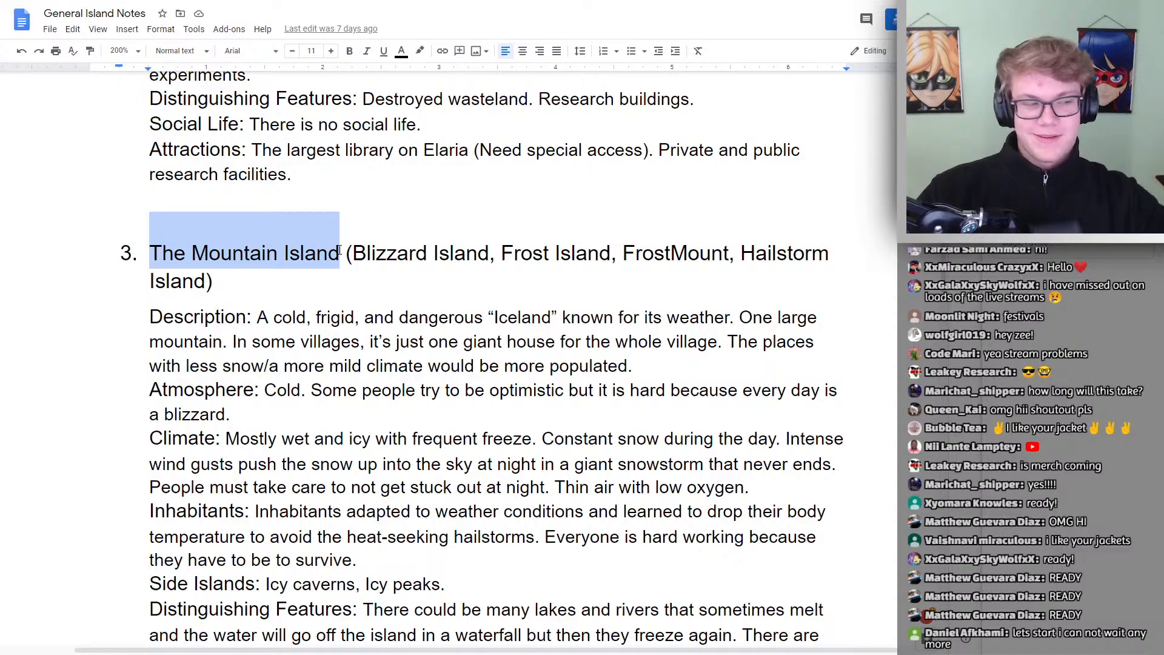
Review the completed island entries in General Island Notes and place the cursor after the [Name] heading of entry 4
{"action": "left_click", "coordinate": [339, 253]}
{"action": "left_click_drag", "start_coordinate": [339, 253], "coordinate": [149, 252]}
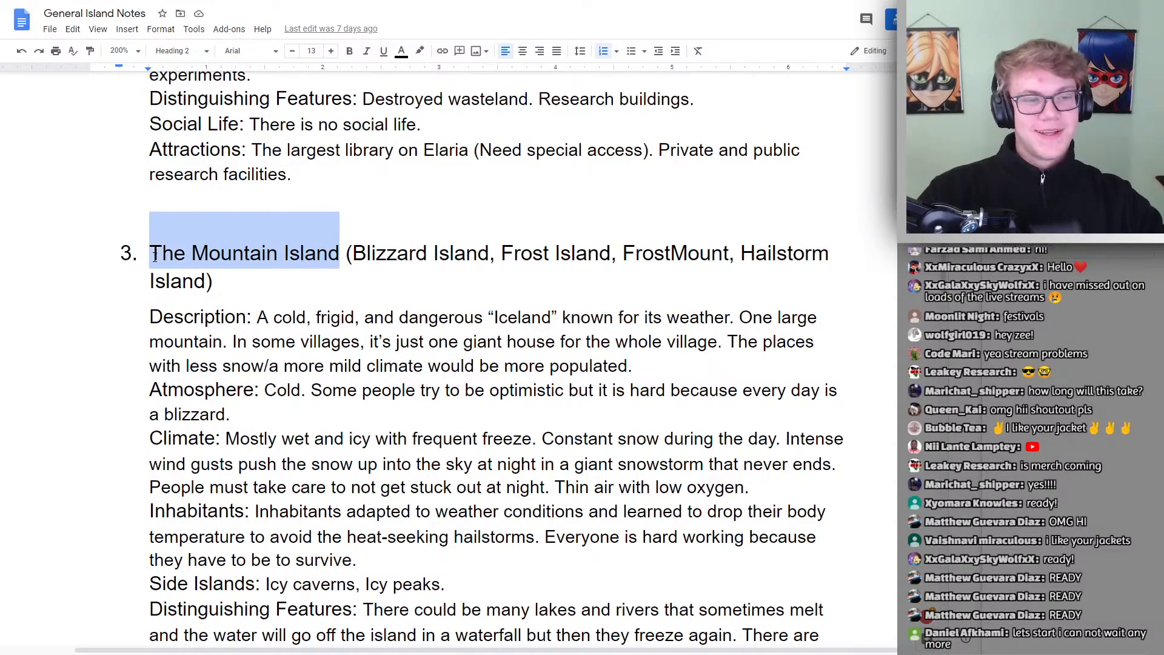
{"action": "left_click", "coordinate": [247, 255]}
{"action": "scroll", "coordinate": [366, 255], "scroll_direction": "down", "scroll_amount": 4}
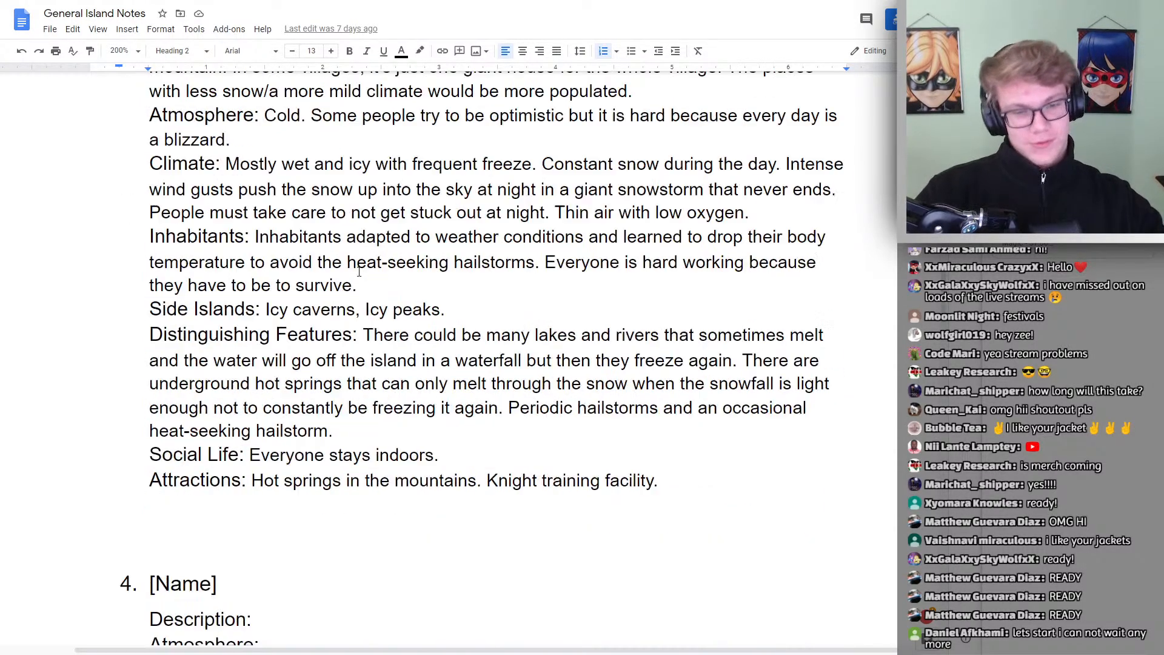
{"action": "scroll", "coordinate": [432, 300], "scroll_direction": "down", "scroll_amount": 3}
{"action": "scroll", "coordinate": [463, 301], "scroll_direction": "down", "scroll_amount": 3}
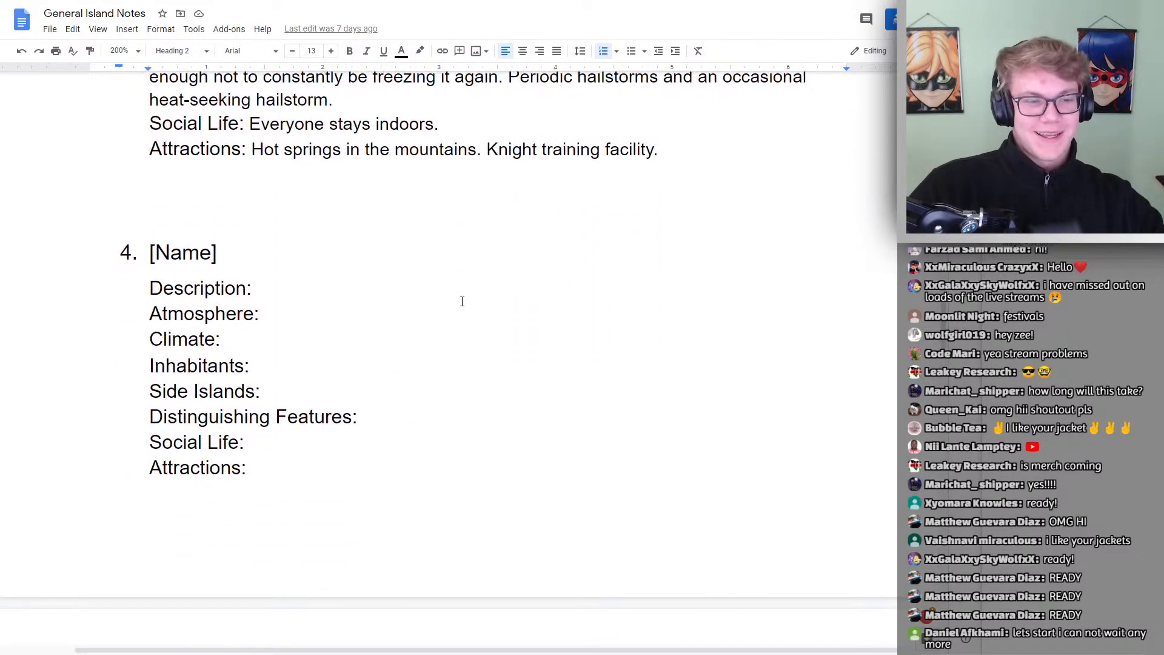
{"action": "scroll", "coordinate": [463, 301], "scroll_direction": "up", "scroll_amount": 4}
{"action": "scroll", "coordinate": [527, 354], "scroll_direction": "up", "scroll_amount": 3}
{"action": "scroll", "coordinate": [527, 354], "scroll_direction": "up", "scroll_amount": 20}
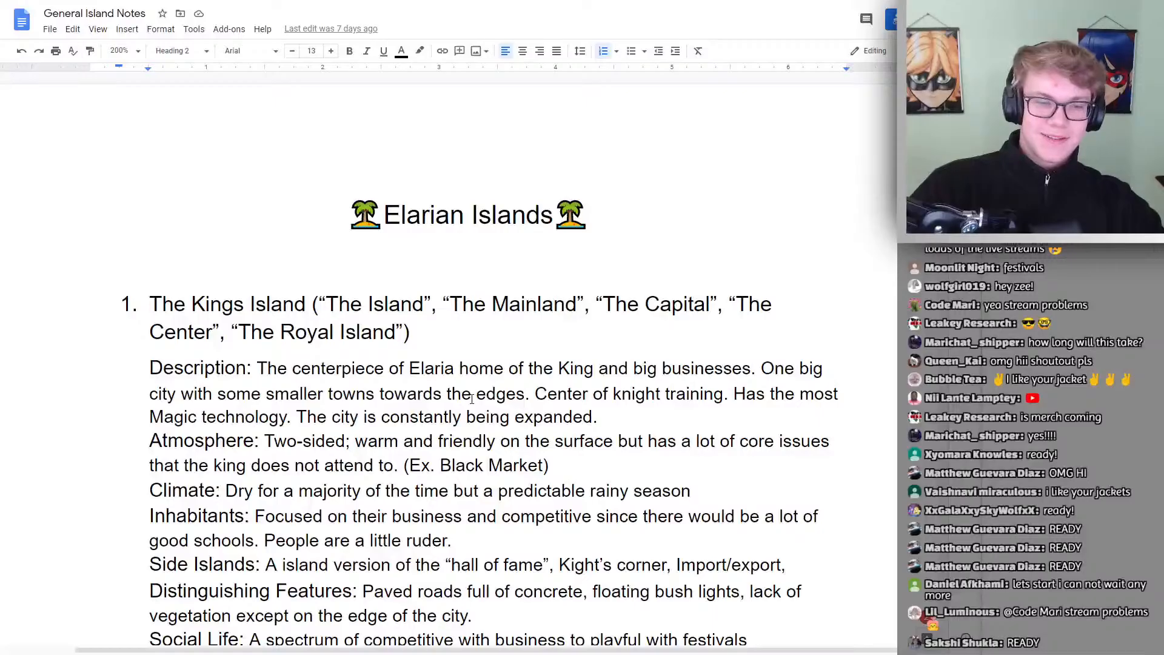
{"action": "scroll", "coordinate": [471, 400], "scroll_direction": "down", "scroll_amount": 20}
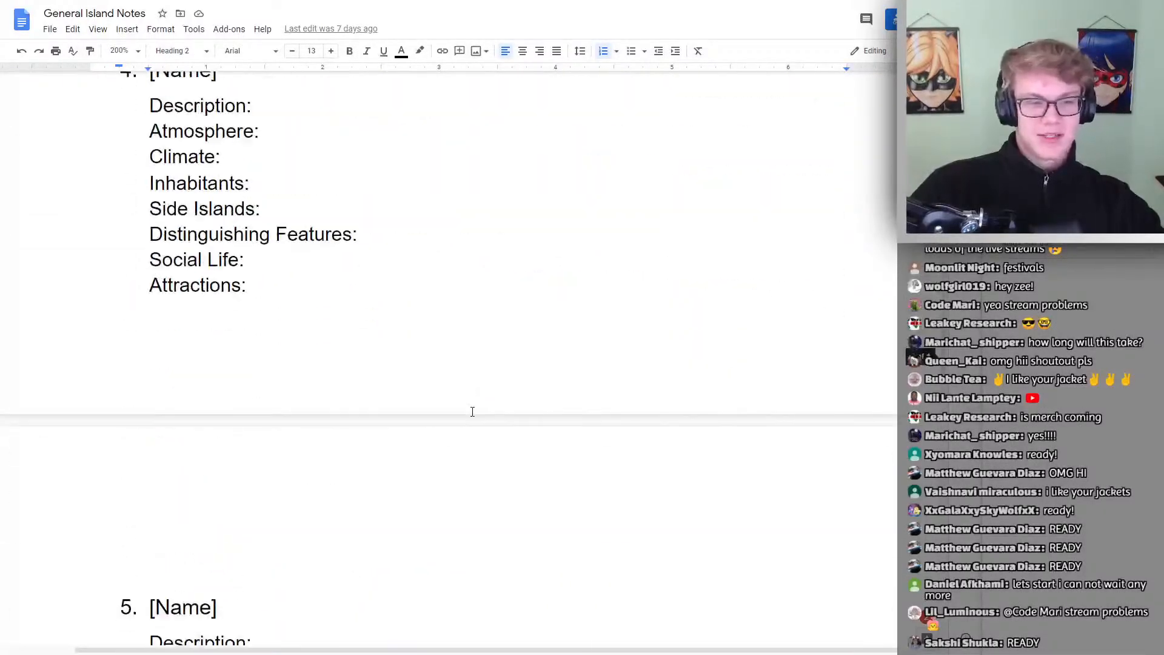
{"action": "scroll", "coordinate": [472, 412], "scroll_direction": "up", "scroll_amount": 4}
{"action": "scroll", "coordinate": [419, 318], "scroll_direction": "up", "scroll_amount": 5}
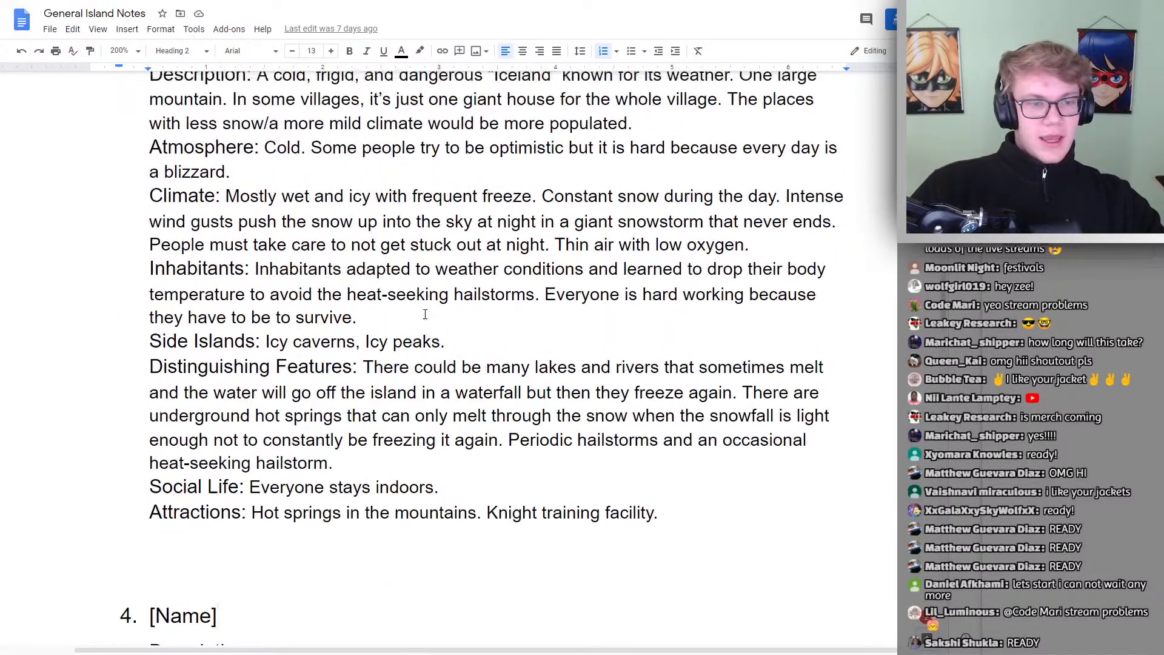
{"action": "scroll", "coordinate": [426, 314], "scroll_direction": "down", "scroll_amount": 6}
{"action": "double_click", "coordinate": [332, 254]}
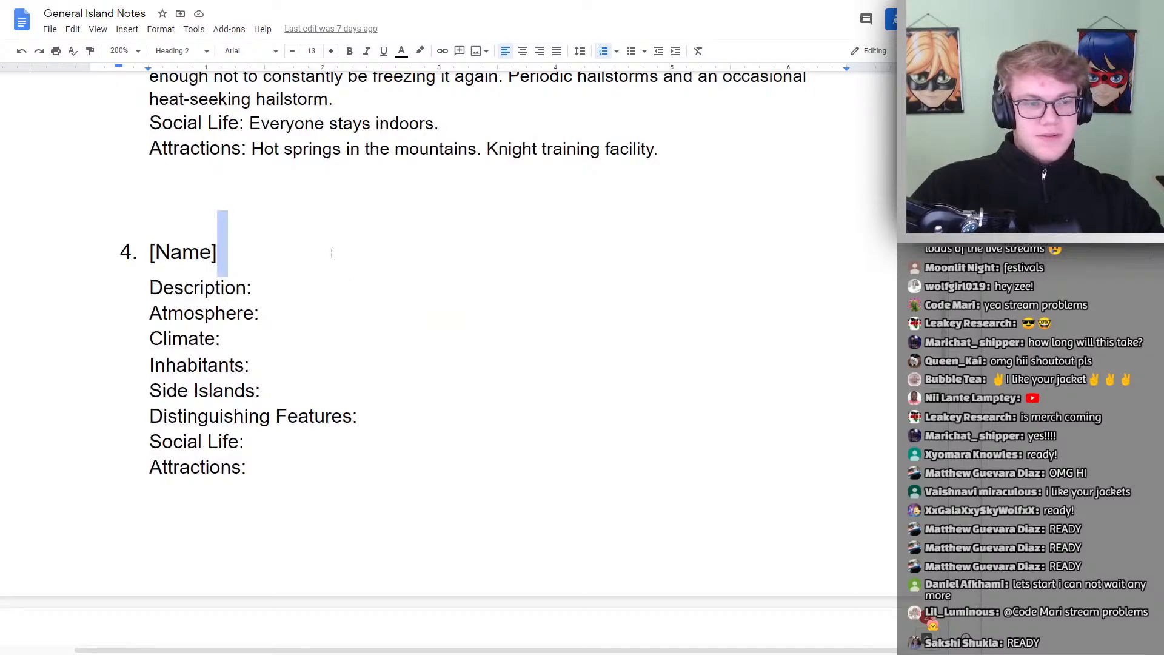
{"action": "left_click", "coordinate": [255, 247]}
Switch to the Elarian_Islands PDF and examine its Magic Island, Hailstorm Island and Ground Fog Island entries
{"action": "key", "text": "ctrl+Tab"}
{"action": "scroll", "coordinate": [603, 275], "scroll_direction": "down", "scroll_amount": 6}
{"action": "scroll", "coordinate": [604, 274], "scroll_direction": "up", "scroll_amount": 6}
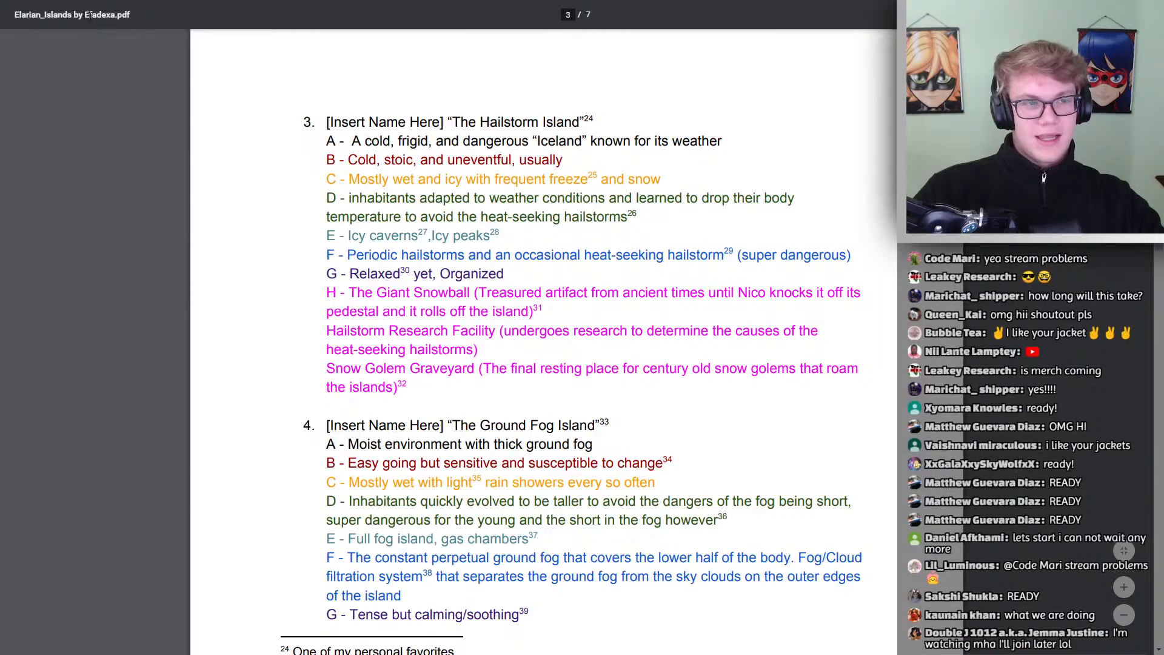
{"action": "scroll", "coordinate": [525, 261], "scroll_direction": "down", "scroll_amount": 4}
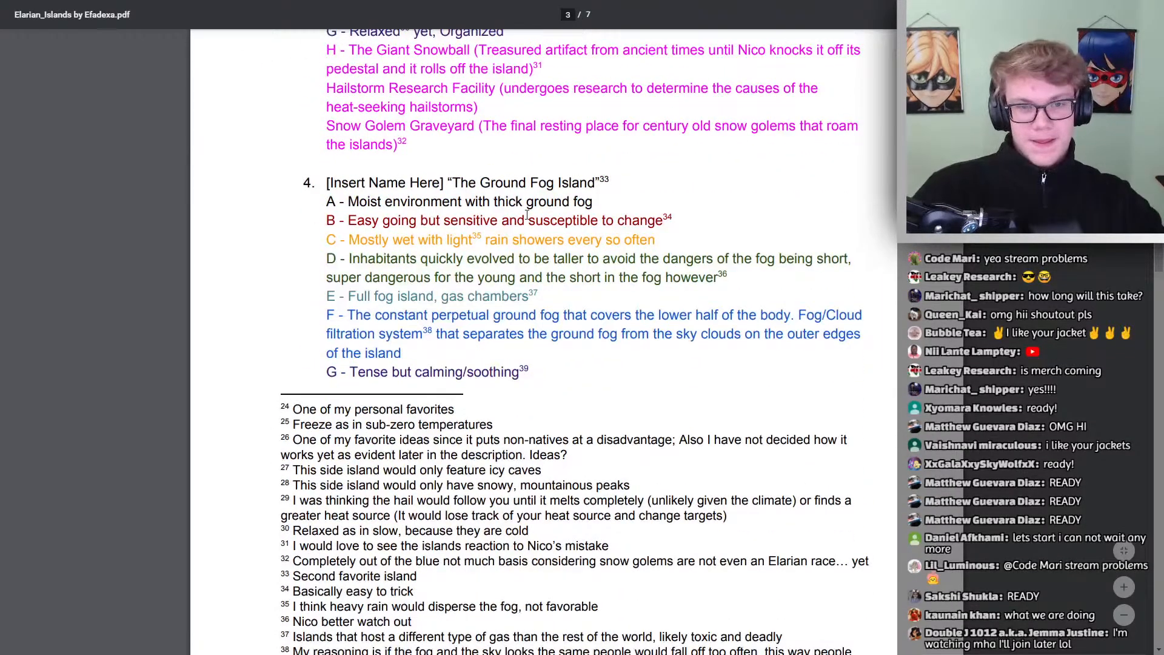
{"action": "scroll", "coordinate": [526, 215], "scroll_direction": "up", "scroll_amount": 6}
{"action": "left_click_drag", "start_coordinate": [457, 240], "coordinate": [581, 237]}
{"action": "left_click", "coordinate": [581, 238]}
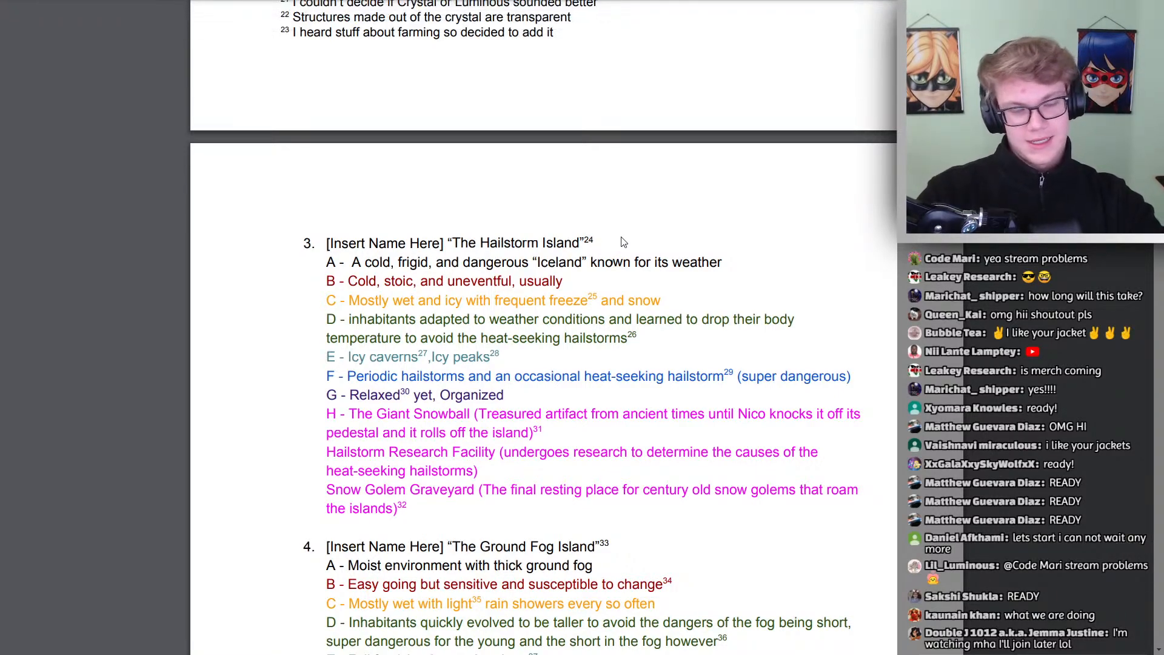
{"action": "scroll", "coordinate": [643, 243], "scroll_direction": "down", "scroll_amount": 5}
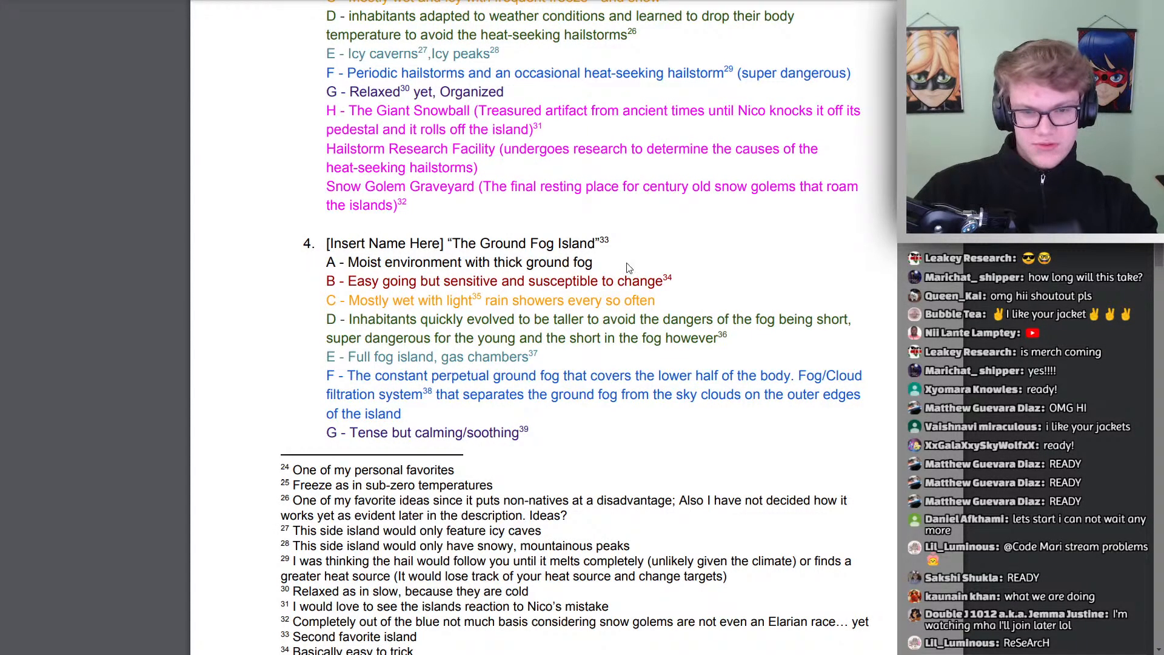
{"action": "scroll", "coordinate": [631, 270], "scroll_direction": "up", "scroll_amount": 12}
{"action": "scroll", "coordinate": [629, 301], "scroll_direction": "up", "scroll_amount": 7}
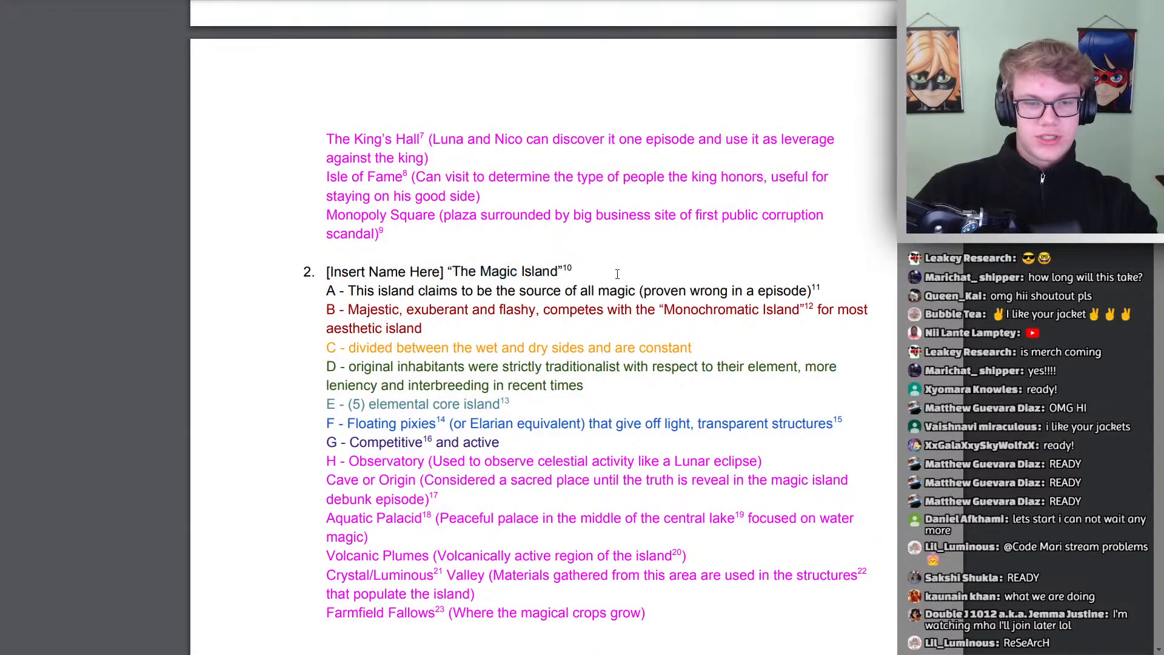
{"action": "scroll", "coordinate": [499, 313], "scroll_direction": "down", "scroll_amount": 6}
{"action": "scroll", "coordinate": [498, 313], "scroll_direction": "down", "scroll_amount": 15}
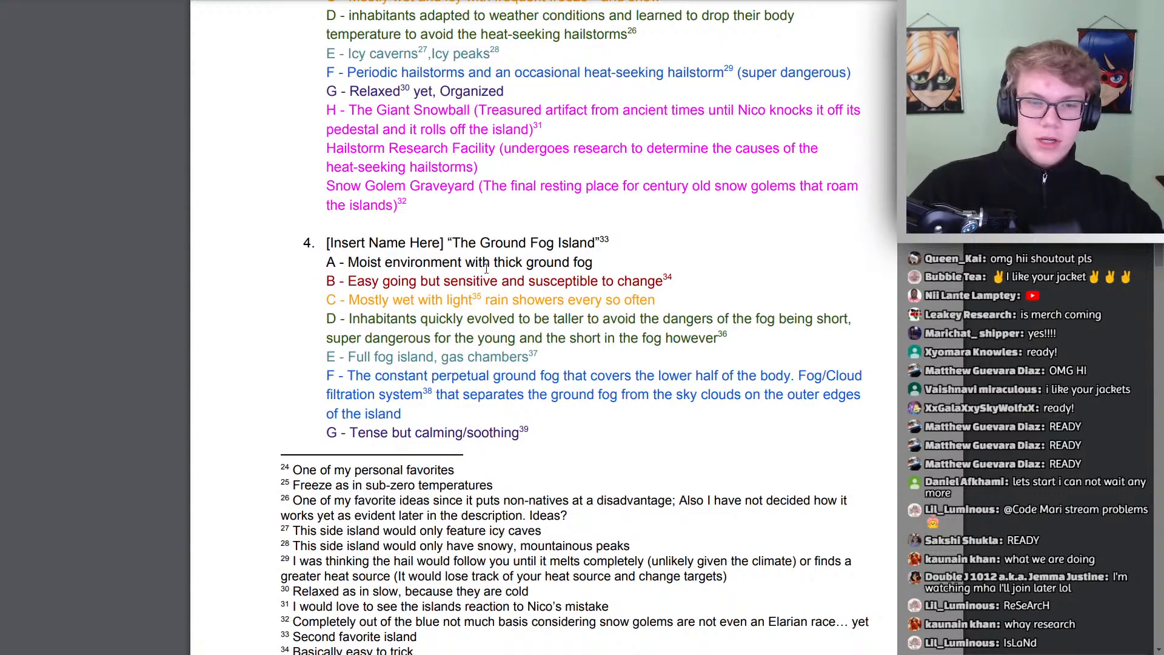
Read the PDF's introductory notes and Letter Key, and check them against the blank fields of entry 4 in General Island Notes
{"action": "scroll", "coordinate": [335, 311], "scroll_direction": "up", "scroll_amount": 20}
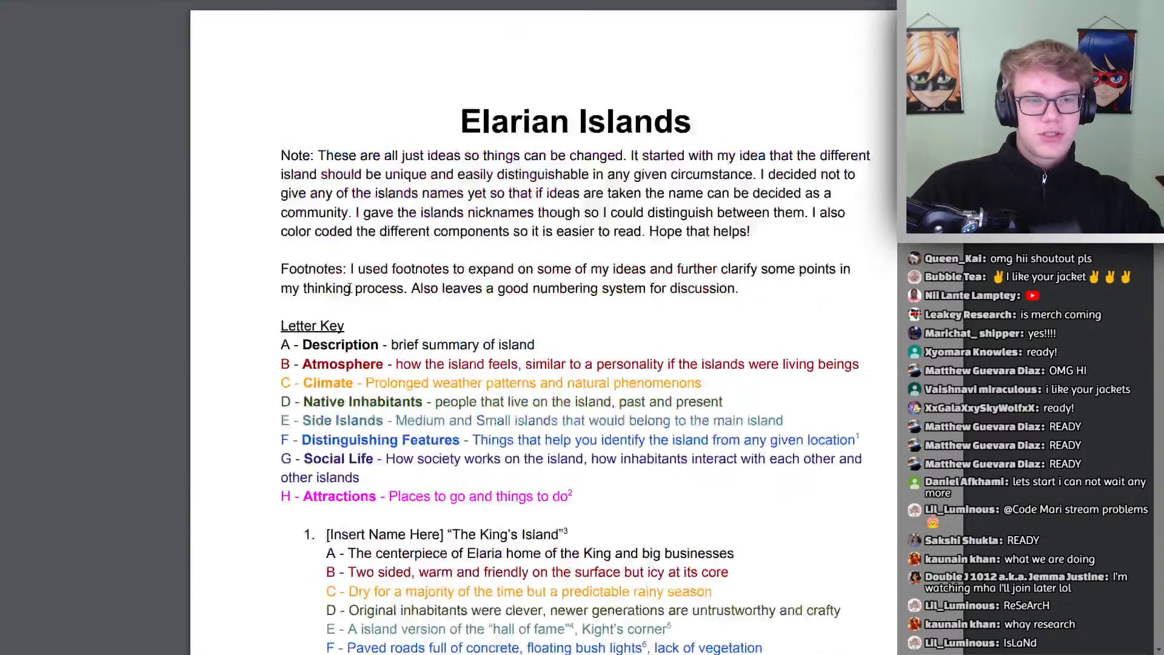
{"action": "scroll", "coordinate": [331, 309], "scroll_direction": "down", "scroll_amount": 2}
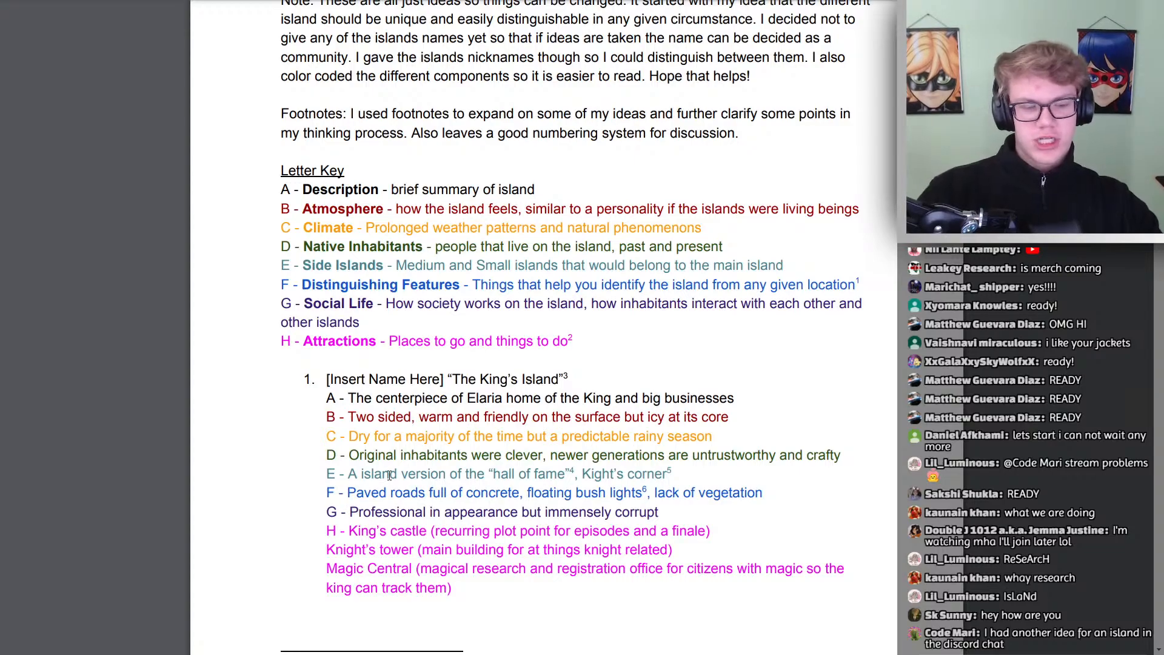
{"action": "key", "text": "ctrl+Tab"}
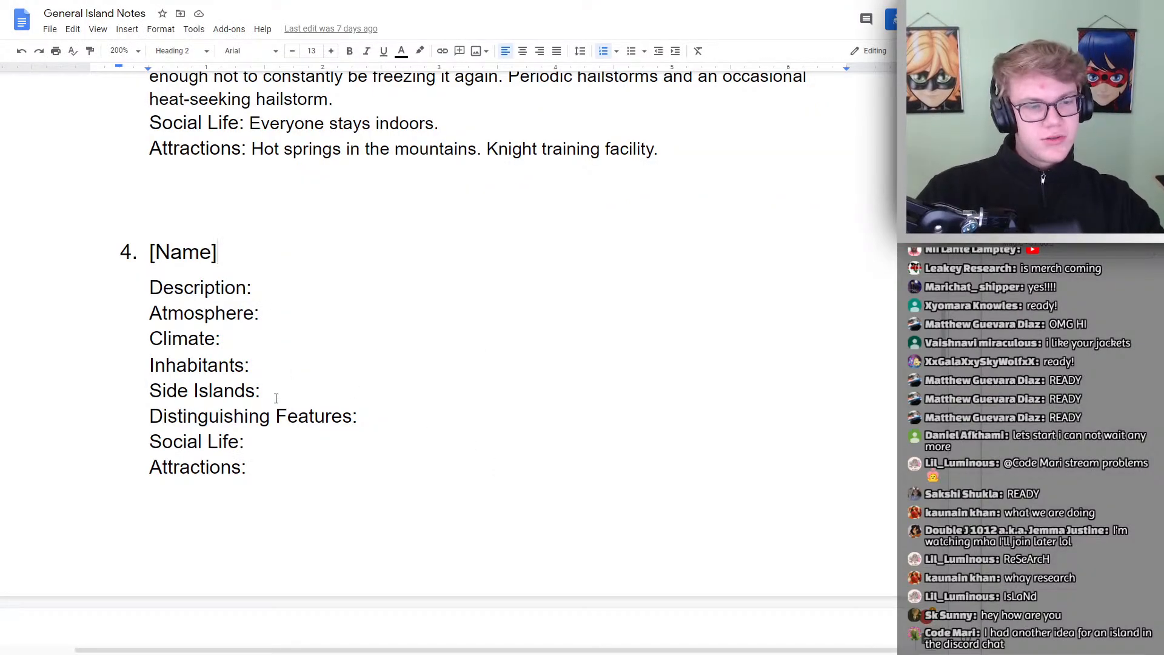
{"action": "key", "text": "ctrl+Tab"}
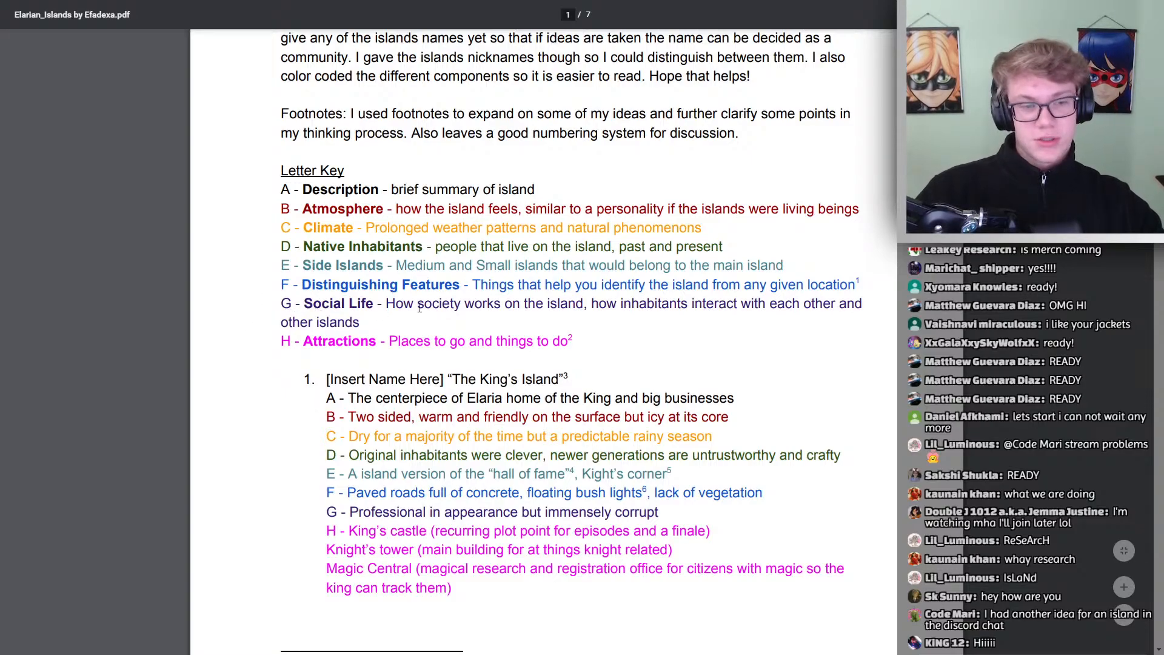
Read the Ground Fog Island entry in the Elarian_Islands PDF
{"action": "scroll", "coordinate": [473, 316], "scroll_direction": "down", "scroll_amount": 20}
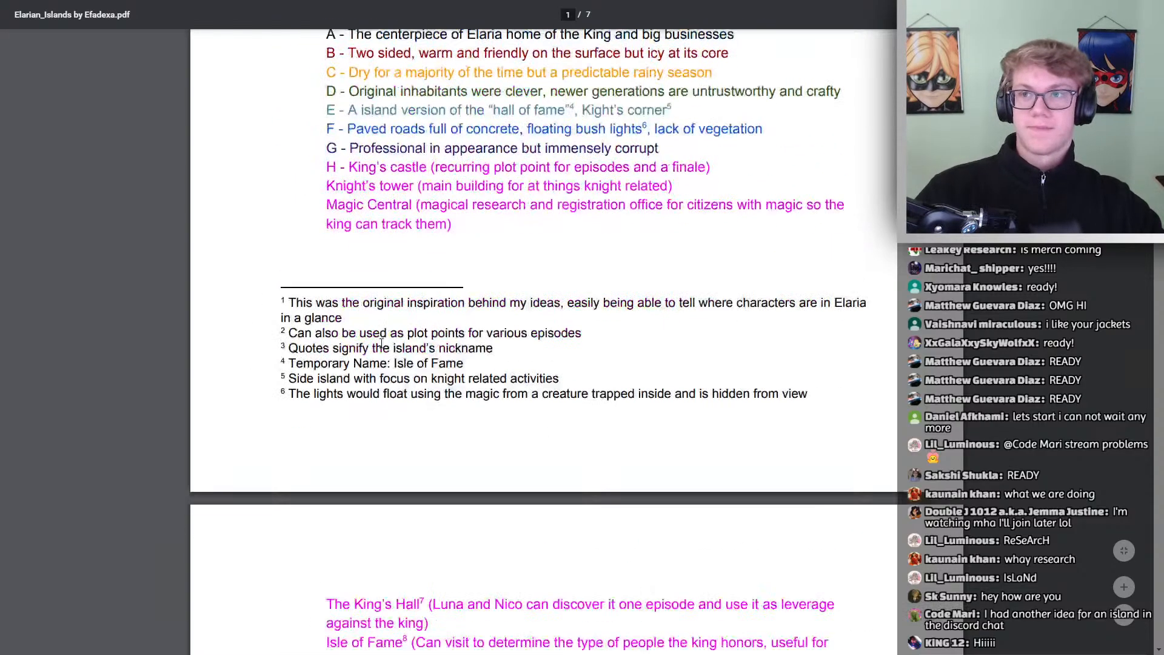
{"action": "scroll", "coordinate": [386, 337], "scroll_direction": "down", "scroll_amount": 8}
{"action": "scroll", "coordinate": [442, 337], "scroll_direction": "up", "scroll_amount": 4}
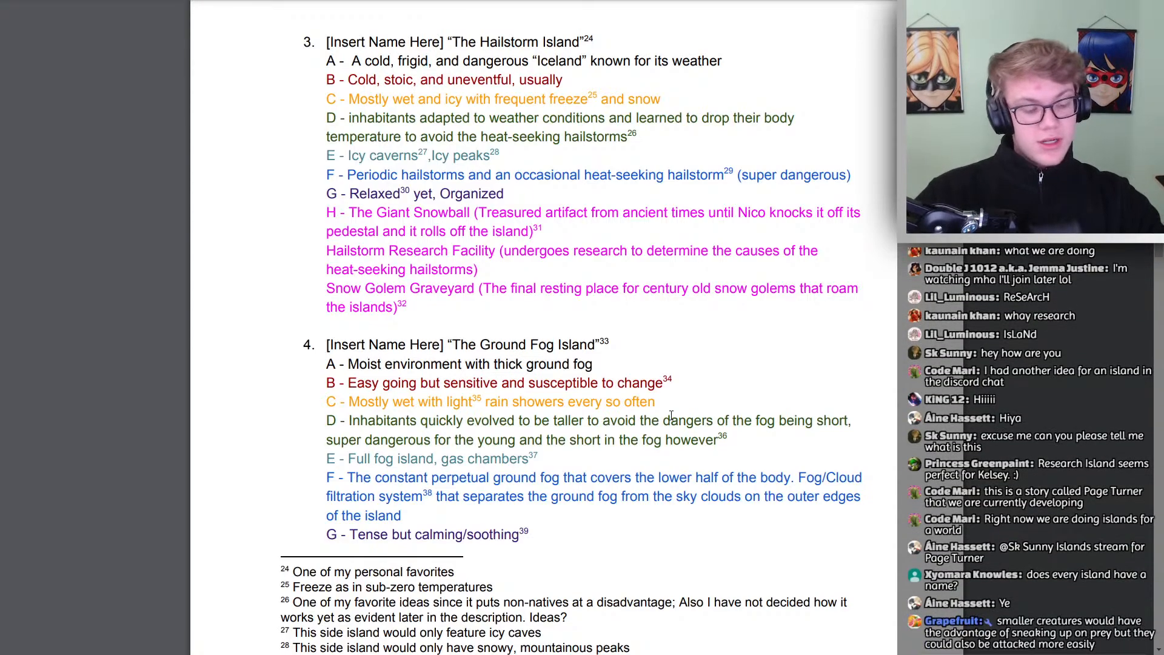
Switch back to General Island Notes and examine The Kings Island heading, highlighting its name
{"action": "key", "text": "alt+Tab"}
{"action": "scroll", "coordinate": [353, 355], "scroll_direction": "up", "scroll_amount": 5}
{"action": "scroll", "coordinate": [353, 355], "scroll_direction": "up", "scroll_amount": 15}
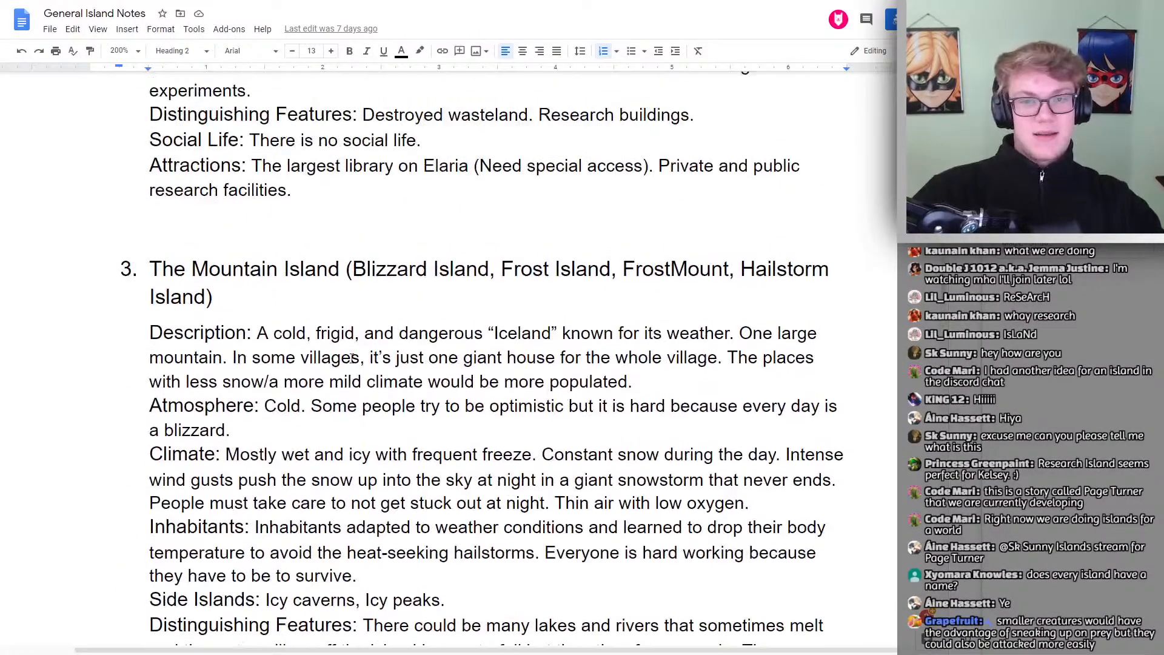
{"action": "scroll", "coordinate": [422, 300], "scroll_direction": "up", "scroll_amount": 8}
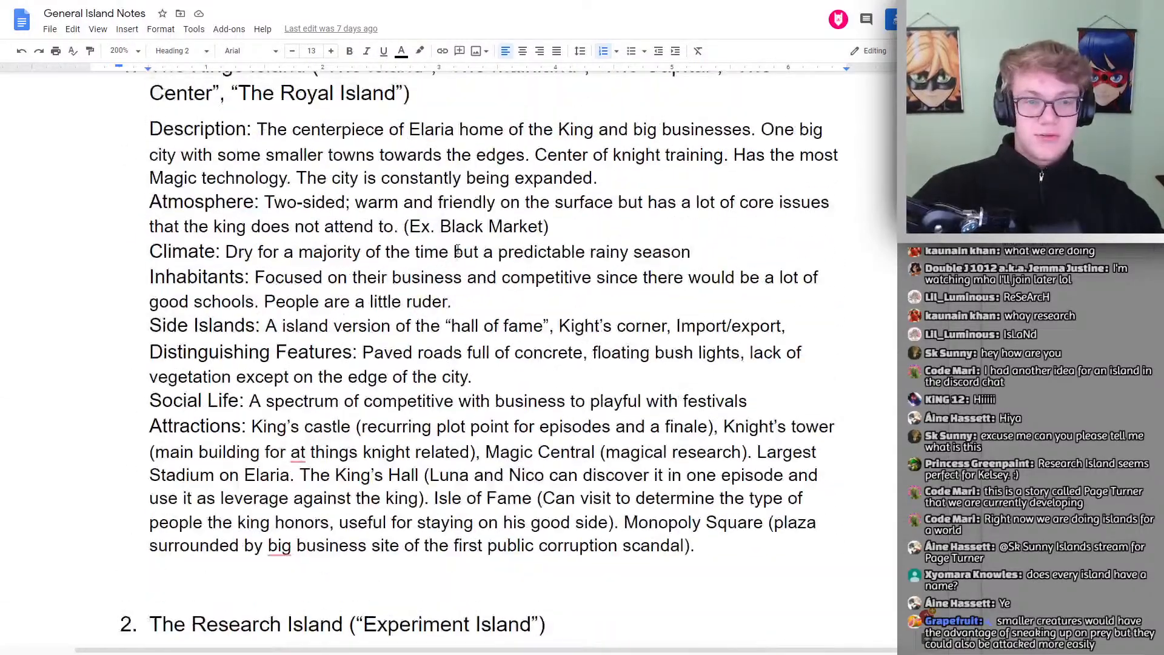
{"action": "left_click", "coordinate": [151, 304]}
{"action": "left_click_drag", "start_coordinate": [151, 304], "coordinate": [306, 303]}
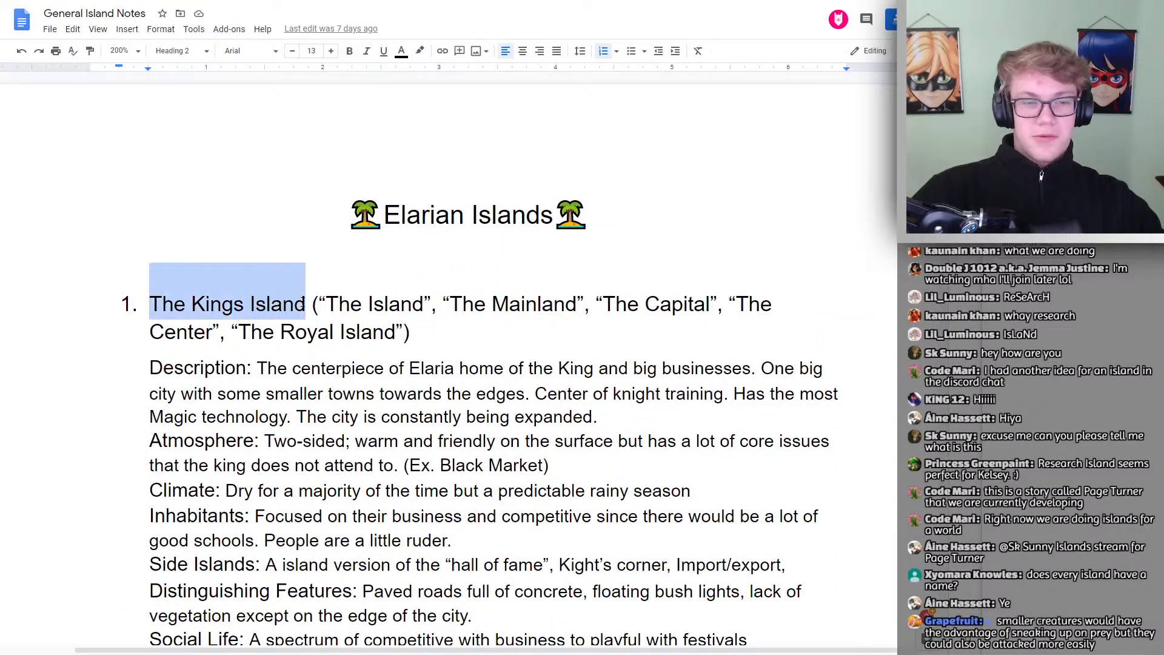
{"action": "left_click", "coordinate": [307, 304]}
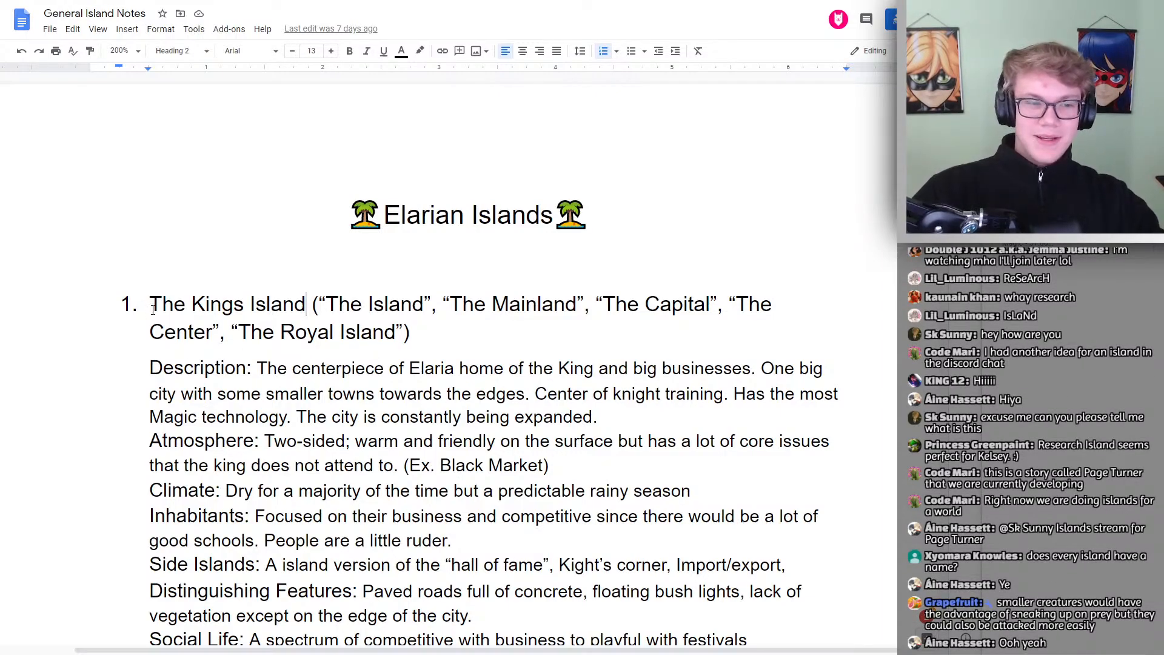
{"action": "left_click_drag", "start_coordinate": [152, 304], "coordinate": [308, 304]}
{"action": "left_click", "coordinate": [306, 305]}
Go over the Research Island and Mountain Island entries in the notes, highlighting their heading names
{"action": "scroll", "coordinate": [306, 306], "scroll_direction": "down", "scroll_amount": 5}
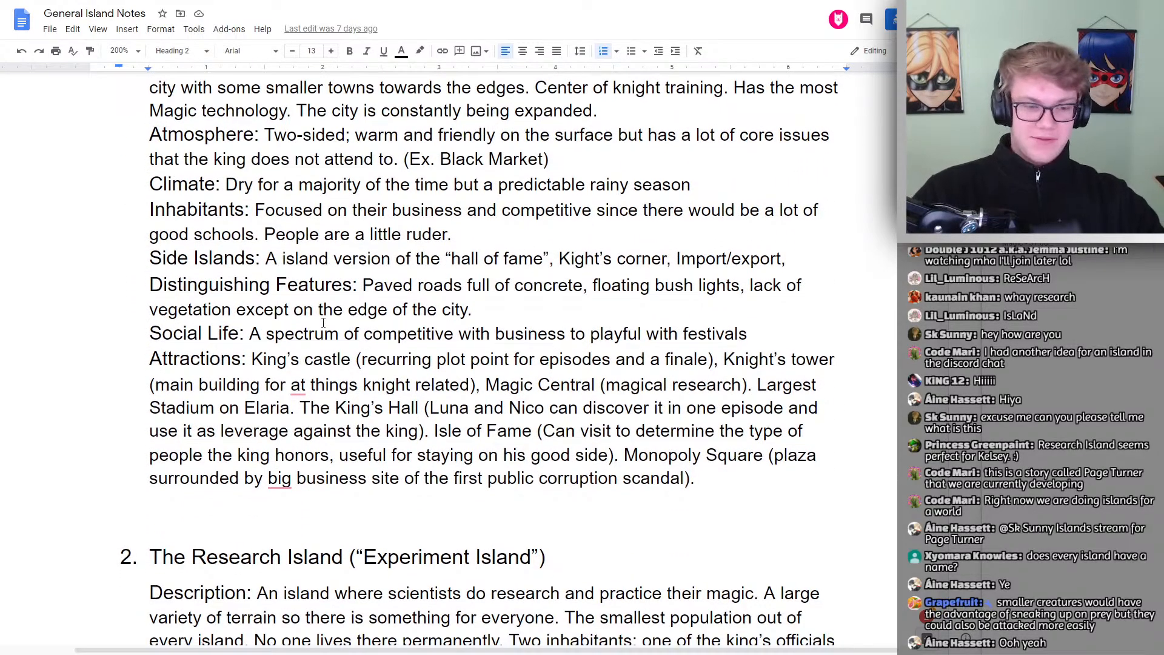
{"action": "scroll", "coordinate": [291, 316], "scroll_direction": "down", "scroll_amount": 6}
{"action": "left_click_drag", "start_coordinate": [148, 193], "coordinate": [341, 196]}
{"action": "left_click", "coordinate": [341, 196]}
{"action": "scroll", "coordinate": [403, 297], "scroll_direction": "down", "scroll_amount": 5}
{"action": "scroll", "coordinate": [403, 297], "scroll_direction": "down", "scroll_amount": 8}
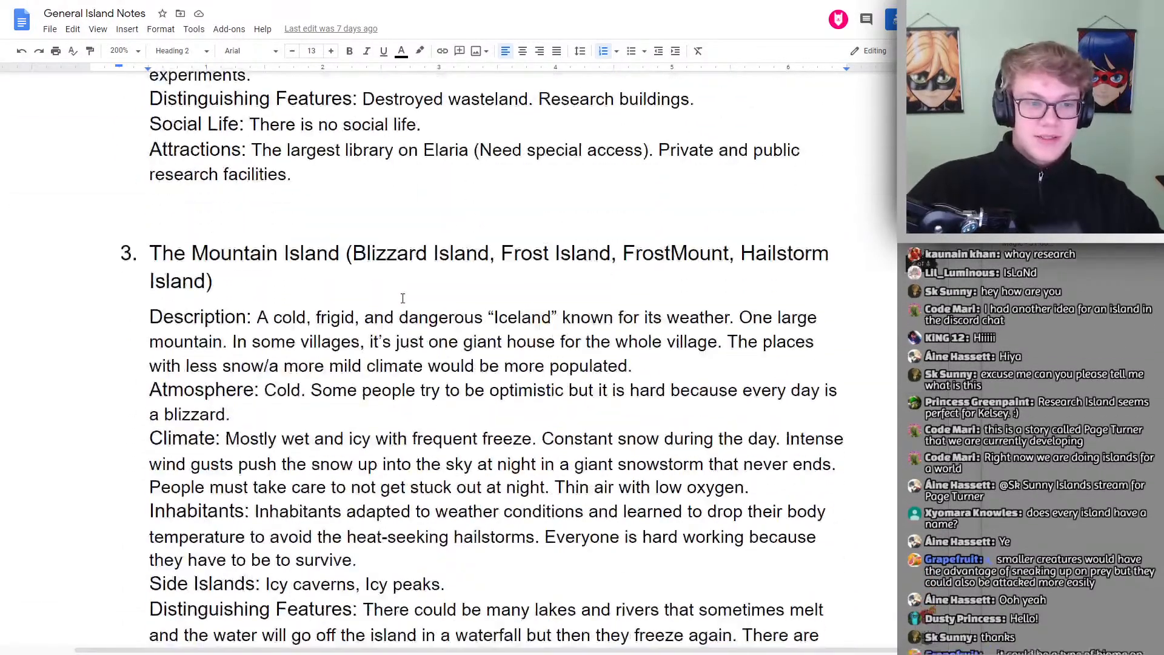
{"action": "mouse_move", "coordinate": [150, 248]}
{"action": "left_mouse_down"}
{"action": "mouse_move", "coordinate": [320, 254]}
{"action": "mouse_move", "coordinate": [150, 252]}
{"action": "left_mouse_up"}
{"action": "left_click", "coordinate": [346, 253]}
{"action": "left_click", "coordinate": [305, 252]}
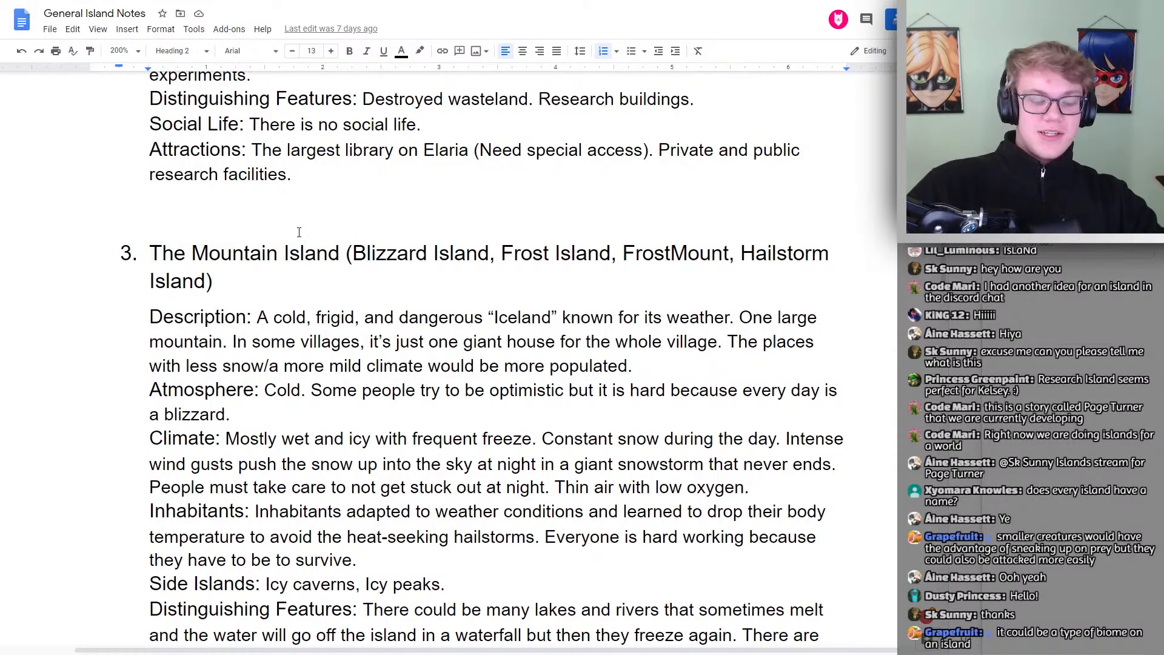
Return to the Elarian_Islands PDF and examine entry 4, highlighting the "The Ground Fog Island" nickname
{"action": "key", "text": "alt+Tab"}
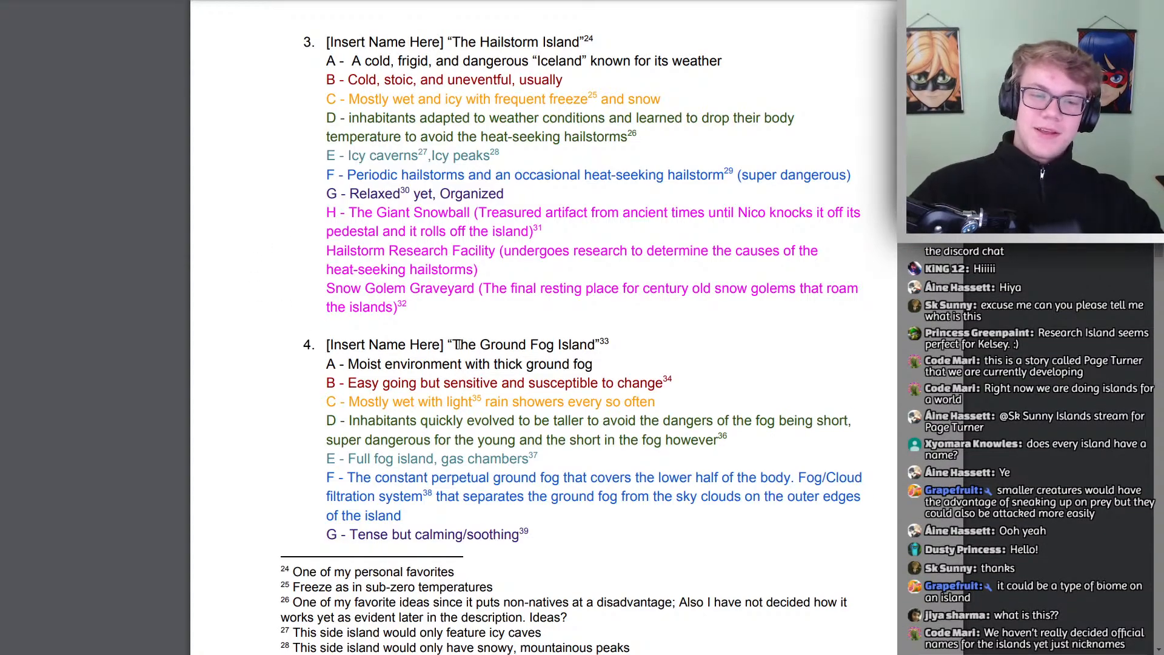
{"action": "left_click_drag", "start_coordinate": [452, 343], "coordinate": [599, 342]}
{"action": "left_click", "coordinate": [631, 345]}
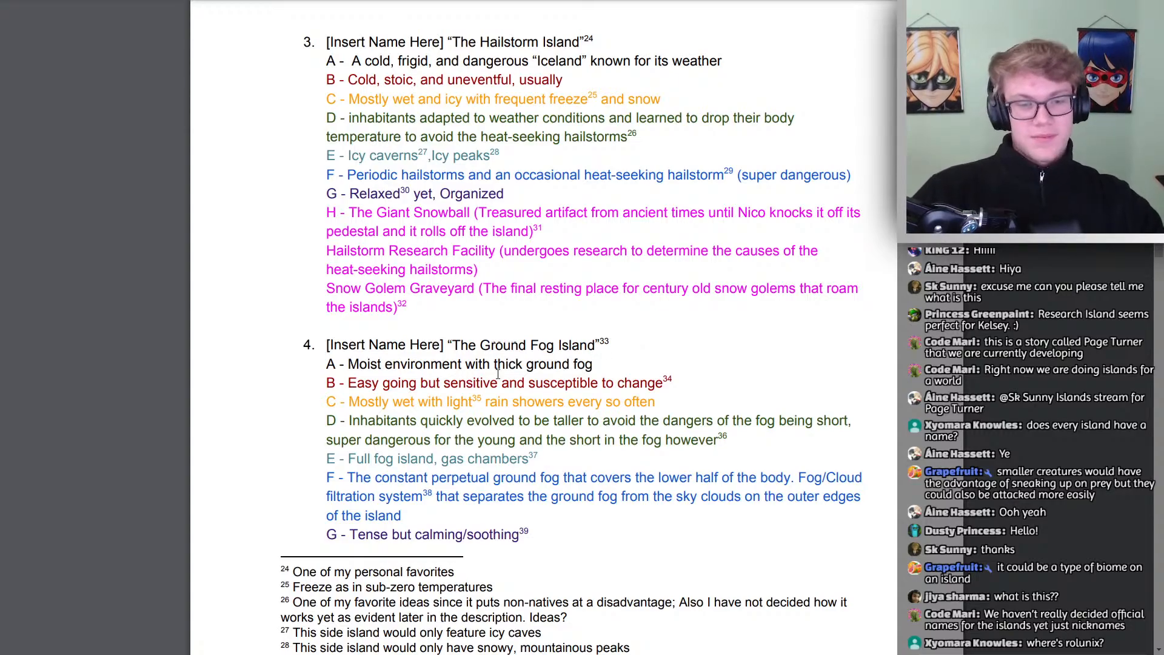
{"action": "left_click_drag", "start_coordinate": [504, 347], "coordinate": [517, 352]}
{"action": "left_click", "coordinate": [672, 344]}
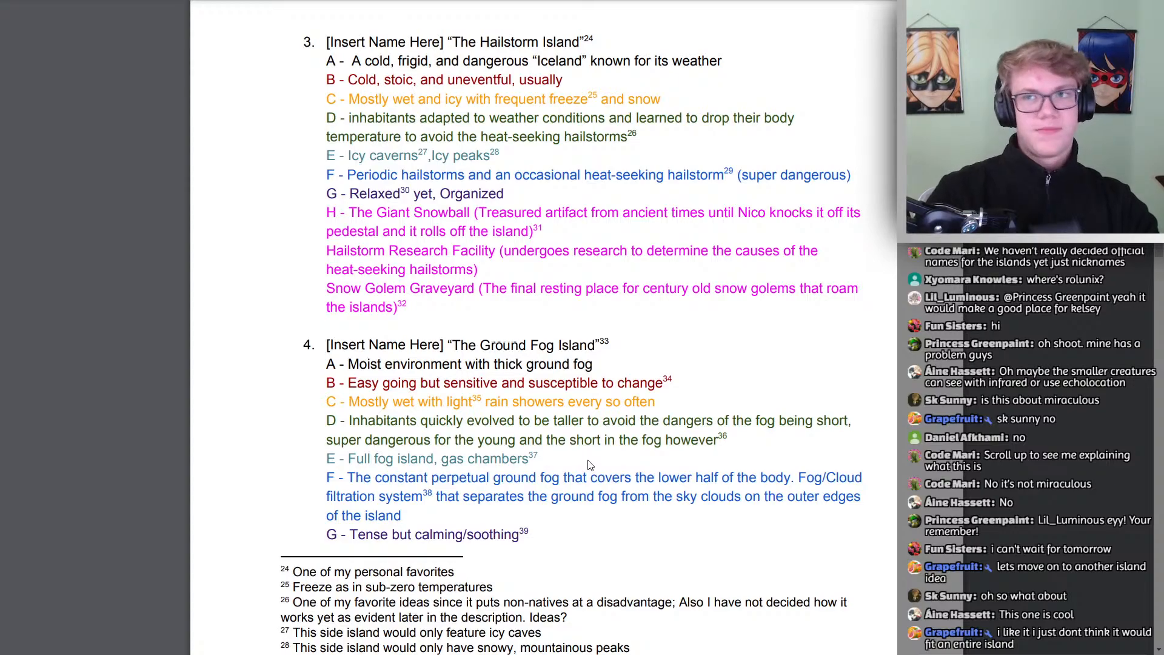
Read the Ground Fog Island's footnotes and attractions, followed by the Cavern Island entry
{"action": "scroll", "coordinate": [587, 465], "scroll_direction": "down", "scroll_amount": 12}
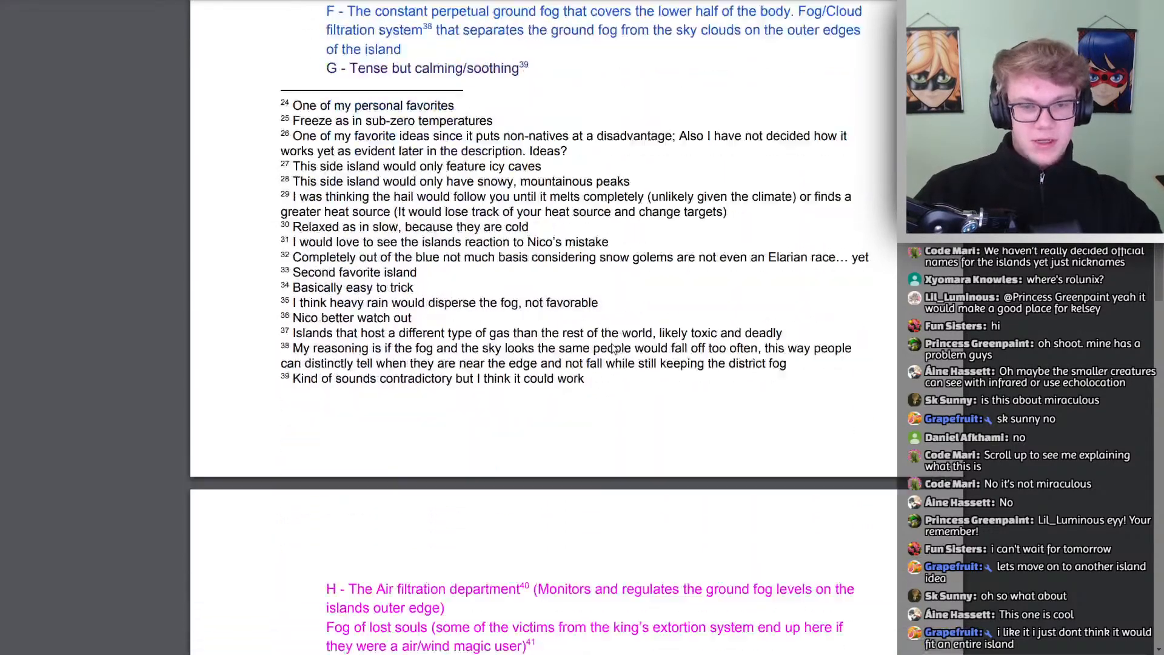
{"action": "scroll", "coordinate": [630, 362], "scroll_direction": "down", "scroll_amount": 4}
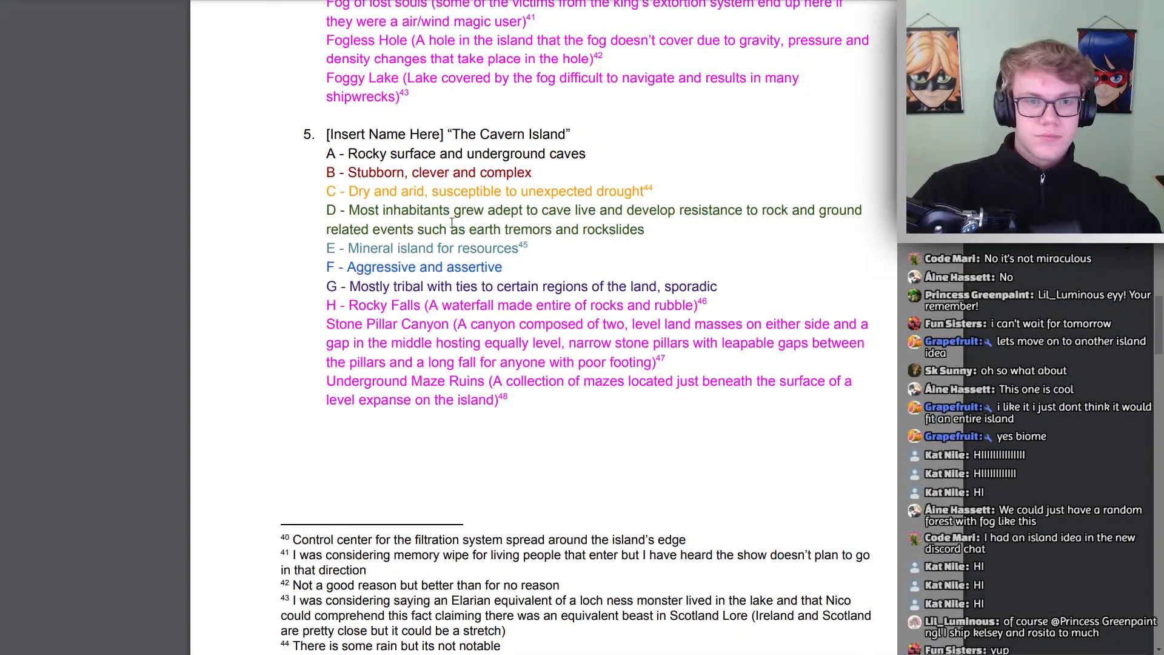
{"action": "scroll", "coordinate": [452, 223], "scroll_direction": "up", "scroll_amount": 1}
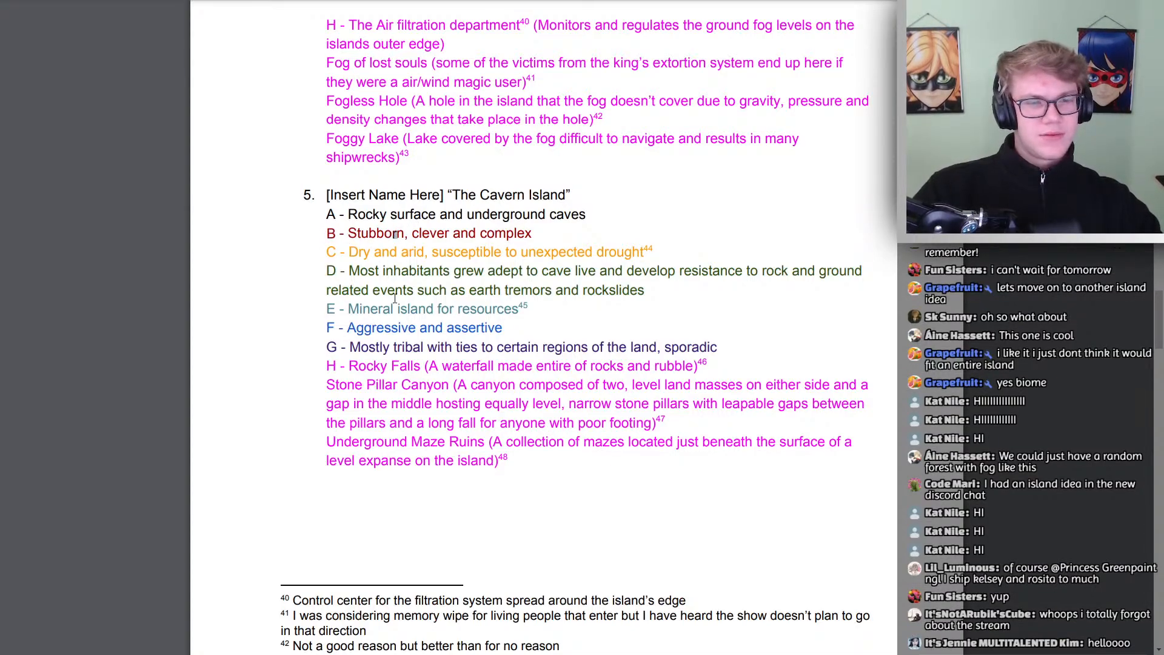
Skim the PDF's earlier island entries again and return to the Cavern Island entry and its footnotes
{"action": "scroll", "coordinate": [395, 299], "scroll_direction": "up", "scroll_amount": 20}
{"action": "scroll", "coordinate": [423, 378], "scroll_direction": "down", "scroll_amount": 15}
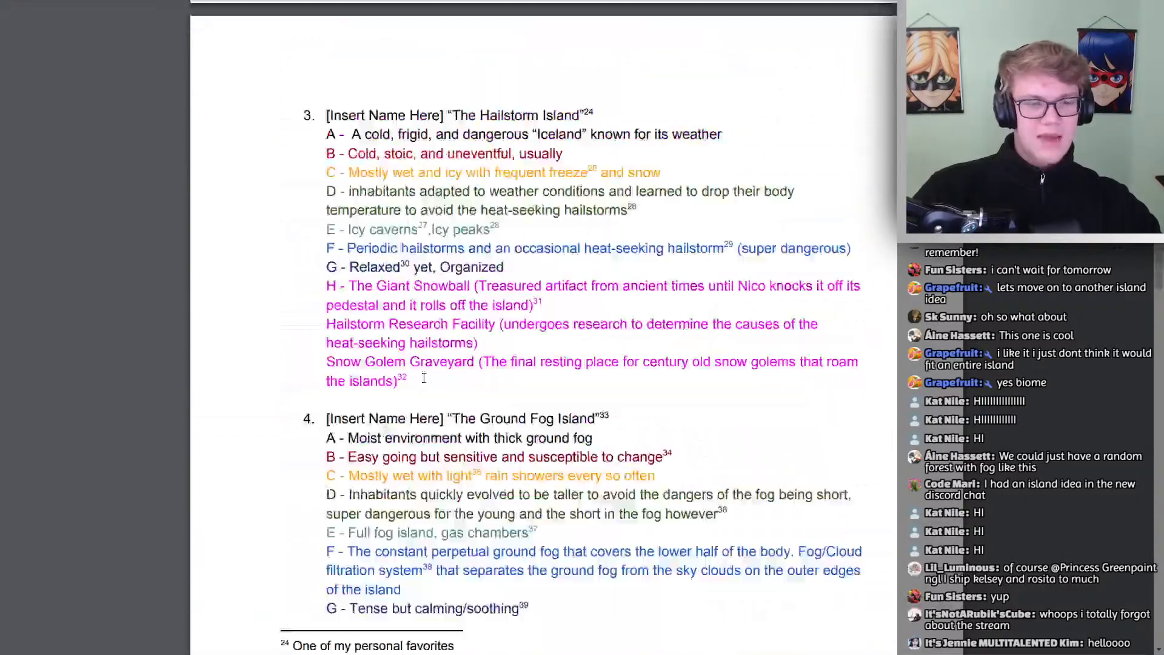
{"action": "scroll", "coordinate": [424, 378], "scroll_direction": "down", "scroll_amount": 15}
{"action": "scroll", "coordinate": [423, 351], "scroll_direction": "up", "scroll_amount": 2}
{"action": "scroll", "coordinate": [422, 334], "scroll_direction": "down", "scroll_amount": 6}
{"action": "scroll", "coordinate": [421, 322], "scroll_direction": "up", "scroll_amount": 6}
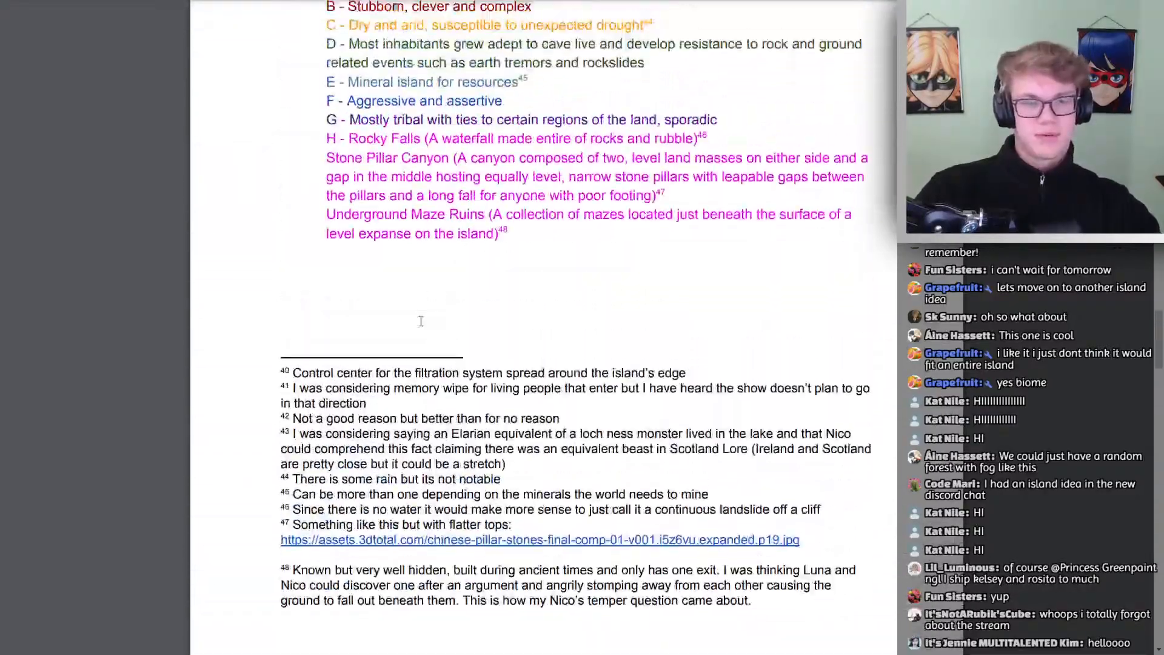
{"action": "scroll", "coordinate": [420, 322], "scroll_direction": "up", "scroll_amount": 6}
{"action": "scroll", "coordinate": [588, 408], "scroll_direction": "up", "scroll_amount": 1}
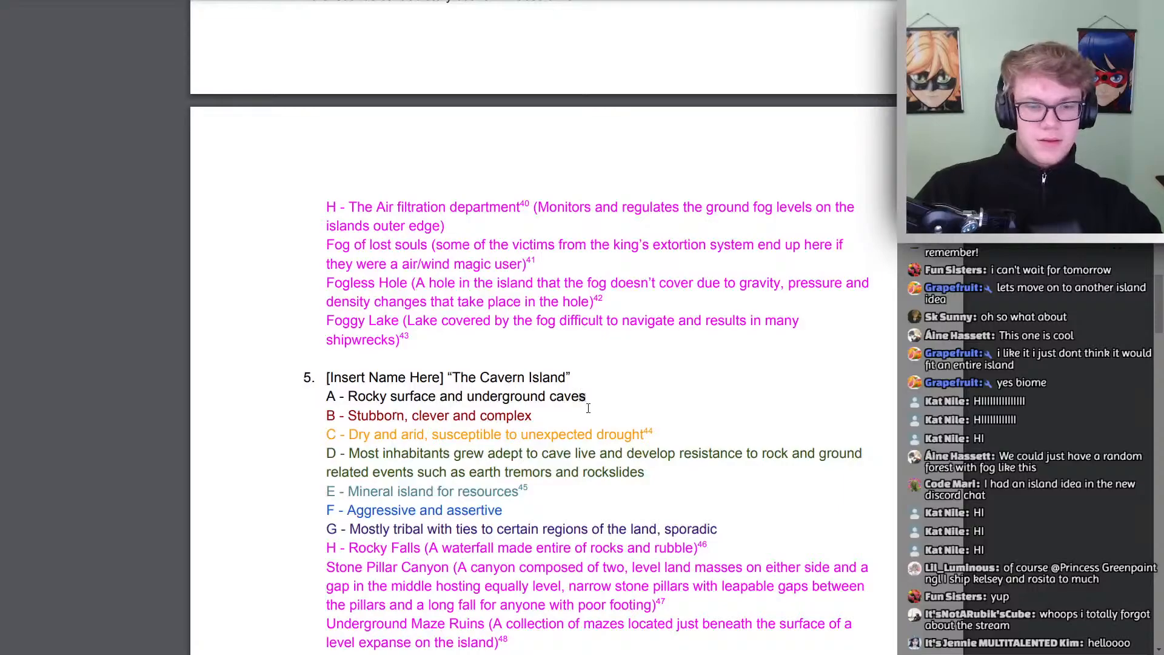
Read the rest of the PDF's Cavern Island entry and return to the blank fourth entry in General Island Notes
{"action": "scroll", "coordinate": [593, 419], "scroll_direction": "down", "scroll_amount": 1}
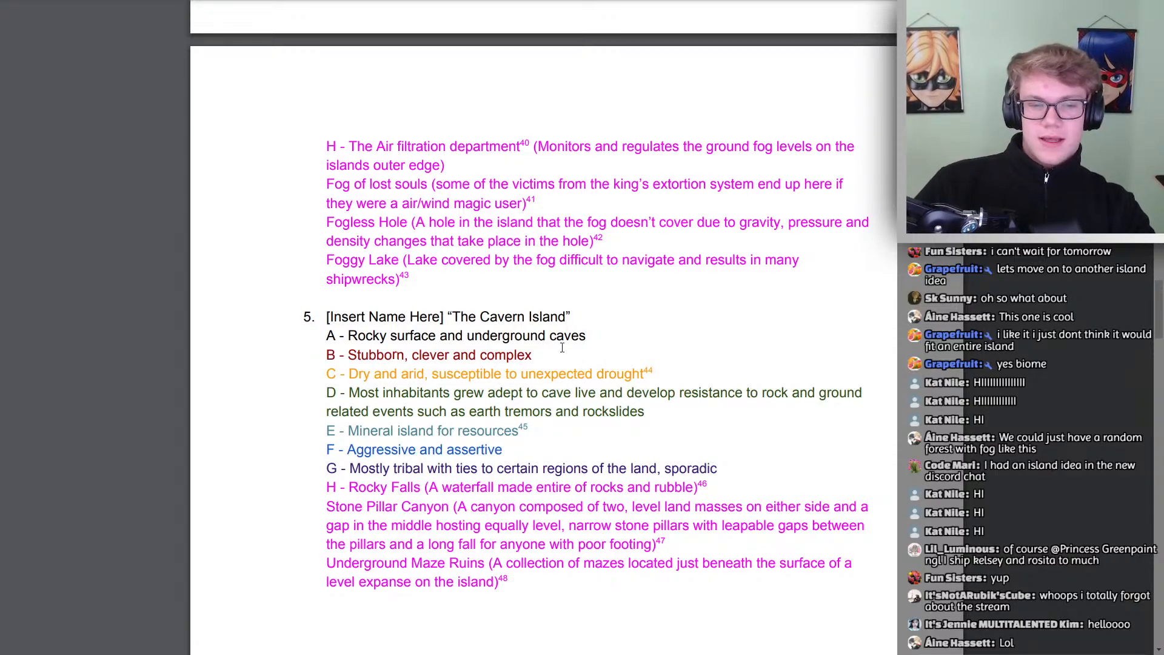
{"action": "scroll", "coordinate": [655, 370], "scroll_direction": "down", "scroll_amount": 1}
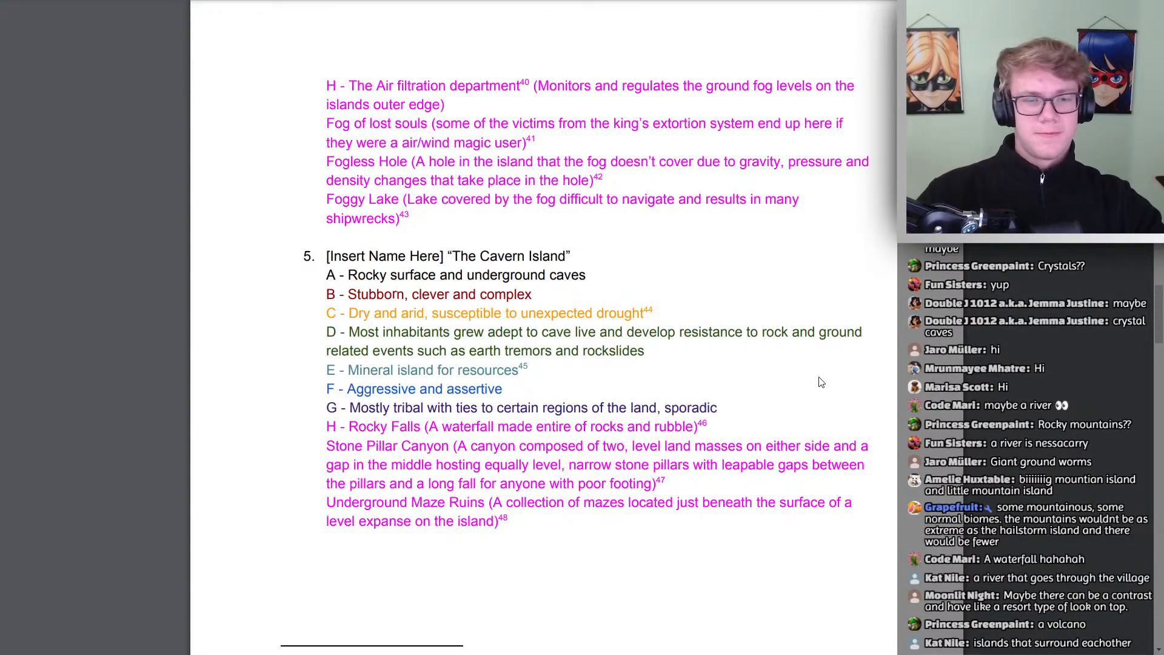
{"action": "key", "text": "ctrl+Tab"}
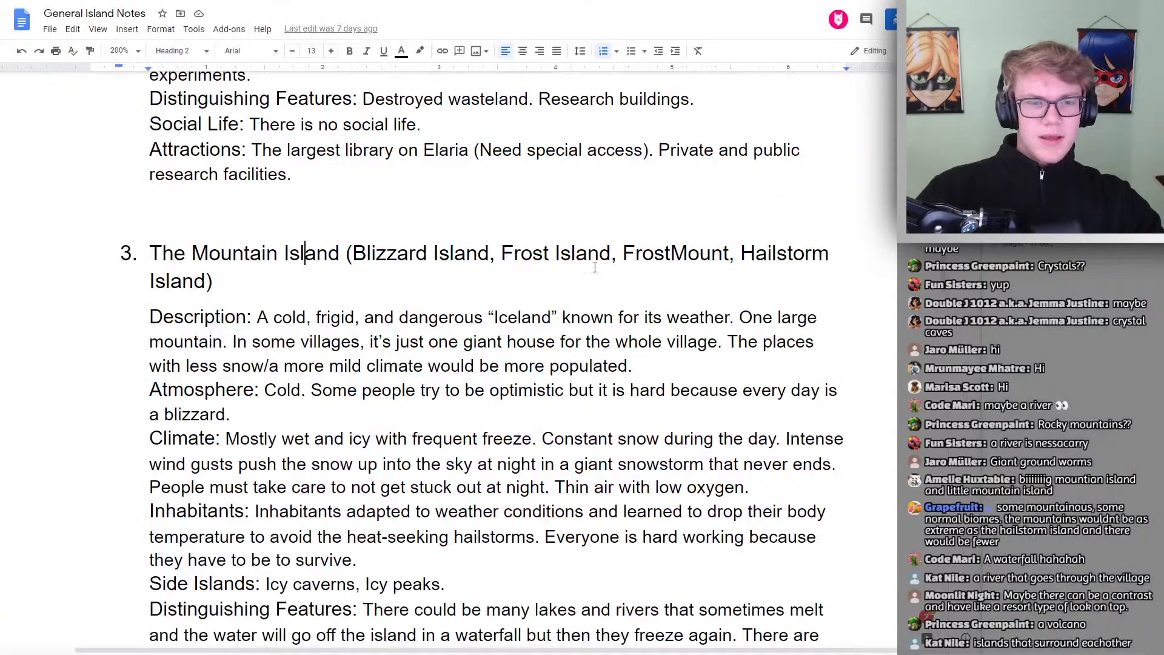
{"action": "scroll", "coordinate": [340, 290], "scroll_direction": "down", "scroll_amount": 11}
{"action": "scroll", "coordinate": [242, 206], "scroll_direction": "up", "scroll_amount": 8}
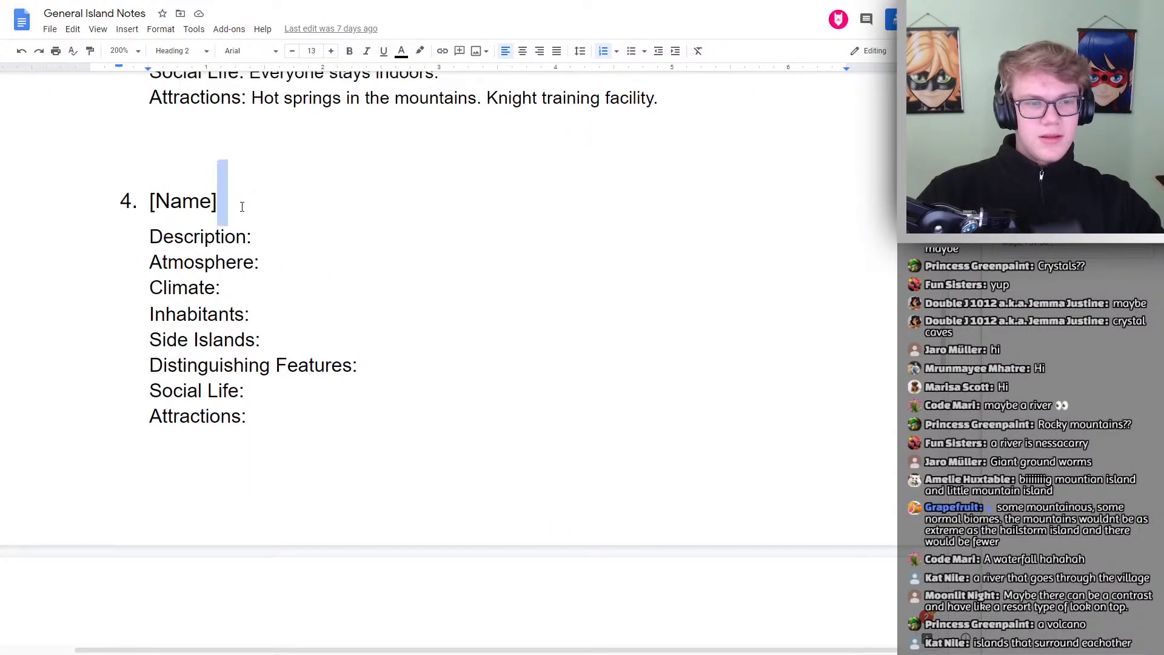
{"action": "scroll", "coordinate": [250, 226], "scroll_direction": "down", "scroll_amount": 5}
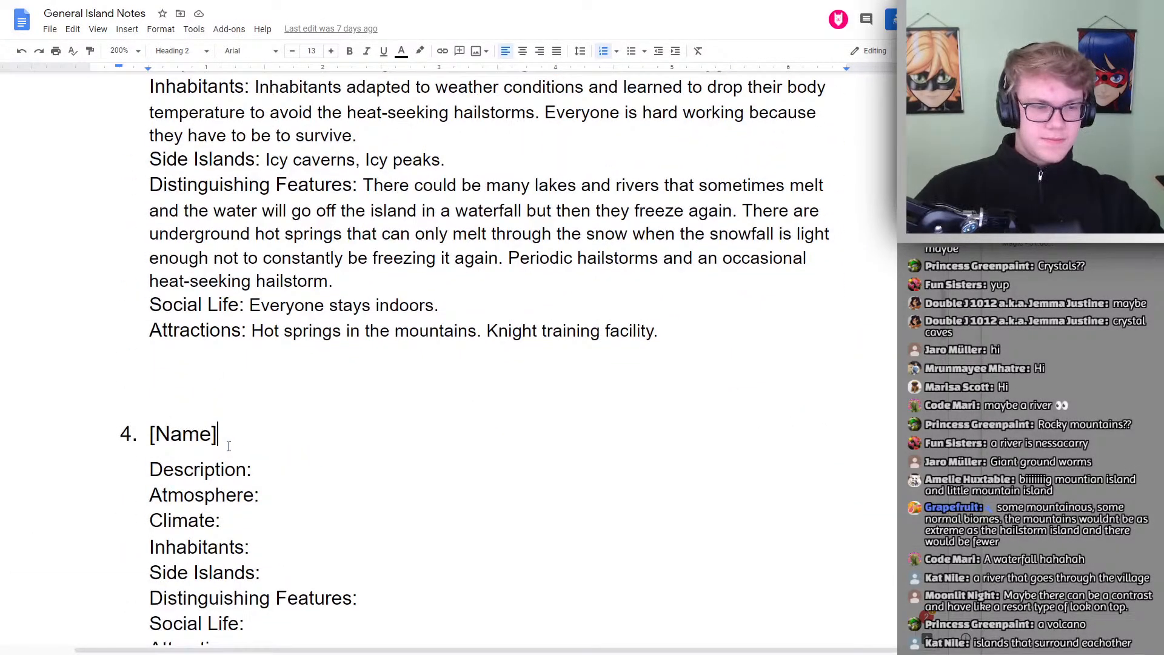
Replace the [Name] placeholder of the fourth island entry with the heading "The Cave Island."
{"action": "left_click_drag", "start_coordinate": [226, 442], "coordinate": [151, 442]}
{"action": "type", "text": "The Gave"}
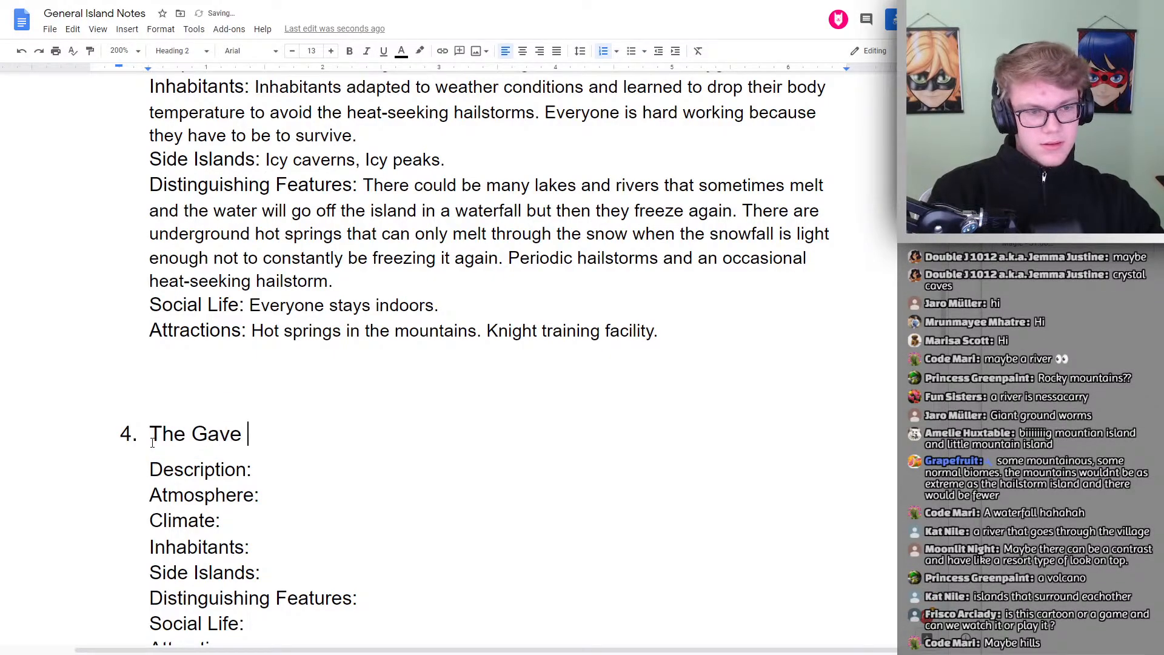
{"action": "key", "text": "BackSpace"}
{"action": "key", "text": "BackSpace"}
{"action": "key", "text": "BackSpace"}
{"action": "key", "text": "BackSpace"}
{"action": "key", "text": "BackSpace"}
{"action": "type", "text": "Cave Island."}
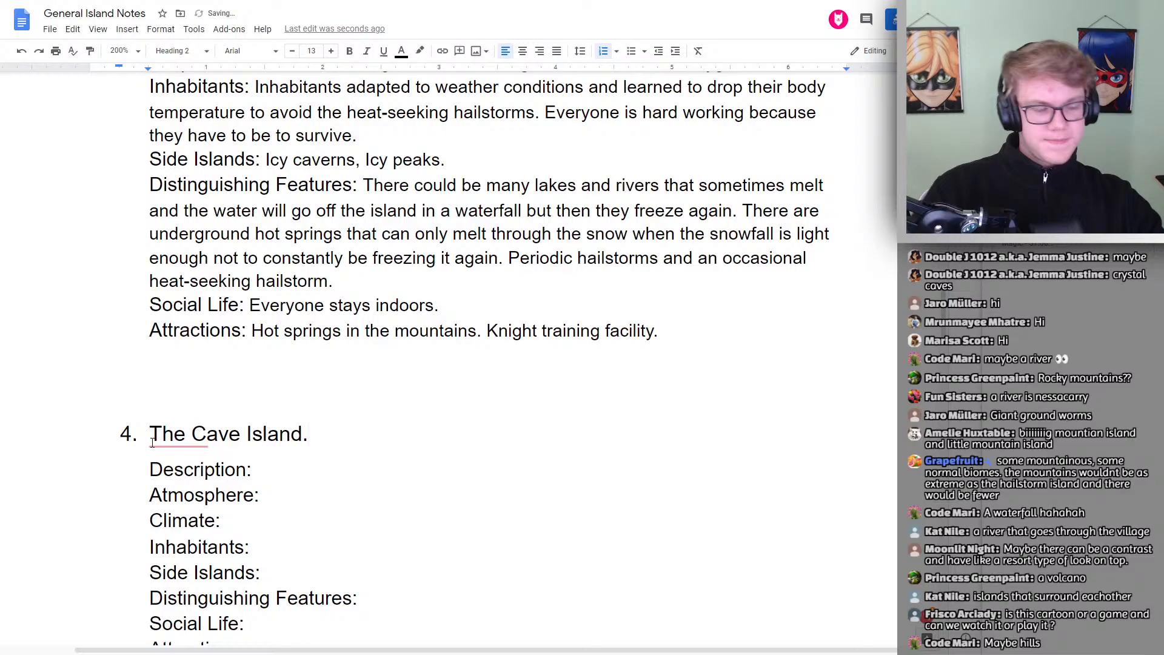
{"action": "scroll", "coordinate": [152, 443], "scroll_direction": "down", "scroll_amount": 5}
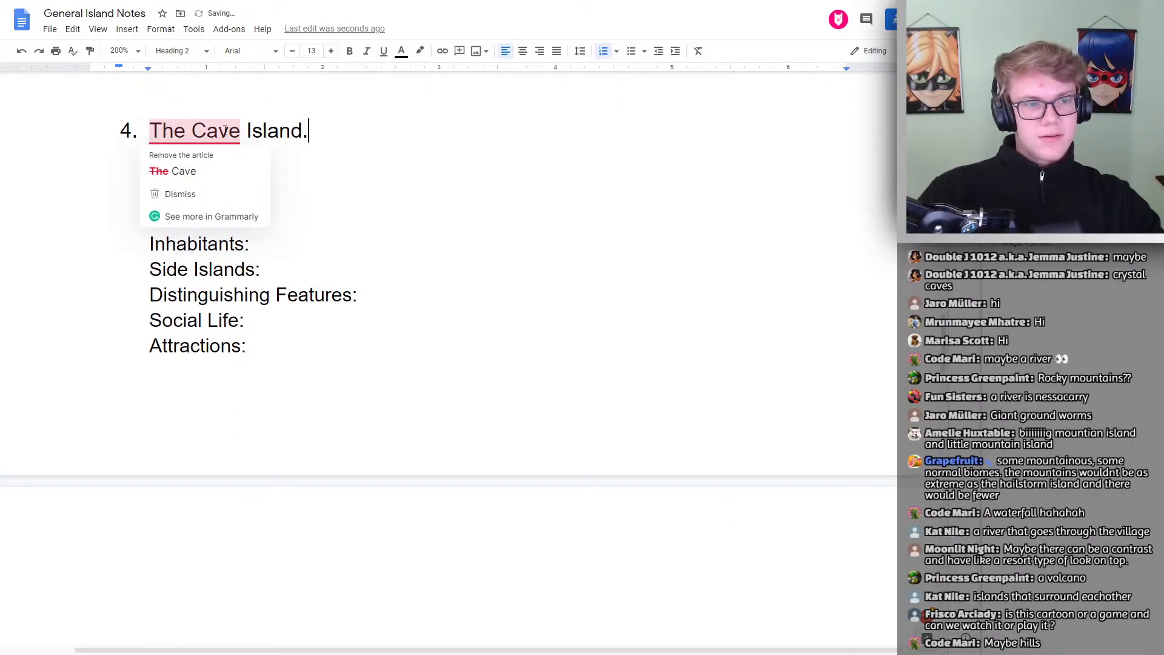
{"action": "key", "text": "shift+Right"}
{"action": "left_click", "coordinate": [220, 135]}
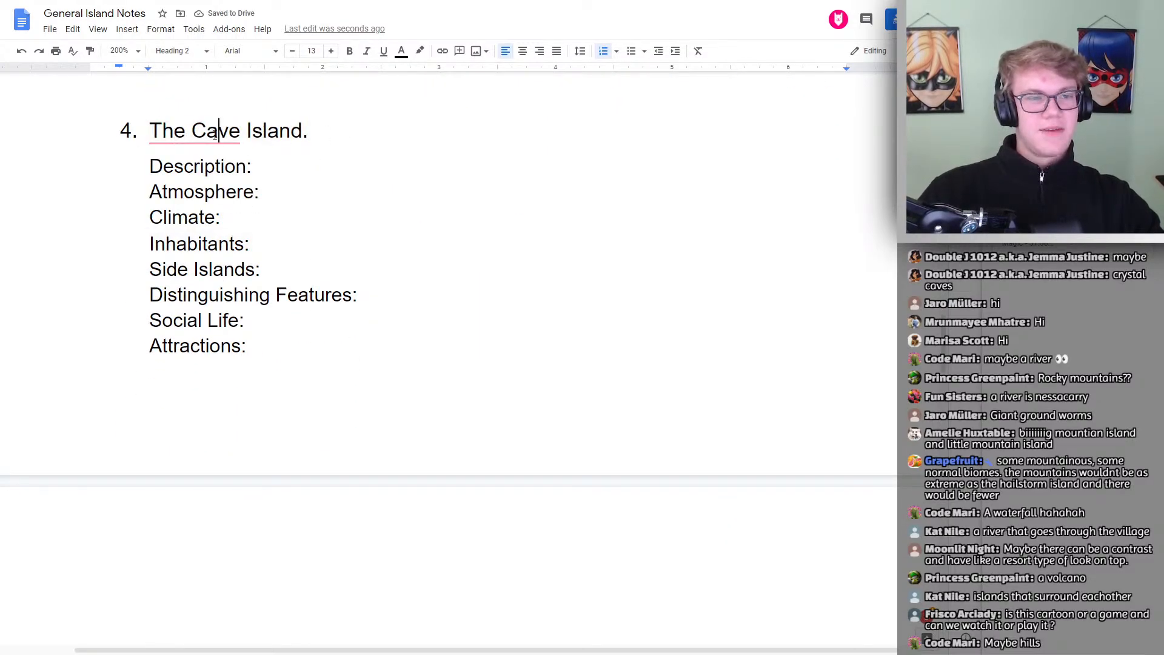
{"action": "left_click", "coordinate": [194, 203]}
{"action": "scroll", "coordinate": [310, 208], "scroll_direction": "up", "scroll_amount": 3}
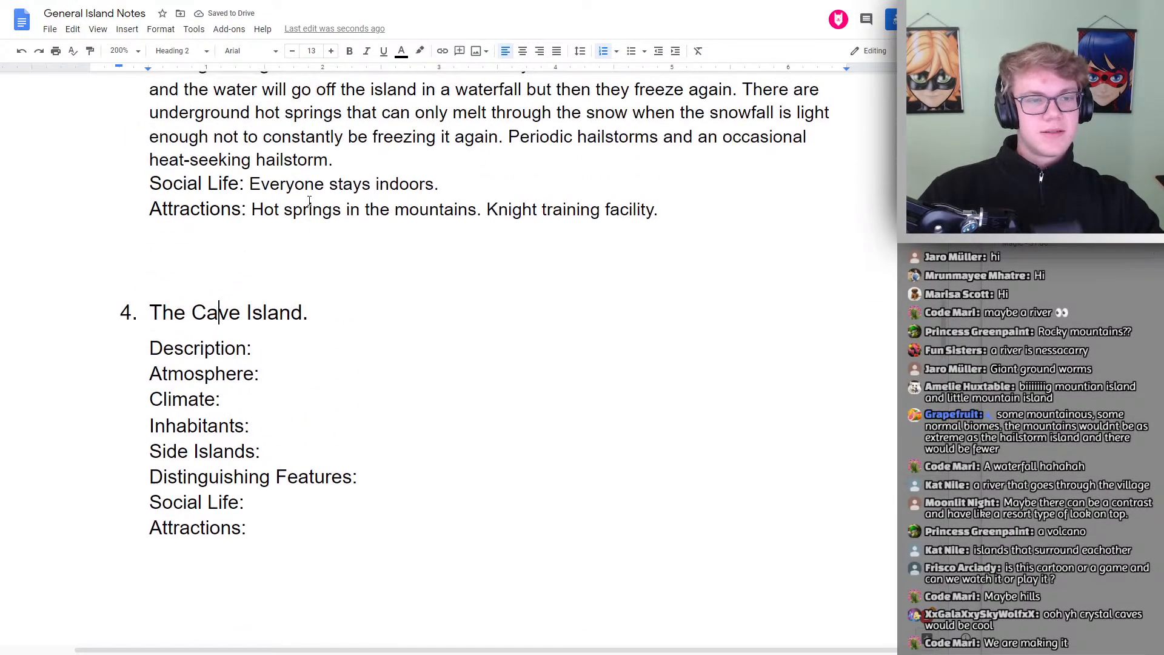
{"action": "double_click", "coordinate": [324, 312]}
{"action": "key", "text": "BackSpace"}
{"action": "key", "text": "BackSpace"}
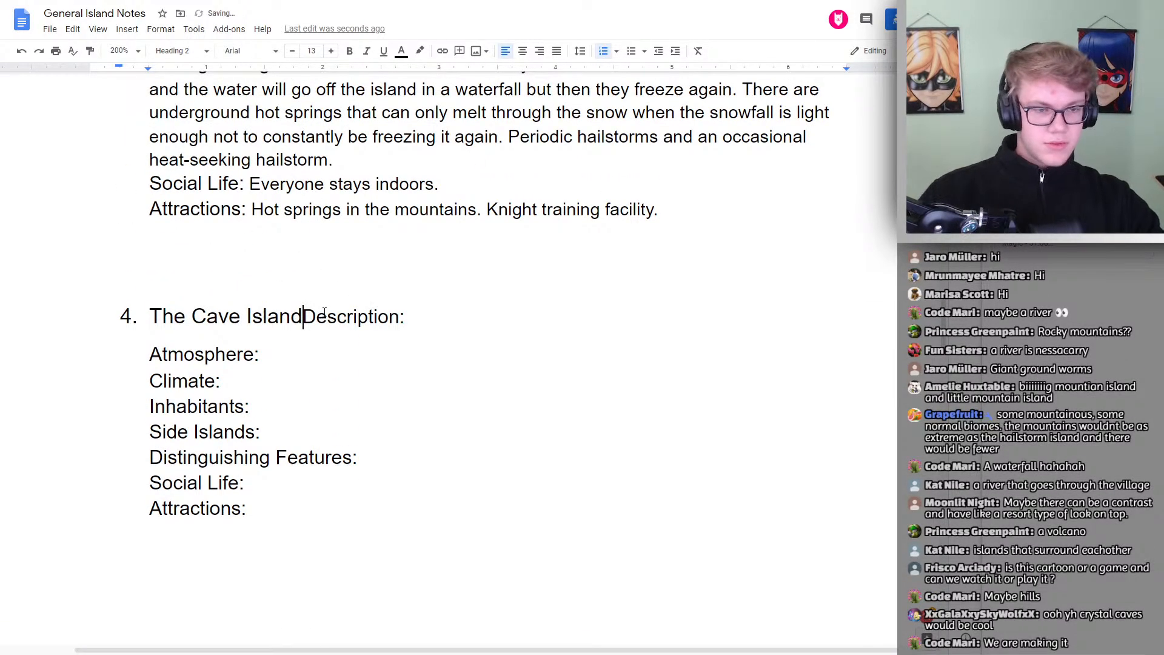
{"action": "key", "text": "ctrl+z"}
{"action": "key", "text": "ctrl+z"}
{"action": "key", "text": "ctrl+z"}
{"action": "key", "text": "ctrl+y"}
{"action": "key", "text": "ctrl+y"}
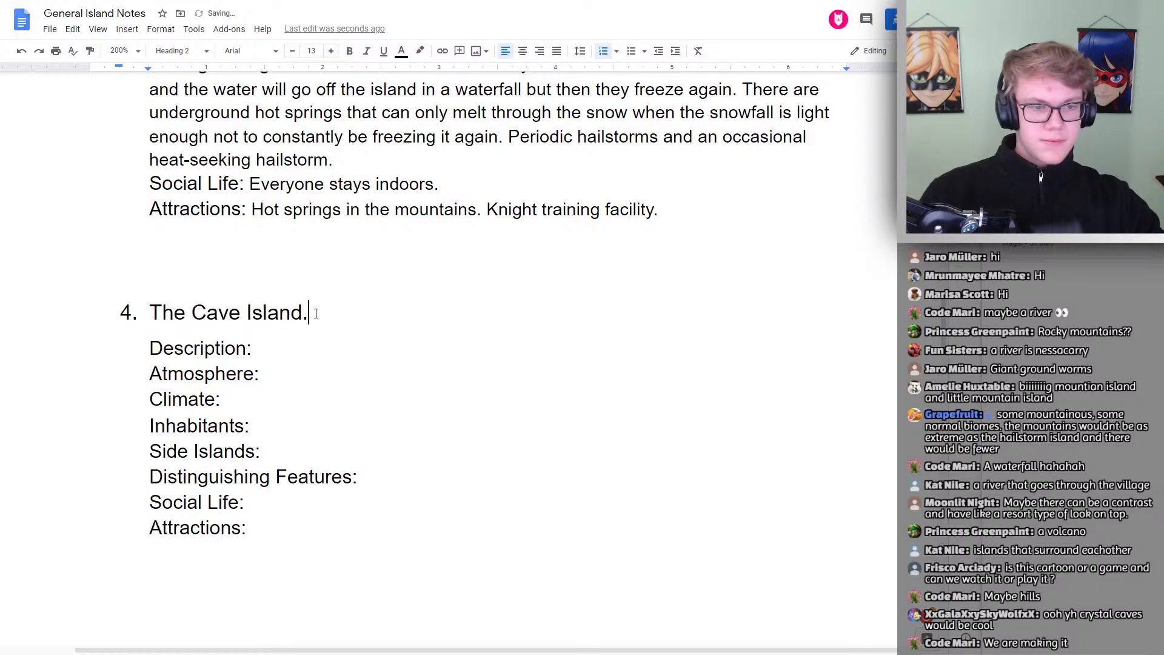
Remove the period ending the Cave Island heading and compare it with the Mountain Island heading above
{"action": "key", "text": "BackSpace"}
{"action": "scroll", "coordinate": [340, 316], "scroll_direction": "up", "scroll_amount": 8}
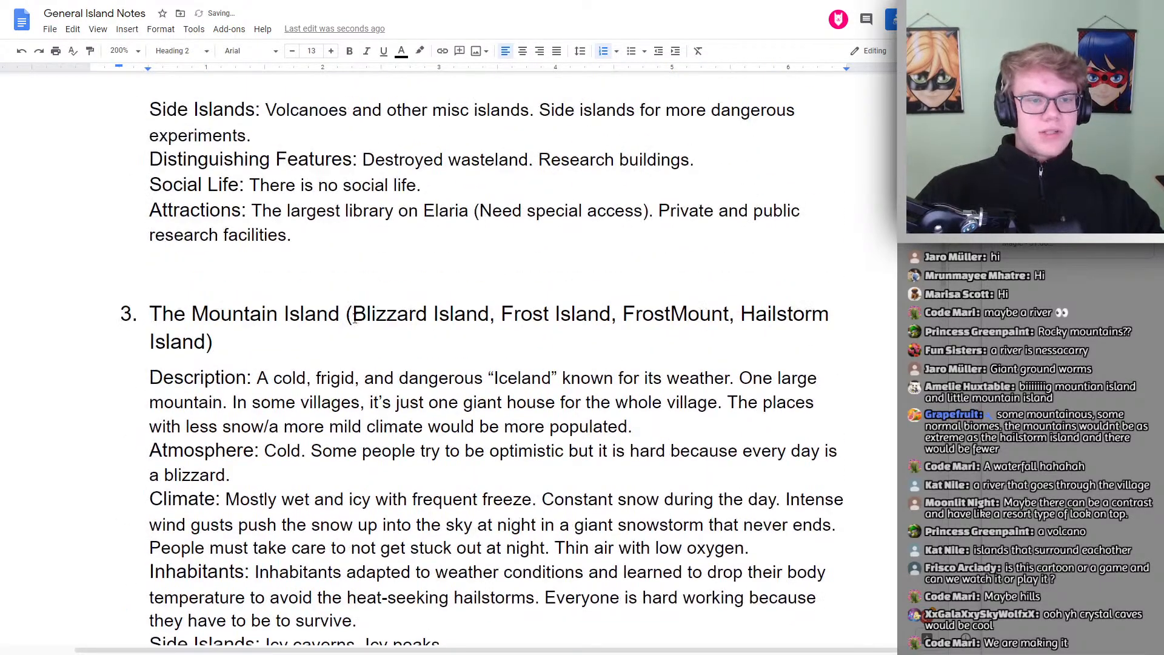
{"action": "scroll", "coordinate": [354, 321], "scroll_direction": "down", "scroll_amount": 4}
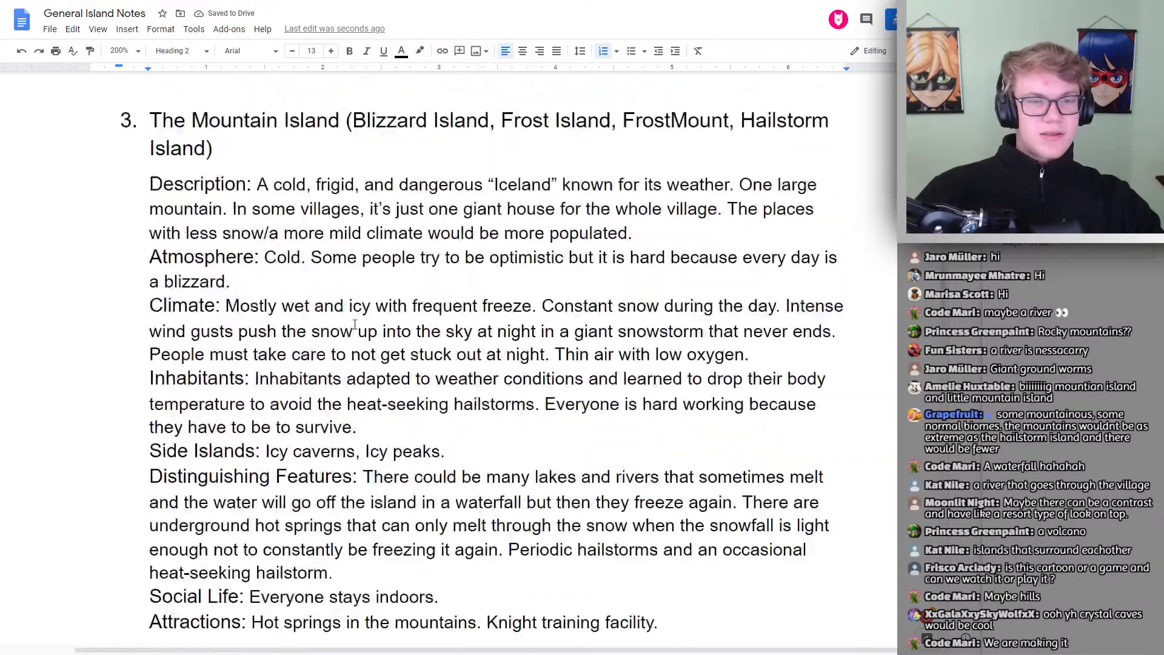
{"action": "scroll", "coordinate": [355, 321], "scroll_direction": "up", "scroll_amount": 2}
{"action": "scroll", "coordinate": [354, 321], "scroll_direction": "down", "scroll_amount": 3}
{"action": "scroll", "coordinate": [355, 324], "scroll_direction": "down", "scroll_amount": 3}
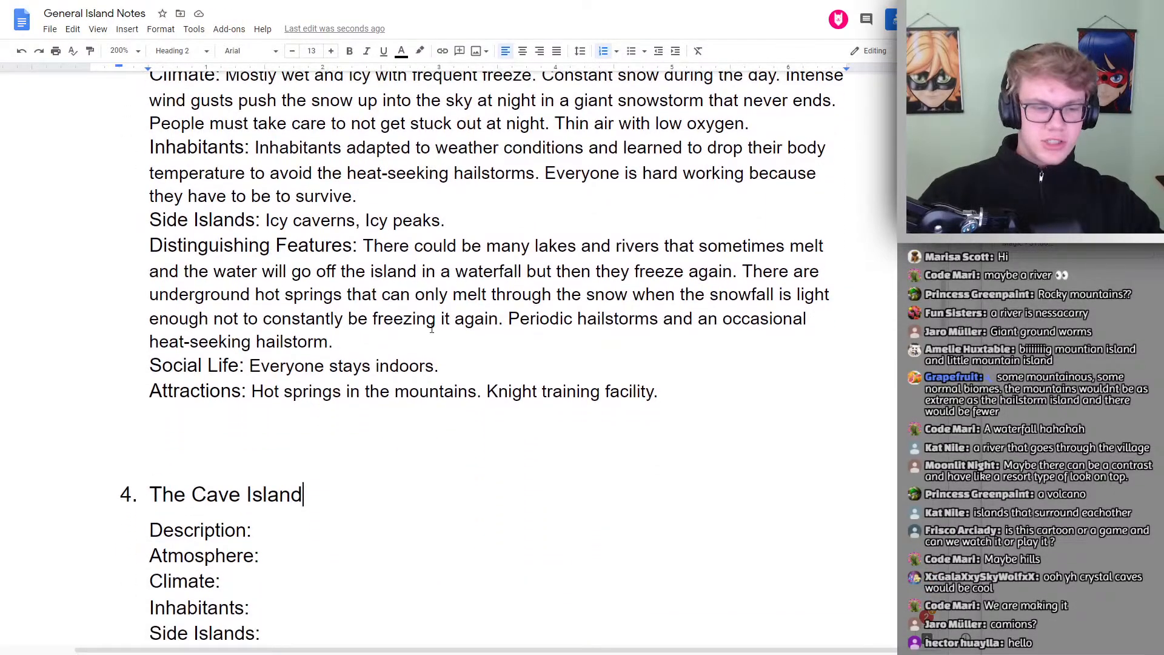
{"action": "type", "text": "\""}
{"action": "type", "text": "https://studio.youtube.com/live_chat?is_popout=1&v=SmlB_n-txjI"}
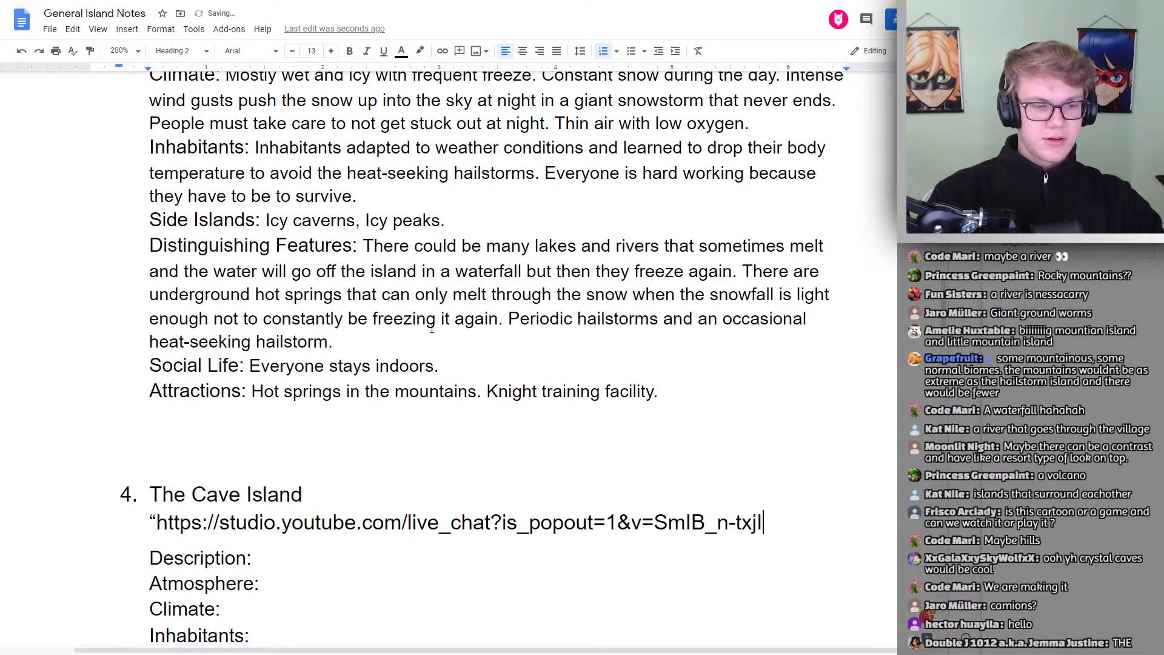
{"action": "key", "text": "ctrl+z"}
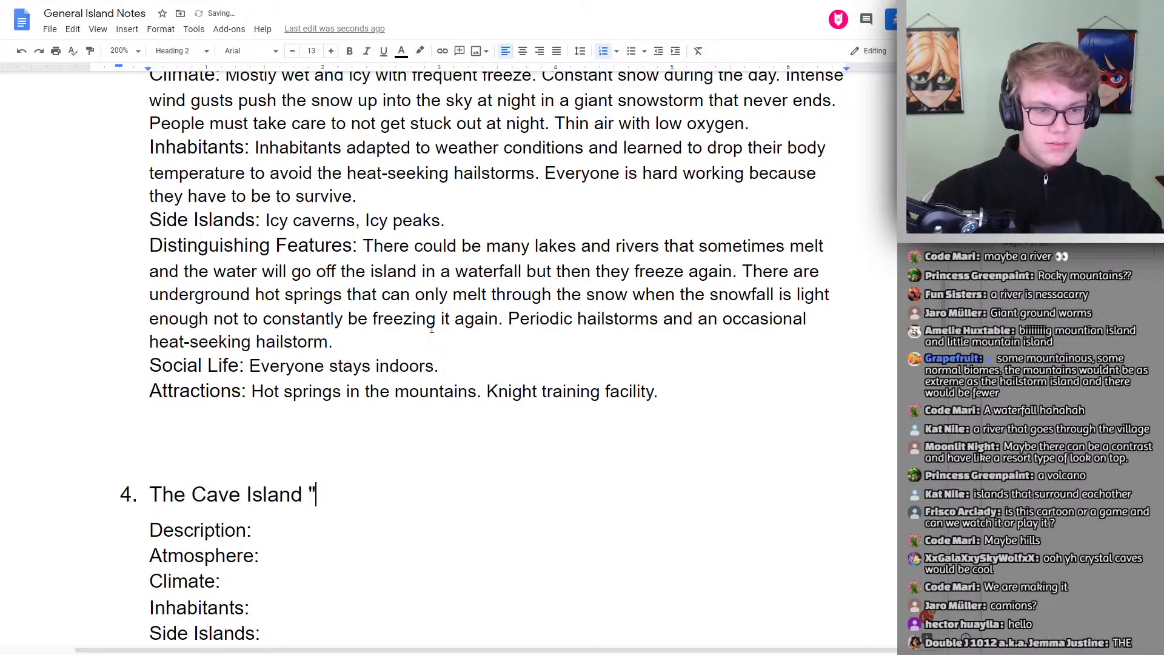
{"action": "key", "text": "BackSpace"}
Add an empty pair of square brackets after the Cave Island heading as a placeholder for a name
{"action": "type", "text": "{}"}
{"action": "key", "text": "BackSpace"}
{"action": "type", "text": "[]"}
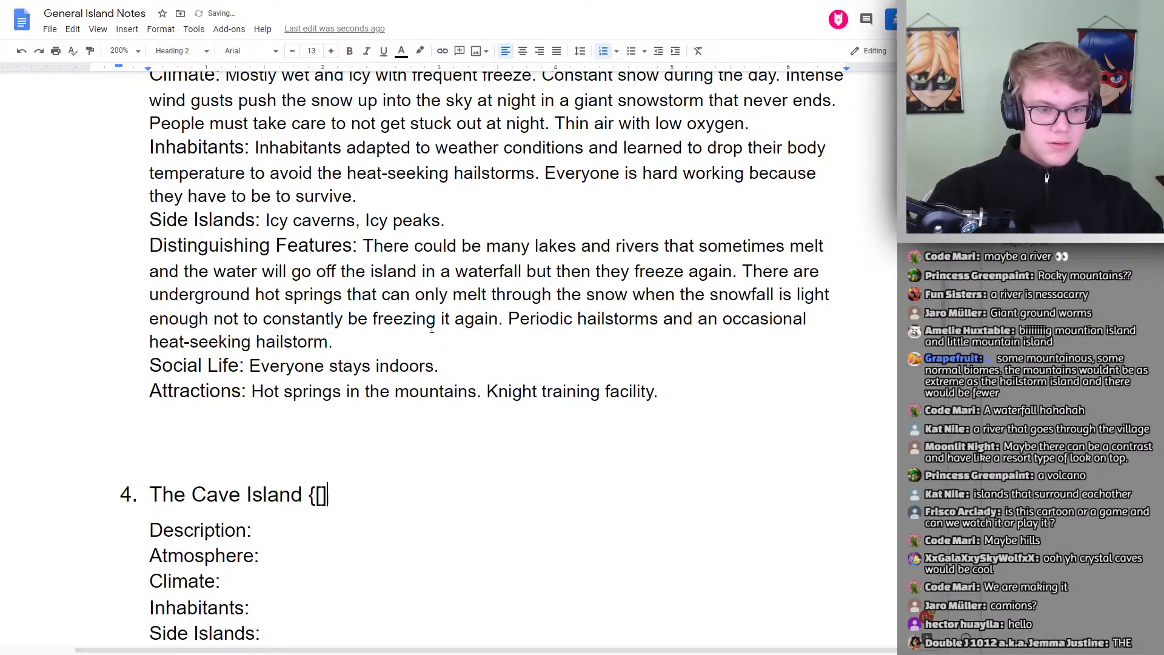
{"action": "key", "text": "Left"}
{"action": "key", "text": "Left"}
{"action": "key", "text": "BackSpace"}
{"action": "key", "text": "Right"}
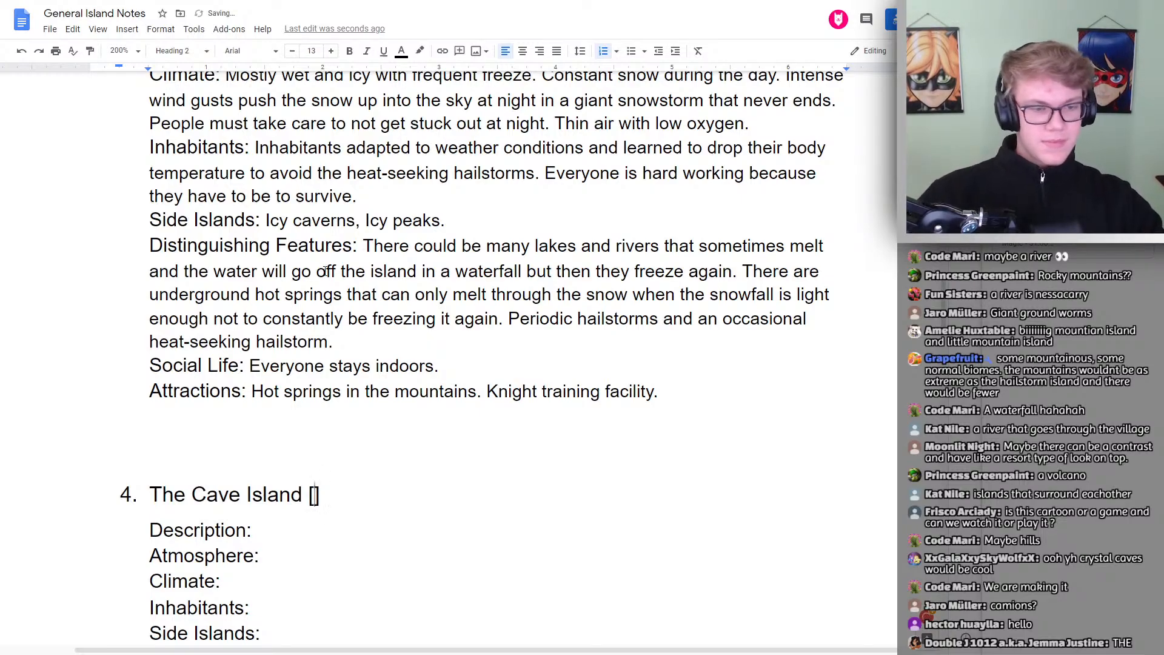
Look over the Mountain Island entry again and compare it with the empty Cave Island template
{"action": "scroll", "coordinate": [361, 267], "scroll_direction": "down", "scroll_amount": 3}
{"action": "scroll", "coordinate": [361, 279], "scroll_direction": "up", "scroll_amount": 6}
{"action": "scroll", "coordinate": [357, 303], "scroll_direction": "up", "scroll_amount": 3}
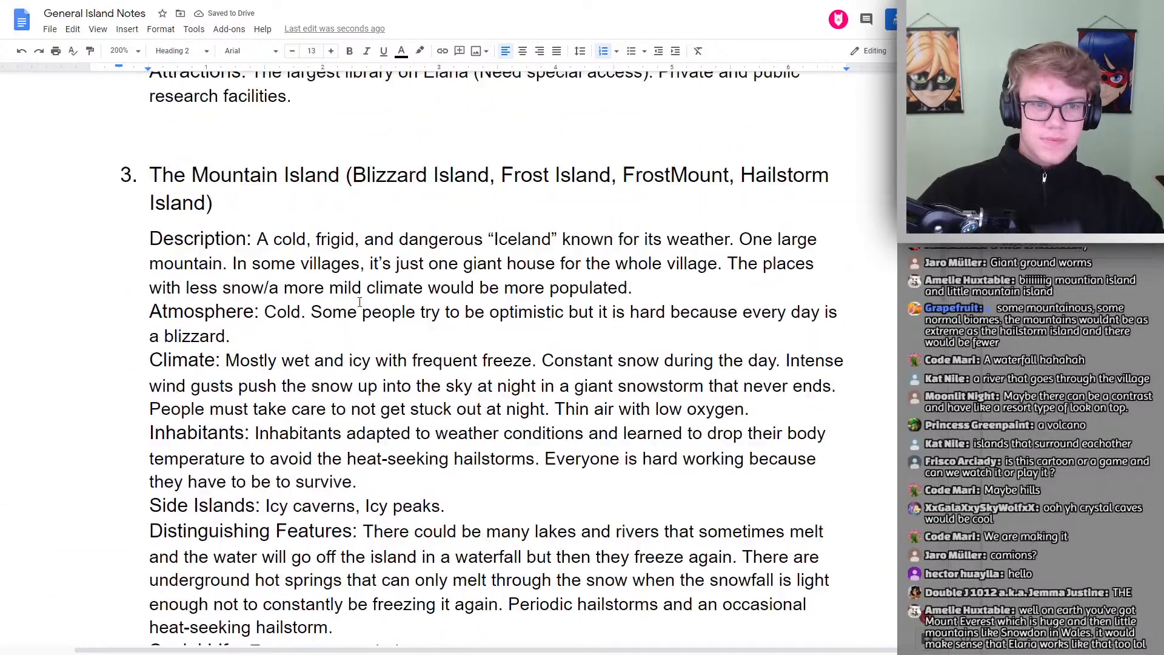
{"action": "scroll", "coordinate": [497, 257], "scroll_direction": "down", "scroll_amount": 10}
{"action": "scroll", "coordinate": [384, 275], "scroll_direction": "up", "scroll_amount": 1}
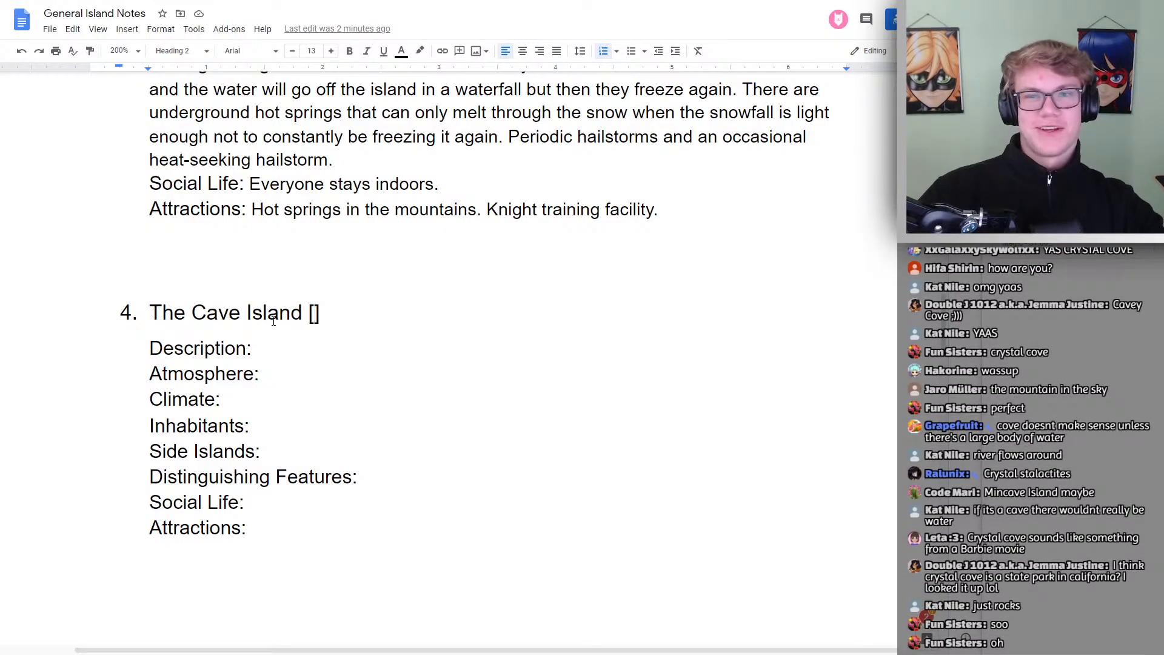
{"action": "scroll", "coordinate": [364, 325], "scroll_direction": "down", "scroll_amount": 1}
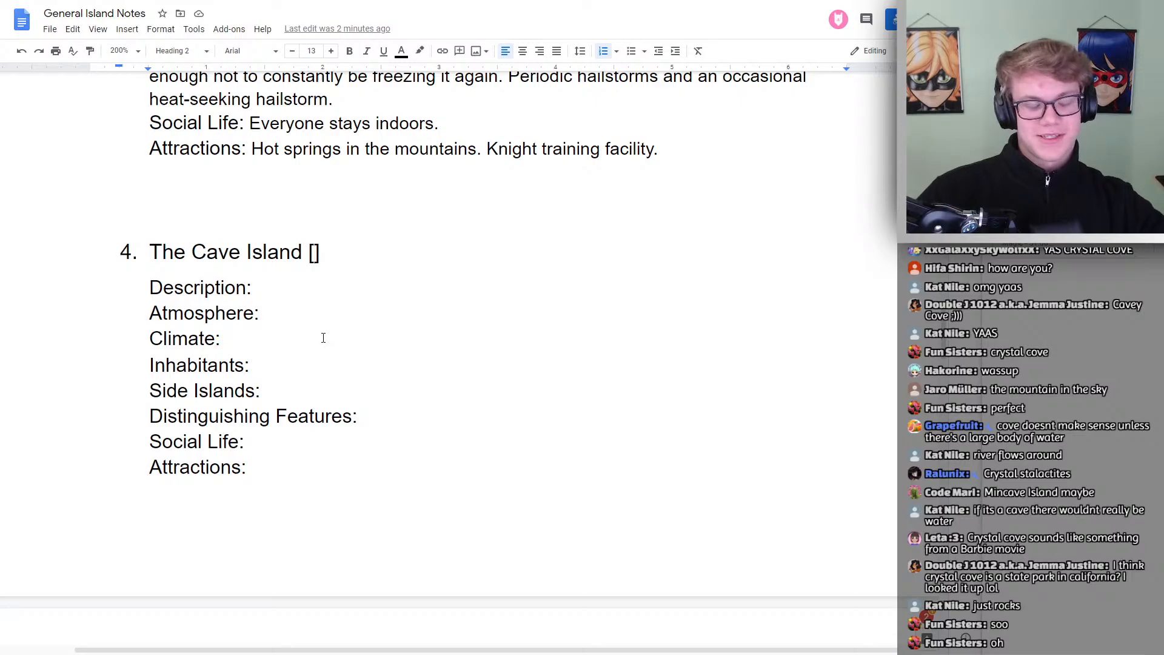
{"action": "left_click_drag", "start_coordinate": [322, 252], "coordinate": [376, 245]}
{"action": "left_click", "coordinate": [329, 250]}
{"action": "scroll", "coordinate": [297, 279], "scroll_direction": "down", "scroll_amount": 1}
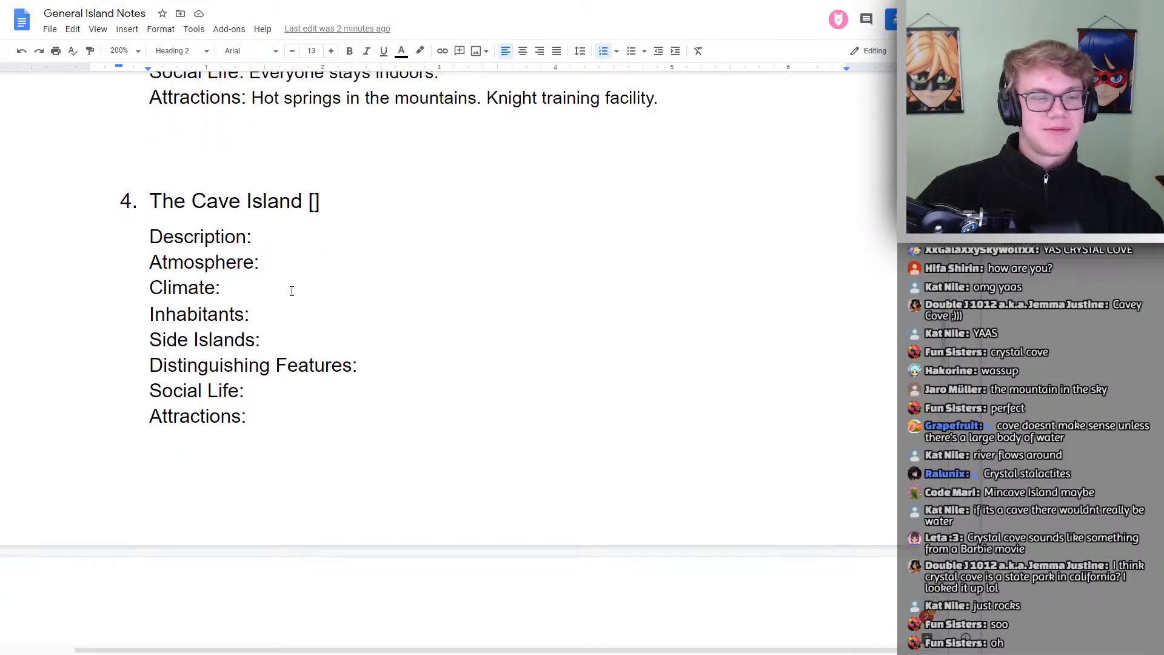
Copy "Rocky surface and underground caves" from the PDF's Cavern Island entry into the Cave Island Description and end it with a period
{"action": "double_click", "coordinate": [297, 229]}
{"action": "left_click", "coordinate": [299, 223]}
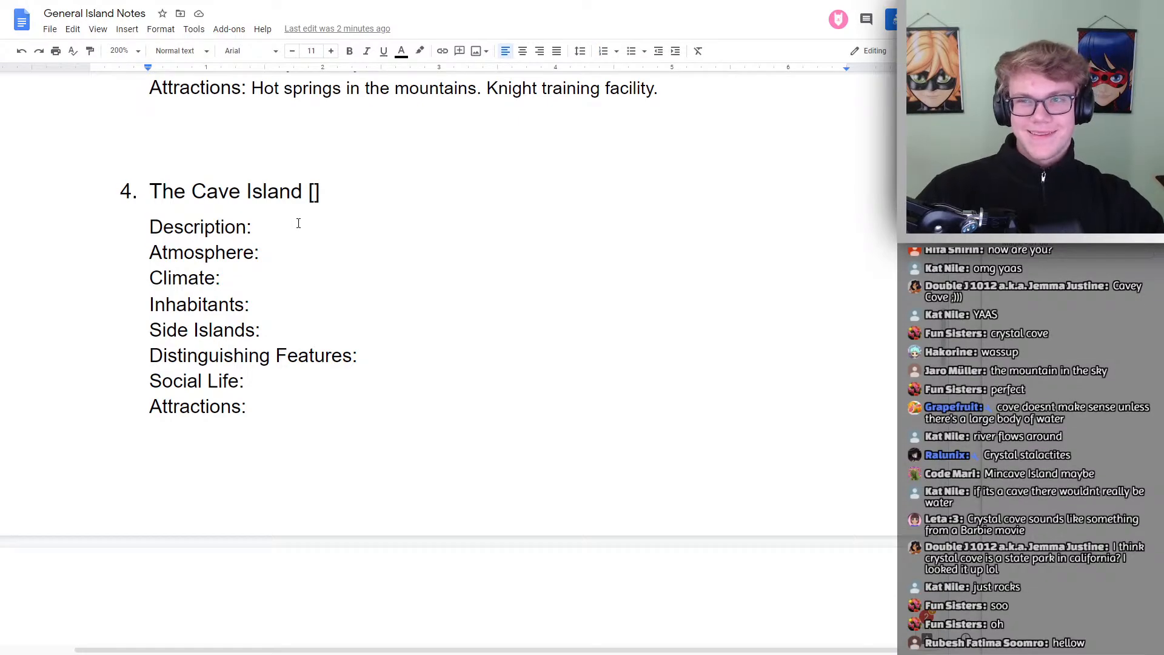
{"action": "key", "text": "ctrl+Tab"}
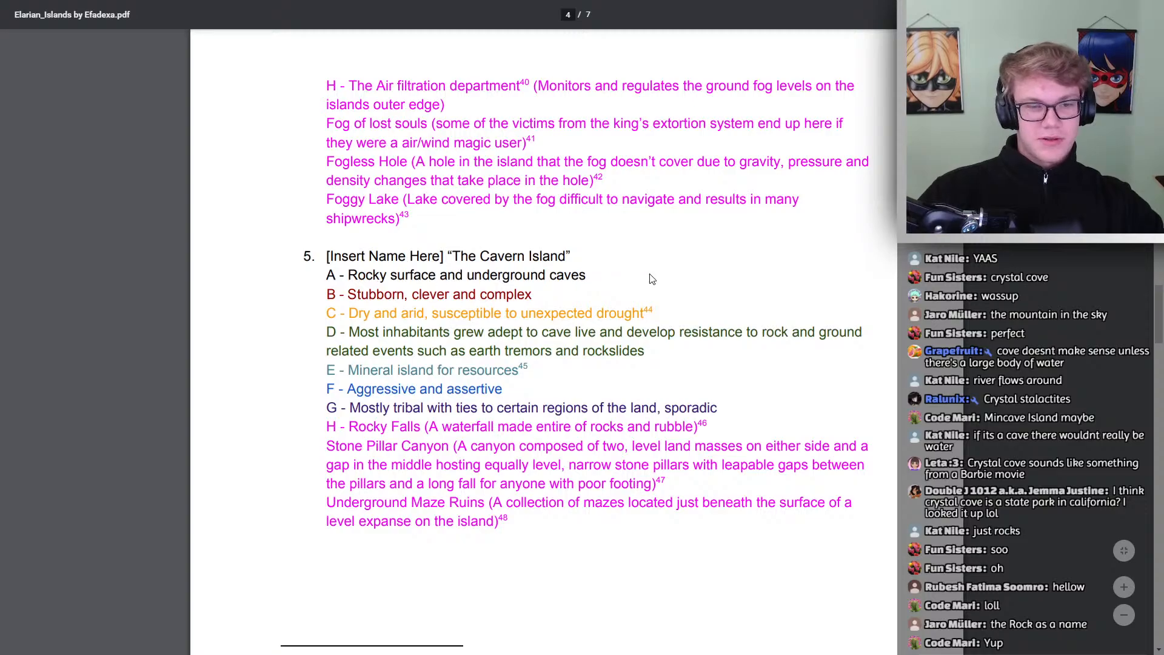
{"action": "left_click_drag", "start_coordinate": [593, 277], "coordinate": [357, 280]}
{"action": "key", "text": "ctrl+c"}
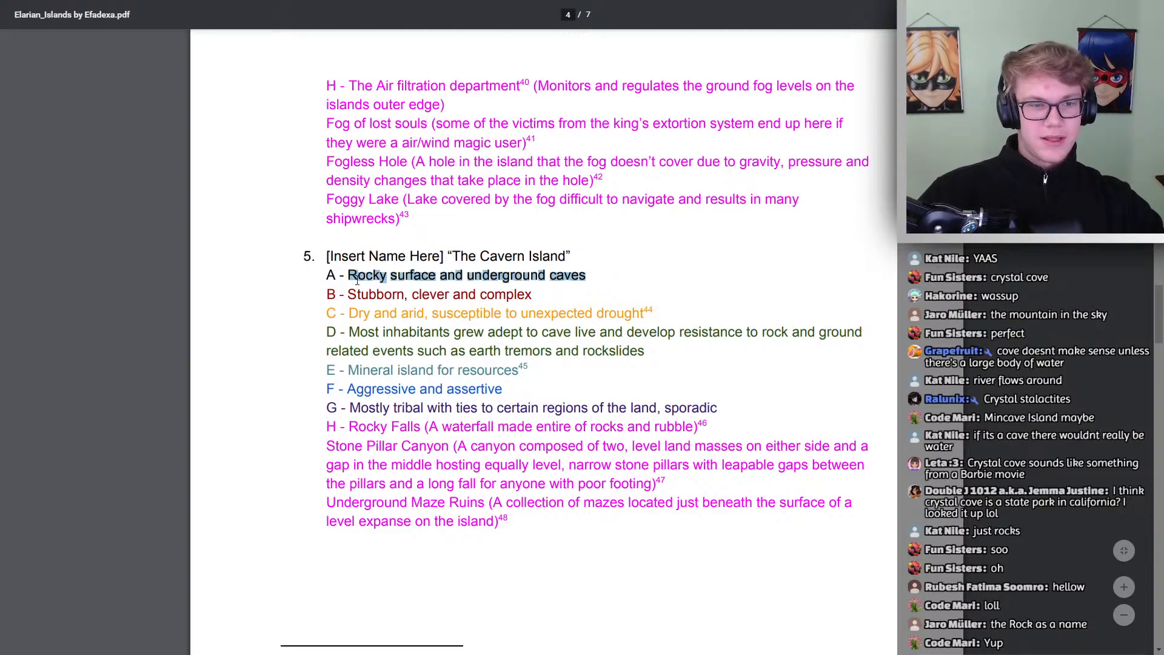
{"action": "key", "text": "ctrl+Tab"}
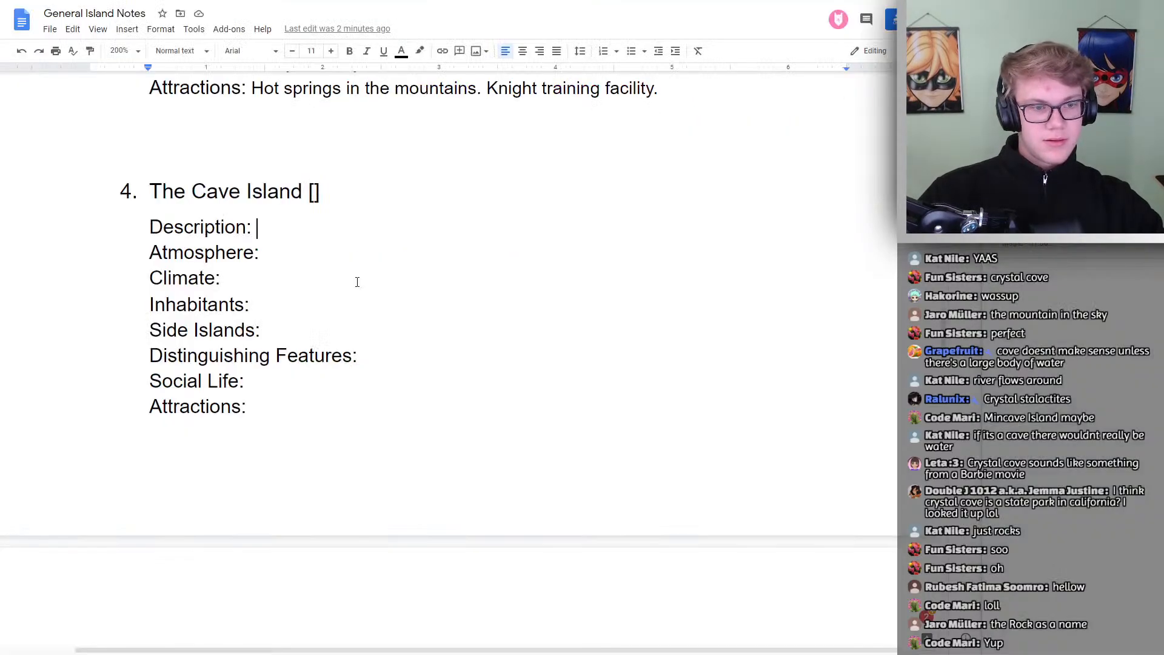
{"action": "key", "text": "ctrl+v"}
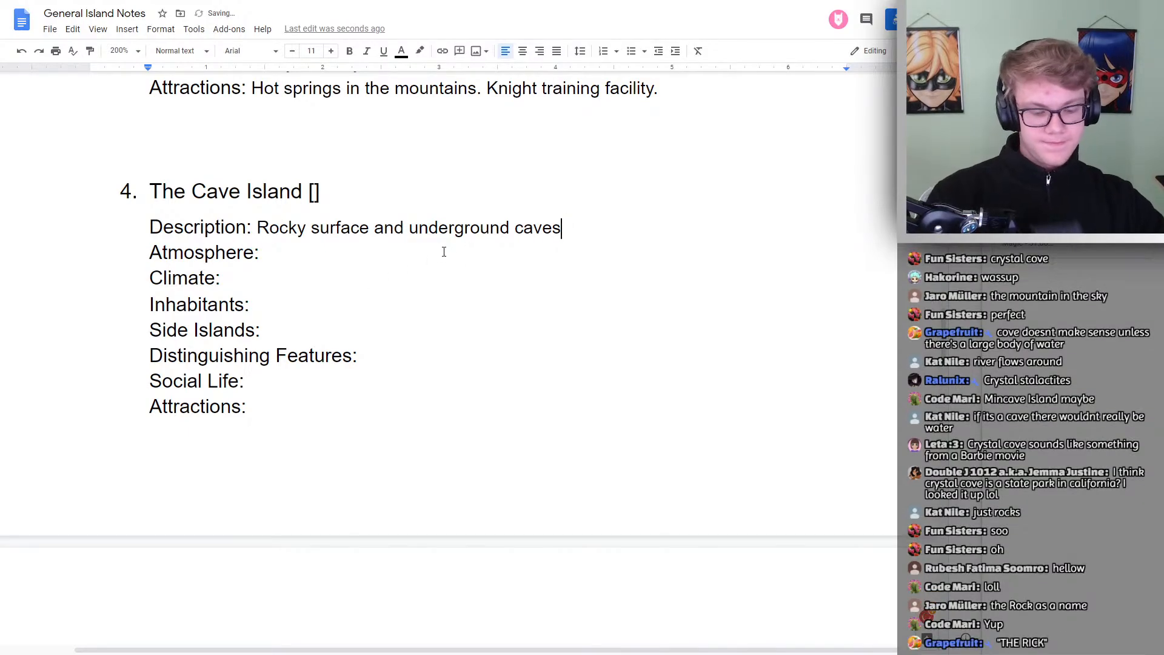
{"action": "type", "text": "."}
Check the PDF's Cavern Island traits again, and review the Research Island and Mountain Island entries in the notes
{"action": "key", "text": "ctrl+Tab"}
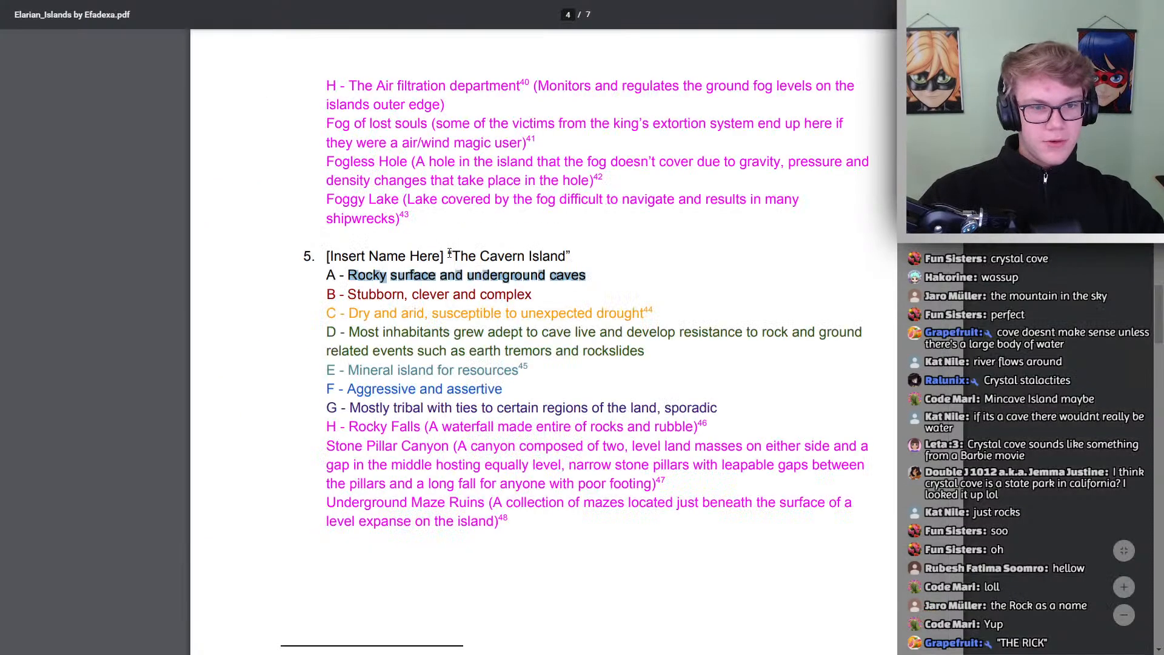
{"action": "left_click", "coordinate": [562, 296]}
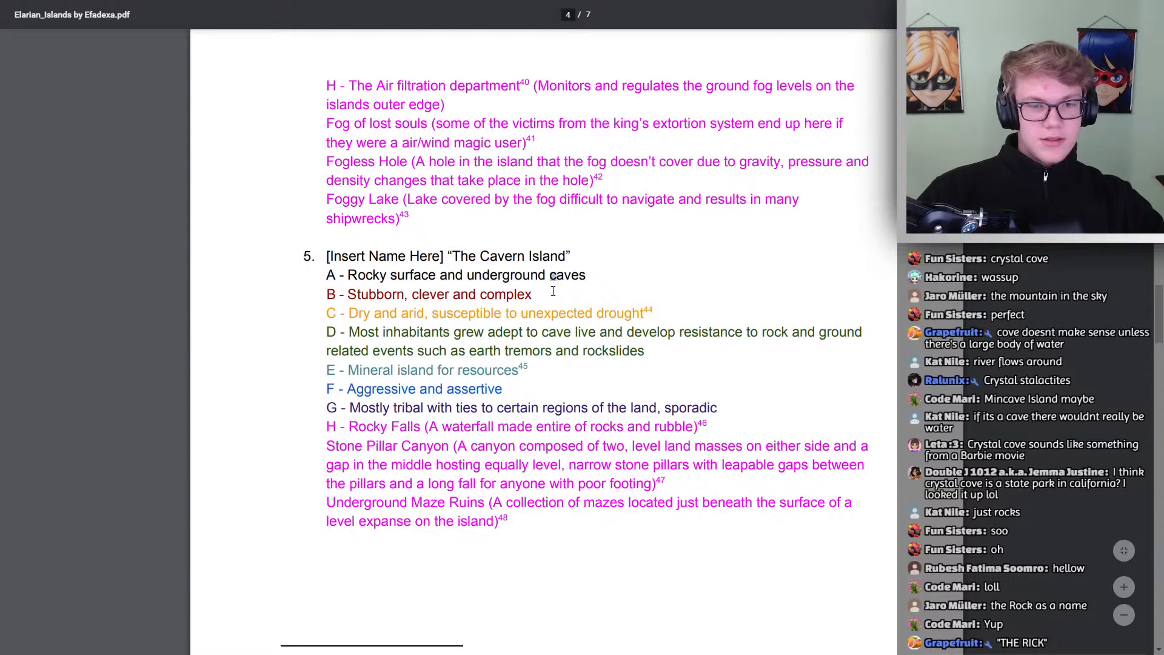
{"action": "key", "text": "ctrl+Tab"}
{"action": "scroll", "coordinate": [509, 309], "scroll_direction": "up", "scroll_amount": 10}
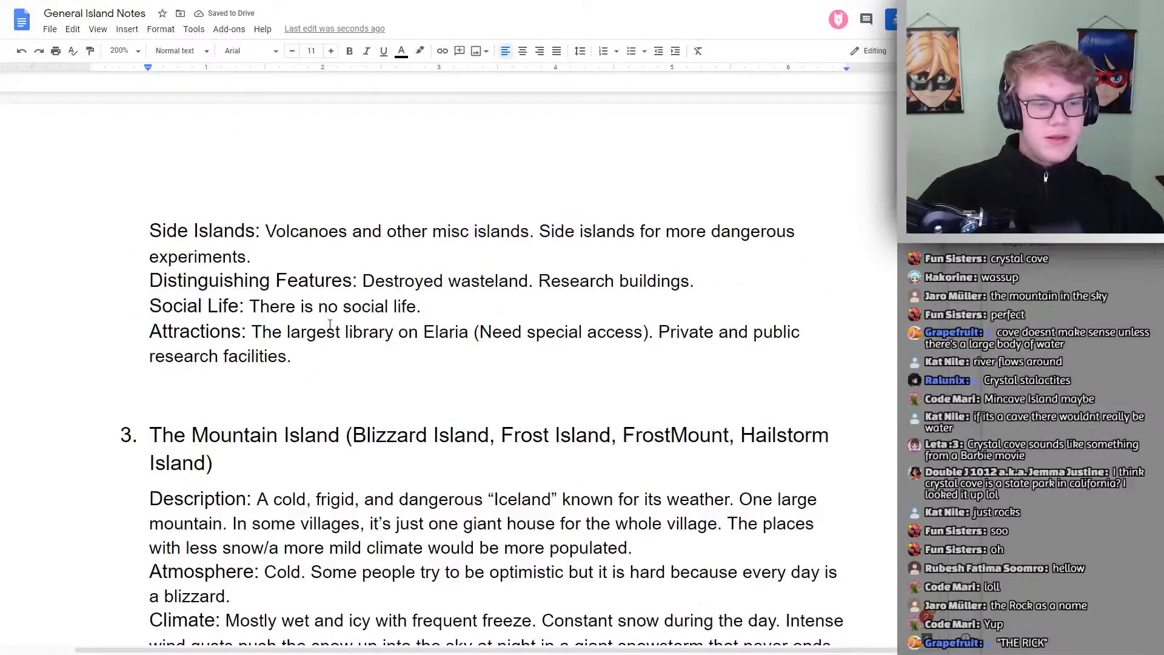
{"action": "scroll", "coordinate": [182, 353], "scroll_direction": "down", "scroll_amount": 10}
{"action": "scroll", "coordinate": [216, 309], "scroll_direction": "up", "scroll_amount": 10}
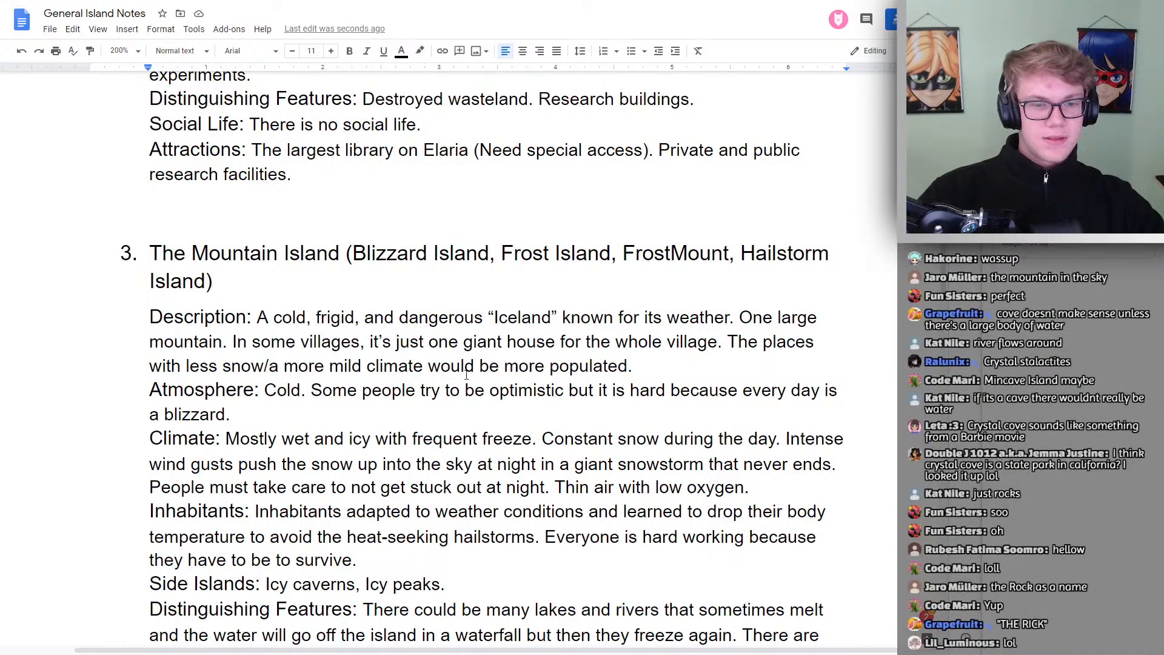
{"action": "key", "text": "ctrl+Tab"}
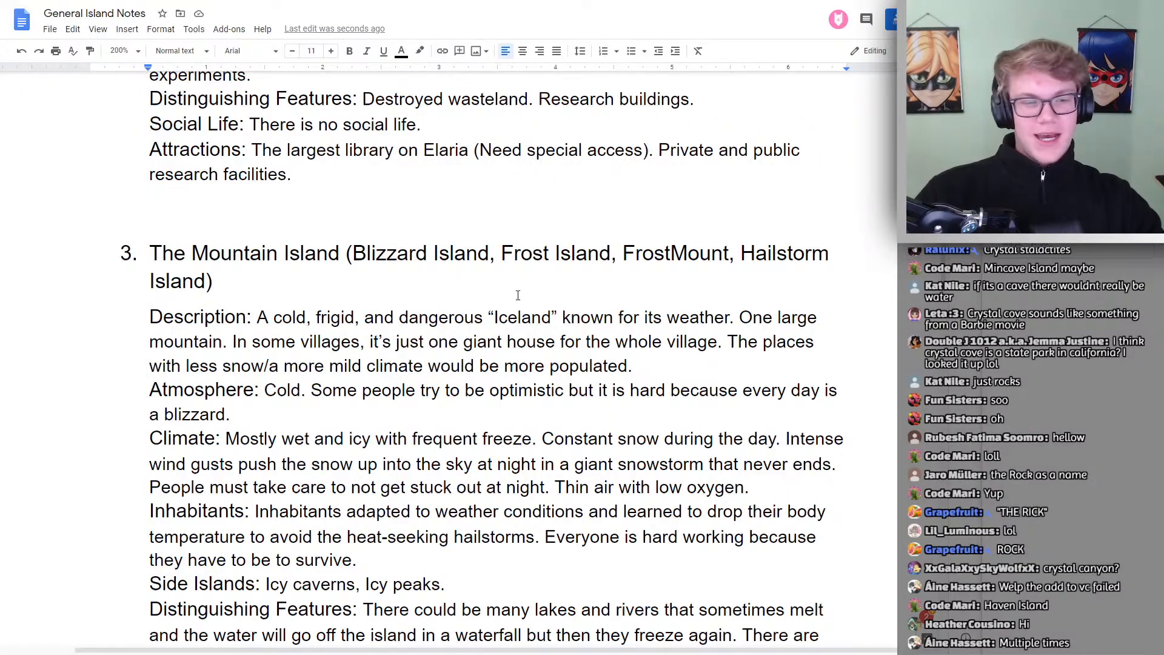
{"action": "scroll", "coordinate": [280, 337], "scroll_direction": "up", "scroll_amount": 5}
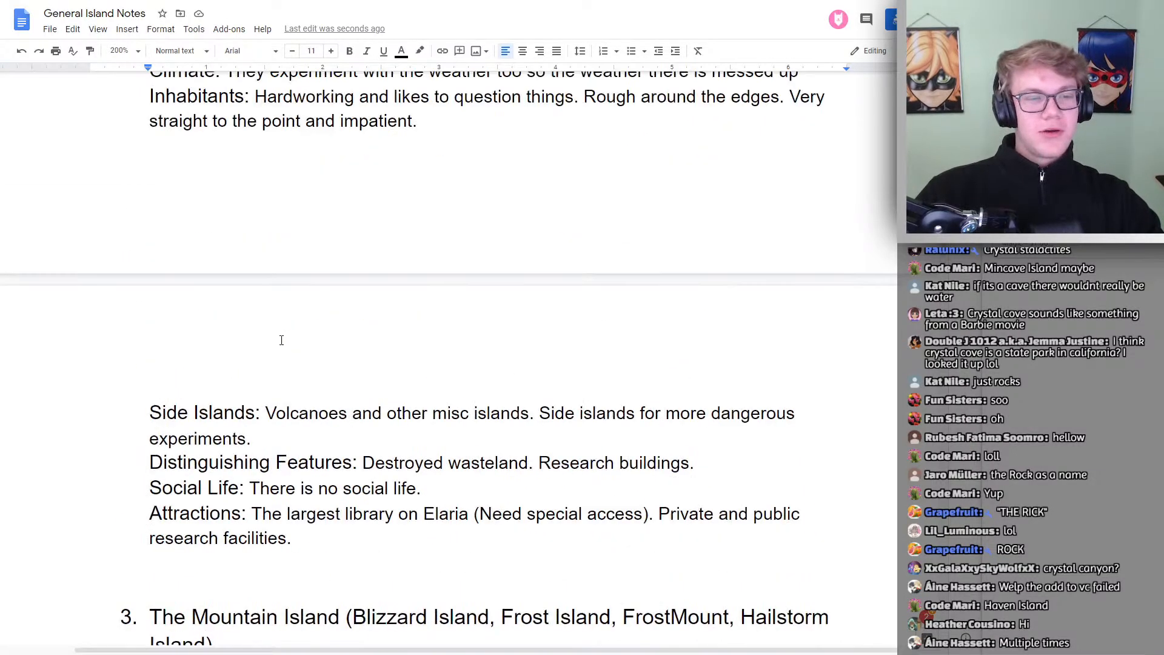
{"action": "scroll", "coordinate": [284, 336], "scroll_direction": "down", "scroll_amount": 4}
{"action": "scroll", "coordinate": [284, 336], "scroll_direction": "up", "scroll_amount": 8}
{"action": "scroll", "coordinate": [175, 388], "scroll_direction": "down", "scroll_amount": 6}
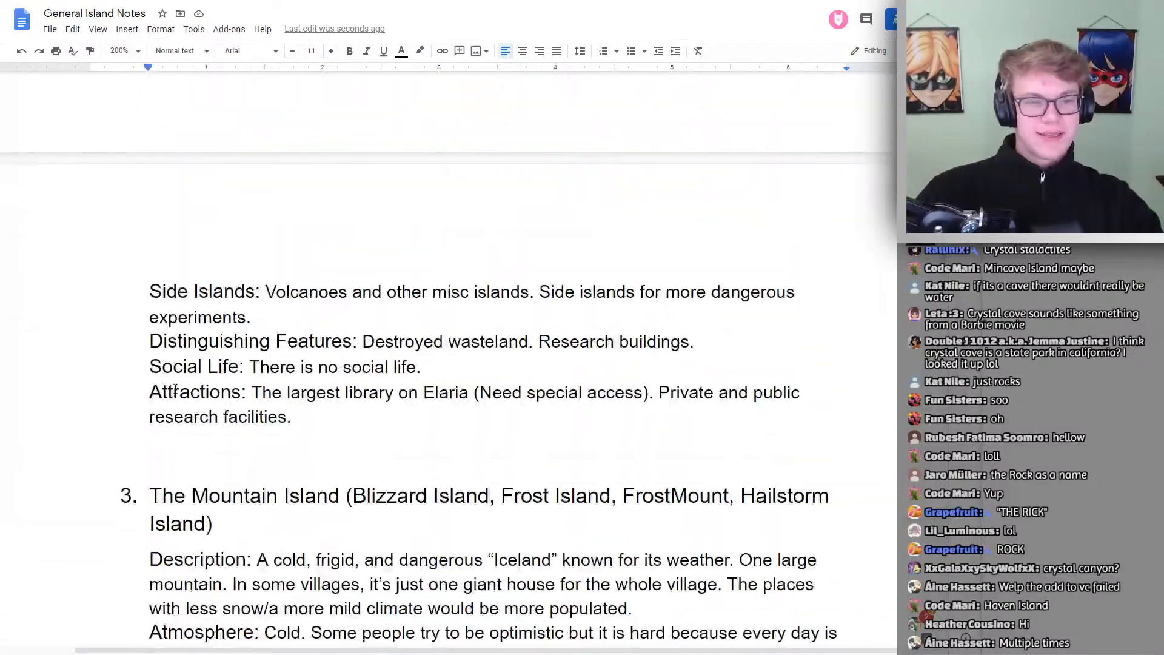
Compare the unfilled Cave Island fields in the notes with the PDF's Cavern Island traits
{"action": "left_click_drag", "start_coordinate": [153, 495], "coordinate": [397, 495]}
{"action": "left_click", "coordinate": [481, 495]}
{"action": "scroll", "coordinate": [482, 492], "scroll_direction": "down", "scroll_amount": 12}
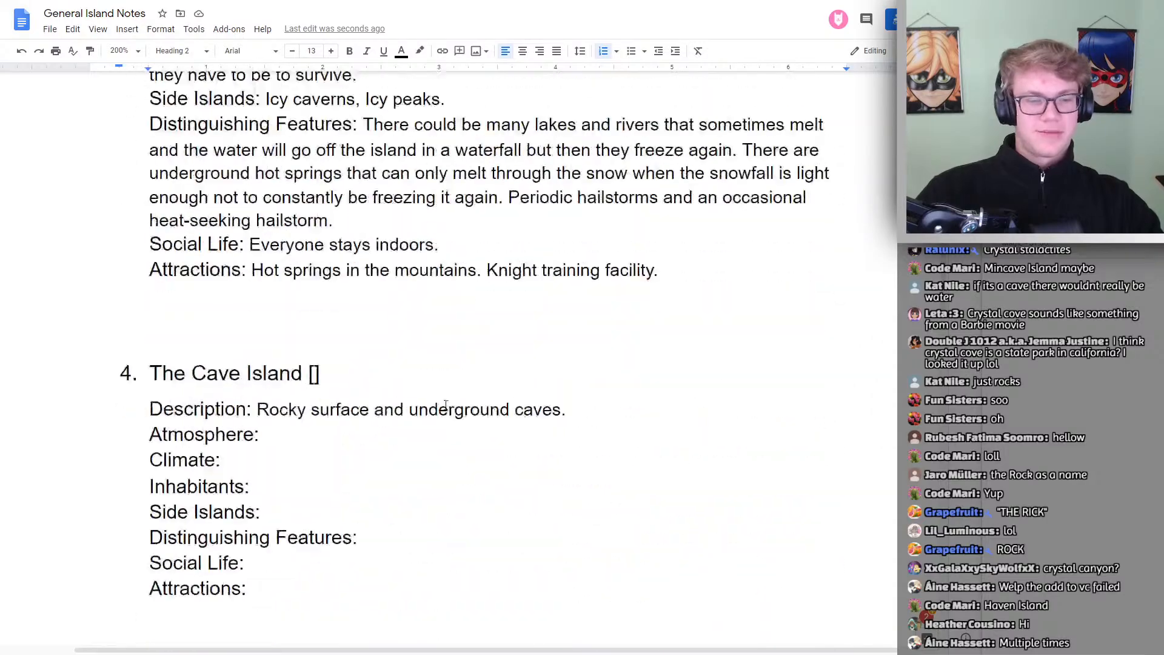
{"action": "scroll", "coordinate": [434, 220], "scroll_direction": "up", "scroll_amount": 4}
{"action": "left_click", "coordinate": [352, 318]}
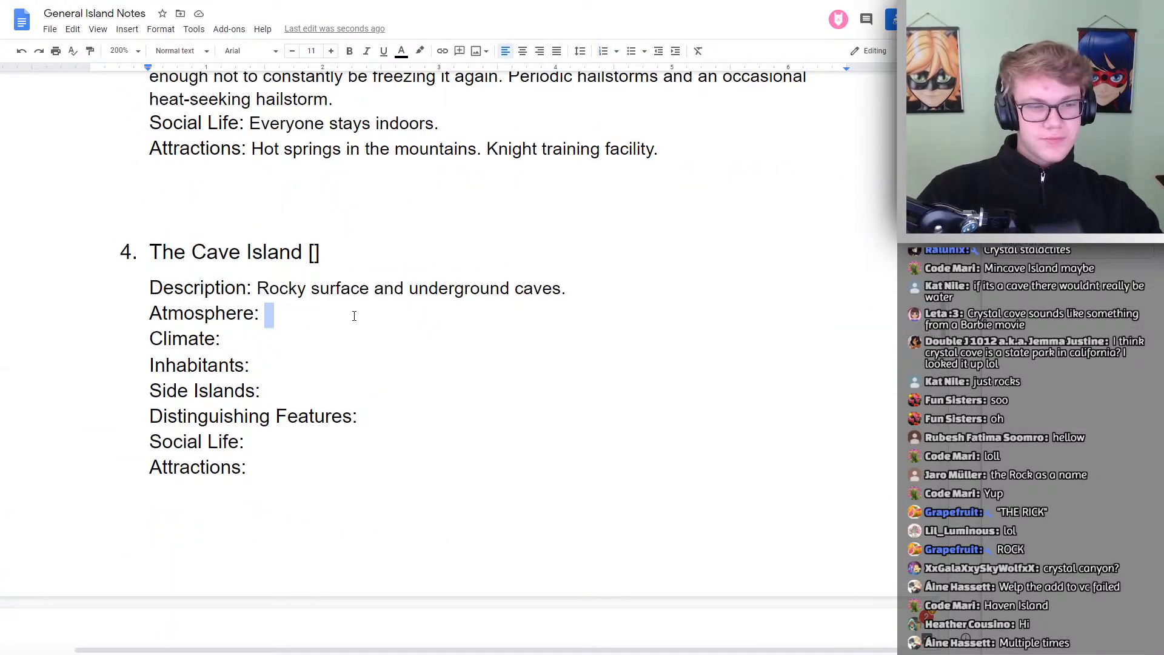
{"action": "key", "text": "ctrl+Tab"}
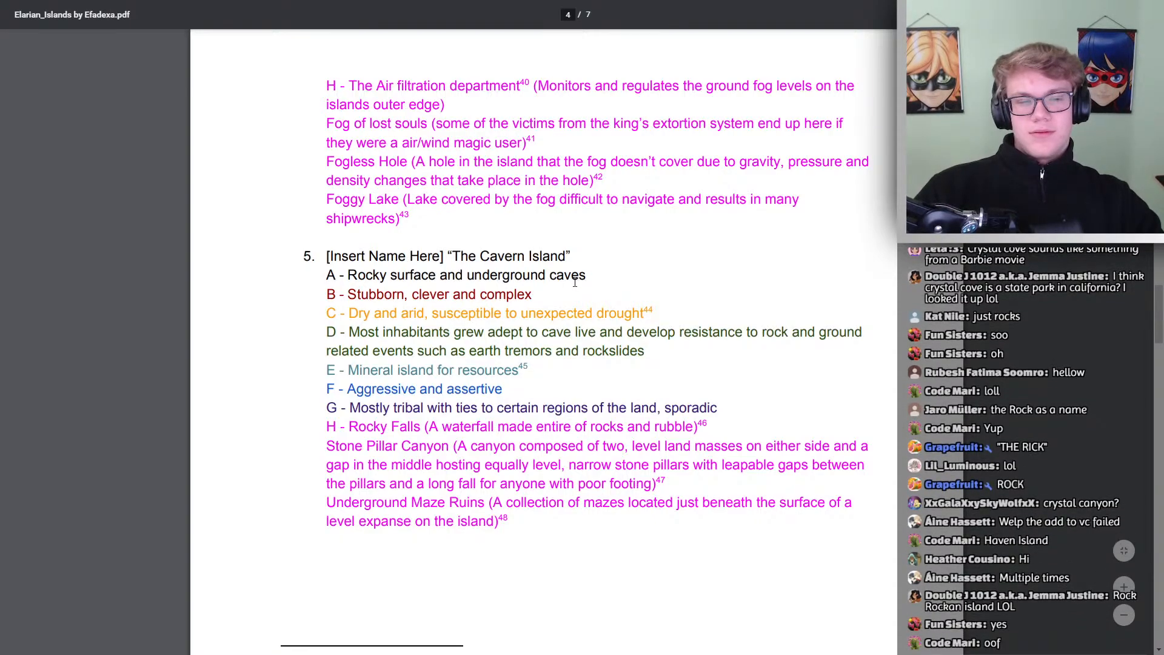
{"action": "key", "text": "ctrl+shift+Tab"}
Review the Kings Island and Research Island entries in the notes for how each field is written
{"action": "scroll", "coordinate": [494, 303], "scroll_direction": "up", "scroll_amount": 10}
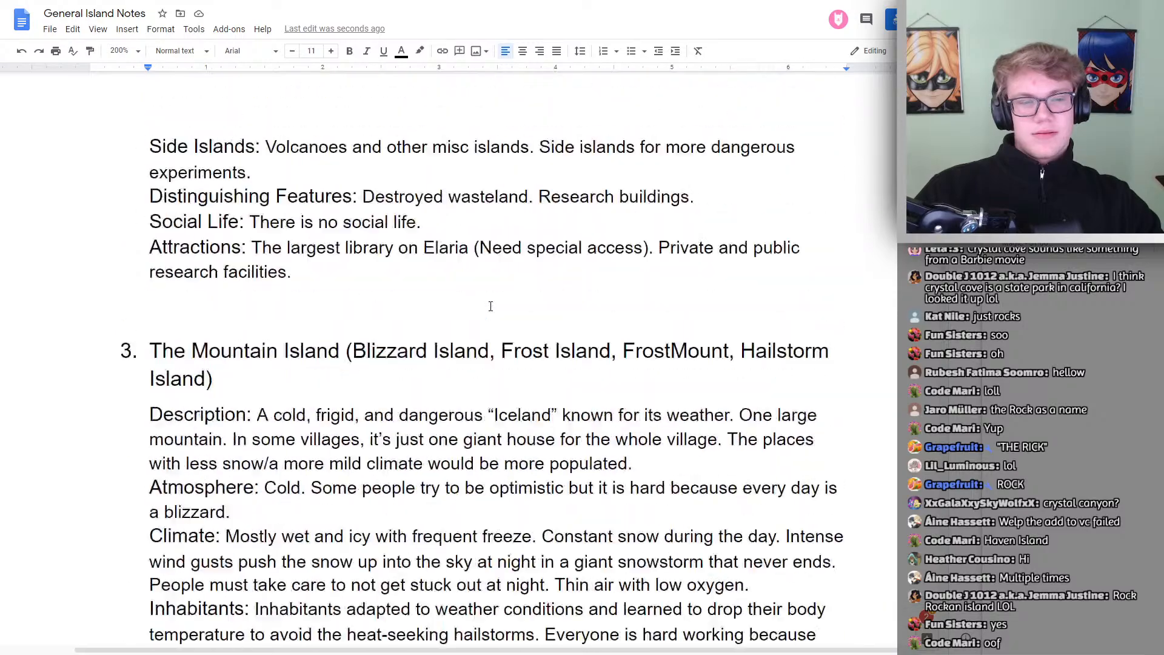
{"action": "scroll", "coordinate": [491, 306], "scroll_direction": "up", "scroll_amount": 8}
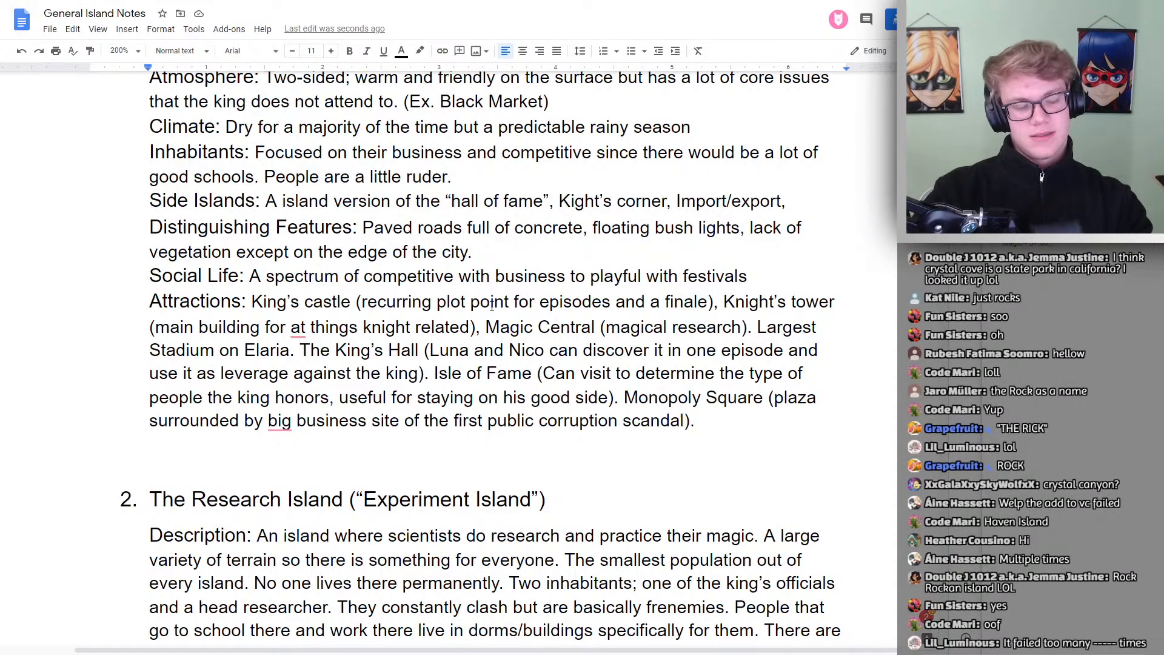
{"action": "scroll", "coordinate": [492, 306], "scroll_direction": "up", "scroll_amount": 5}
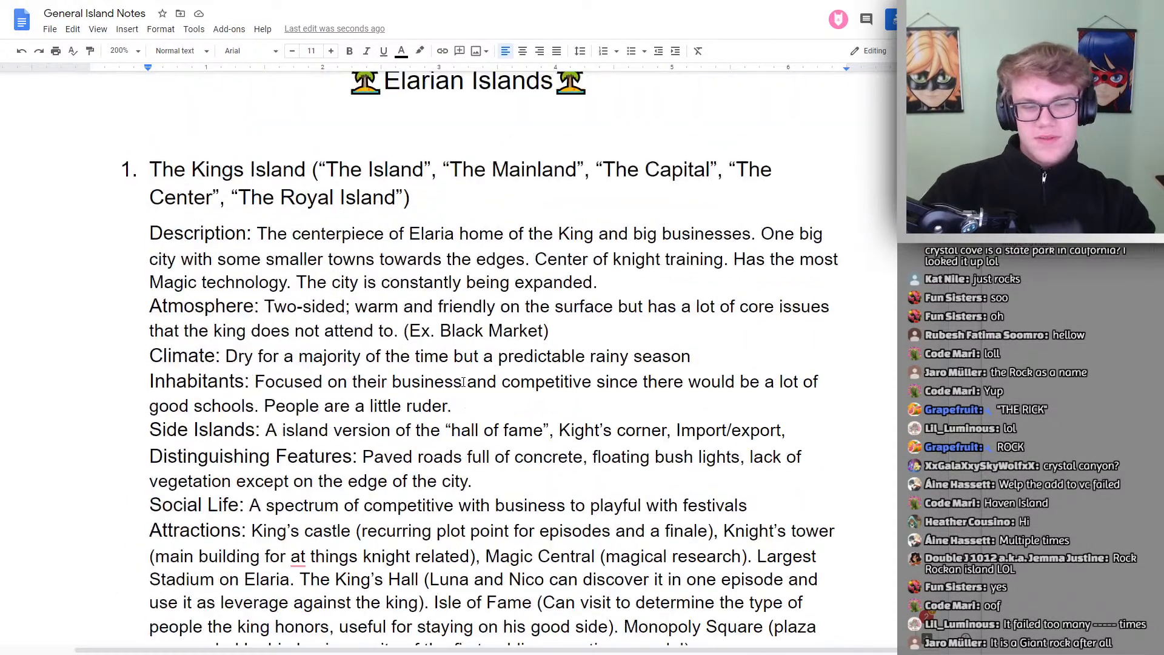
{"action": "scroll", "coordinate": [478, 377], "scroll_direction": "down", "scroll_amount": 9}
{"action": "scroll", "coordinate": [478, 376], "scroll_direction": "up", "scroll_amount": 1}
{"action": "scroll", "coordinate": [485, 381], "scroll_direction": "down", "scroll_amount": 1}
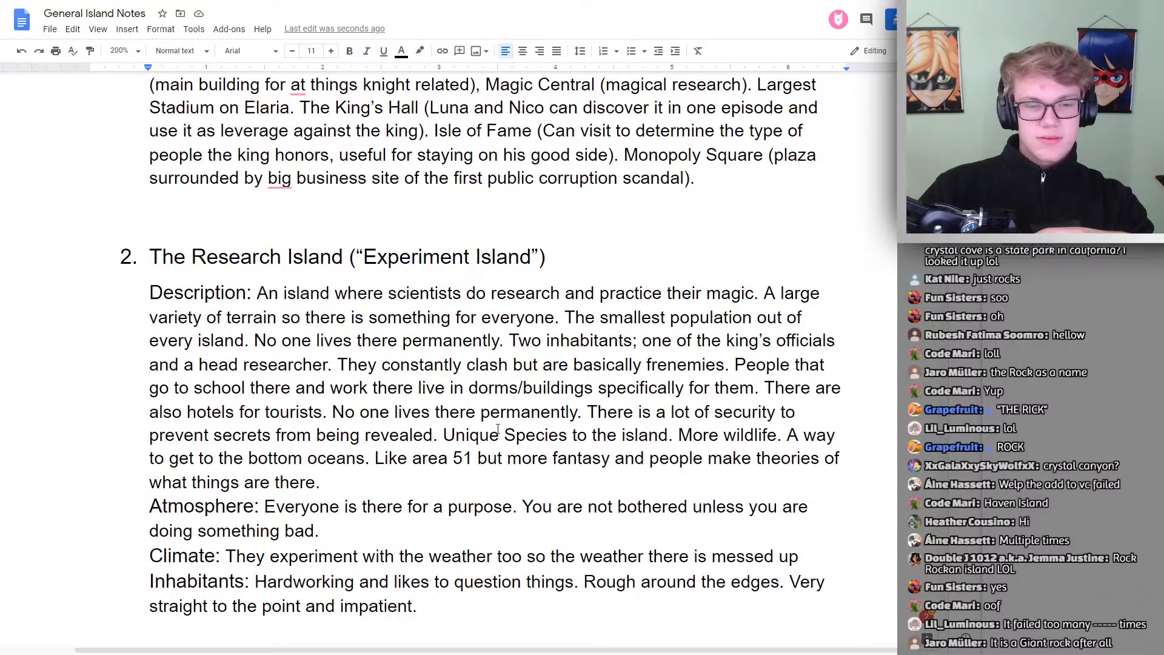
{"action": "scroll", "coordinate": [658, 495], "scroll_direction": "up", "scroll_amount": 10}
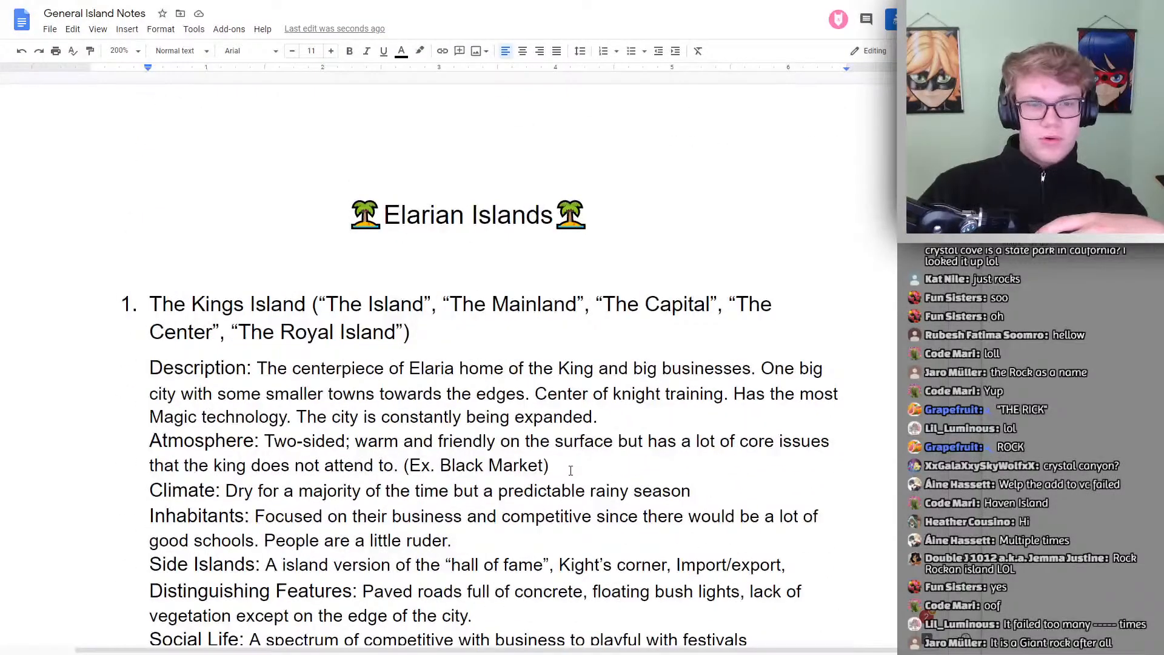
{"action": "scroll", "coordinate": [570, 471], "scroll_direction": "down", "scroll_amount": 6}
{"action": "scroll", "coordinate": [569, 467], "scroll_direction": "up", "scroll_amount": 4}
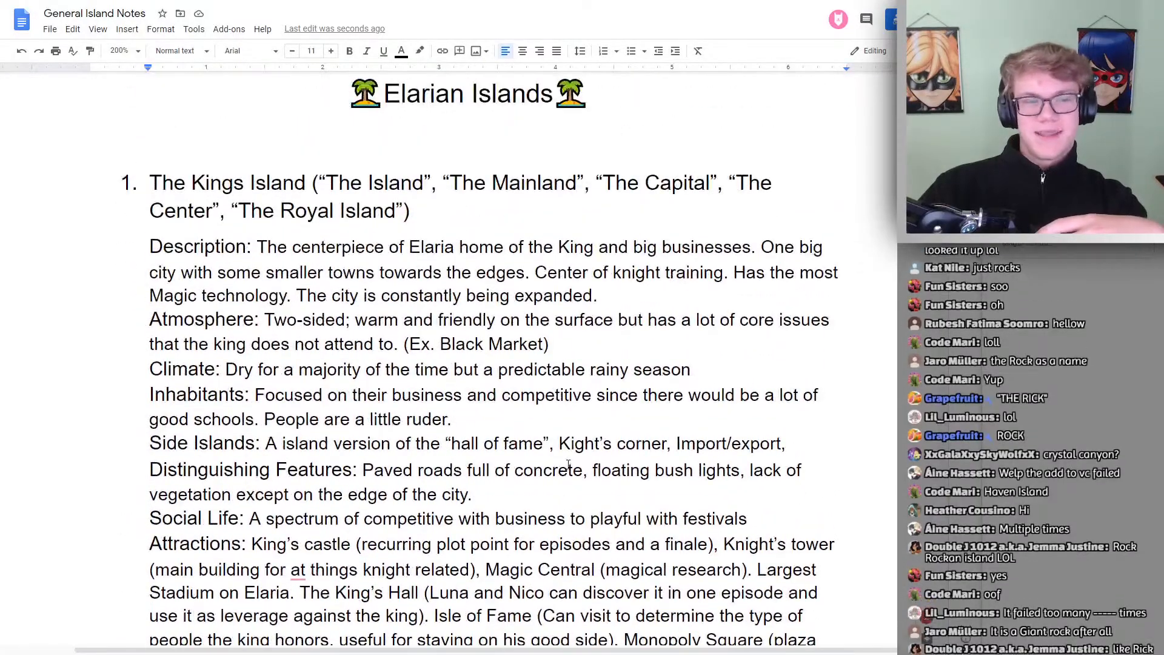
{"action": "scroll", "coordinate": [568, 465], "scroll_direction": "down", "scroll_amount": 1}
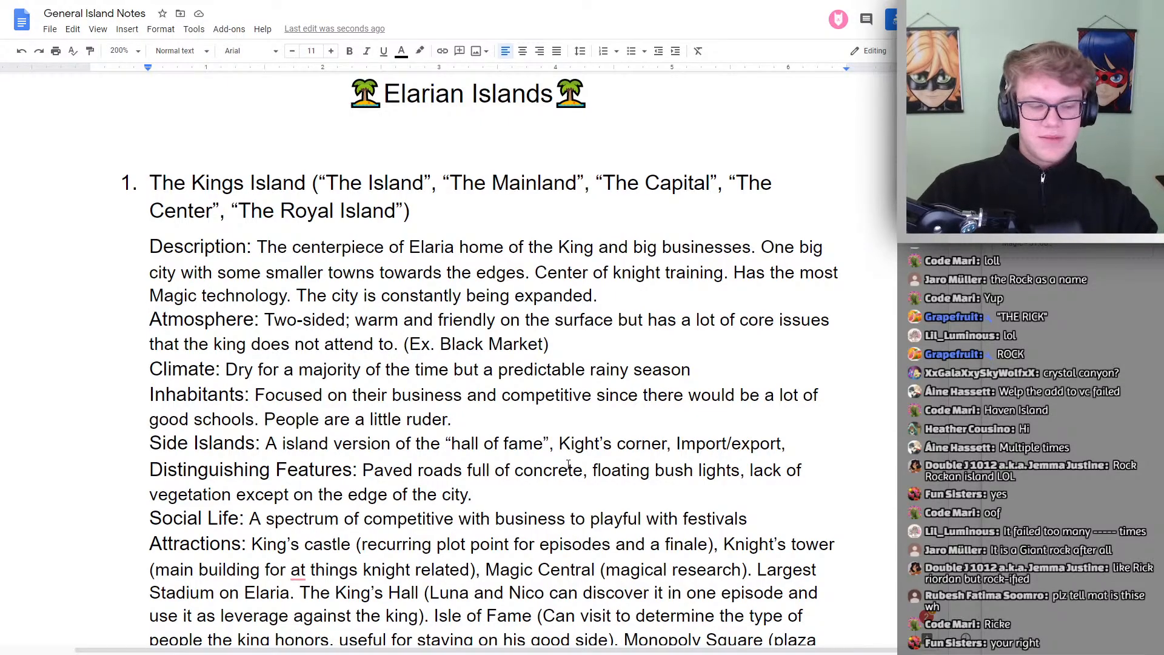
{"action": "scroll", "coordinate": [568, 465], "scroll_direction": "down", "scroll_amount": 20}
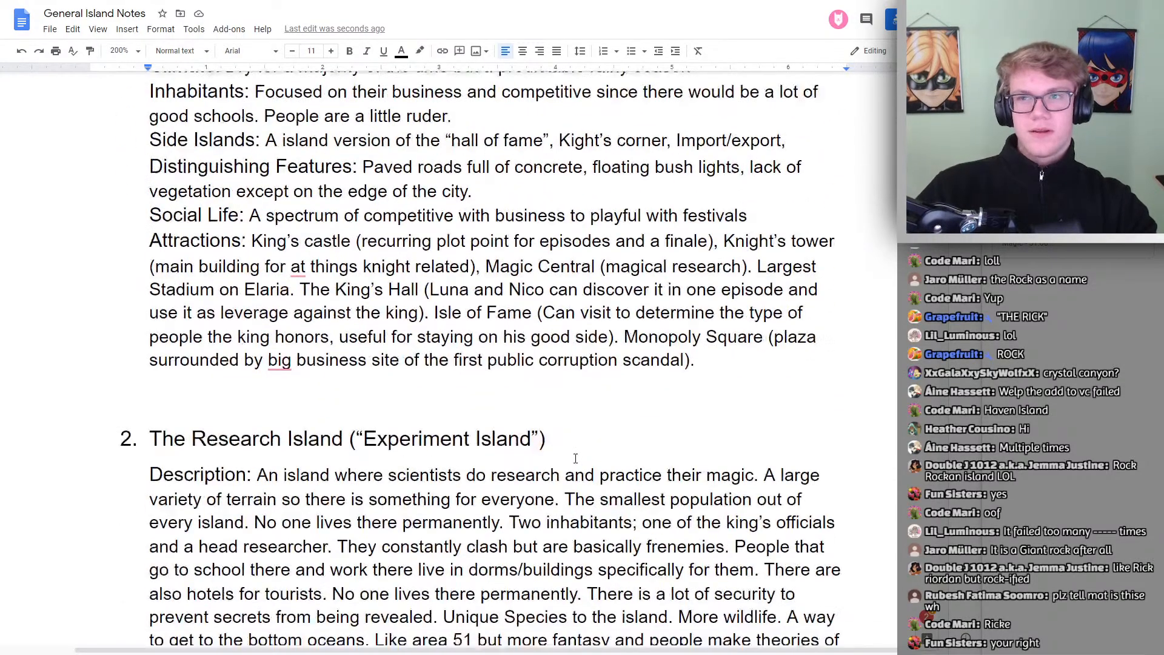
{"action": "scroll", "coordinate": [575, 451], "scroll_direction": "down", "scroll_amount": 3}
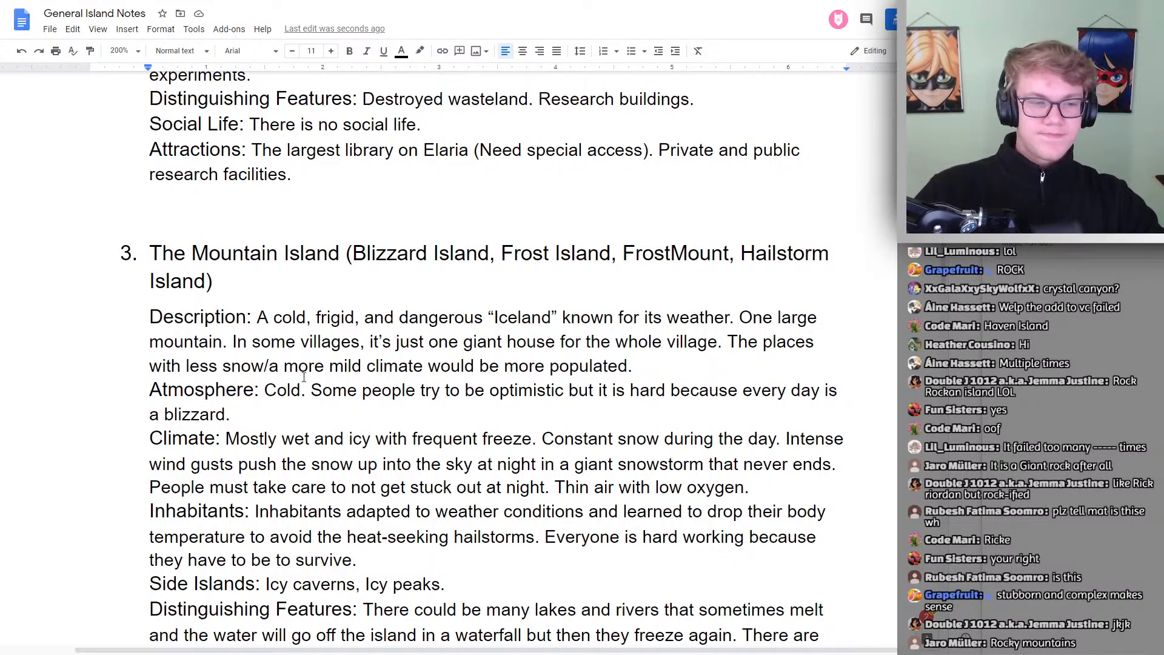
Examine the wording of the Mountain Island's Atmosphere entry
{"action": "double_click", "coordinate": [324, 414]}
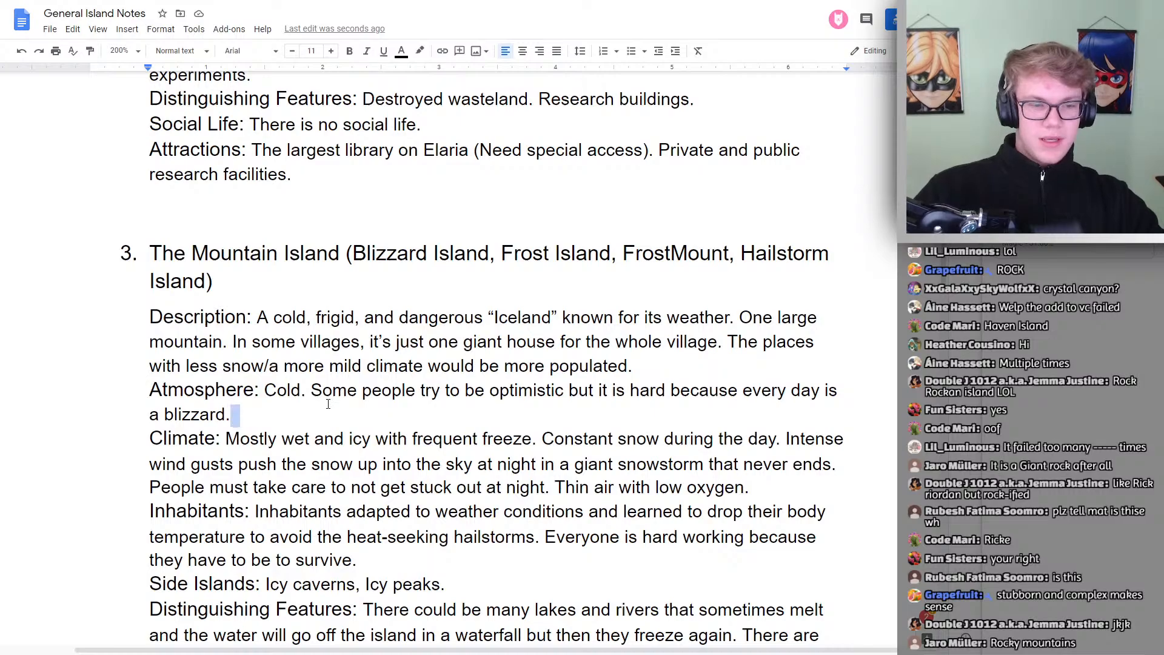
{"action": "scroll", "coordinate": [328, 400], "scroll_direction": "right", "scroll_amount": 1}
{"action": "scroll", "coordinate": [322, 399], "scroll_direction": "left", "scroll_amount": 1}
{"action": "double_click", "coordinate": [322, 392]}
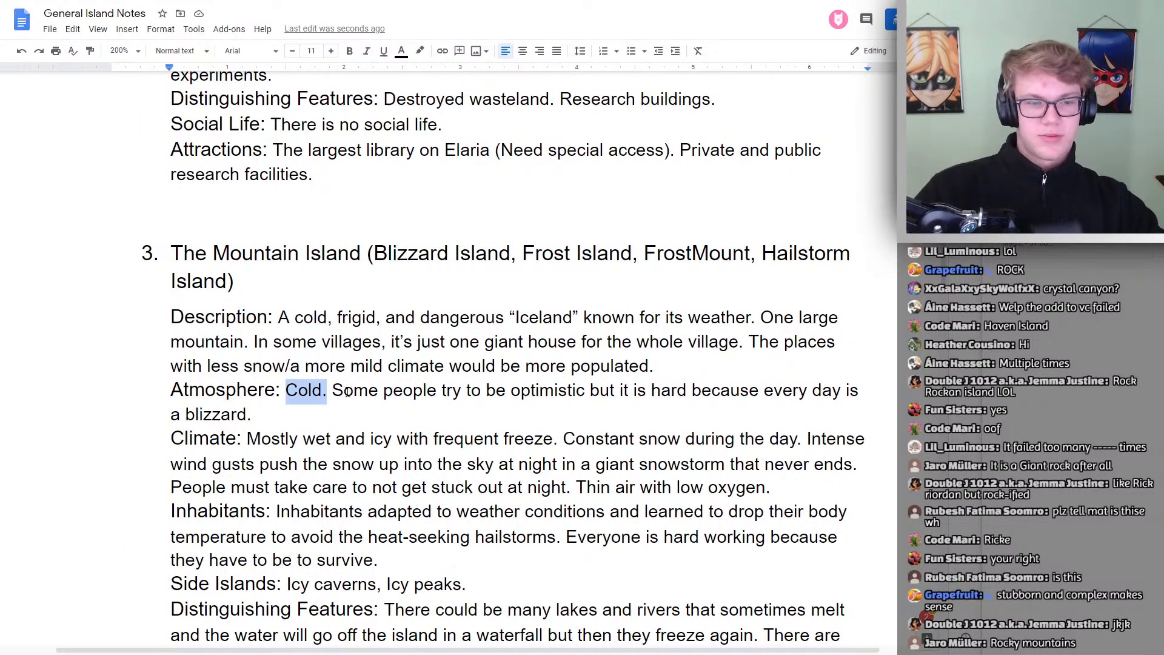
{"action": "left_click_drag", "start_coordinate": [332, 389], "coordinate": [743, 381]}
{"action": "left_click", "coordinate": [701, 391]}
{"action": "double_click", "coordinate": [661, 412]}
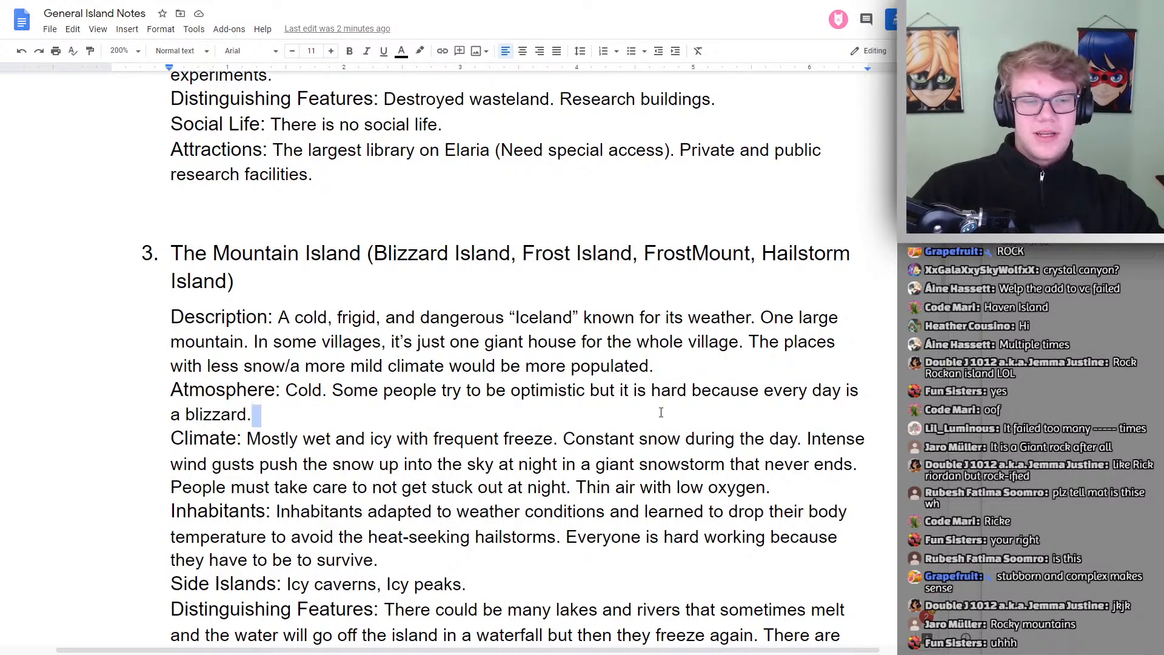
{"action": "left_click", "coordinate": [301, 412]}
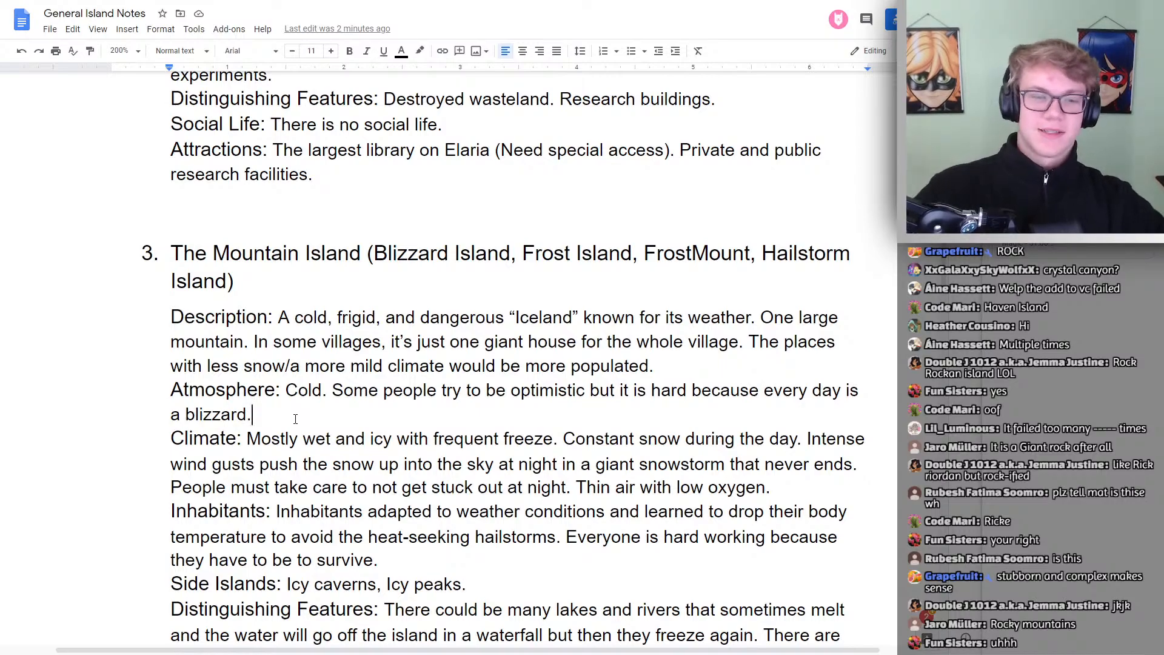
Read the Research Island and Kings Island entries again, including their Atmosphere text, and return to the Cave Island template
{"action": "scroll", "coordinate": [345, 388], "scroll_direction": "up", "scroll_amount": 9}
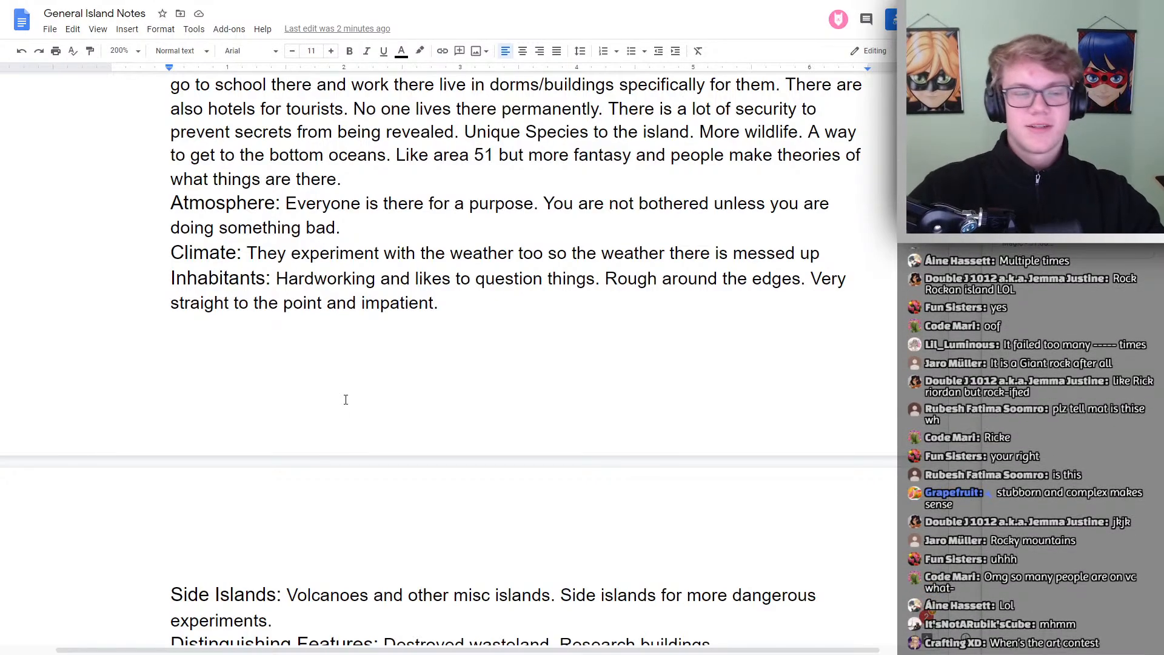
{"action": "scroll", "coordinate": [346, 399], "scroll_direction": "up", "scroll_amount": 5}
{"action": "scroll", "coordinate": [160, 158], "scroll_direction": "down", "scroll_amount": 1}
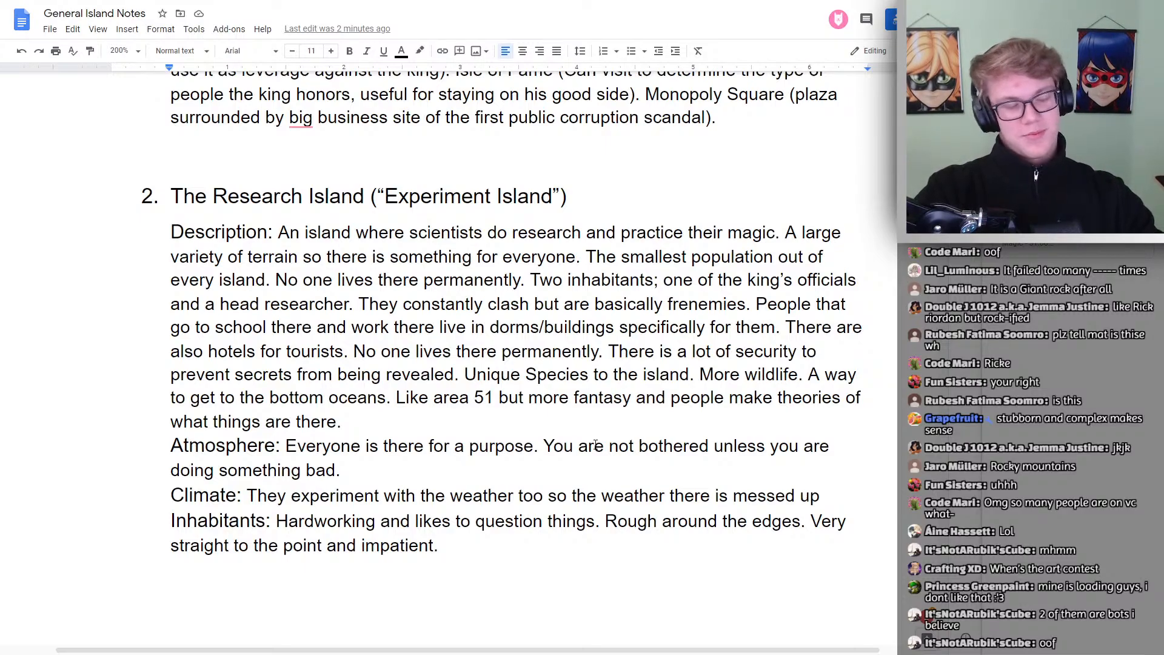
{"action": "scroll", "coordinate": [576, 410], "scroll_direction": "up", "scroll_amount": 10}
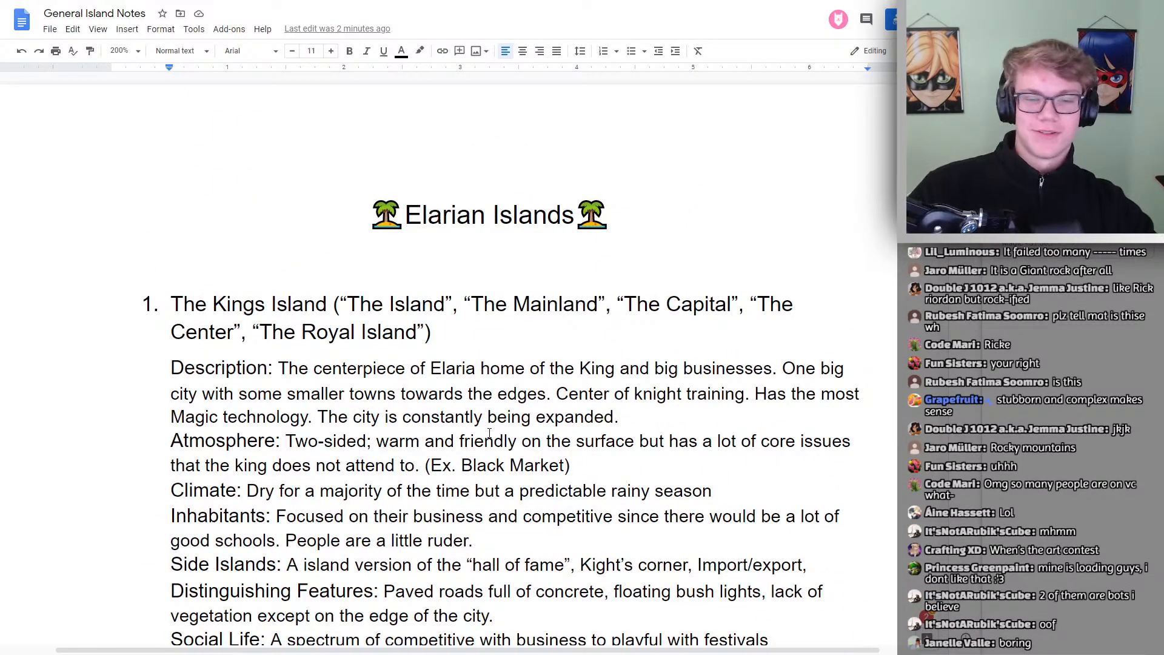
{"action": "scroll", "coordinate": [489, 433], "scroll_direction": "down", "scroll_amount": 15}
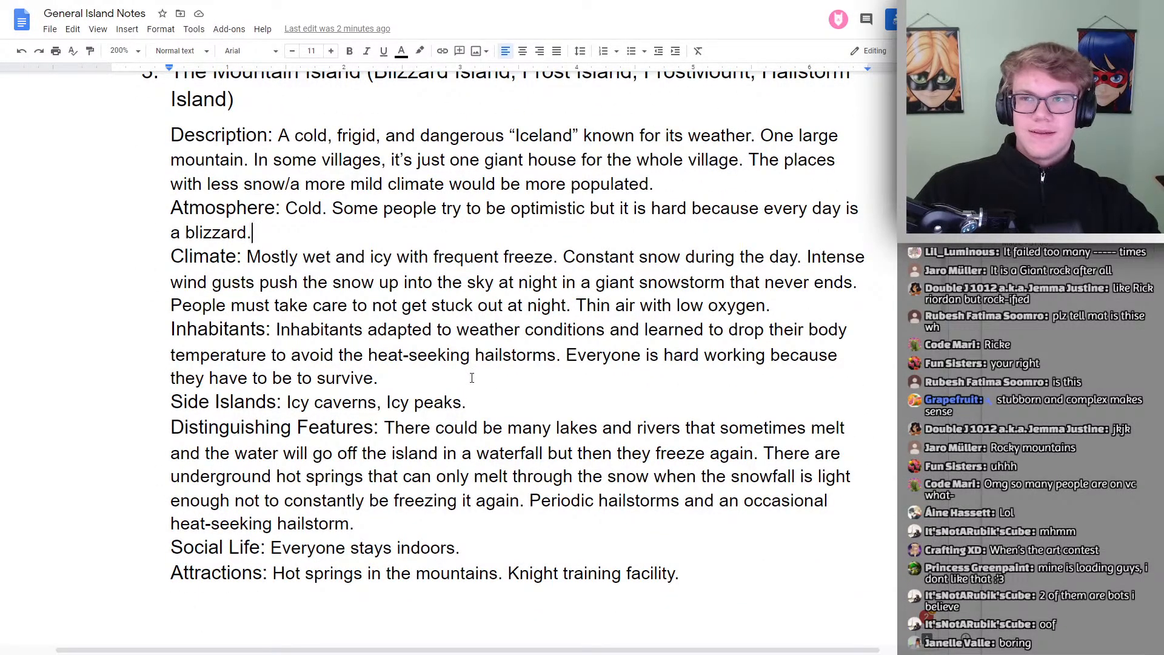
{"action": "scroll", "coordinate": [470, 364], "scroll_direction": "down", "scroll_amount": 5}
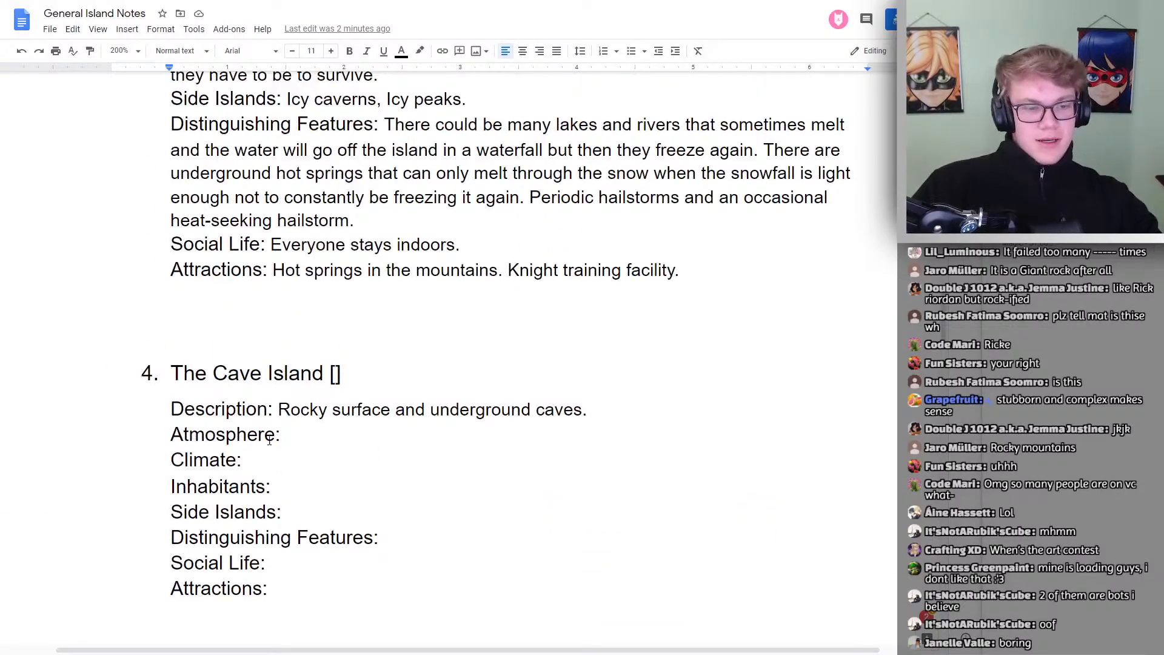
Copy "Stubborn, clever and complex" from the PDF's Cavern Island entry into the Cave Island Atmosphere
{"action": "left_click", "coordinate": [314, 434]}
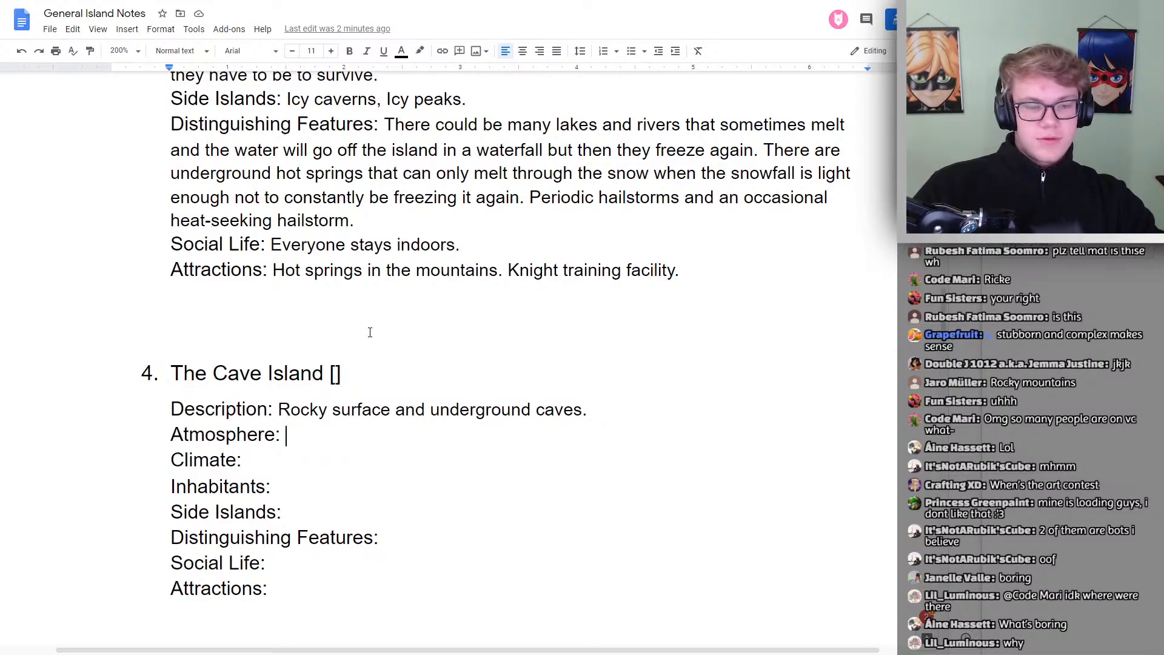
{"action": "key", "text": "alt+Tab"}
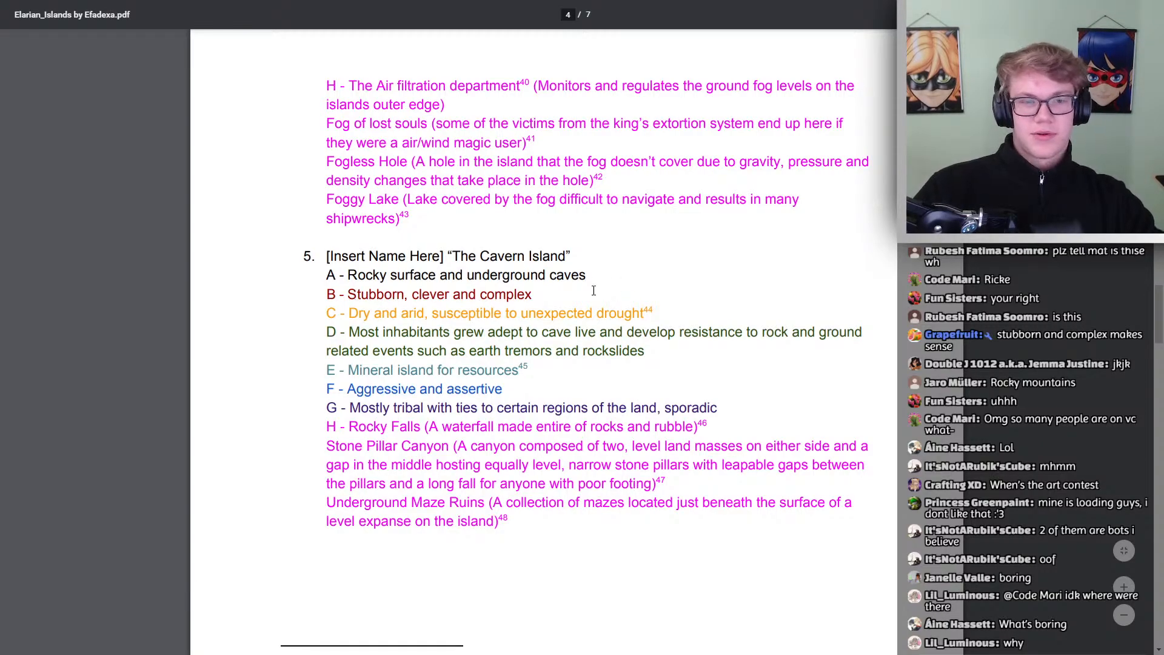
{"action": "left_click_drag", "start_coordinate": [558, 313], "coordinate": [534, 283]}
{"action": "left_click_drag", "start_coordinate": [496, 295], "coordinate": [351, 294]}
{"action": "key", "text": "ctrl+c"}
{"action": "key", "text": "alt+Tab"}
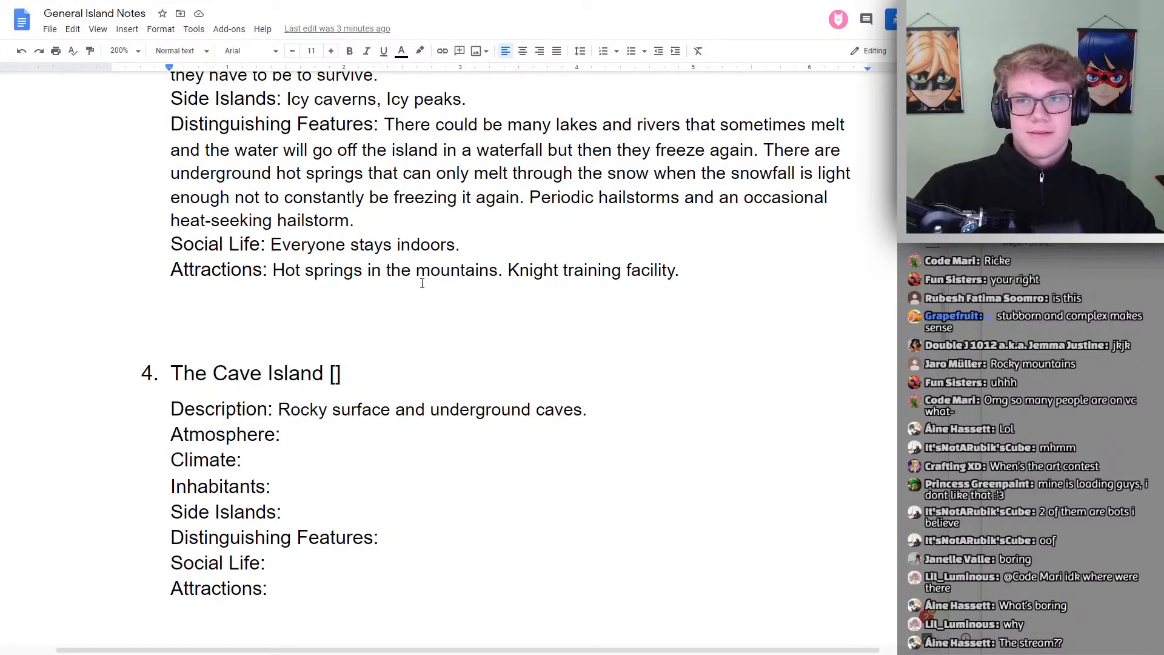
{"action": "key", "text": "ctrl+v"}
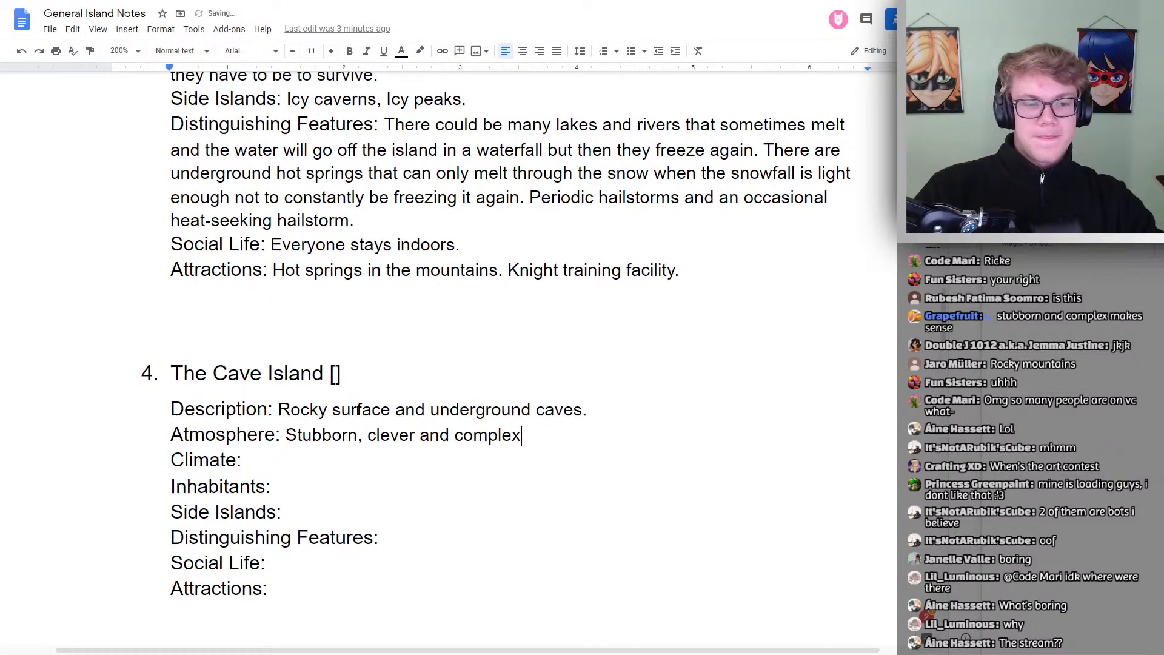
Add a comma after "clever" and a period at the end of the Cave Island Atmosphere text
{"action": "left_click", "coordinate": [437, 442]}
{"action": "left_click", "coordinate": [436, 474]}
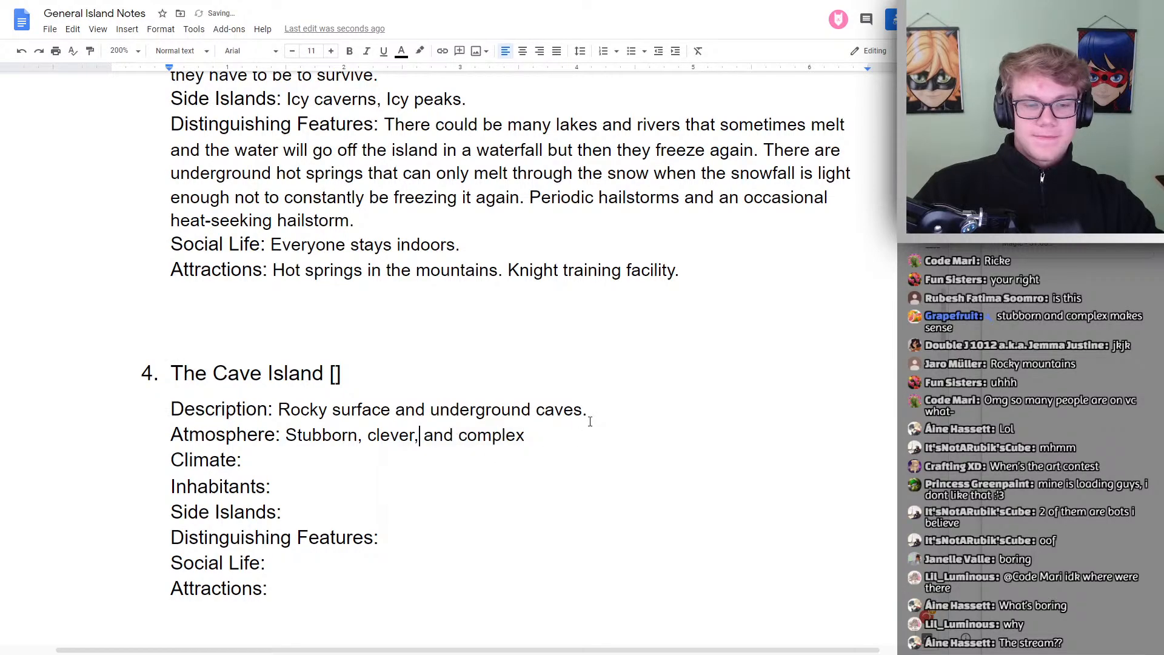
{"action": "double_click", "coordinate": [546, 429]}
{"action": "type", "text": "."}
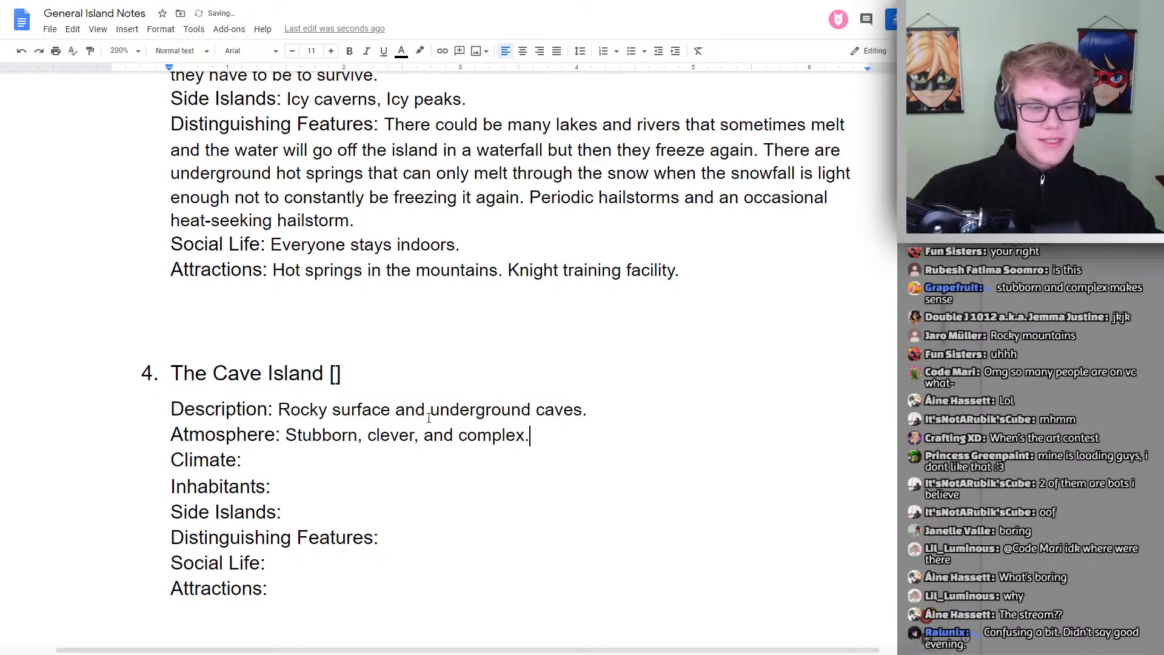
Copy "Dry and arid, susceptible to unexpected drought" from the PDF's Cavern Island entry into the Cave Island Climate, checking the PDF footnotes
{"action": "scroll", "coordinate": [413, 421], "scroll_direction": "down", "scroll_amount": 2}
{"action": "key", "text": "alt+Tab"}
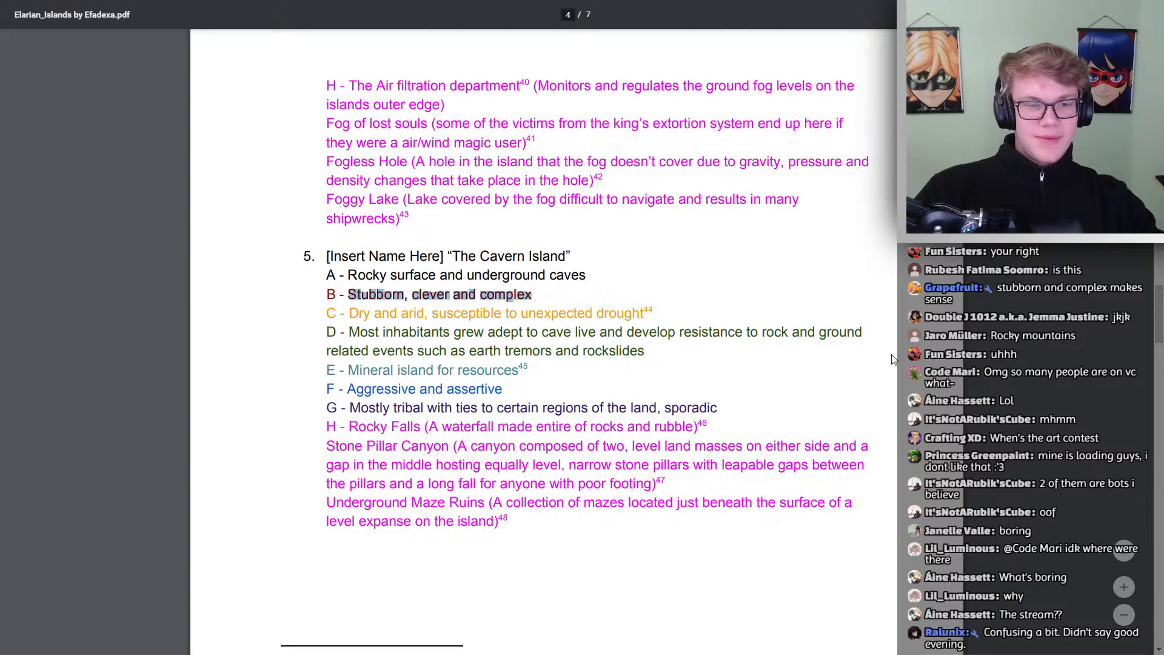
{"action": "left_click_drag", "start_coordinate": [650, 314], "coordinate": [350, 311]}
{"action": "key", "text": "ctrl+c"}
{"action": "scroll", "coordinate": [261, 325], "scroll_direction": "down", "scroll_amount": 6}
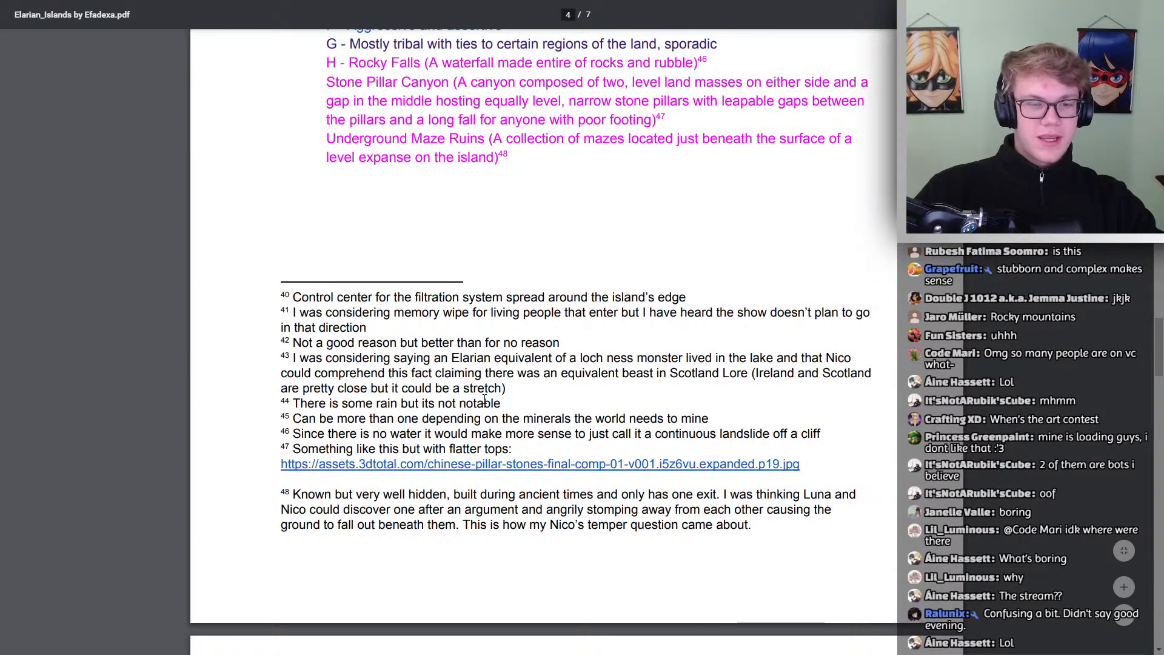
{"action": "scroll", "coordinate": [567, 391], "scroll_direction": "up", "scroll_amount": 6}
{"action": "key", "text": "alt+Tab"}
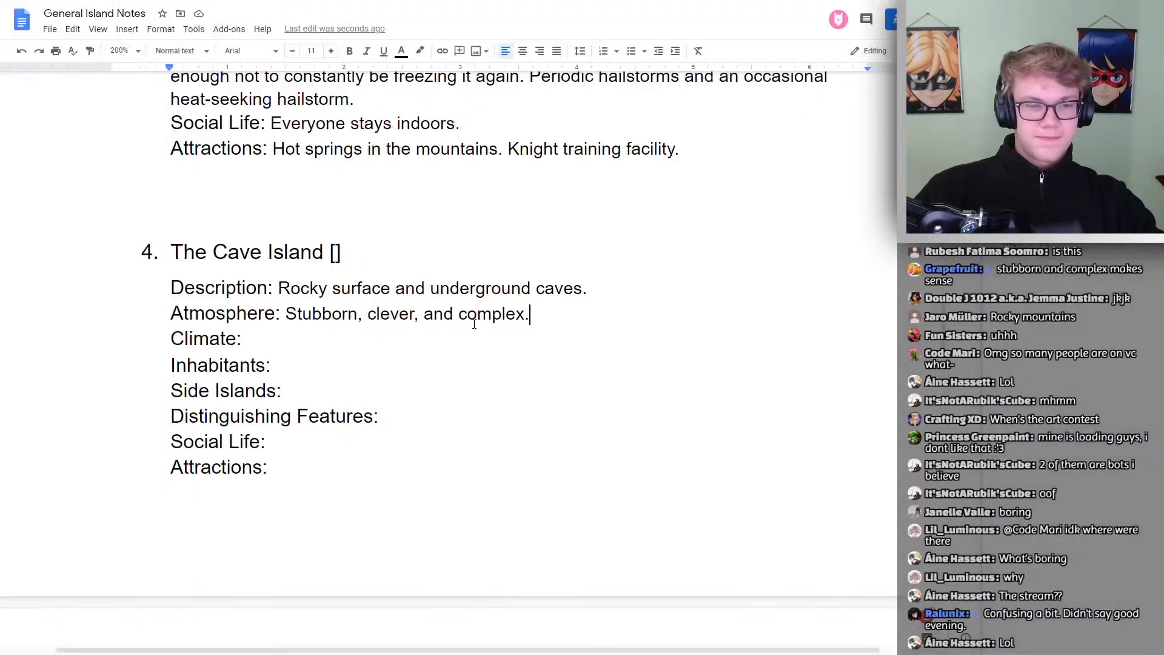
{"action": "left_click", "coordinate": [325, 337]}
{"action": "key", "text": "ctrl+v"}
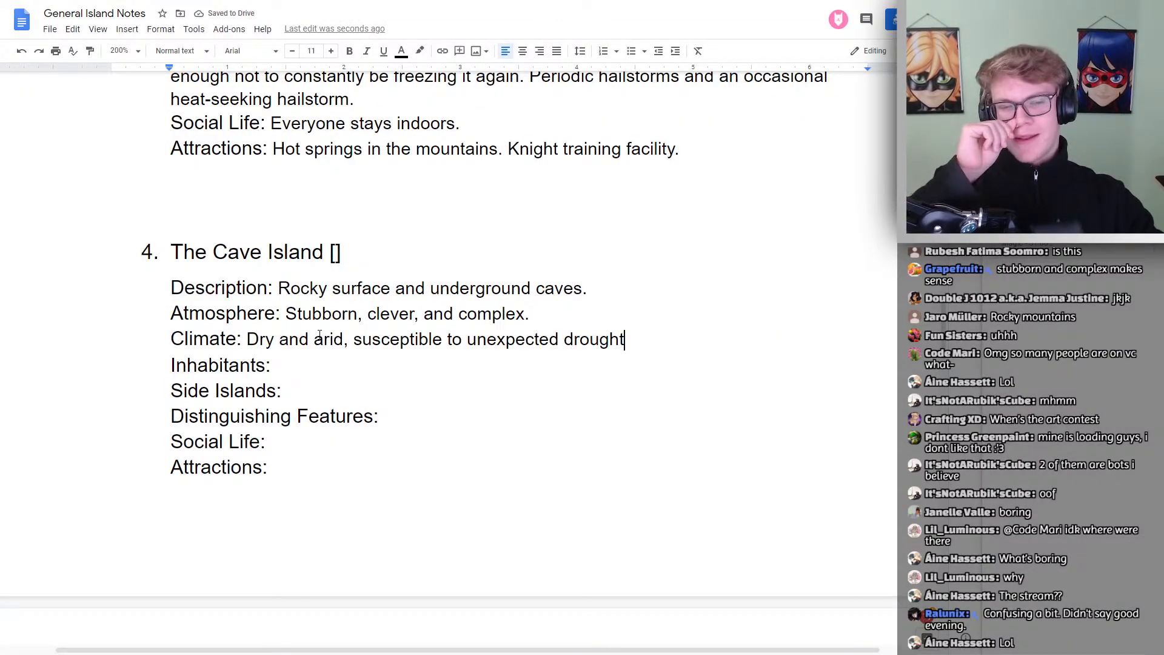
Start a second sentence in the Cave Island Description with "Mountains are frequent"
{"action": "left_click", "coordinate": [586, 285]}
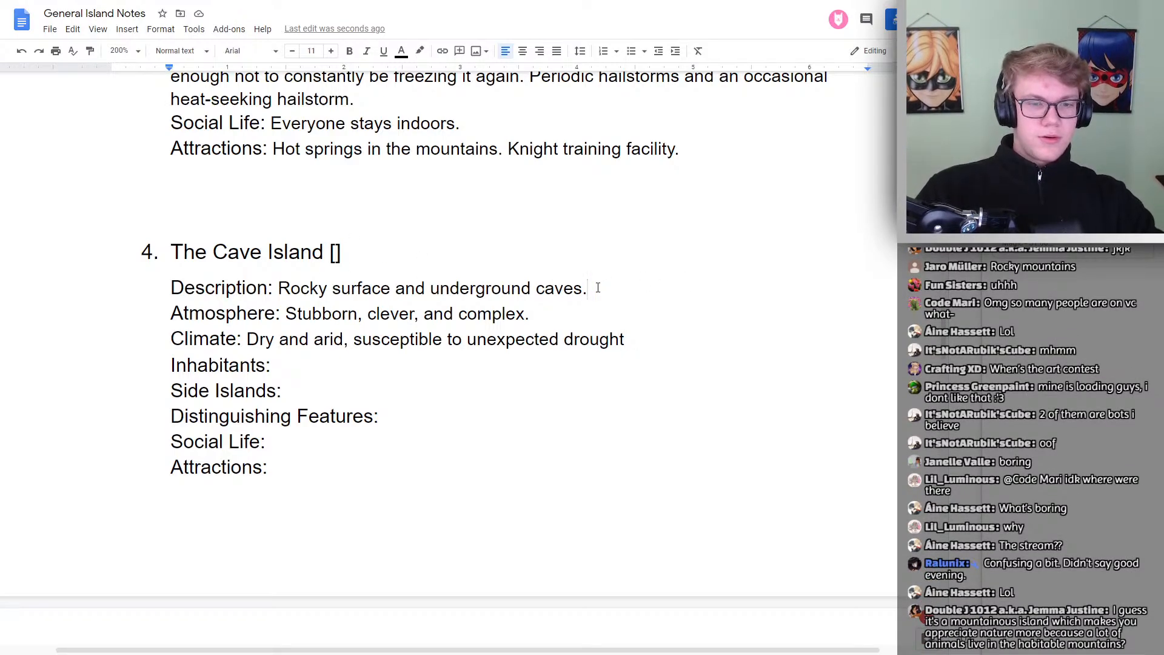
{"action": "scroll", "coordinate": [598, 287], "scroll_direction": "up", "scroll_amount": 2}
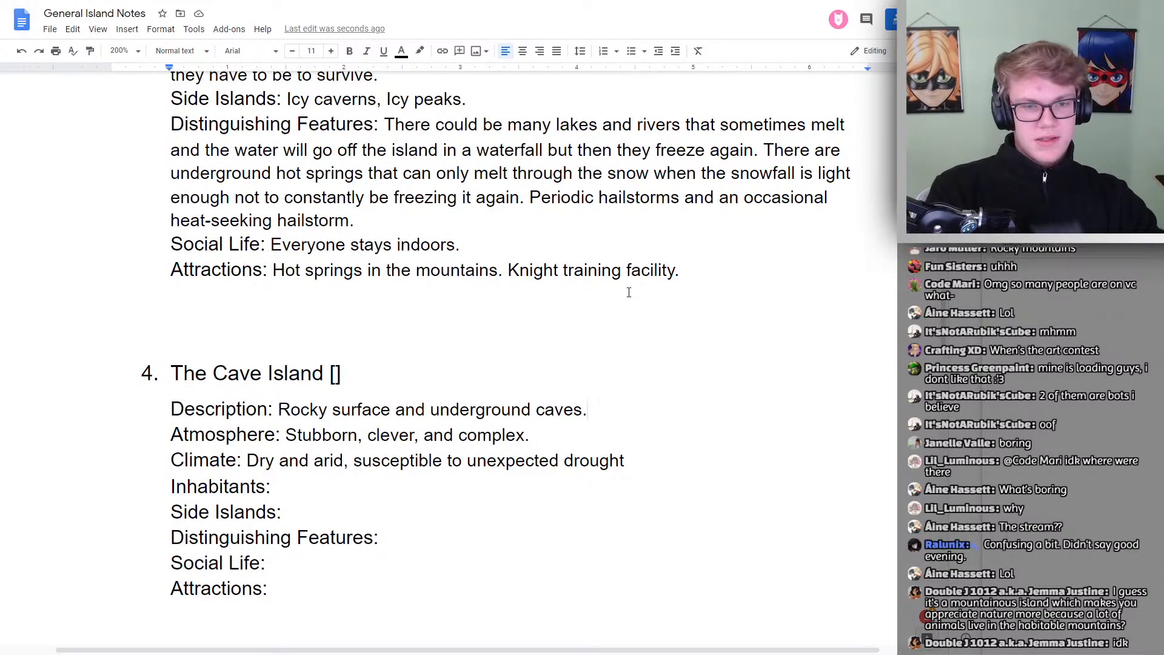
{"action": "type", "text": "Mountains "}
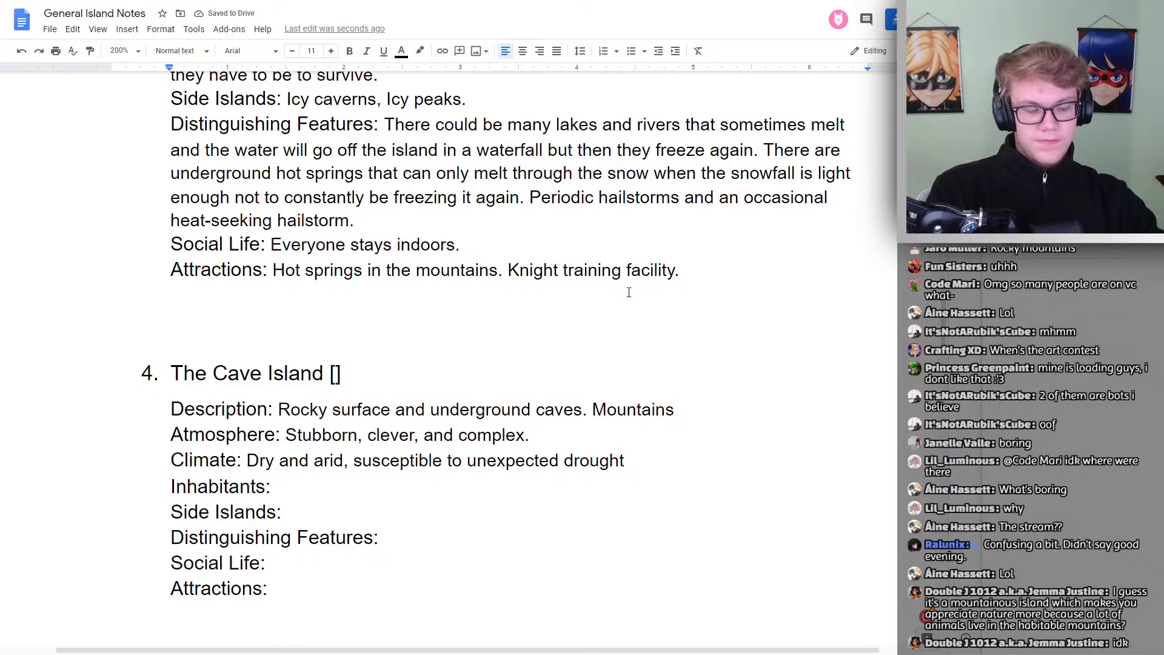
{"action": "type", "text": "are frequent"}
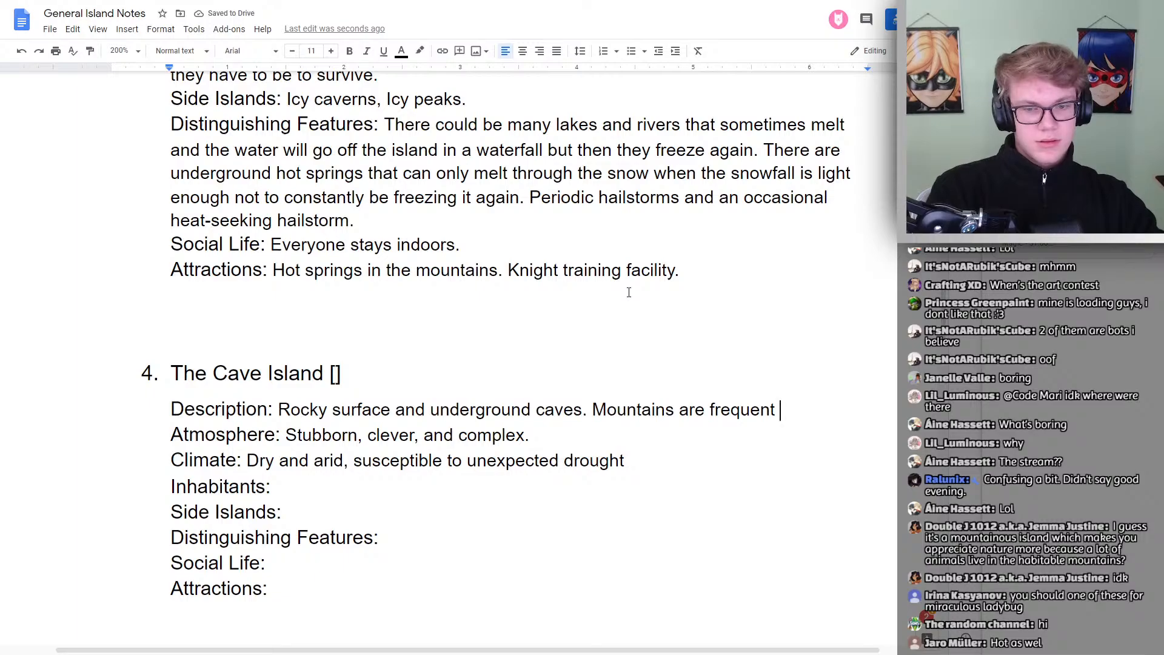
Check the Mountain Island entry and complete the Cave Island Description sentence with "but a good mix of other biomes."
{"action": "scroll", "coordinate": [640, 300], "scroll_direction": "up", "scroll_amount": 6}
{"action": "scroll", "coordinate": [595, 318], "scroll_direction": "down", "scroll_amount": 5}
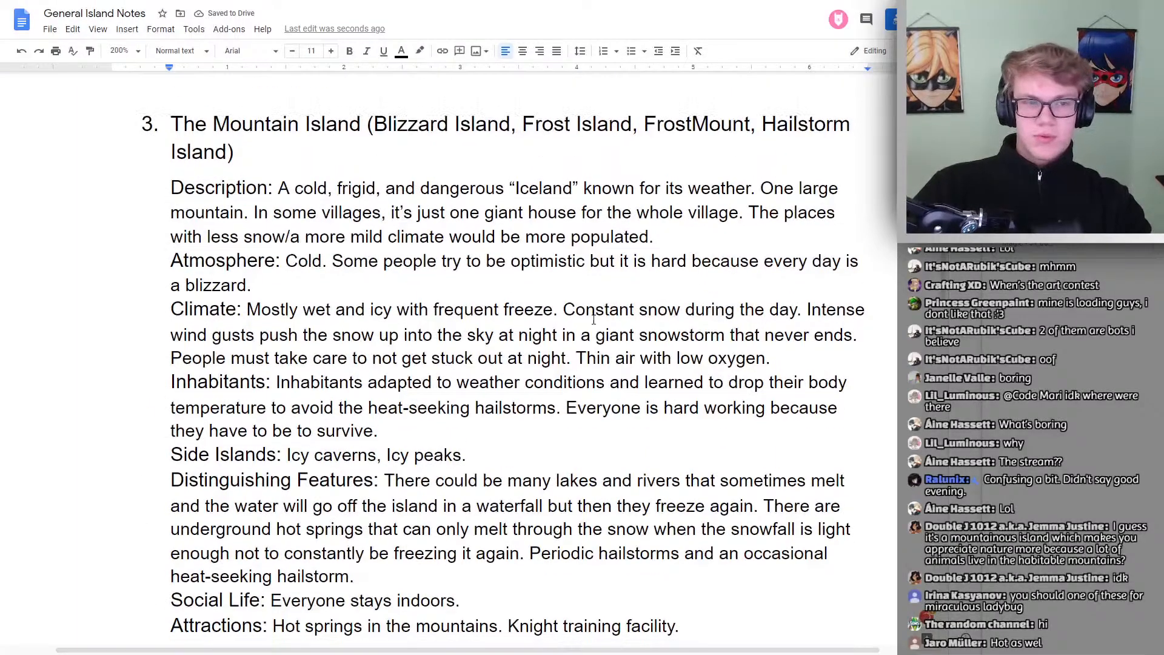
{"action": "scroll", "coordinate": [357, 445], "scroll_direction": "up", "scroll_amount": 6}
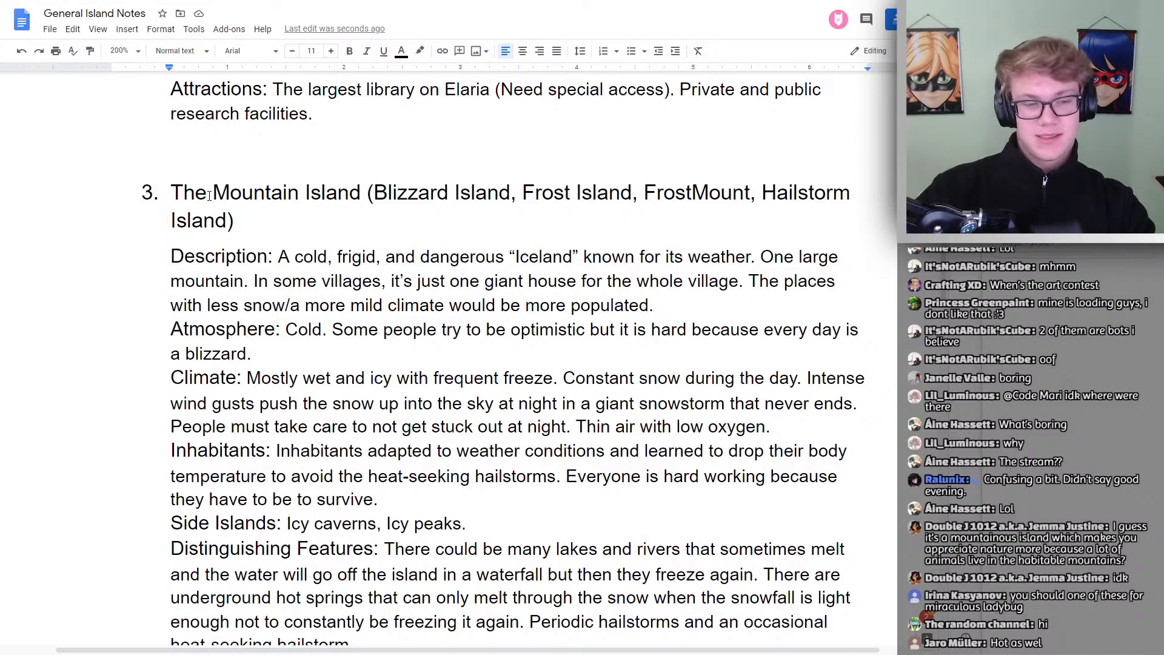
{"action": "scroll", "coordinate": [316, 201], "scroll_direction": "down", "scroll_amount": 7}
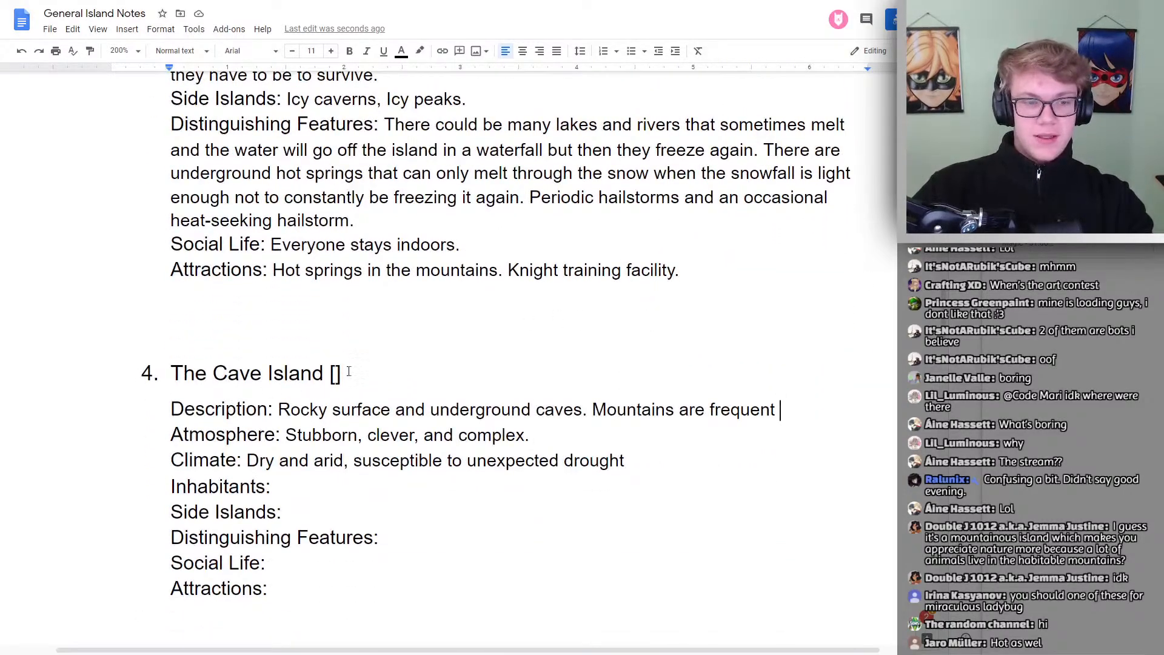
{"action": "left_click_drag", "start_coordinate": [343, 373], "coordinate": [181, 370]}
{"action": "left_click", "coordinate": [262, 372]}
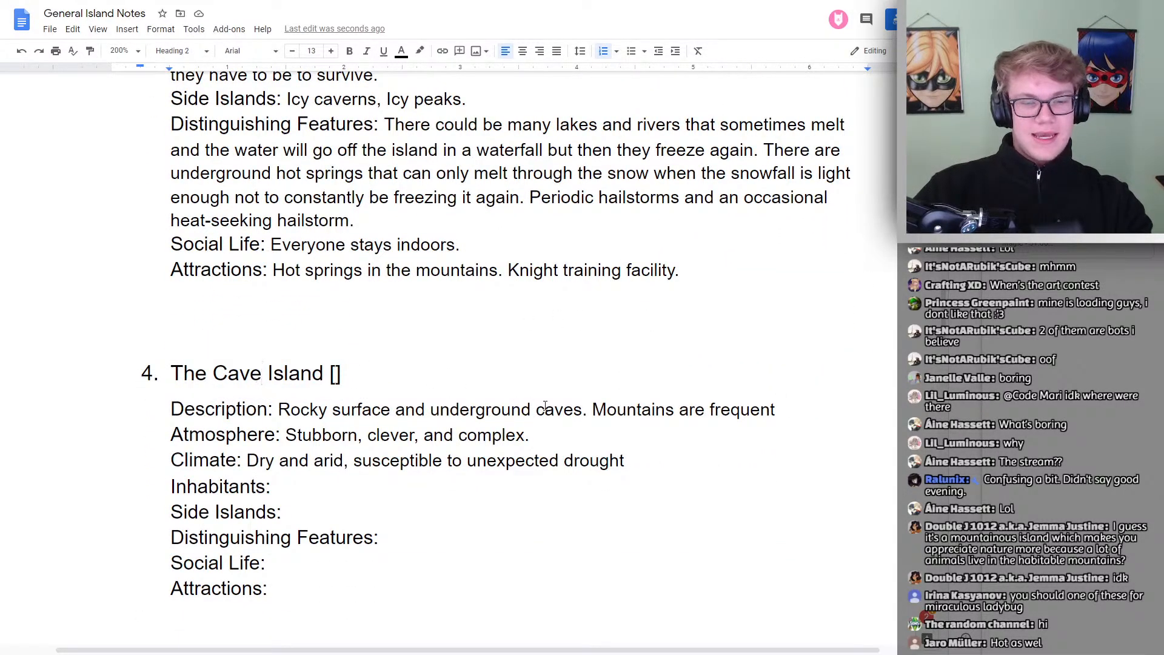
{"action": "left_click", "coordinate": [785, 410]}
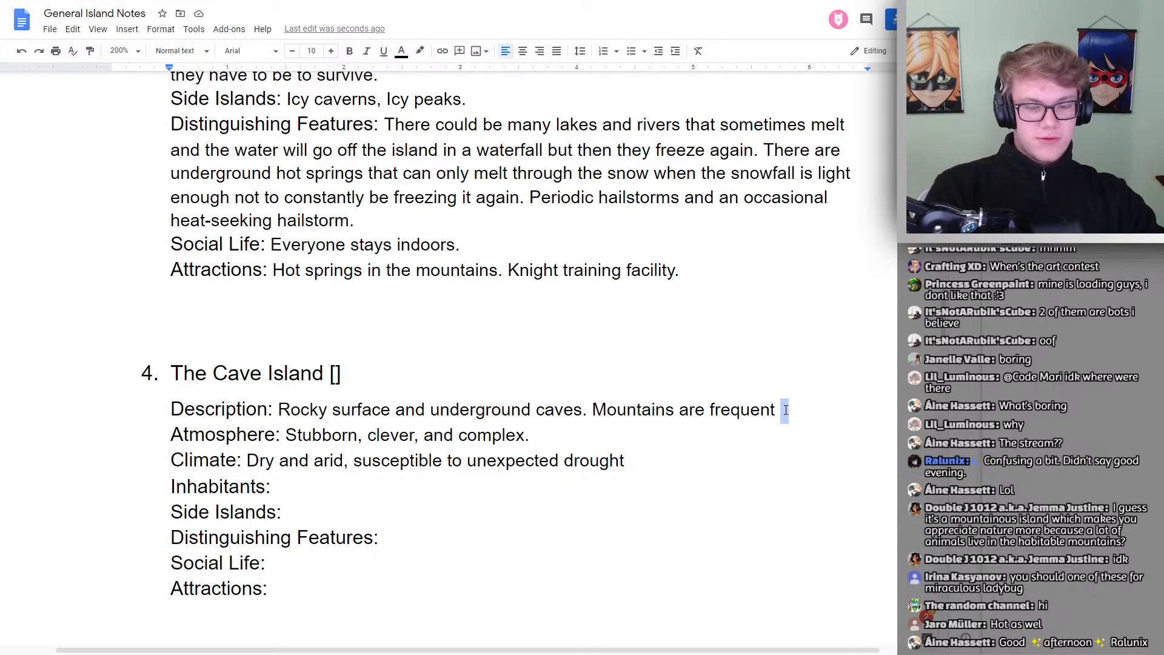
{"action": "type", "text": "but a"}
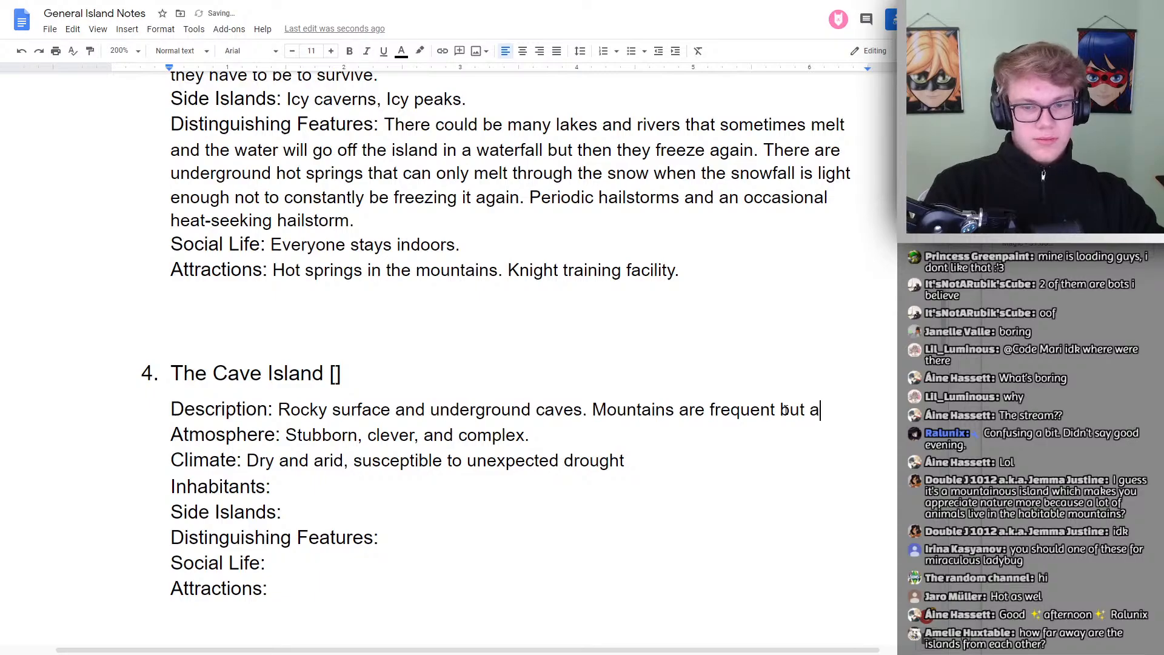
{"action": "type", "text": " good mib"}
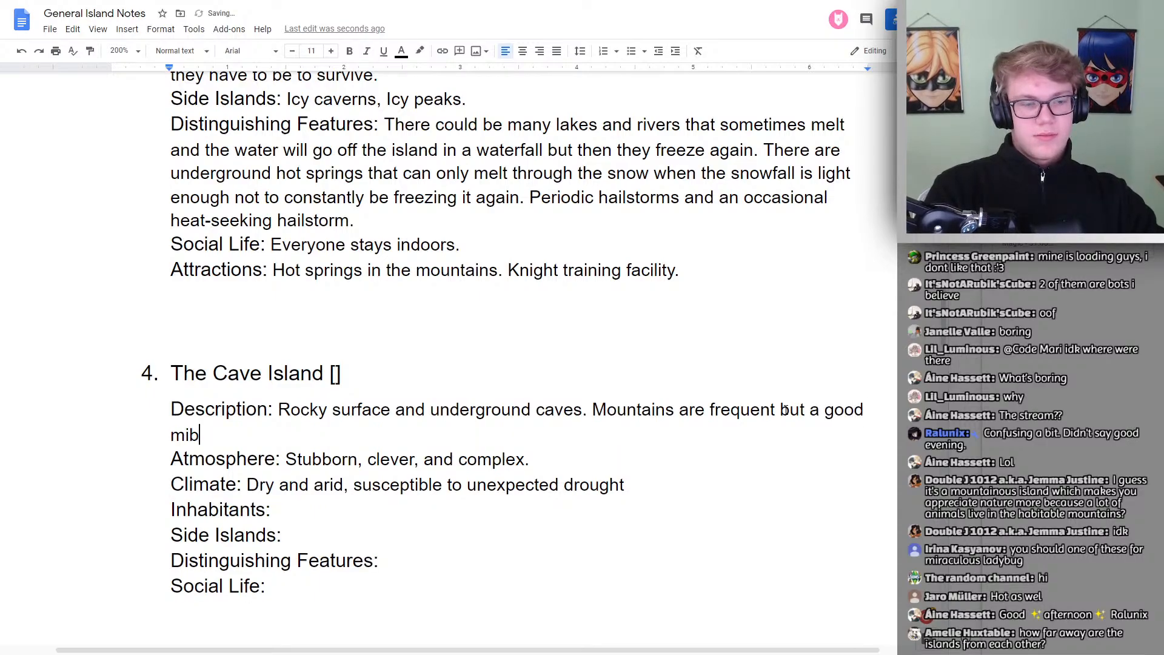
{"action": "key", "text": "BackSpace"}
{"action": "type", "text": "x of other "}
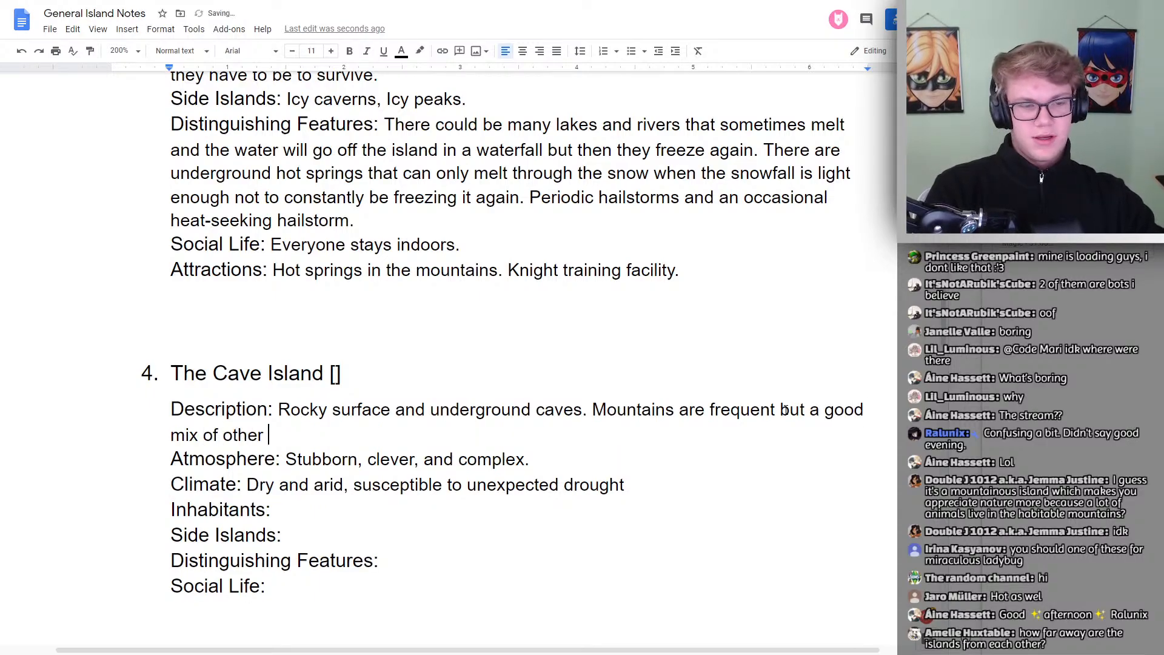
{"action": "type", "text": "biomes."}
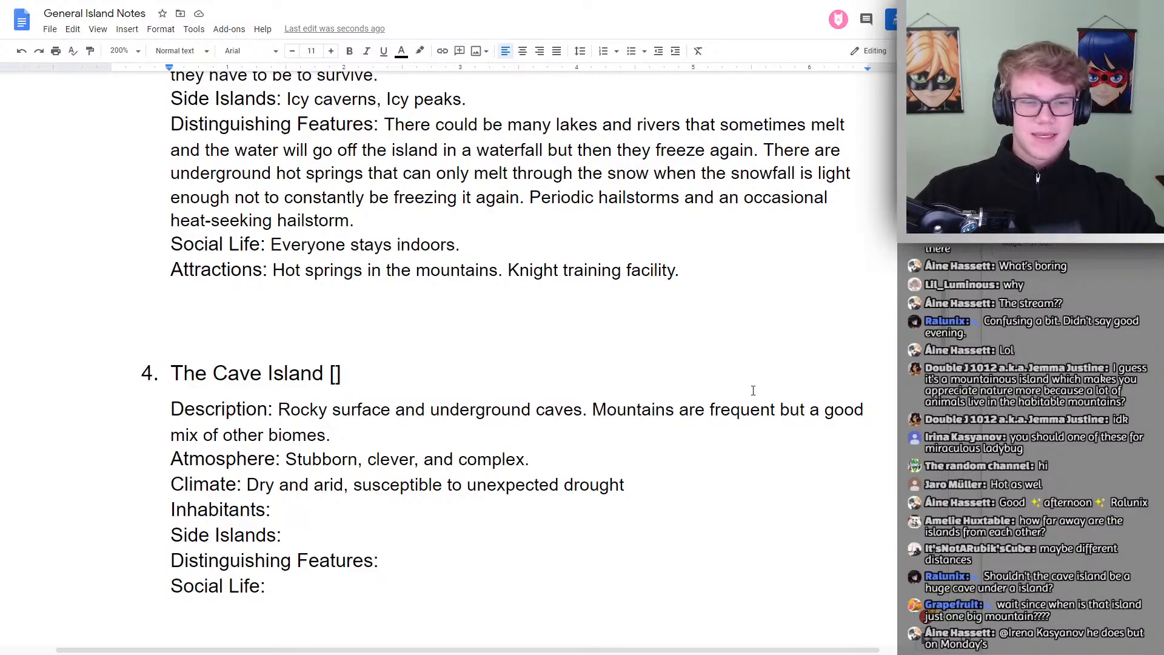
Compare the Mountain Island entry with the Cave Island entry, including the empty brackets in the Cave Island heading
{"action": "left_click", "coordinate": [336, 373]}
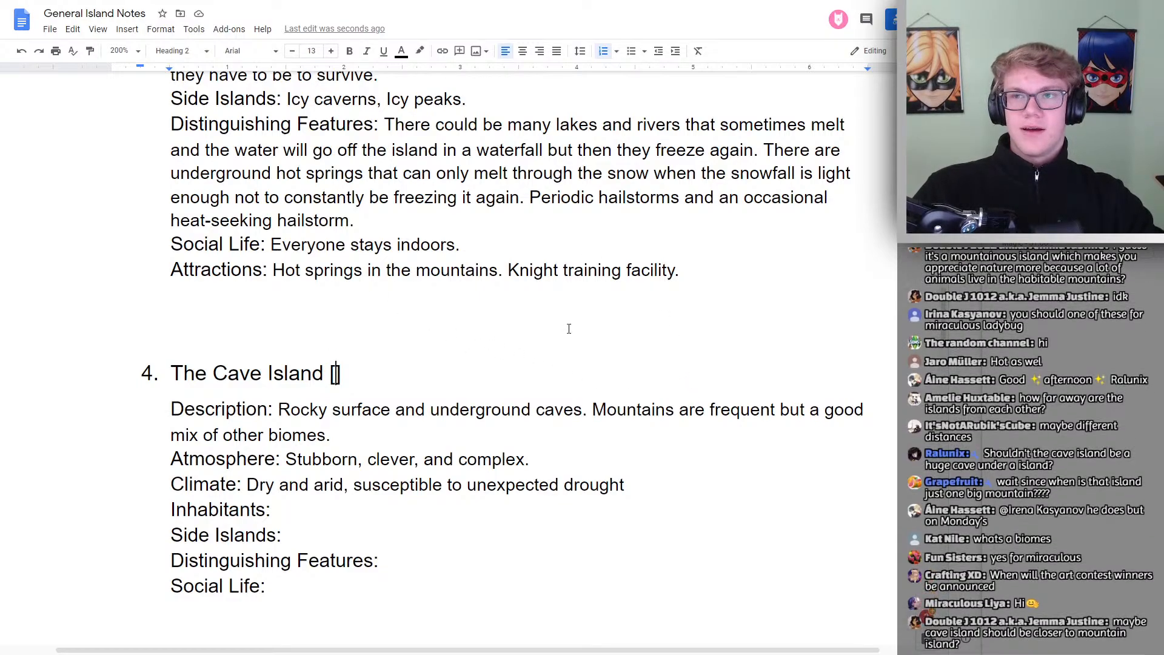
{"action": "scroll", "coordinate": [570, 327], "scroll_direction": "up", "scroll_amount": 5}
{"action": "scroll", "coordinate": [238, 123], "scroll_direction": "up", "scroll_amount": 3}
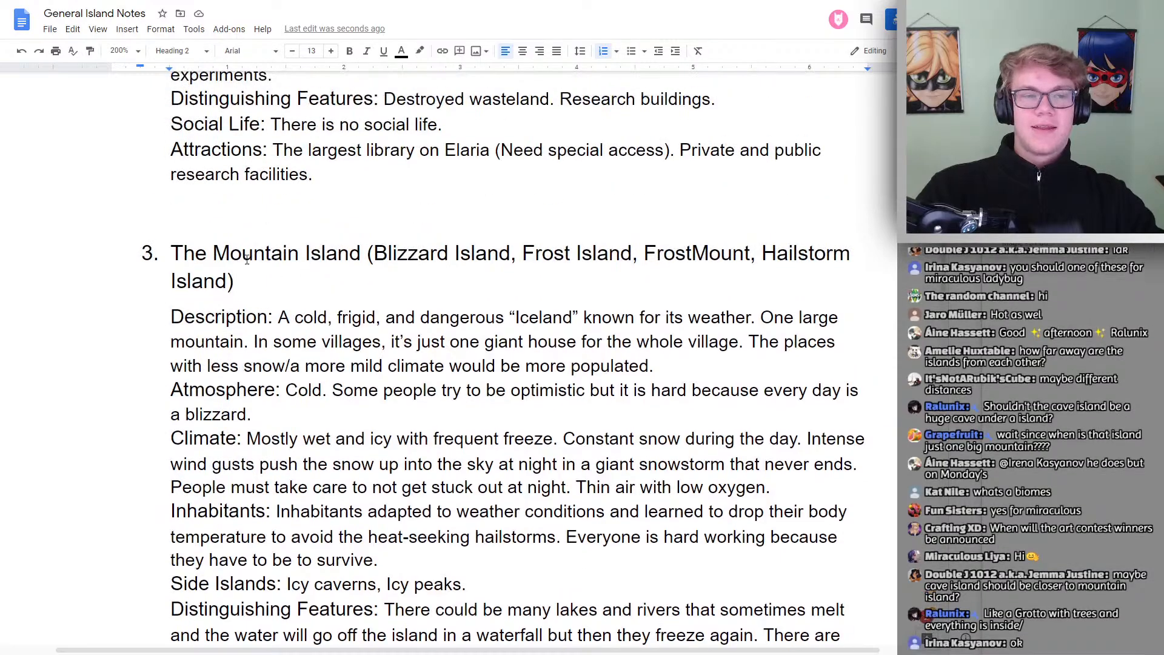
{"action": "left_click_drag", "start_coordinate": [171, 254], "coordinate": [362, 255]}
{"action": "left_click", "coordinate": [362, 255]}
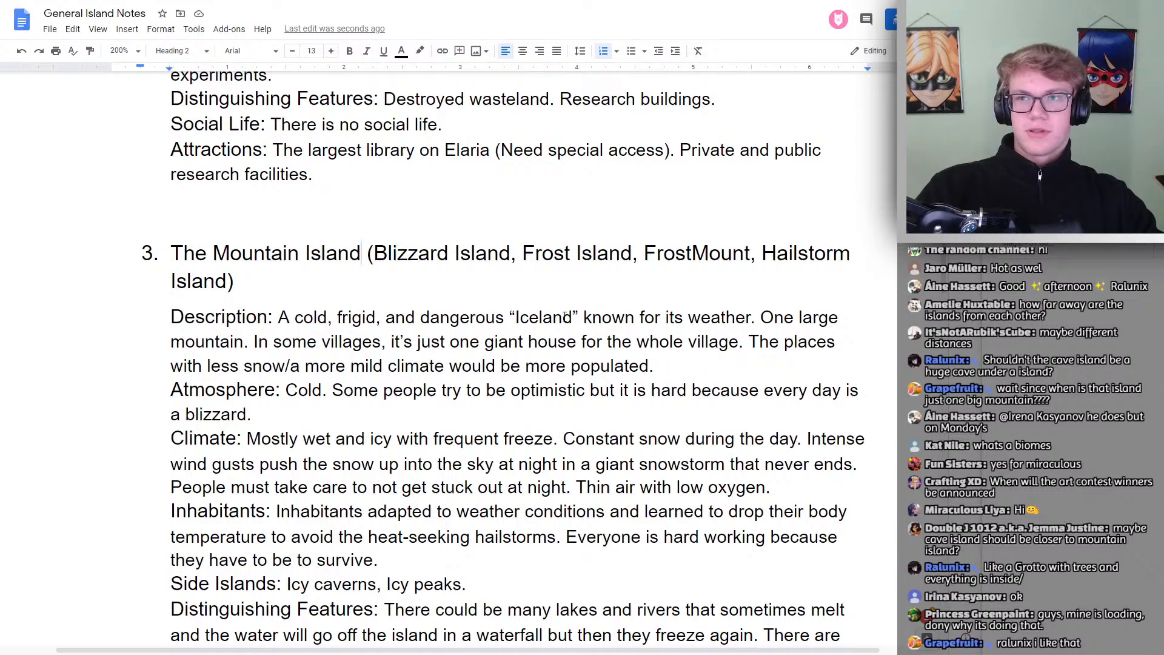
{"action": "scroll", "coordinate": [604, 323], "scroll_direction": "down", "scroll_amount": 4}
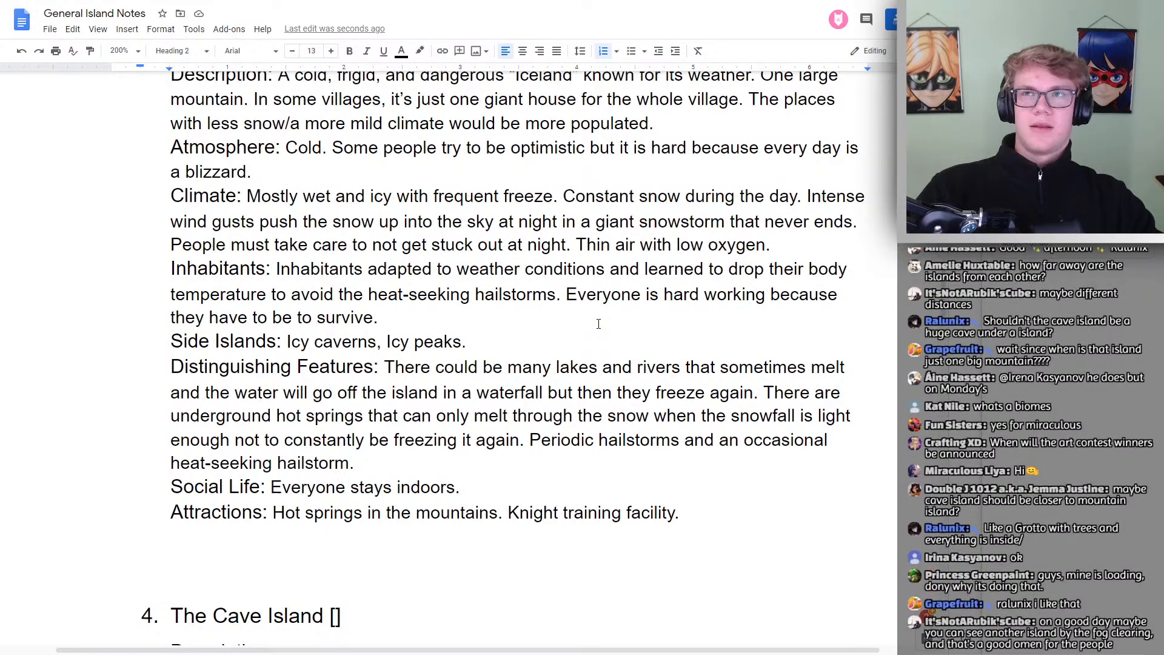
{"action": "scroll", "coordinate": [598, 323], "scroll_direction": "down", "scroll_amount": 5}
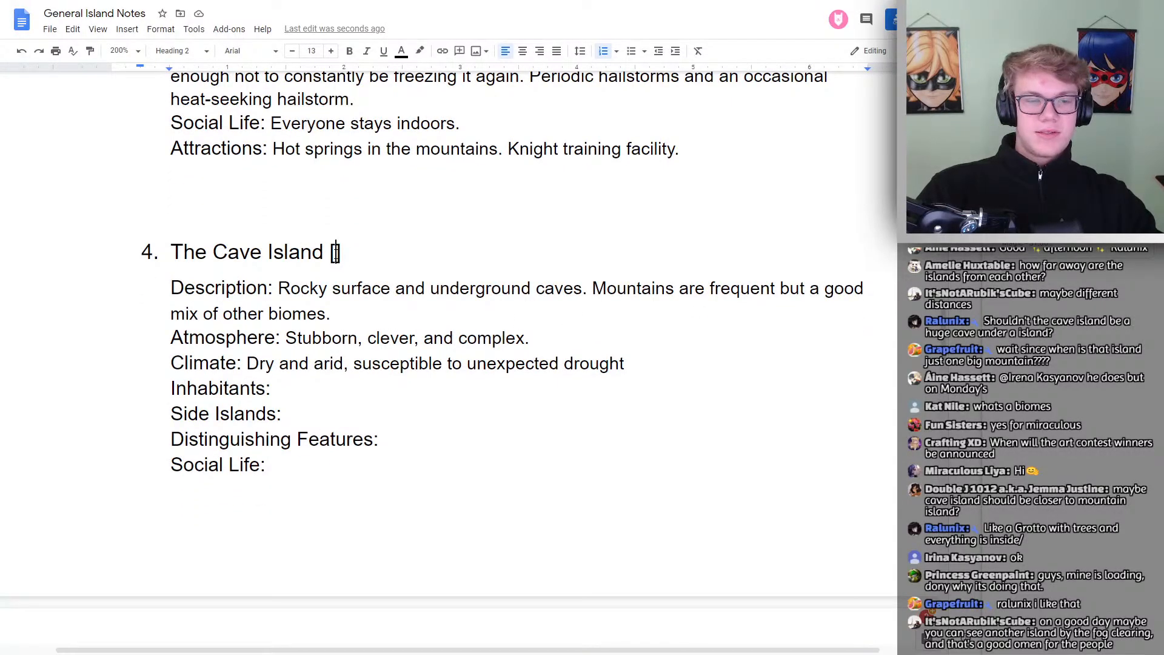
{"action": "double_click", "coordinate": [379, 273]}
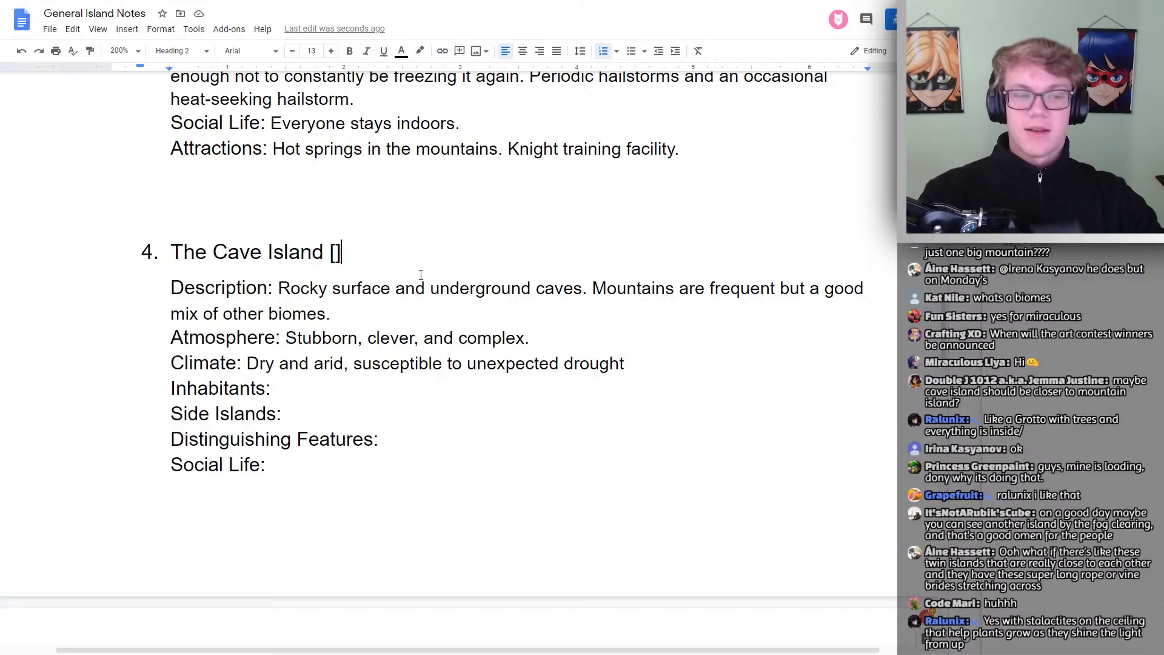
{"action": "scroll", "coordinate": [457, 269], "scroll_direction": "up", "scroll_amount": 1}
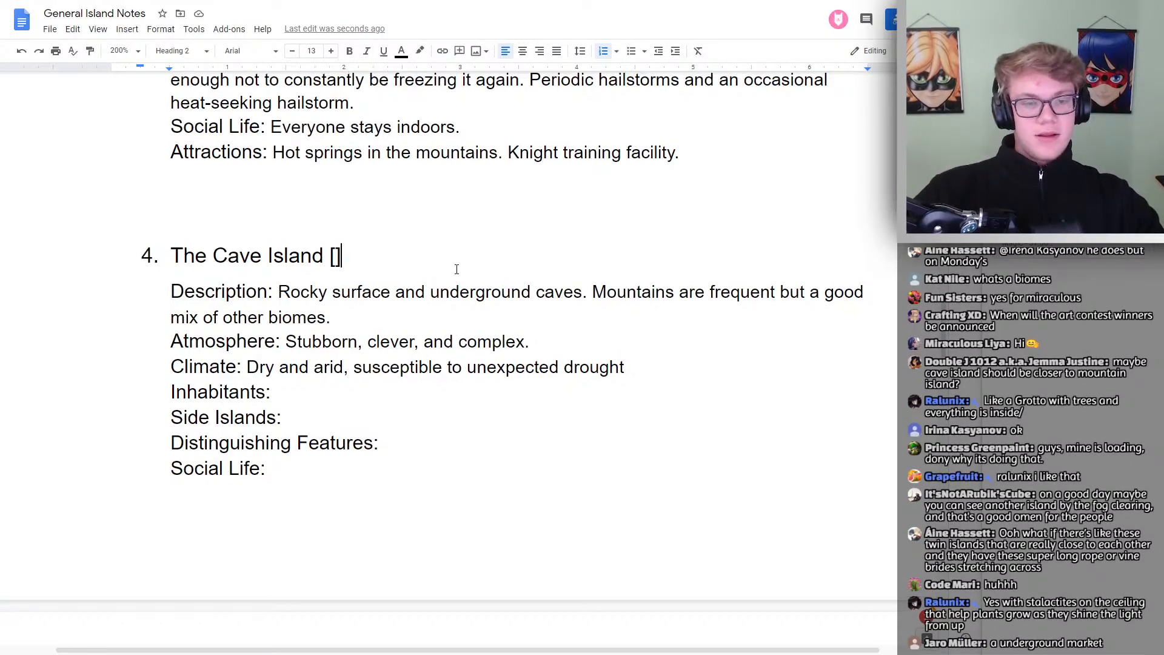
{"action": "scroll", "coordinate": [456, 269], "scroll_direction": "up", "scroll_amount": 2}
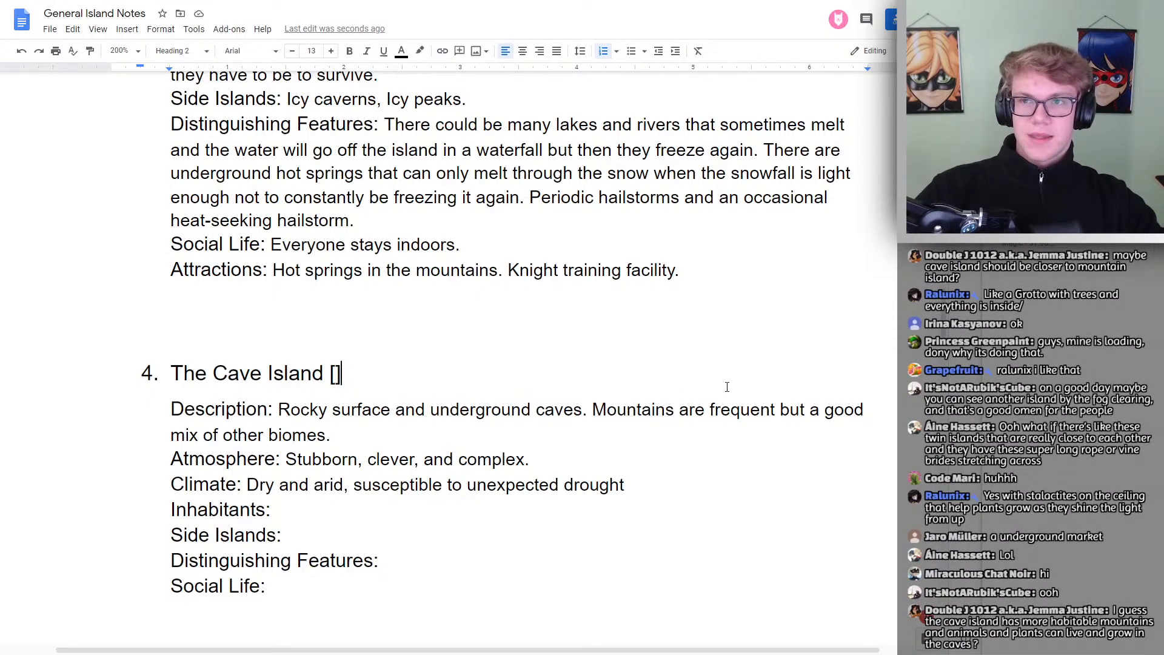
Reread the Mountain Island entry, focusing on its Description, Atmosphere and Climate text
{"action": "scroll", "coordinate": [667, 387], "scroll_direction": "up", "scroll_amount": 5}
{"action": "scroll", "coordinate": [621, 273], "scroll_direction": "down", "scroll_amount": 1}
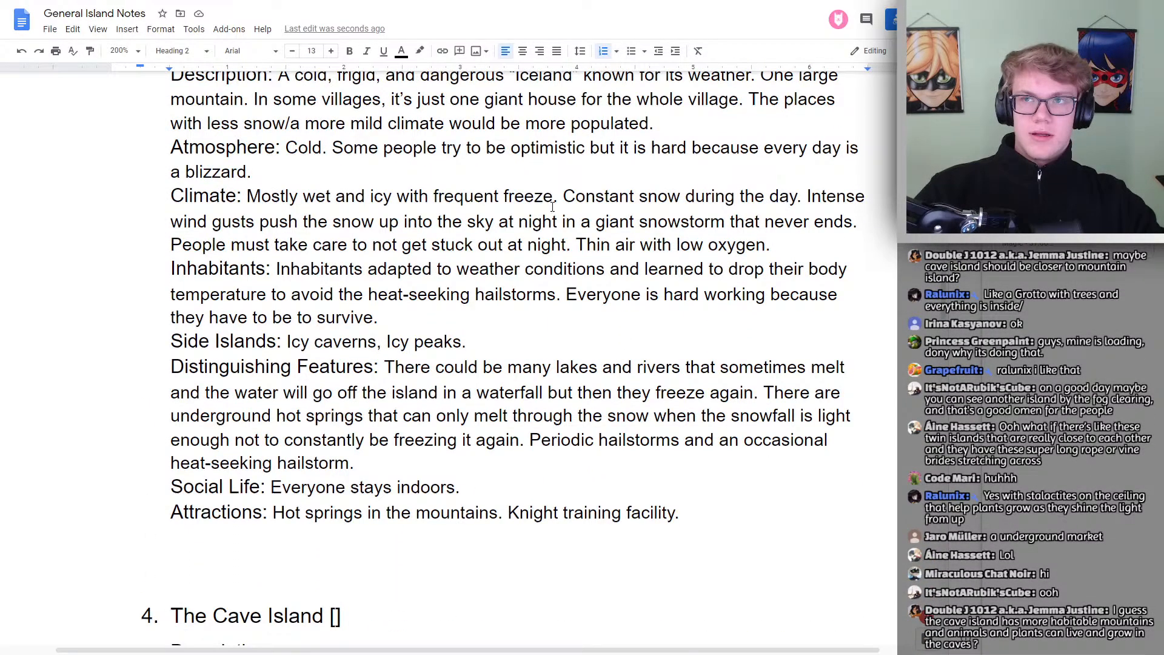
{"action": "left_click", "coordinate": [621, 273]}
{"action": "left_click", "coordinate": [538, 346]}
{"action": "scroll", "coordinate": [520, 336], "scroll_direction": "up", "scroll_amount": 3}
{"action": "left_click", "coordinate": [405, 305]}
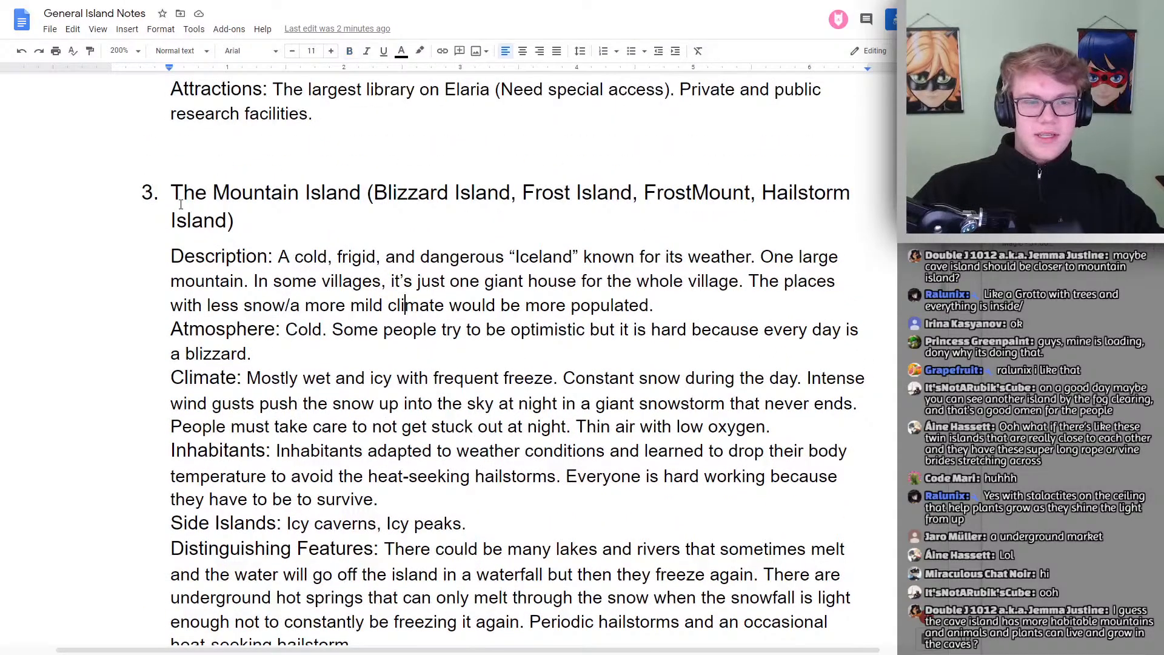
{"action": "left_click_drag", "start_coordinate": [273, 280], "coordinate": [485, 403]}
{"action": "left_click", "coordinate": [567, 393]}
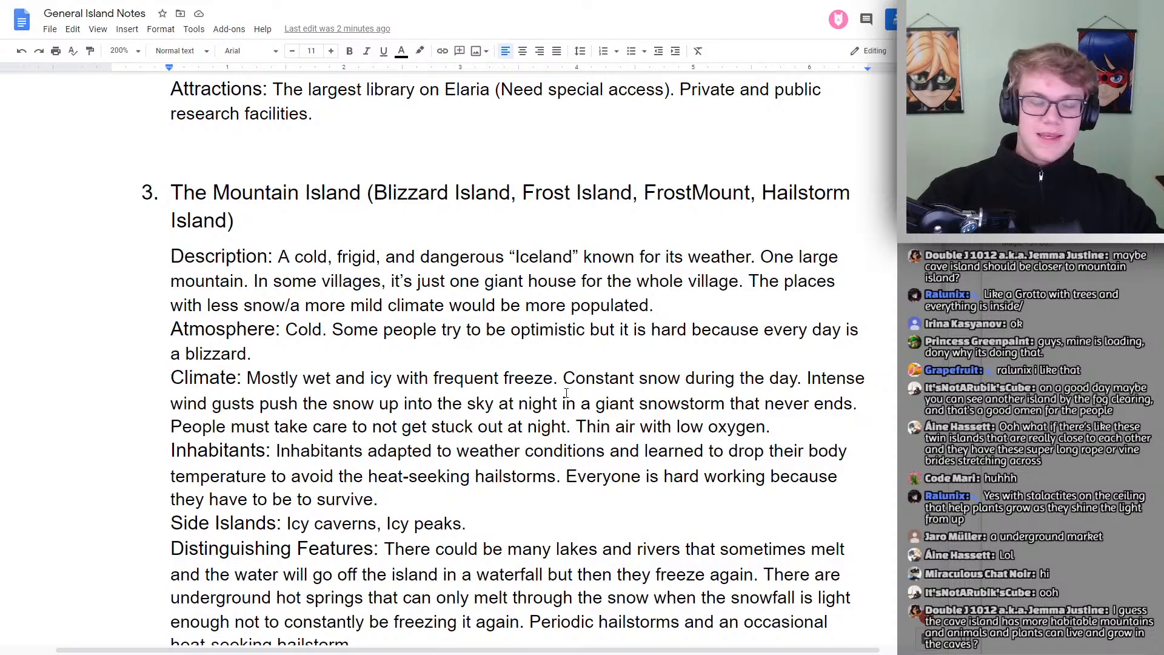
{"action": "left_click", "coordinate": [265, 355]}
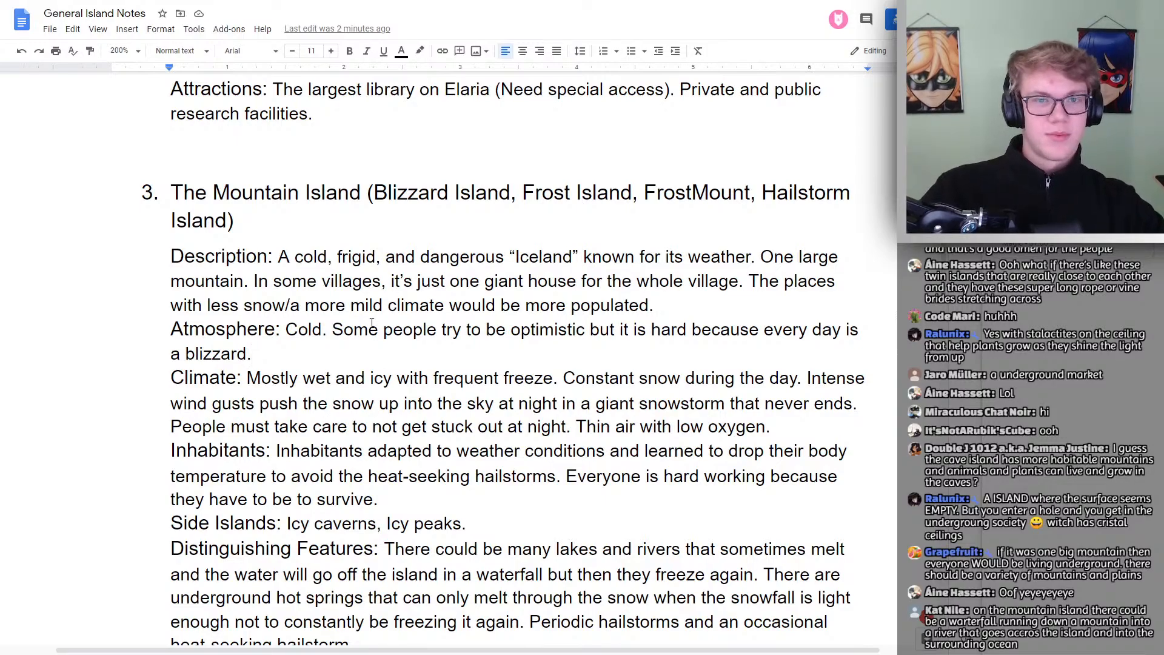
{"action": "left_click", "coordinate": [130, 29]}
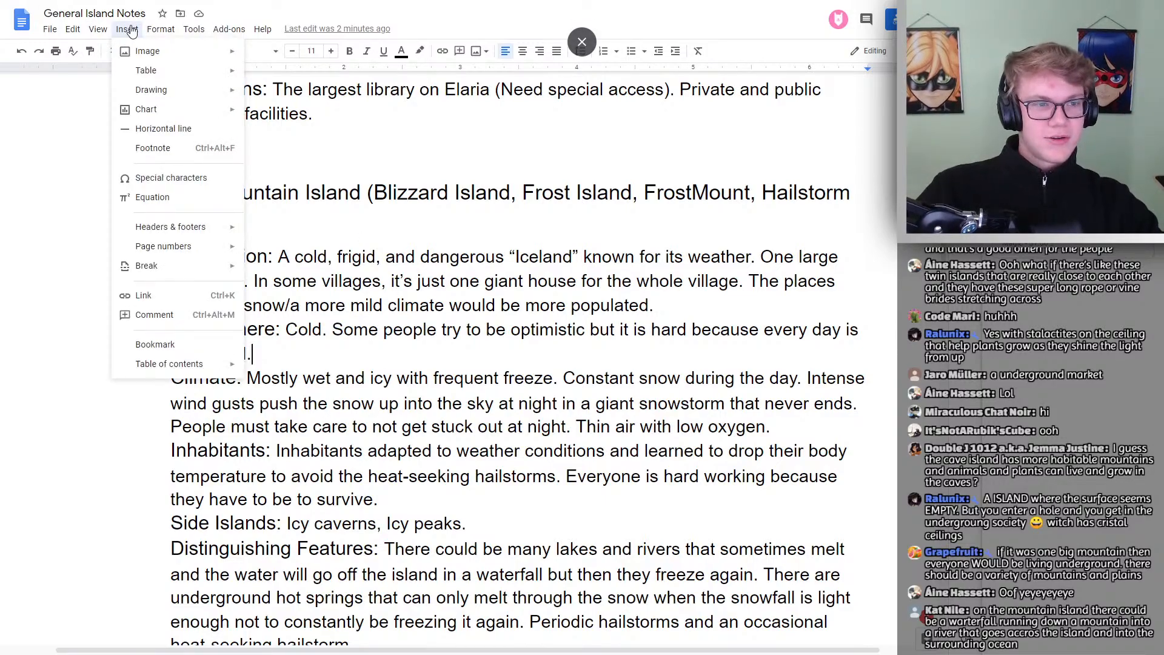
{"action": "mouse_move", "coordinate": [171, 74]}
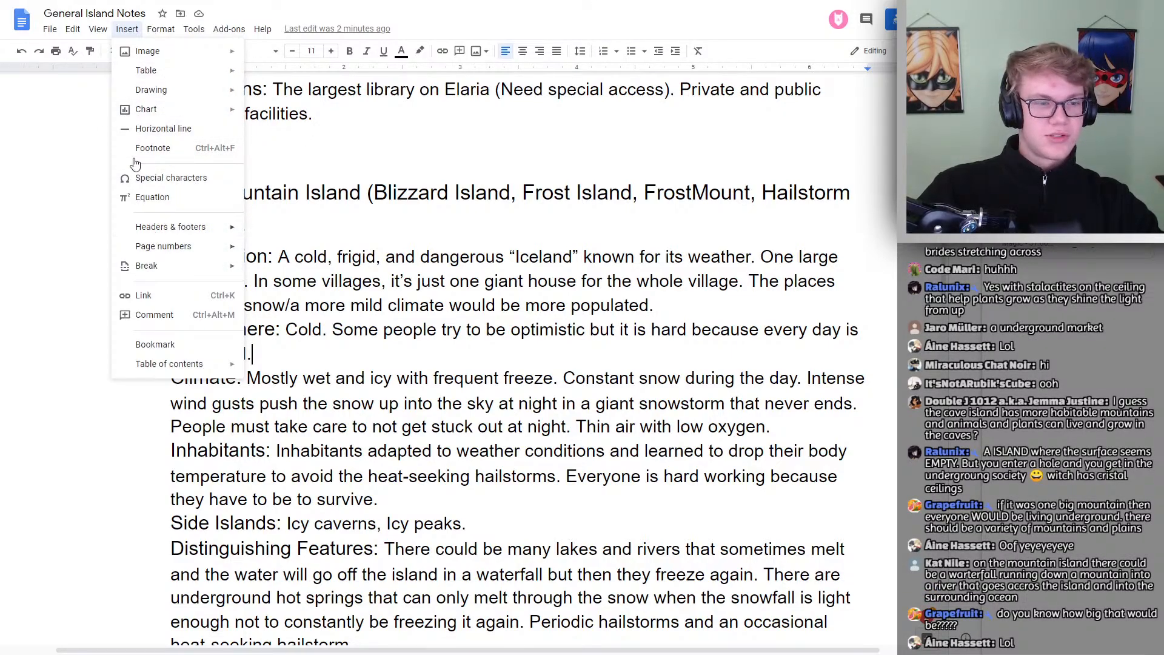
{"action": "mouse_move", "coordinate": [89, 31]}
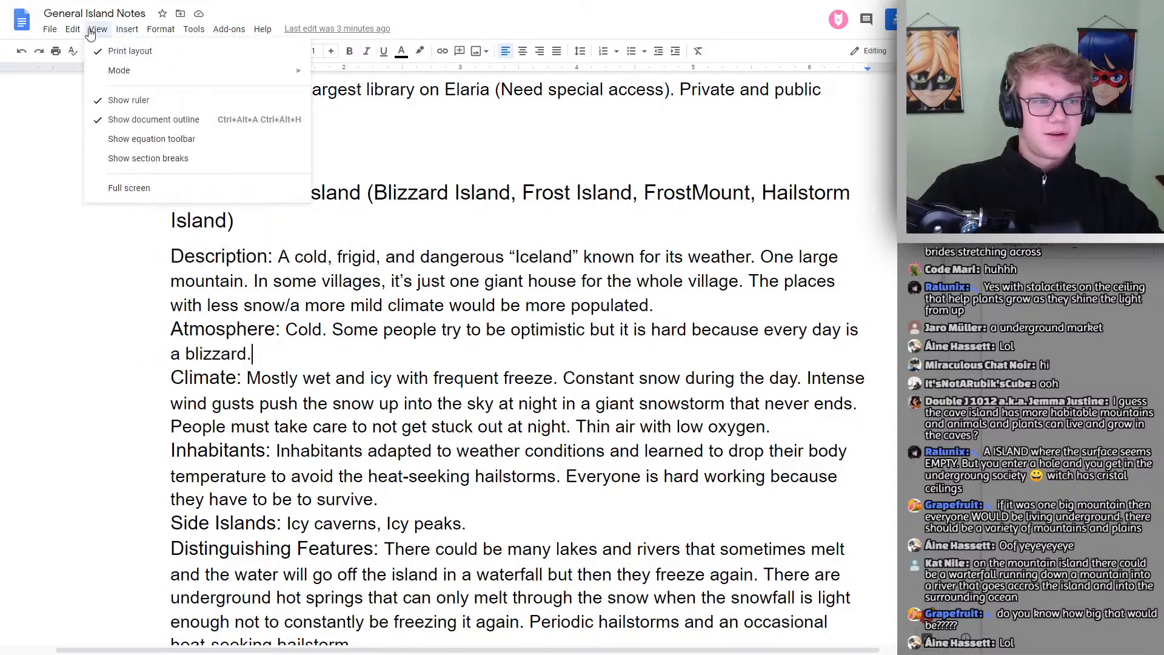
{"action": "left_click", "coordinate": [659, 312]}
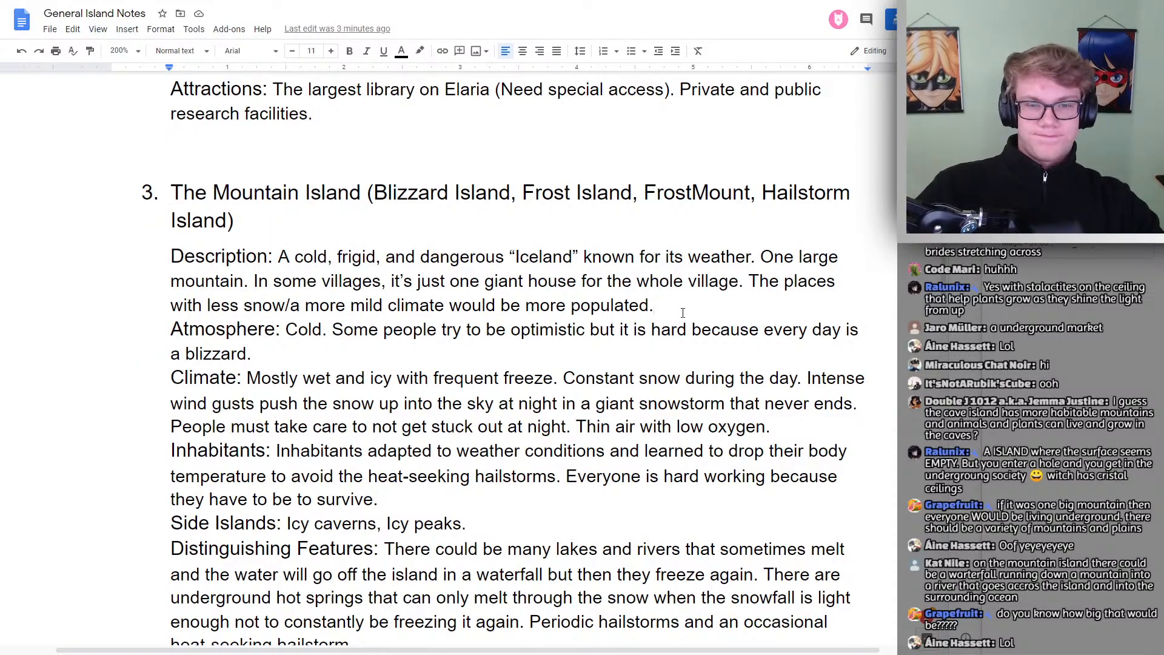
{"action": "double_click", "coordinate": [683, 313]}
{"action": "left_click", "coordinate": [711, 328]}
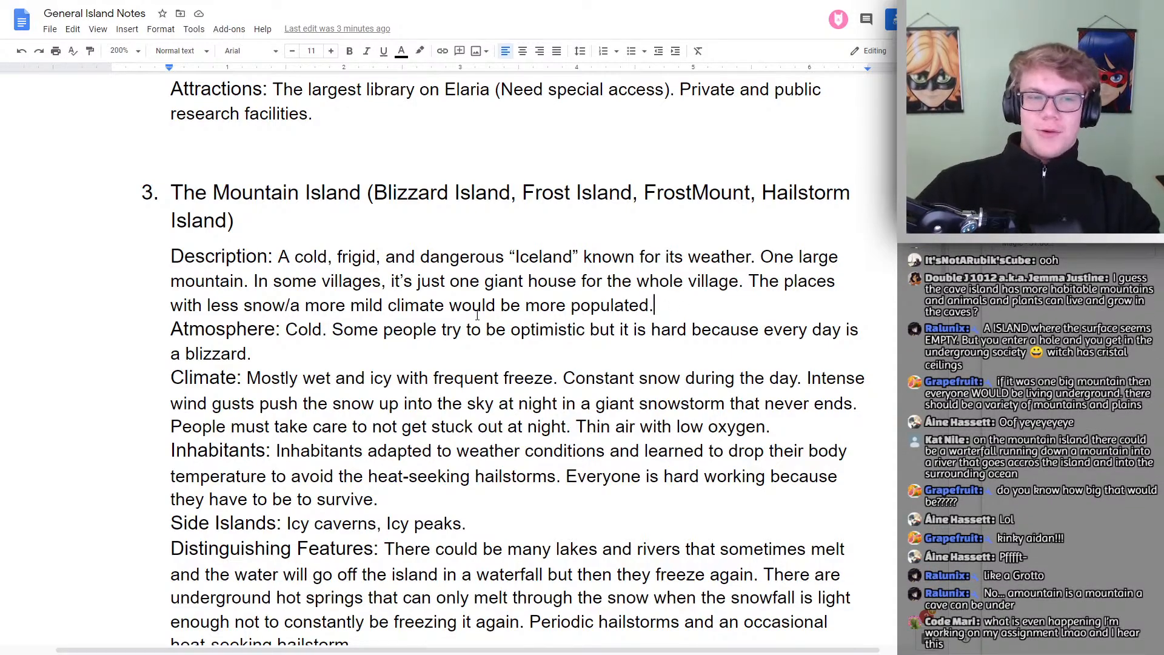
Review the Mountain Island heading with its alternative names, look over the Cave Island entry, and return to the Mountain Island heading
{"action": "left_click_drag", "start_coordinate": [175, 193], "coordinate": [364, 194]}
{"action": "left_click", "coordinate": [386, 194]}
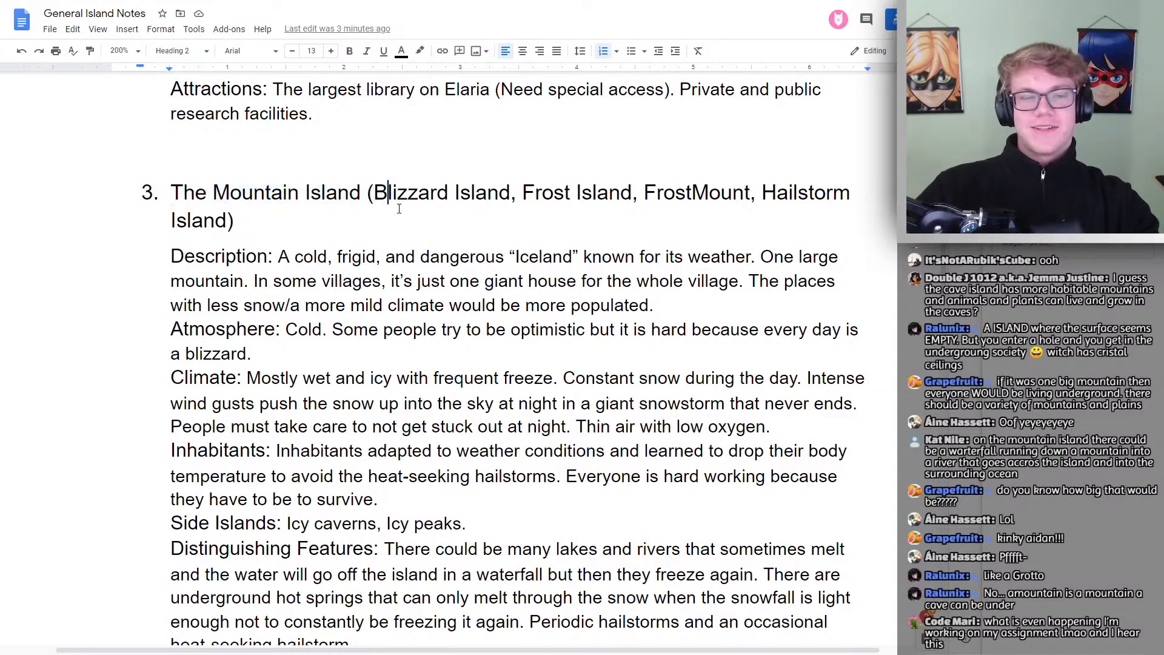
{"action": "scroll", "coordinate": [403, 208], "scroll_direction": "down", "scroll_amount": 10}
{"action": "scroll", "coordinate": [410, 232], "scroll_direction": "up", "scroll_amount": 2}
{"action": "scroll", "coordinate": [410, 232], "scroll_direction": "up", "scroll_amount": 2}
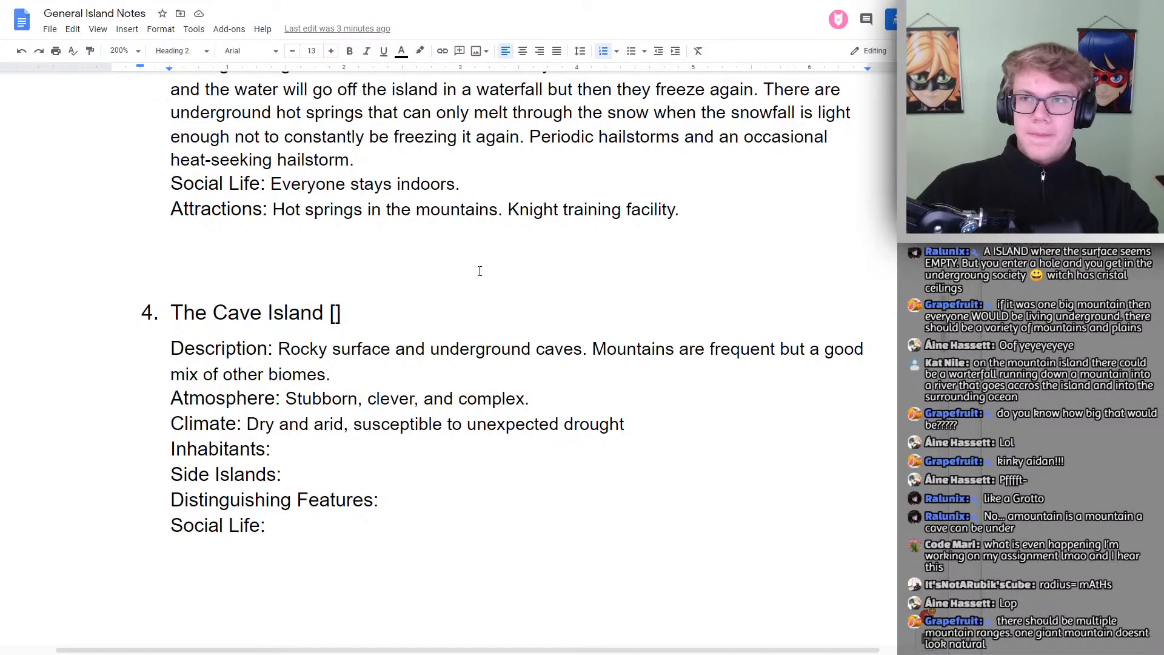
{"action": "scroll", "coordinate": [479, 271], "scroll_direction": "up", "scroll_amount": 5}
{"action": "scroll", "coordinate": [572, 338], "scroll_direction": "up", "scroll_amount": 6}
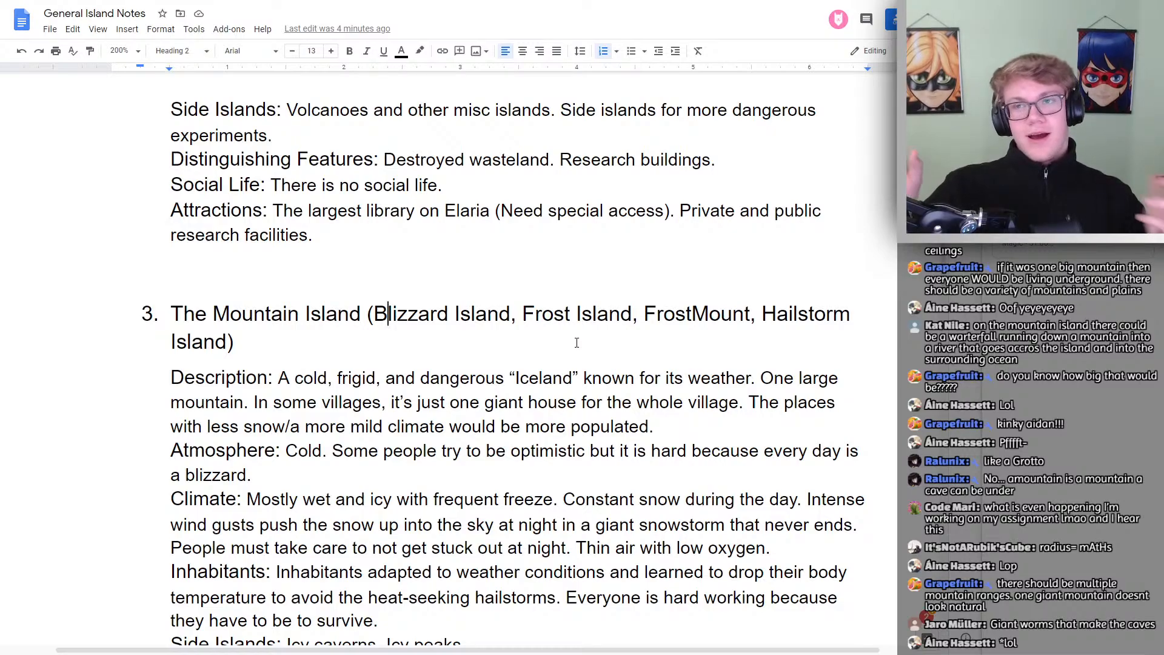
{"action": "left_click_drag", "start_coordinate": [264, 347], "coordinate": [173, 315]}
{"action": "left_click", "coordinate": [267, 317]}
{"action": "double_click", "coordinate": [273, 340]}
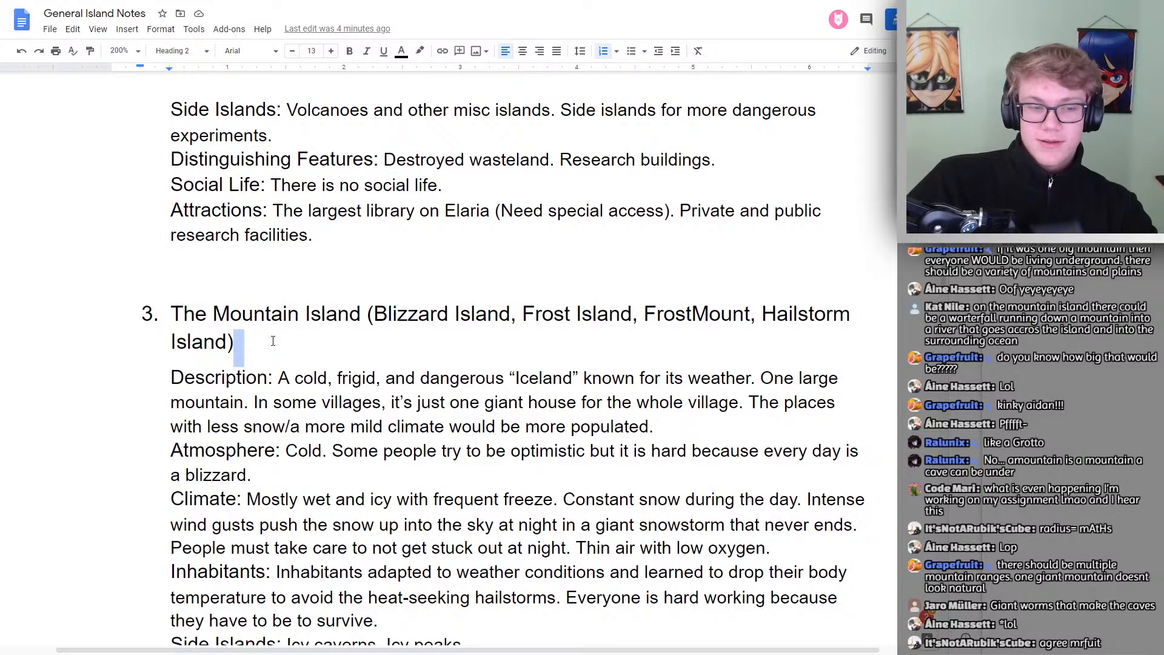
{"action": "left_click", "coordinate": [272, 344]}
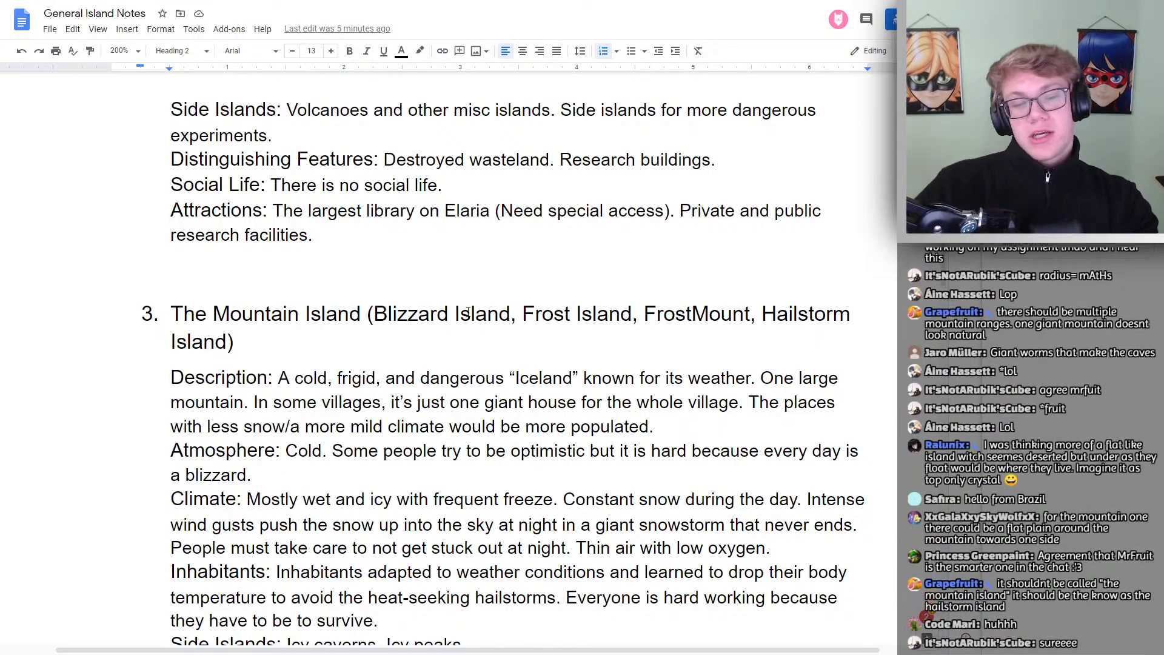
Switch to the Elarian_Islands PDF and examine the Ground Fog Island ideas alongside the Cavern Island and Hailstorm Island entries
{"action": "key", "text": "alt+Tab"}
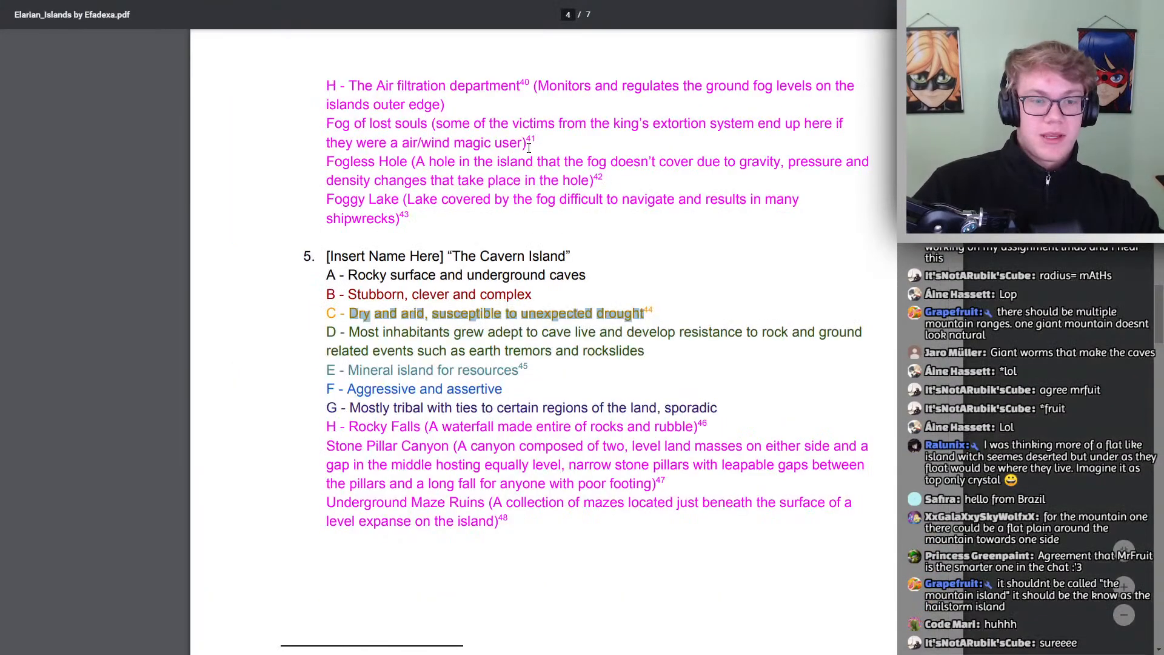
{"action": "scroll", "coordinate": [439, 247], "scroll_direction": "up", "scroll_amount": 15}
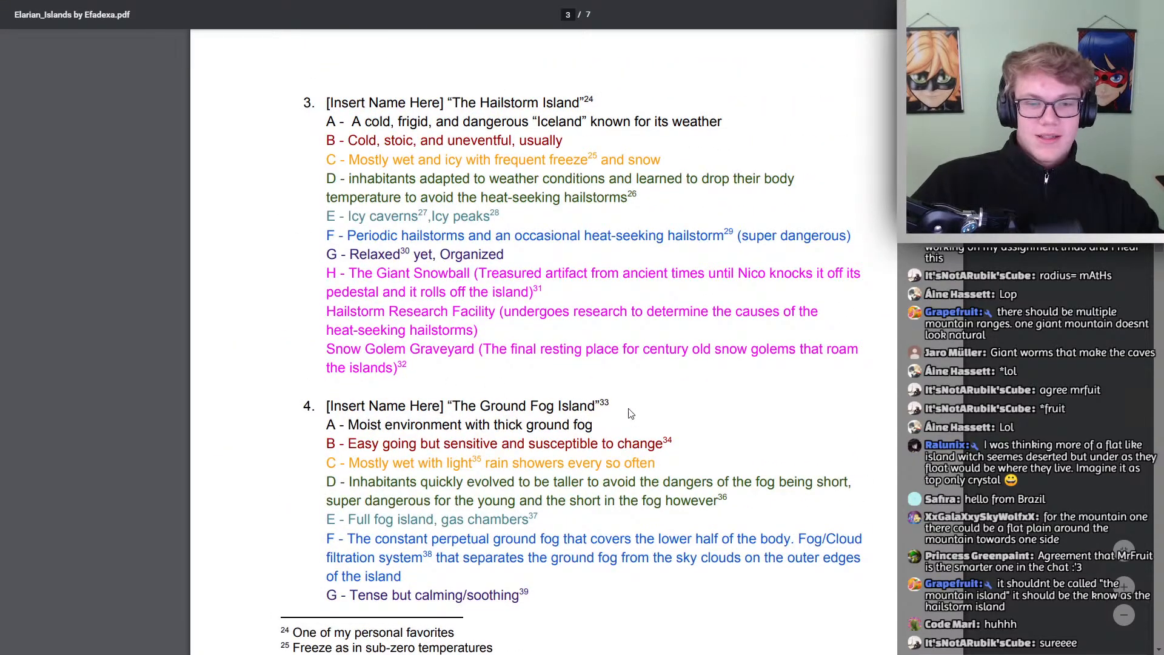
{"action": "left_click_drag", "start_coordinate": [610, 399], "coordinate": [519, 393]}
{"action": "left_click", "coordinate": [516, 378]}
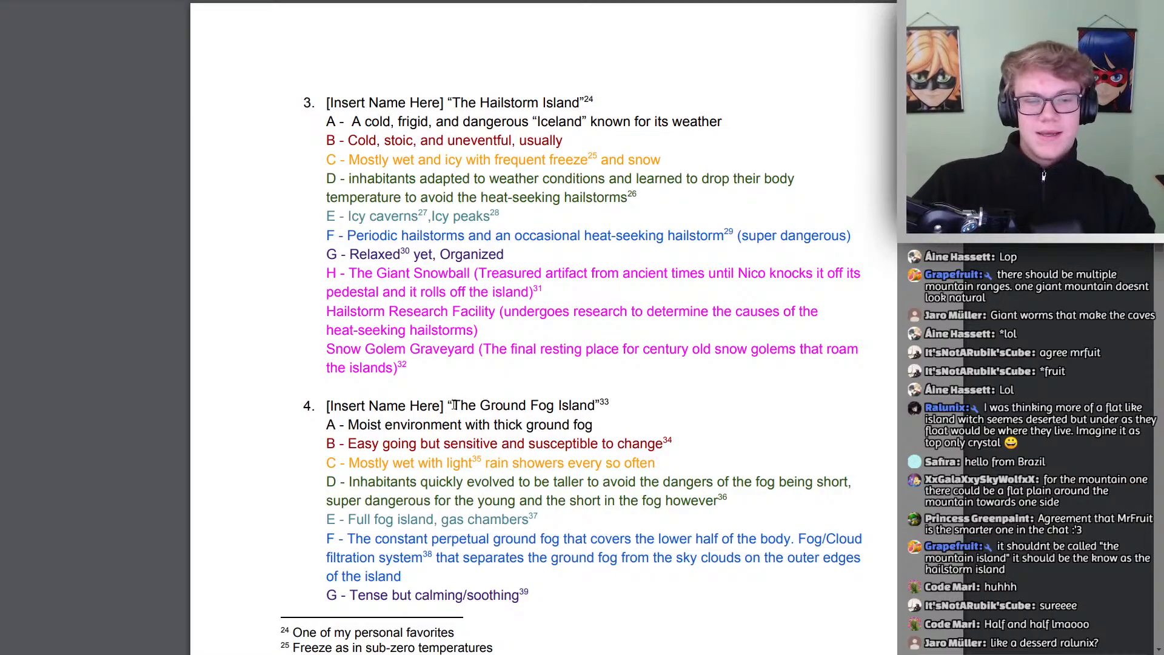
{"action": "left_click_drag", "start_coordinate": [451, 405], "coordinate": [593, 410]}
{"action": "left_click", "coordinate": [661, 414]}
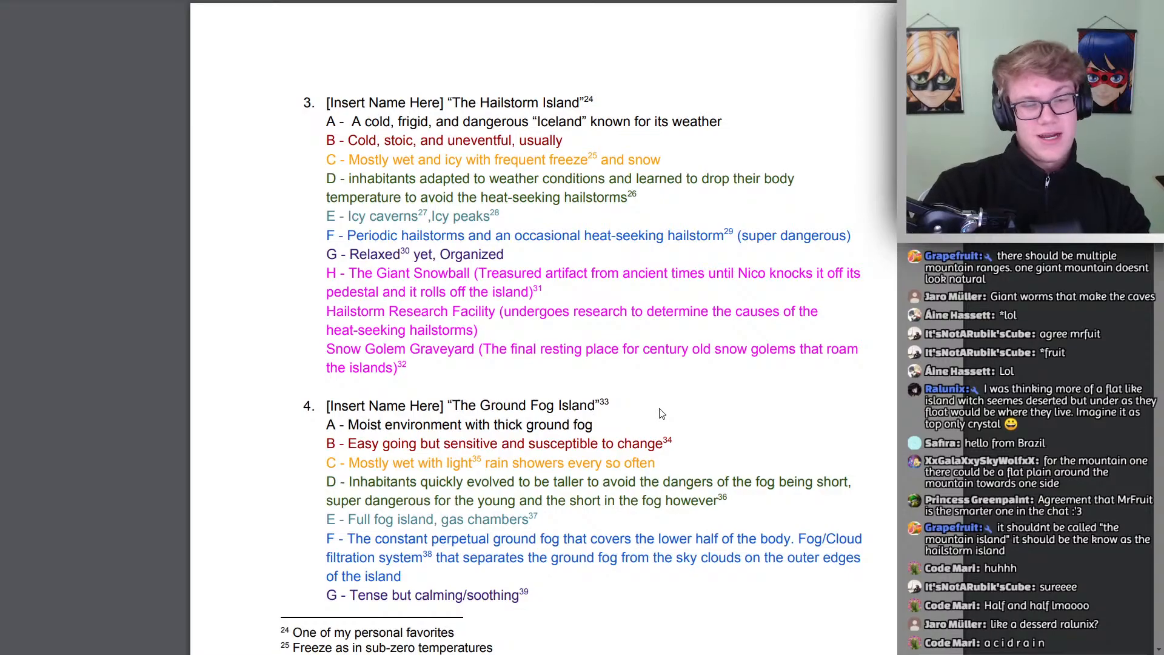
{"action": "scroll", "coordinate": [661, 413], "scroll_direction": "down", "scroll_amount": 15}
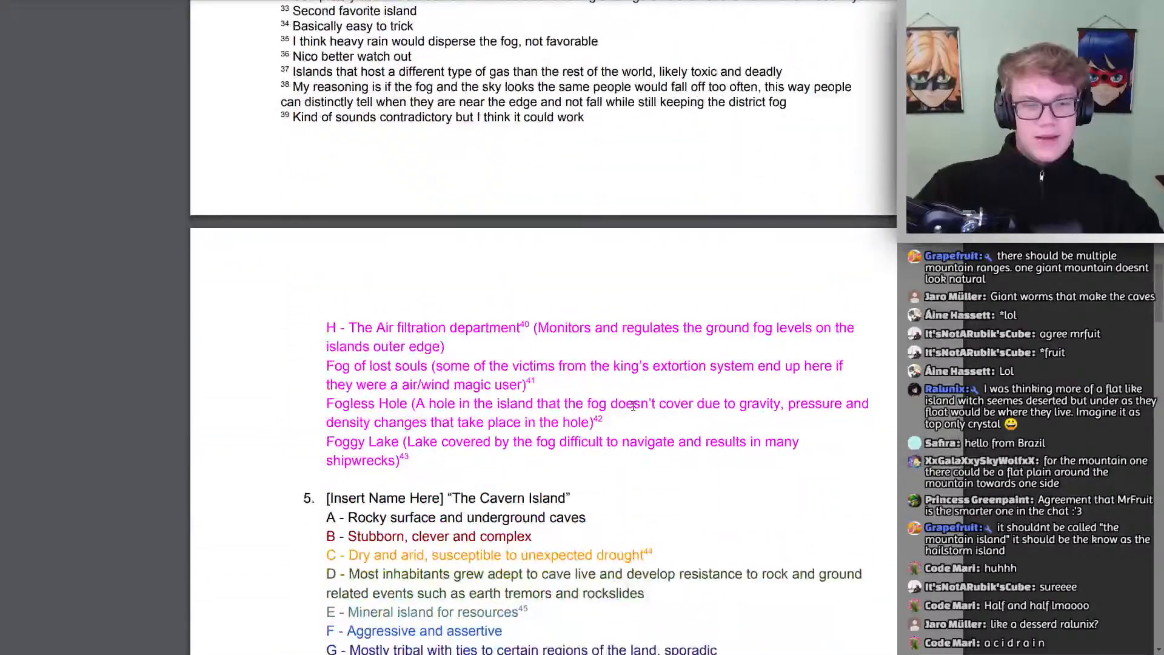
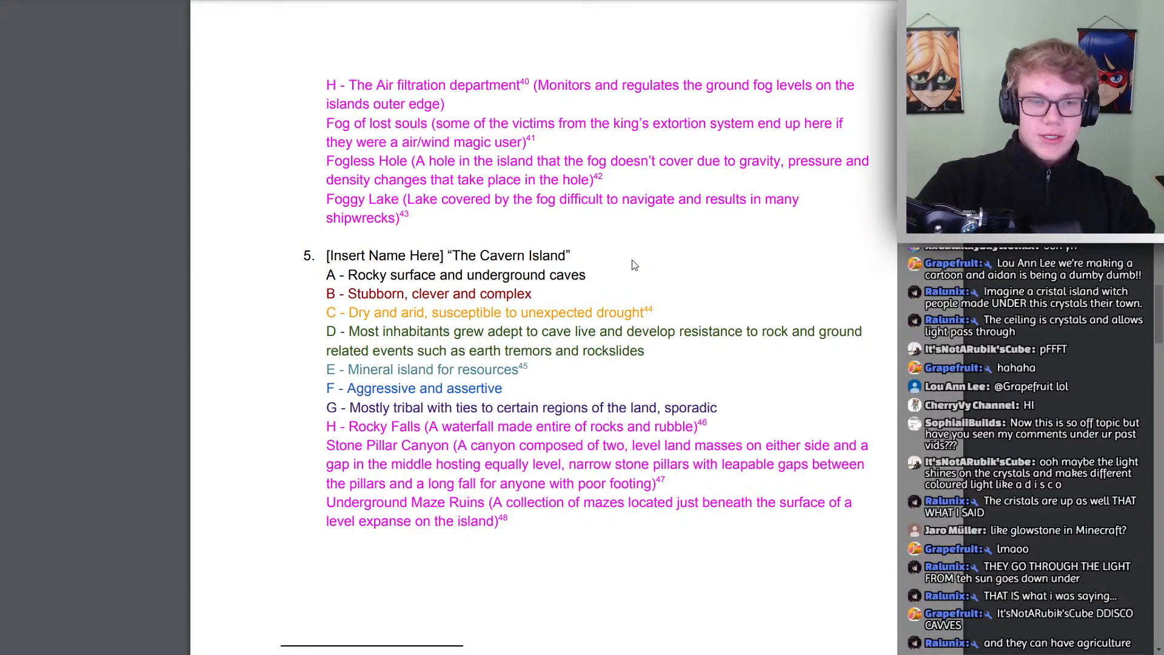
{"action": "scroll", "coordinate": [634, 265], "scroll_direction": "up", "scroll_amount": 15}
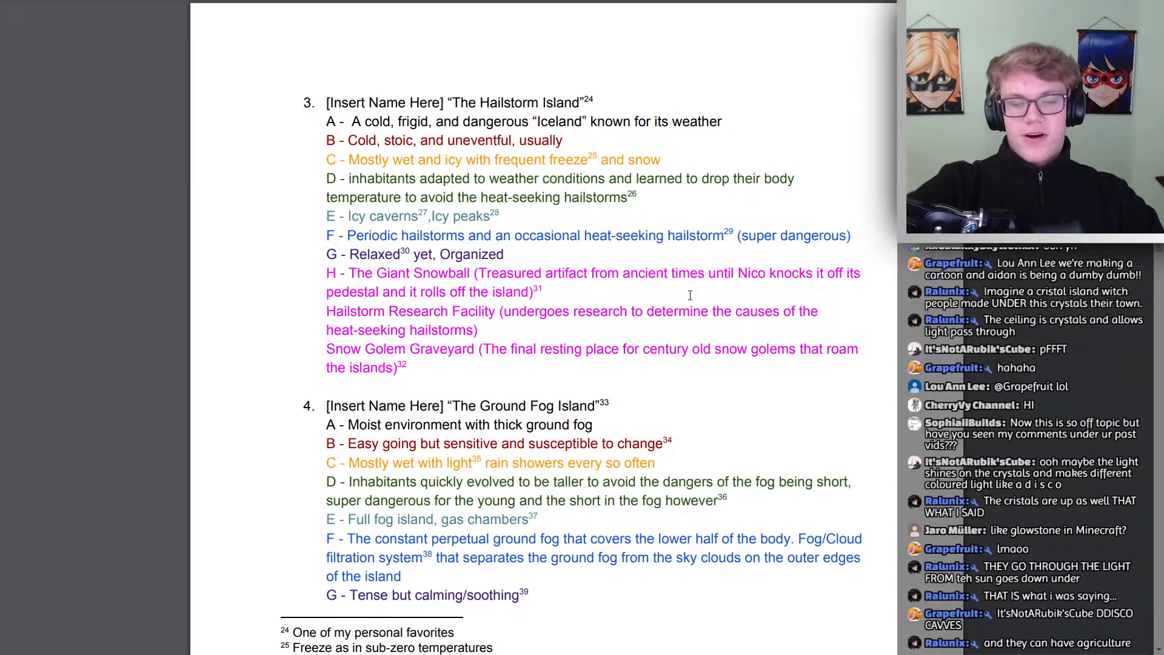
{"action": "scroll", "coordinate": [577, 303], "scroll_direction": "down", "scroll_amount": 4}
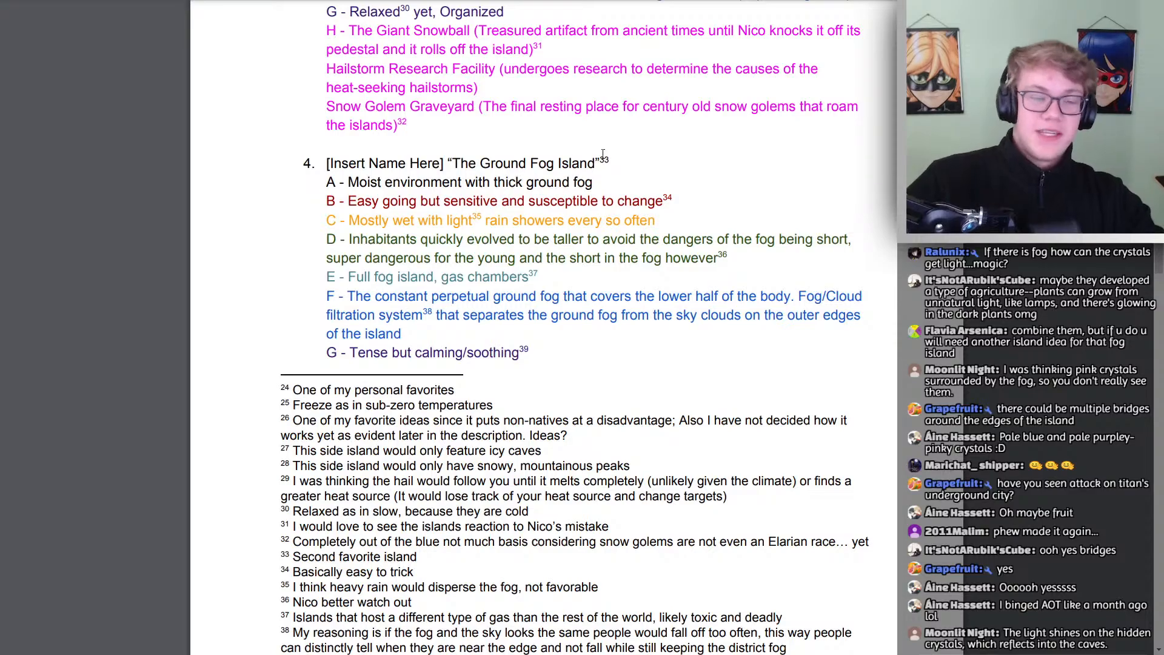
{"action": "scroll", "coordinate": [588, 221], "scroll_direction": "up", "scroll_amount": 1}
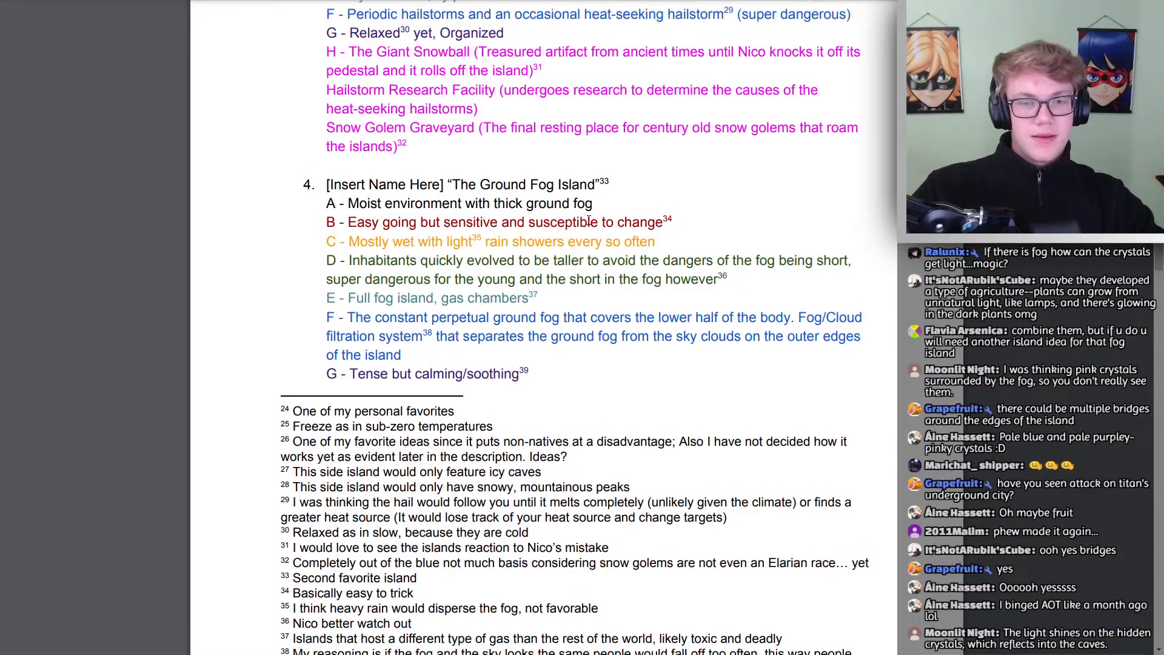
{"action": "scroll", "coordinate": [588, 221], "scroll_direction": "up", "scroll_amount": 3}
{"action": "scroll", "coordinate": [591, 237], "scroll_direction": "down", "scroll_amount": 2}
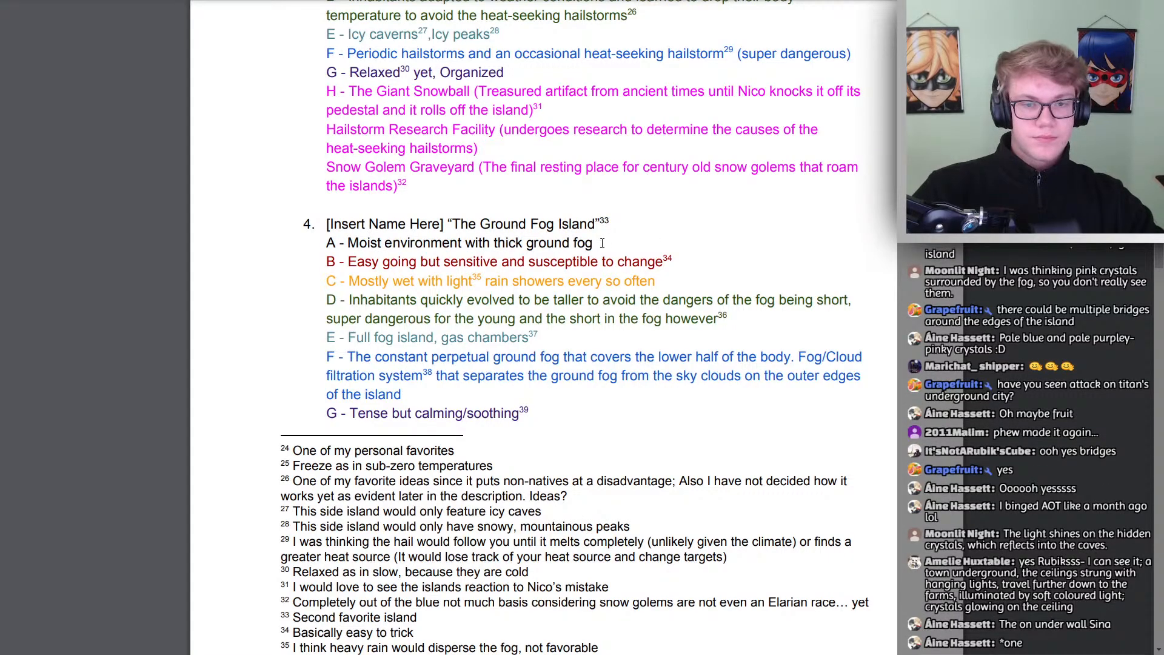
Copy the phrase "Moist environment with thick ground fog" from the PDF's Ground Fog Island entry
{"action": "left_click_drag", "start_coordinate": [602, 243], "coordinate": [351, 242]}
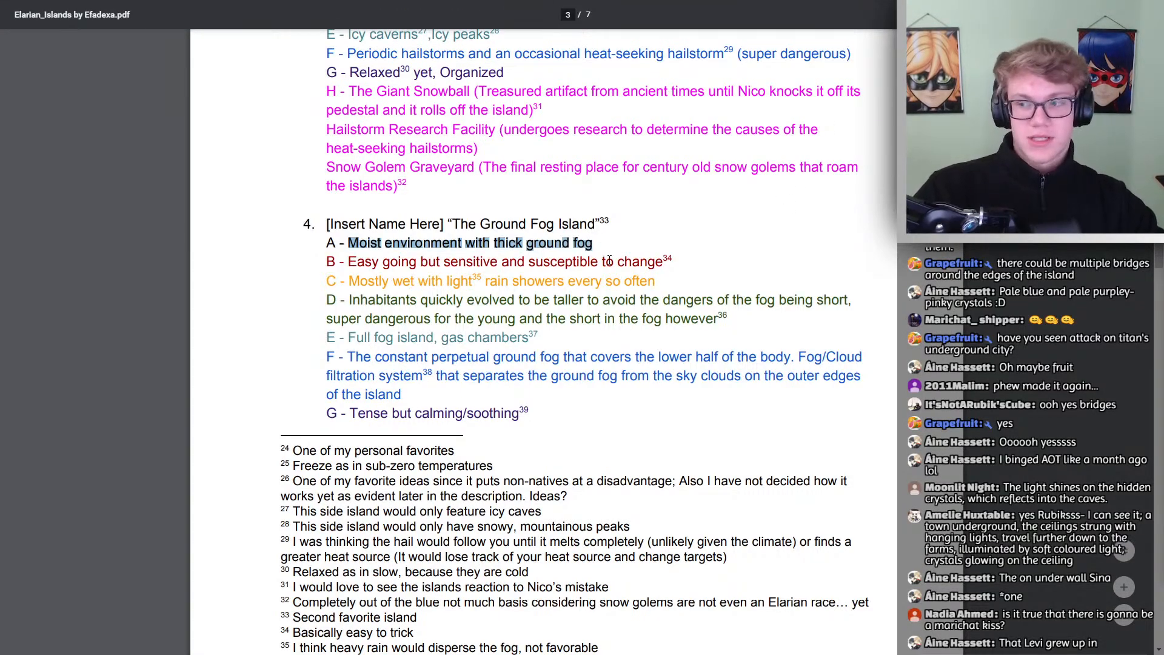
{"action": "left_click_drag", "start_coordinate": [592, 245], "coordinate": [353, 237]}
{"action": "key", "text": "ctrl+c"}
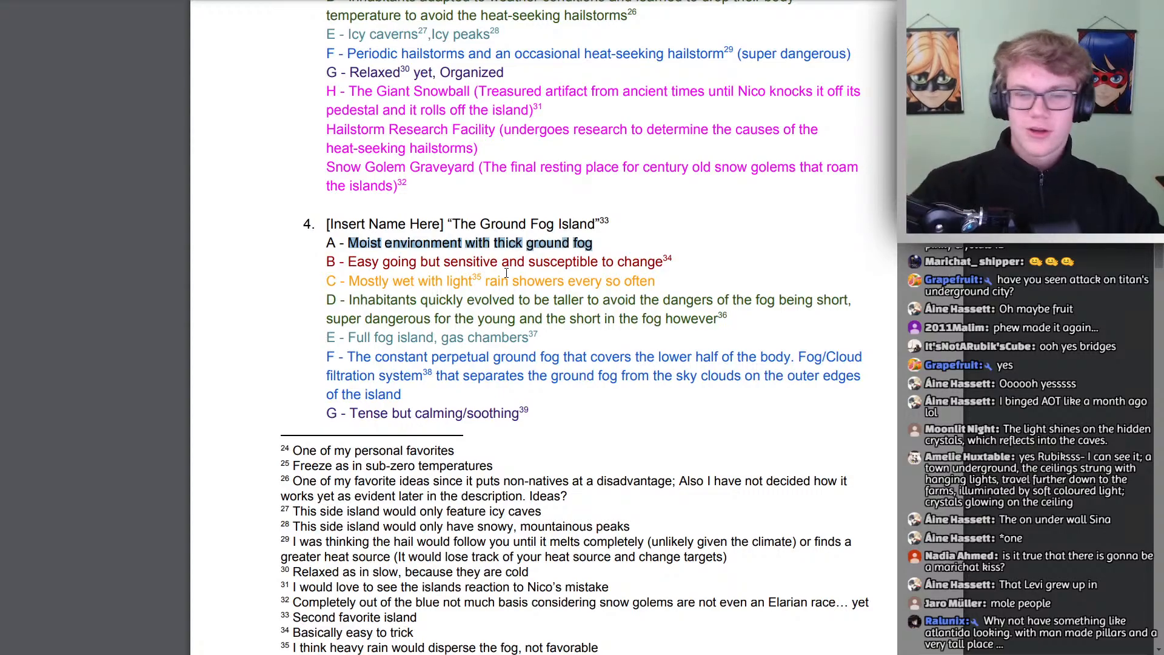
Switch to General Island Notes and enter "Acid Island" inside the brackets of the Cave Island heading
{"action": "key", "text": "alt+Tab"}
{"action": "scroll", "coordinate": [333, 320], "scroll_direction": "down", "scroll_amount": 1}
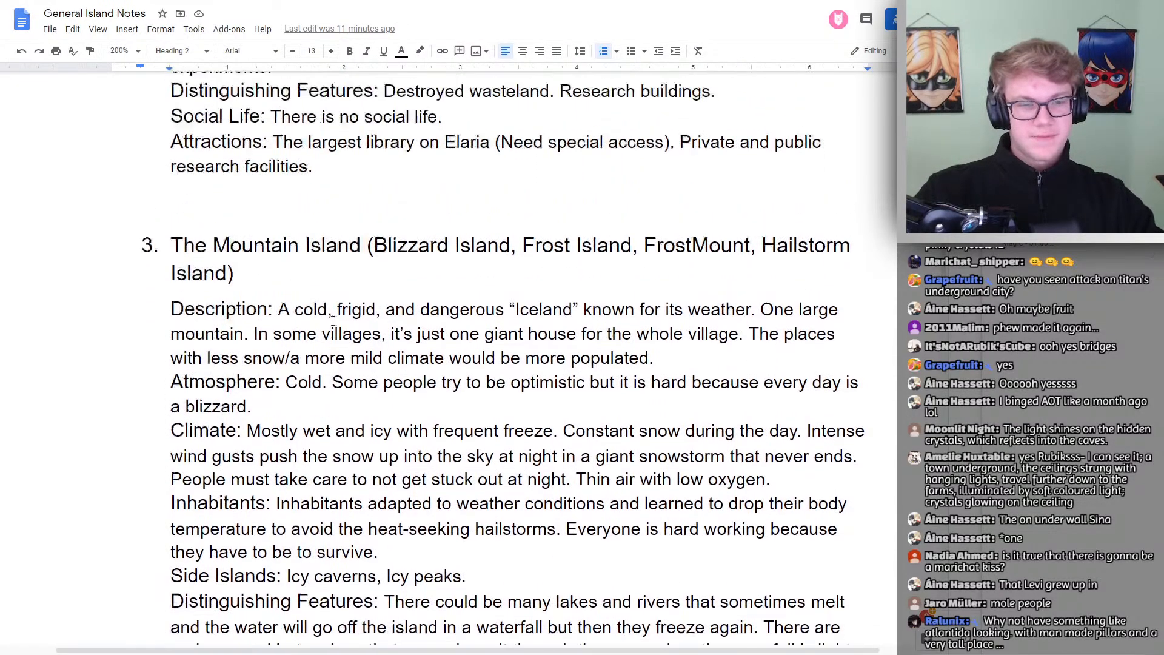
{"action": "scroll", "coordinate": [333, 321], "scroll_direction": "down", "scroll_amount": 10}
{"action": "left_click", "coordinate": [335, 192]}
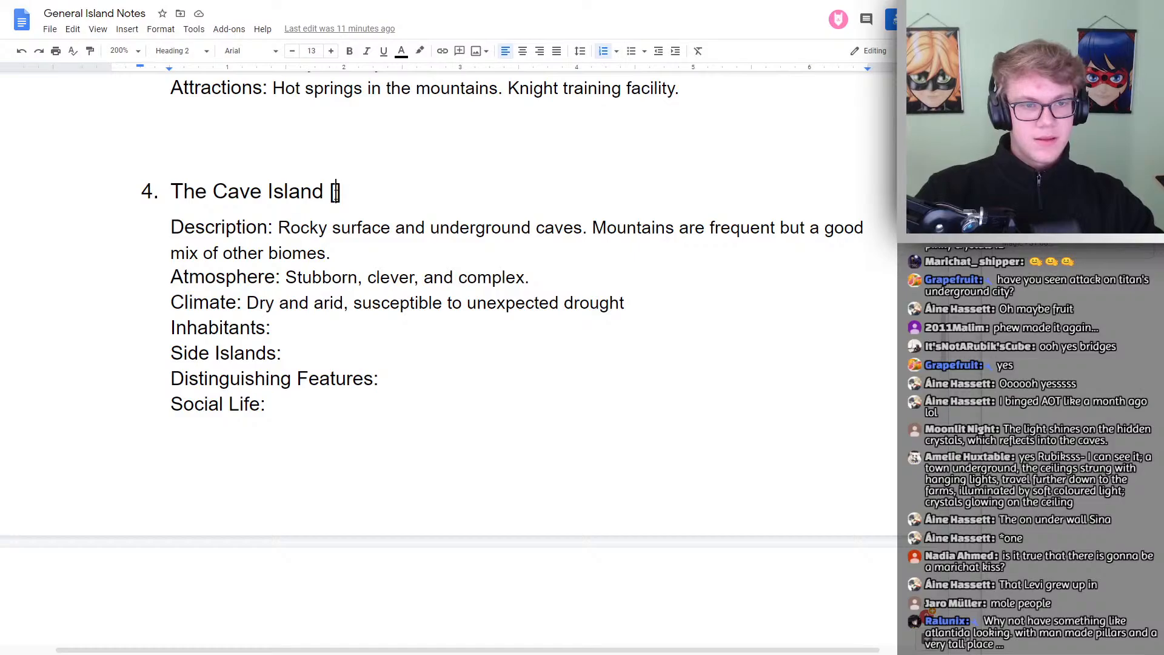
{"action": "type", "text": "Acid Island"}
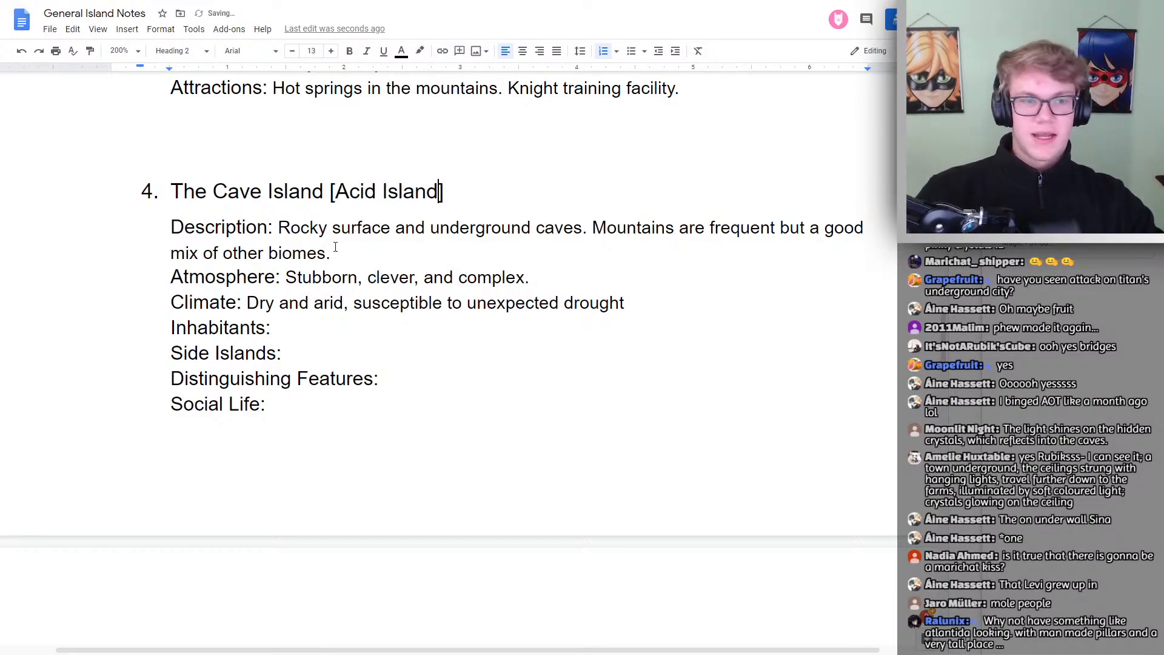
Replace "Rocky surface and" in the Cave Island Description with the copied fog phrase, ending it with a period
{"action": "left_click", "coordinate": [402, 250]}
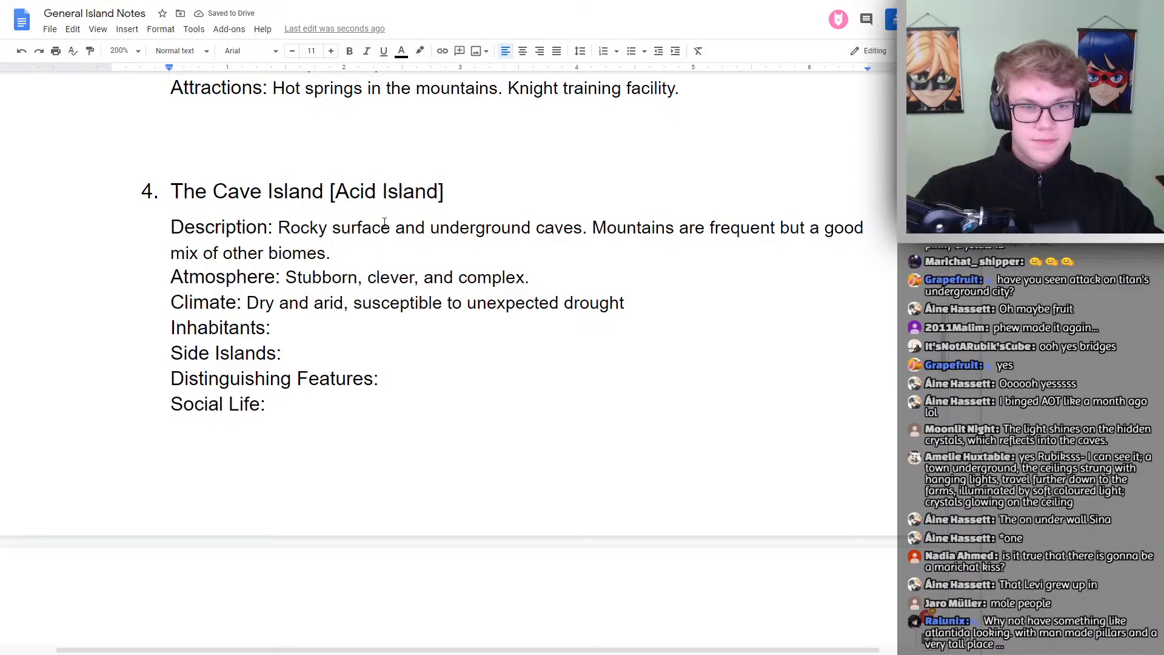
{"action": "left_click_drag", "start_coordinate": [426, 228], "coordinate": [278, 229]}
{"action": "key", "text": "ctrl+v"}
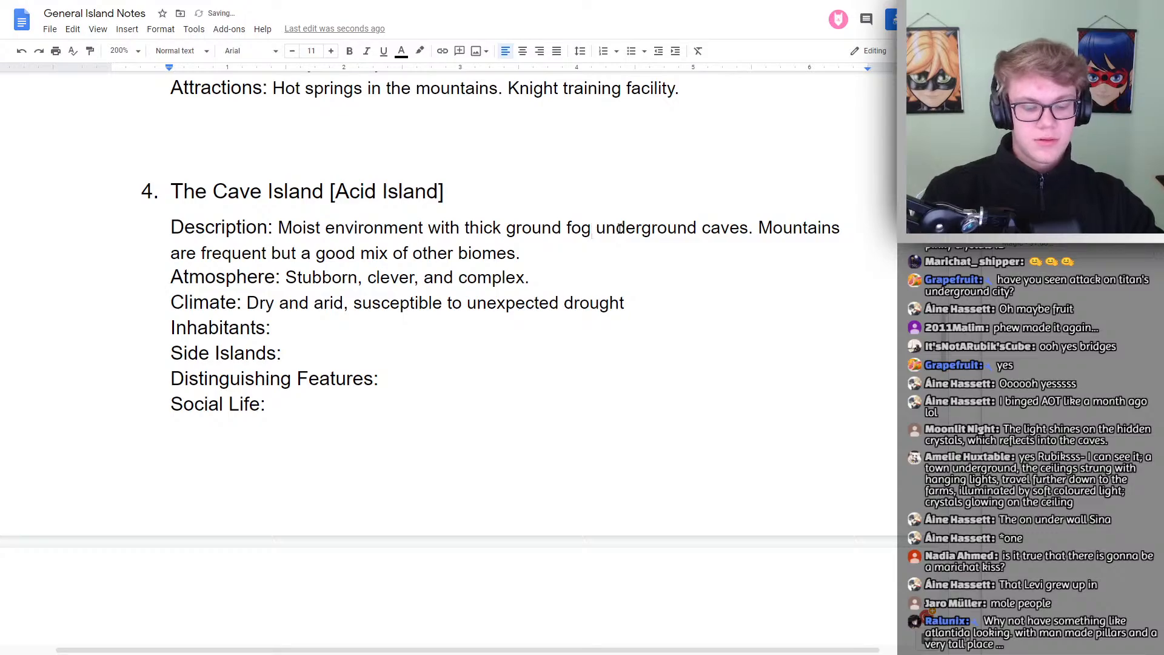
{"action": "type", "text": "."}
Copy "The constant perpetual ground fog that covers the lower half of the body" from the PDF into the Description, followed by ". Underground caves"
{"action": "key", "text": "alt+Tab"}
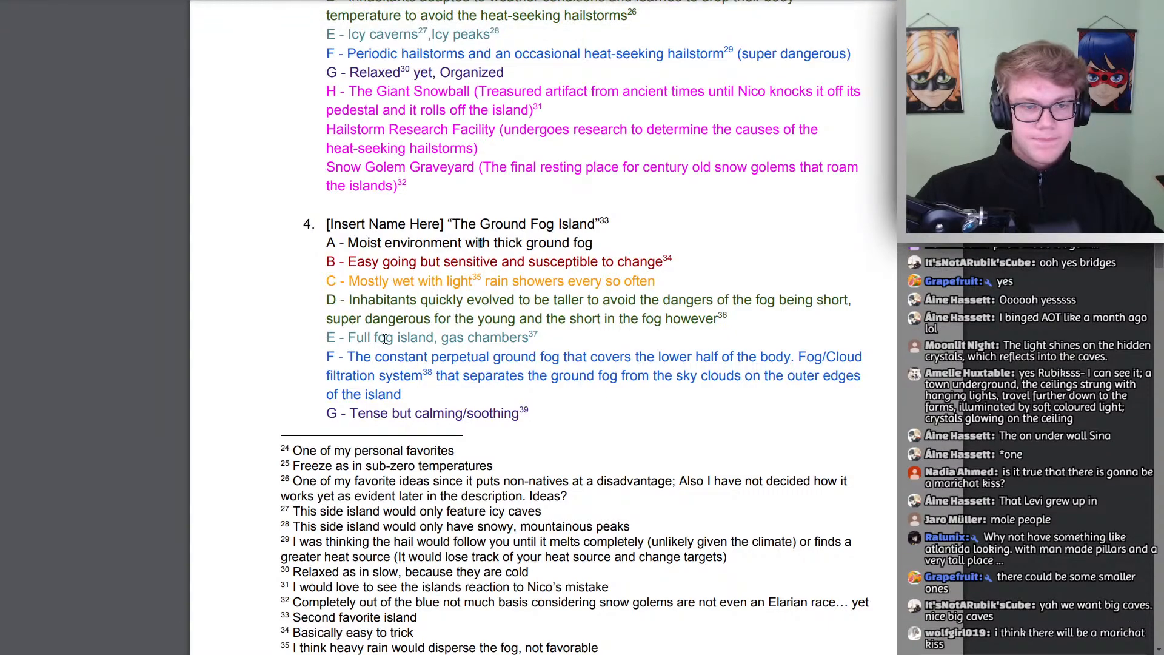
{"action": "left_click_drag", "start_coordinate": [348, 357], "coordinate": [790, 358]}
{"action": "key", "text": "ctrl+c"}
{"action": "key", "text": "alt+Tab"}
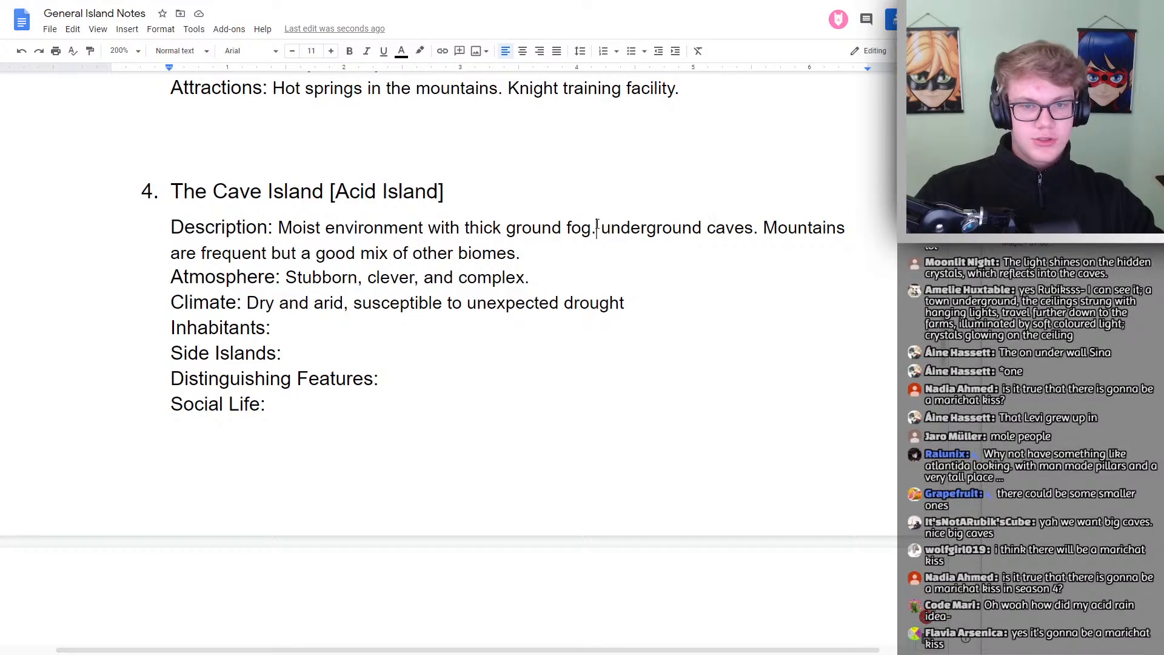
{"action": "key", "text": "ctrl+v"}
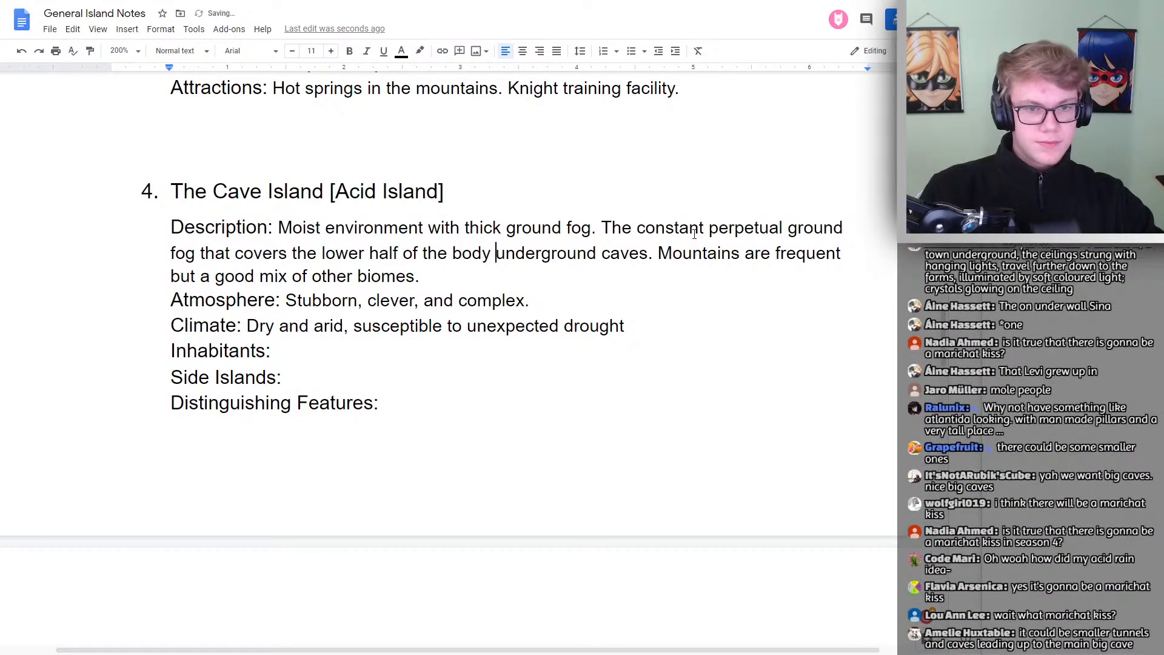
{"action": "key", "text": "Delete"}
{"action": "key", "text": "Delete"}
{"action": "type", "text": ". U"}
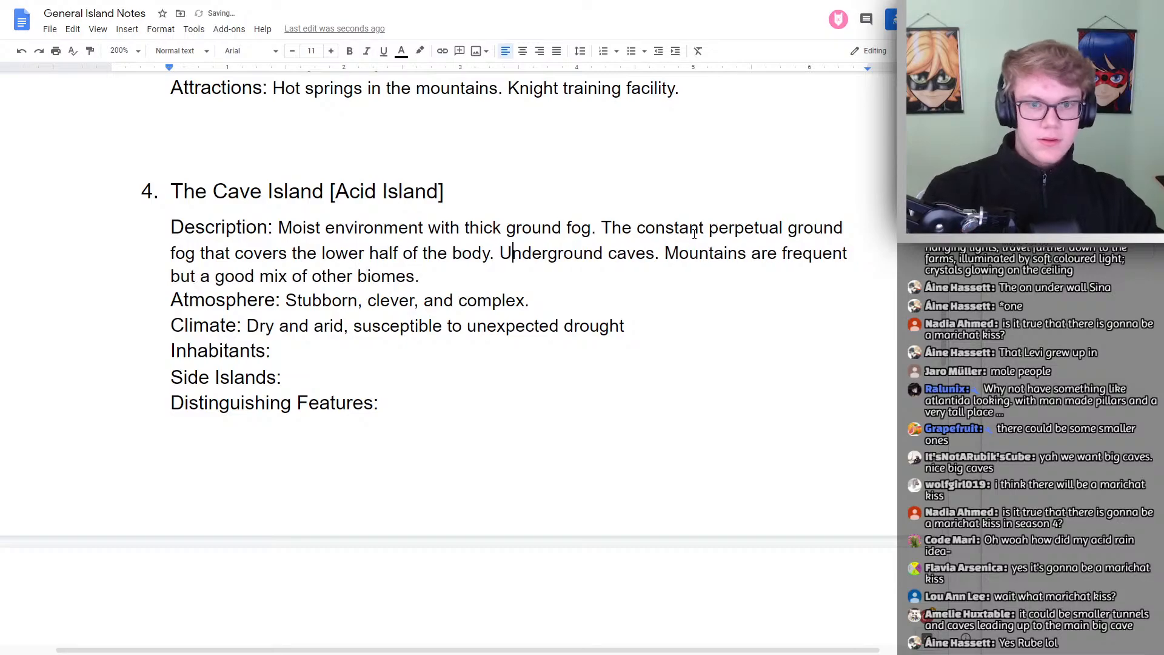
Delete "Mountains are frequent but a good mix of other biomes." from the Description, keeping Atmosphere on its own line
{"action": "left_click_drag", "start_coordinate": [665, 253], "coordinate": [449, 276]}
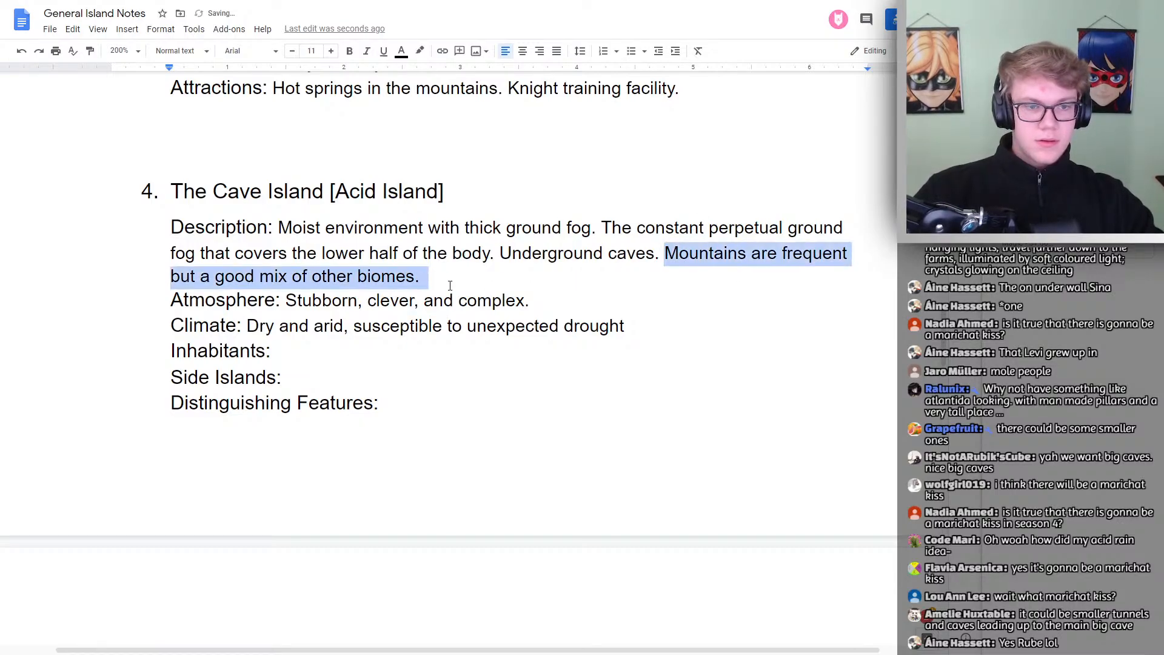
{"action": "key", "text": "BackSpace"}
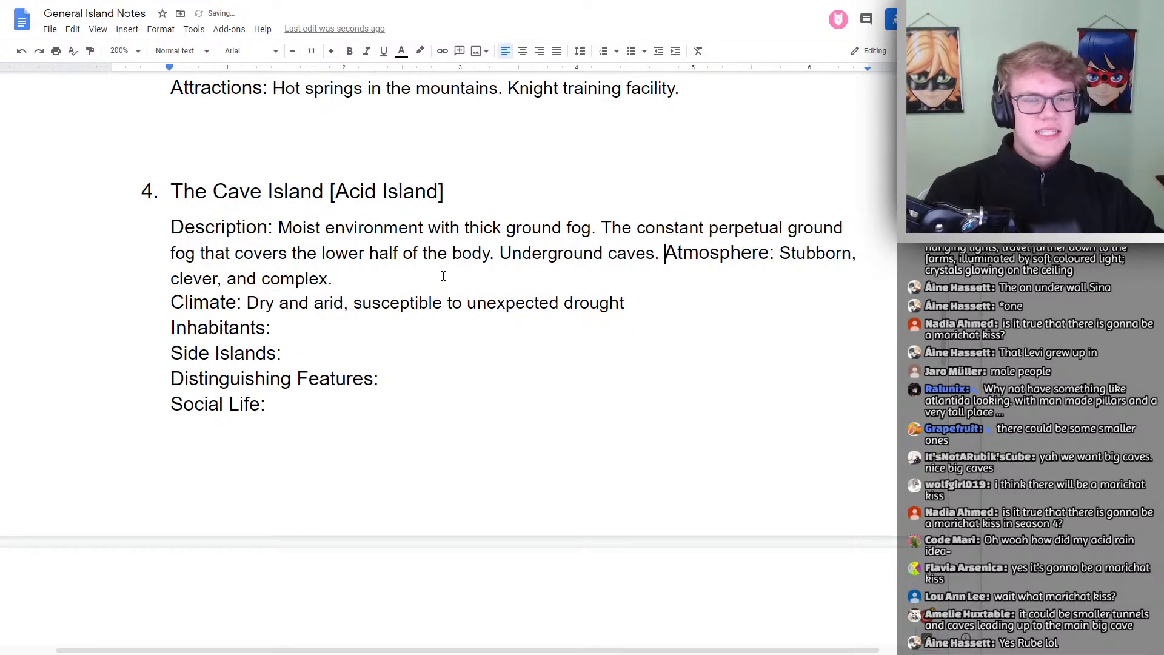
{"action": "key", "text": "Return"}
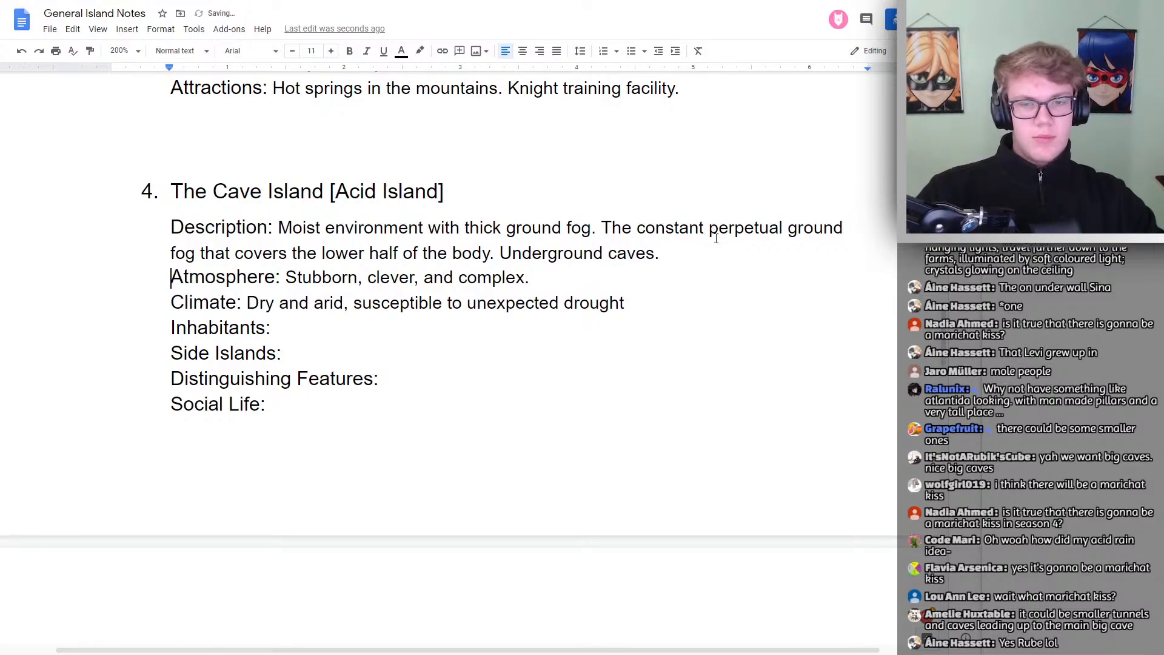
Reword the start of the Description's second sentence from "The constant" to "A constant"
{"action": "left_click", "coordinate": [717, 238]}
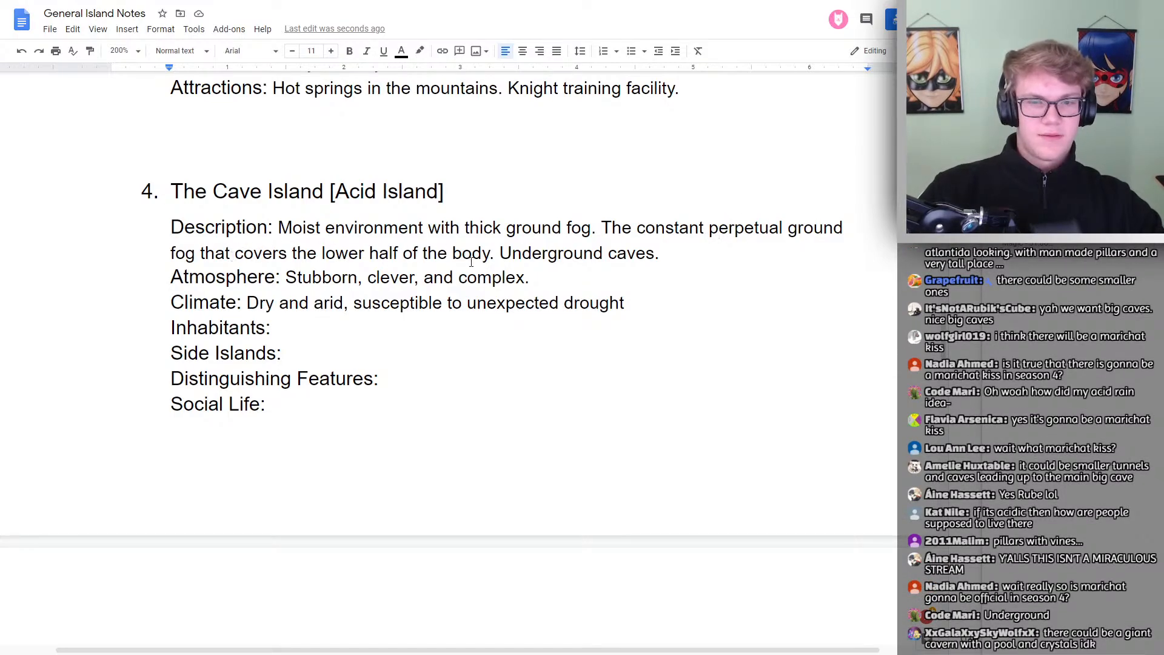
{"action": "left_click_drag", "start_coordinate": [644, 229], "coordinate": [602, 228]}
{"action": "type", "text": "C"}
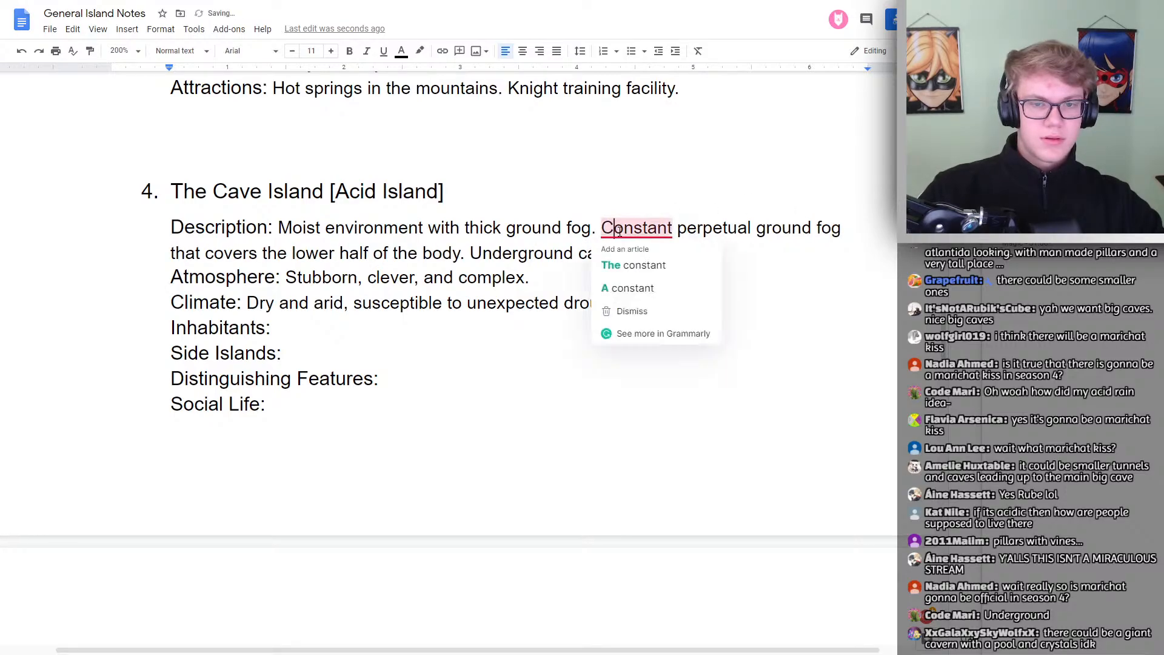
{"action": "left_click", "coordinate": [633, 288]}
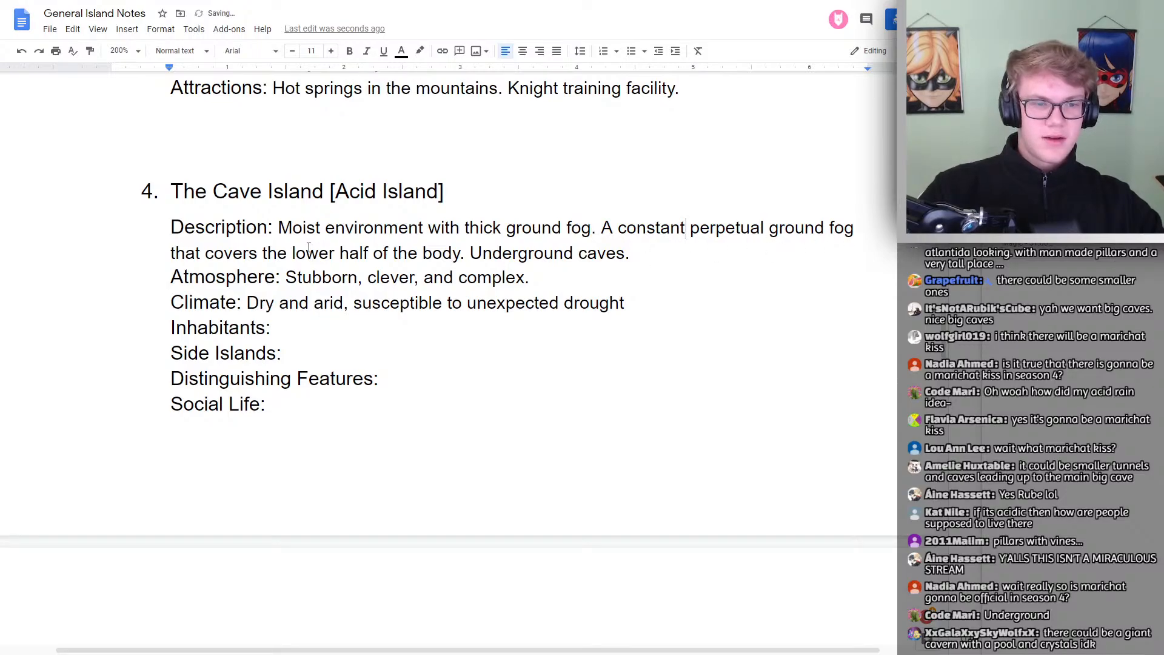
Expand the underground caves fragment in the Description to "People live in large underground caves."
{"action": "left_click", "coordinate": [472, 252]}
{"action": "type", "text": "People live in"}
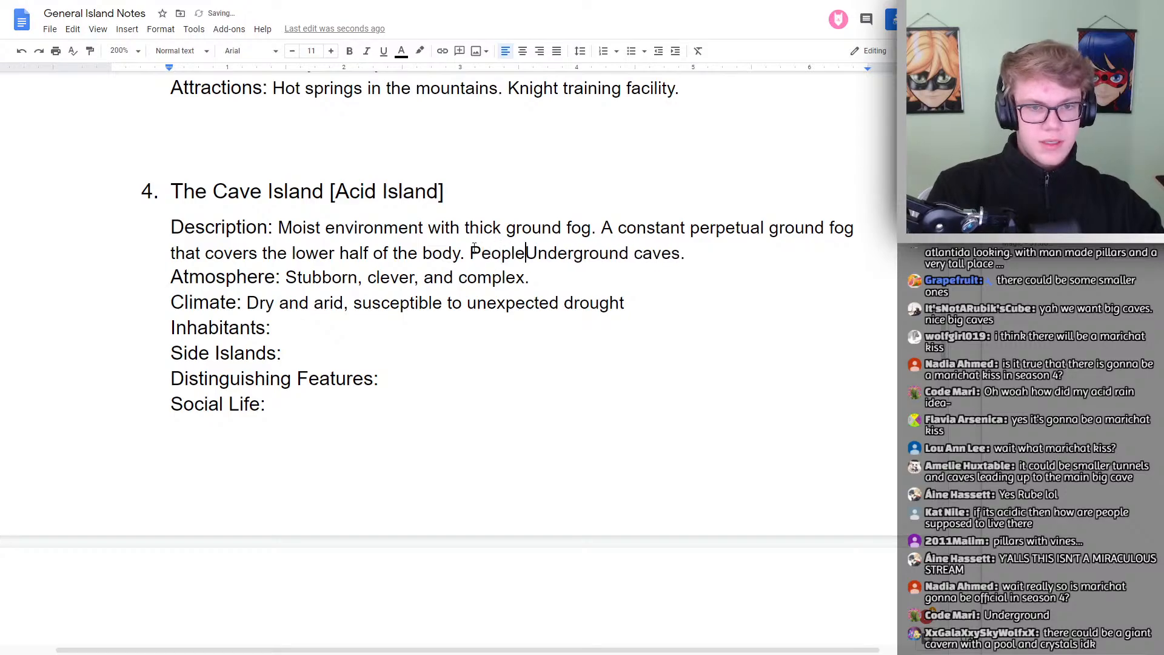
{"action": "key", "text": "Delete"}
{"action": "type", "text": "U"}
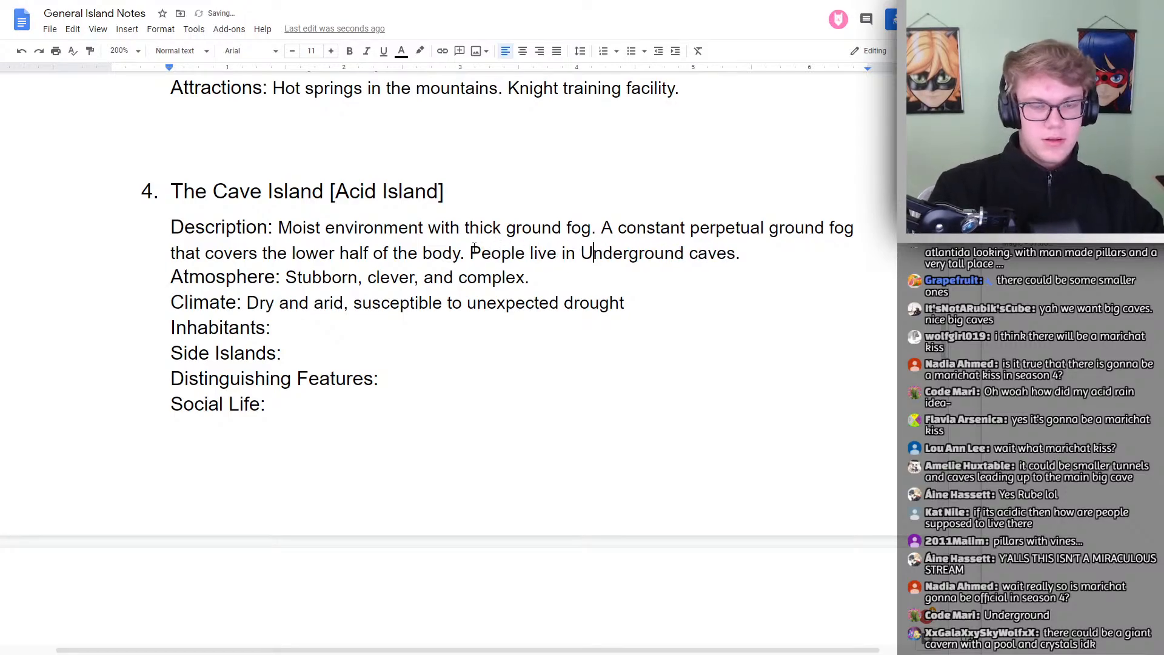
{"action": "key", "text": "BackSpace"}
{"action": "type", "text": "u"}
{"action": "key", "text": "Left"}
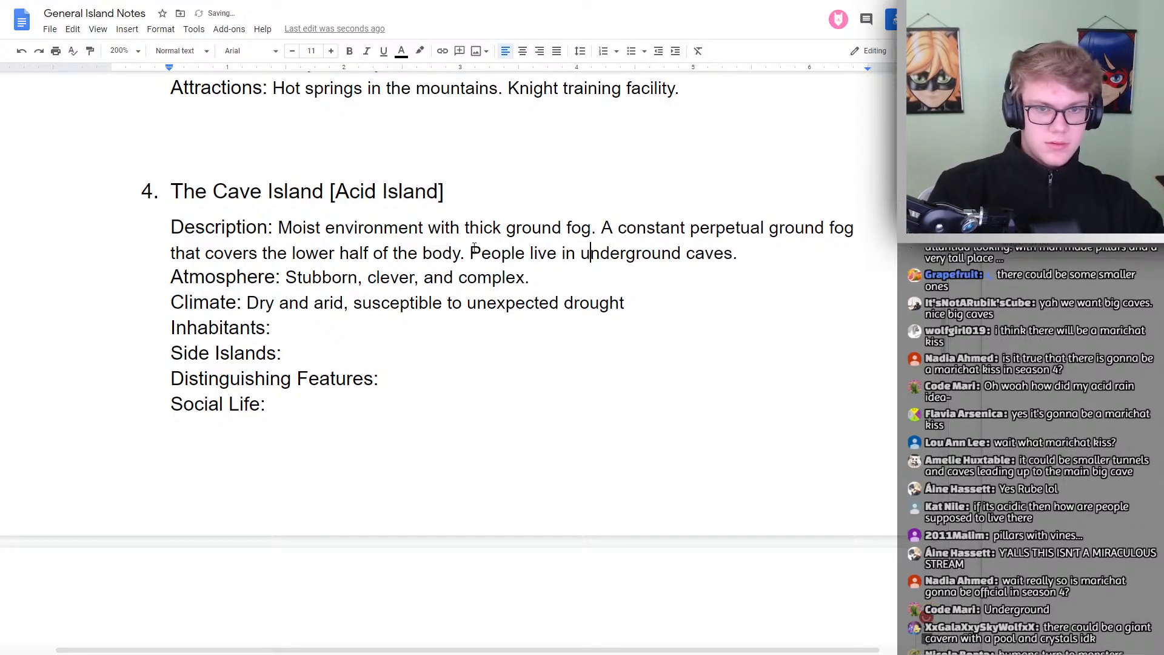
{"action": "type", "text": "large"}
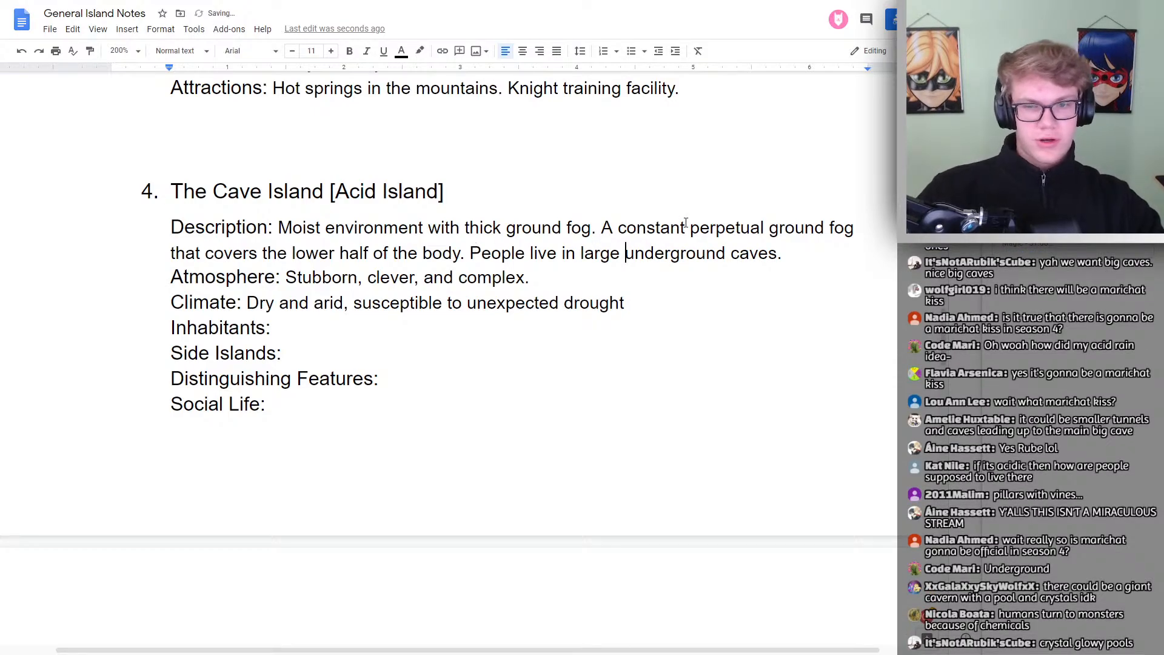
Add the sentence "Crystals on the ceiling of the caves that extend past the clouds." to the end of the Cave Island Description
{"action": "left_click", "coordinate": [793, 254]}
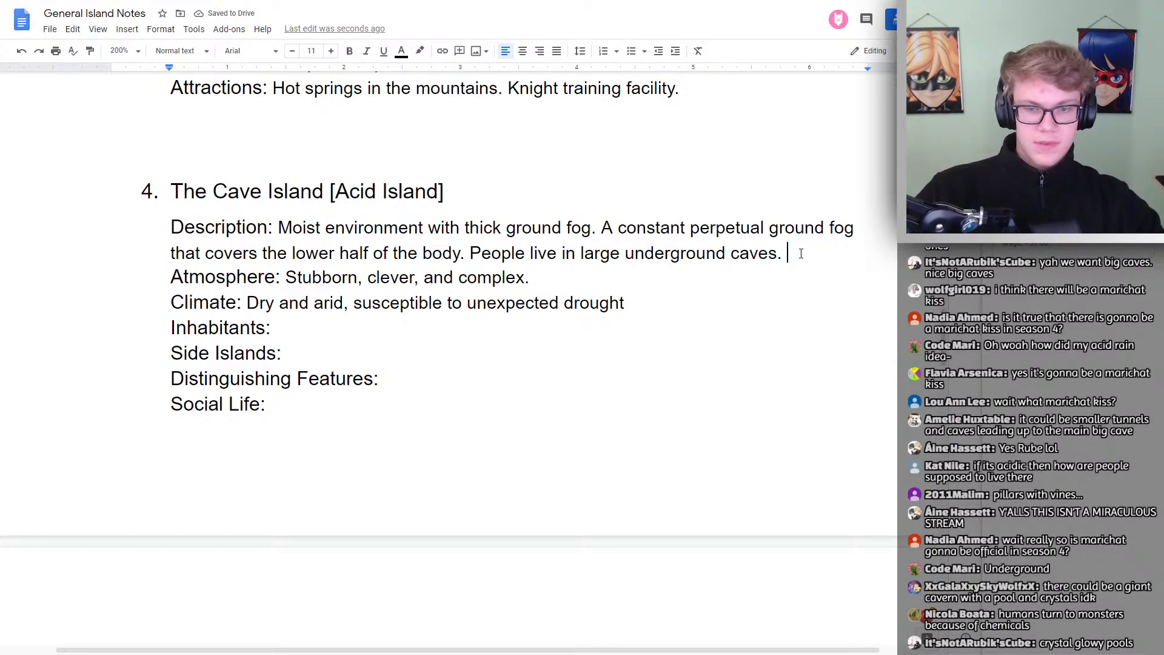
{"action": "type", "text": "Crystals"}
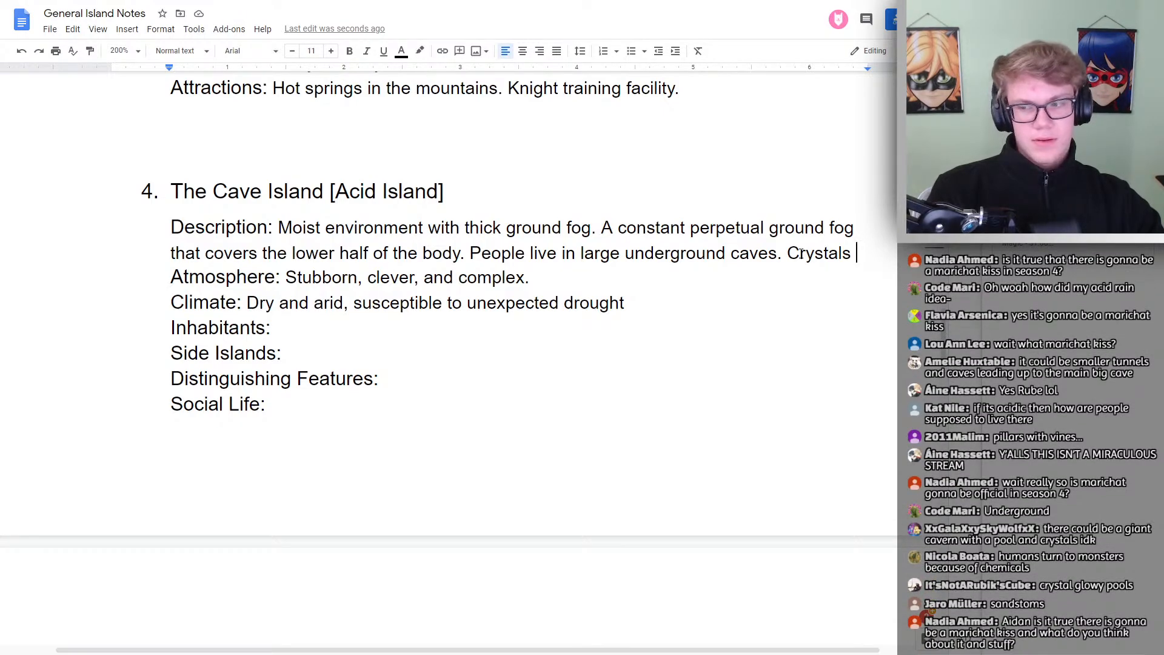
{"action": "type", "text": "on the ceil"}
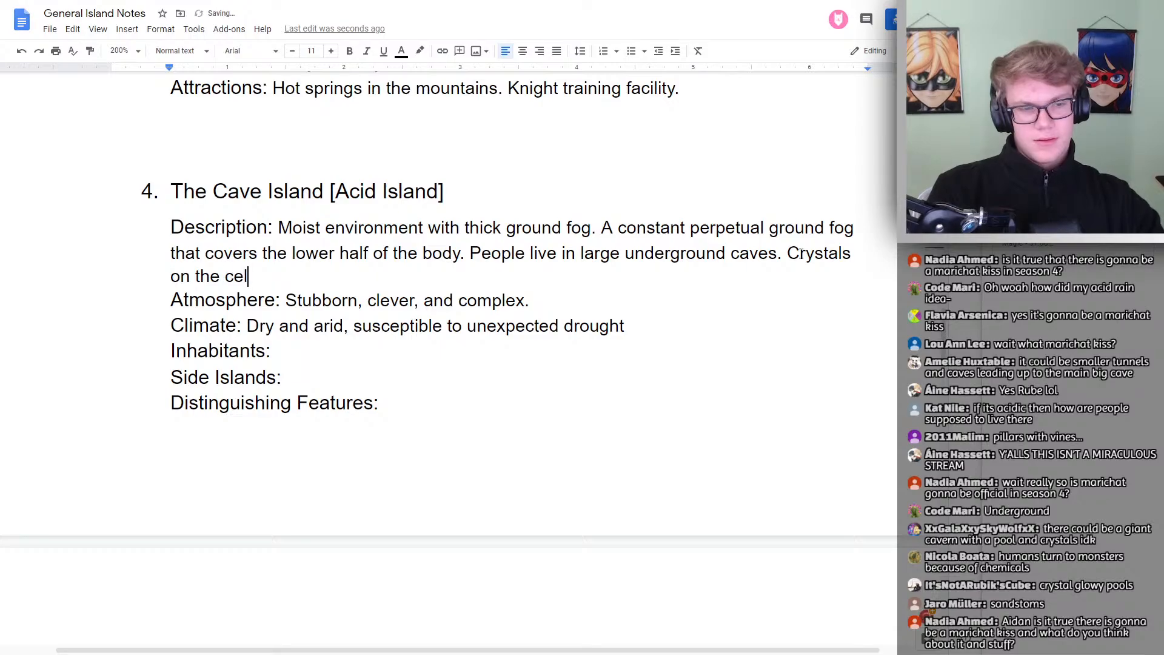
{"action": "type", "text": "ing and"}
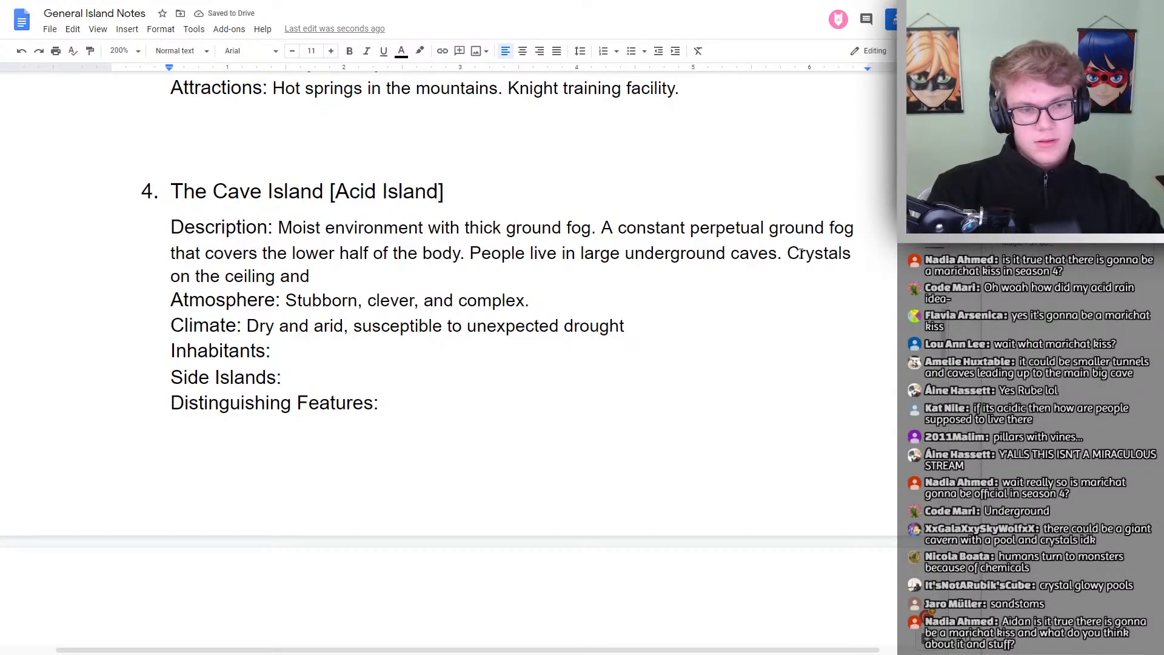
{"action": "key", "text": "BackSpace"}
{"action": "key", "text": "BackSpace"}
{"action": "key", "text": "BackSpace"}
{"action": "key", "text": "BackSpace"}
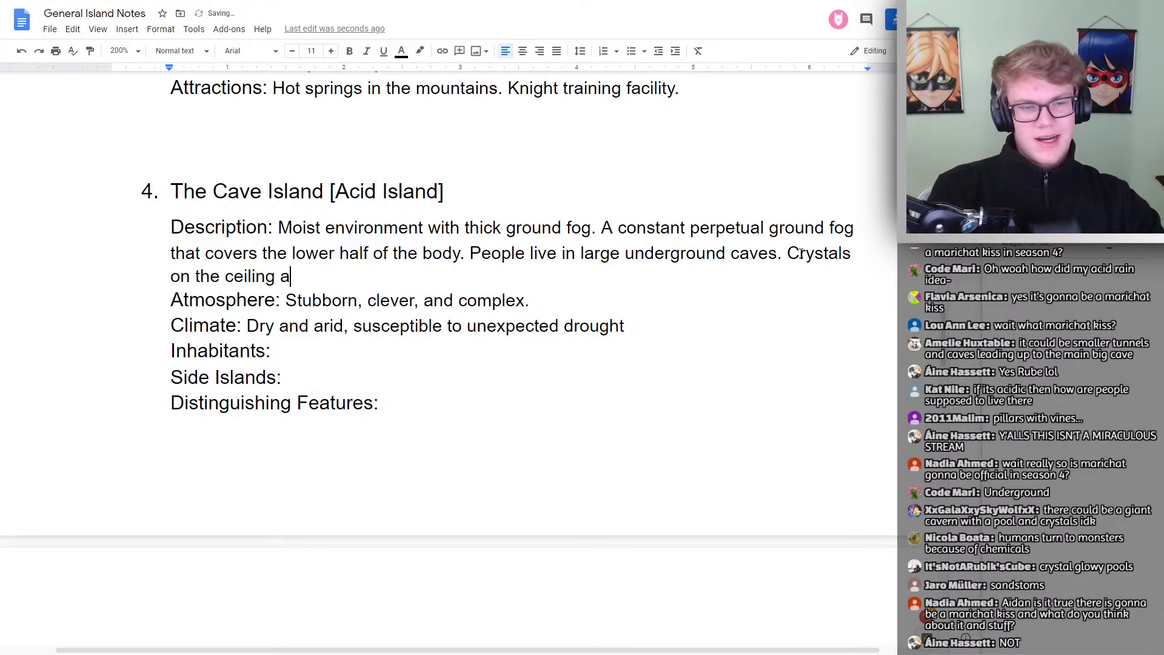
{"action": "type", "text": "of hte c"}
{"action": "key", "text": "BackSpace"}
{"action": "key", "text": "BackSpace"}
{"action": "key", "text": "BackSpace"}
{"action": "key", "text": "BackSpace"}
{"action": "key", "text": "BackSpace"}
{"action": "type", "text": "the cavbe"}
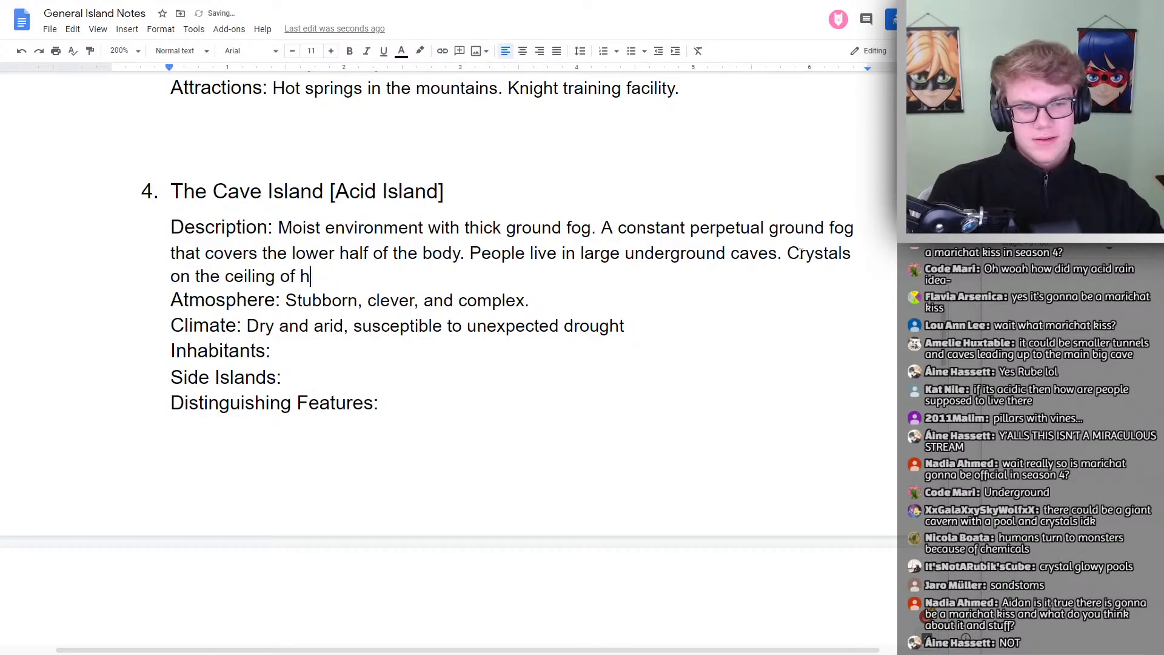
{"action": "key", "text": "BackSpace"}
{"action": "type", "text": "es "}
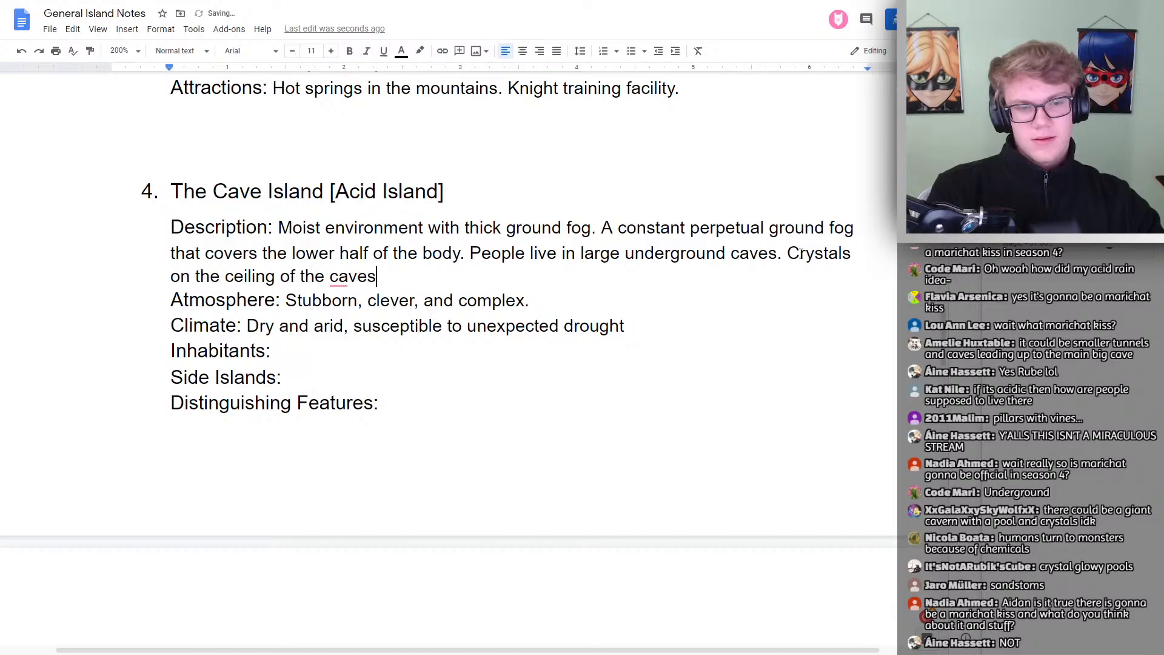
{"action": "type", "text": "that "}
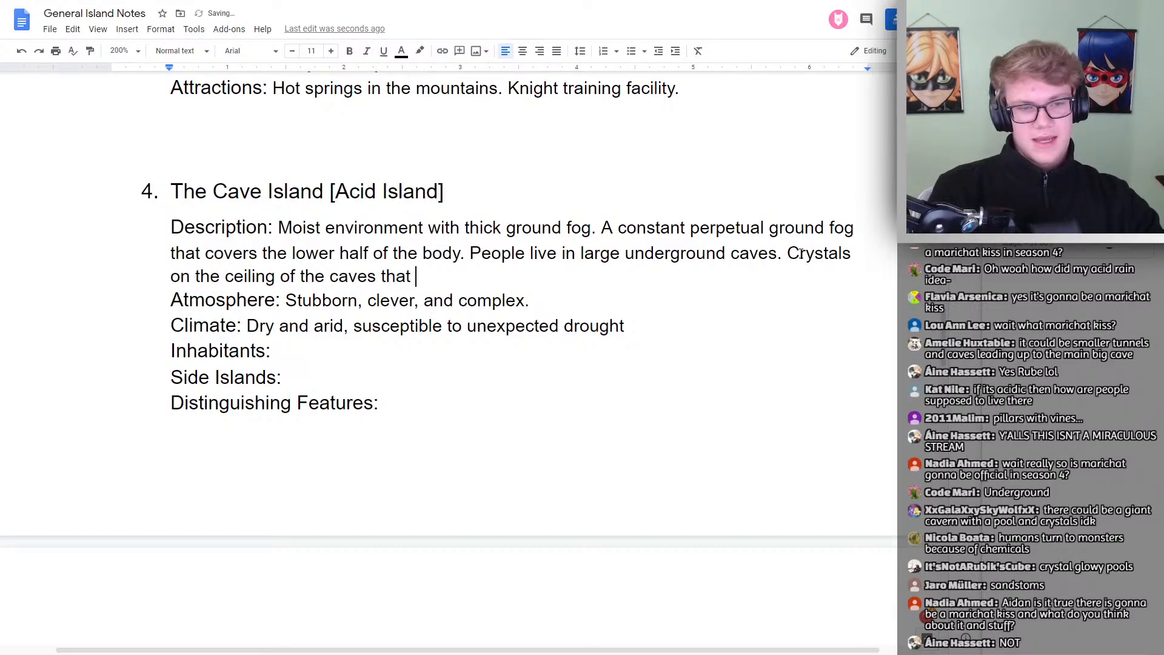
{"action": "type", "text": "extend p"}
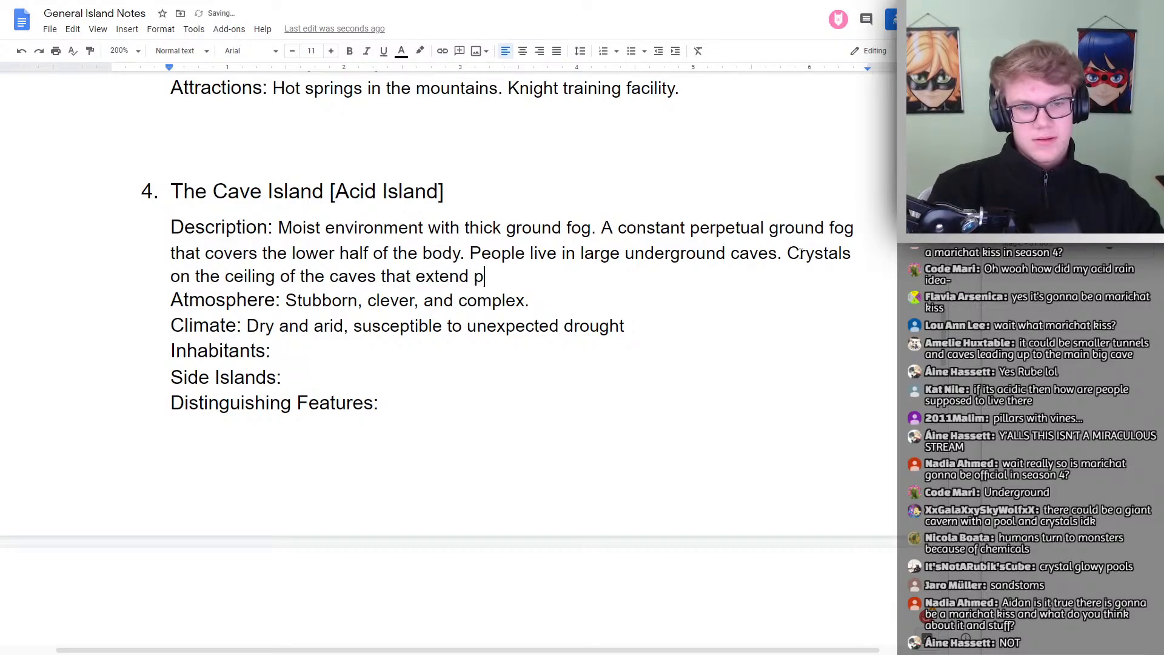
{"action": "type", "text": "ast the cluods. "}
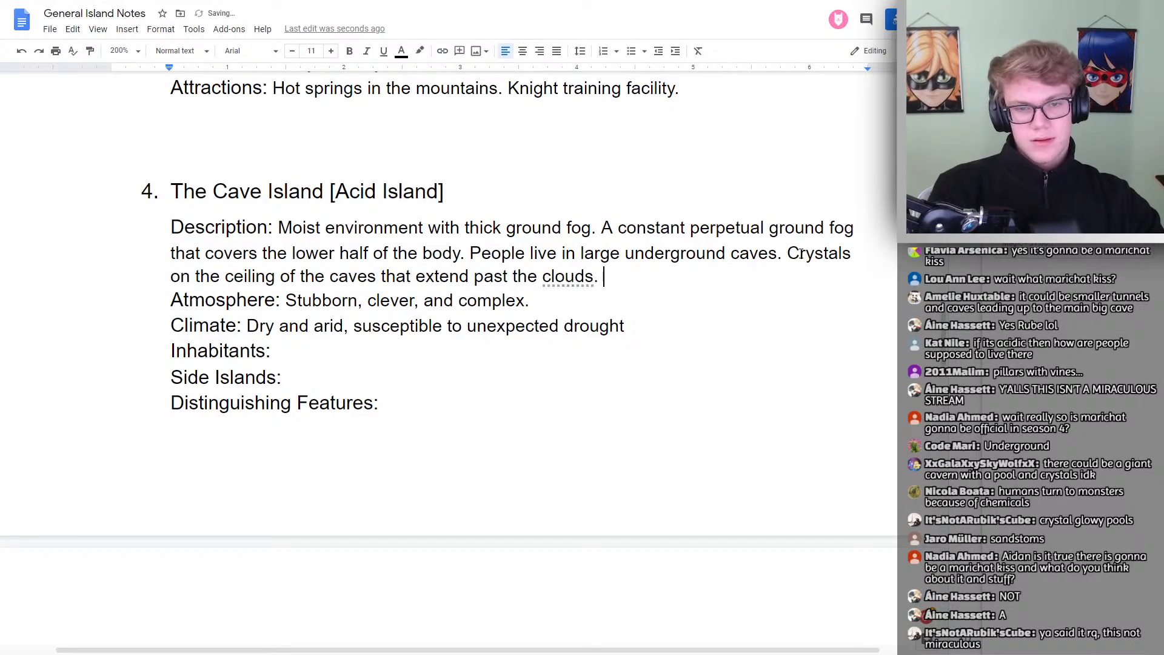
Continue the Description with "Allows for sunlight to travel to the inside of the caves."
{"action": "type", "text": "All"}
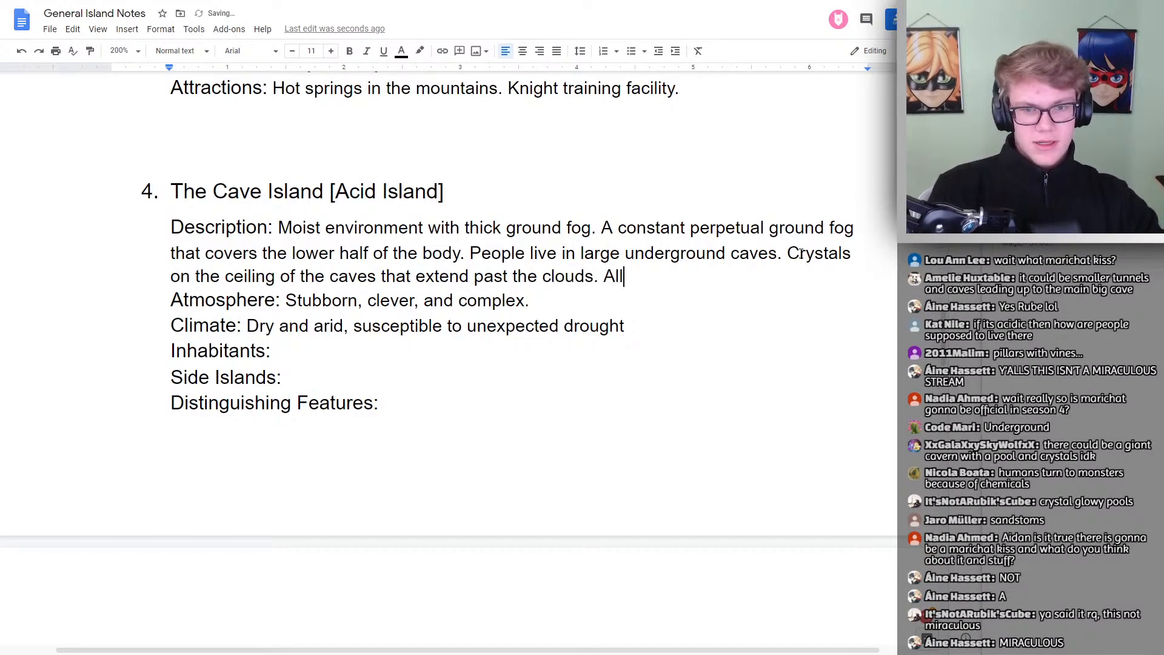
{"action": "type", "text": "ows for sunlight to g"}
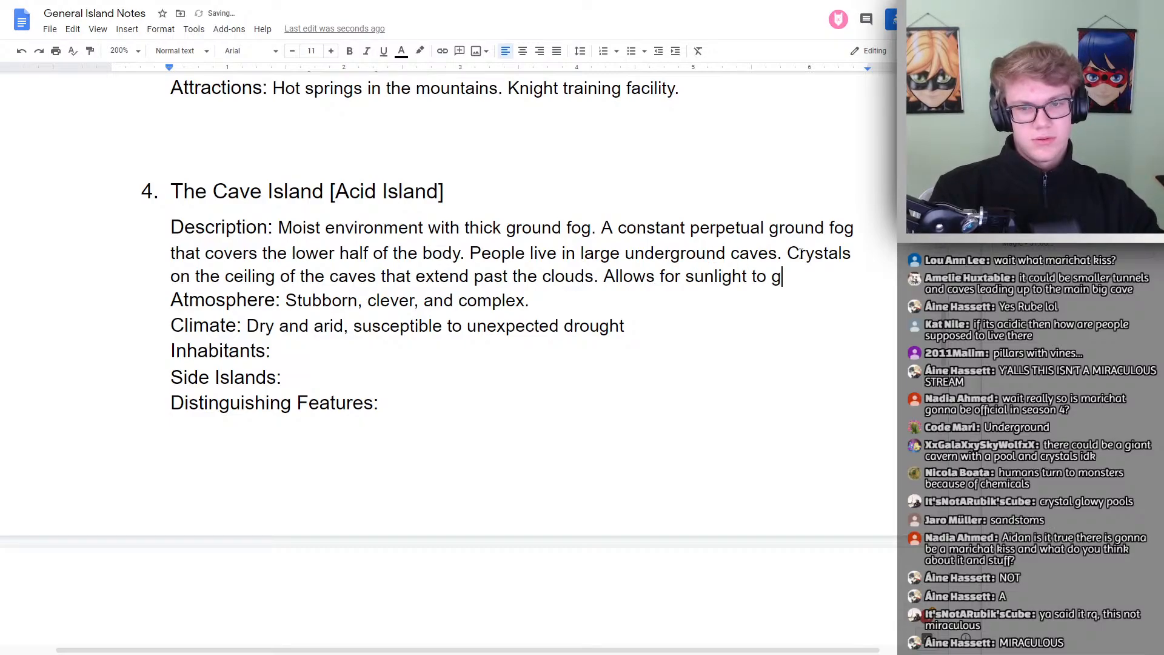
{"action": "key", "text": "BackSpace"}
{"action": "type", "text": "travbe"}
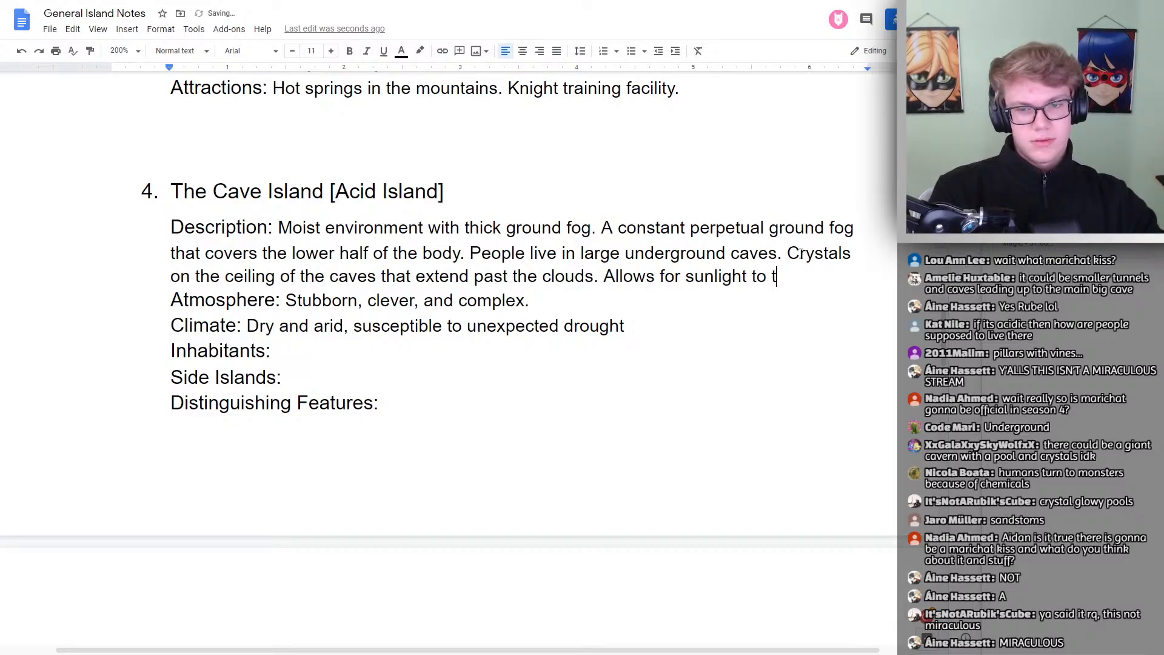
{"action": "key", "text": "BackSpace"}
{"action": "key", "text": "BackSpace"}
{"action": "type", "text": "el "}
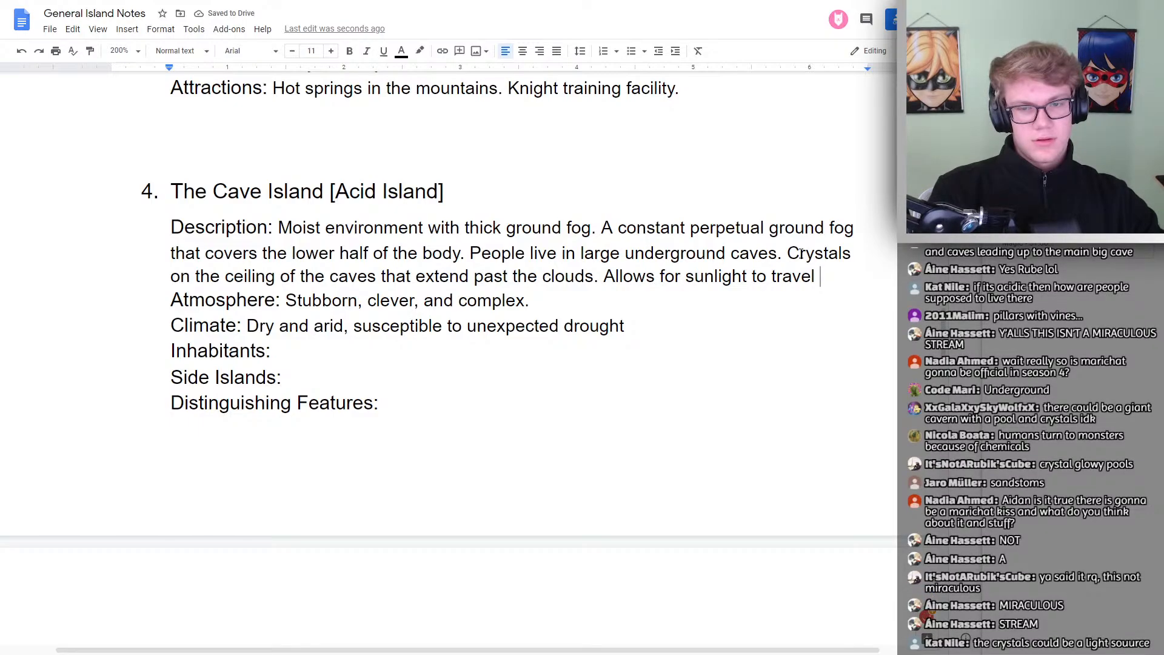
{"action": "type", "text": "to "}
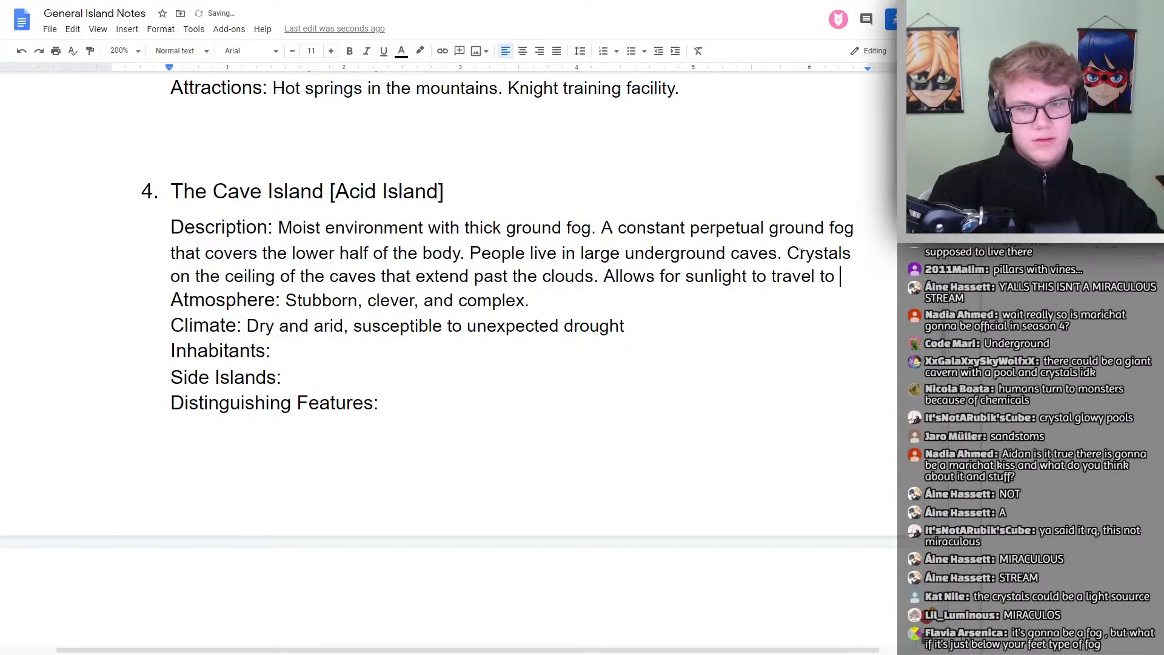
{"action": "type", "text": "the insid"}
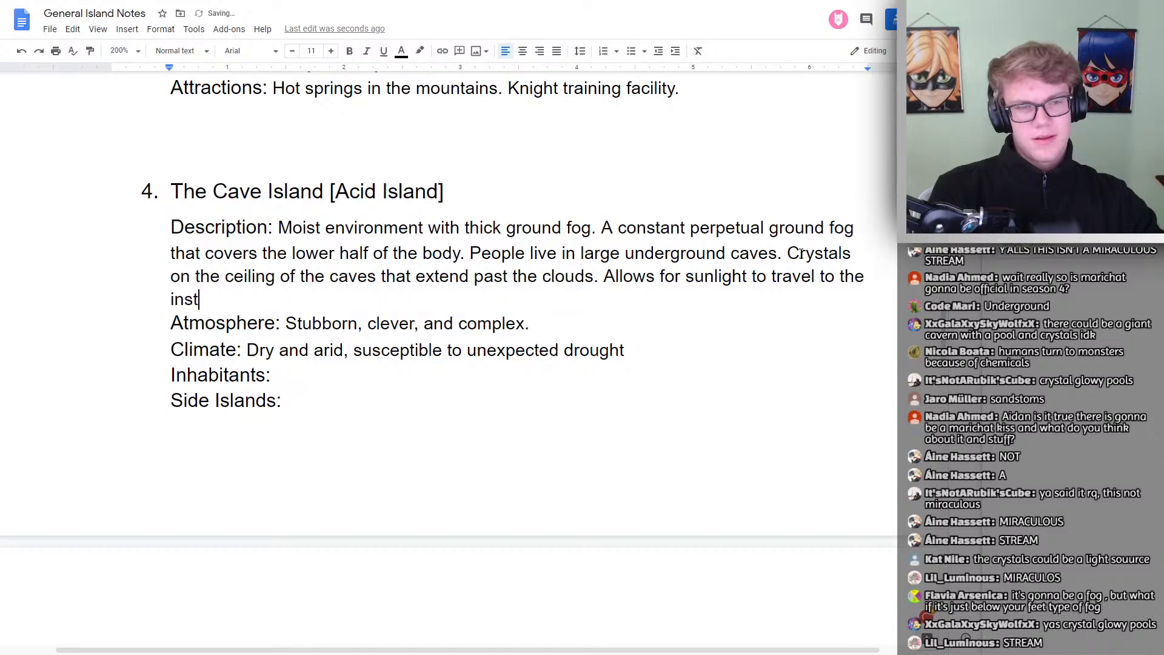
{"action": "type", "text": "e of the save"}
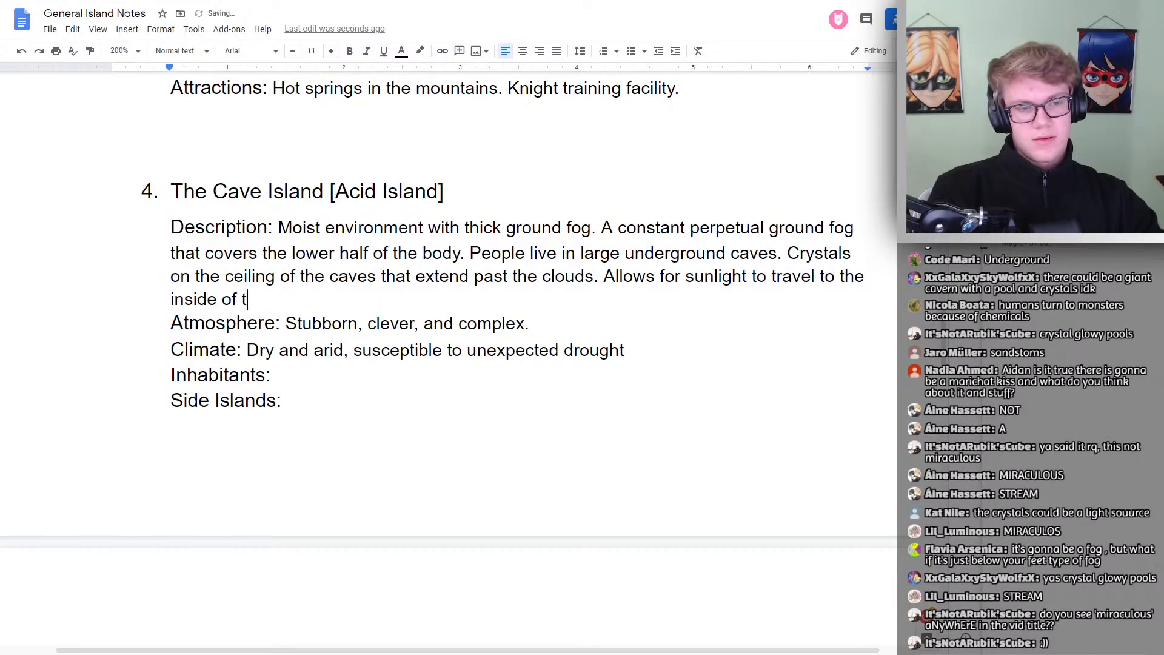
{"action": "key", "text": "BackSpace"}
{"action": "key", "text": "BackSpace"}
{"action": "key", "text": "BackSpace"}
{"action": "key", "text": "BackSpace"}
{"action": "type", "text": "caves."}
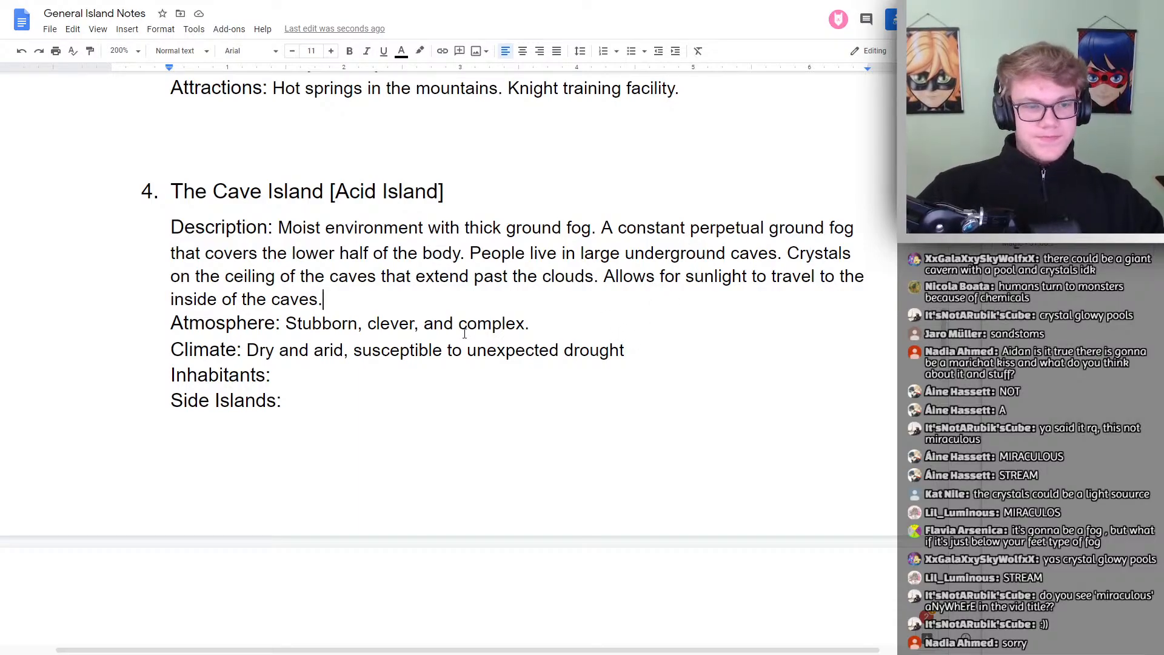
{"action": "left_click", "coordinate": [567, 328]}
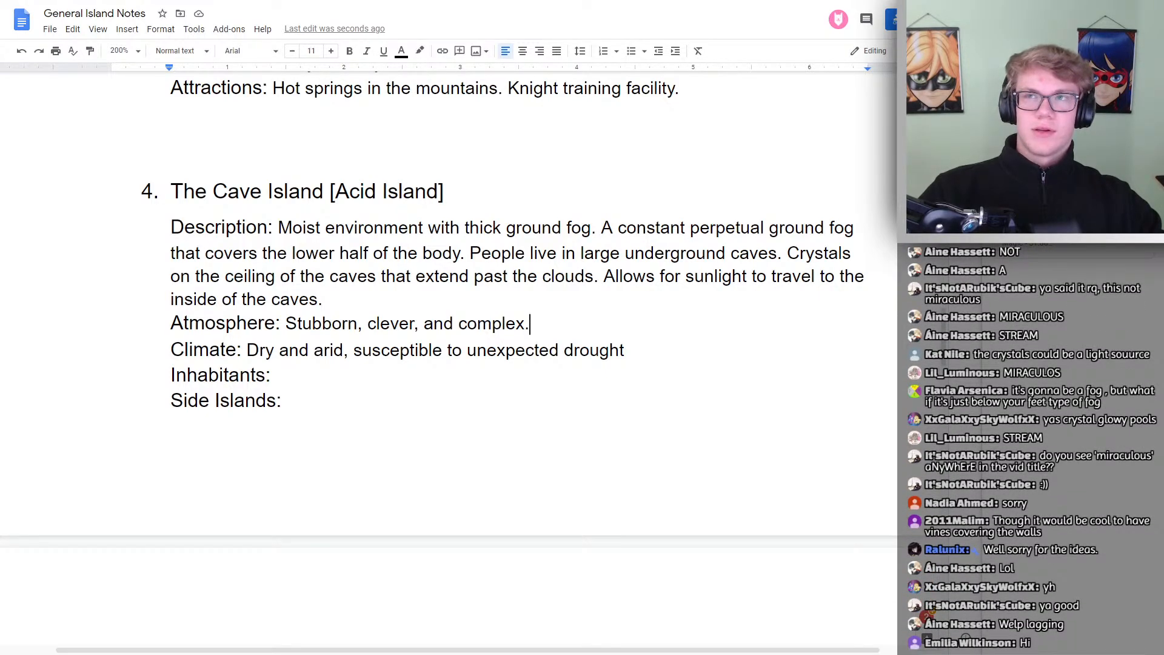
{"action": "double_click", "coordinate": [531, 297]}
{"action": "left_click", "coordinate": [504, 301]}
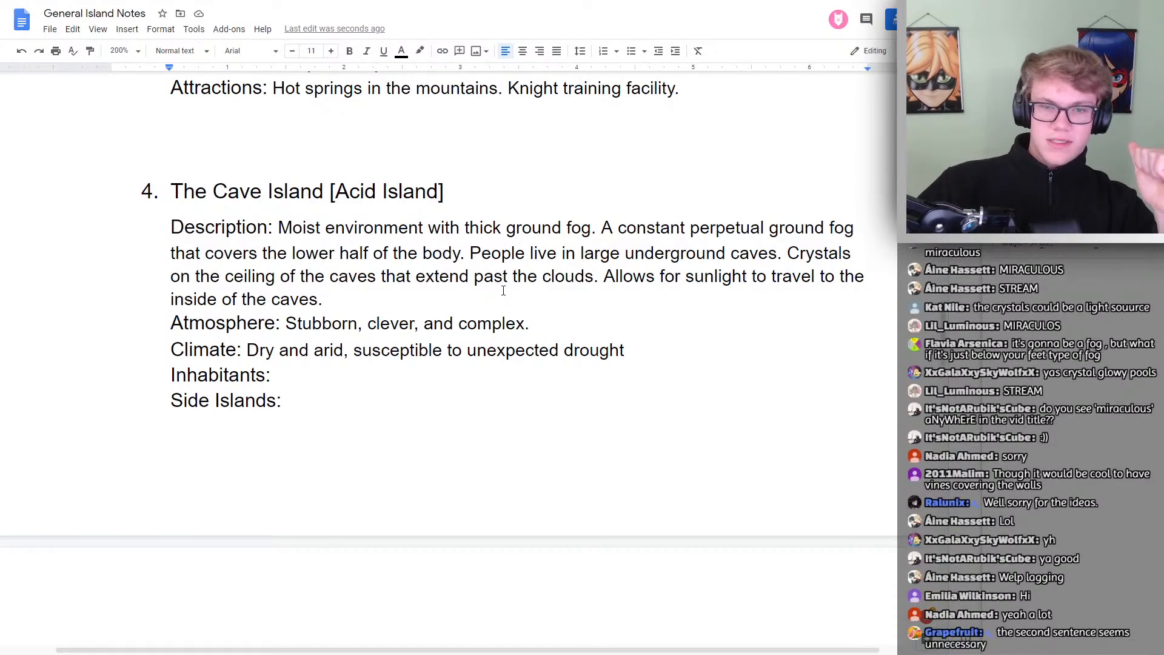
Delete the sentence "A constant perpetual ground fog that covers the lower half of the body." from the Cave Island Description
{"action": "left_click", "coordinate": [602, 226]}
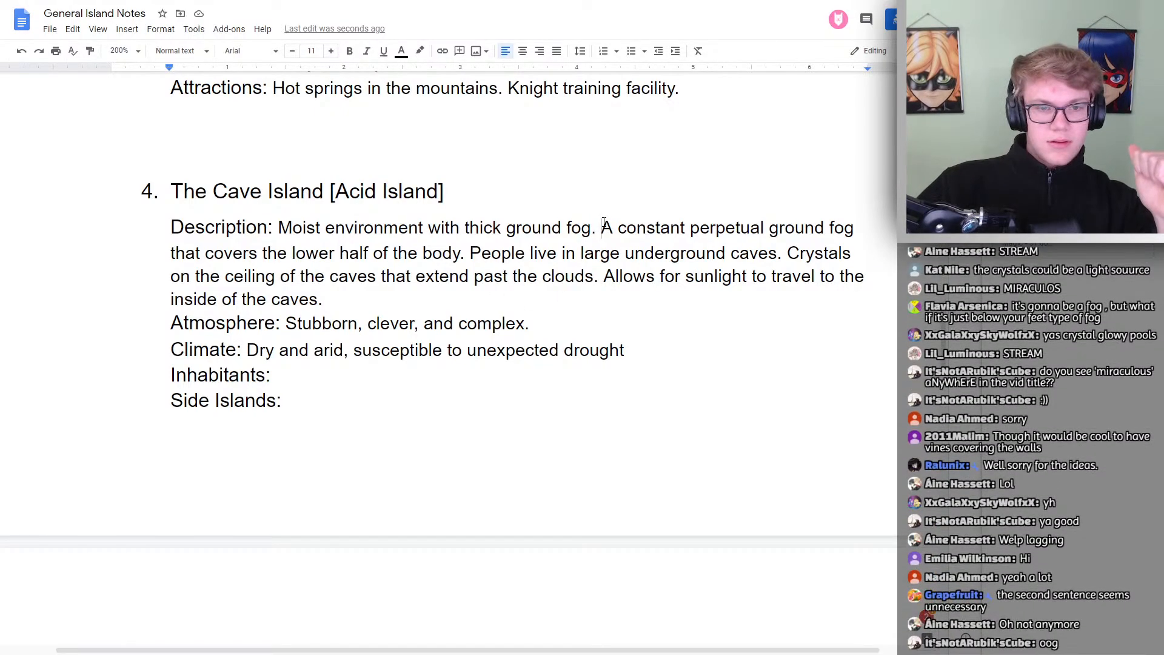
{"action": "left_click_drag", "start_coordinate": [603, 227], "coordinate": [465, 252]}
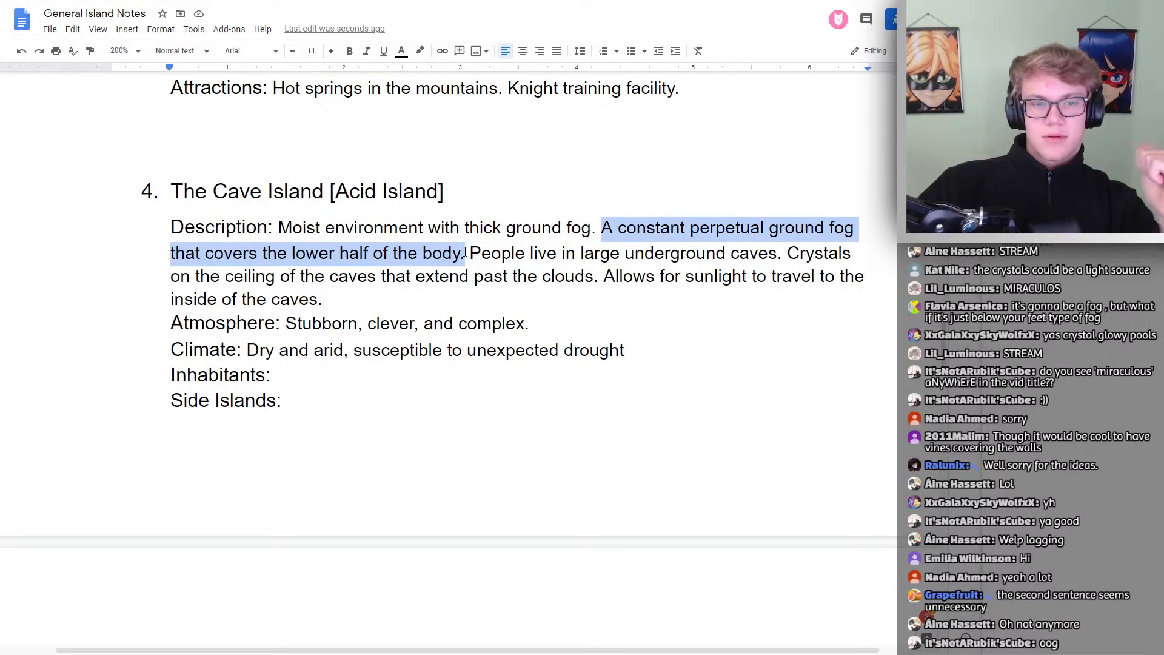
{"action": "left_click_drag", "start_coordinate": [299, 226], "coordinate": [562, 228]}
{"action": "left_click_drag", "start_coordinate": [465, 253], "coordinate": [601, 226]}
{"action": "key", "text": "BackSpace"}
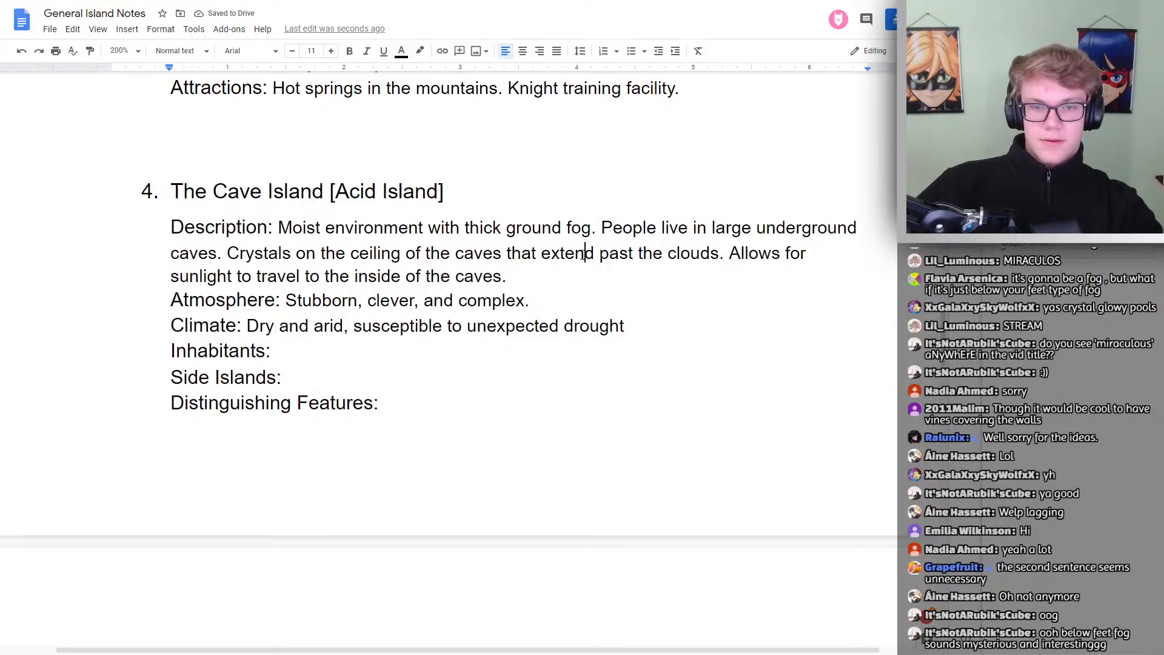
Append "Lots of greenery inside the caves due to the light from the crystals." to the Cave Island Description
{"action": "key", "text": "End"}
{"action": "left_click", "coordinate": [576, 279]}
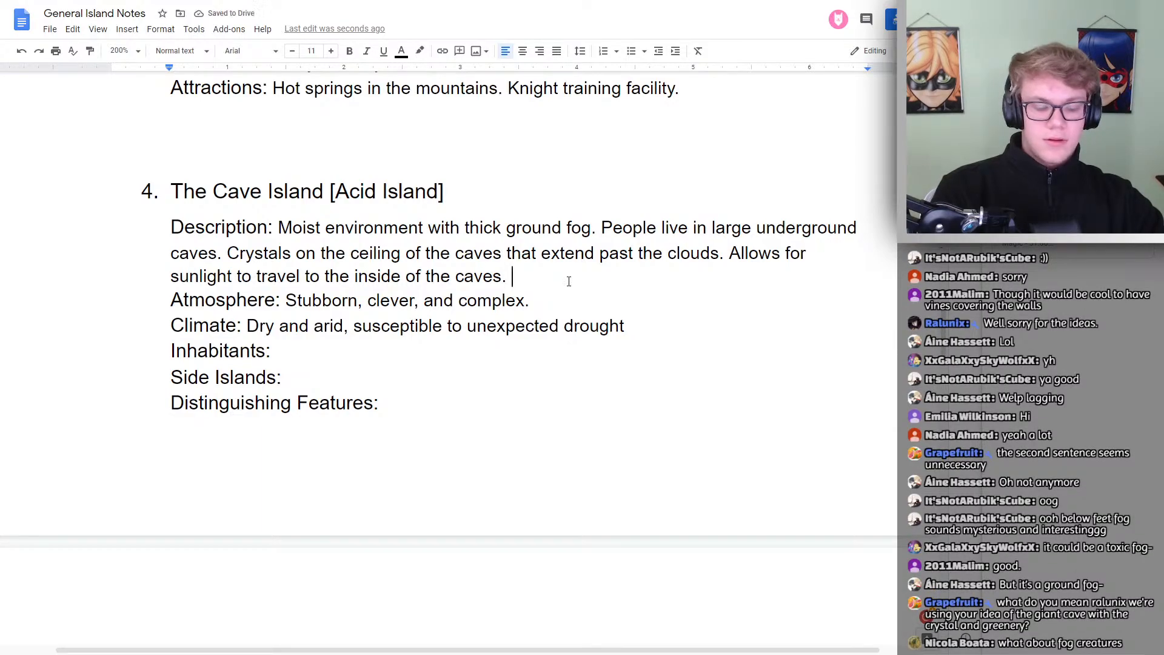
{"action": "type", "text": "Lots of "}
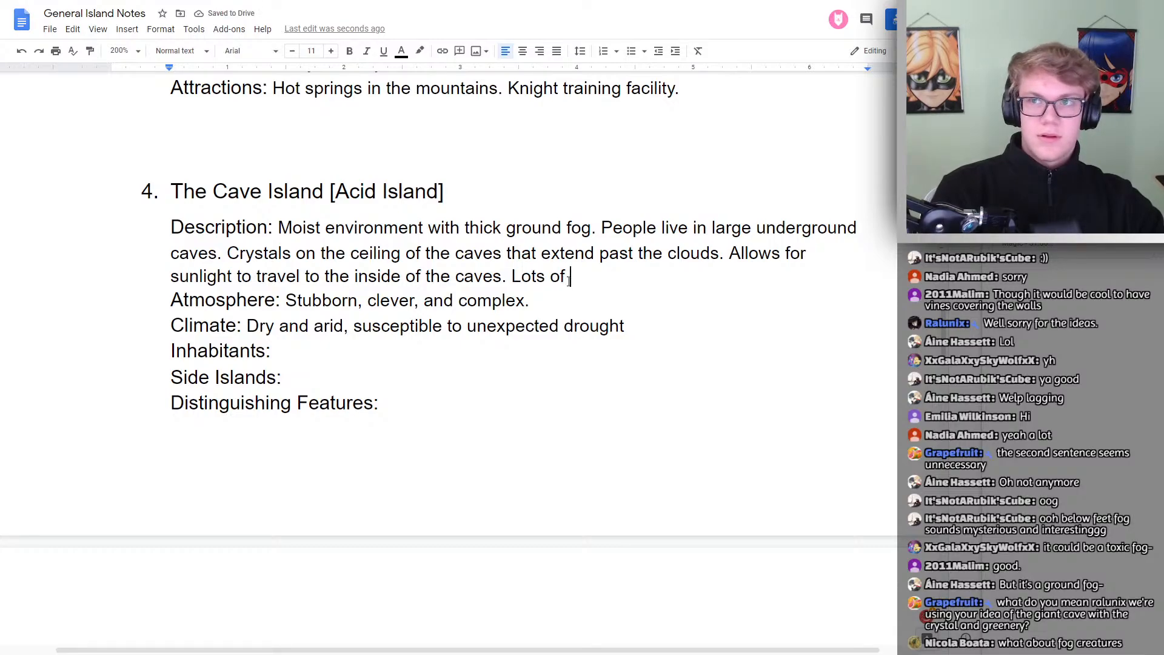
{"action": "type", "text": "greenery"}
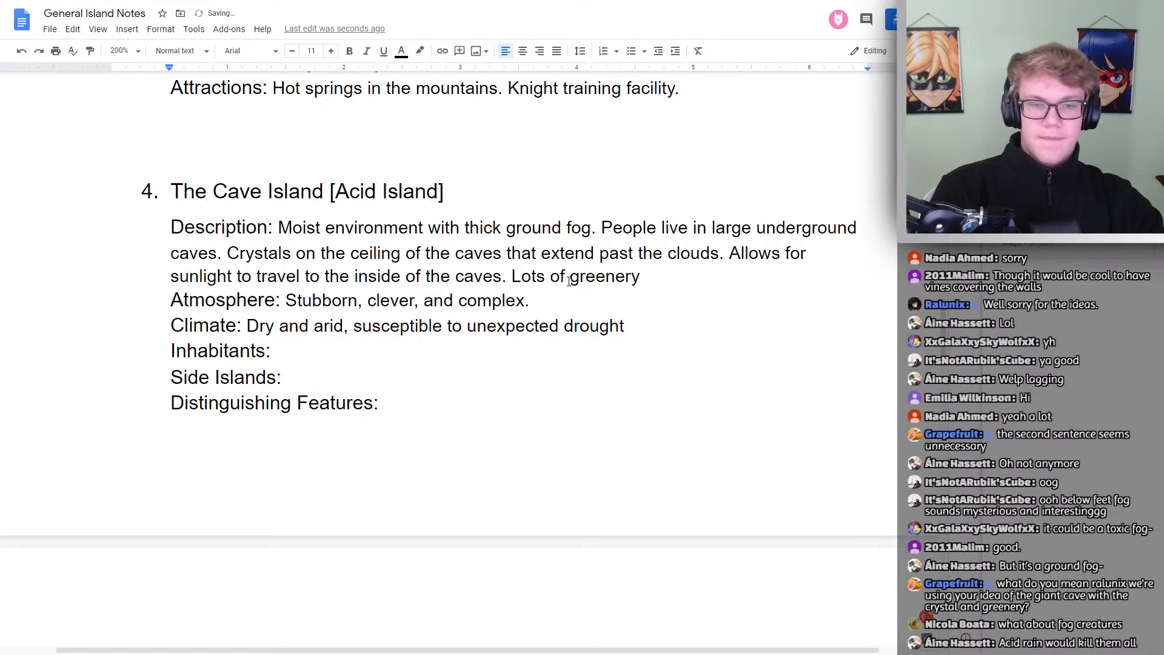
{"action": "type", "text": " inside the ca"}
{"action": "key", "text": "BackSpace"}
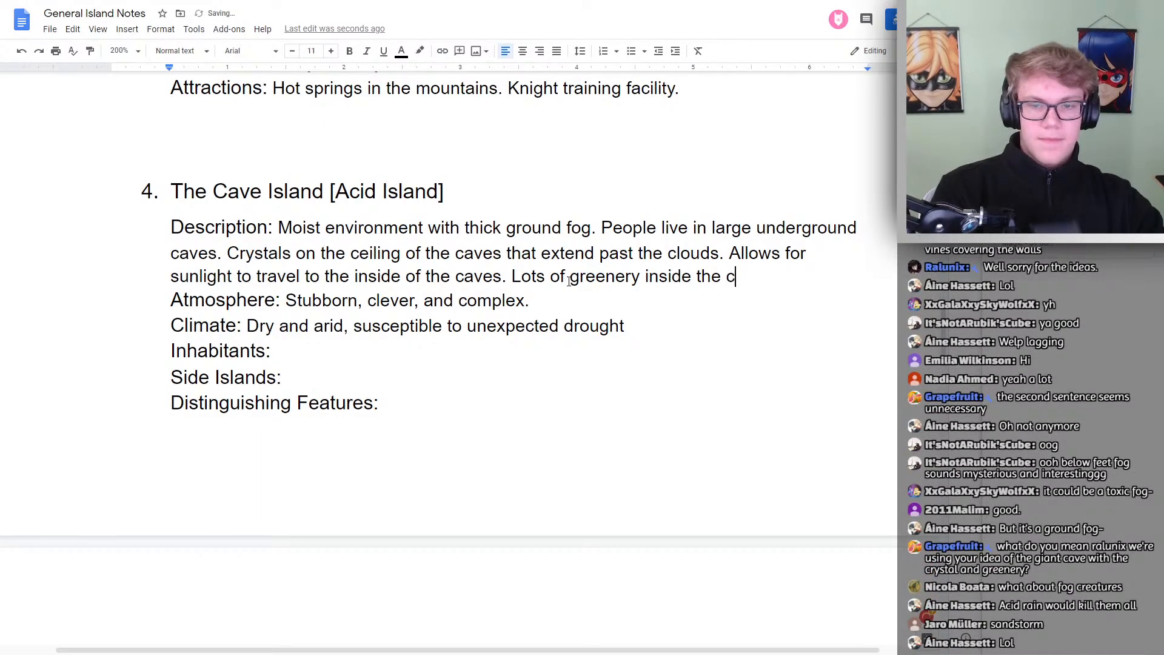
{"action": "type", "text": "aves tu"}
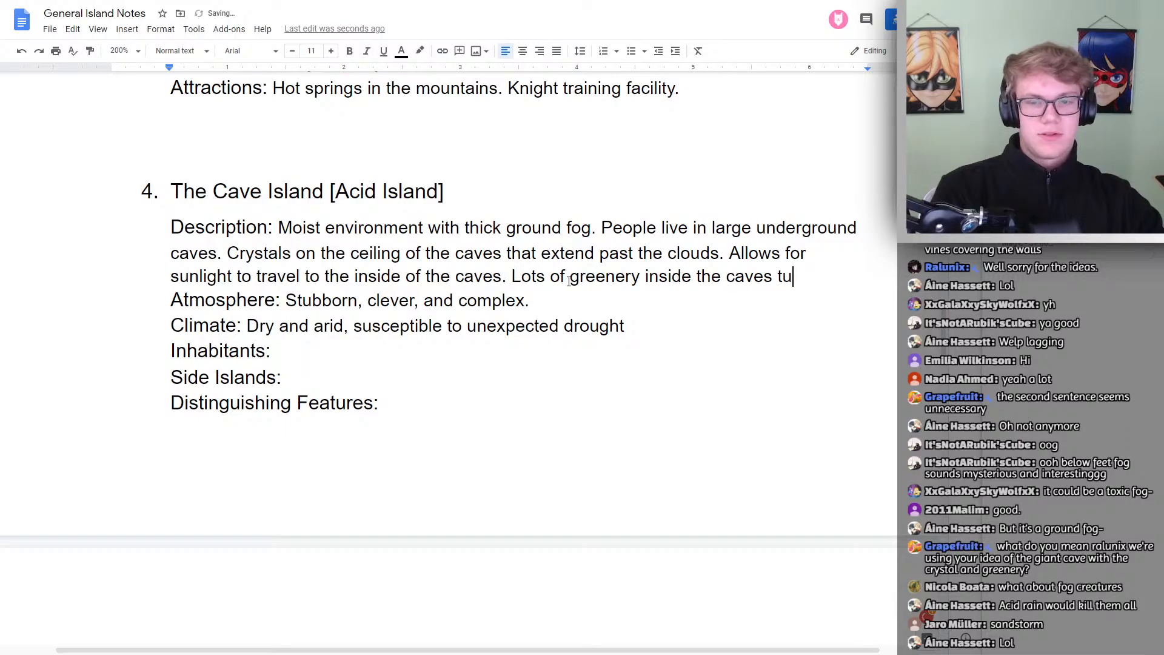
{"action": "key", "text": "BackSpace"}
{"action": "key", "text": "BackSpace"}
{"action": "type", "text": "due to the light "}
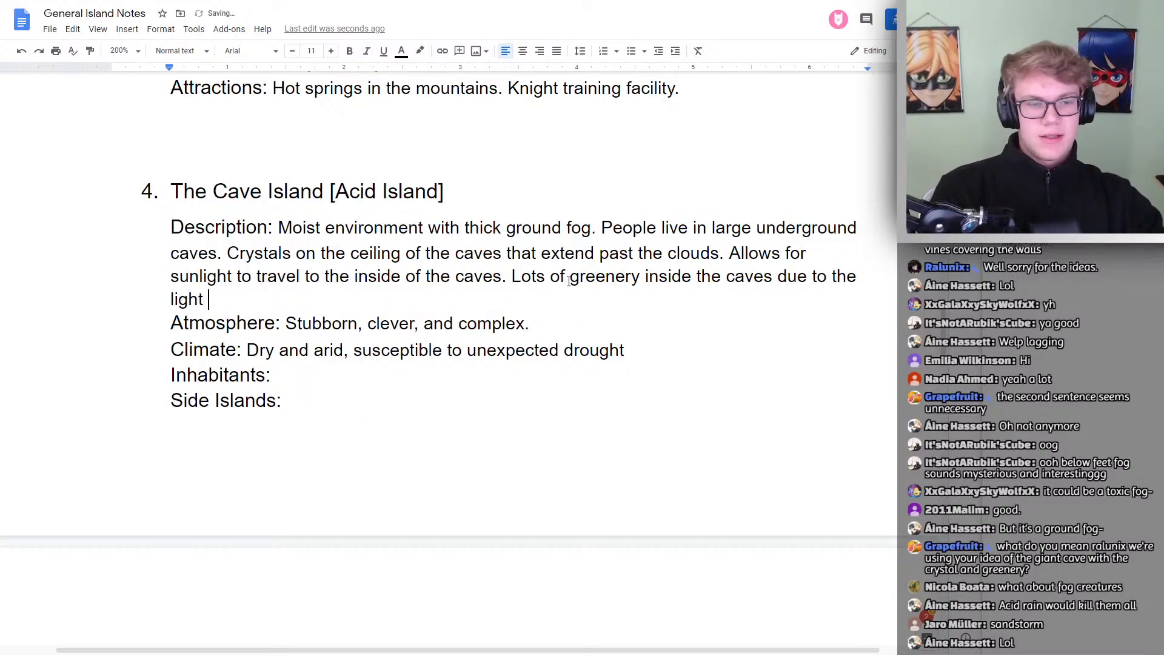
{"action": "type", "text": "from "}
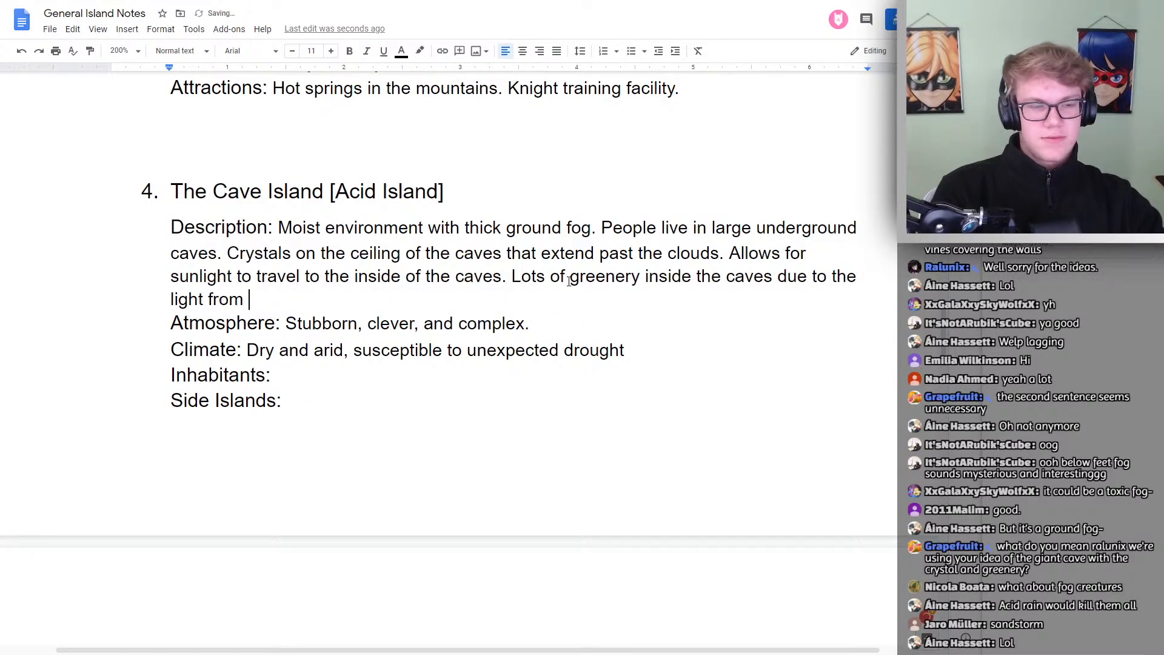
{"action": "type", "text": "the crystals."}
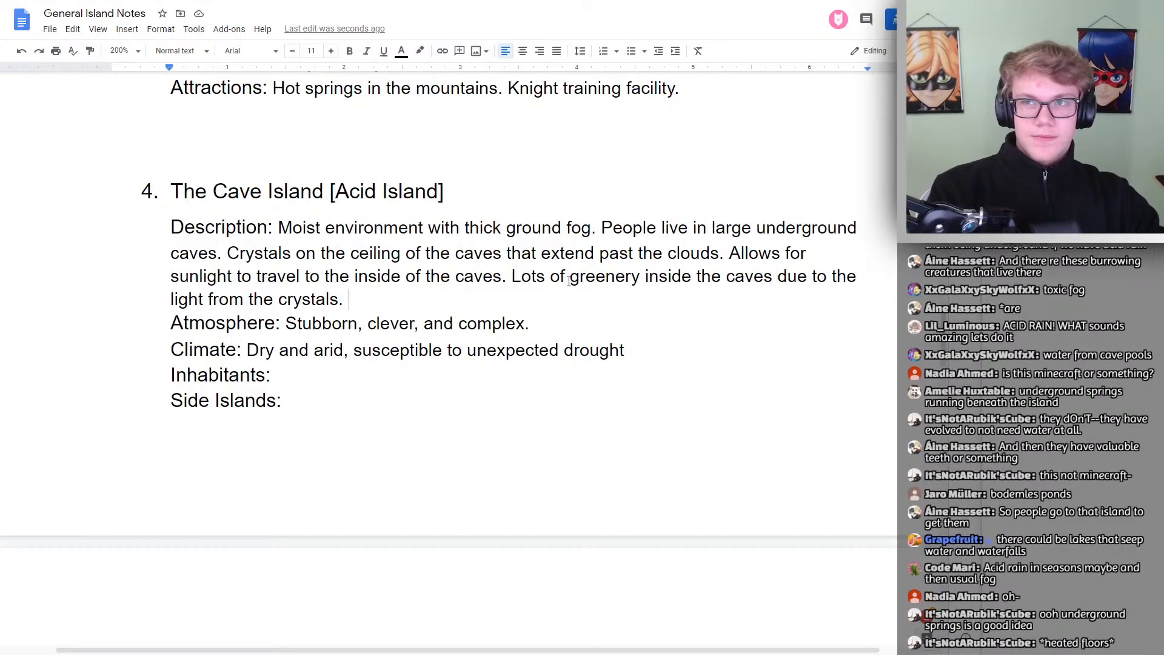
Review the Mountain Island entry above for comparison and return to the Cave Island entry
{"action": "scroll", "coordinate": [570, 280], "scroll_direction": "up", "scroll_amount": 12}
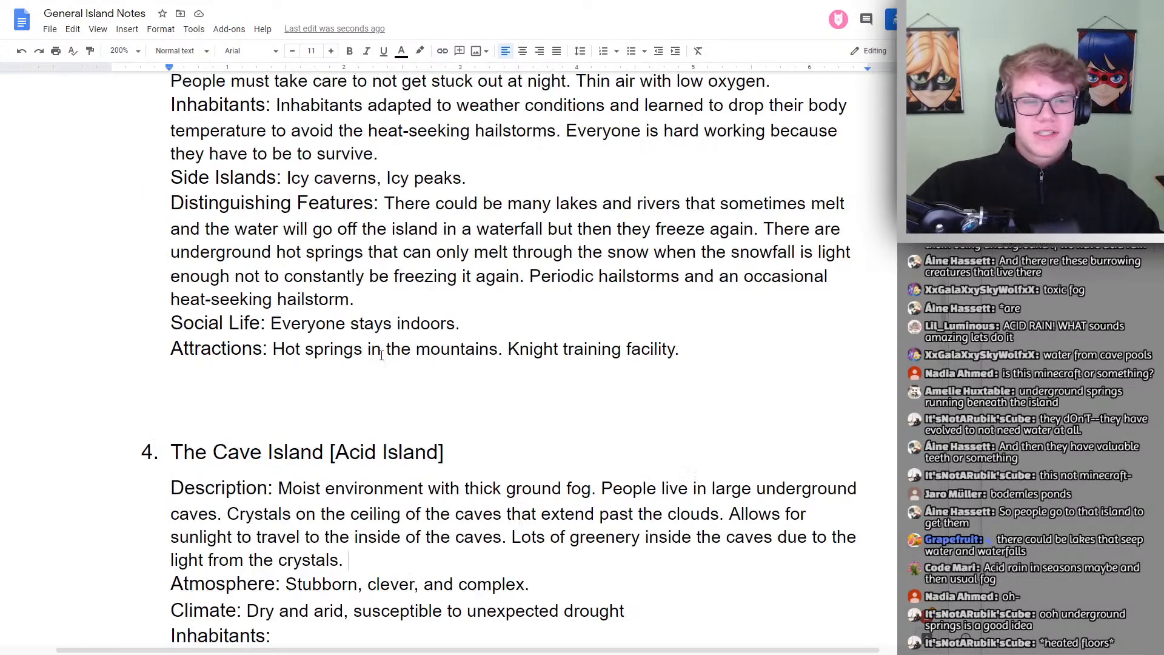
{"action": "scroll", "coordinate": [345, 400], "scroll_direction": "down", "scroll_amount": 1}
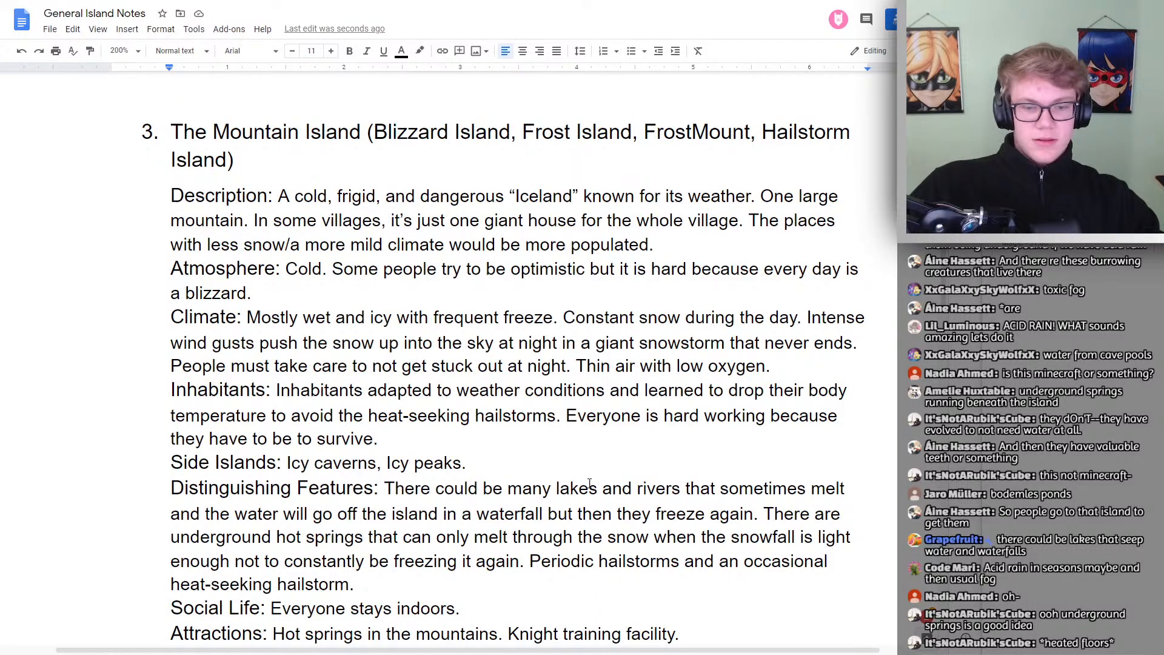
{"action": "scroll", "coordinate": [621, 488], "scroll_direction": "down", "scroll_amount": 1}
{"action": "left_click_drag", "start_coordinate": [169, 478], "coordinate": [364, 478]}
{"action": "left_click", "coordinate": [368, 477]}
{"action": "scroll", "coordinate": [507, 459], "scroll_direction": "down", "scroll_amount": 6}
{"action": "scroll", "coordinate": [507, 459], "scroll_direction": "down", "scroll_amount": 4}
{"action": "scroll", "coordinate": [540, 463], "scroll_direction": "up", "scroll_amount": 3}
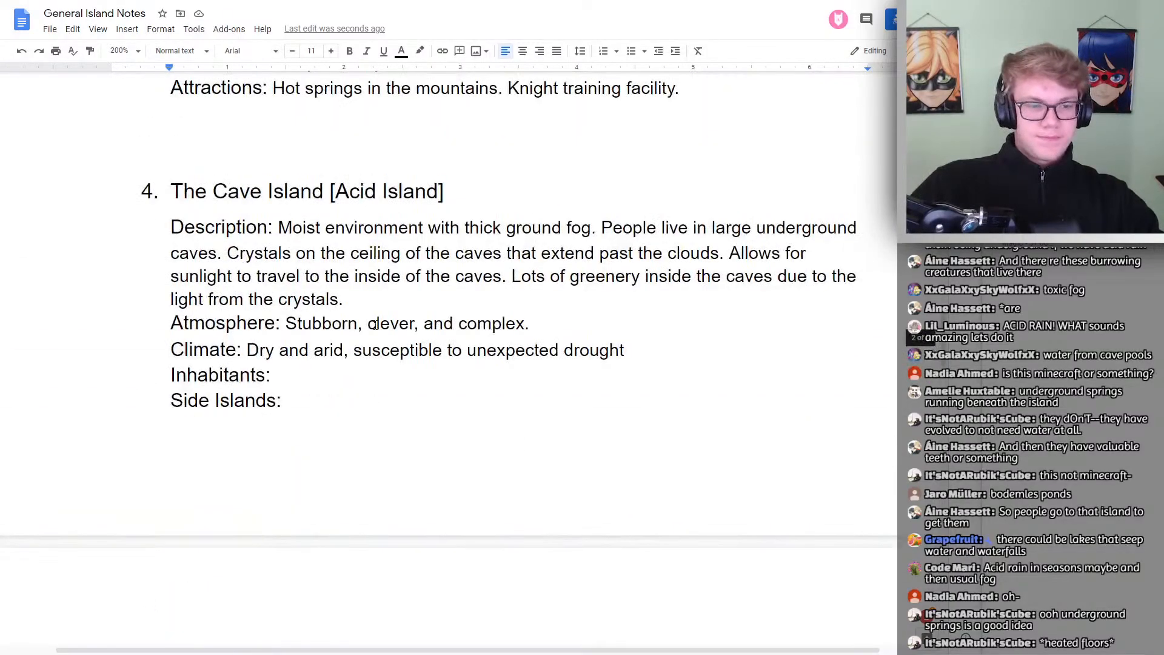
{"action": "scroll", "coordinate": [548, 323], "scroll_direction": "up", "scroll_amount": 2}
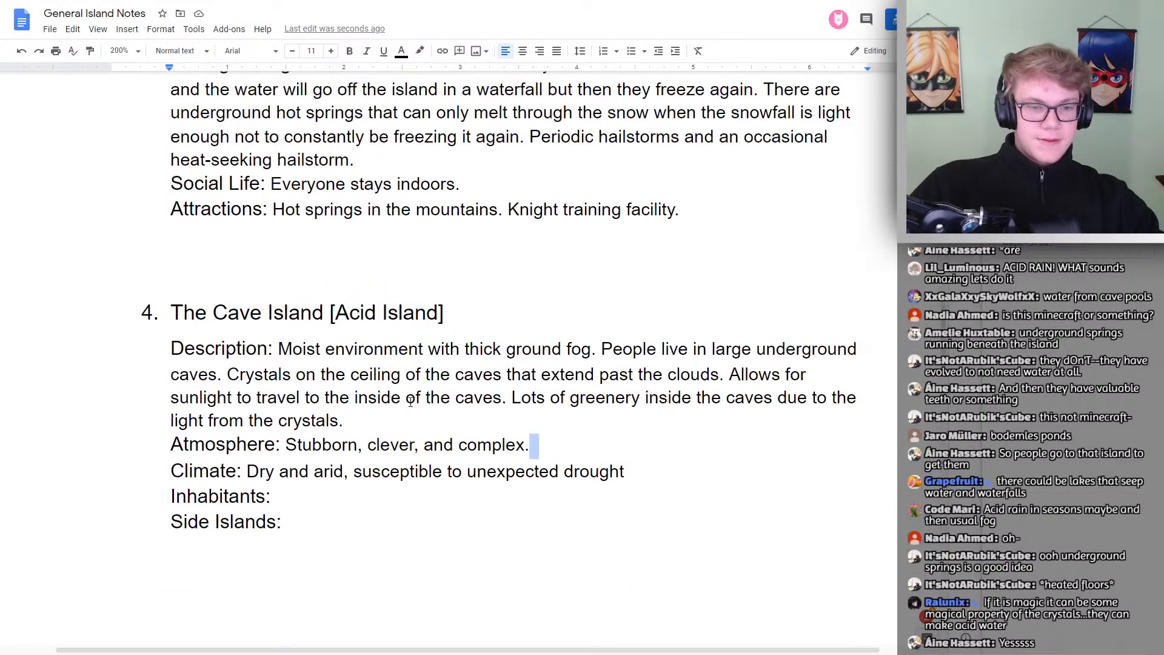
Append "The water fountain plant is abundant here." to the end of the Cave Island Description
{"action": "double_click", "coordinate": [365, 426]}
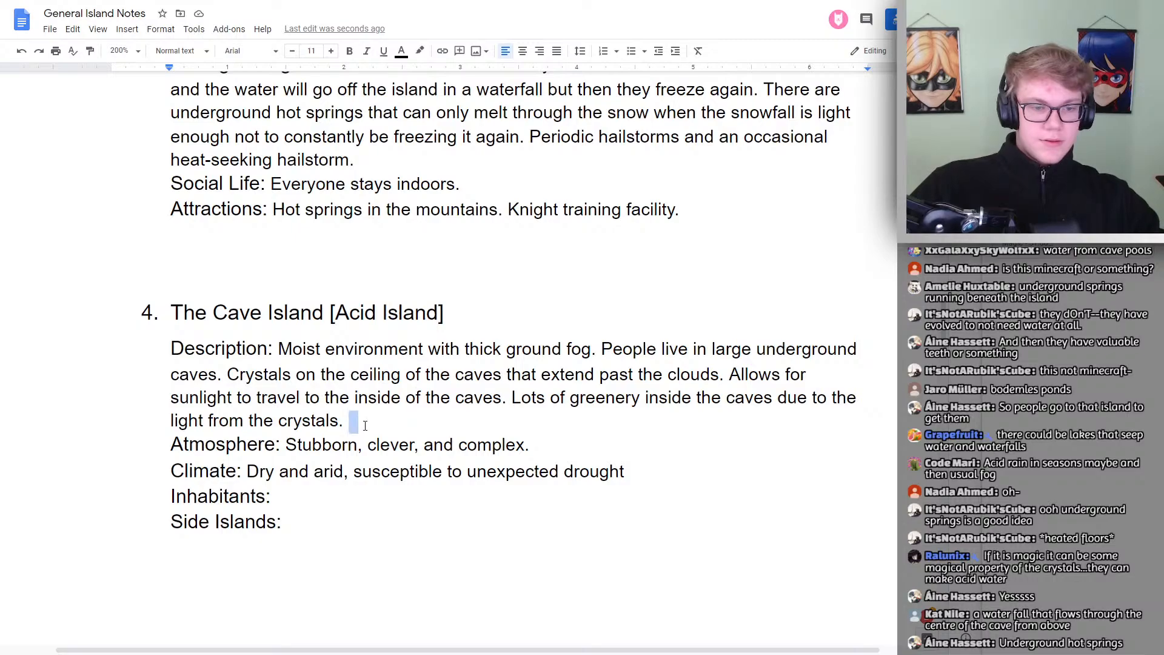
{"action": "key", "text": "BackSpace"}
{"action": "key", "text": "Return"}
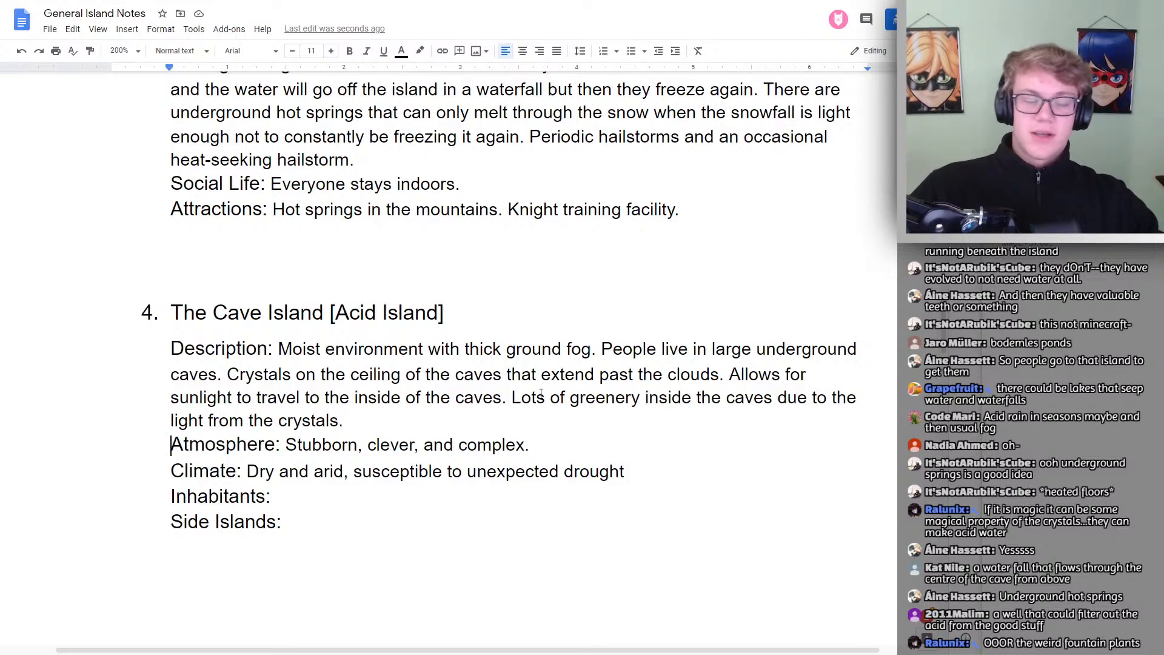
{"action": "double_click", "coordinate": [399, 422]}
{"action": "left_click", "coordinate": [400, 421]}
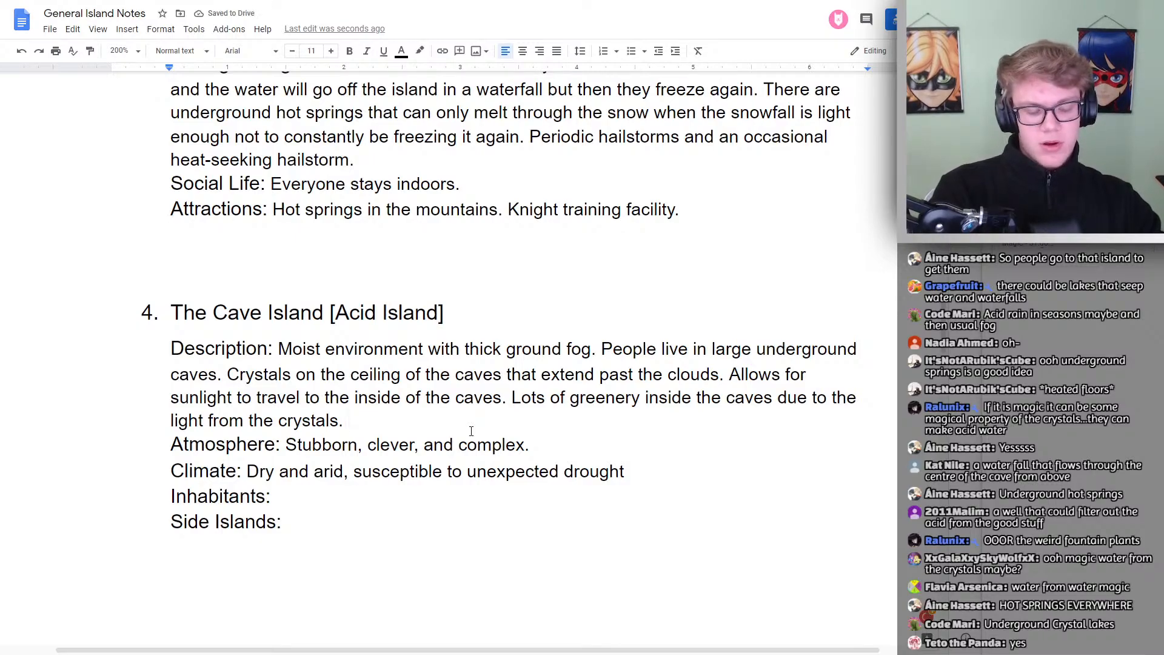
{"action": "type", "text": "The "}
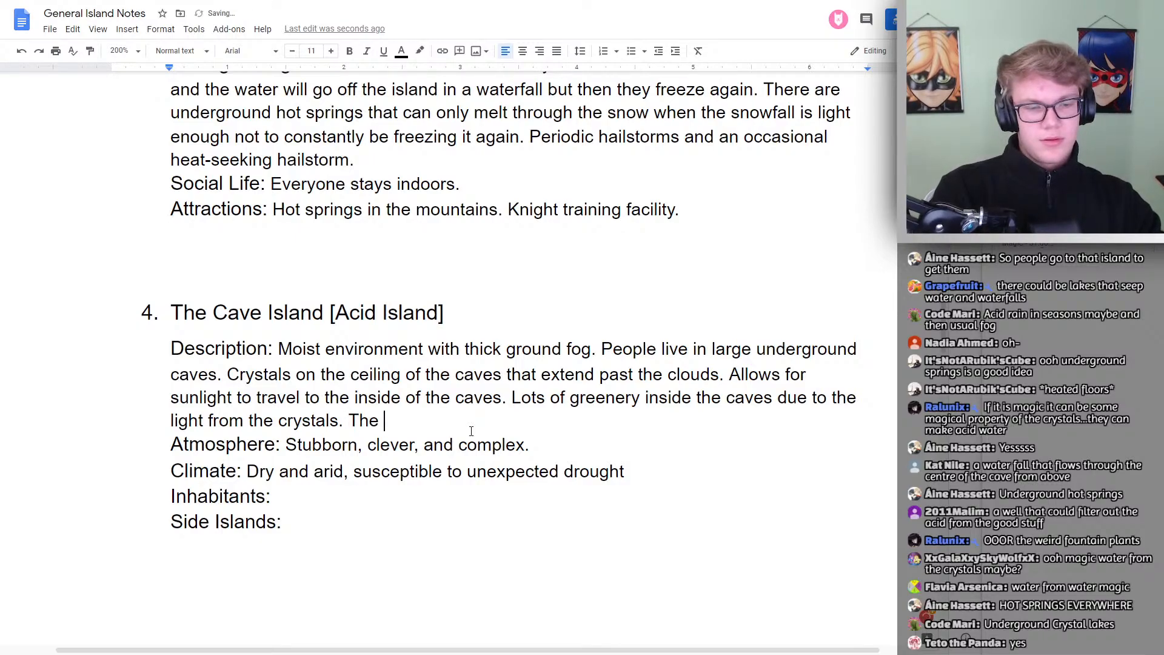
{"action": "type", "text": "wa"}
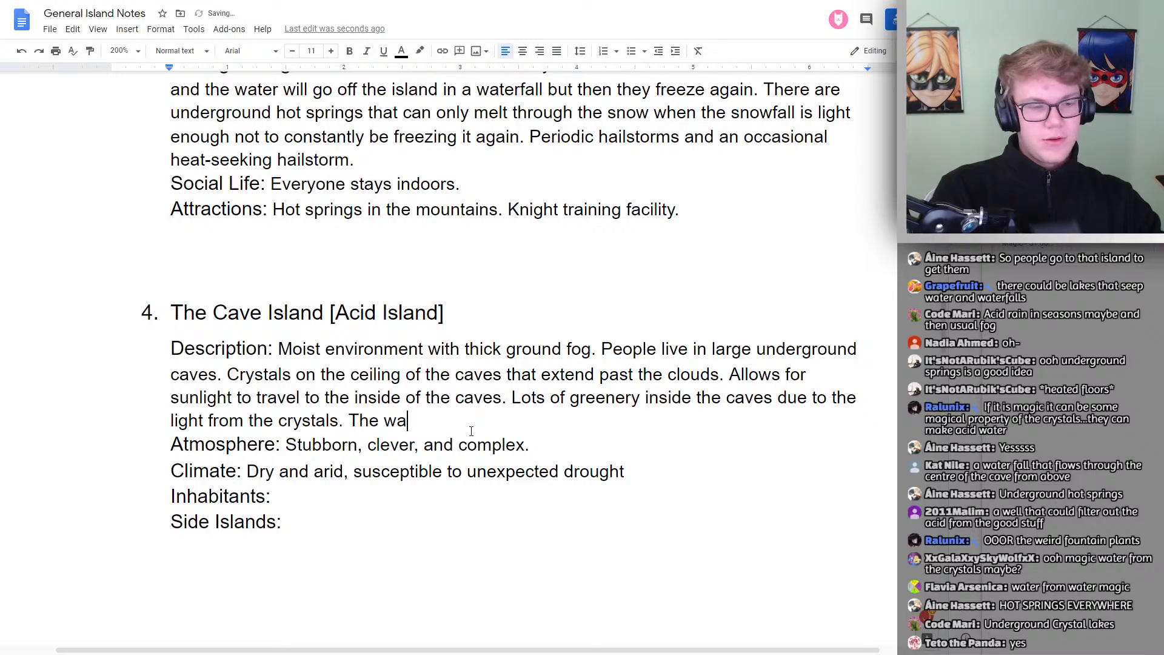
{"action": "type", "text": "ter fount"}
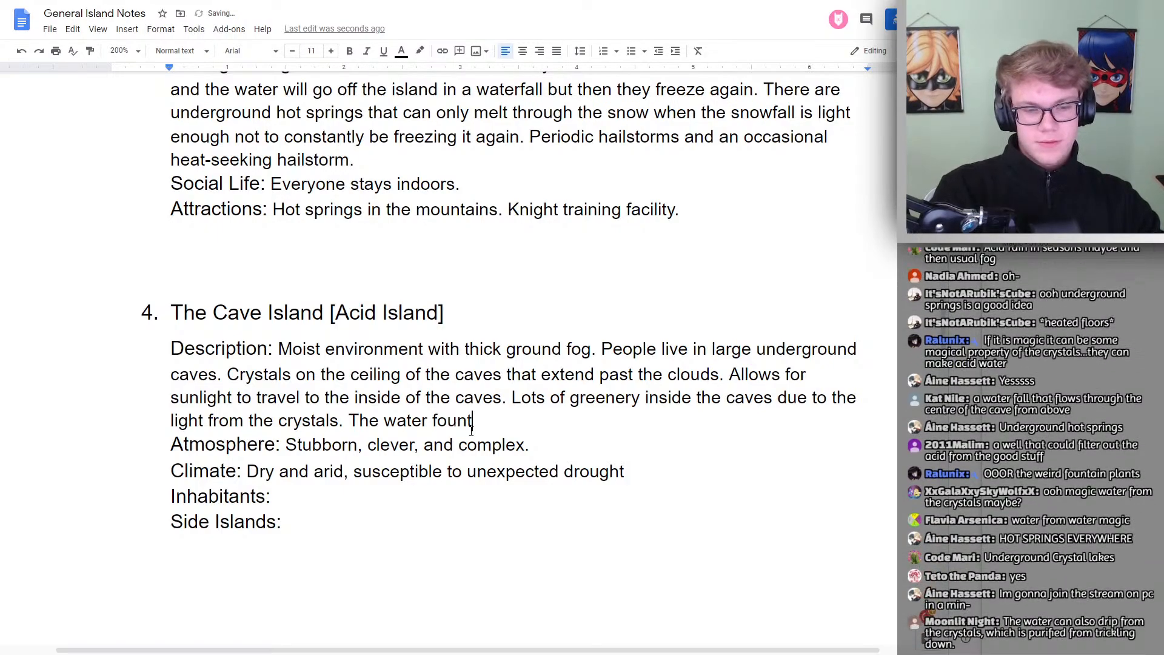
{"action": "type", "text": "ain plant is a"}
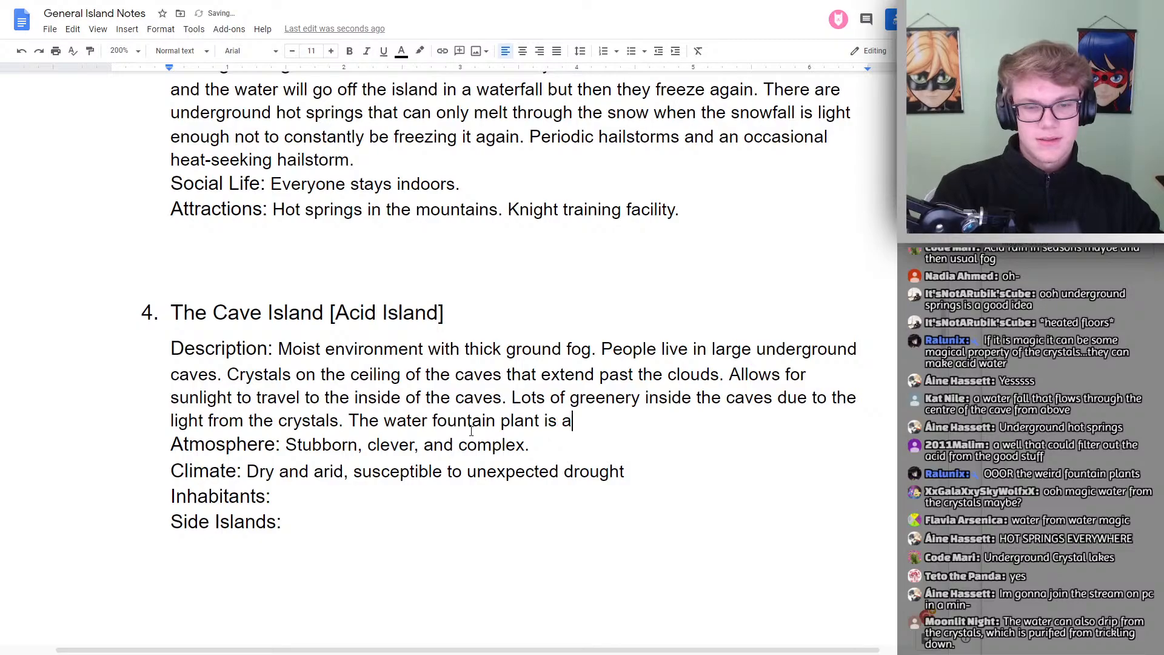
{"action": "type", "text": "bundant."}
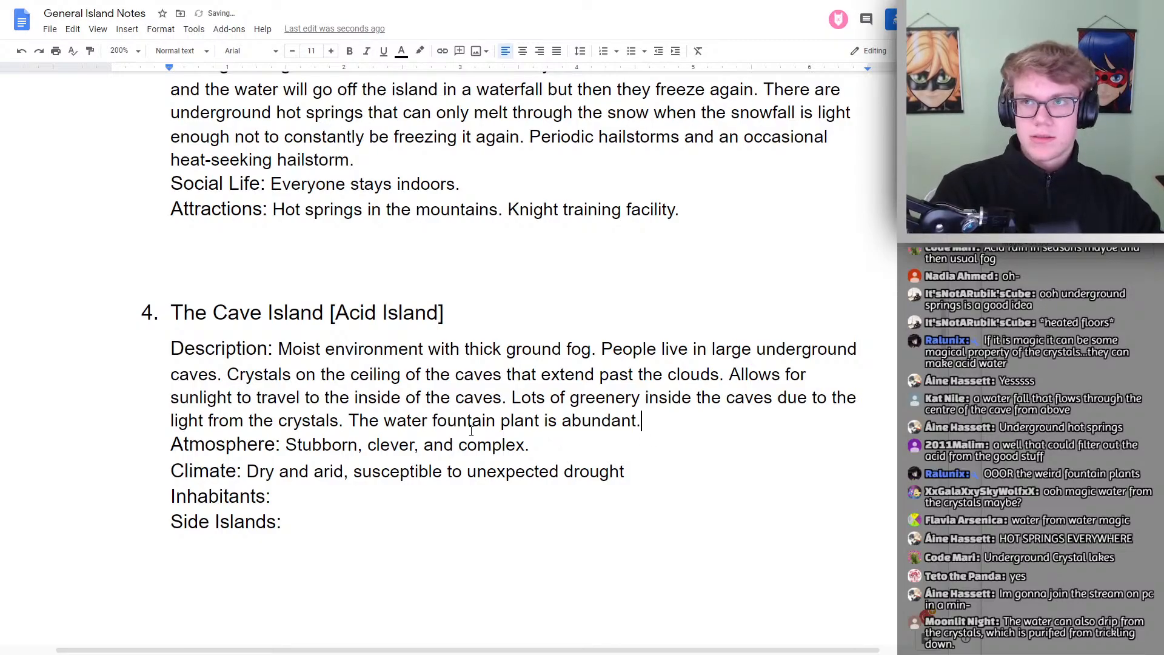
{"action": "key", "text": "BackSpace"}
{"action": "type", "text": "here."}
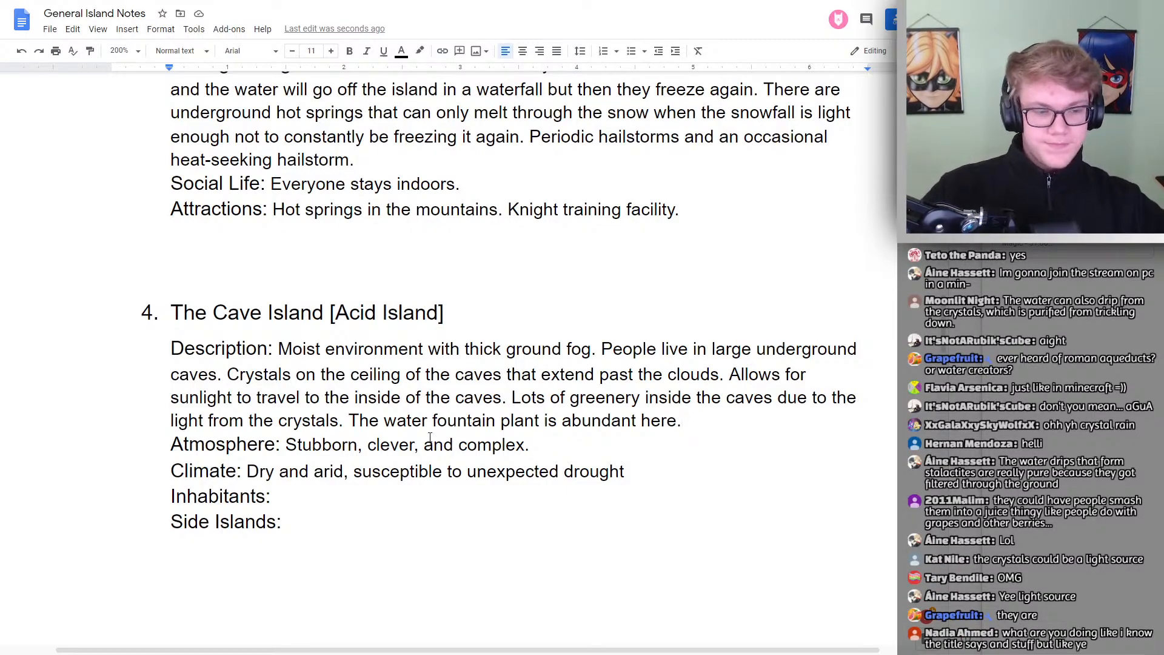
Replace the Cave Island Climate text "Dry and arid, susceptible to unexpected drought" with "Moist"
{"action": "scroll", "coordinate": [430, 436], "scroll_direction": "down", "scroll_amount": 2}
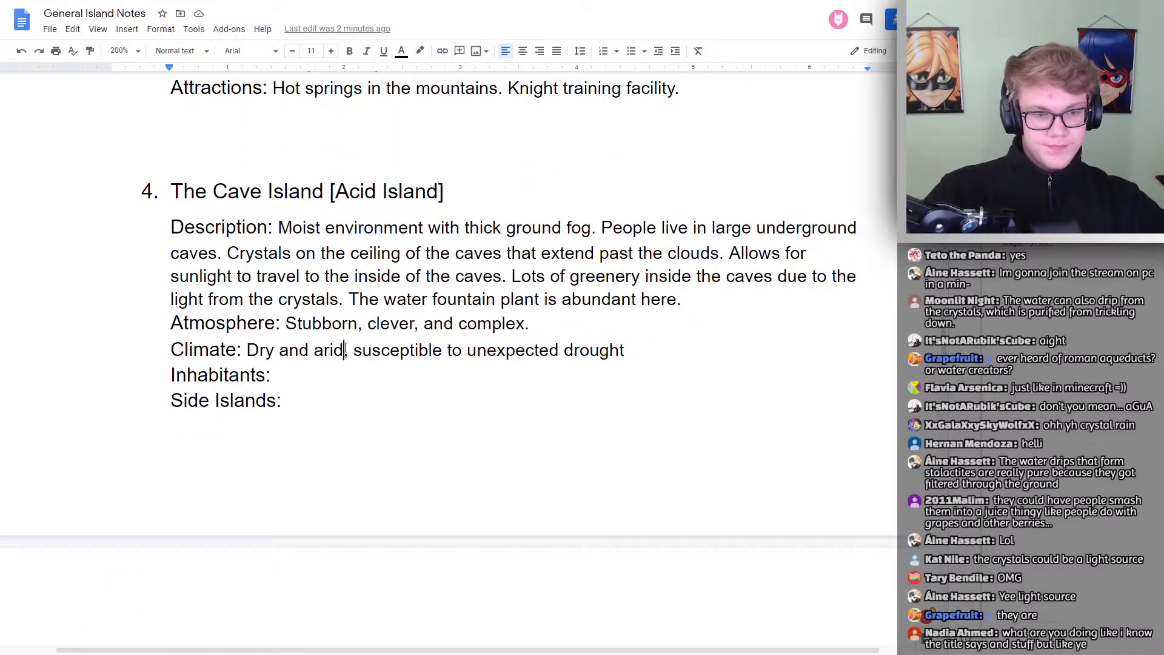
{"action": "left_click", "coordinate": [638, 350]}
{"action": "left_click_drag", "start_coordinate": [638, 350], "coordinate": [254, 351]}
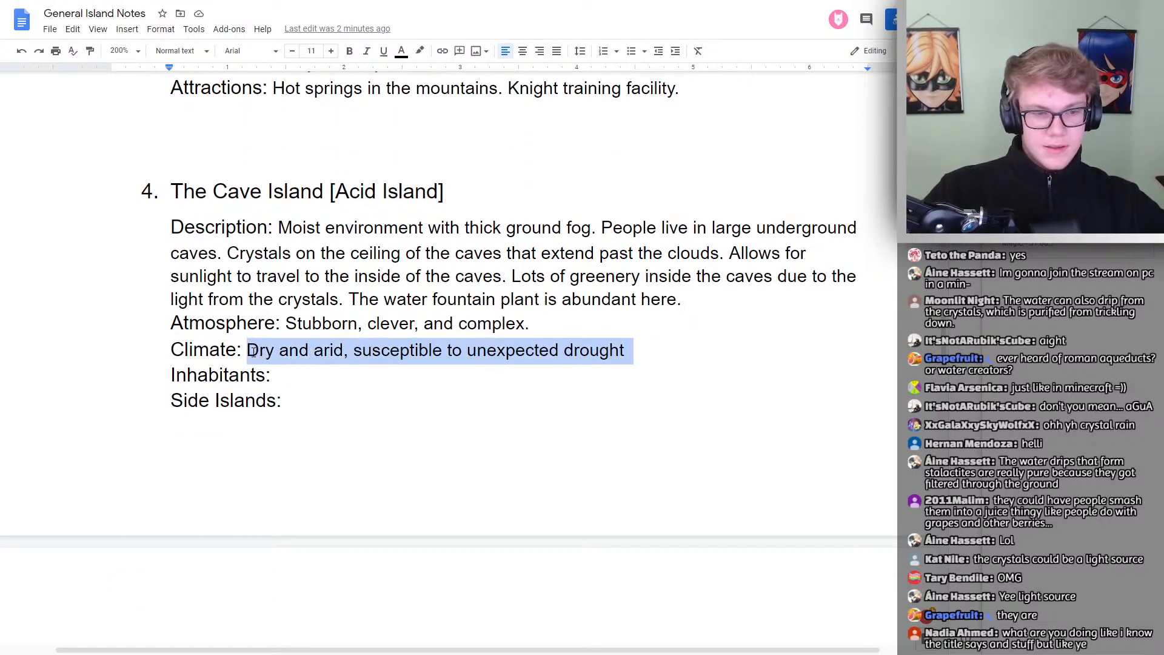
{"action": "key", "text": "BackSpace"}
{"action": "key", "text": "Return"}
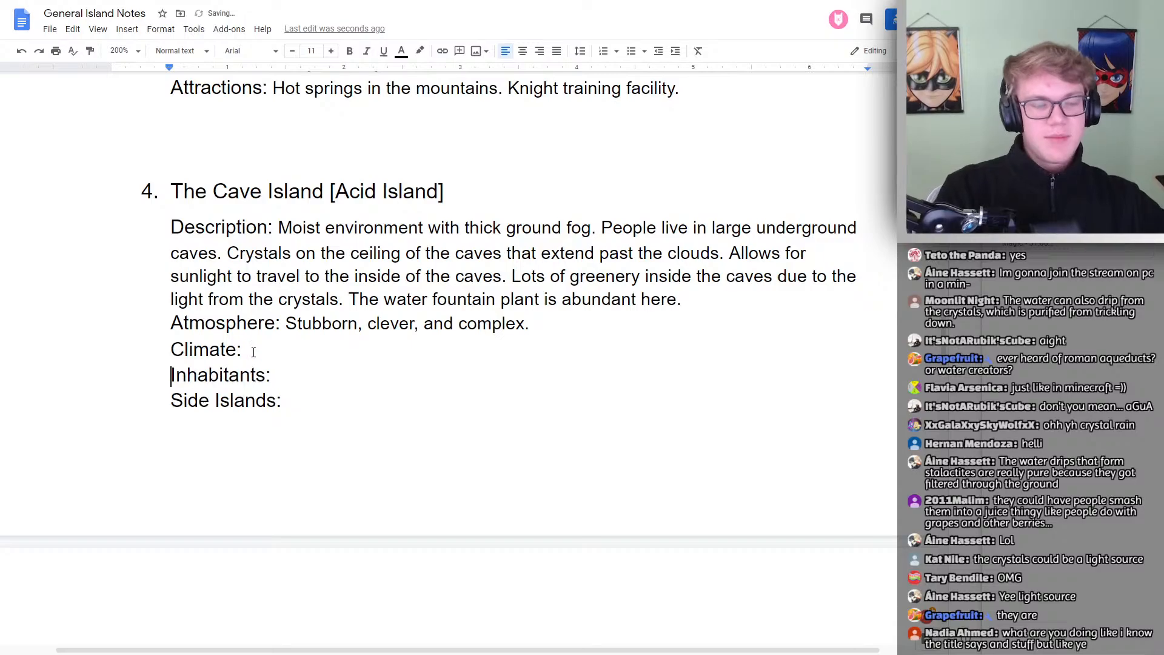
{"action": "key", "text": "Left"}
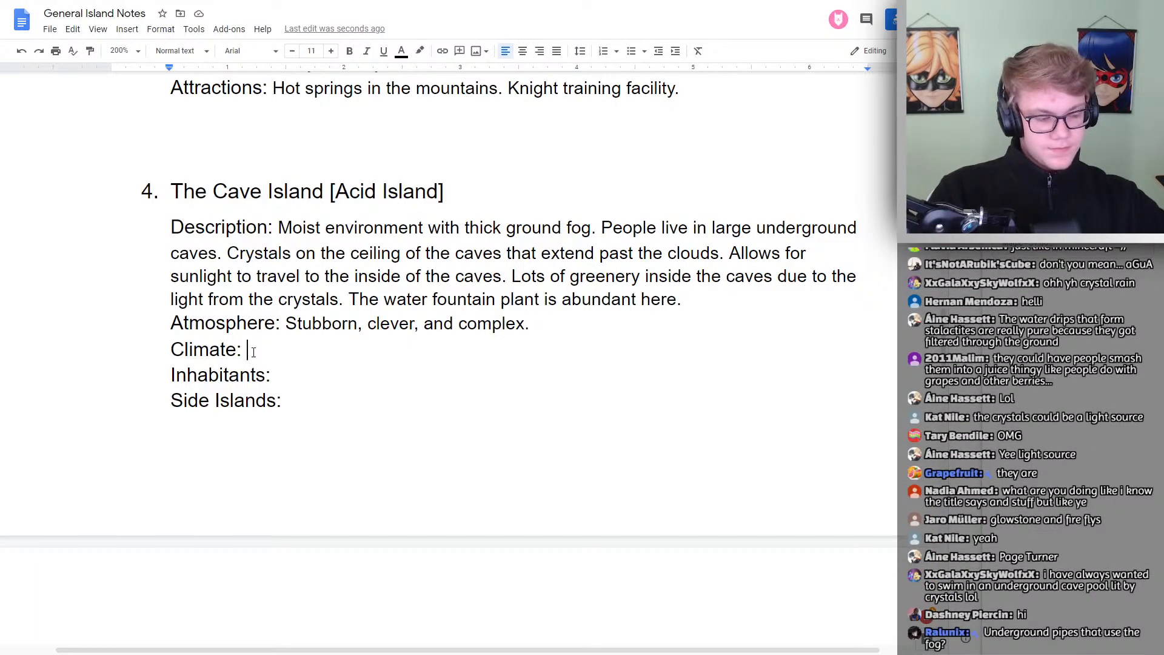
{"action": "type", "text": "Moist"}
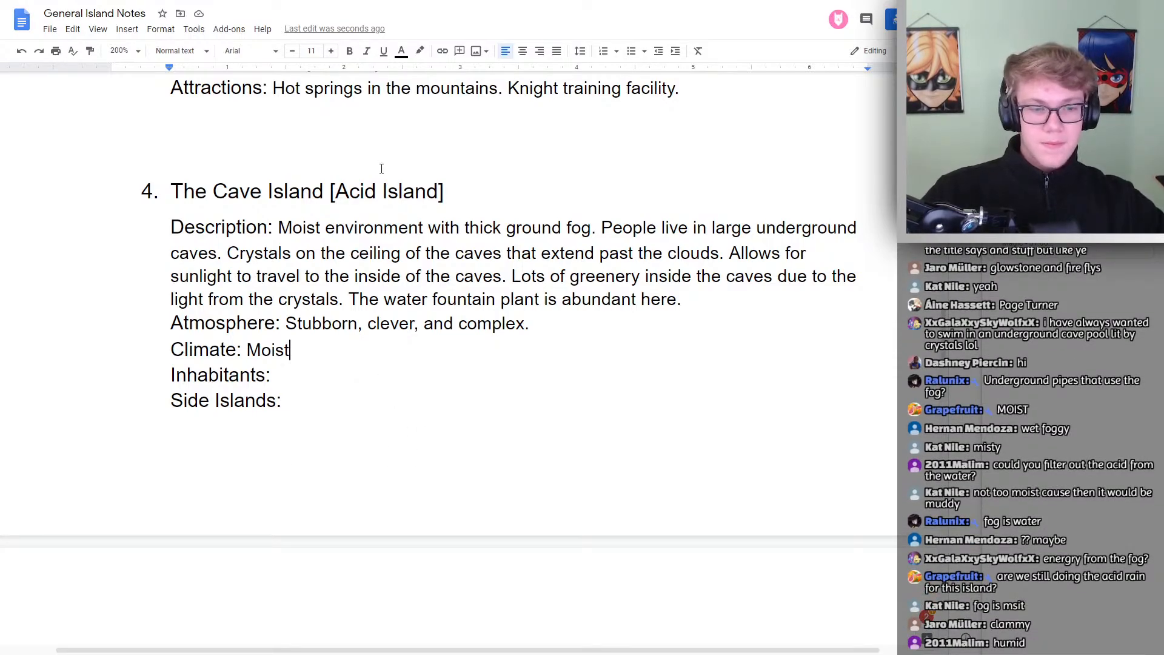
Review the Cave Island entry against the Mountain Island entry above and the unfilled fields below it
{"action": "scroll", "coordinate": [363, 356], "scroll_direction": "up", "scroll_amount": 1}
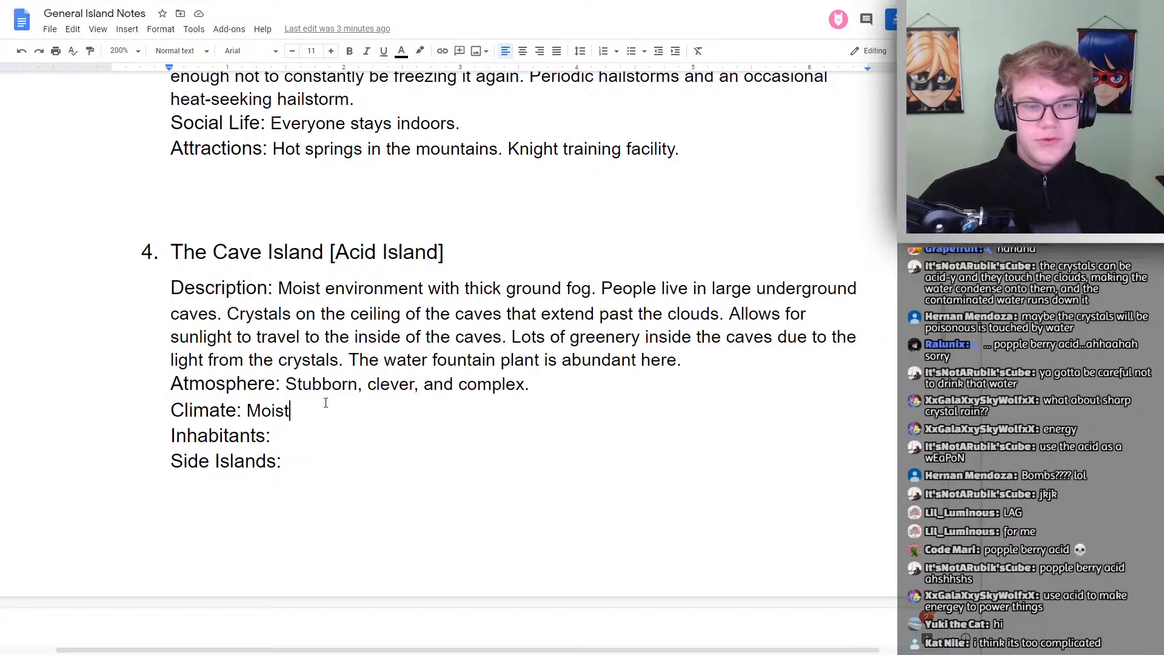
{"action": "scroll", "coordinate": [325, 402], "scroll_direction": "down", "scroll_amount": 2}
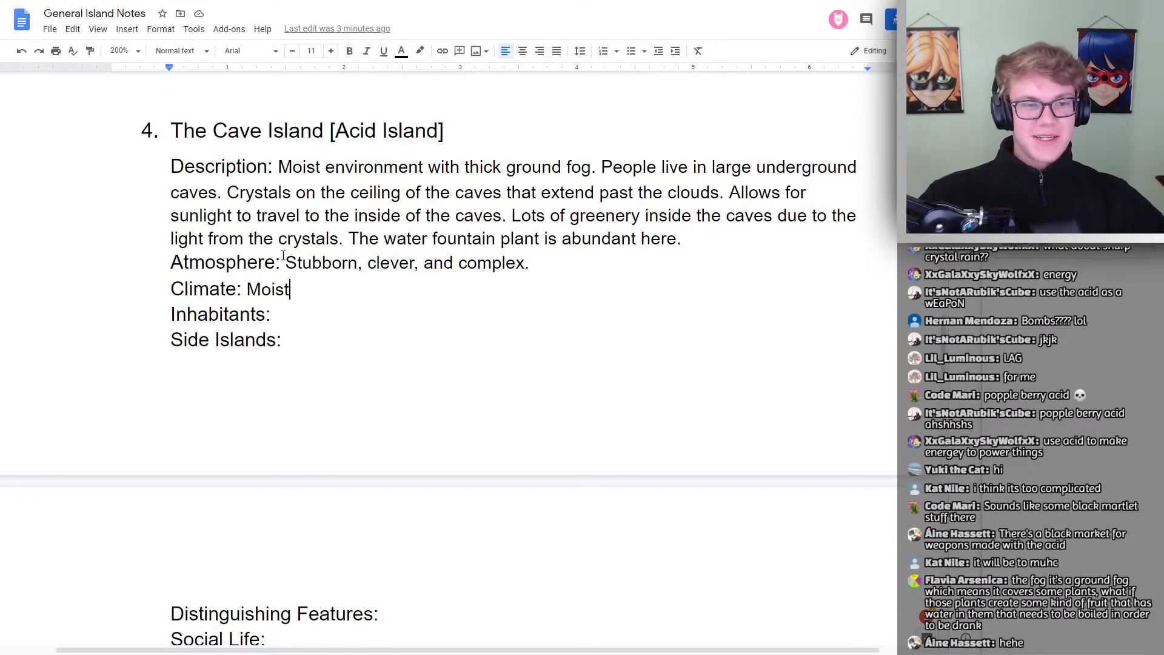
{"action": "scroll", "coordinate": [219, 194], "scroll_direction": "up", "scroll_amount": 4}
{"action": "scroll", "coordinate": [208, 172], "scroll_direction": "down", "scroll_amount": 2}
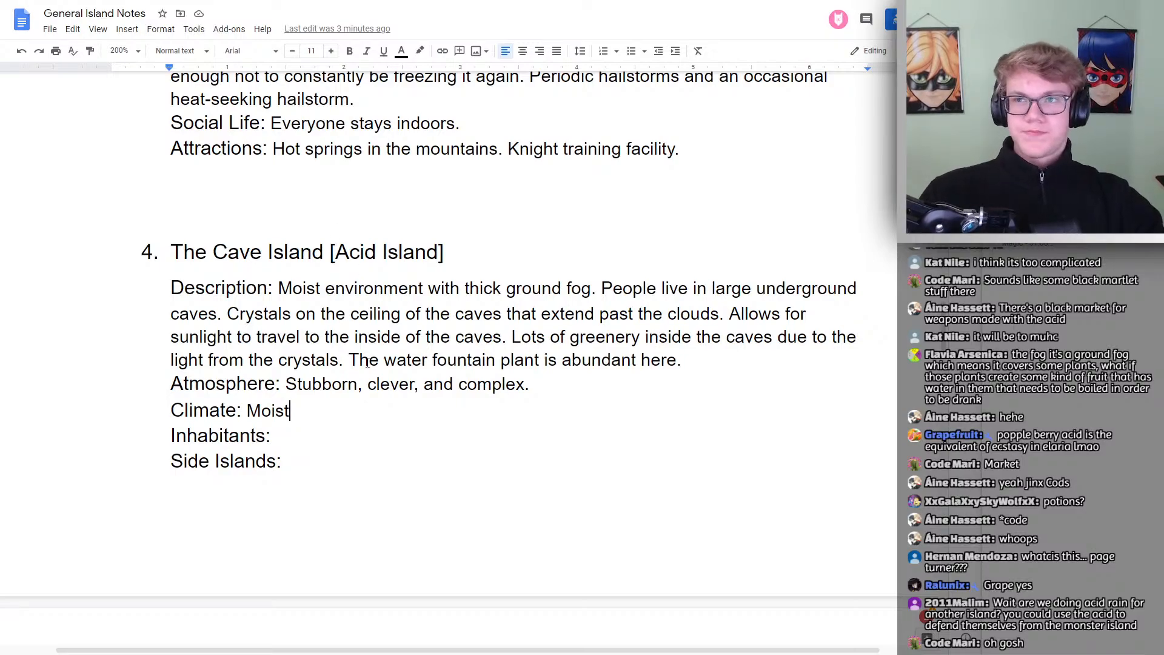
{"action": "scroll", "coordinate": [303, 321], "scroll_direction": "down", "scroll_amount": 2}
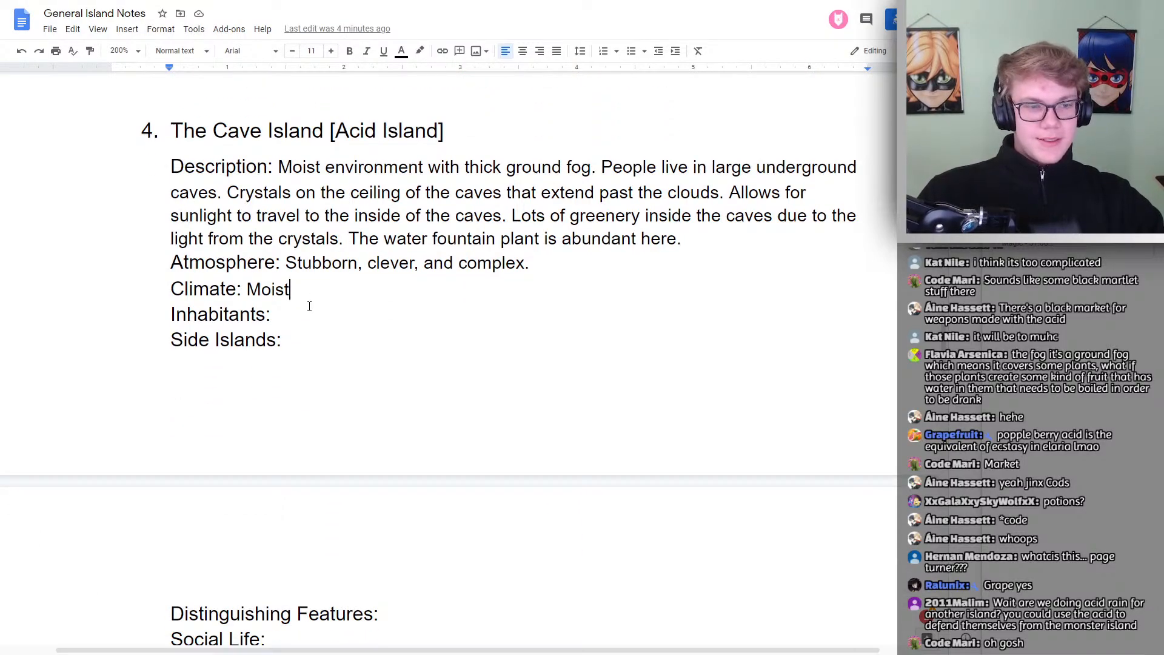
{"action": "double_click", "coordinate": [304, 314]}
{"action": "scroll", "coordinate": [353, 348], "scroll_direction": "up", "scroll_amount": 10}
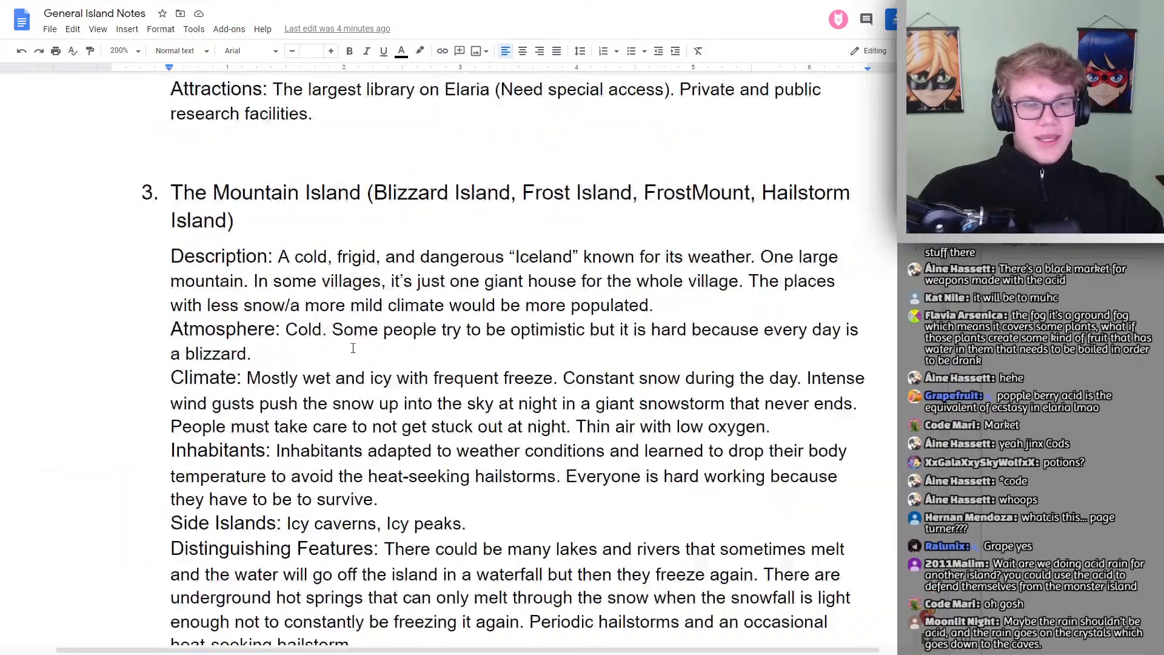
{"action": "scroll", "coordinate": [353, 348], "scroll_direction": "down", "scroll_amount": 4}
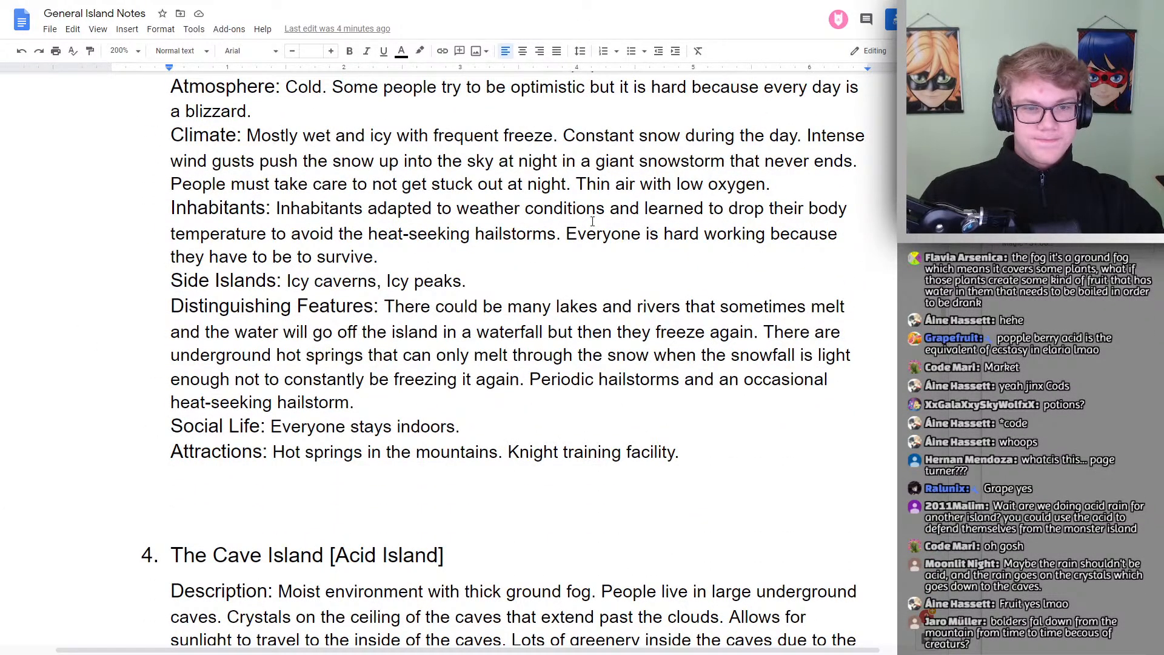
{"action": "scroll", "coordinate": [455, 257], "scroll_direction": "down", "scroll_amount": 12}
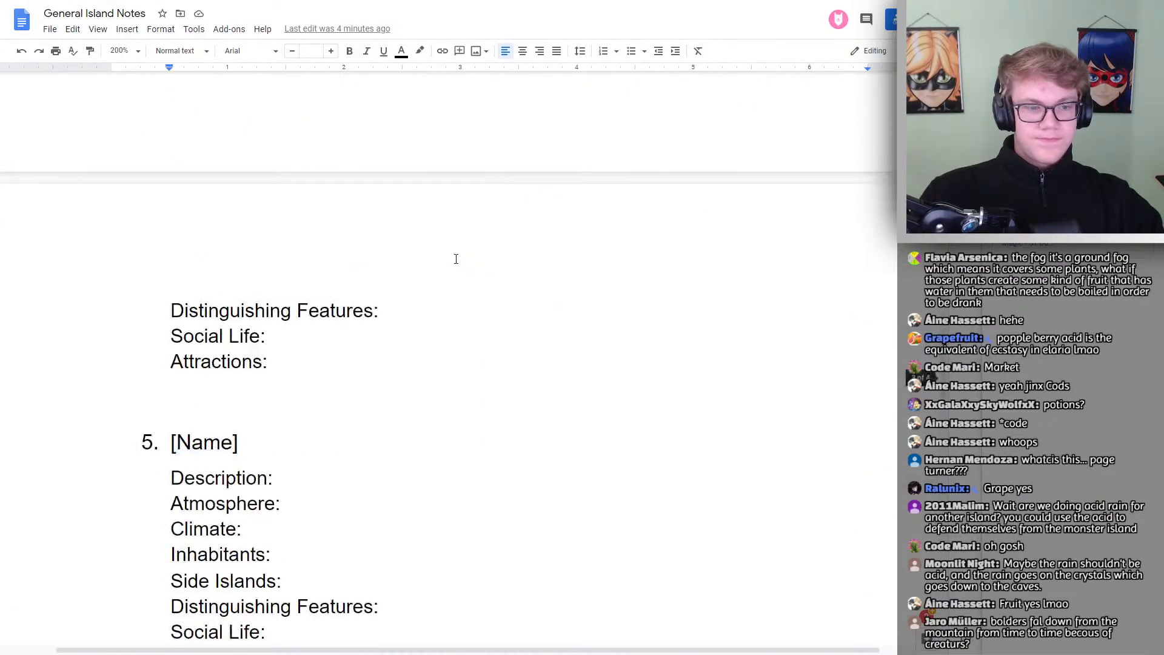
{"action": "scroll", "coordinate": [312, 325], "scroll_direction": "up", "scroll_amount": 5}
Add "Rains a lot on the surface." to the Cave Island Climate and put a period after "Moist"
{"action": "left_click", "coordinate": [313, 325]}
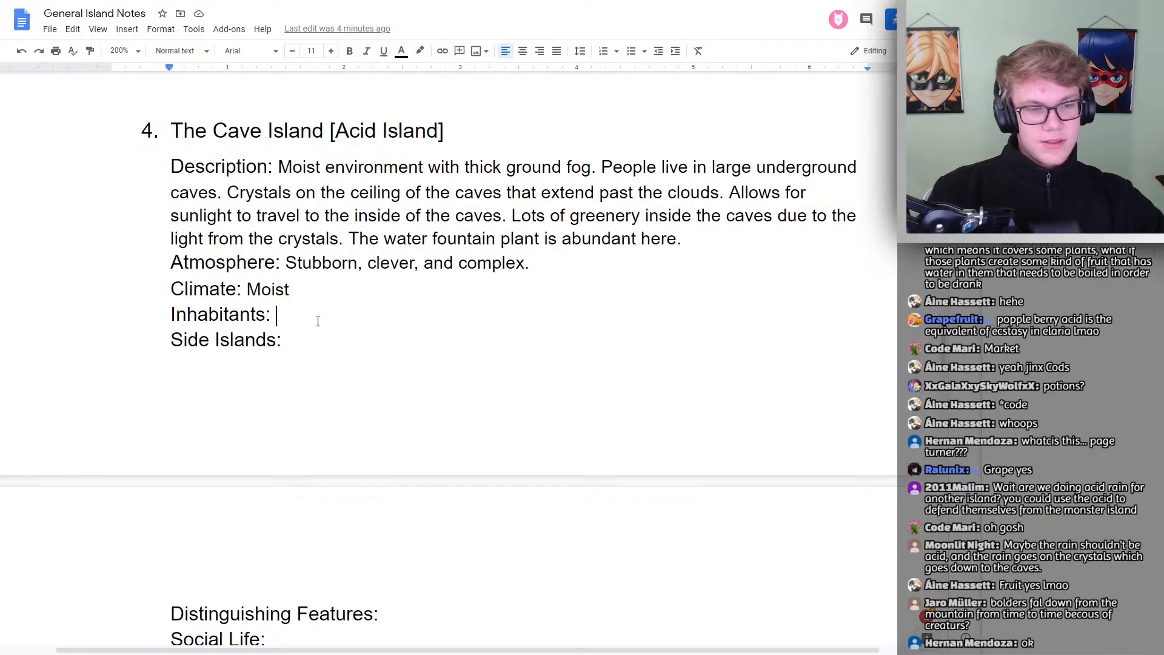
{"action": "left_click", "coordinate": [343, 294]}
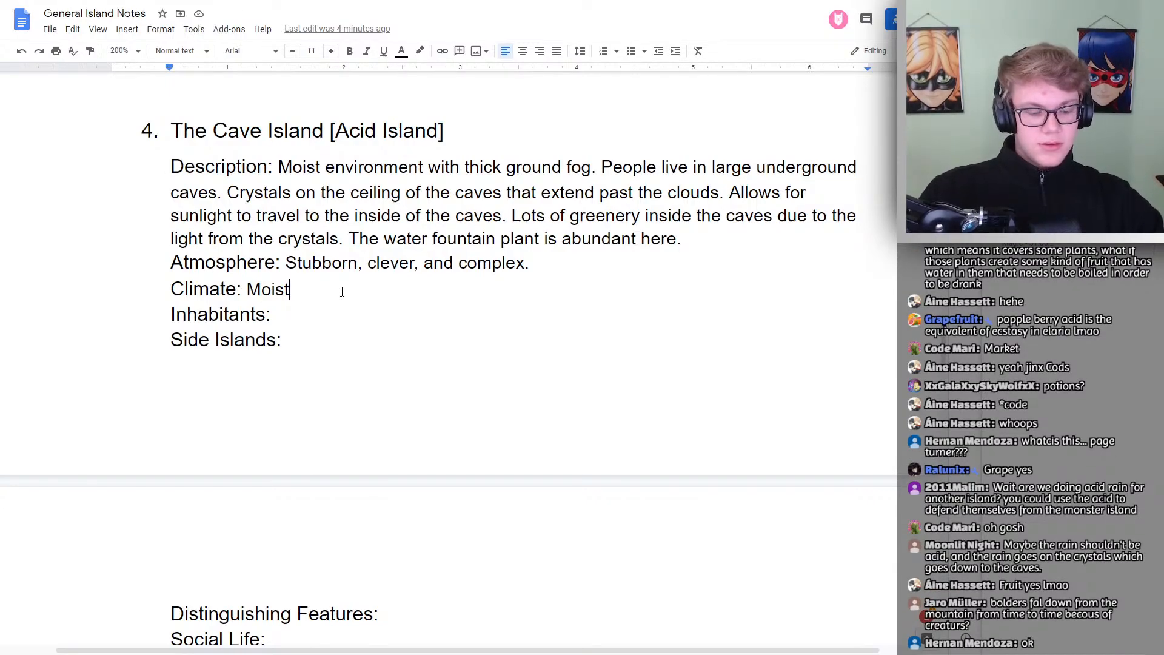
{"action": "type", "text": "Rains a lot o"}
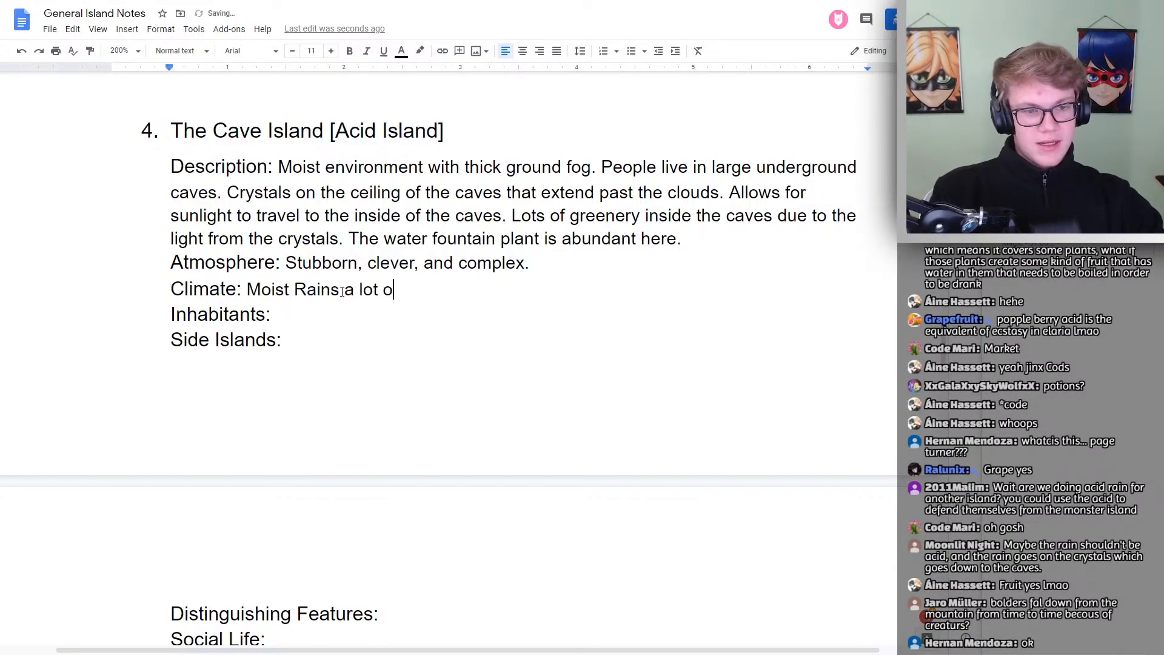
{"action": "type", "text": "n the surv"}
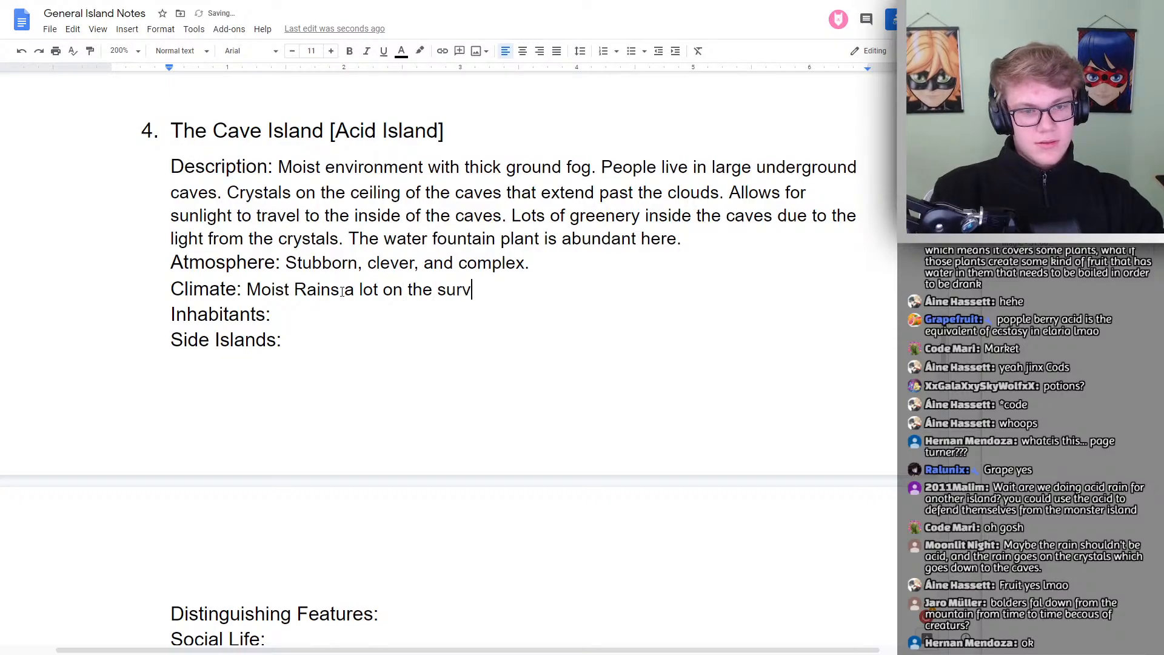
{"action": "key", "text": "BackSpace"}
{"action": "type", "text": "face."}
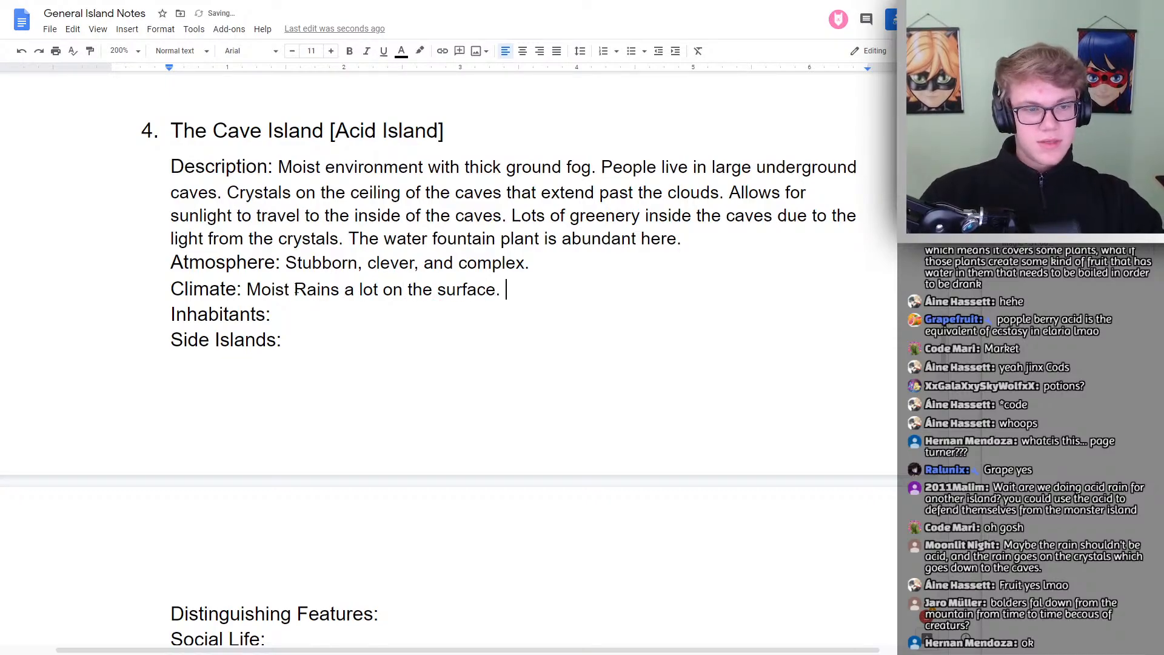
{"action": "left_click", "coordinate": [292, 290]}
{"action": "type", "text": "."}
Append "Constantly cloudy." to the end of the Cave Island Climate
{"action": "double_click", "coordinate": [564, 293]}
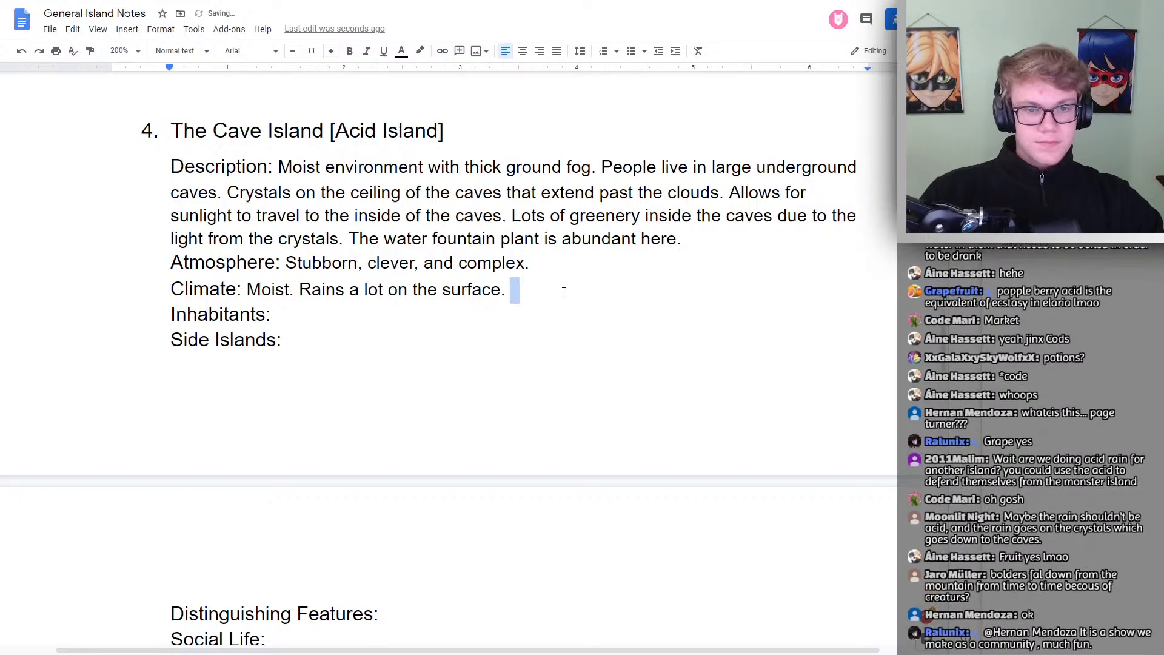
{"action": "double_click", "coordinate": [382, 314]}
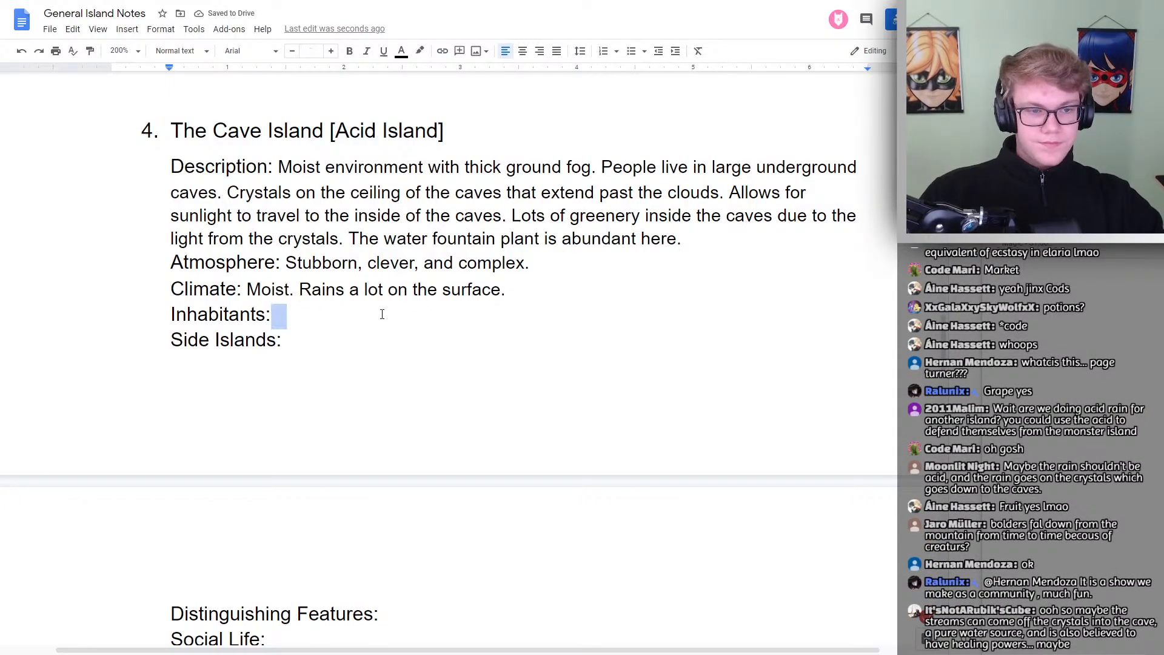
{"action": "double_click", "coordinate": [593, 285]}
{"action": "type", "text": "C"}
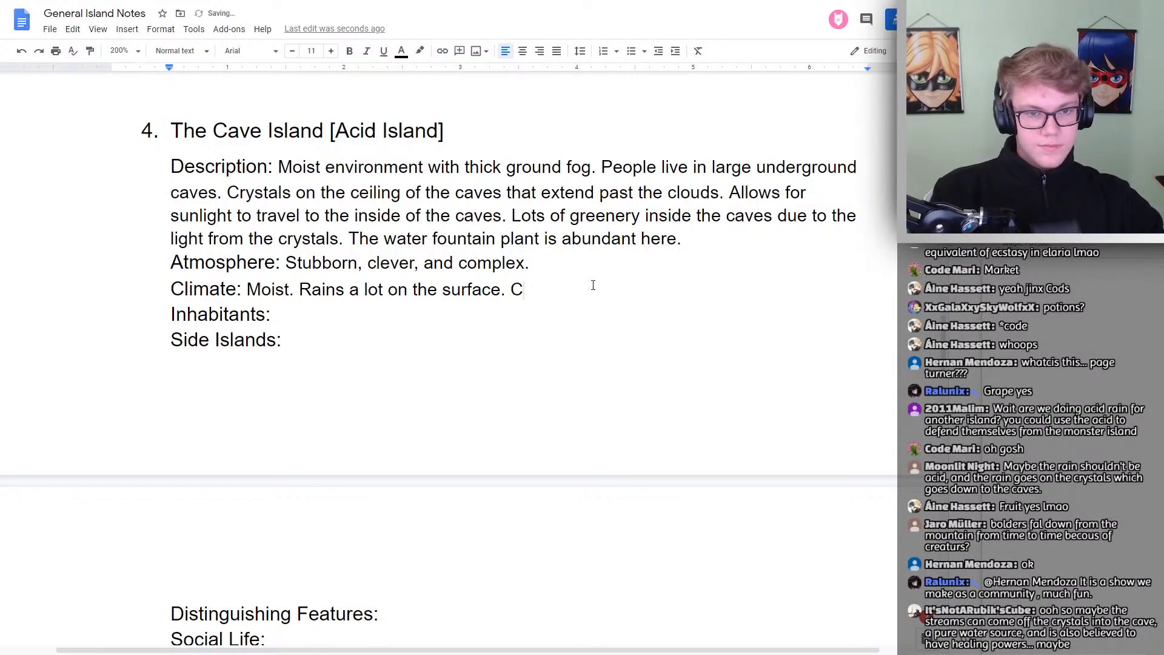
{"action": "type", "text": "onstantly clou"}
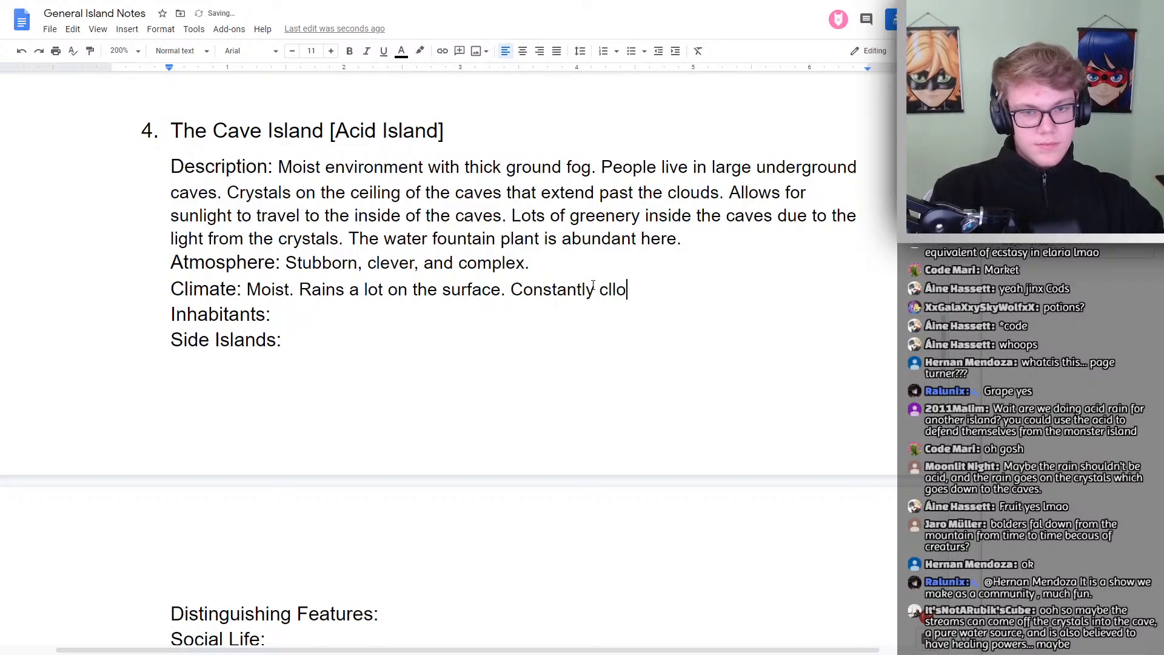
{"action": "type", "text": "dy"}
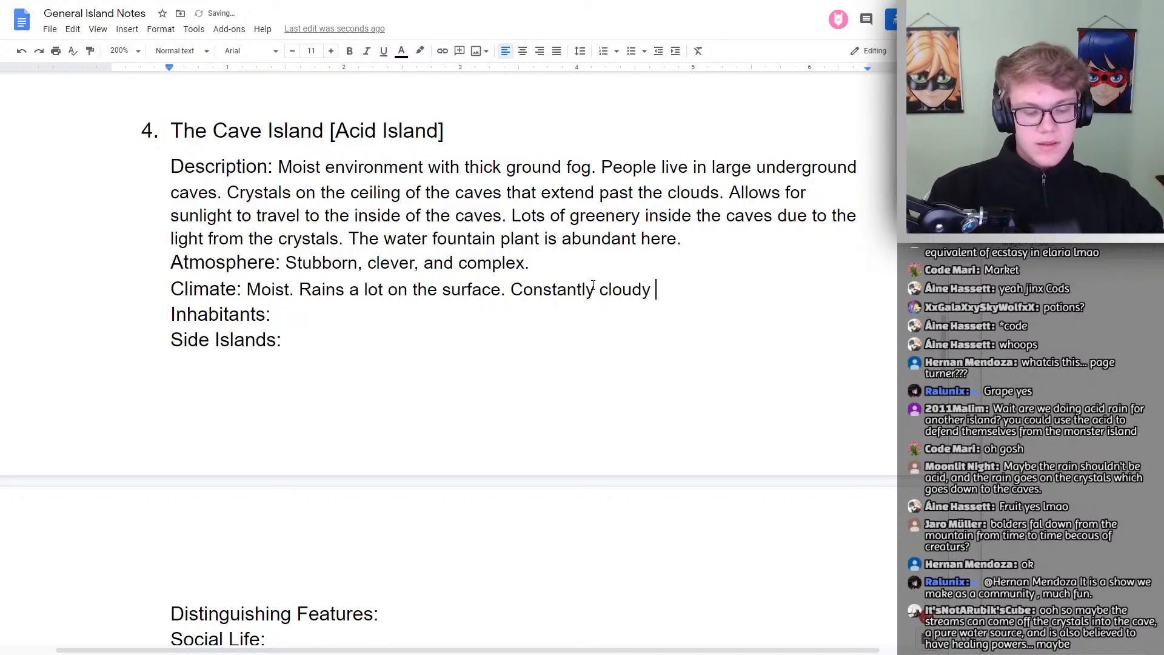
{"action": "key", "text": "BackSpace"}
{"action": "type", "text": "."}
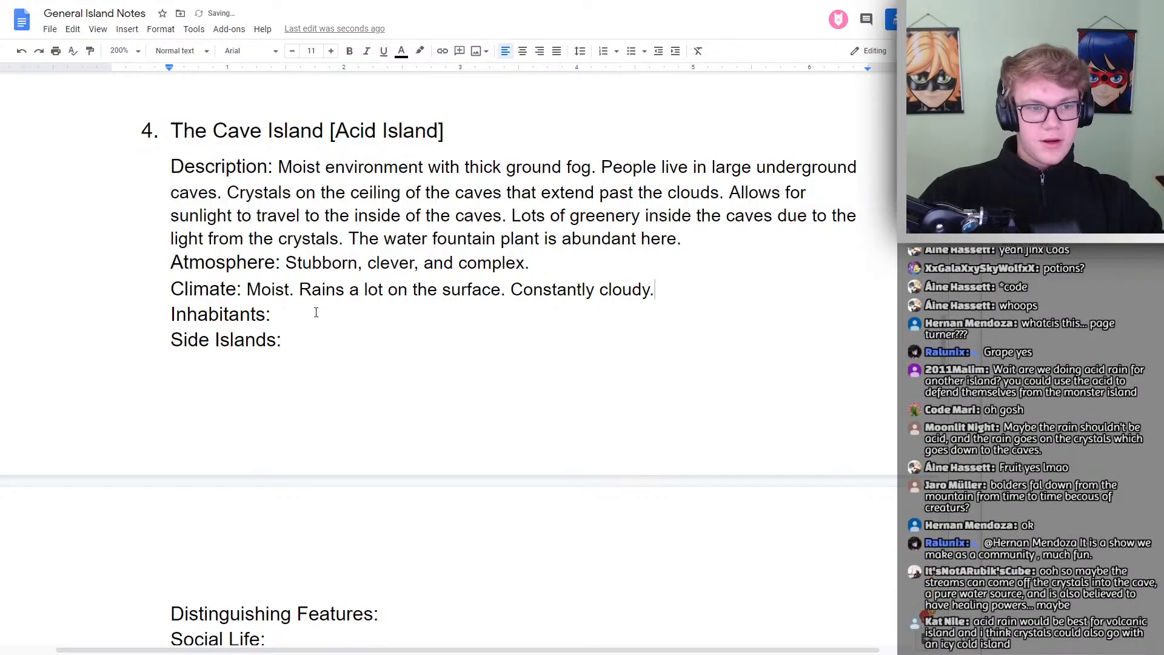
Enter "People often forget they are underground due to how bright it is." as the Cave Island Inhabitants and "Not very many." as Side Islands
{"action": "left_click", "coordinate": [317, 312]}
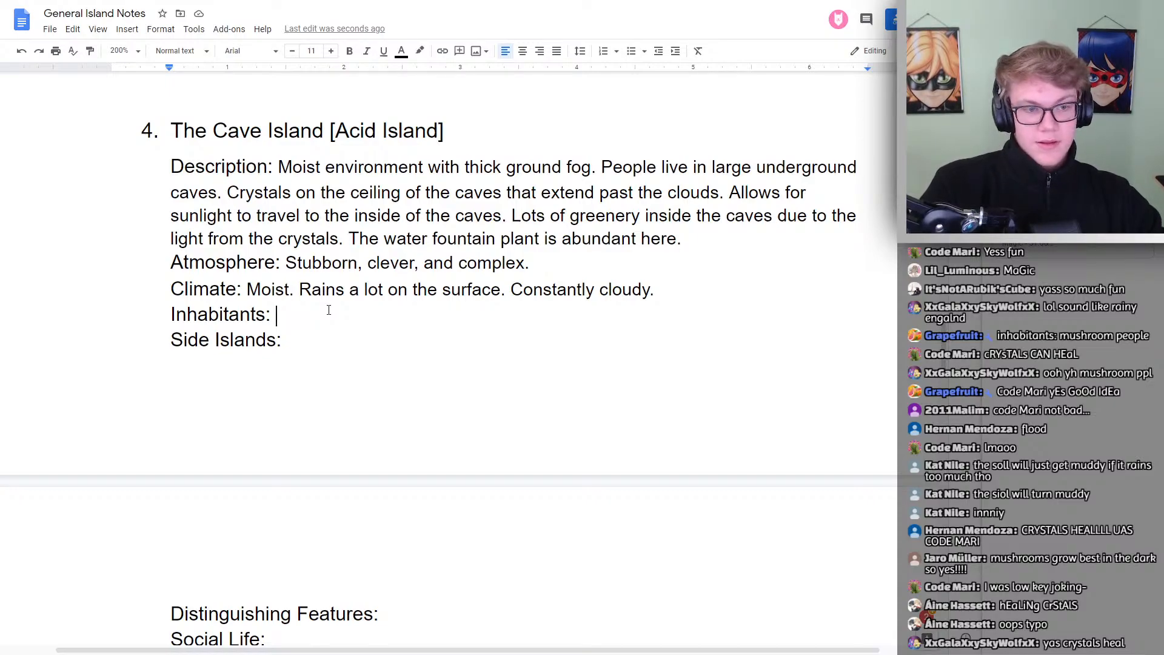
{"action": "type", "text": "People often fo"}
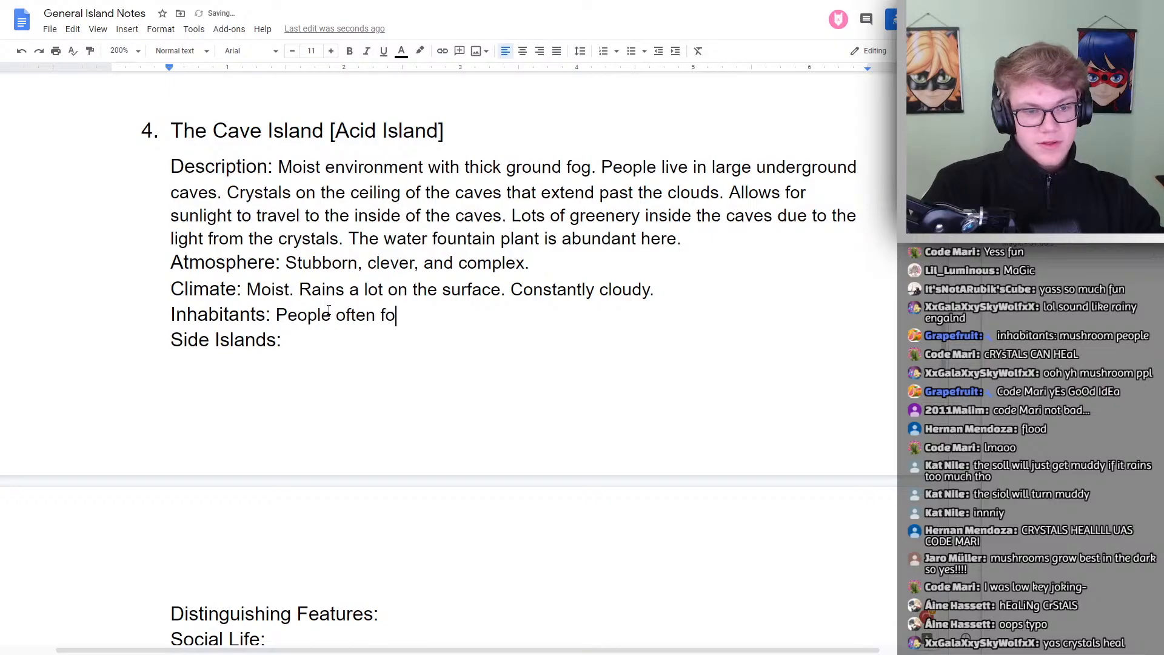
{"action": "type", "text": "rget tehy"}
{"action": "key", "text": "BackSpace"}
{"action": "key", "text": "BackSpace"}
{"action": "key", "text": "BackSpace"}
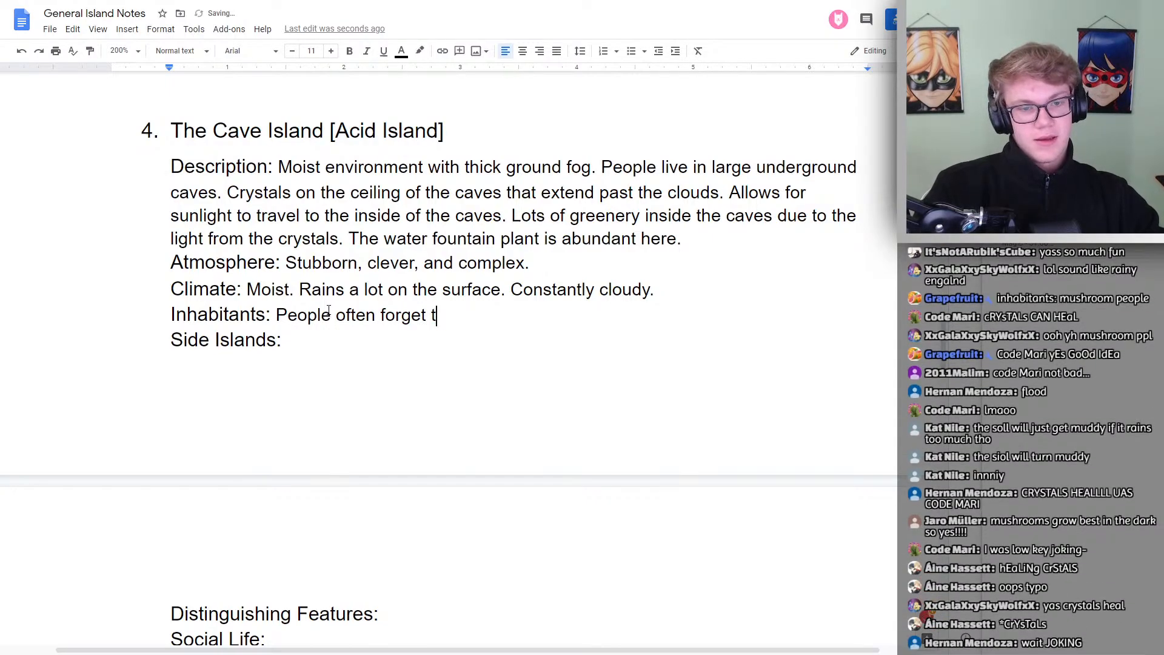
{"action": "type", "text": "hey are under"}
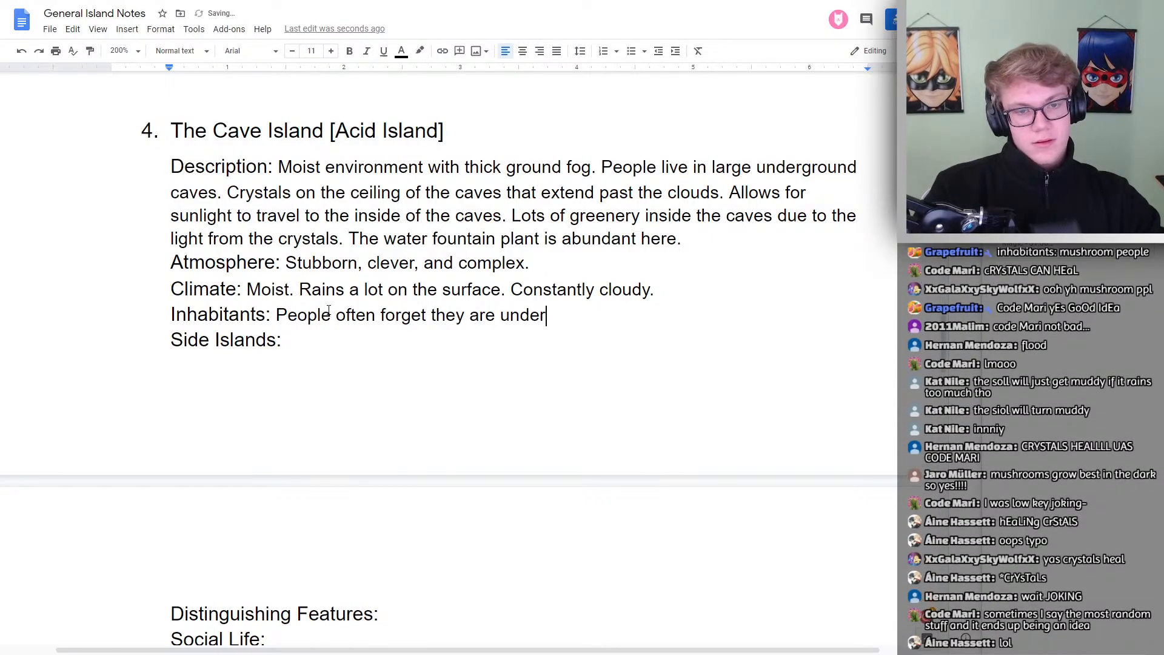
{"action": "type", "text": "ground due to "}
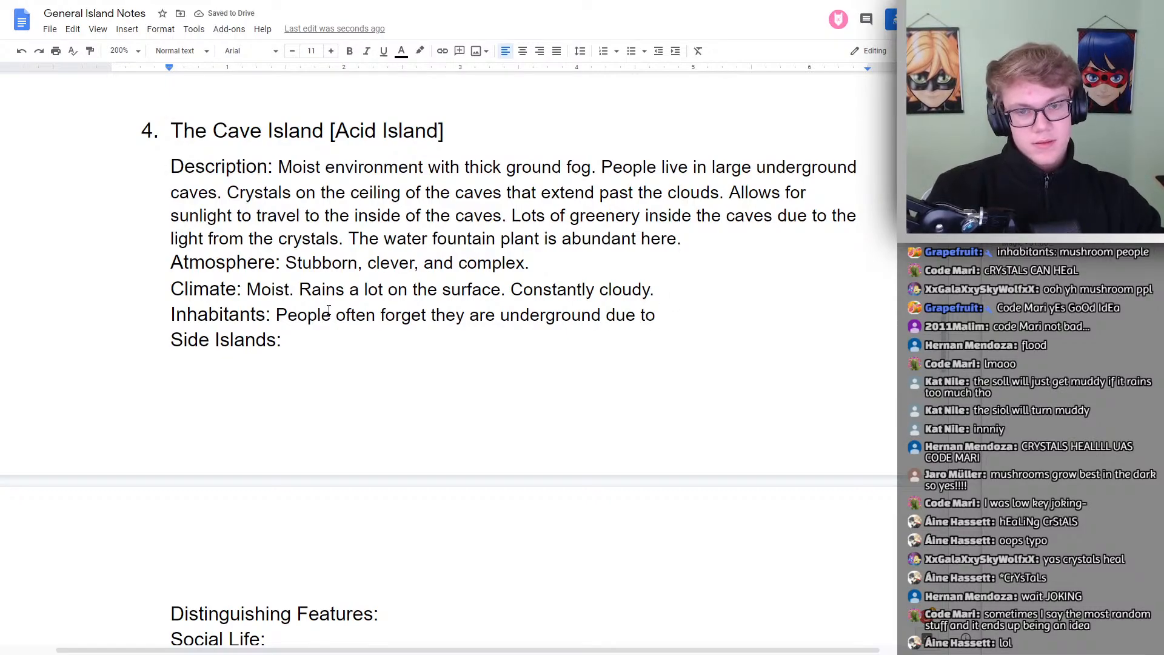
{"action": "type", "text": "how bri"}
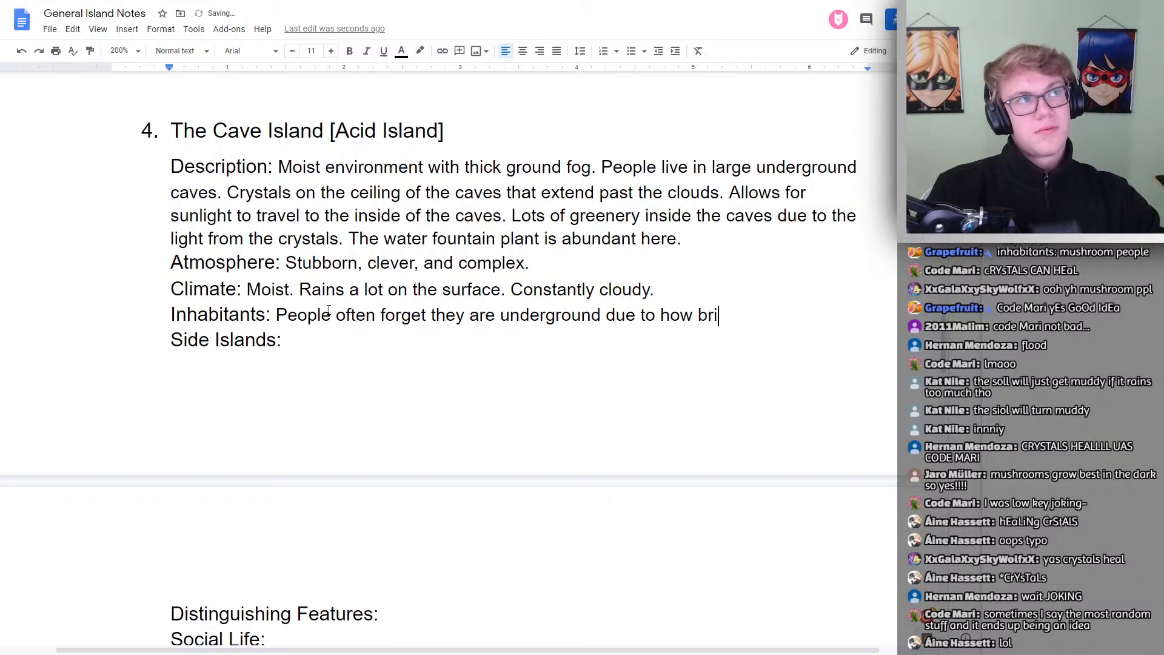
{"action": "type", "text": "ght it is"}
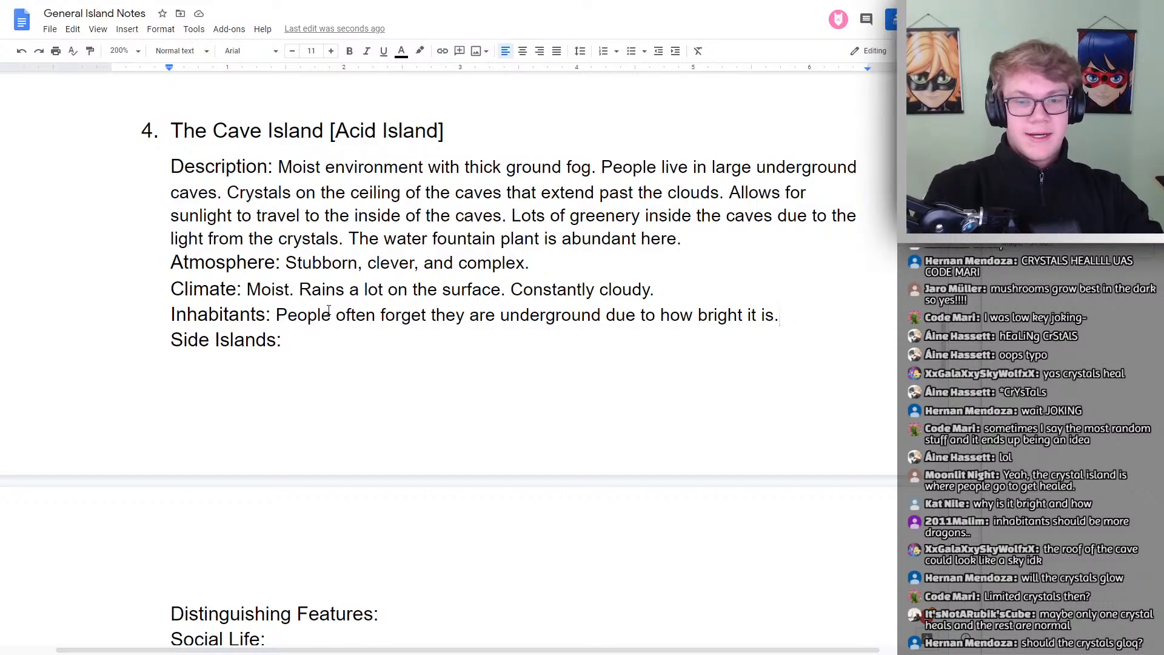
{"action": "key", "text": "Down"}
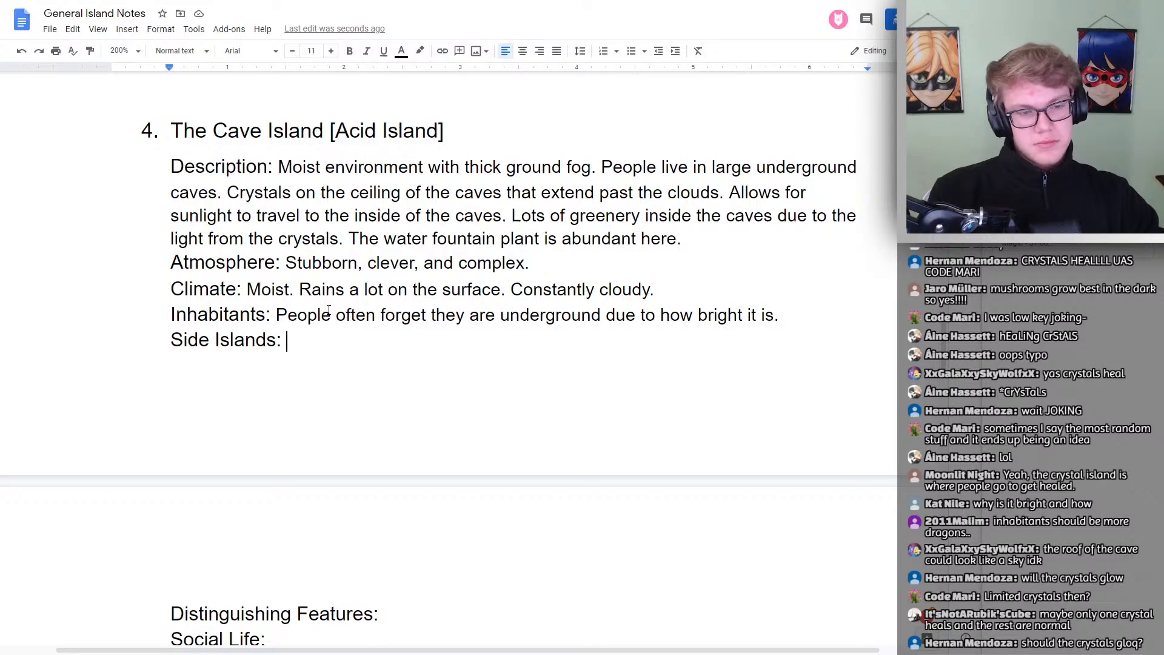
{"action": "type", "text": "Not very many."}
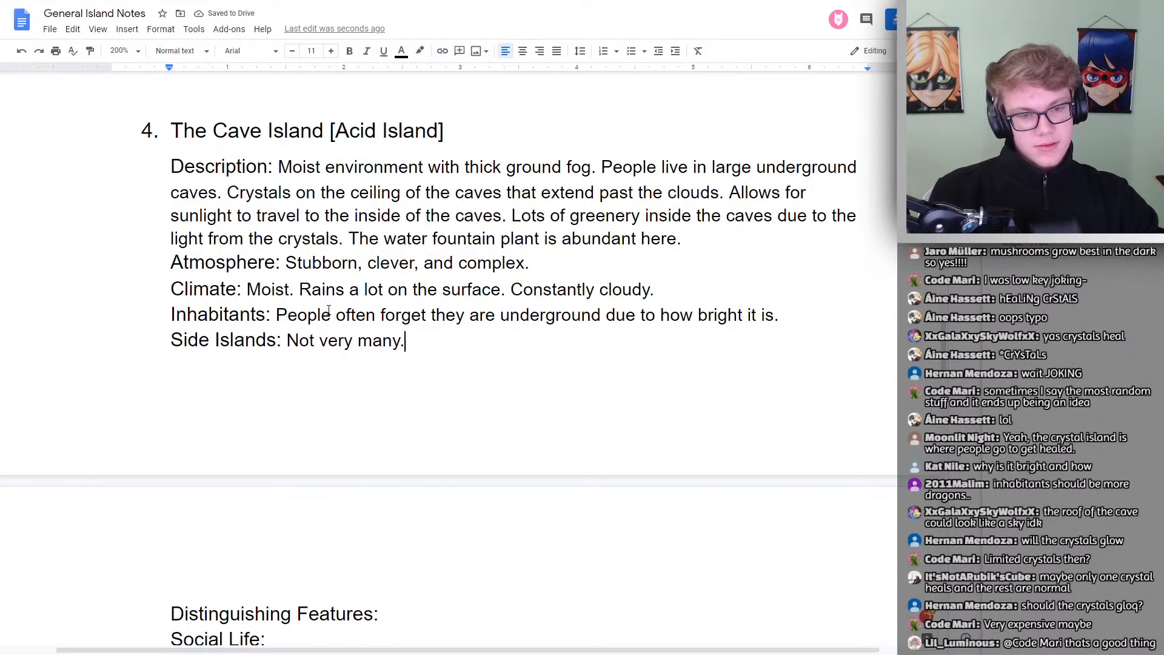
Enter "Huge crystals sticking out of the earth." as the Cave Island Distinguishing Features
{"action": "scroll", "coordinate": [485, 358], "scroll_direction": "down", "scroll_amount": 5}
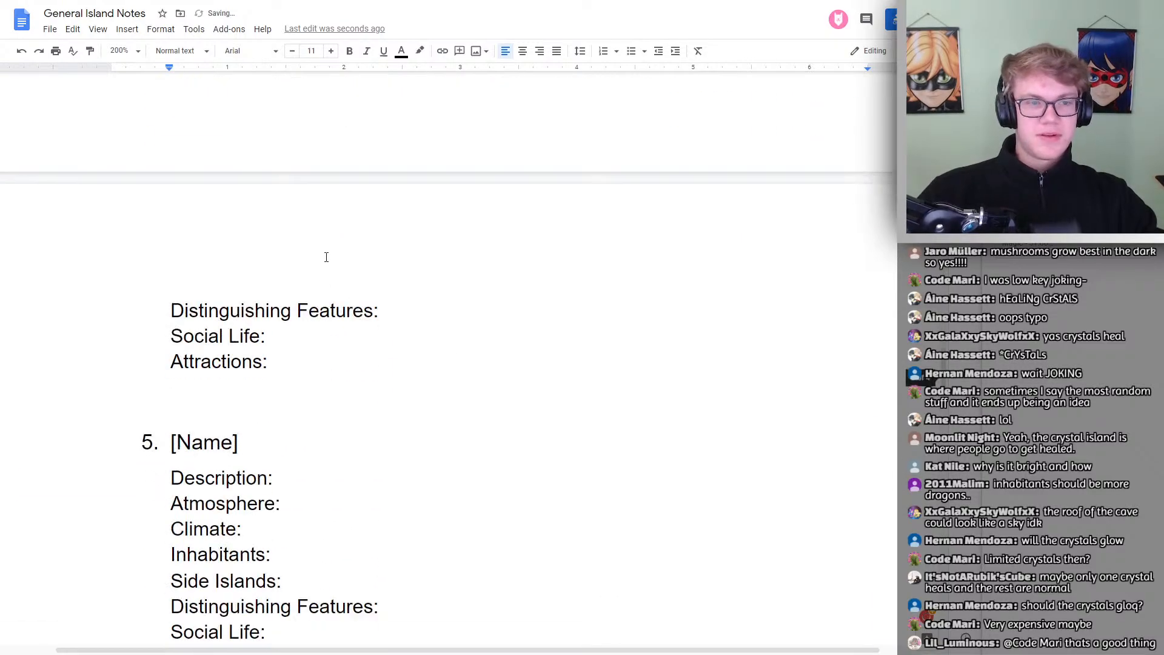
{"action": "scroll", "coordinate": [340, 273], "scroll_direction": "up", "scroll_amount": 2}
{"action": "scroll", "coordinate": [387, 321], "scroll_direction": "down", "scroll_amount": 2}
{"action": "left_click", "coordinate": [392, 371]}
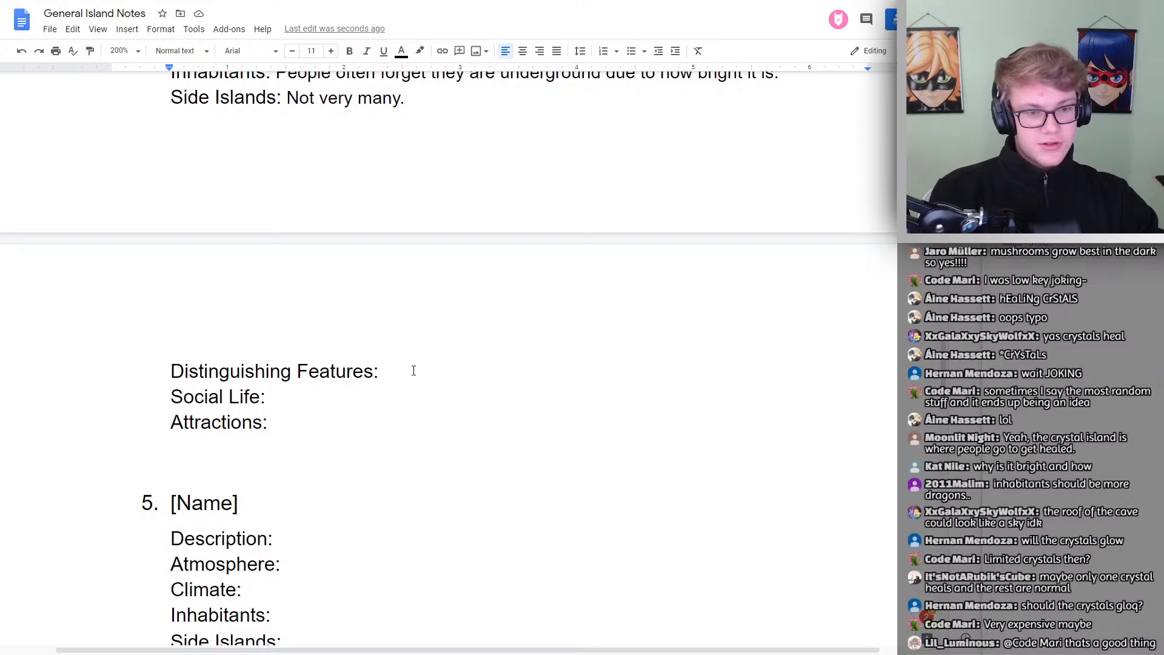
{"action": "type", "text": "Huge crys"}
{"action": "key", "text": "BackSpace"}
{"action": "key", "text": "BackSpace"}
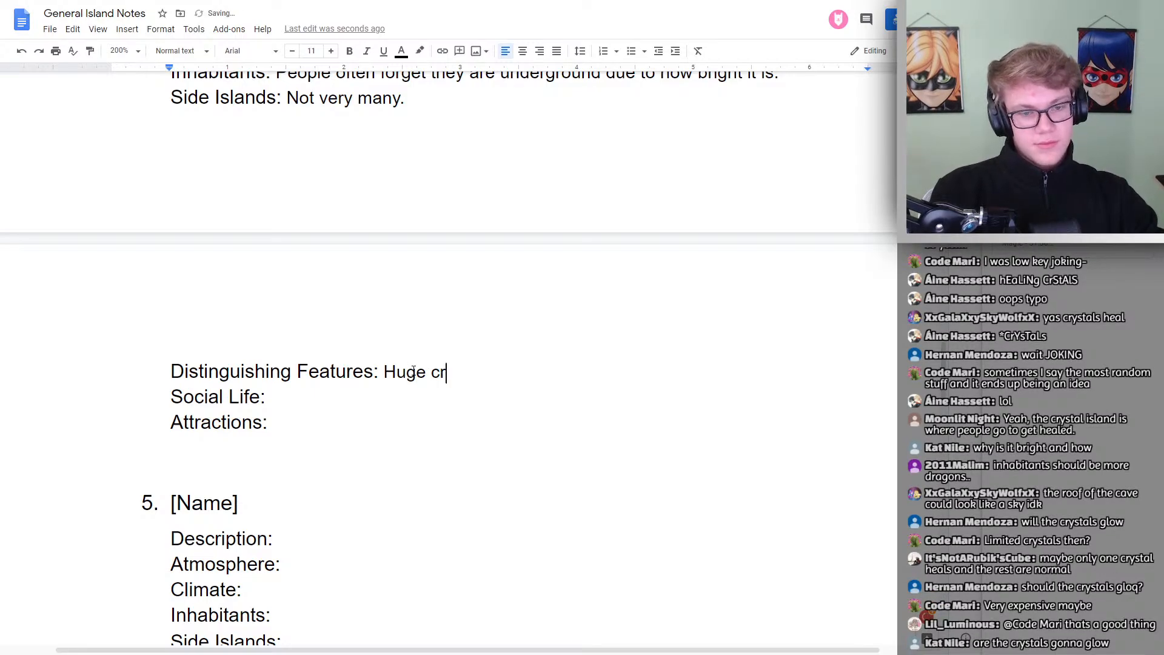
{"action": "type", "text": "rystals sti"}
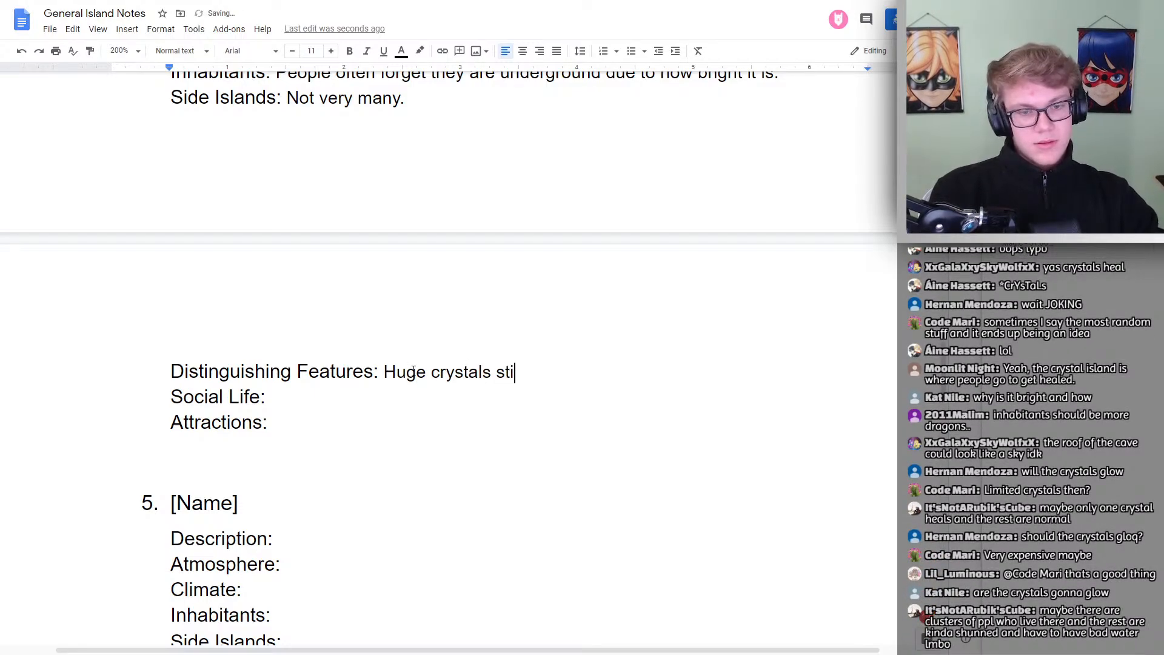
{"action": "type", "text": "cking out of hte"}
{"action": "key", "text": "BackSpace"}
{"action": "key", "text": "BackSpace"}
{"action": "key", "text": "BackSpace"}
{"action": "key", "text": "BackSpace"}
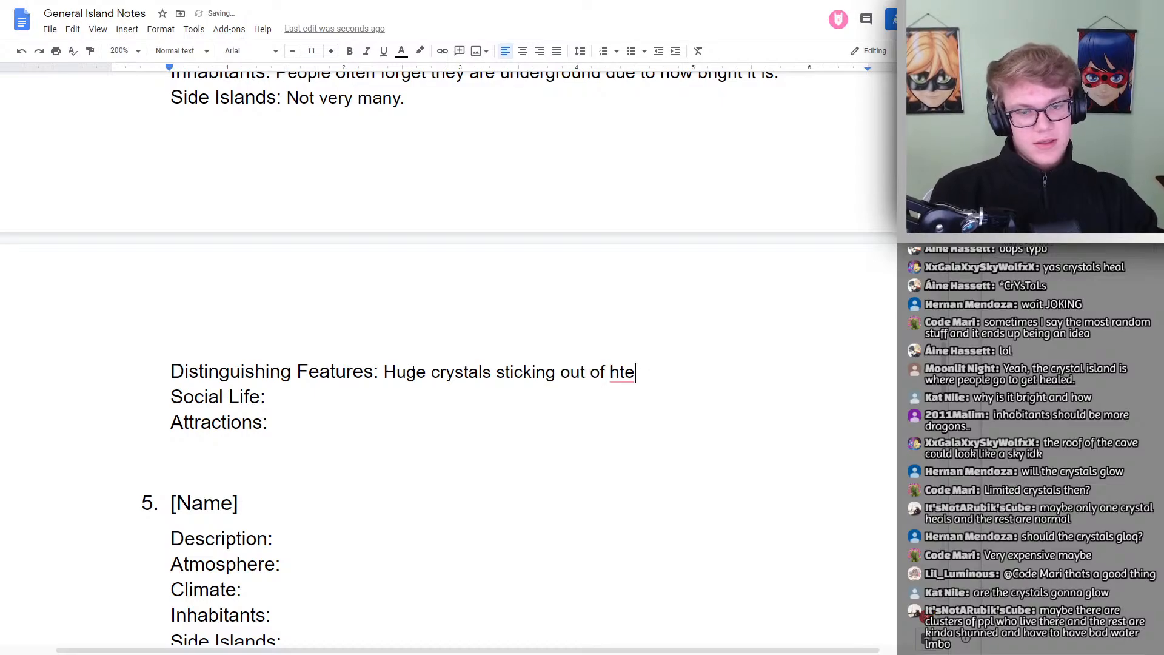
{"action": "type", "text": "the earth."}
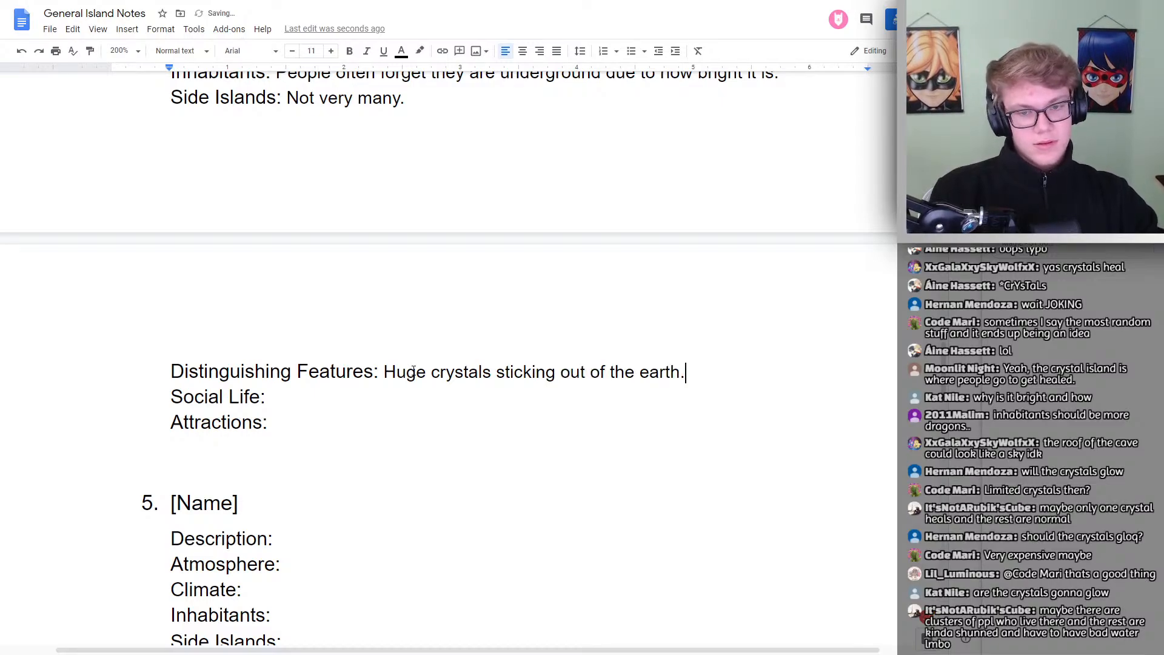
Append "Constant fog." to the end of the Cave Island Distinguishing Features
{"action": "type", "text": " Con"}
{"action": "key", "text": "BackSpace"}
{"action": "key", "text": "BackSpace"}
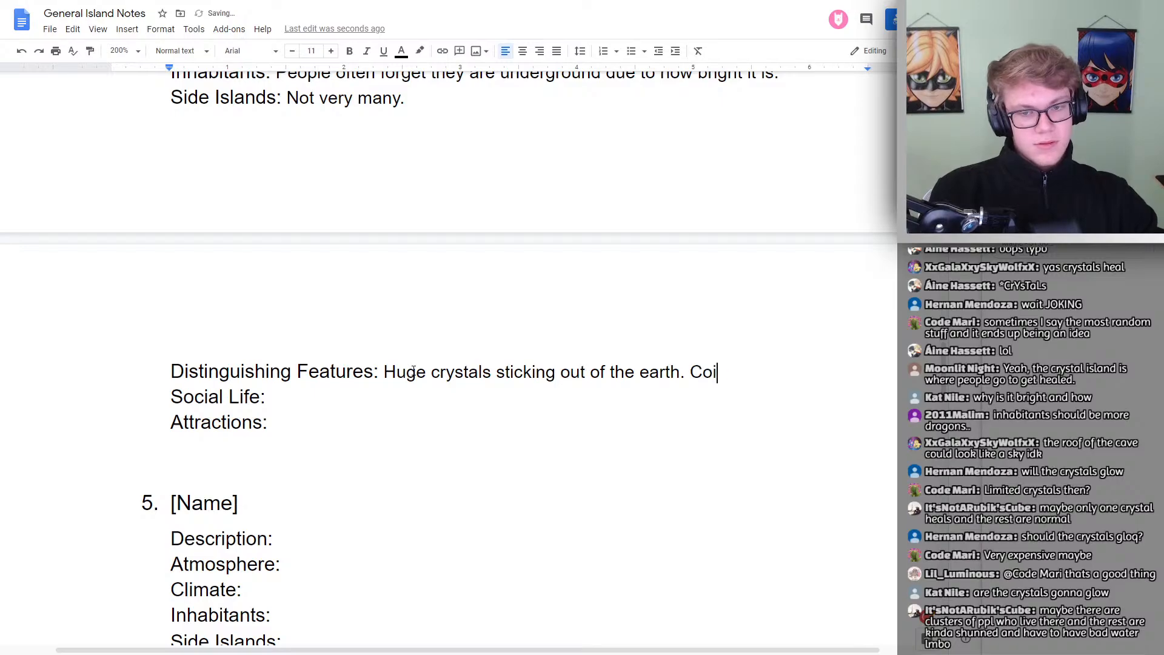
{"action": "type", "text": "onstat fog"}
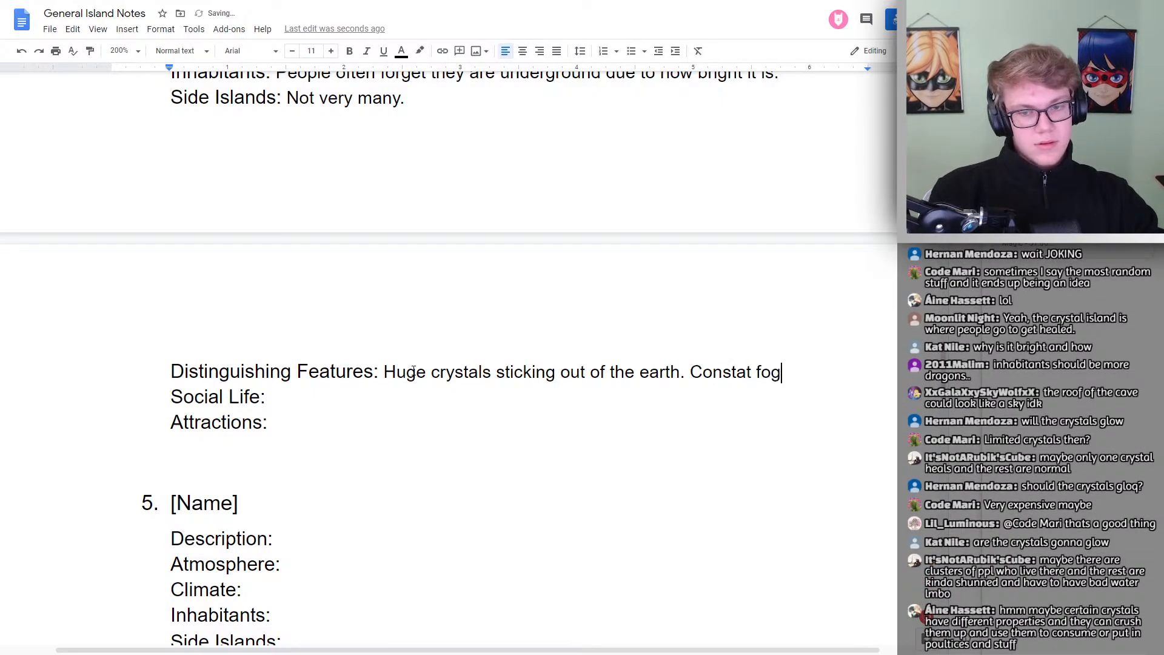
{"action": "key", "text": "Left"}
{"action": "key", "text": "Left"}
{"action": "key", "text": "Left"}
{"action": "key", "text": "Left"}
{"action": "key", "text": "Left"}
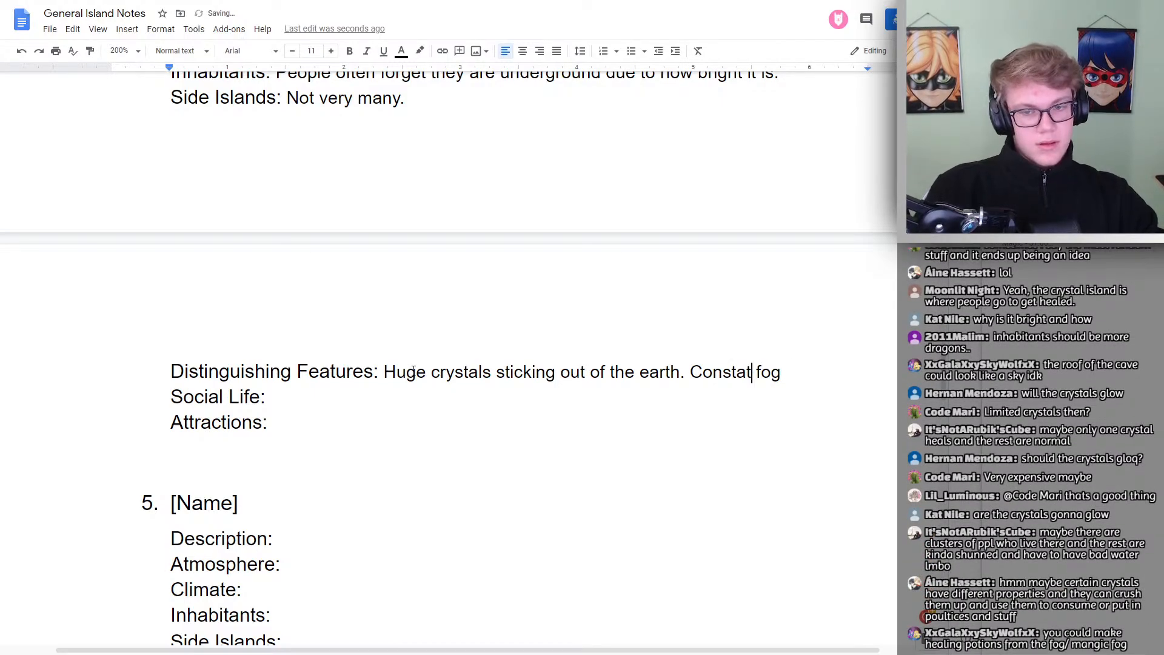
{"action": "type", "text": "n"}
{"action": "key", "text": "Right"}
{"action": "key", "text": "Right"}
{"action": "key", "text": "Right"}
{"action": "key", "text": "Right"}
{"action": "key", "text": "Right"}
{"action": "key", "text": "Right"}
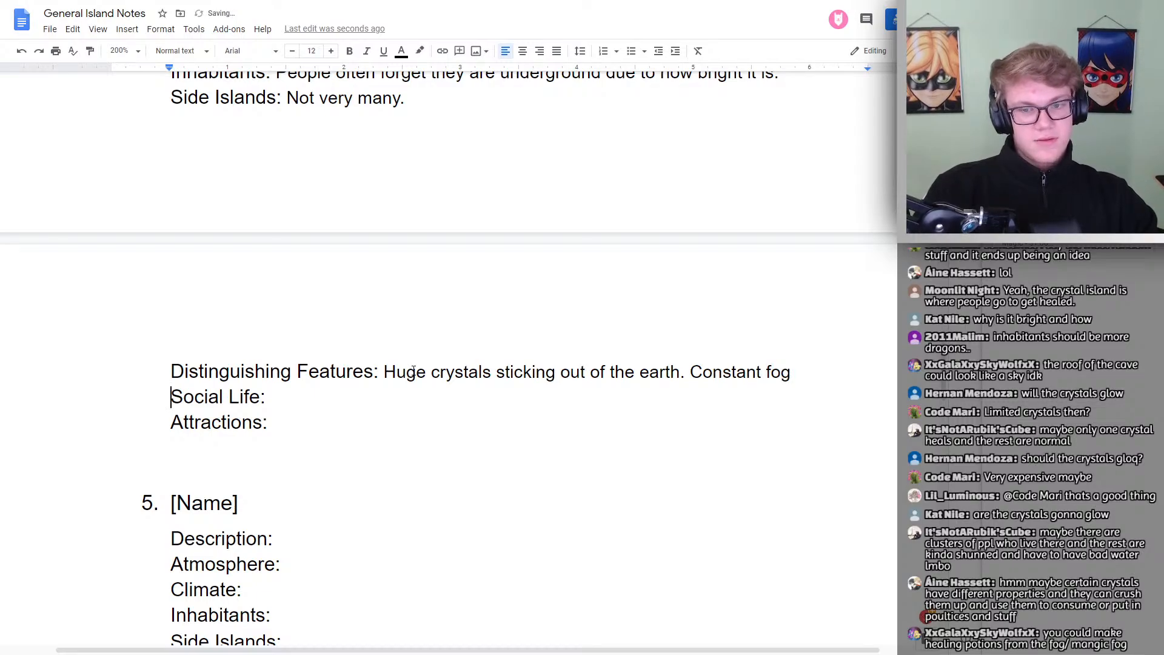
{"action": "key", "text": "Left"}
{"action": "type", "text": "."}
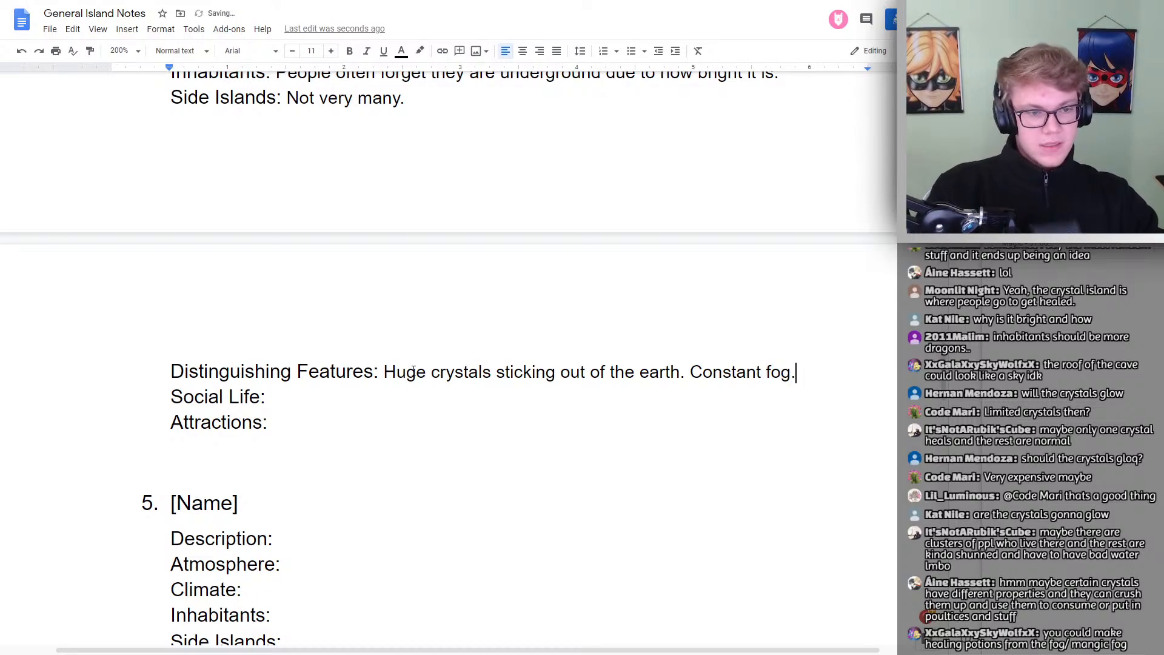
Enter "The night makes the crystals sparkle so people often like to hang out then." as the Cave Island Social Life
{"action": "key", "text": "Down"}
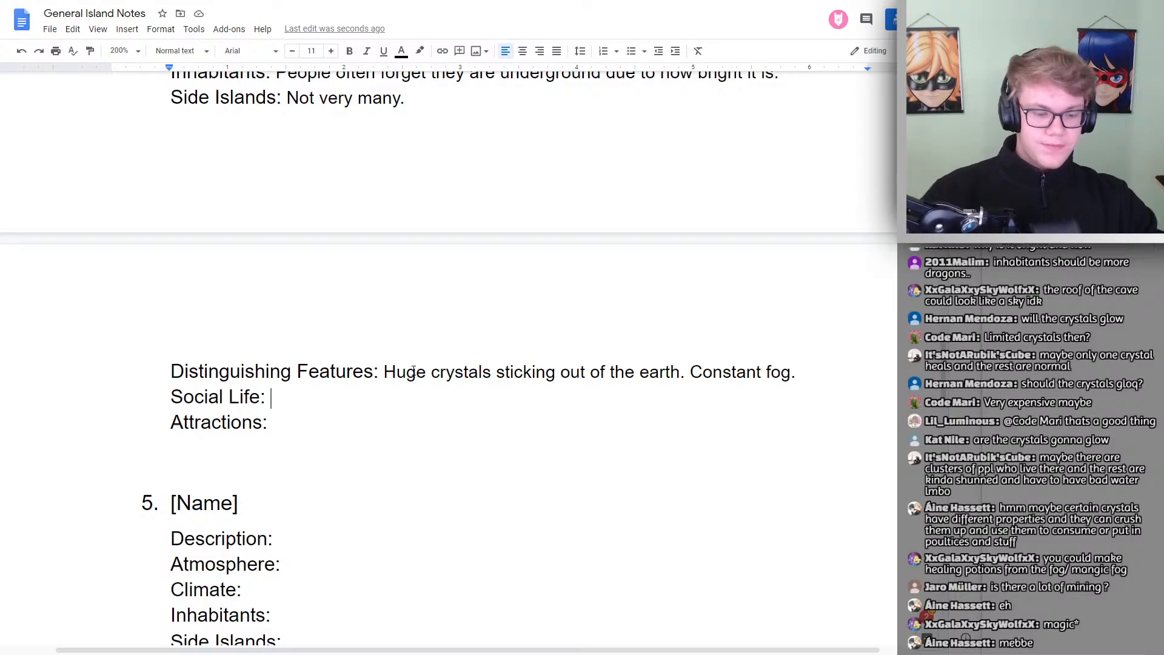
{"action": "type", "text": "THe"}
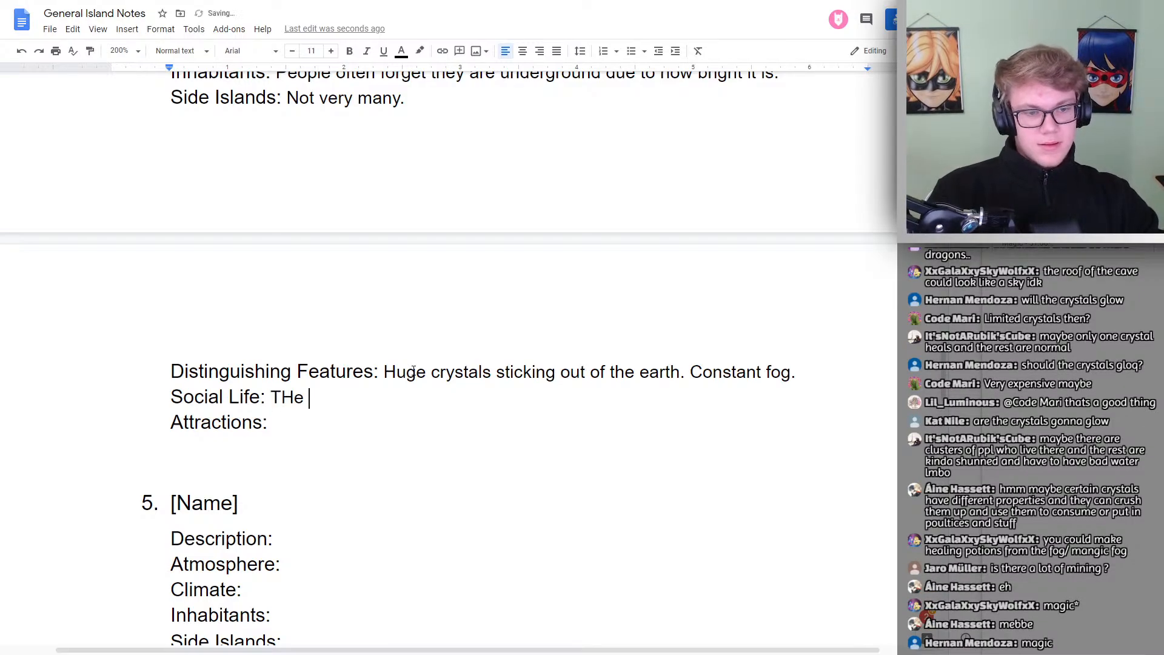
{"action": "key", "text": "BackSpace"}
{"action": "key", "text": "BackSpace"}
{"action": "key", "text": "BackSpace"}
{"action": "type", "text": "he night t"}
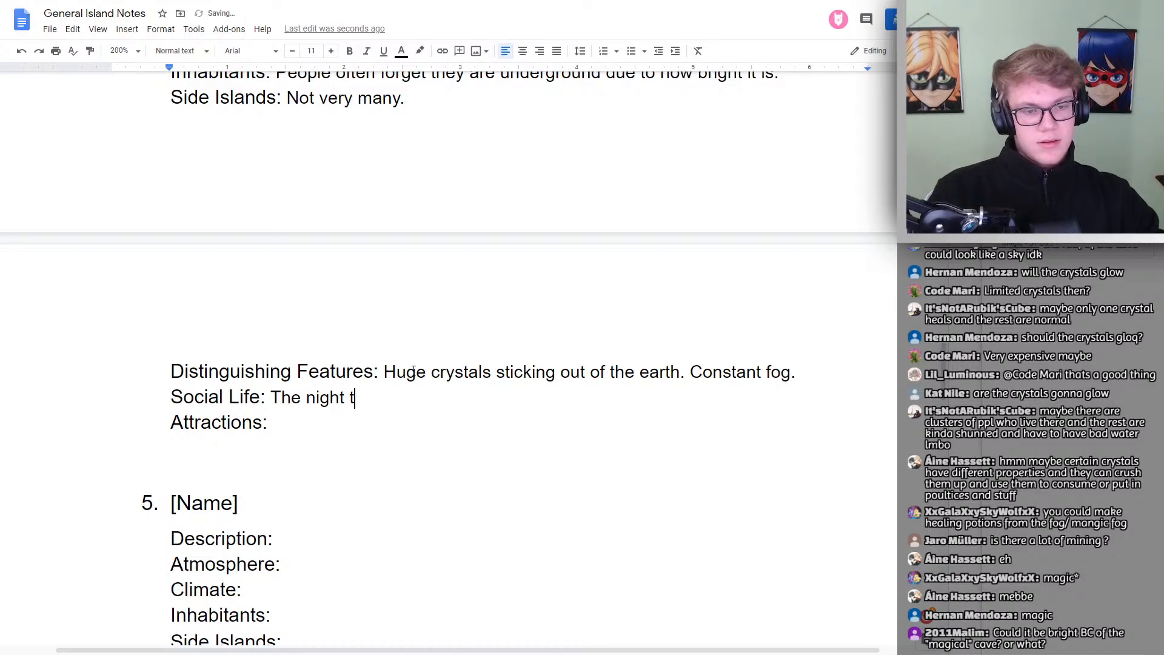
{"action": "key", "text": "BackSpace"}
{"action": "type", "text": "is"}
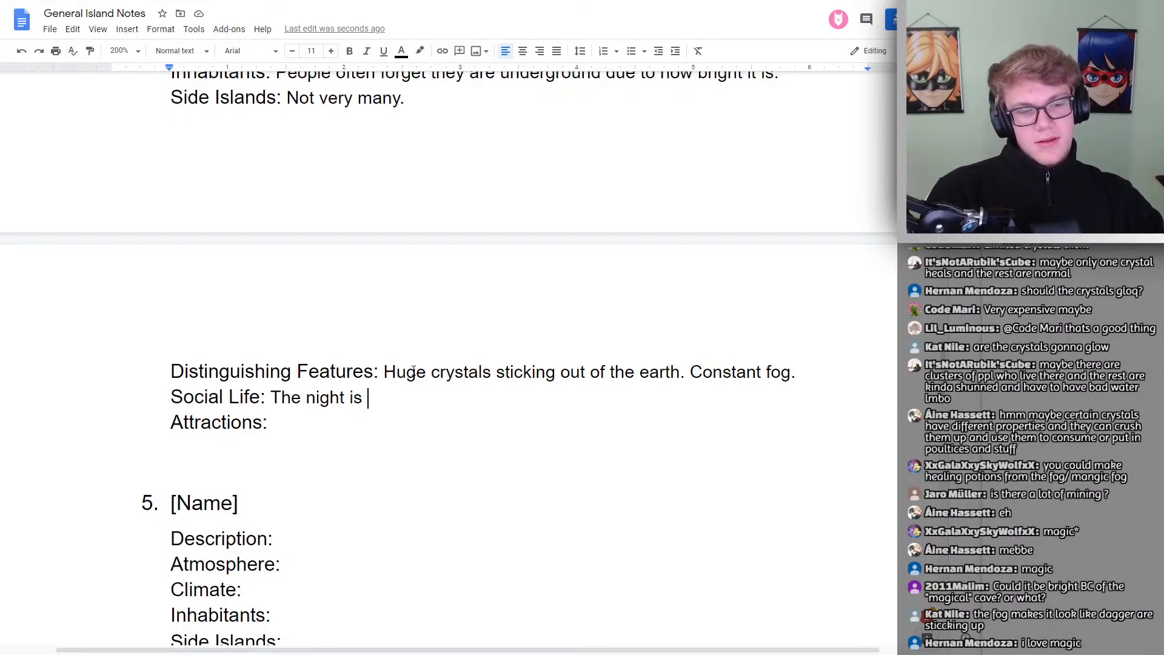
{"action": "key", "text": "BackSpace"}
{"action": "key", "text": "BackSpace"}
{"action": "key", "text": "BackSpace"}
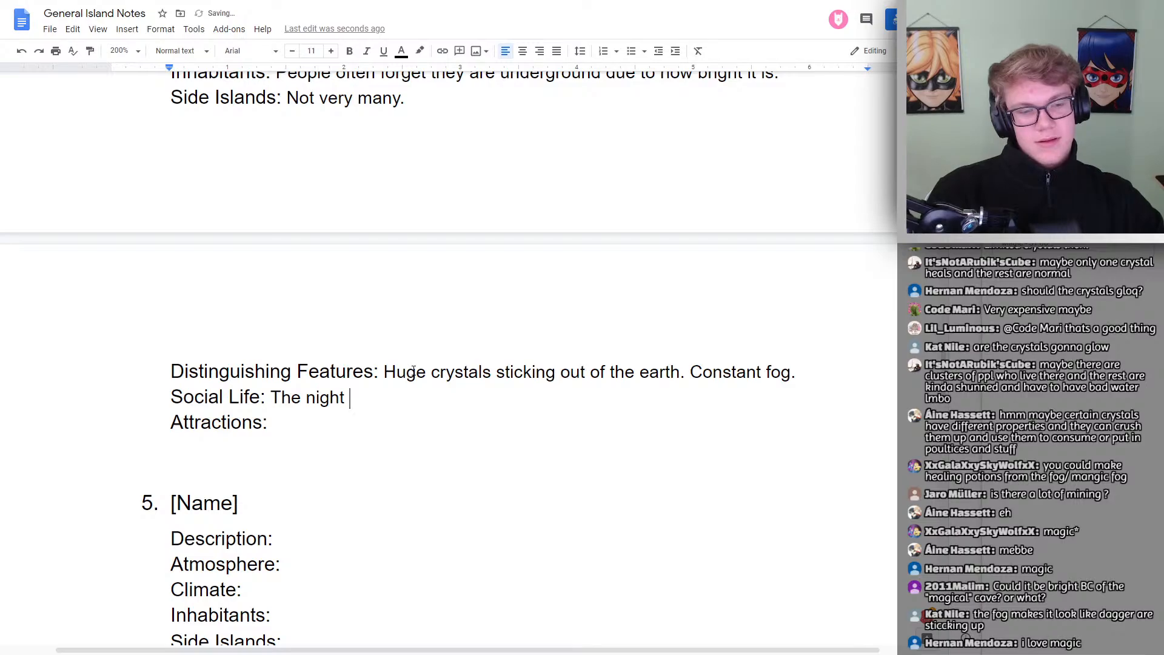
{"action": "type", "text": "makes the cry"}
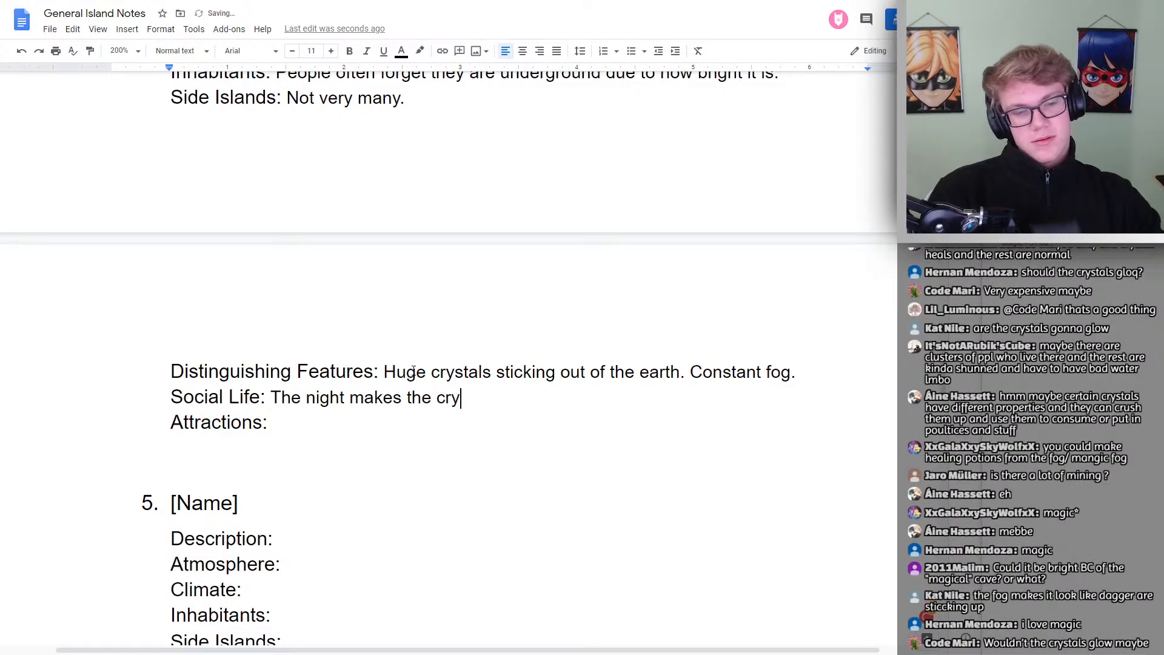
{"action": "type", "text": "stals sparkle "}
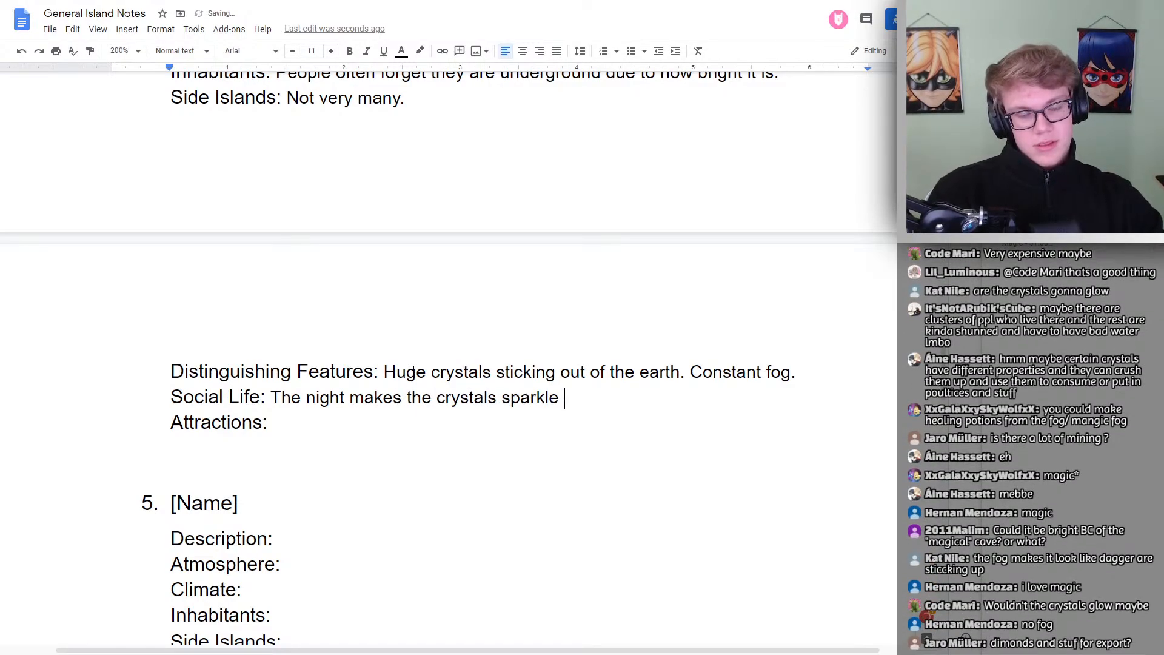
{"action": "type", "text": "so "}
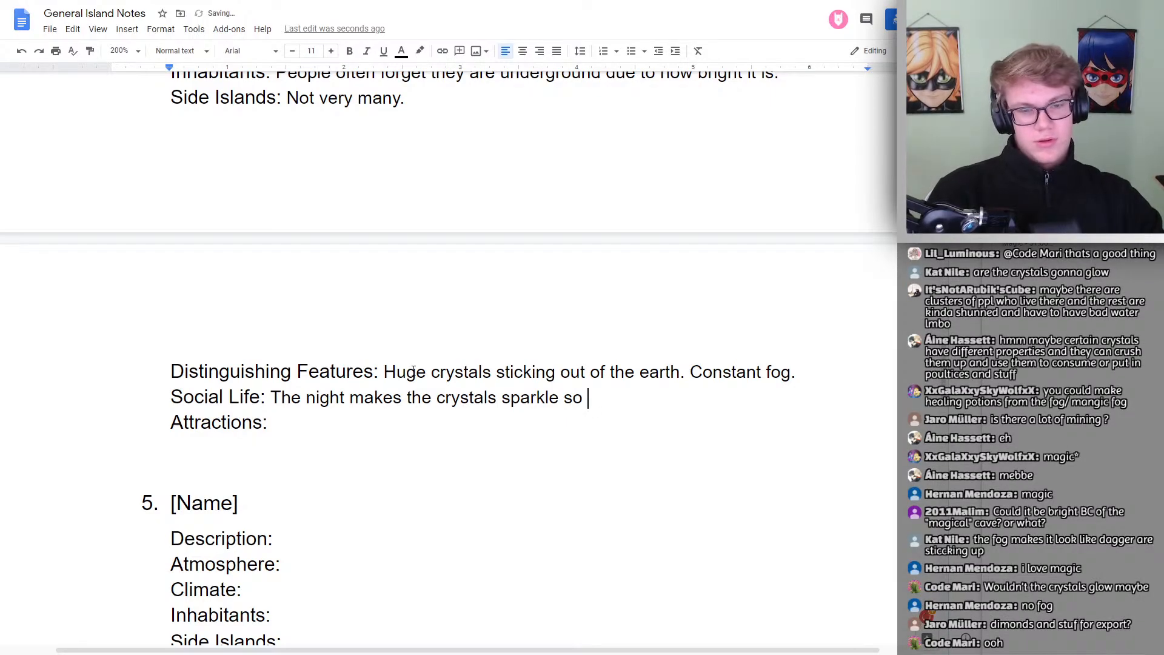
{"action": "type", "text": "people often l"}
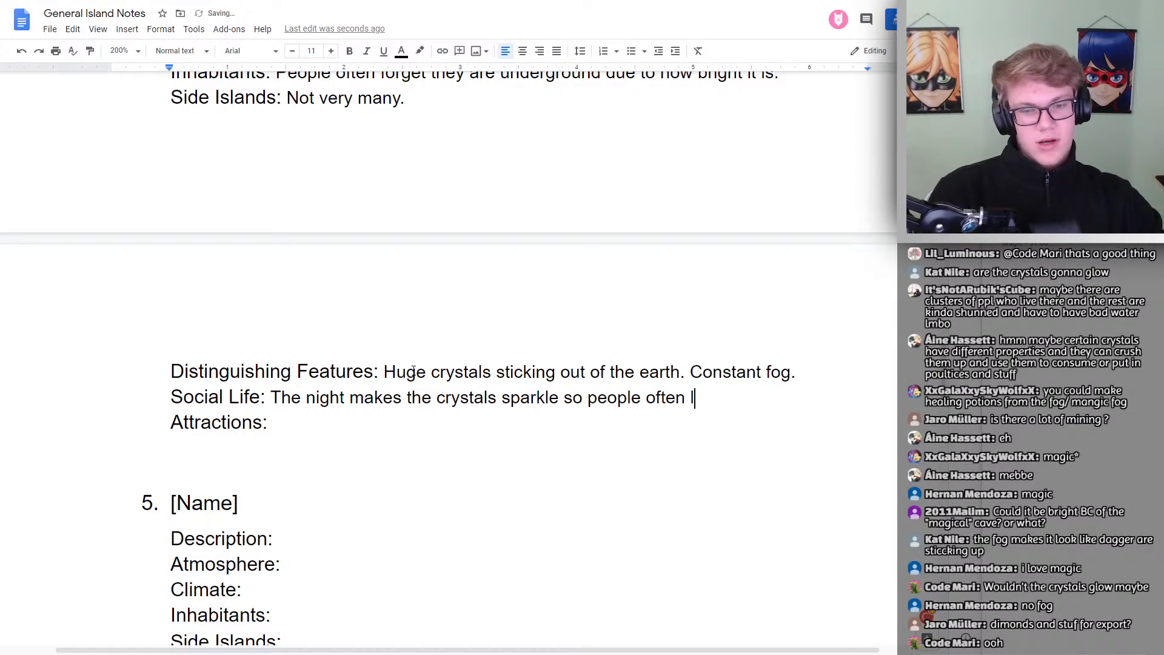
{"action": "type", "text": "ike to "}
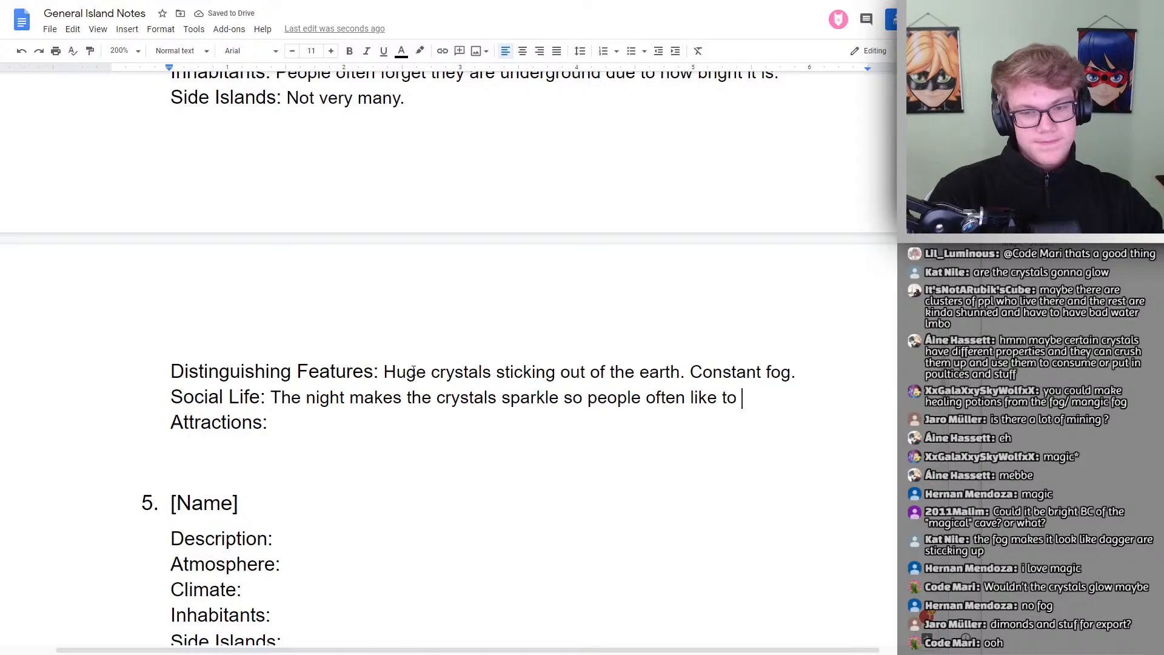
{"action": "type", "text": "hang o"}
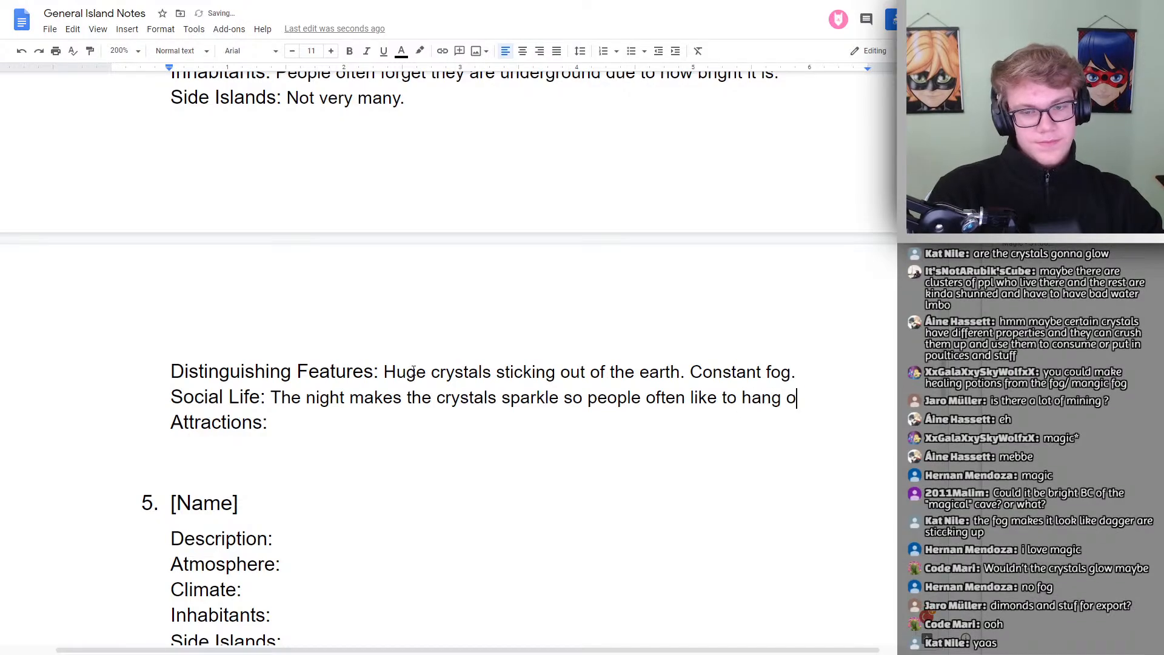
{"action": "type", "text": "ut then/"}
{"action": "key", "text": "BackSpace"}
{"action": "type", "text": "."}
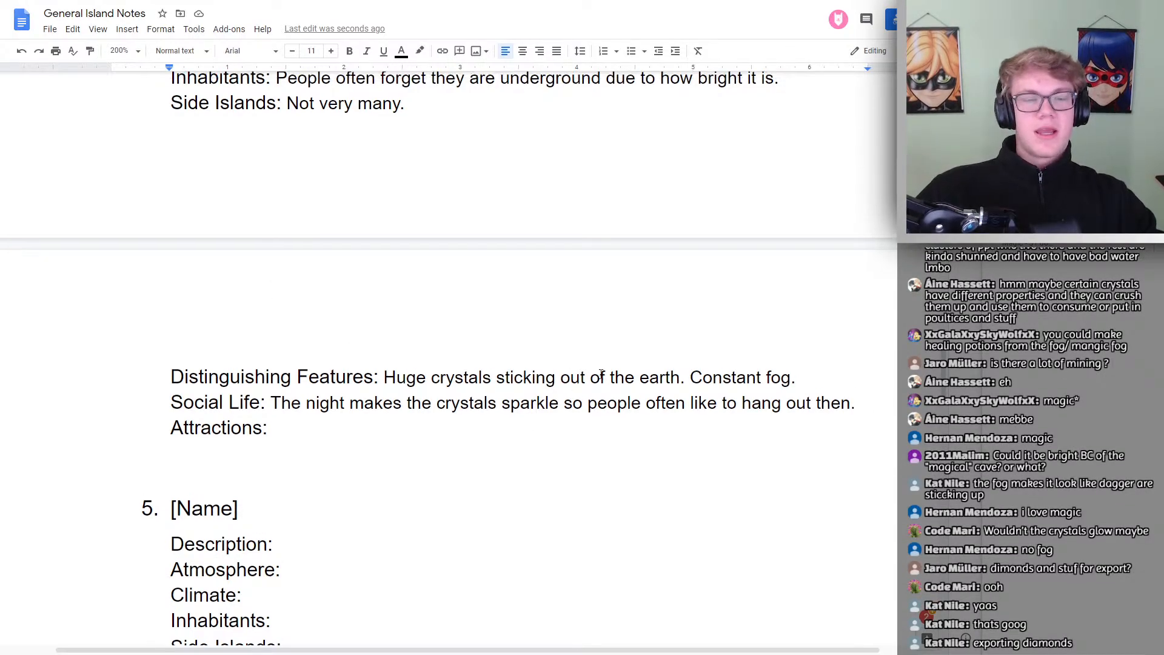
{"action": "scroll", "coordinate": [156, 299], "scroll_direction": "up", "scroll_amount": 4}
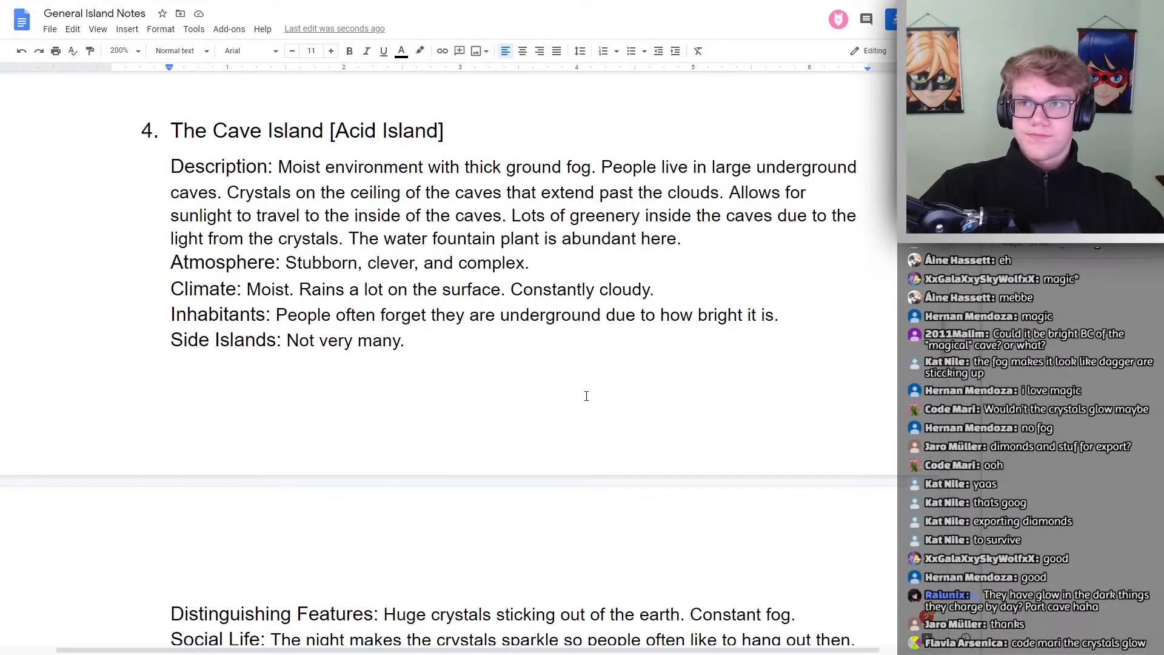
{"action": "scroll", "coordinate": [566, 356], "scroll_direction": "down", "scroll_amount": 8}
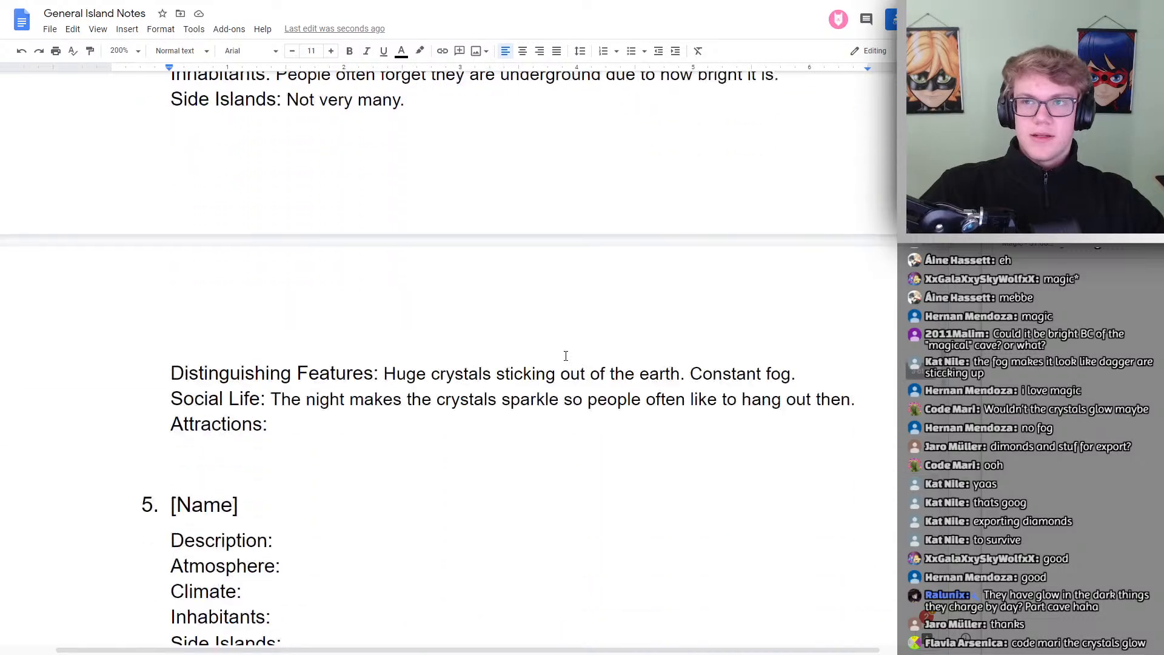
{"action": "scroll", "coordinate": [287, 333], "scroll_direction": "up", "scroll_amount": 2}
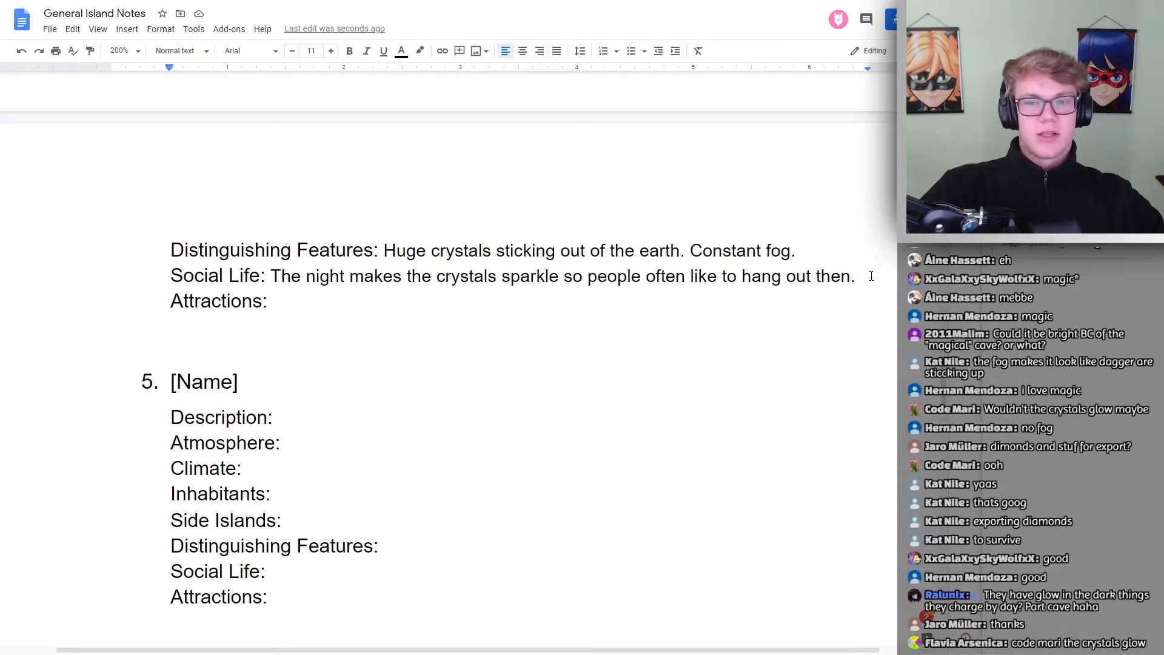
Append "Plants that glow in the dark." to the end of the Cave Island Distinguishing Features
{"action": "left_click_drag", "start_coordinate": [796, 246], "coordinate": [810, 258]}
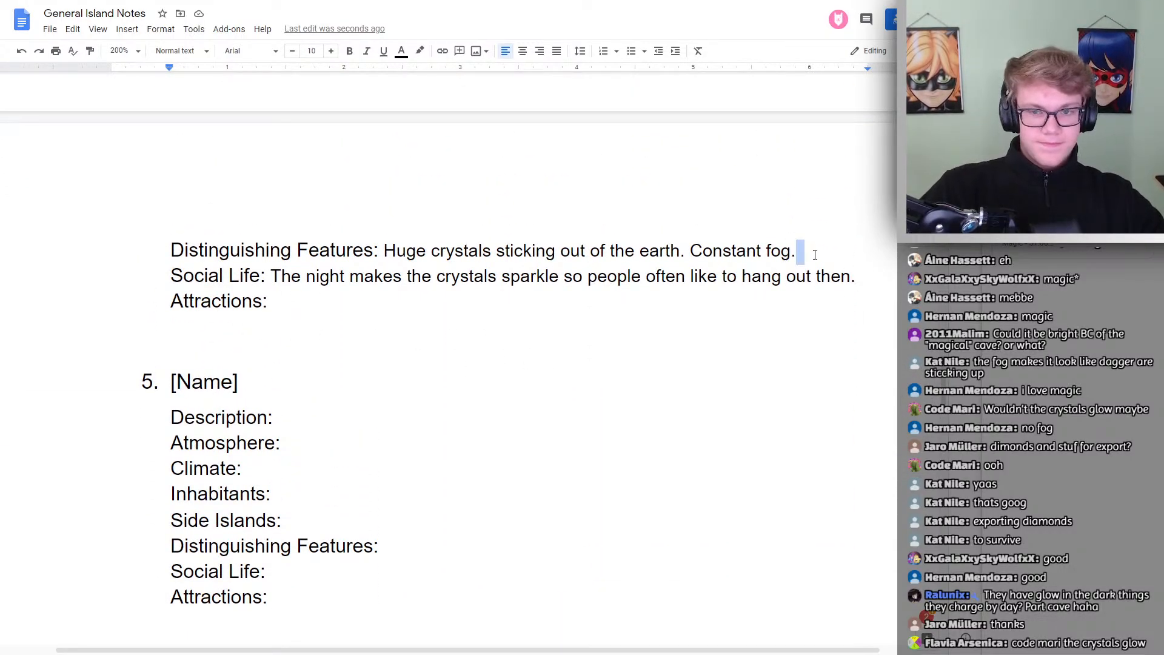
{"action": "key", "text": "BackSpace"}
{"action": "type", "text": "Plants t"}
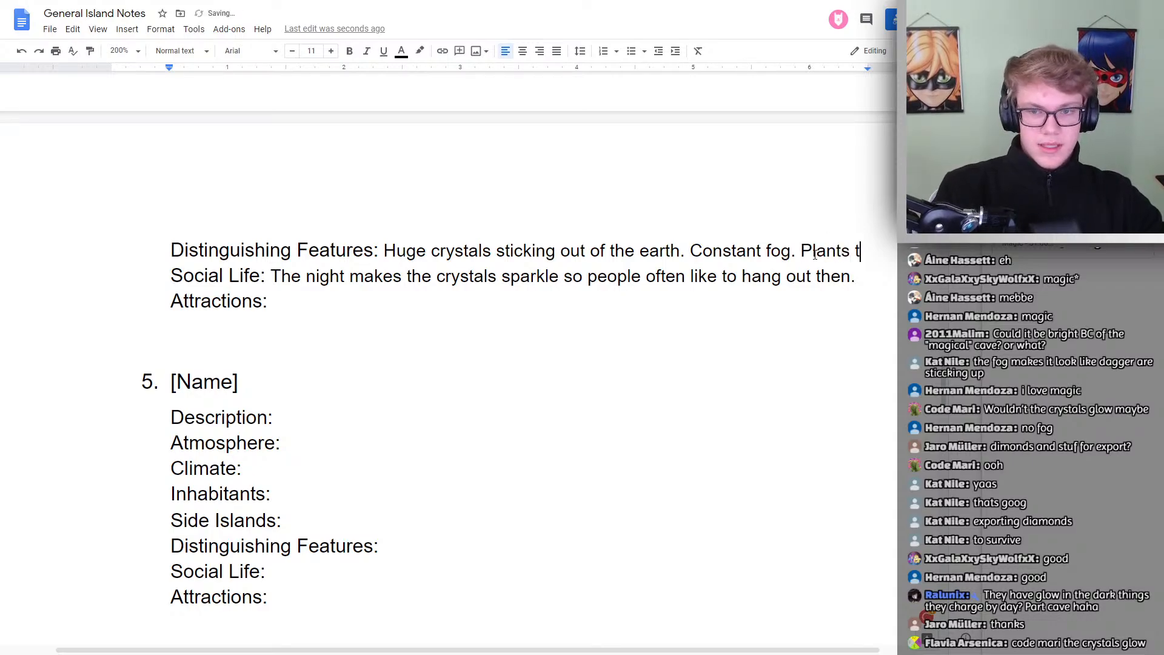
{"action": "type", "text": "hat glow in the a"}
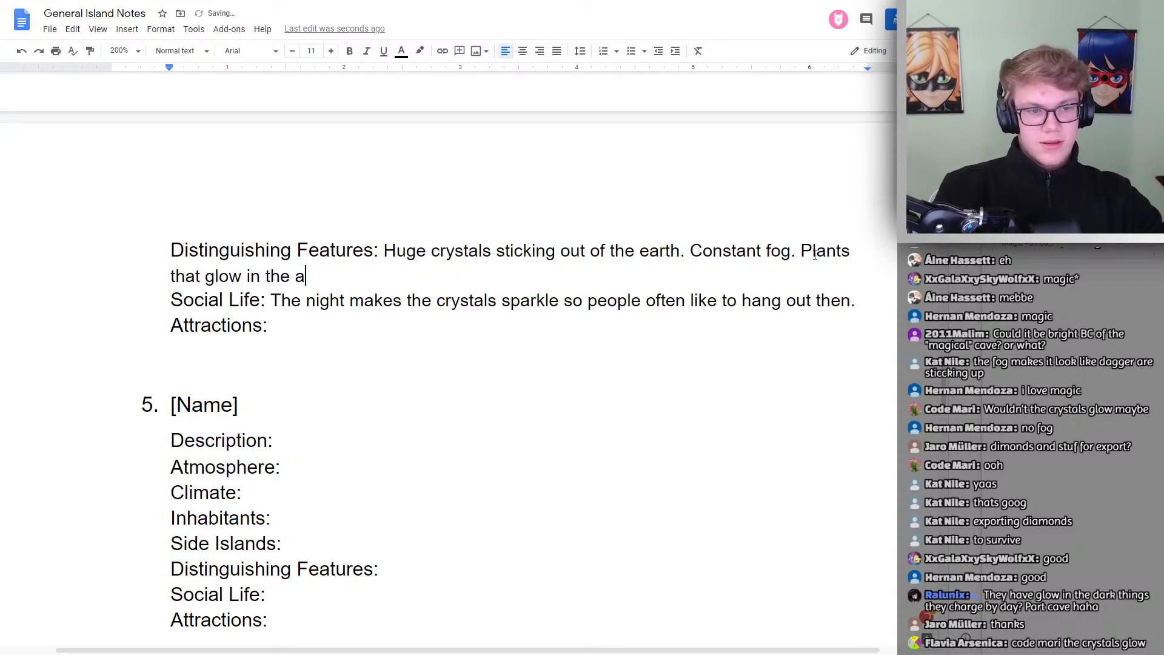
{"action": "type", "text": "d"}
{"action": "key", "text": "BackSpace"}
{"action": "key", "text": "BackSpace"}
{"action": "type", "text": "dark"}
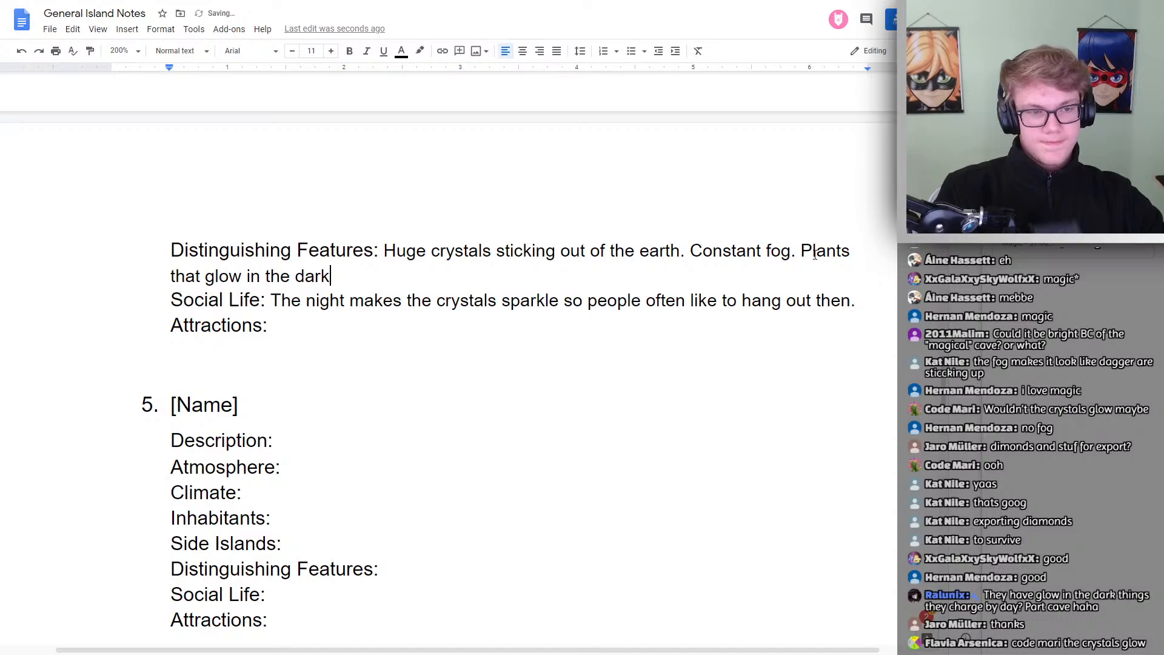
{"action": "type", "text": "."}
Insert "and the plants glow in the dark" after "sparkle" in the Cave Island Social Life
{"action": "left_click", "coordinate": [864, 301]}
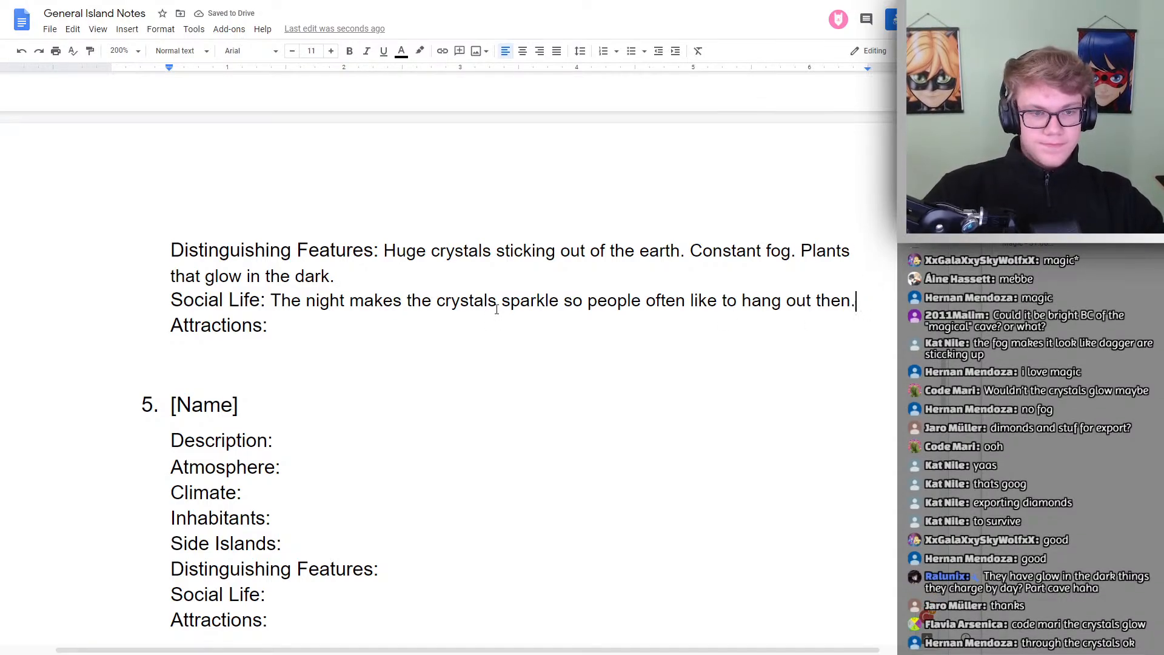
{"action": "left_click", "coordinate": [564, 308]}
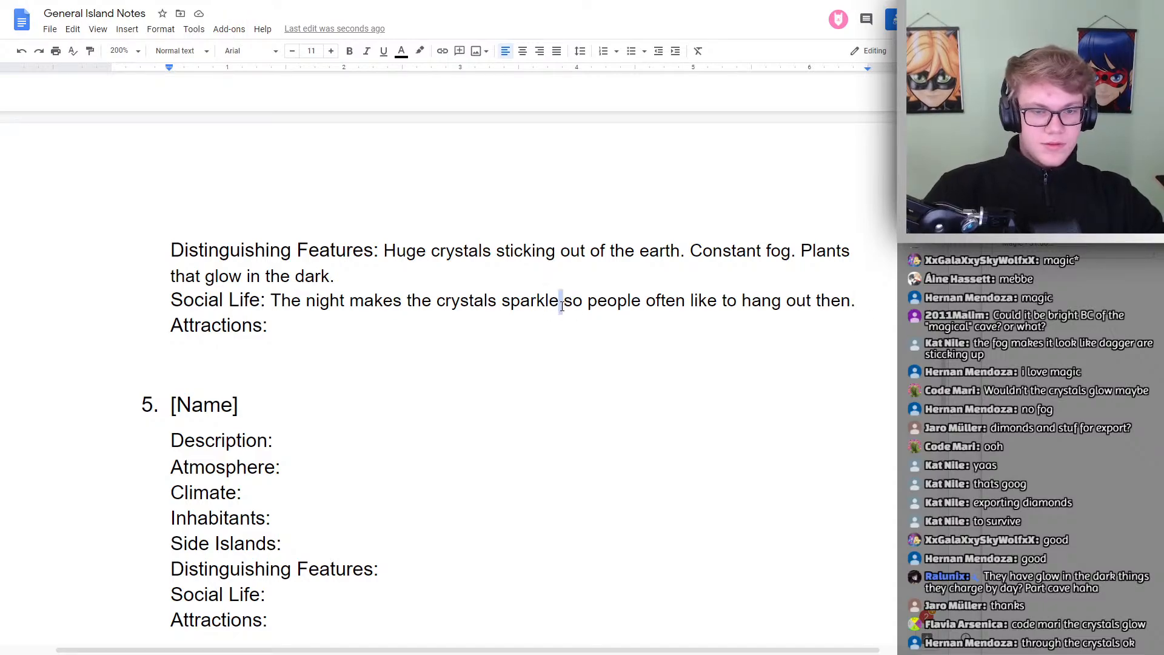
{"action": "type", "text": "and with t"}
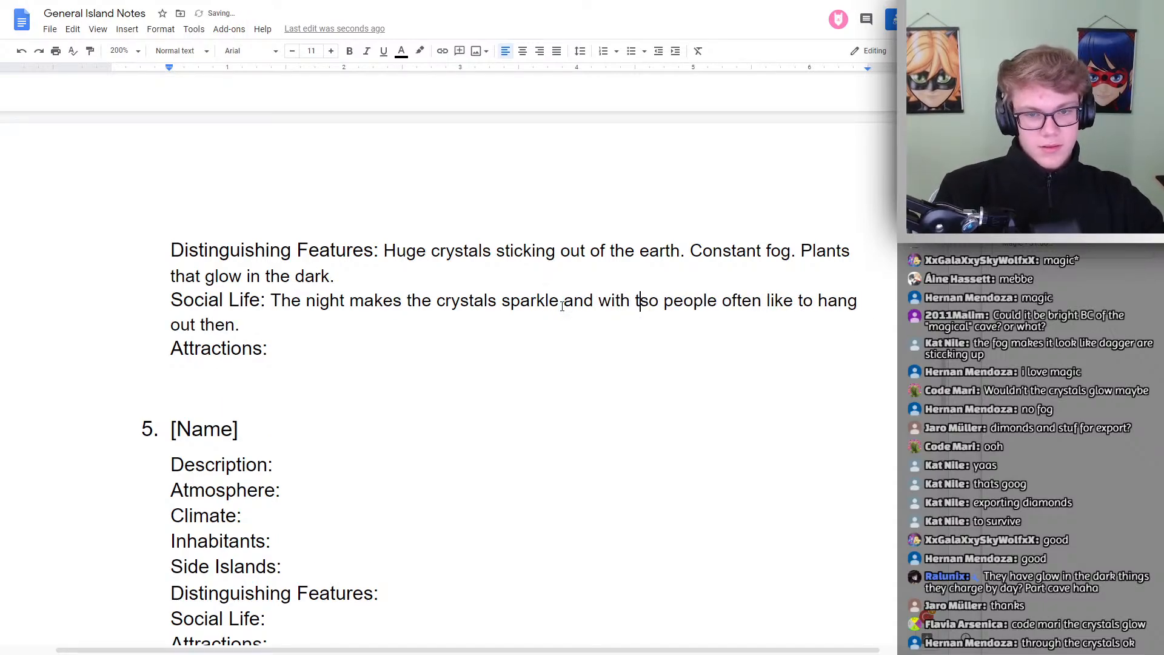
{"action": "key", "text": "BackSpace"}
{"action": "key", "text": "BackSpace"}
{"action": "key", "text": "BackSpace"}
{"action": "key", "text": "BackSpace"}
{"action": "key", "text": "BackSpace"}
{"action": "key", "text": "BackSpace"}
{"action": "type", "text": "the "}
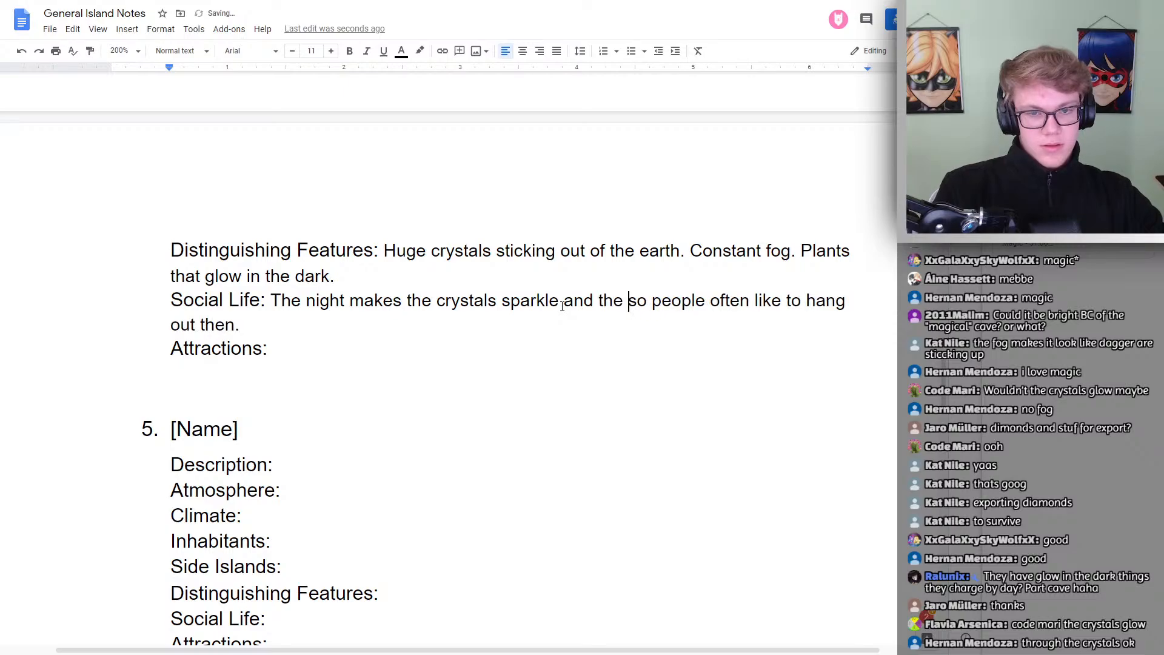
{"action": "type", "text": "plants glow in the "}
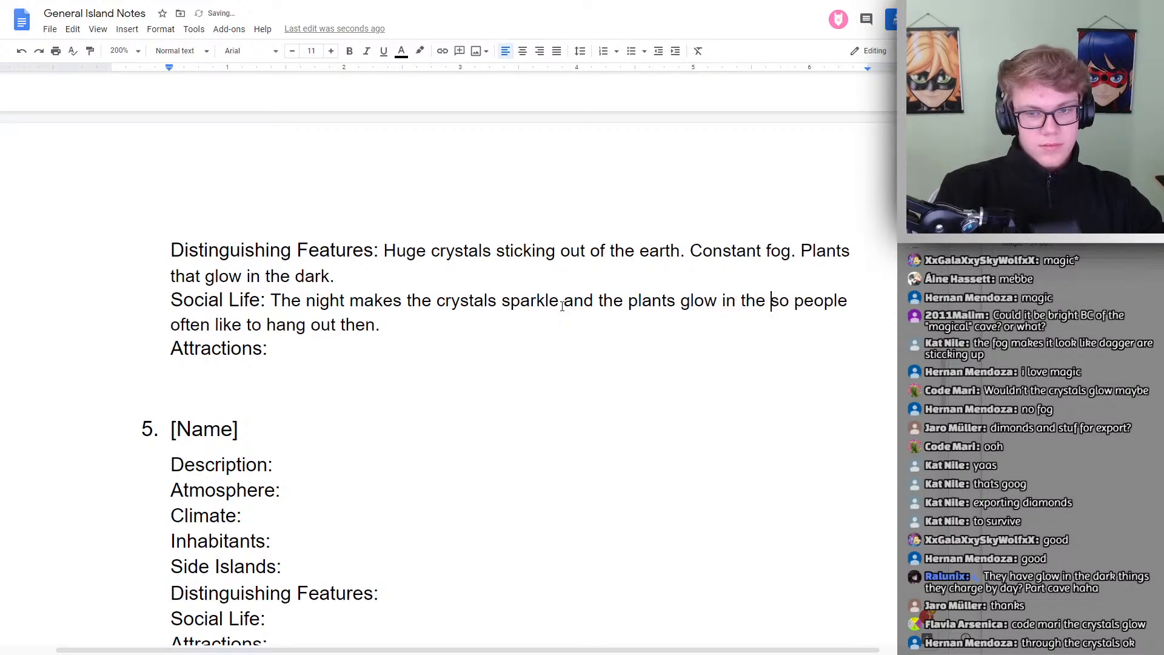
{"action": "type", "text": "dark"}
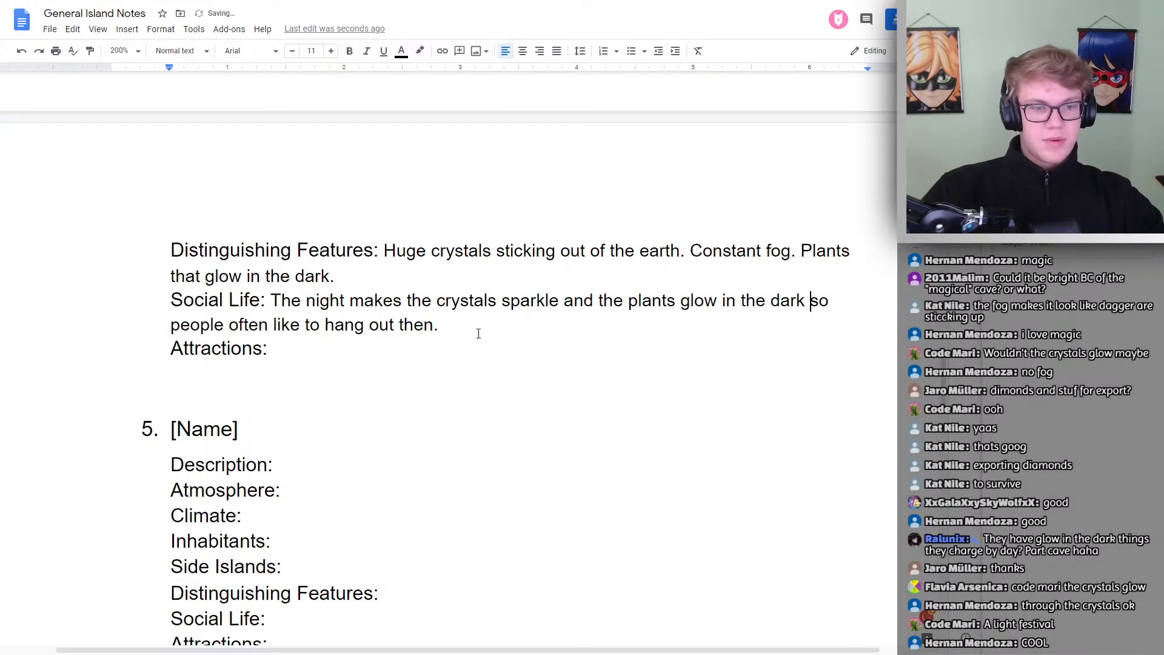
Copy the full Distinguishing Features text into the Cave Island Attractions, without an extra blank line after it
{"action": "double_click", "coordinate": [321, 350]}
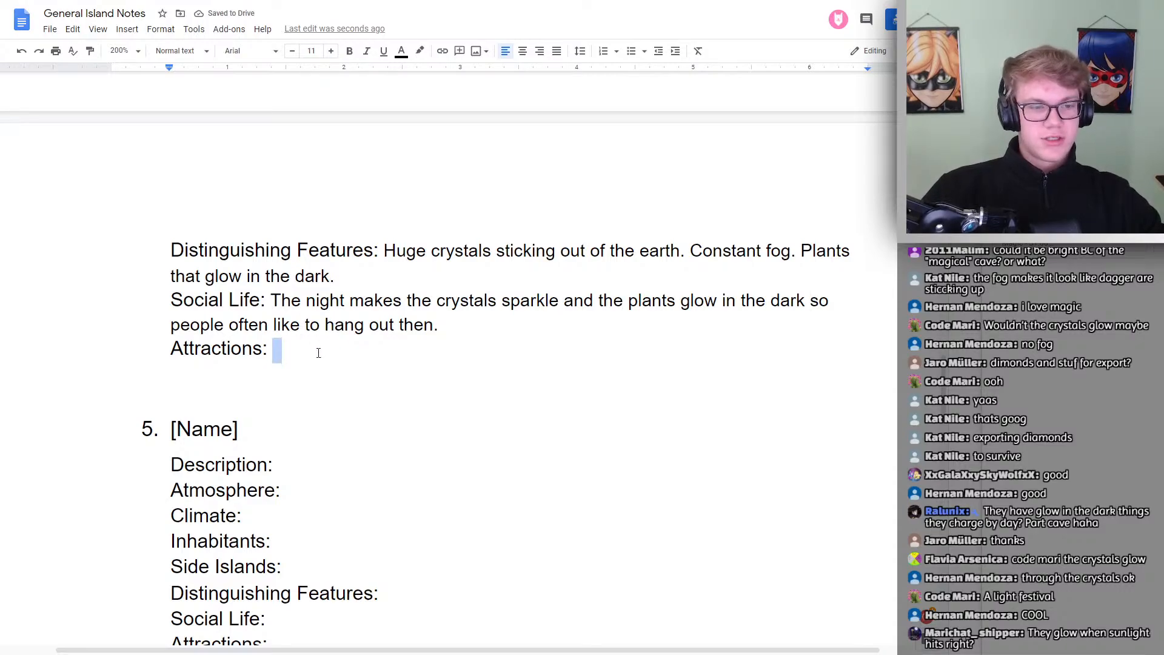
{"action": "key", "text": "BackSpace"}
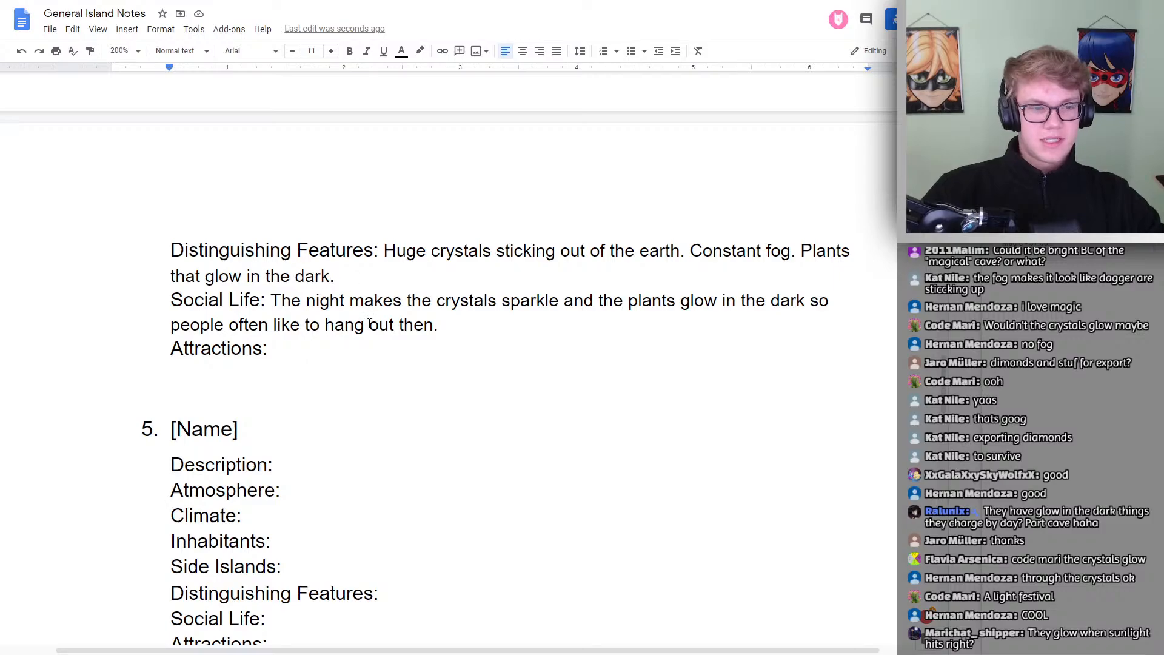
{"action": "scroll", "coordinate": [370, 323], "scroll_direction": "up", "scroll_amount": 15}
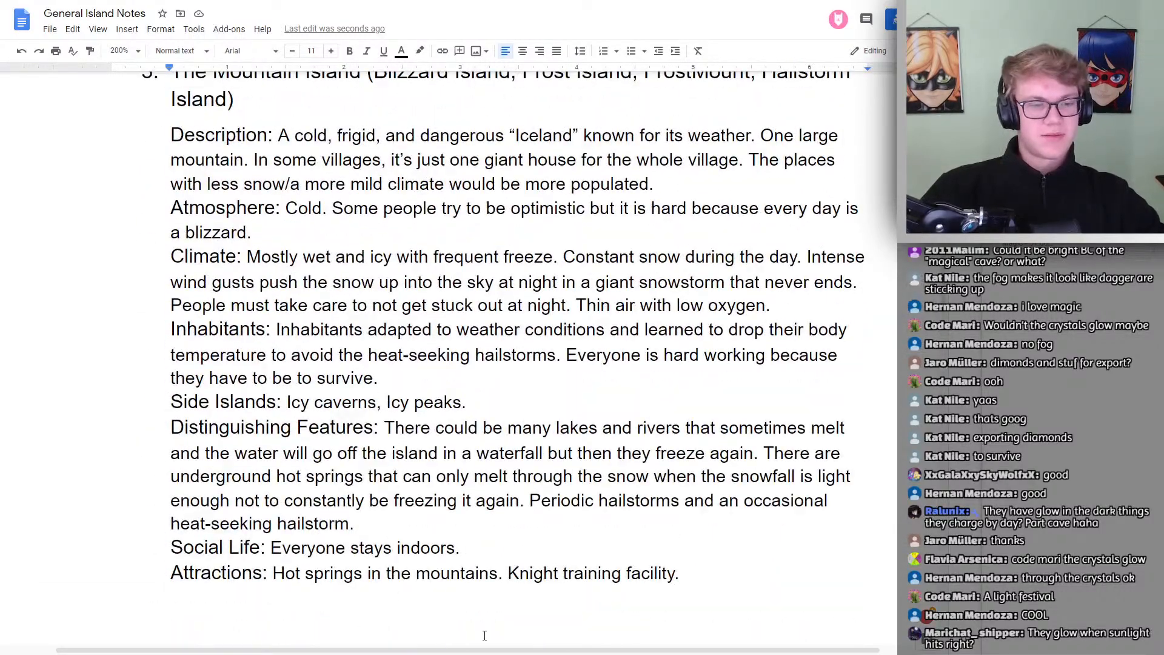
{"action": "scroll", "coordinate": [707, 431], "scroll_direction": "down", "scroll_amount": 15}
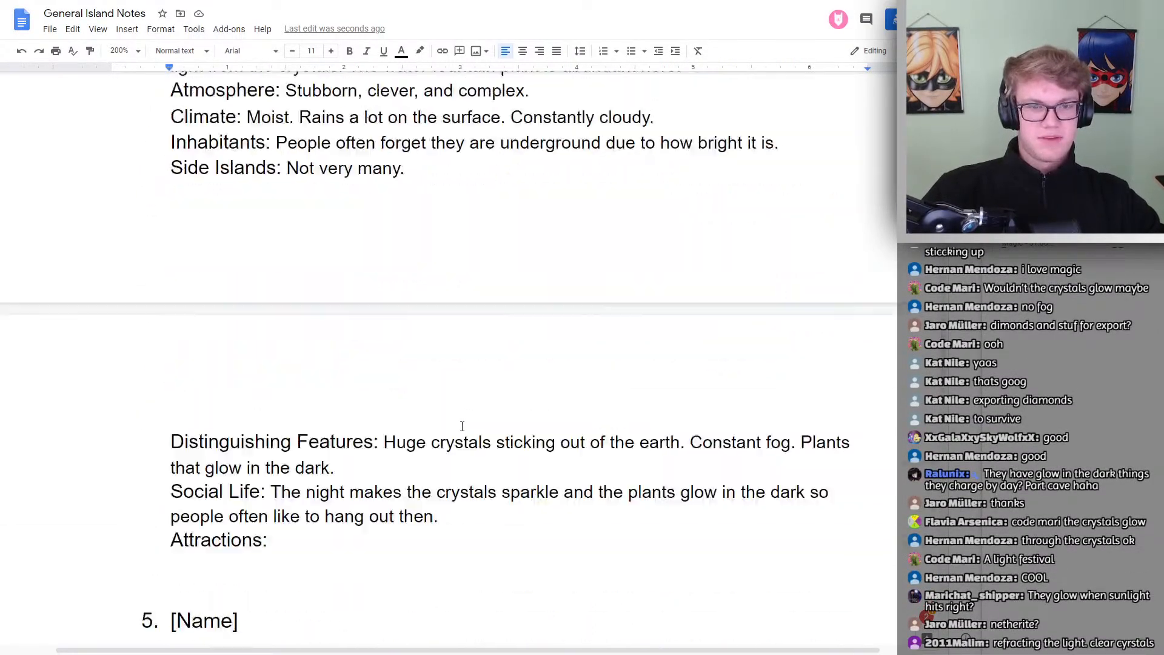
{"action": "scroll", "coordinate": [397, 348], "scroll_direction": "up", "scroll_amount": 3}
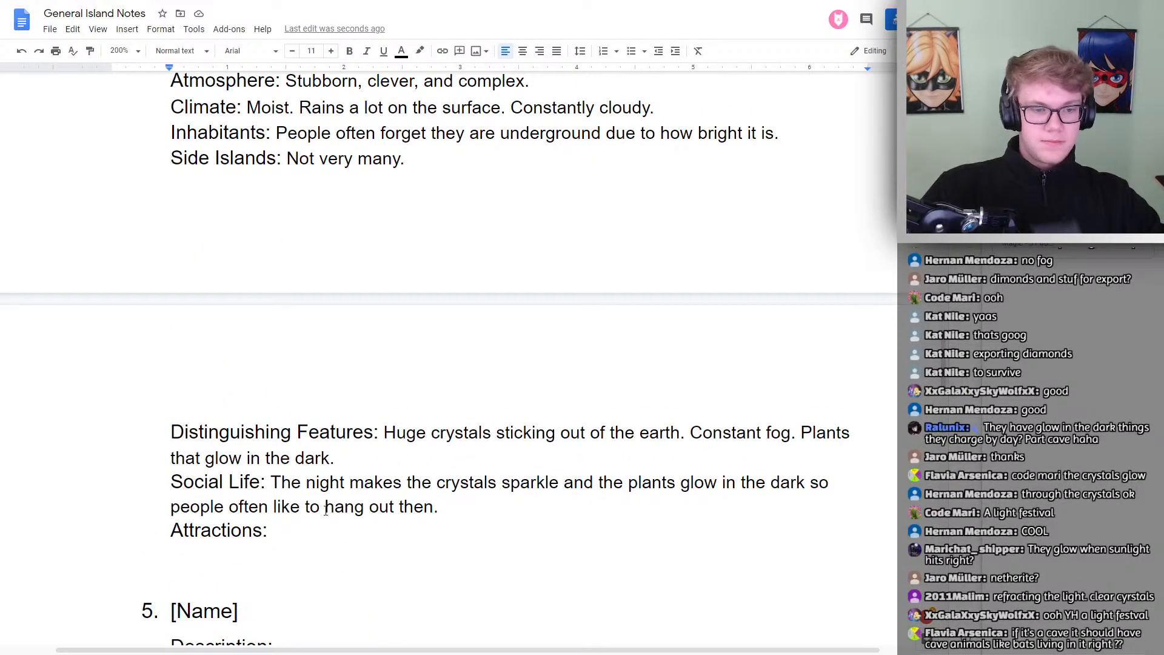
{"action": "scroll", "coordinate": [363, 370], "scroll_direction": "down", "scroll_amount": 2}
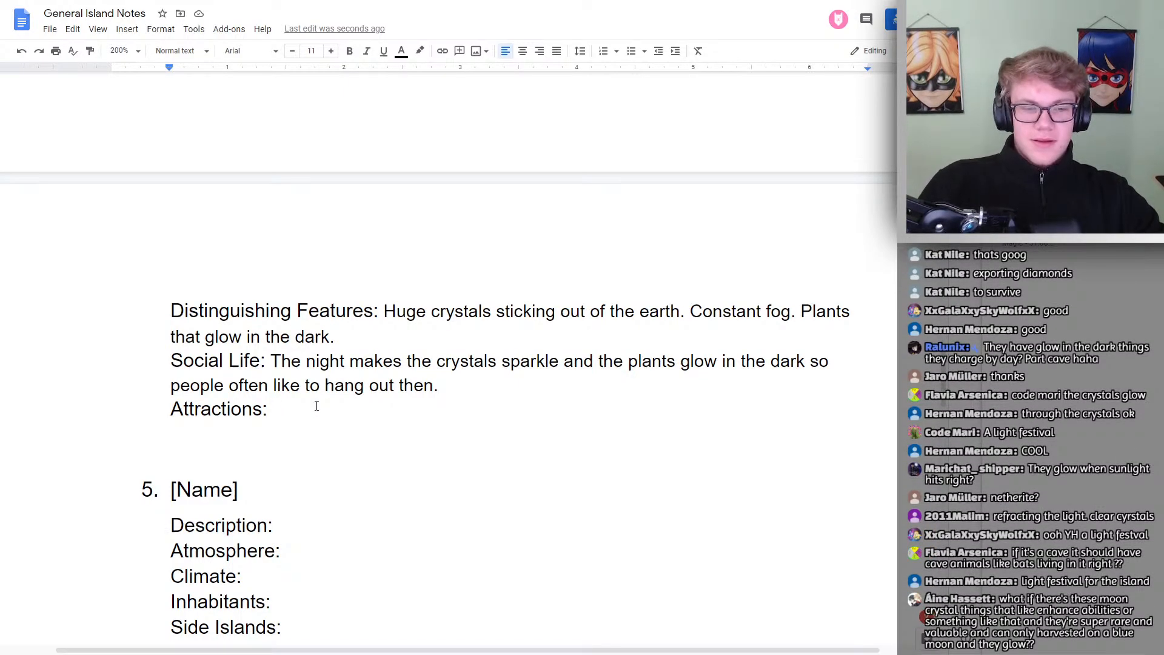
{"action": "left_click_drag", "start_coordinate": [384, 311], "coordinate": [383, 345]}
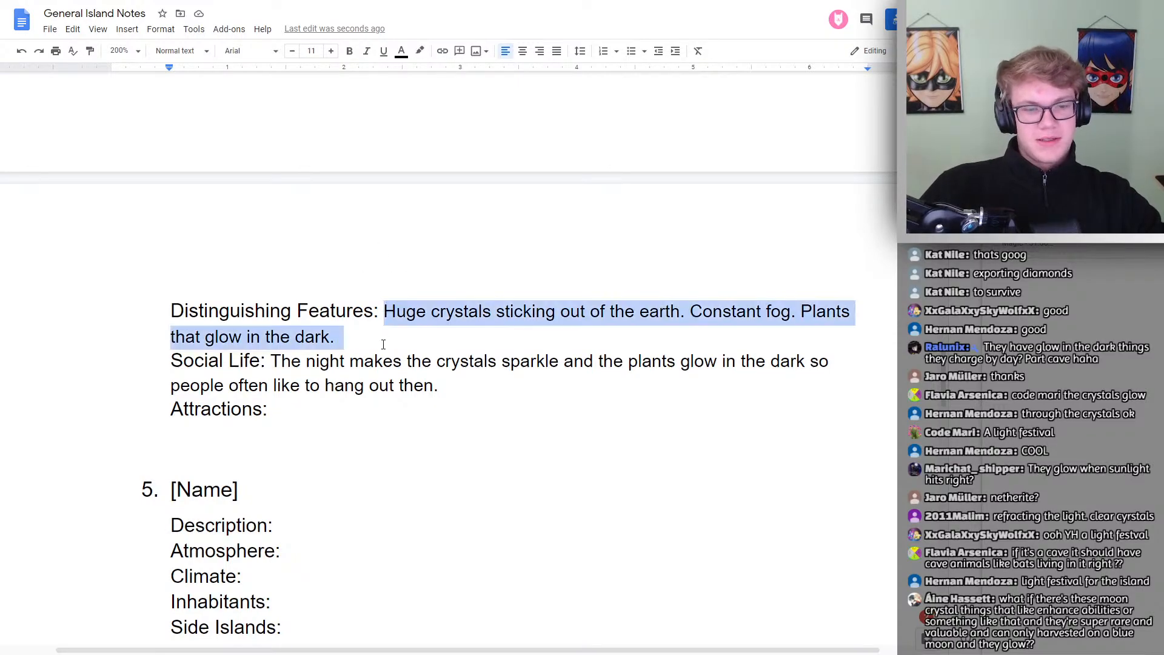
{"action": "key", "text": "ctrl+c"}
{"action": "left_click", "coordinate": [333, 409]}
{"action": "key", "text": "ctrl+v"}
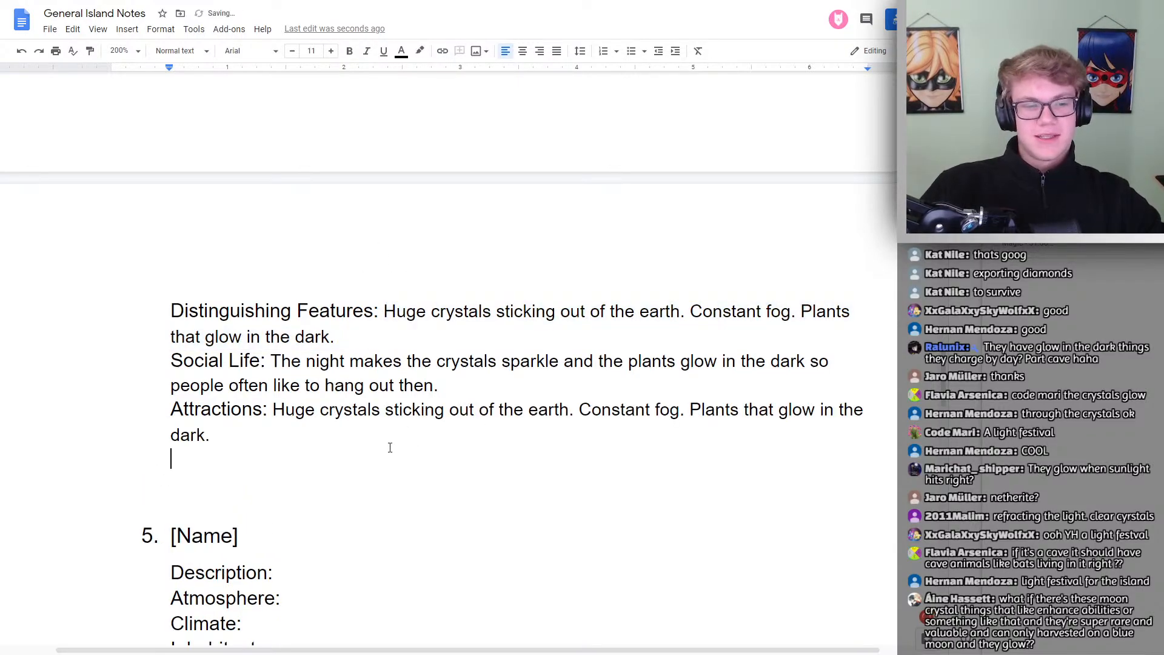
{"action": "key", "text": "BackSpace"}
{"action": "key", "text": "BackSpace"}
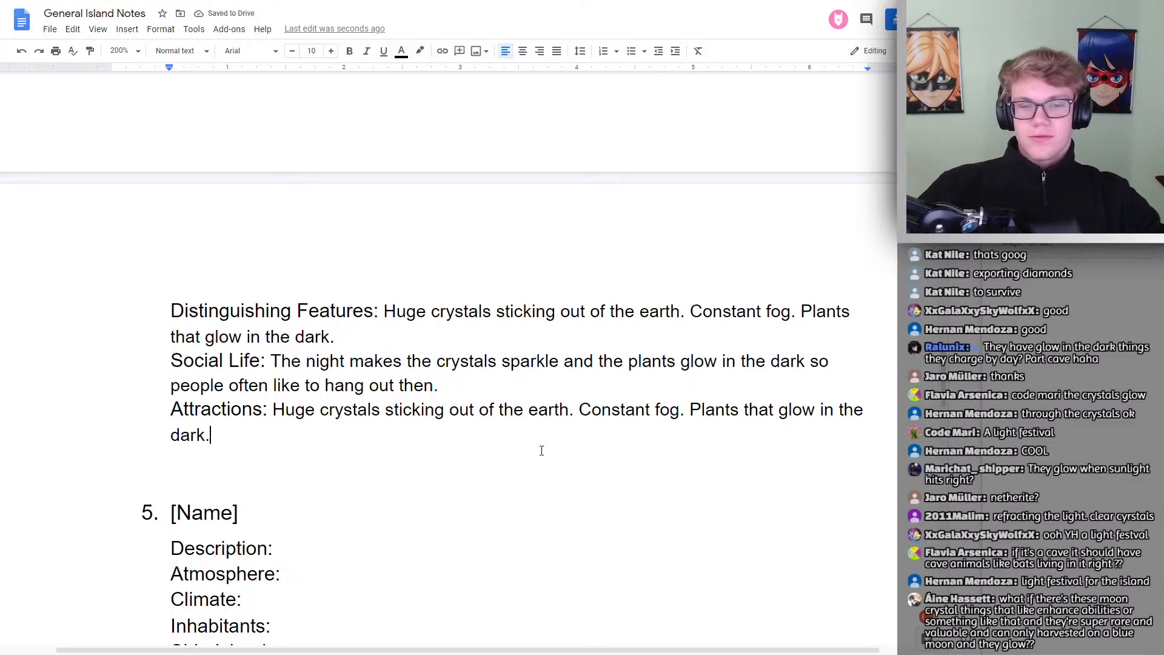
Append a copy of the Social Life text to the Cave Island Attractions and delete "Constant fog." from Attractions
{"action": "left_click_drag", "start_coordinate": [273, 410], "coordinate": [784, 417]}
{"action": "left_click_drag", "start_coordinate": [439, 386], "coordinate": [274, 362]}
{"action": "key", "text": "ctrl+c"}
{"action": "left_click", "coordinate": [265, 429]}
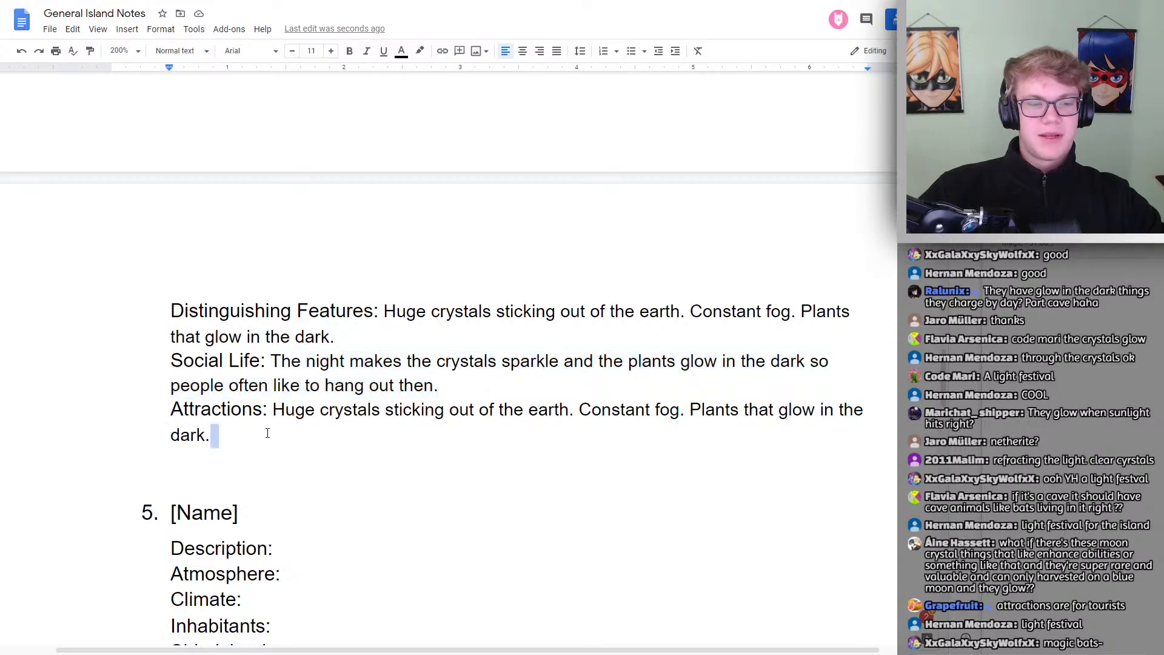
{"action": "key", "text": "ctrl+v"}
{"action": "left_click", "coordinate": [209, 434]}
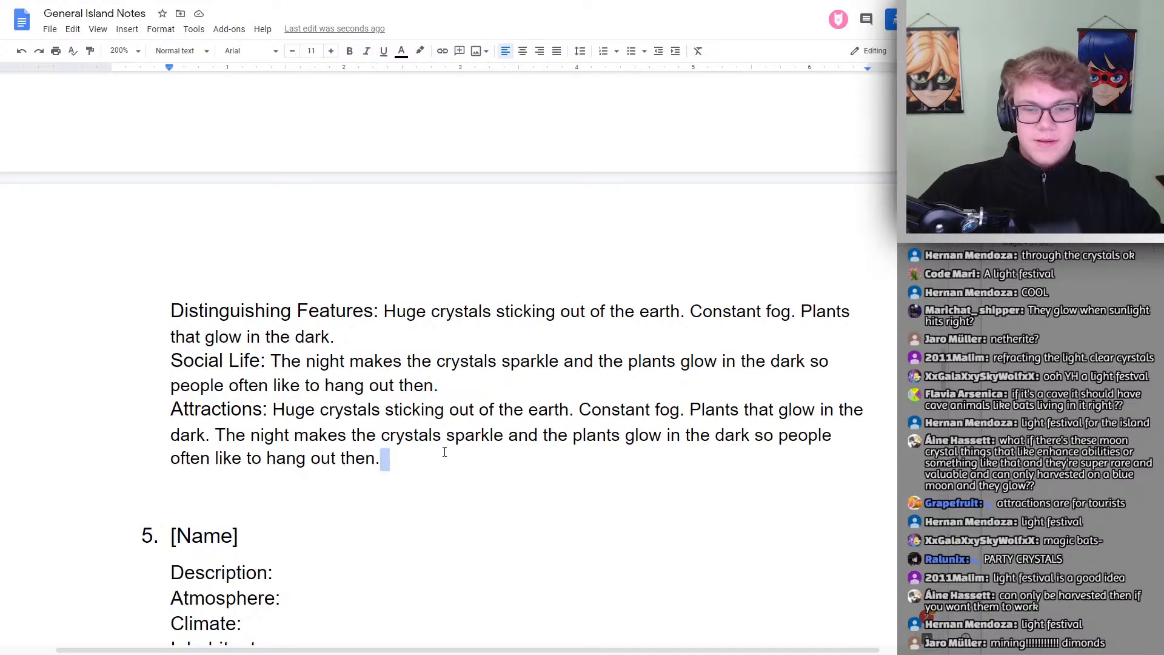
{"action": "left_click_drag", "start_coordinate": [685, 410], "coordinate": [581, 405]}
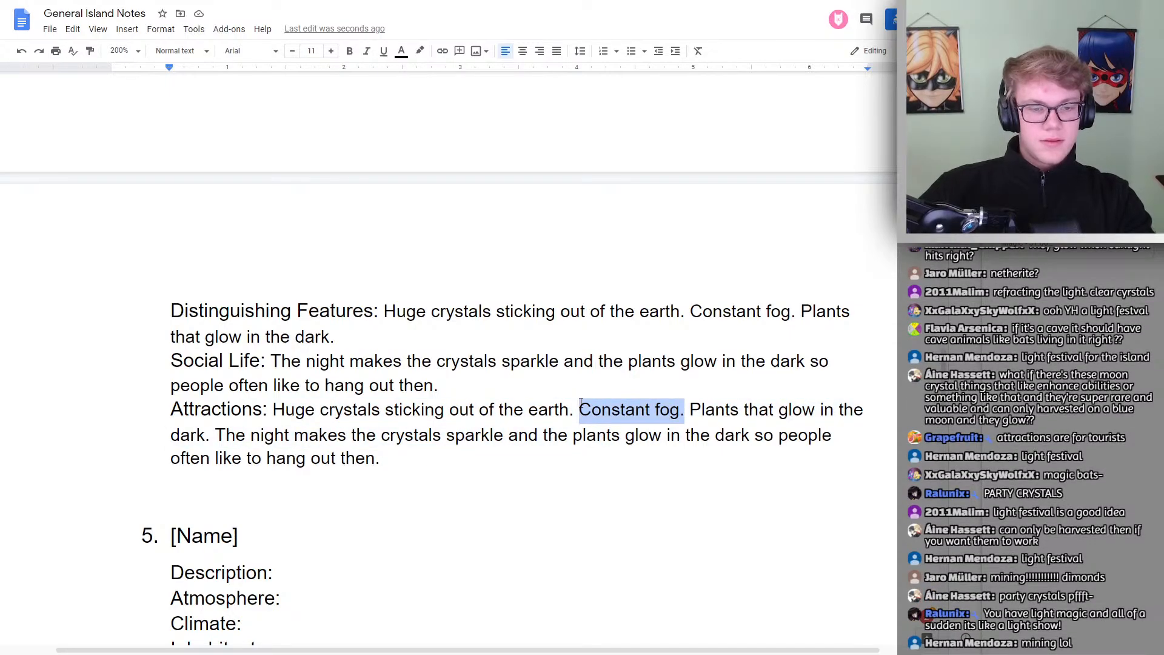
{"action": "key", "text": "BackSpace"}
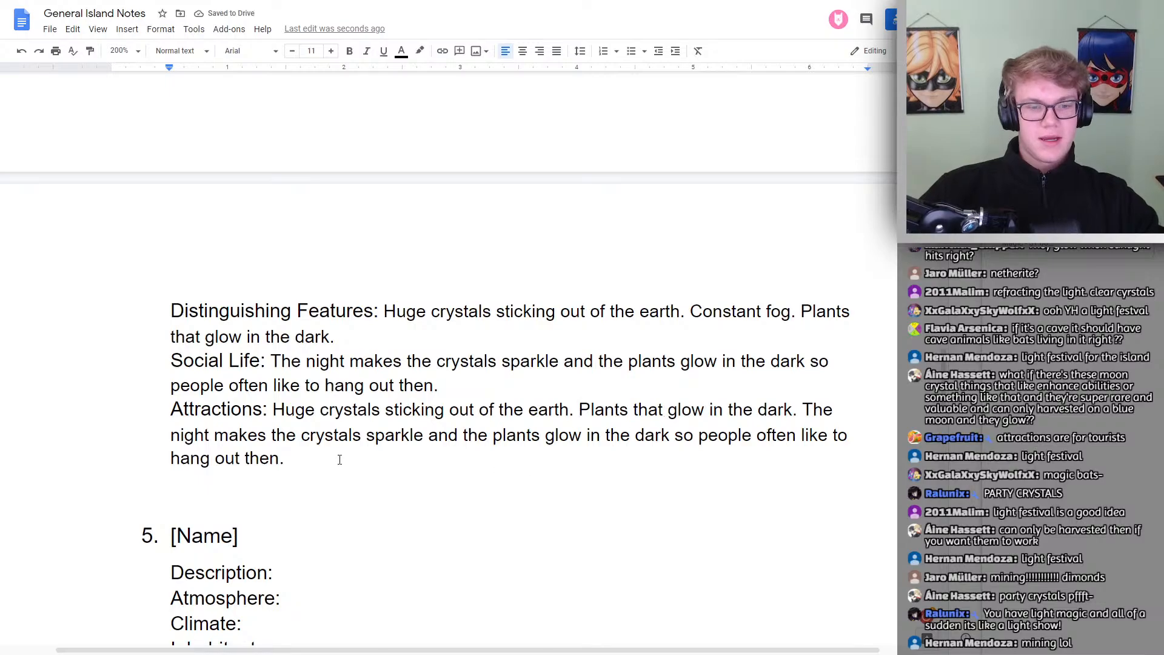
Append "Worlds largest Rave Club. Huge festivals." to the end of the Cave Island Attractions
{"action": "left_click_drag", "start_coordinate": [337, 460], "coordinate": [272, 409]}
{"action": "double_click", "coordinate": [319, 479]}
{"action": "left_click", "coordinate": [315, 461]}
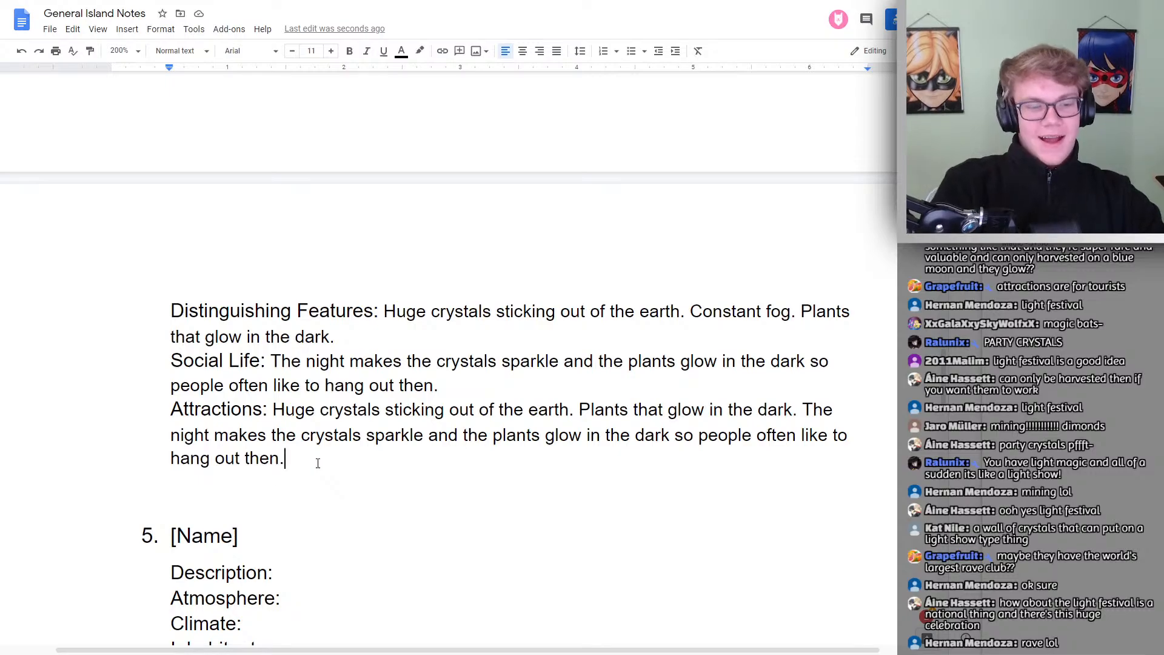
{"action": "type", "text": "Worlds large"}
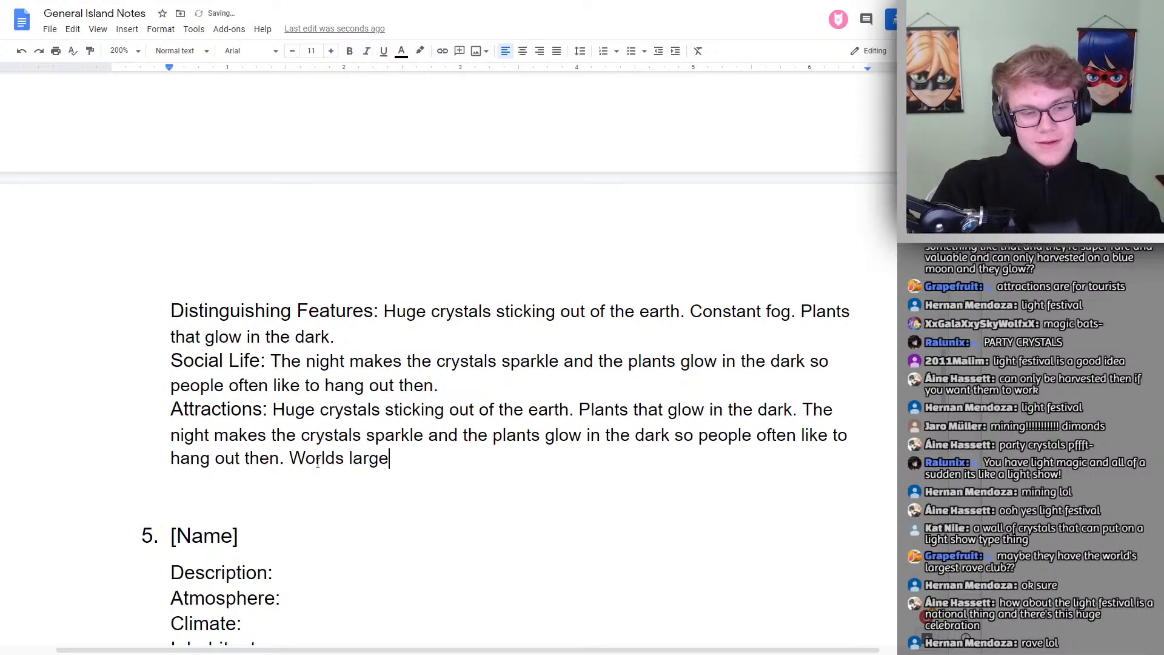
{"action": "type", "text": "st Rave Clu"}
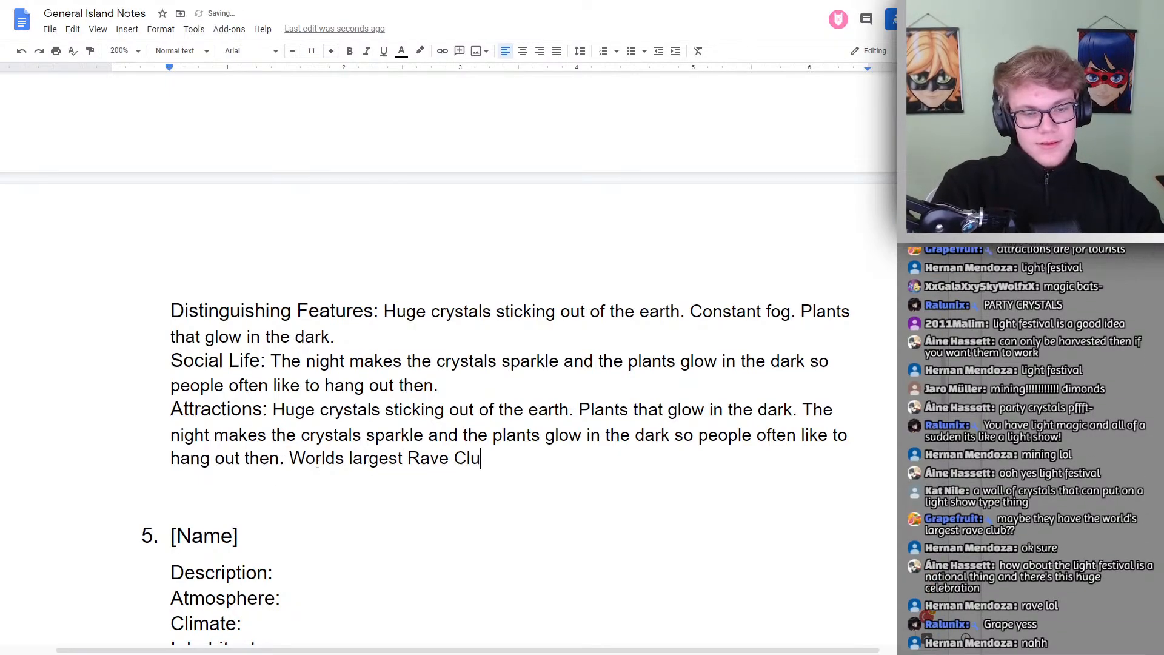
{"action": "type", "text": "b."}
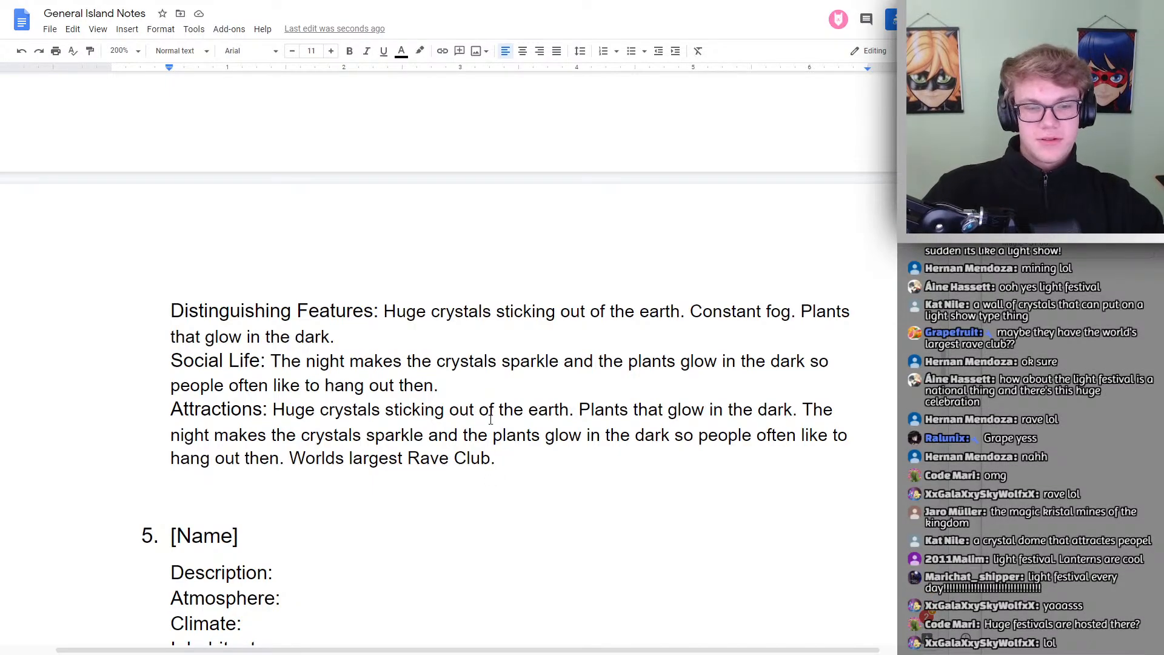
{"action": "type", "text": "Huge fel"}
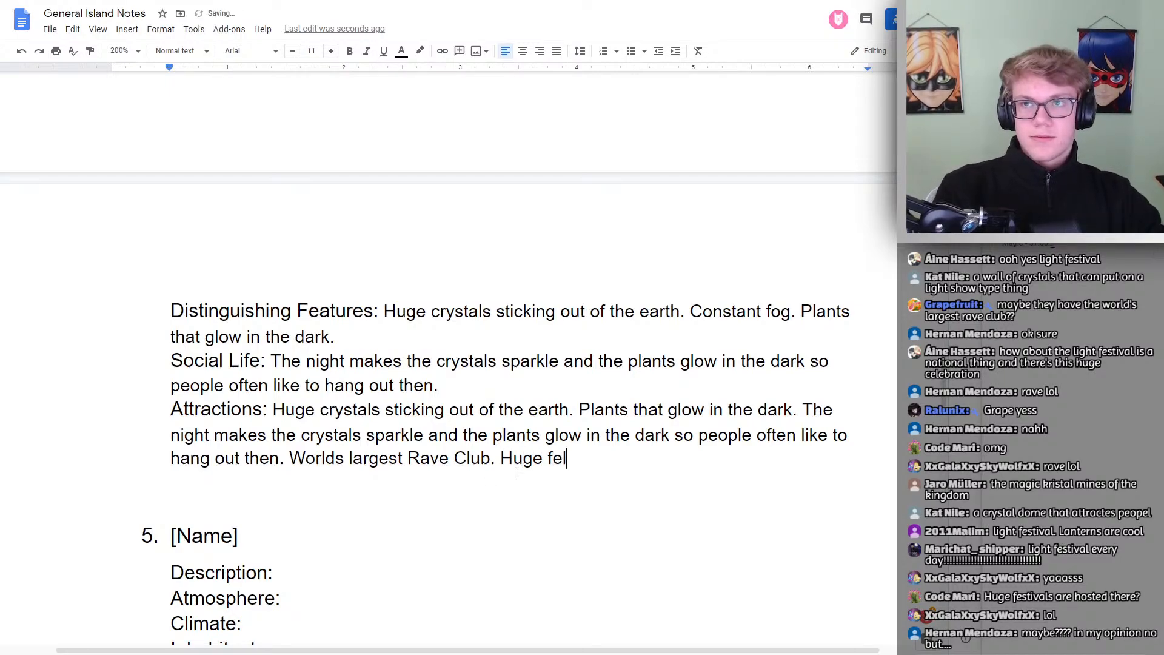
{"action": "key", "text": "BackSpace"}
{"action": "type", "text": "stivals./"}
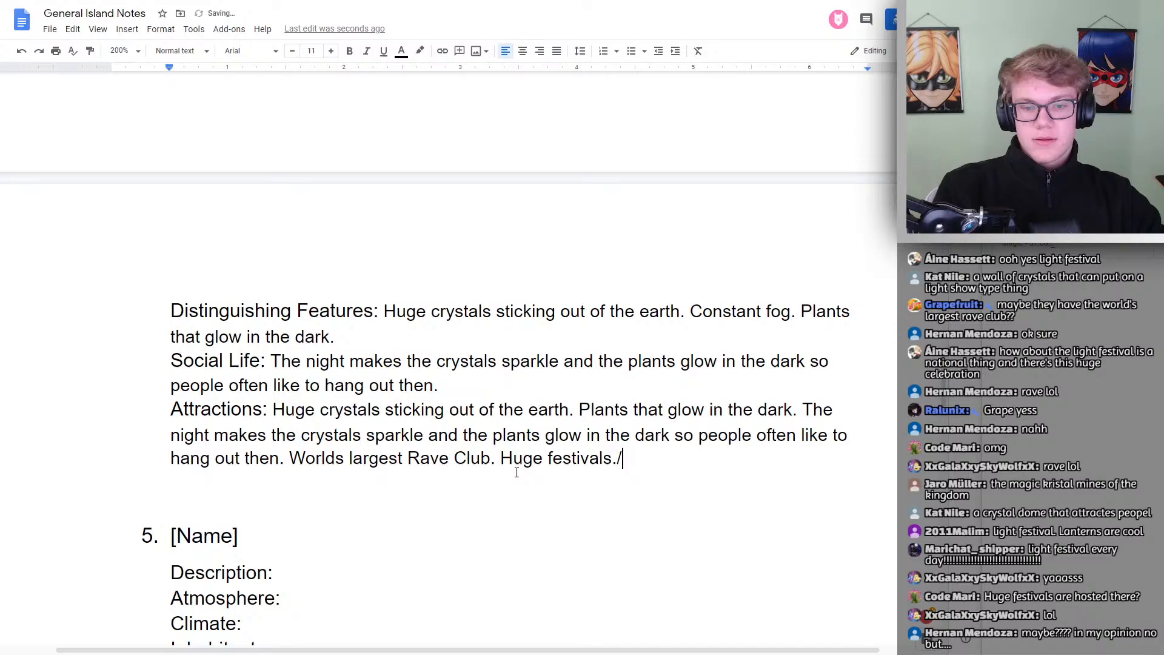
{"action": "key", "text": "BackSpace"}
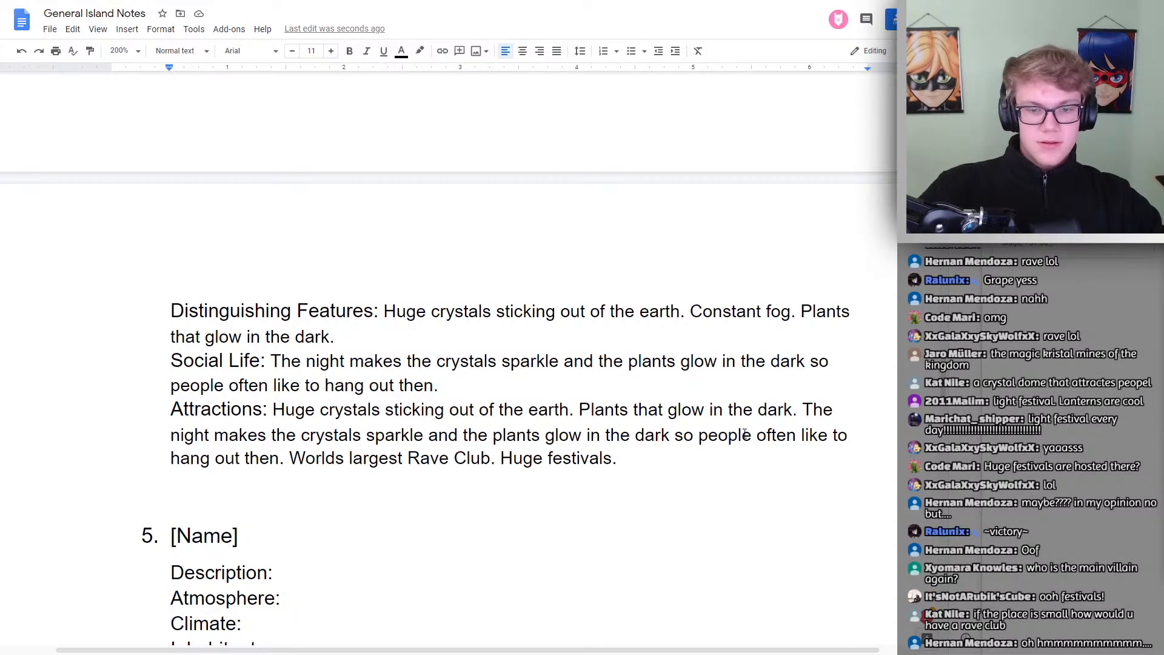
Paste the copied picture of the glowing underground city on a new line below the Attractions and shrink it to about 4.1 inches wide
{"action": "left_click", "coordinate": [645, 458]}
{"action": "key", "text": "Return"}
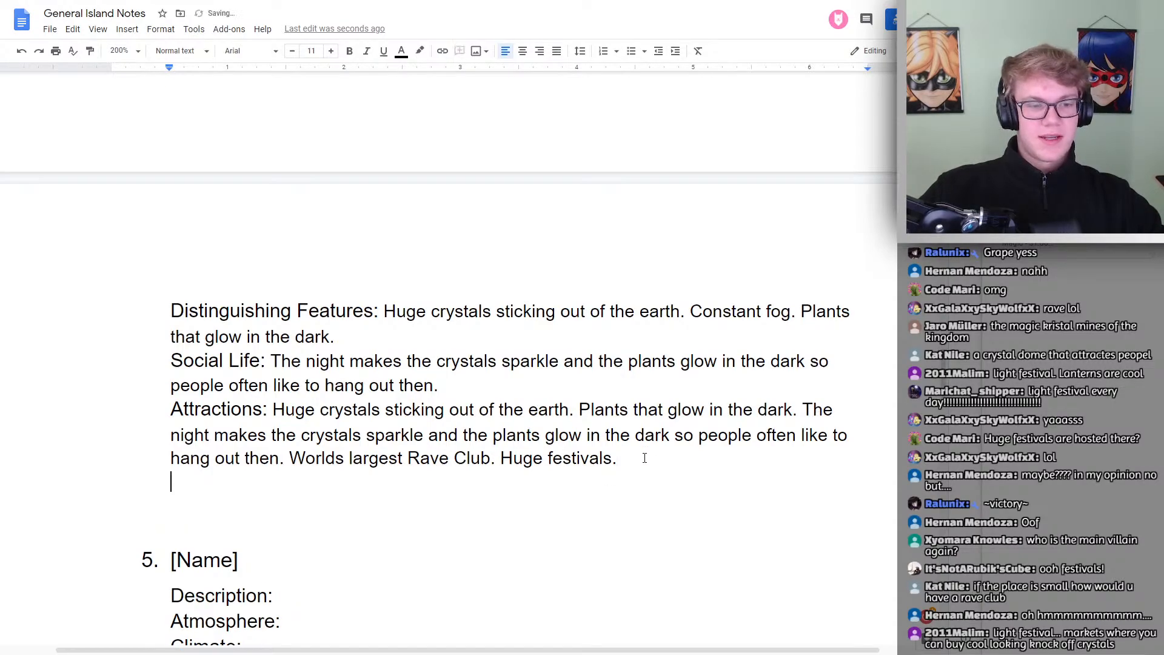
{"action": "key", "text": "ctrl+v"}
{"action": "left_click", "coordinate": [766, 290]}
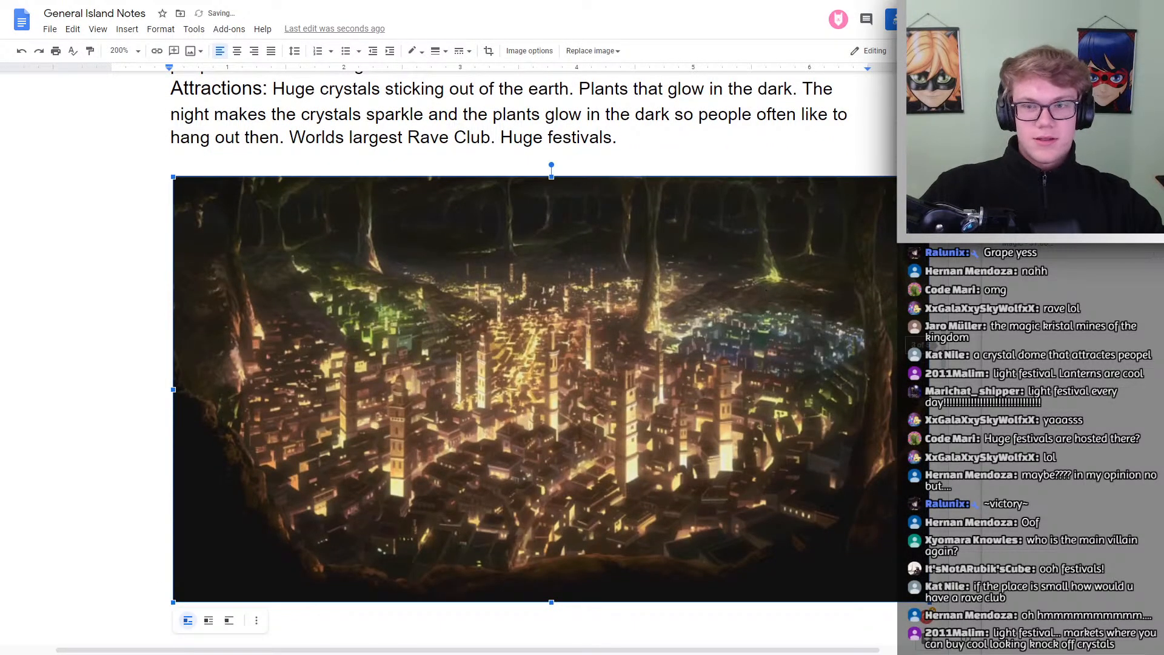
{"action": "left_click_drag", "start_coordinate": [927, 177], "coordinate": [650, 177]}
{"action": "left_click", "coordinate": [764, 253]}
{"action": "scroll", "coordinate": [740, 294], "scroll_direction": "up", "scroll_amount": 2}
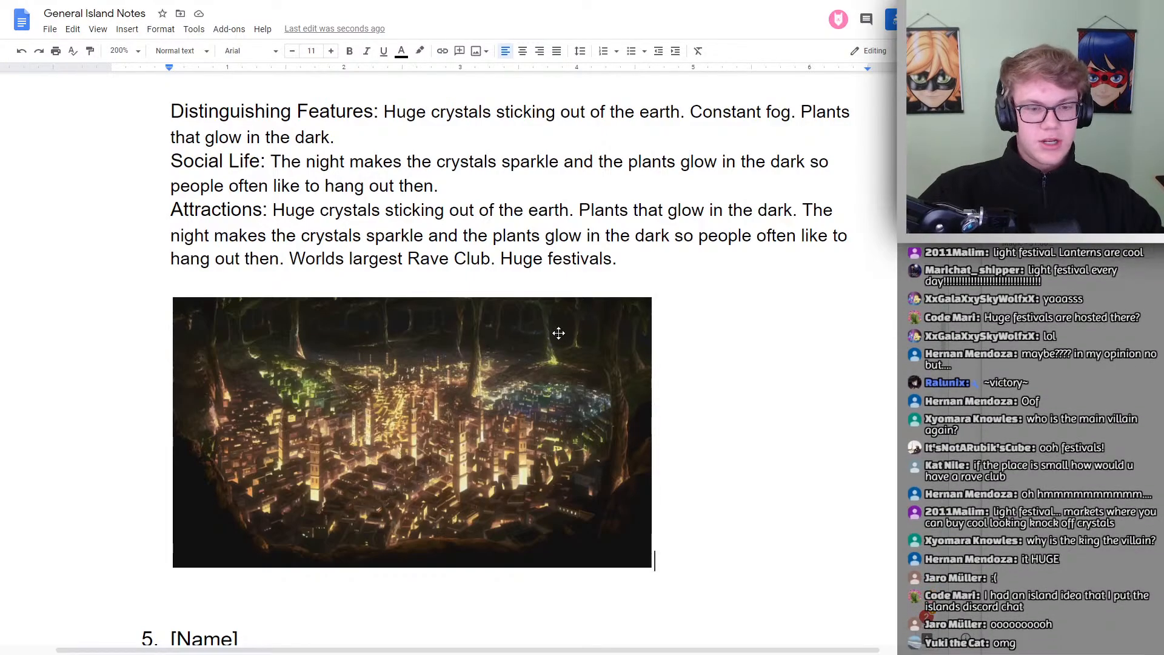
Go to the blank island entry 5 and place the text cursor after its Description label
{"action": "scroll", "coordinate": [674, 318], "scroll_direction": "down", "scroll_amount": 5}
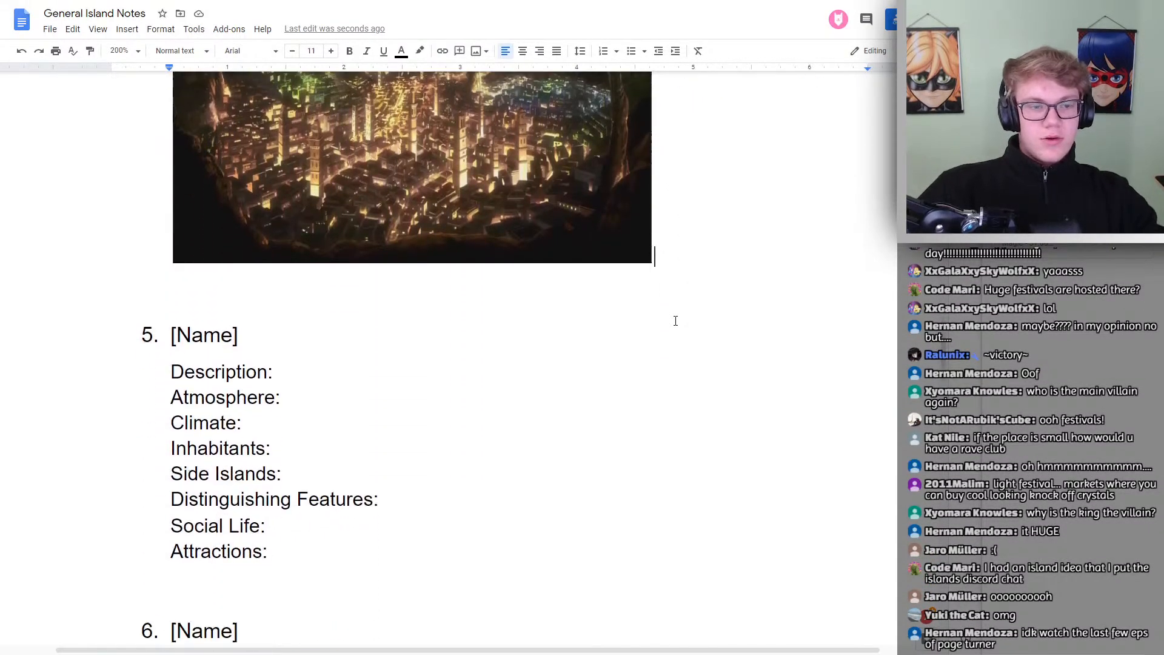
{"action": "scroll", "coordinate": [676, 321], "scroll_direction": "down", "scroll_amount": 3}
{"action": "double_click", "coordinate": [320, 200]}
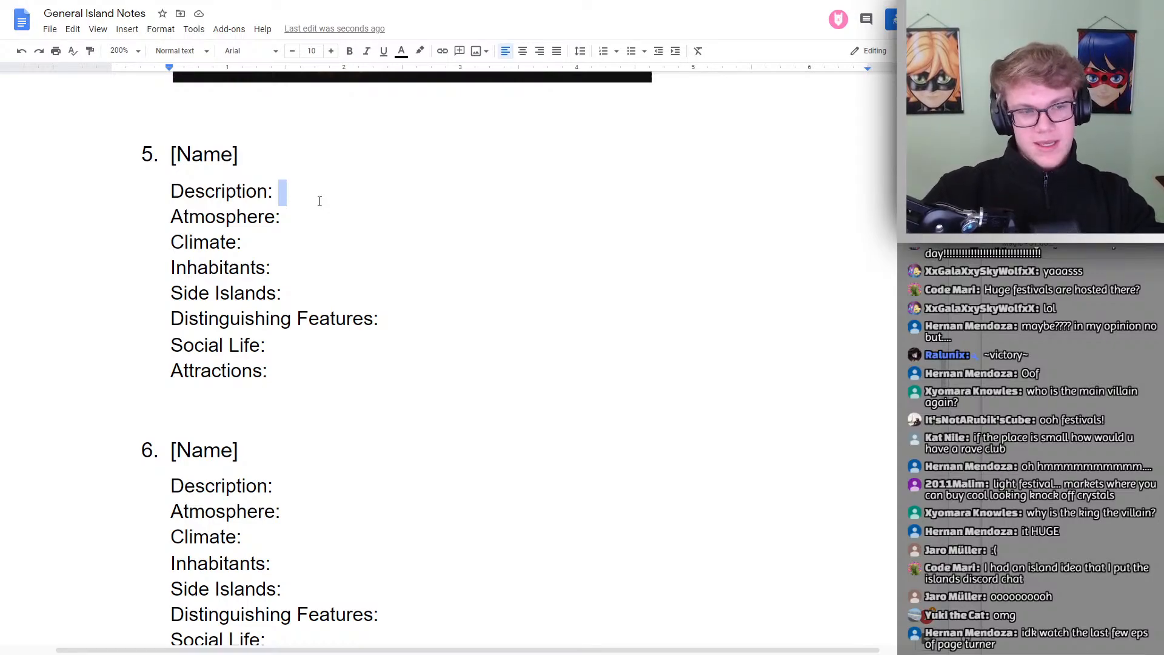
{"action": "left_click", "coordinate": [312, 192]}
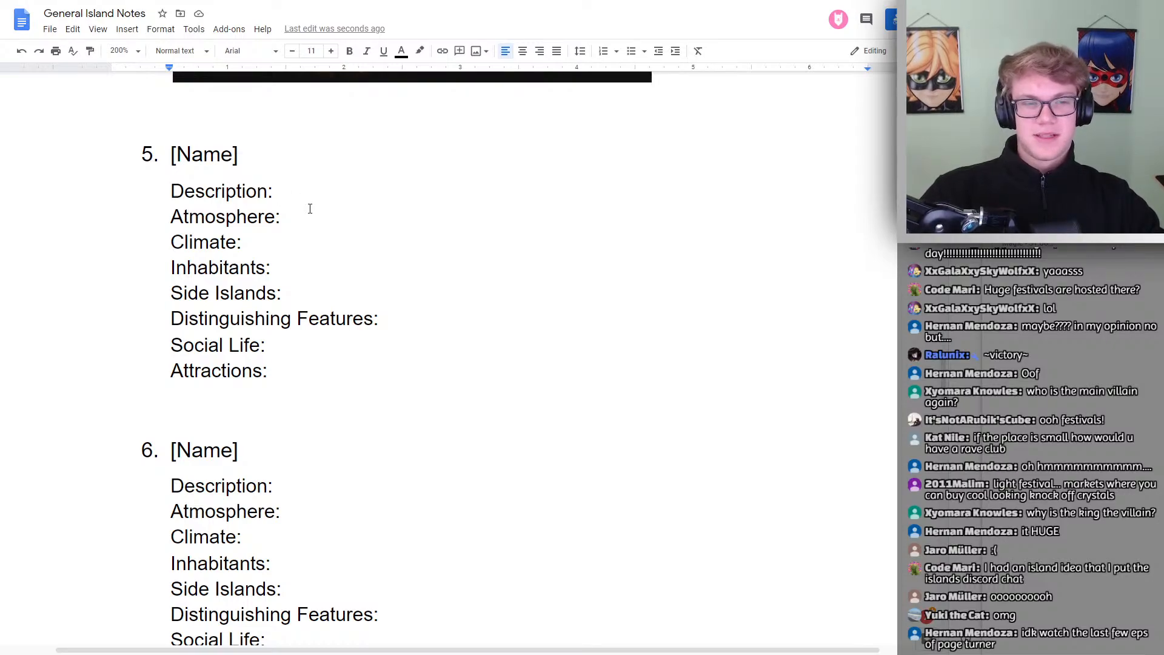
{"action": "scroll", "coordinate": [318, 212], "scroll_direction": "up", "scroll_amount": 3}
{"action": "left_click", "coordinate": [261, 337]}
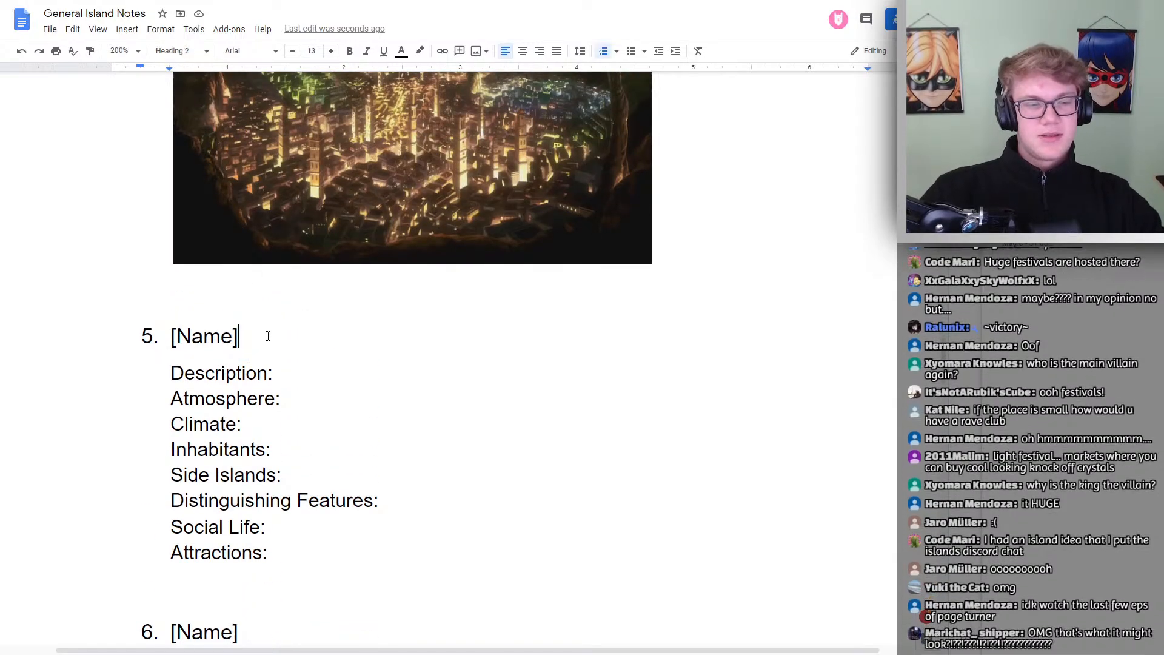
{"action": "left_click", "coordinate": [388, 373]}
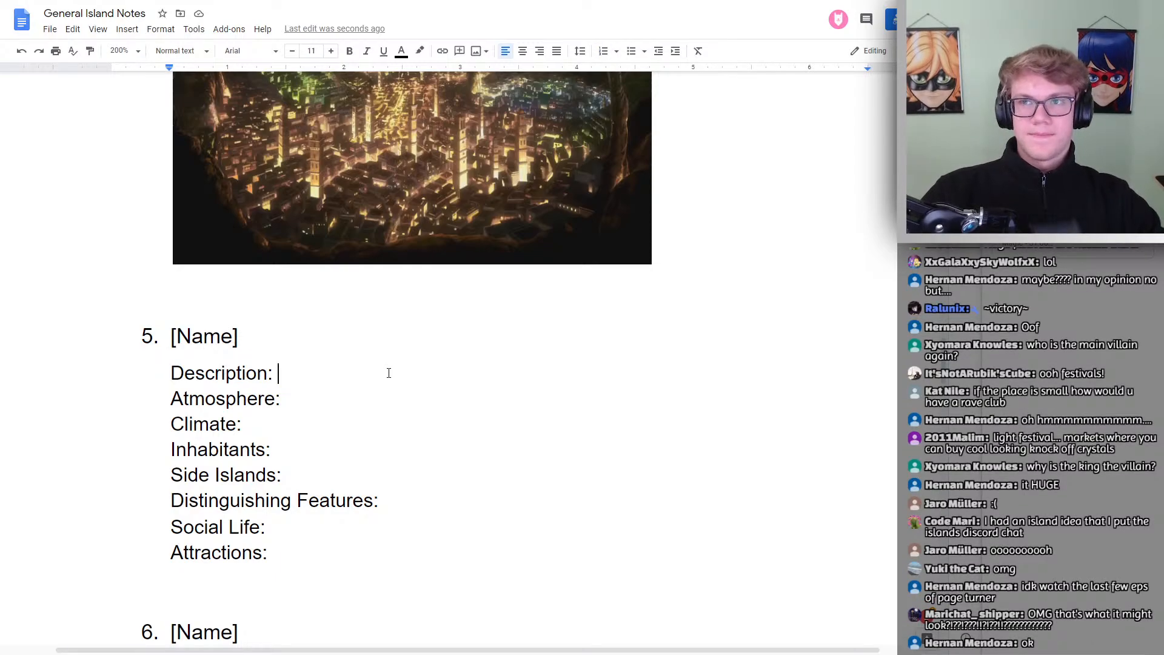
{"action": "scroll", "coordinate": [388, 373], "scroll_direction": "up", "scroll_amount": 3}
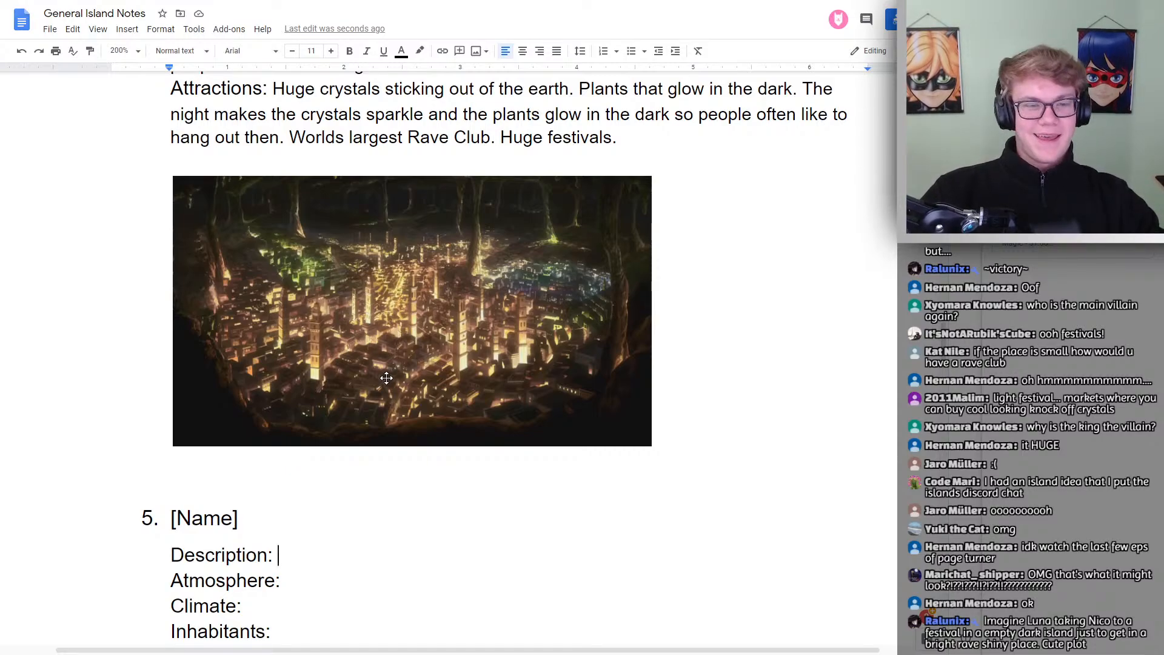
{"action": "scroll", "coordinate": [386, 378], "scroll_direction": "down", "scroll_amount": 1}
{"action": "scroll", "coordinate": [386, 378], "scroll_direction": "down", "scroll_amount": 2}
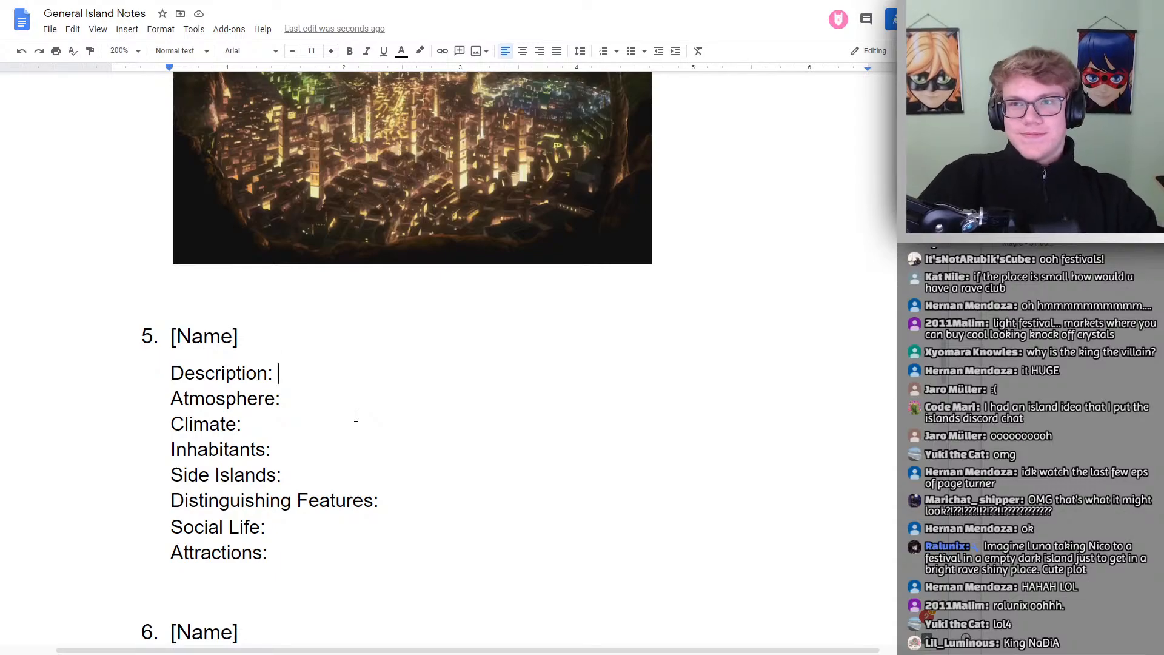
{"action": "scroll", "coordinate": [369, 303], "scroll_direction": "down", "scroll_amount": 1}
{"action": "scroll", "coordinate": [369, 304], "scroll_direction": "down", "scroll_amount": 1}
{"action": "scroll", "coordinate": [369, 302], "scroll_direction": "up", "scroll_amount": 1}
{"action": "scroll", "coordinate": [393, 267], "scroll_direction": "down", "scroll_amount": 1}
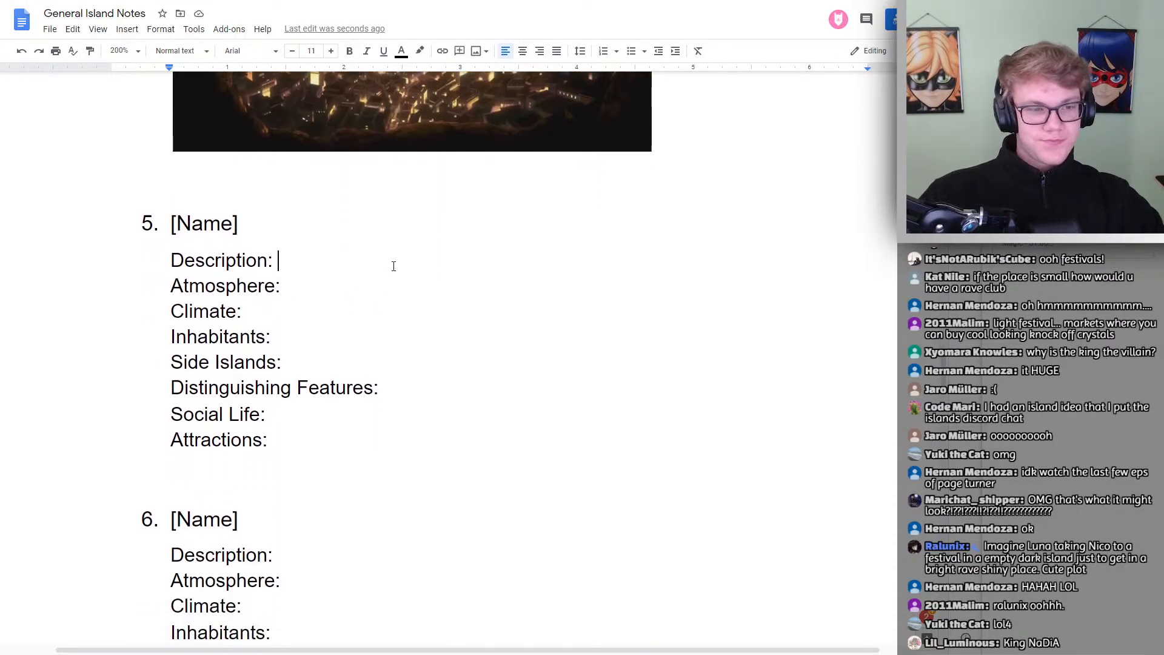
{"action": "double_click", "coordinate": [405, 245]}
{"action": "left_click", "coordinate": [406, 254]}
Switch to the Elarian_Islands PDF and find entry 6, "The Monochromatic Island"
{"action": "key", "text": "ctrl+Tab"}
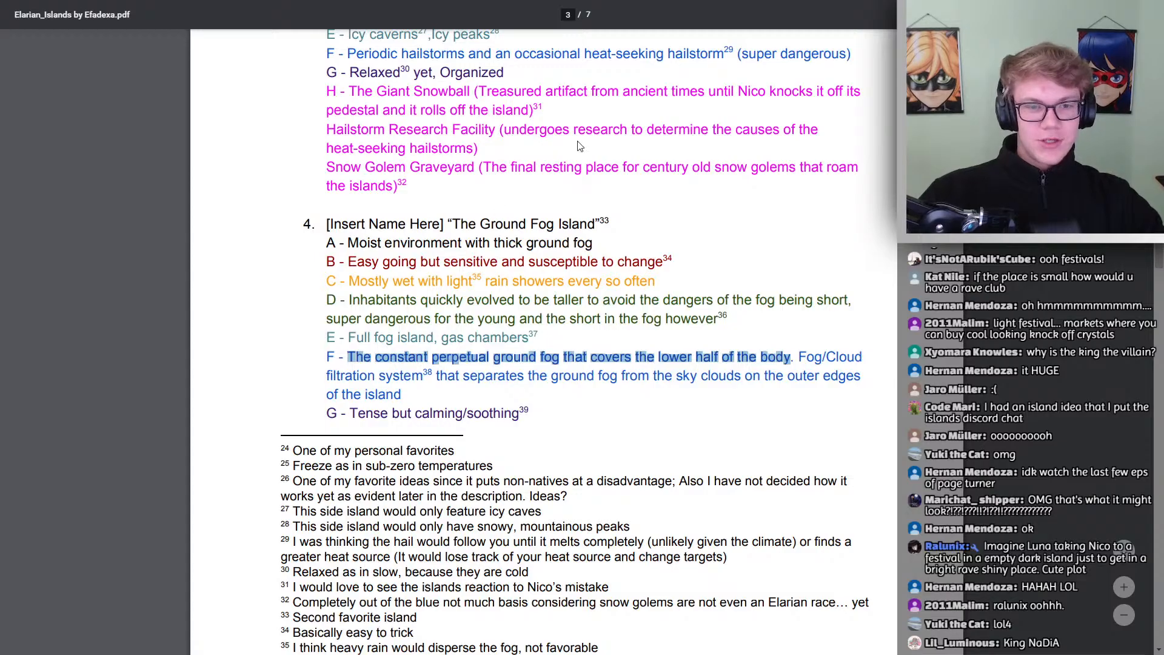
{"action": "scroll", "coordinate": [563, 219], "scroll_direction": "down", "scroll_amount": 11}
{"action": "scroll", "coordinate": [613, 217], "scroll_direction": "down", "scroll_amount": 3}
{"action": "scroll", "coordinate": [582, 242], "scroll_direction": "up", "scroll_amount": 1}
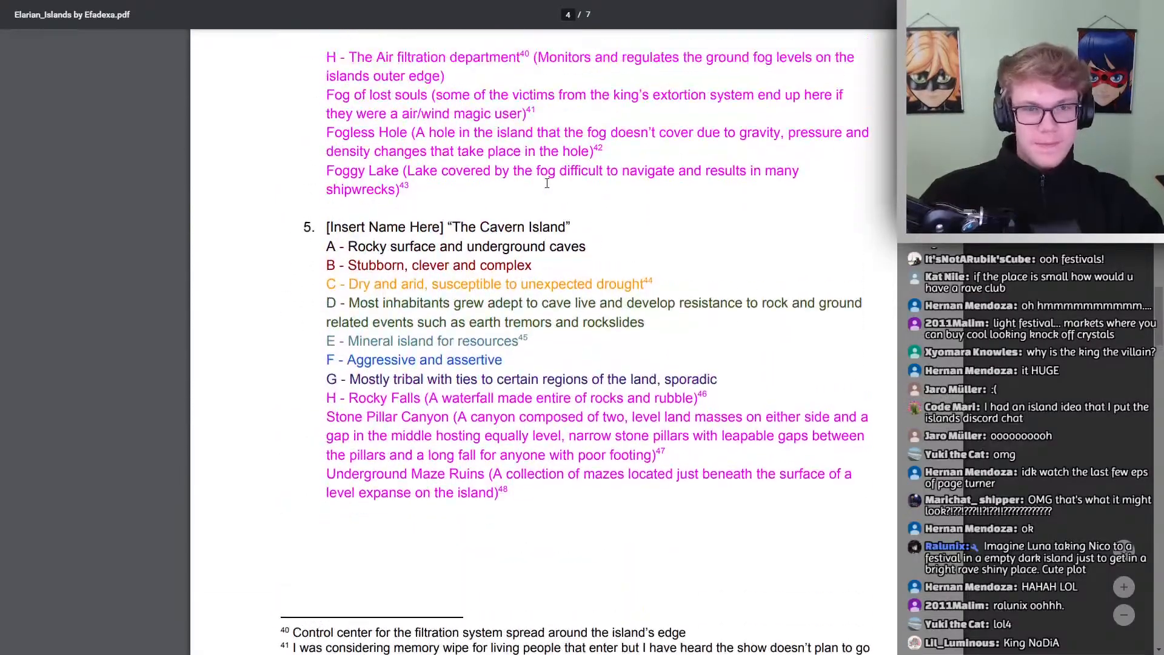
{"action": "scroll", "coordinate": [540, 264], "scroll_direction": "down", "scroll_amount": 10}
{"action": "scroll", "coordinate": [540, 263], "scroll_direction": "down", "scroll_amount": 4}
{"action": "scroll", "coordinate": [534, 242], "scroll_direction": "up", "scroll_amount": 2}
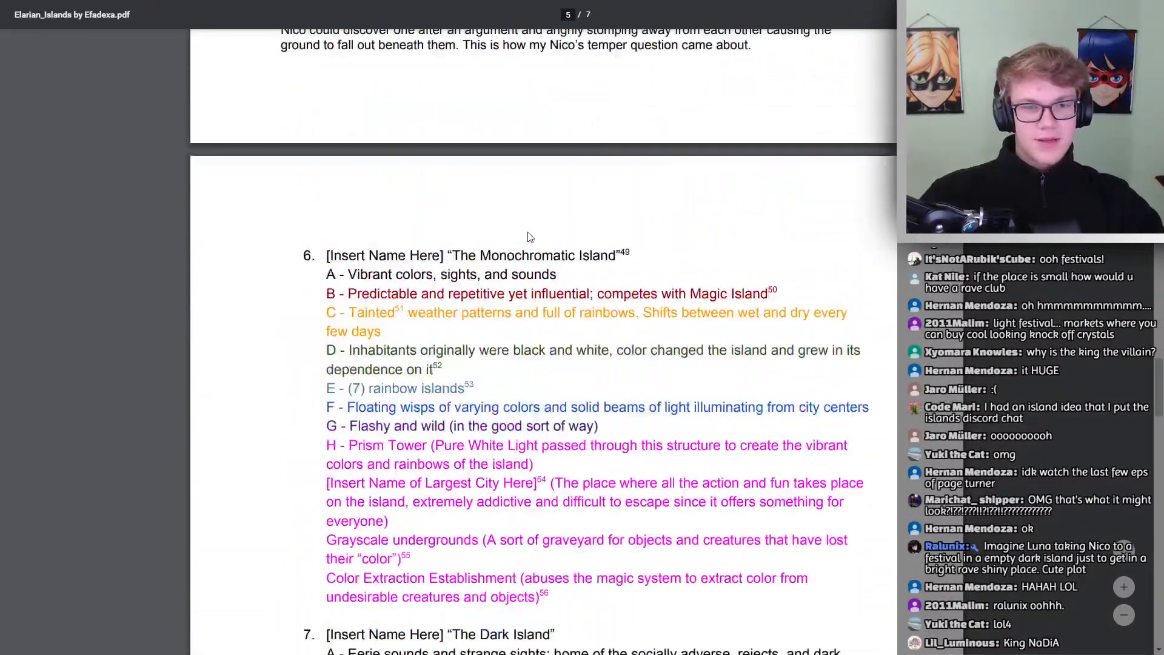
{"action": "left_click_drag", "start_coordinate": [452, 251], "coordinate": [604, 254]}
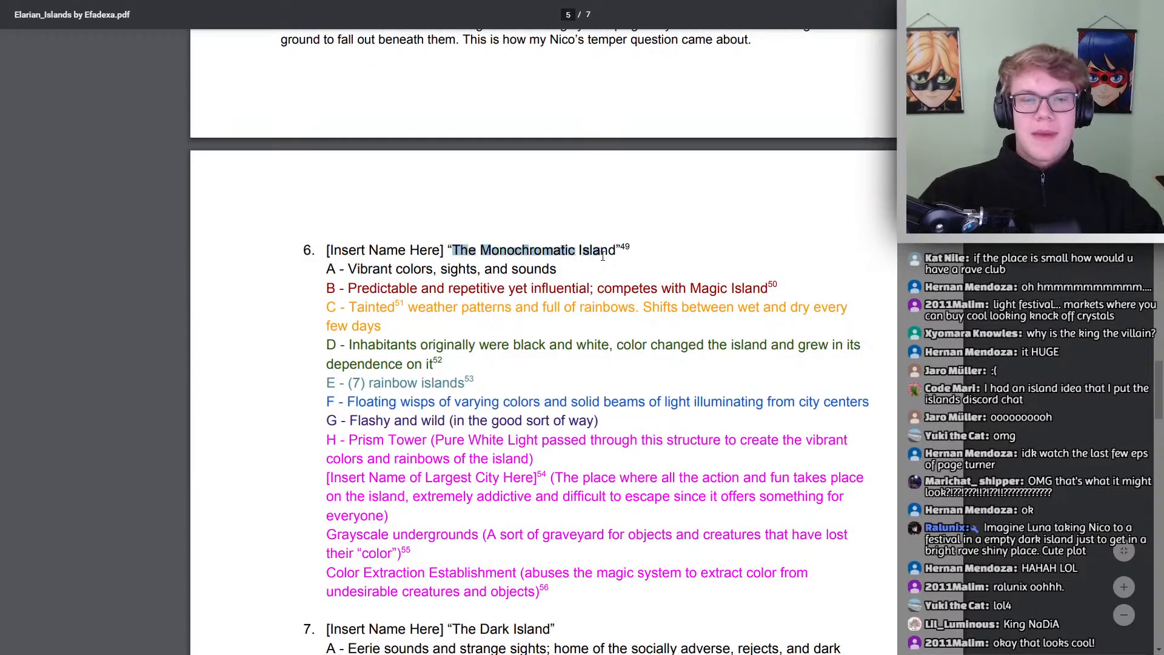
{"action": "left_click", "coordinate": [691, 254]}
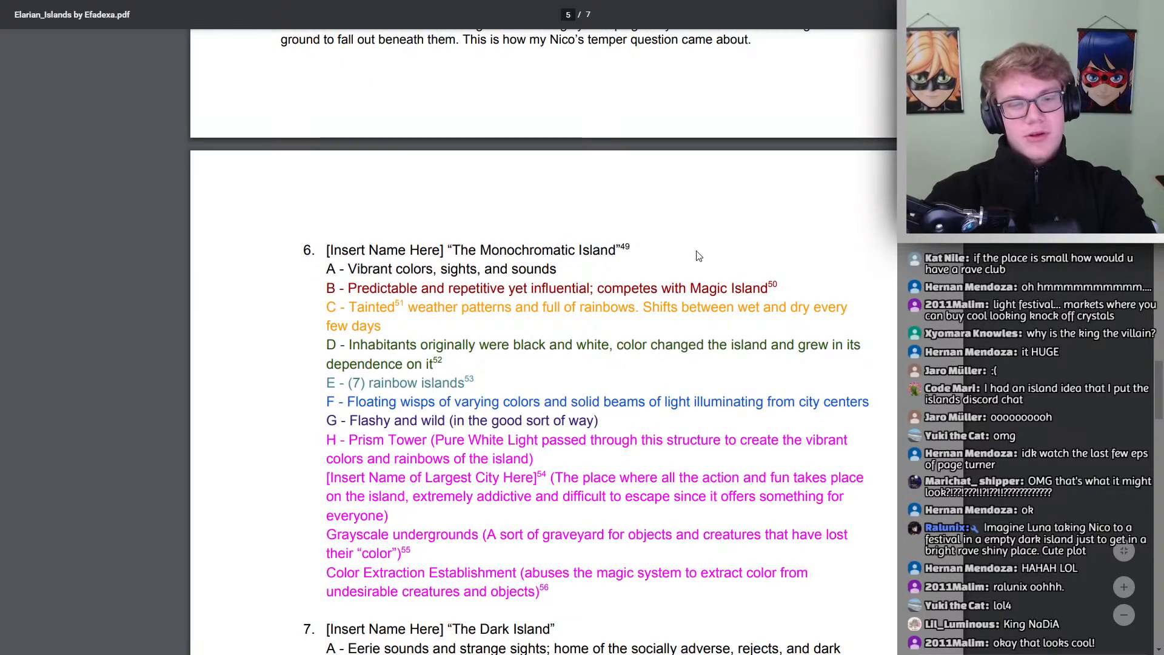
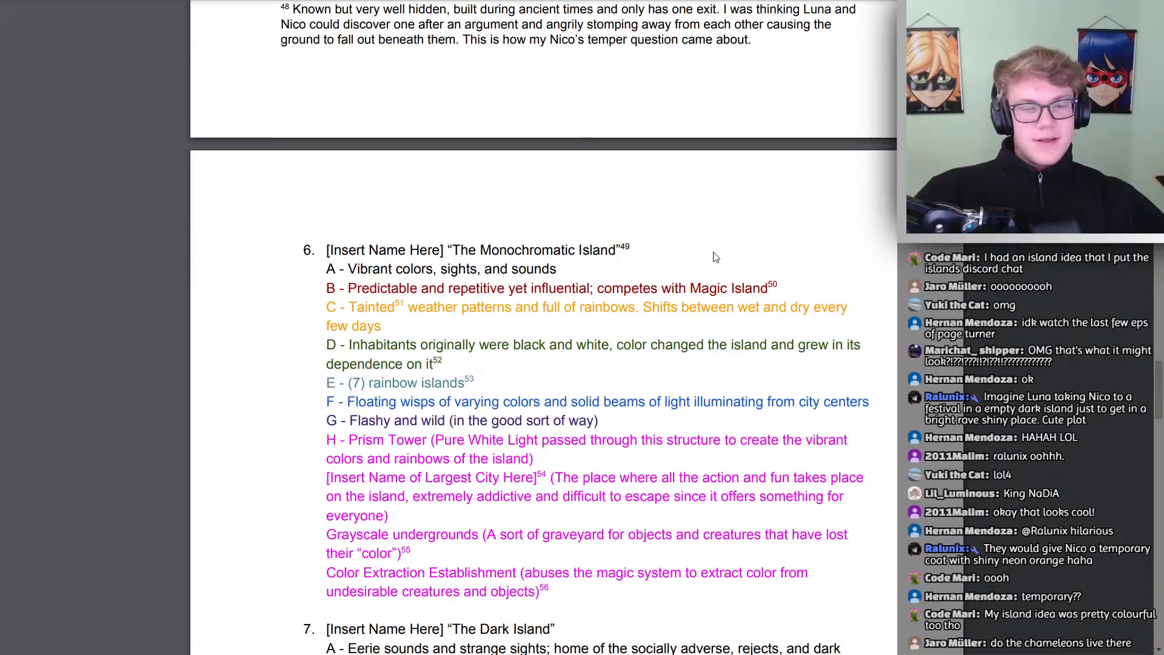
Read the Monochromatic Island details, its footnote about the rainbow side islands, and the Dark Island entry in the PDF
{"action": "scroll", "coordinate": [795, 271], "scroll_direction": "down", "scroll_amount": 2}
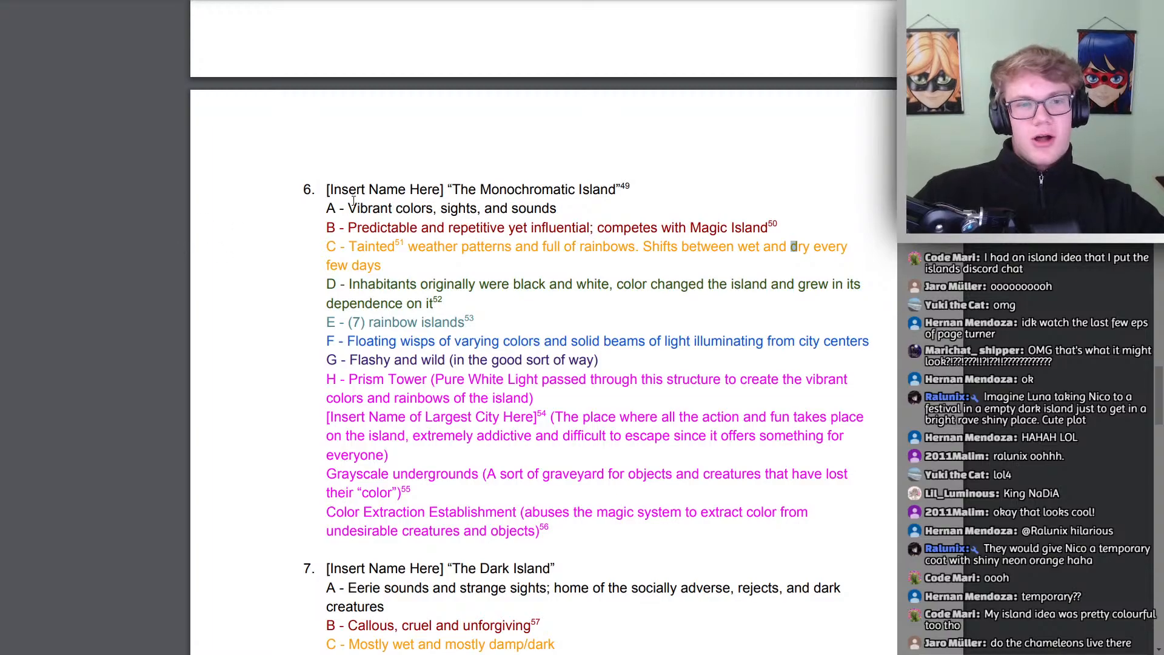
{"action": "left_click_drag", "start_coordinate": [349, 209], "coordinate": [545, 209]}
{"action": "left_click", "coordinate": [546, 209]}
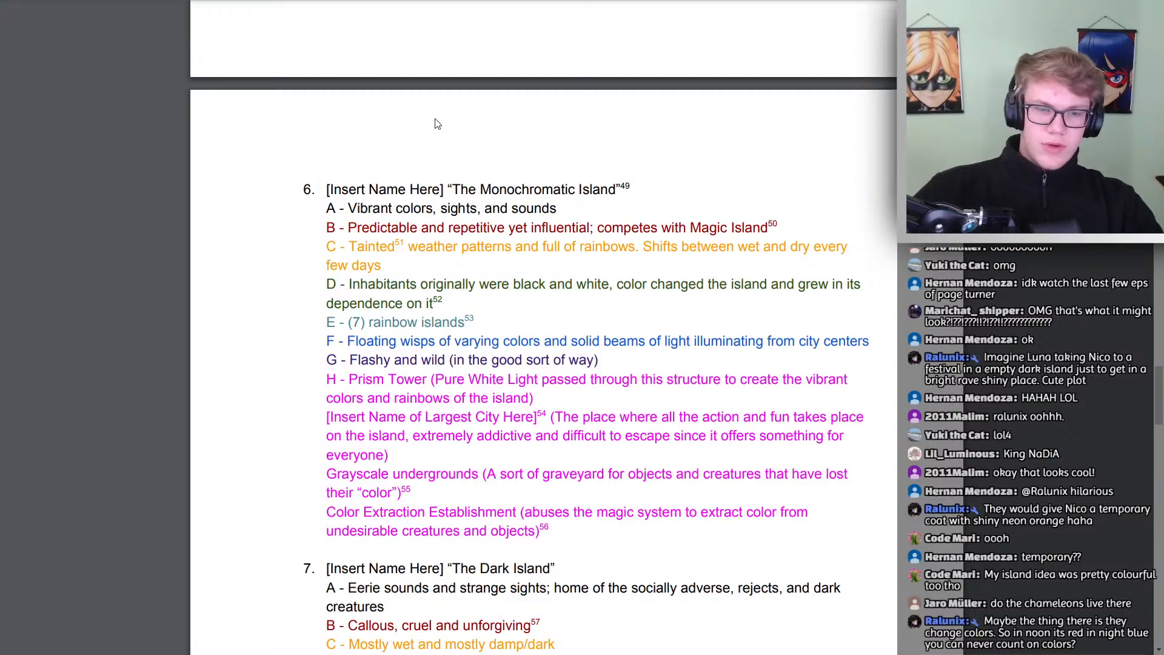
{"action": "scroll", "coordinate": [437, 122], "scroll_direction": "down", "scroll_amount": 8}
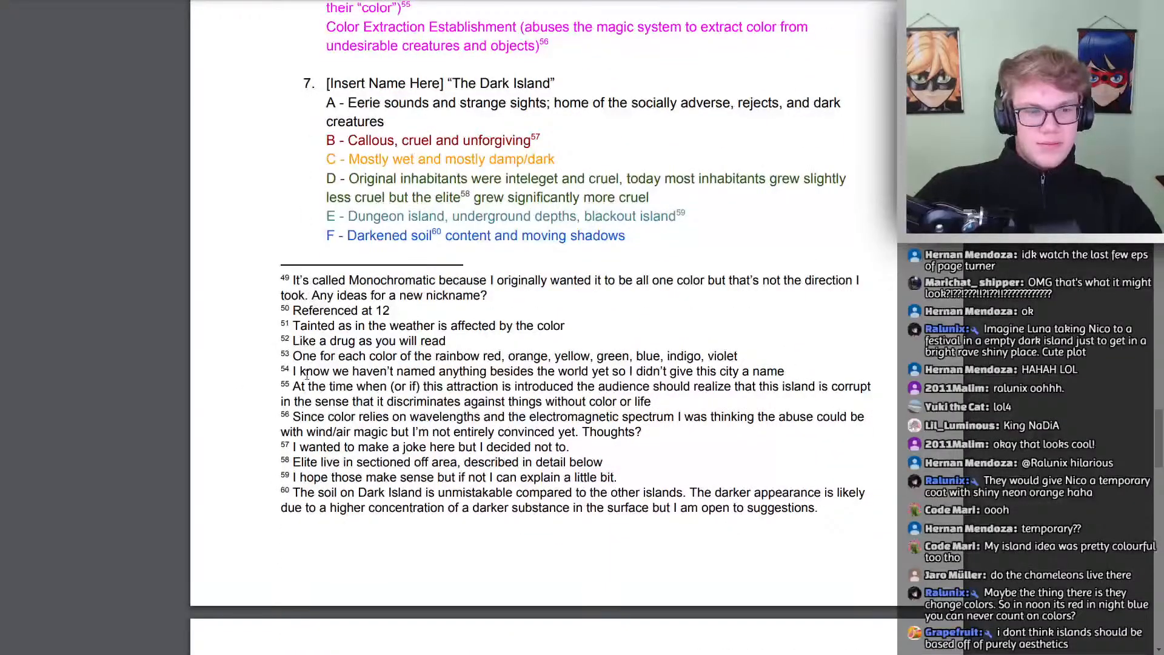
{"action": "left_click_drag", "start_coordinate": [293, 357], "coordinate": [503, 358]}
{"action": "left_click", "coordinate": [575, 362]}
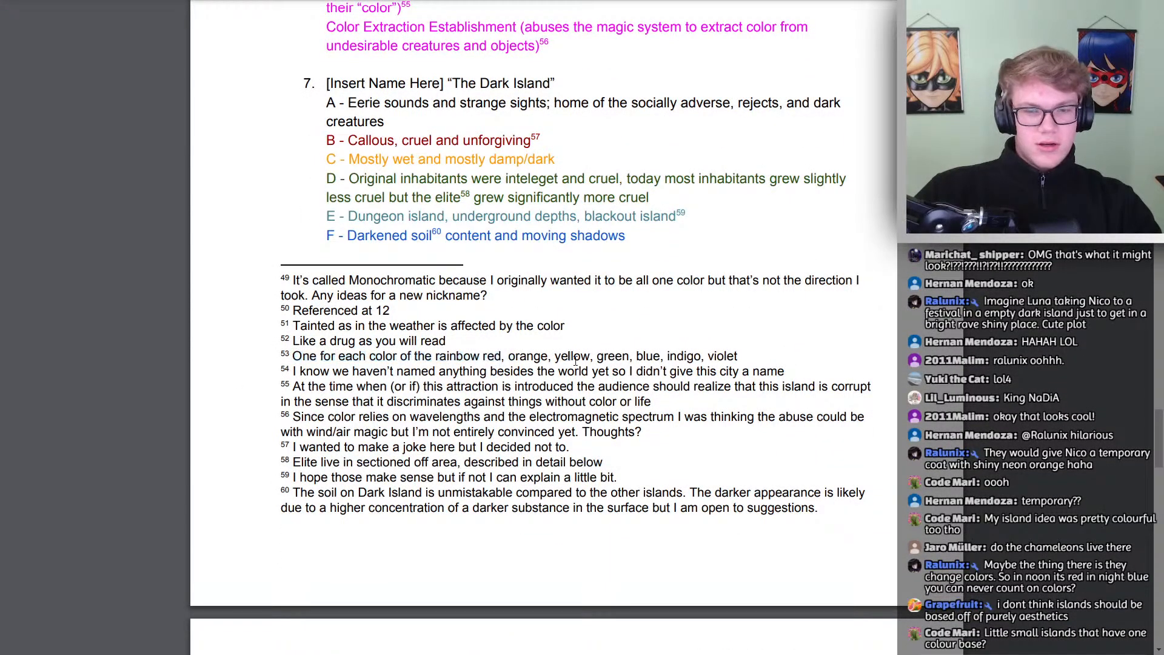
{"action": "scroll", "coordinate": [764, 359], "scroll_direction": "up", "scroll_amount": 9}
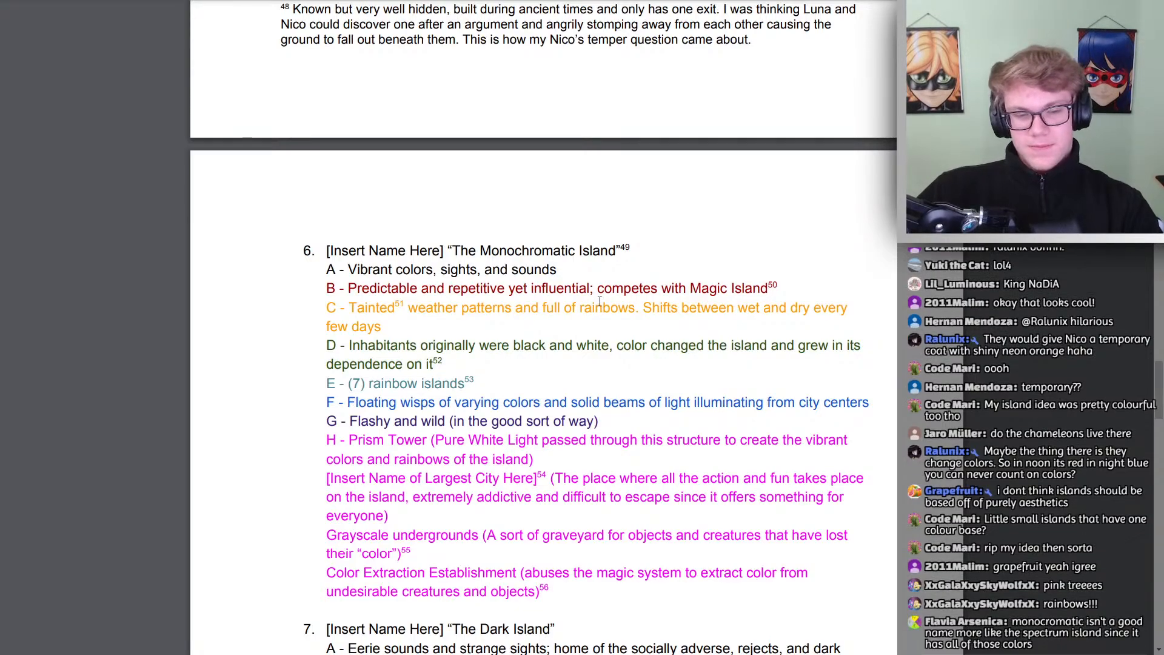
{"action": "scroll", "coordinate": [592, 310], "scroll_direction": "down", "scroll_amount": 1}
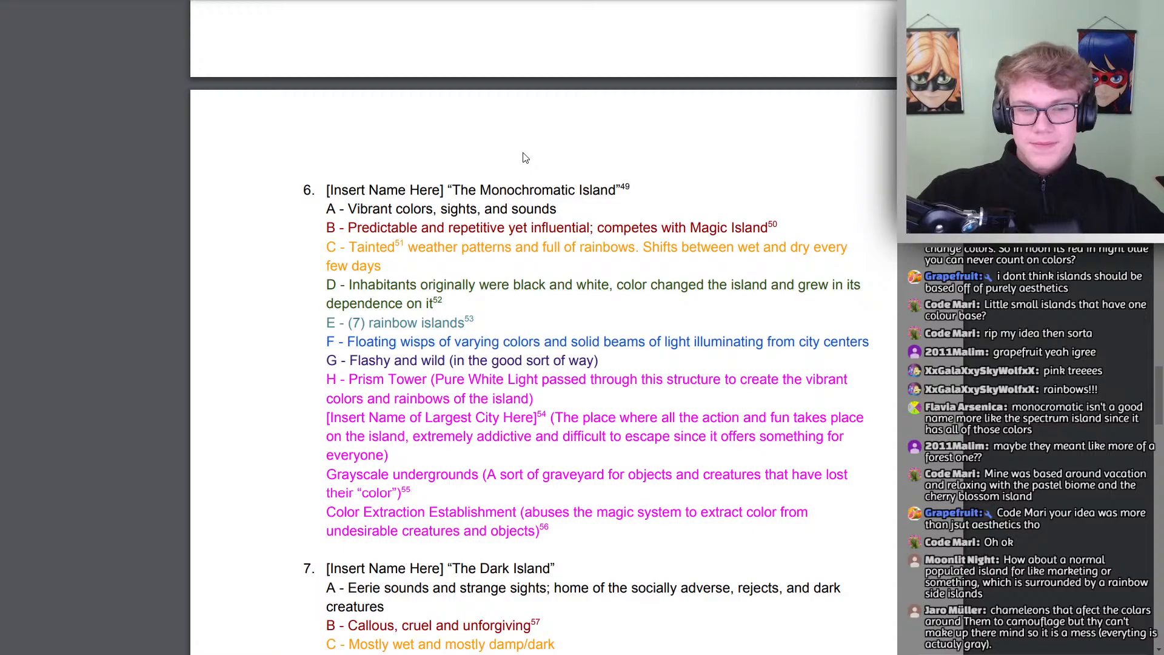
{"action": "scroll", "coordinate": [525, 158], "scroll_direction": "down", "scroll_amount": 5}
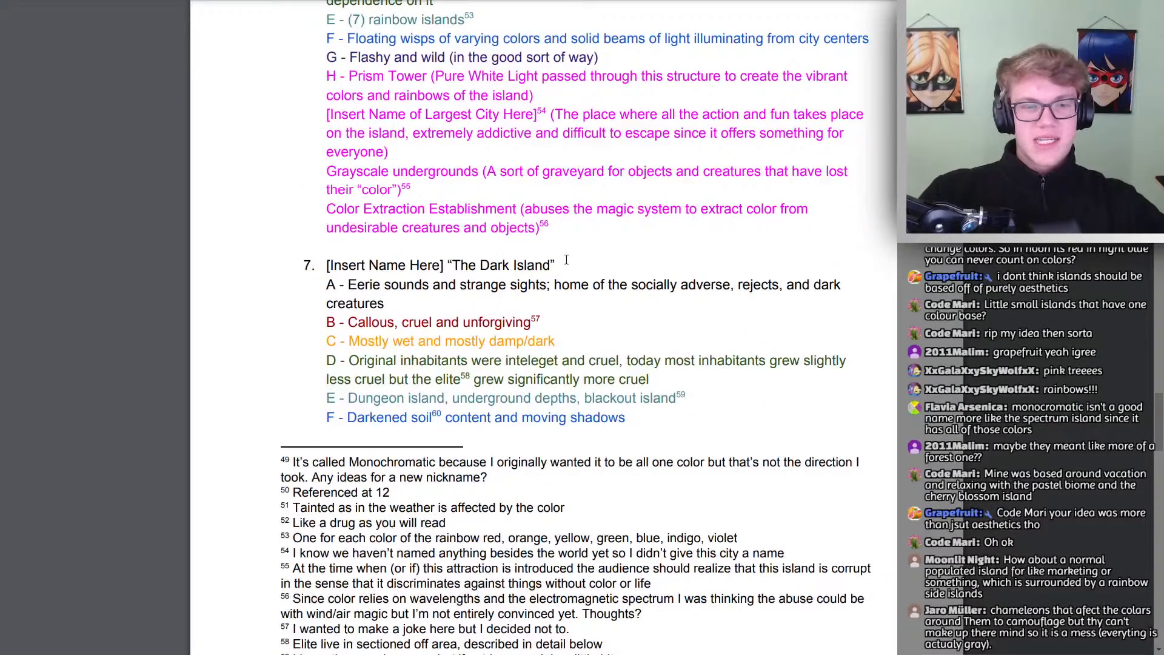
{"action": "scroll", "coordinate": [406, 231], "scroll_direction": "down", "scroll_amount": 2}
{"action": "scroll", "coordinate": [687, 330], "scroll_direction": "up", "scroll_amount": 4}
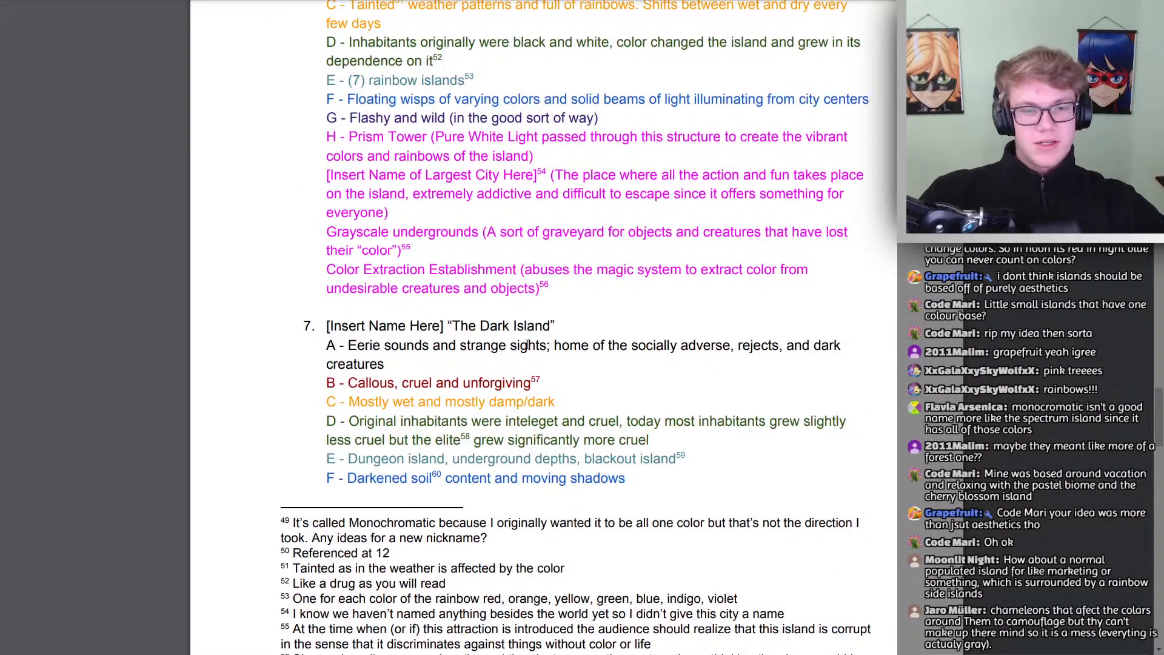
{"action": "scroll", "coordinate": [497, 265], "scroll_direction": "down", "scroll_amount": 1}
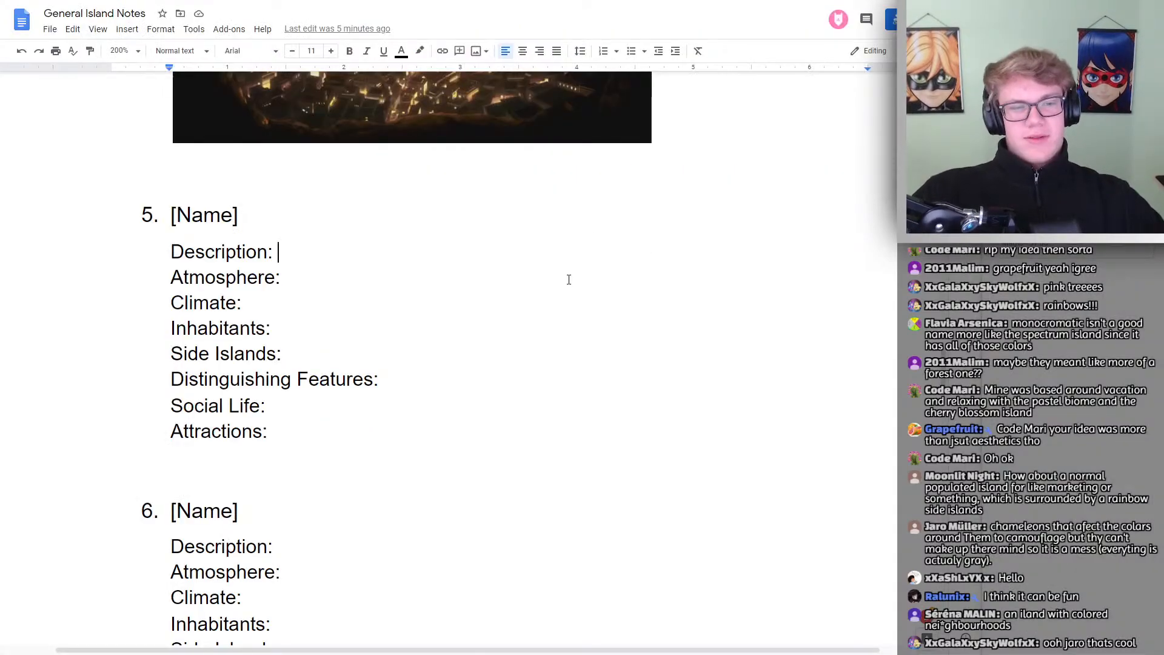
Review the Cave Island picture, Distinguishing Features, Social Life and Attractions in General Island Notes
{"action": "scroll", "coordinate": [231, 345], "scroll_direction": "up", "scroll_amount": 4}
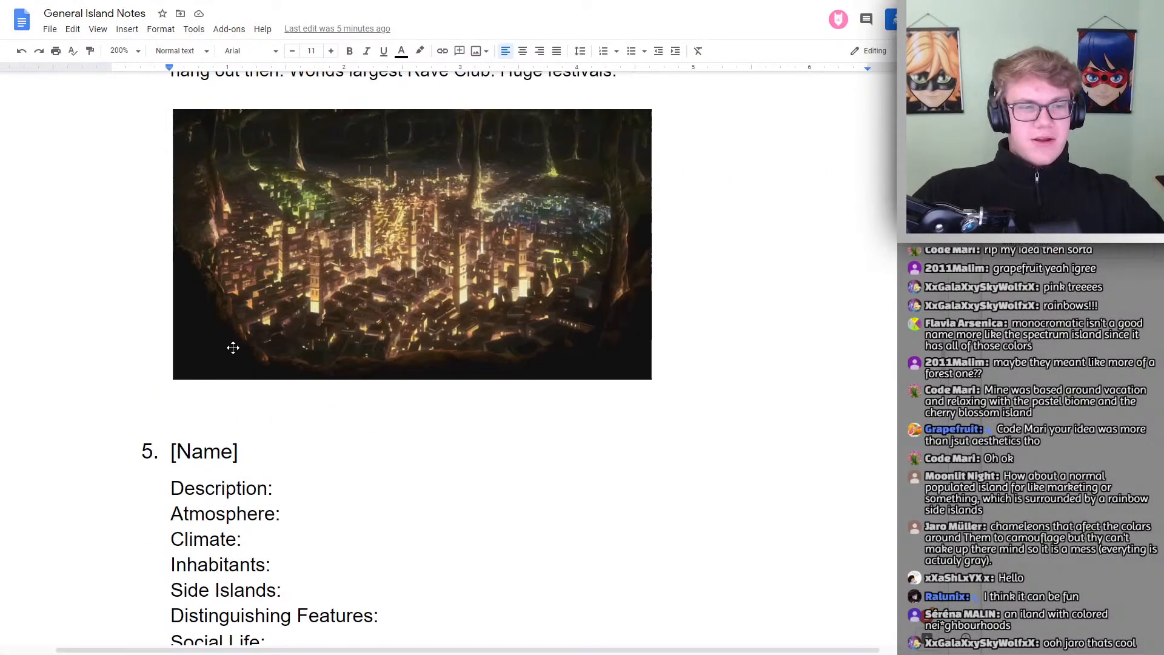
{"action": "scroll", "coordinate": [329, 307], "scroll_direction": "down", "scroll_amount": 4}
{"action": "scroll", "coordinate": [370, 343], "scroll_direction": "up", "scroll_amount": 10}
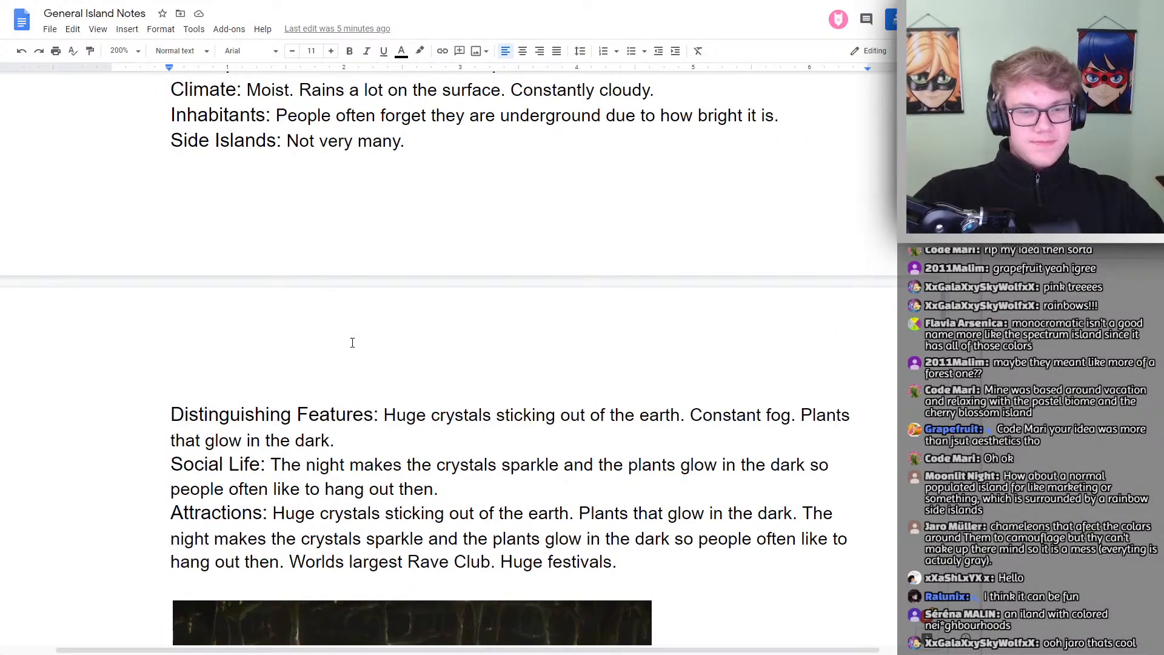
{"action": "scroll", "coordinate": [352, 343], "scroll_direction": "down", "scroll_amount": 4}
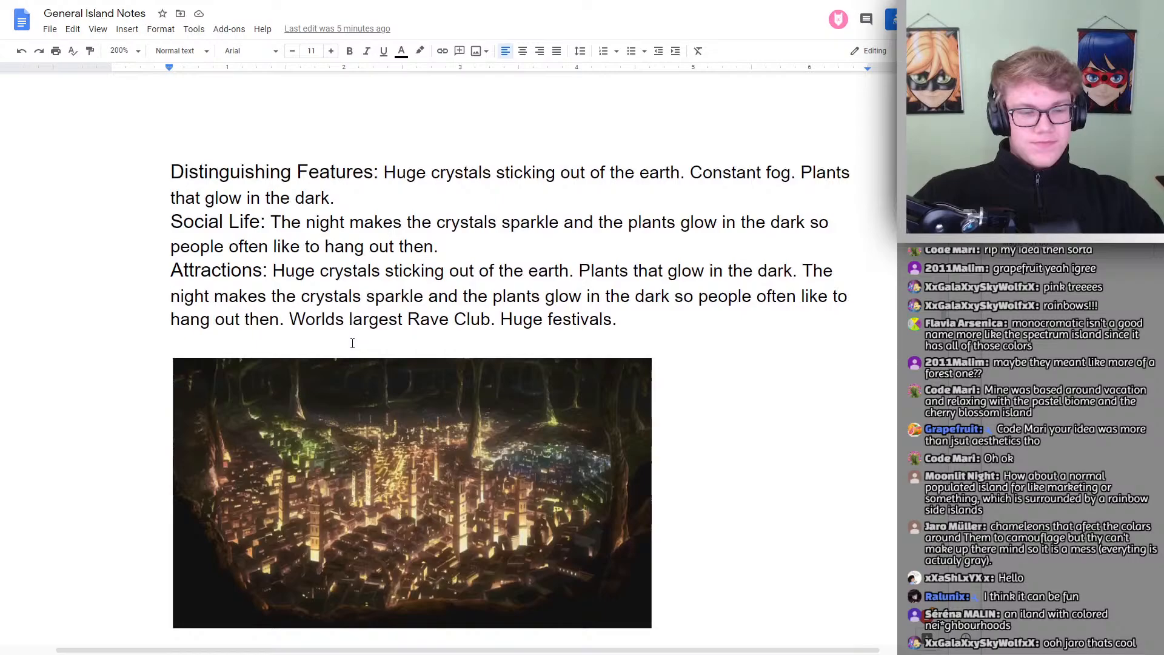
{"action": "left_click", "coordinate": [461, 466]}
{"action": "left_click", "coordinate": [507, 297]}
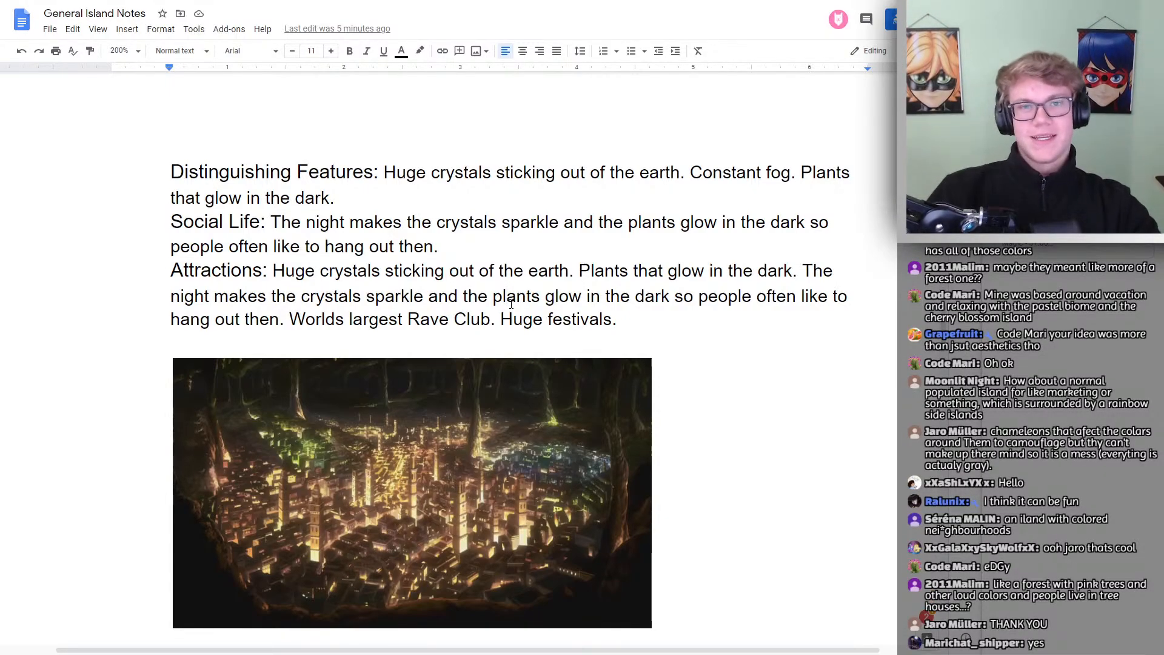
Remove the bracketed "[Acid Island]" from the heading of entry 4 so it reads "The Cave Island"
{"action": "scroll", "coordinate": [511, 303], "scroll_direction": "up", "scroll_amount": 15}
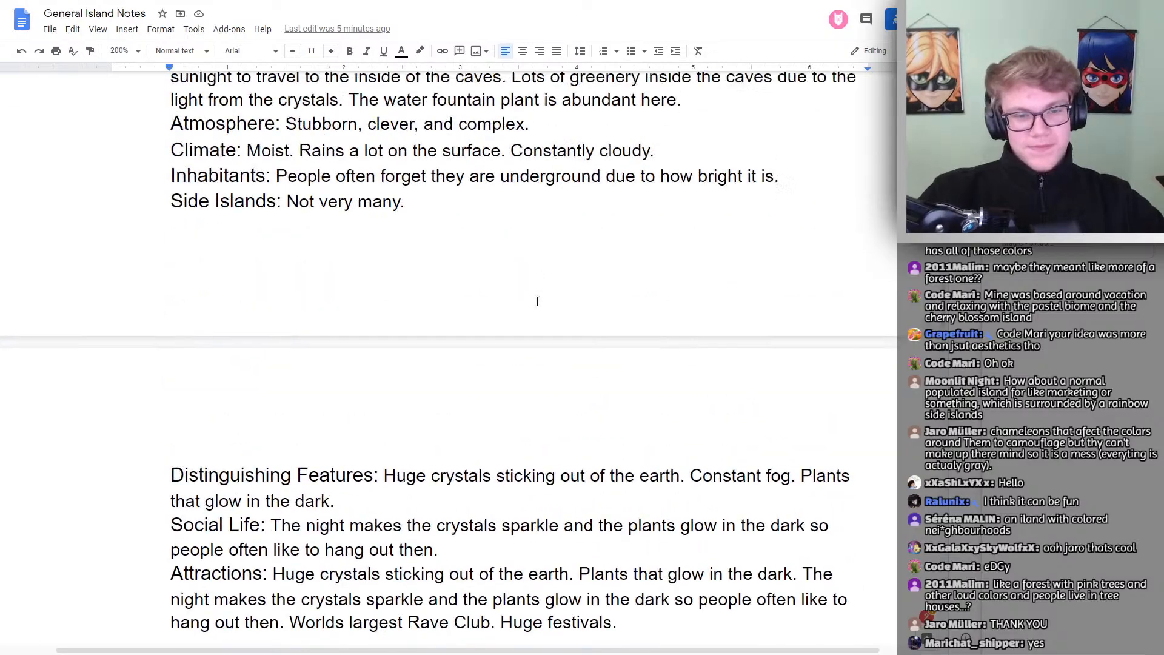
{"action": "scroll", "coordinate": [529, 297], "scroll_direction": "down", "scroll_amount": 7}
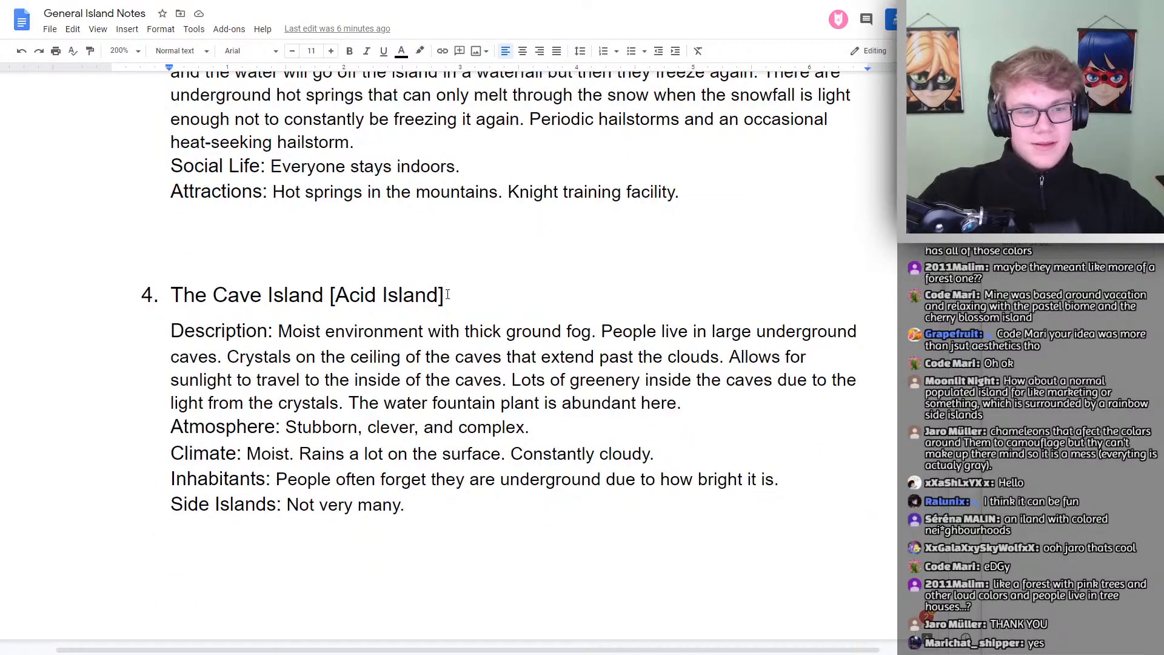
{"action": "scroll", "coordinate": [486, 294], "scroll_direction": "up", "scroll_amount": 10}
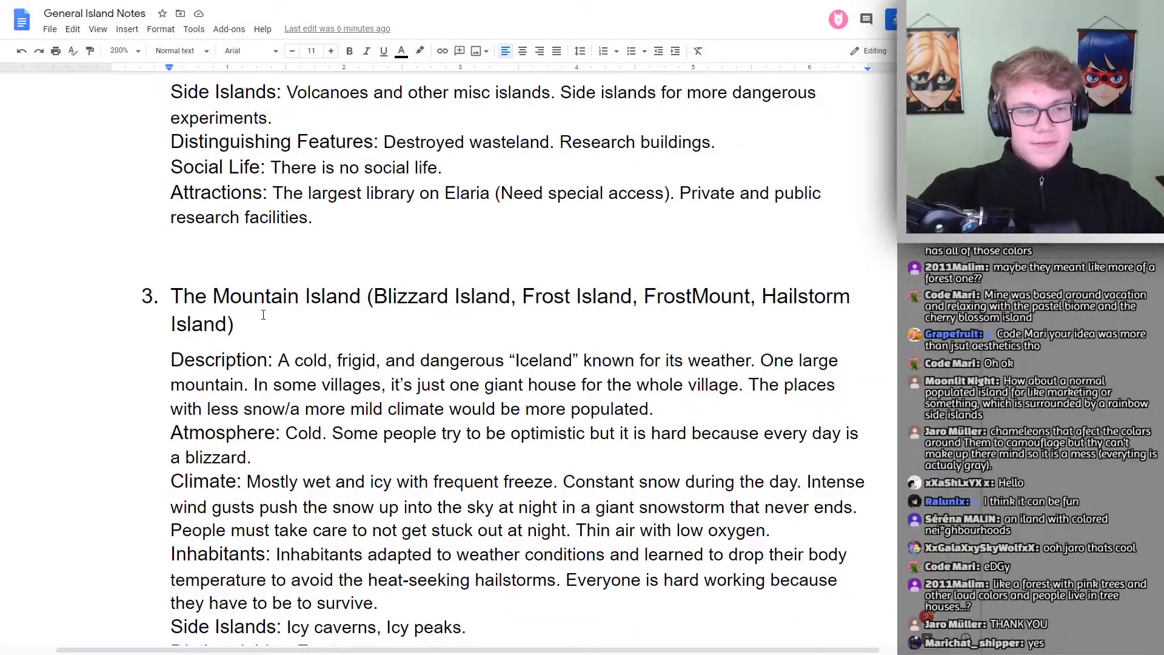
{"action": "scroll", "coordinate": [264, 315], "scroll_direction": "down", "scroll_amount": 9}
{"action": "left_click_drag", "start_coordinate": [438, 358], "coordinate": [336, 358]}
{"action": "key", "text": "BackSpace"}
{"action": "double_click", "coordinate": [349, 358]}
{"action": "key", "text": "BackSpace"}
{"action": "key", "text": "BackSpace"}
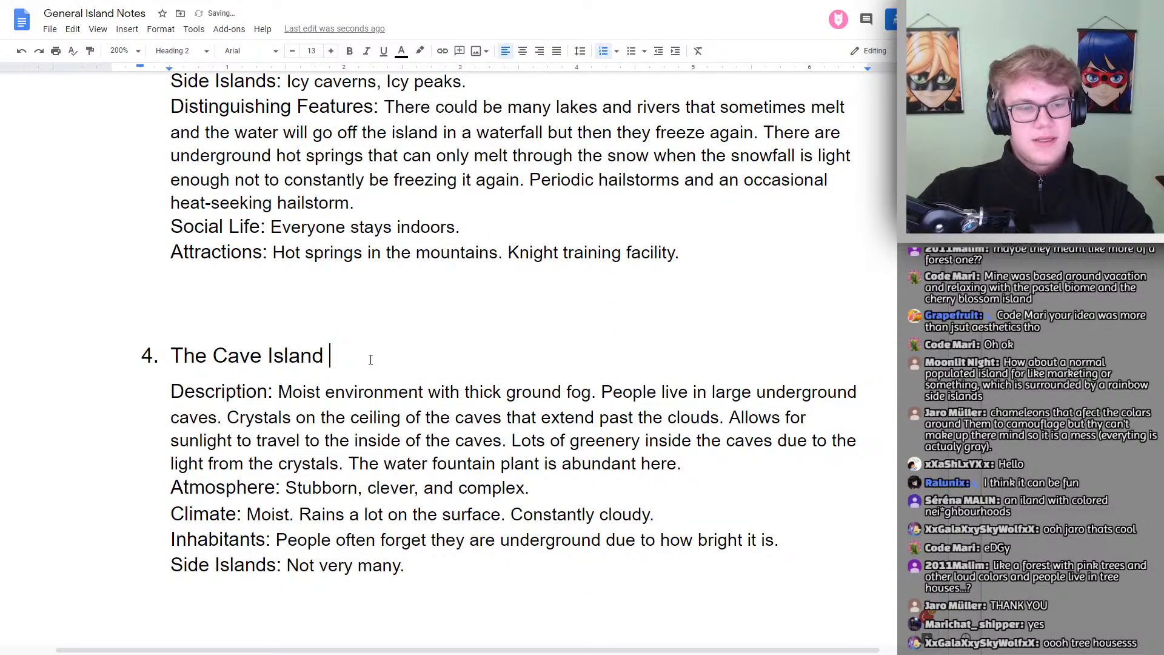
Review the headings and alternative names of the Mountain Island, the Research Island and the Kings Island
{"action": "scroll", "coordinate": [370, 359], "scroll_direction": "up", "scroll_amount": 14}
{"action": "scroll", "coordinate": [470, 418], "scroll_direction": "down", "scroll_amount": 5}
{"action": "left_click_drag", "start_coordinate": [244, 385], "coordinate": [230, 382]}
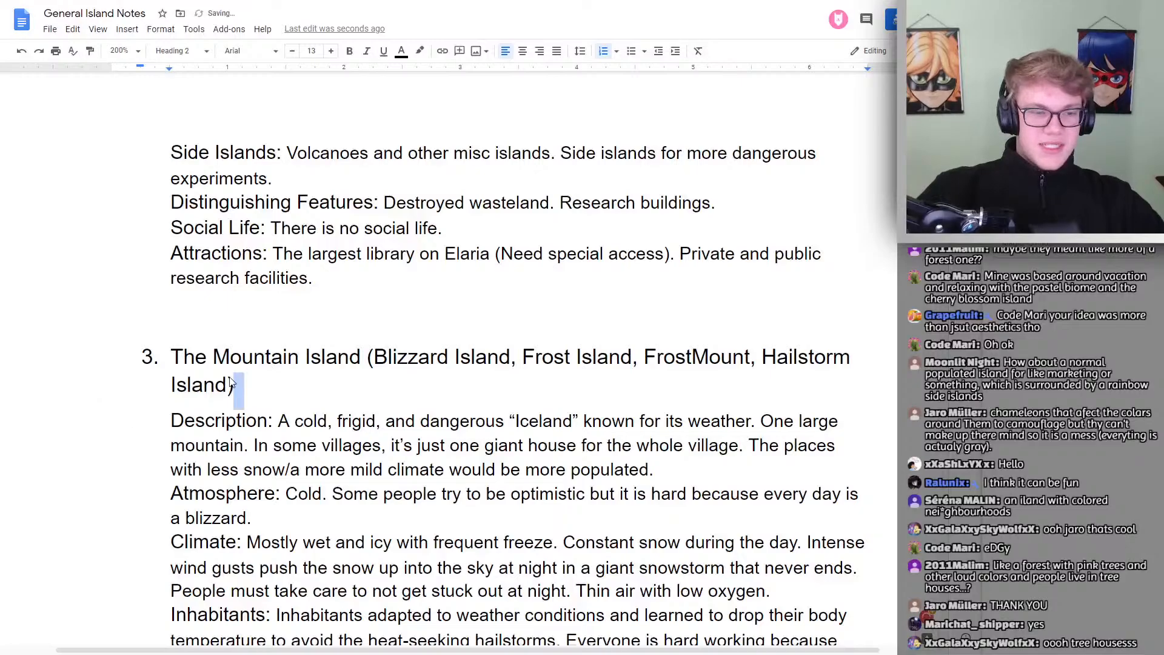
{"action": "triple_click", "coordinate": [231, 382]}
{"action": "left_click", "coordinate": [322, 360]}
{"action": "scroll", "coordinate": [309, 391], "scroll_direction": "up", "scroll_amount": 13}
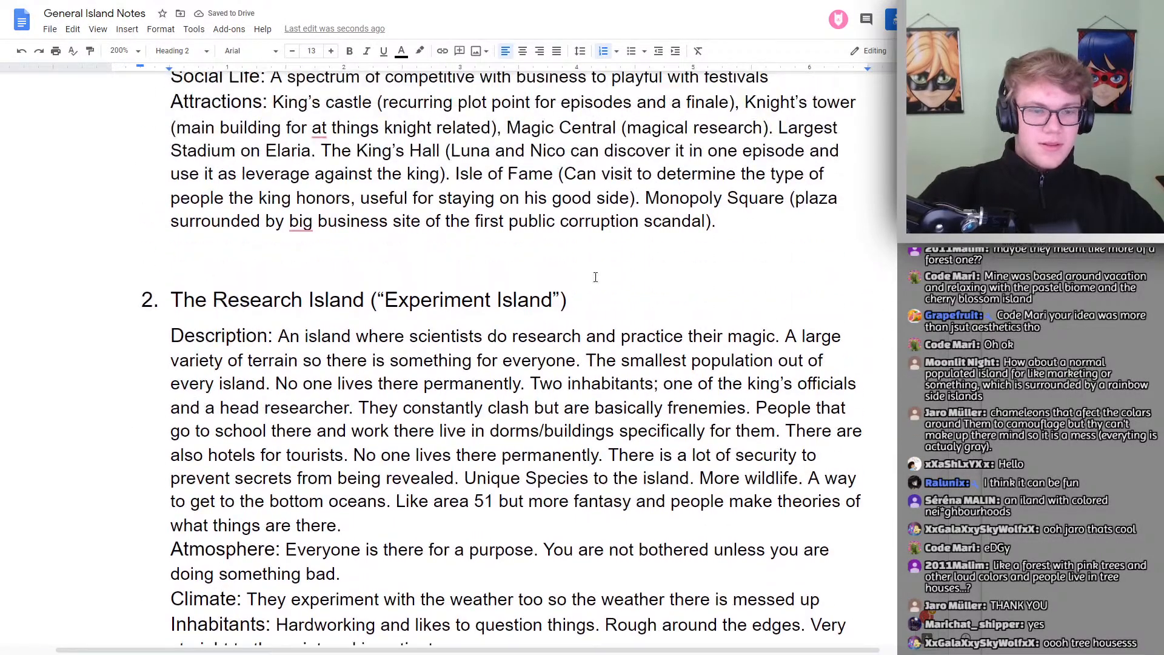
{"action": "left_click_drag", "start_coordinate": [567, 299], "coordinate": [170, 299]}
{"action": "left_click", "coordinate": [533, 299]}
{"action": "scroll", "coordinate": [522, 303], "scroll_direction": "up", "scroll_amount": 7}
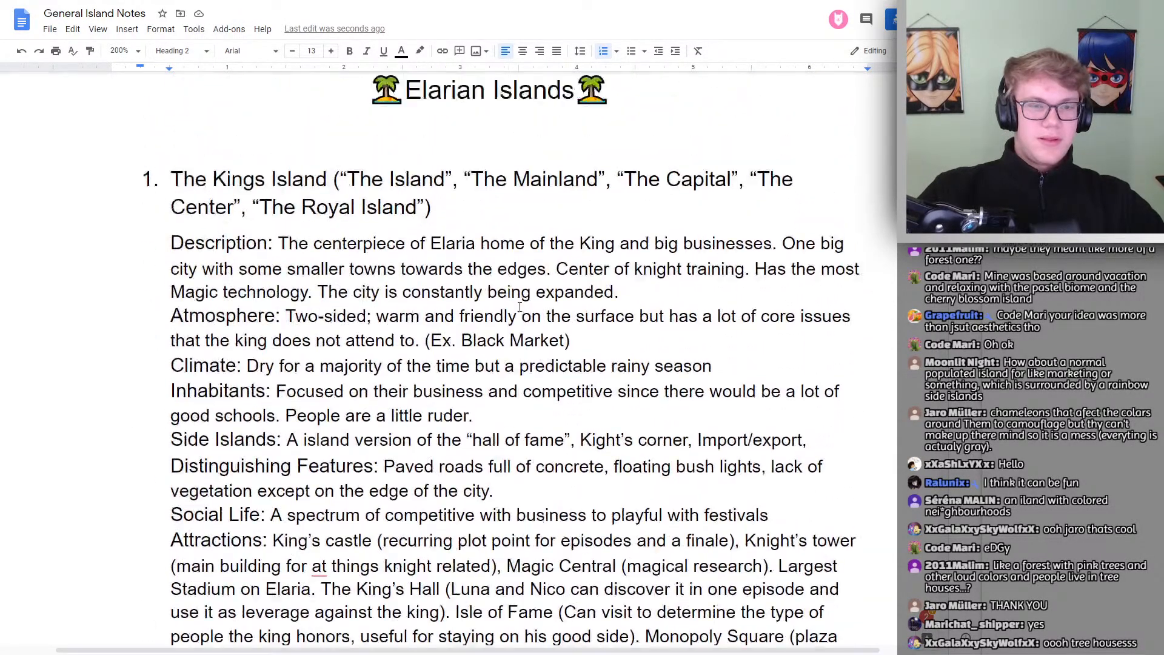
{"action": "scroll", "coordinate": [520, 308], "scroll_direction": "up", "scroll_amount": 1}
{"action": "left_click_drag", "start_coordinate": [434, 253], "coordinate": [185, 220]}
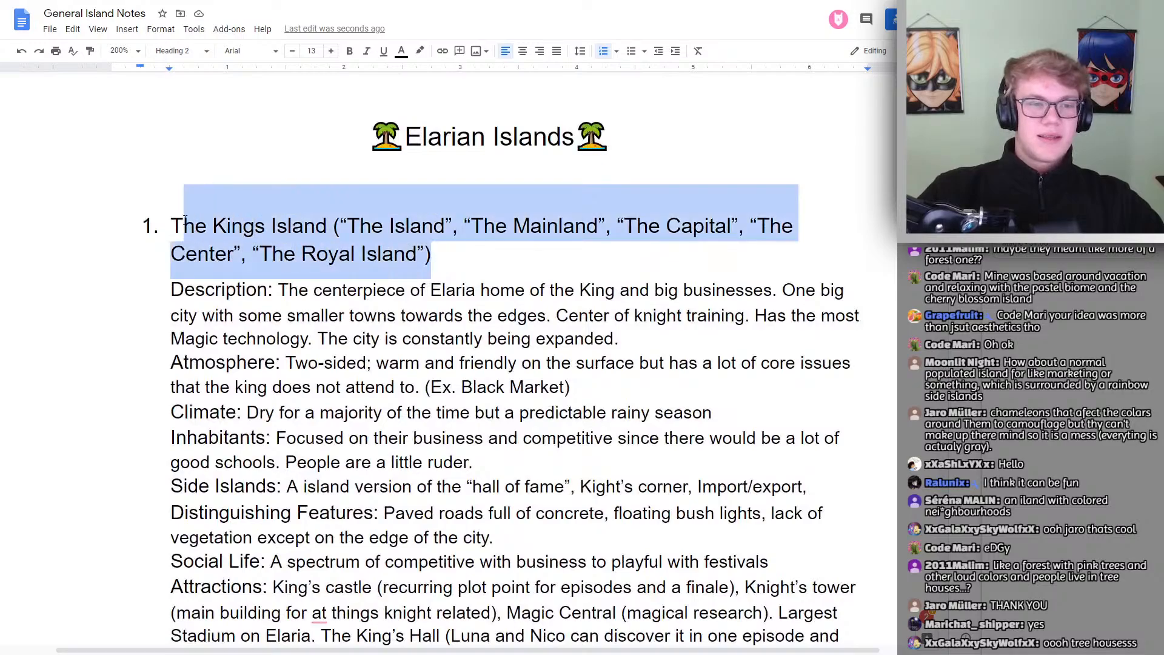
Review the Kings Island heading with its alternative names and the Cave Island's Distinguishing Features, Social Life and Attractions
{"action": "left_click", "coordinate": [459, 265]}
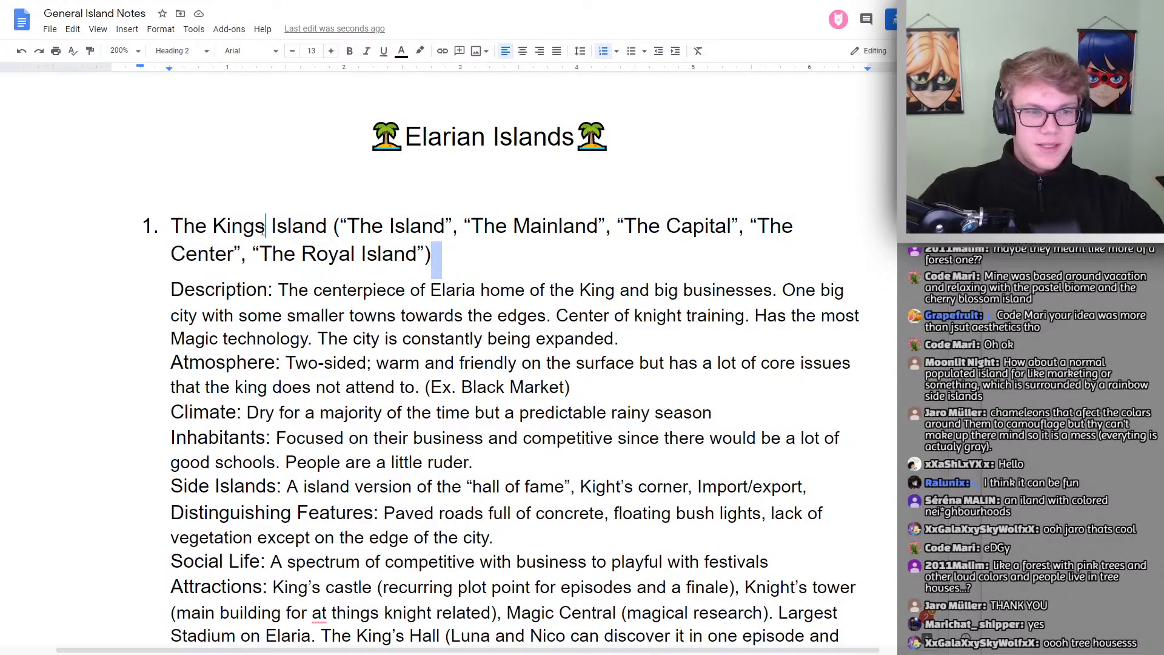
{"action": "left_click", "coordinate": [510, 268]}
{"action": "scroll", "coordinate": [579, 384], "scroll_direction": "down", "scroll_amount": 20}
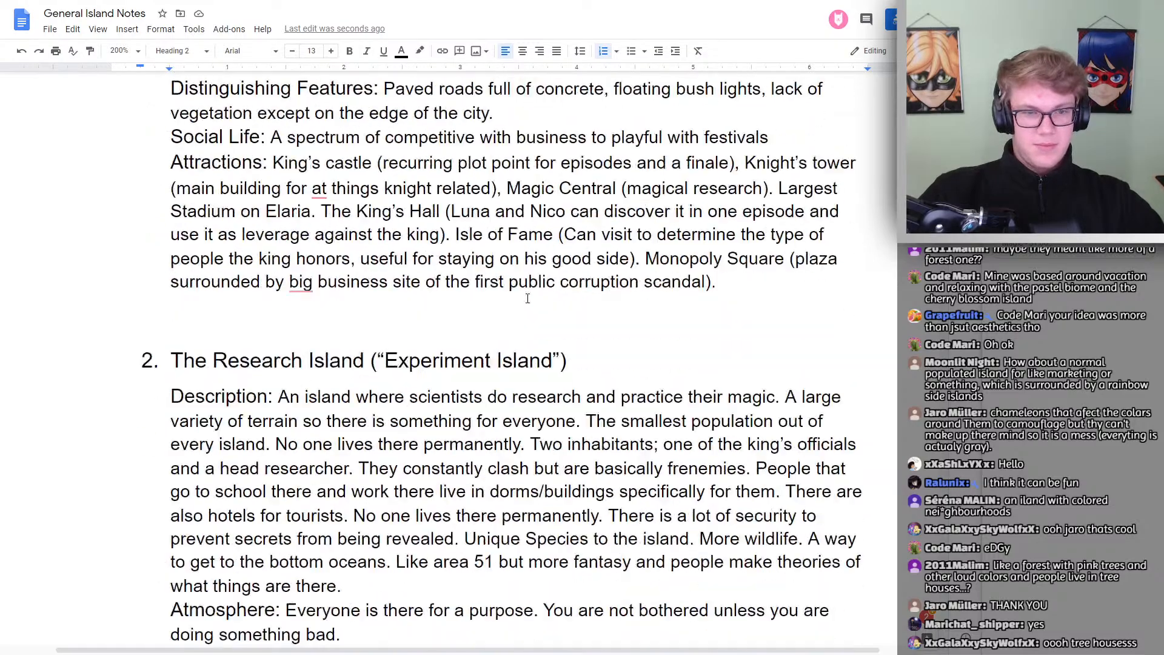
{"action": "scroll", "coordinate": [579, 383], "scroll_direction": "down", "scroll_amount": 6}
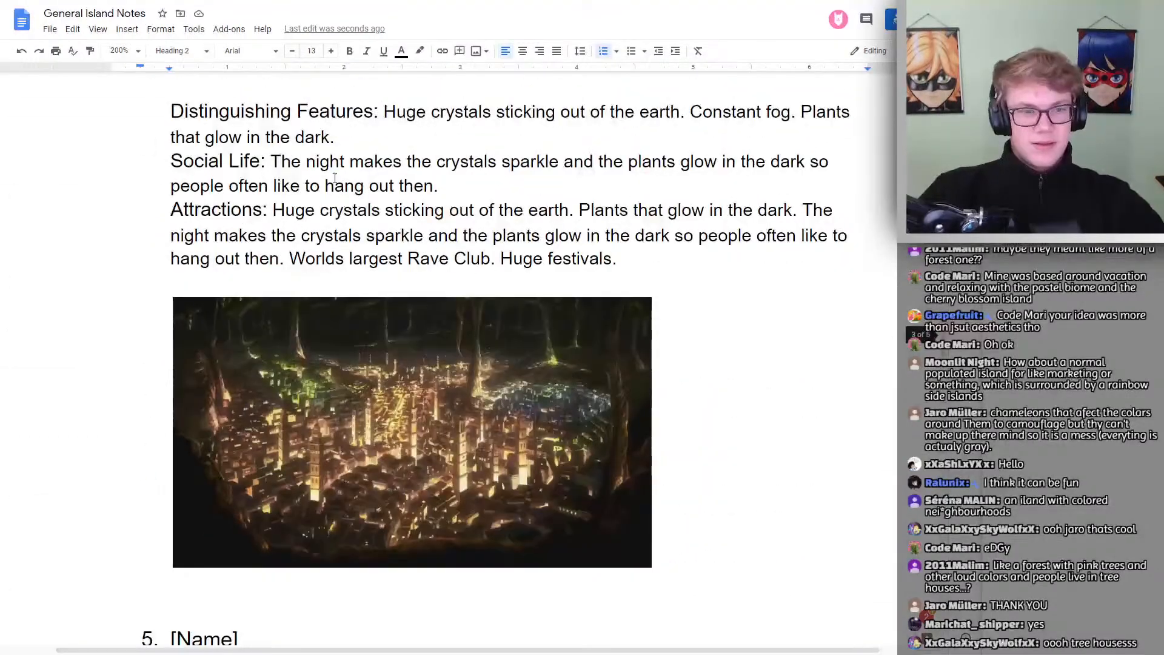
{"action": "left_click", "coordinate": [360, 222]}
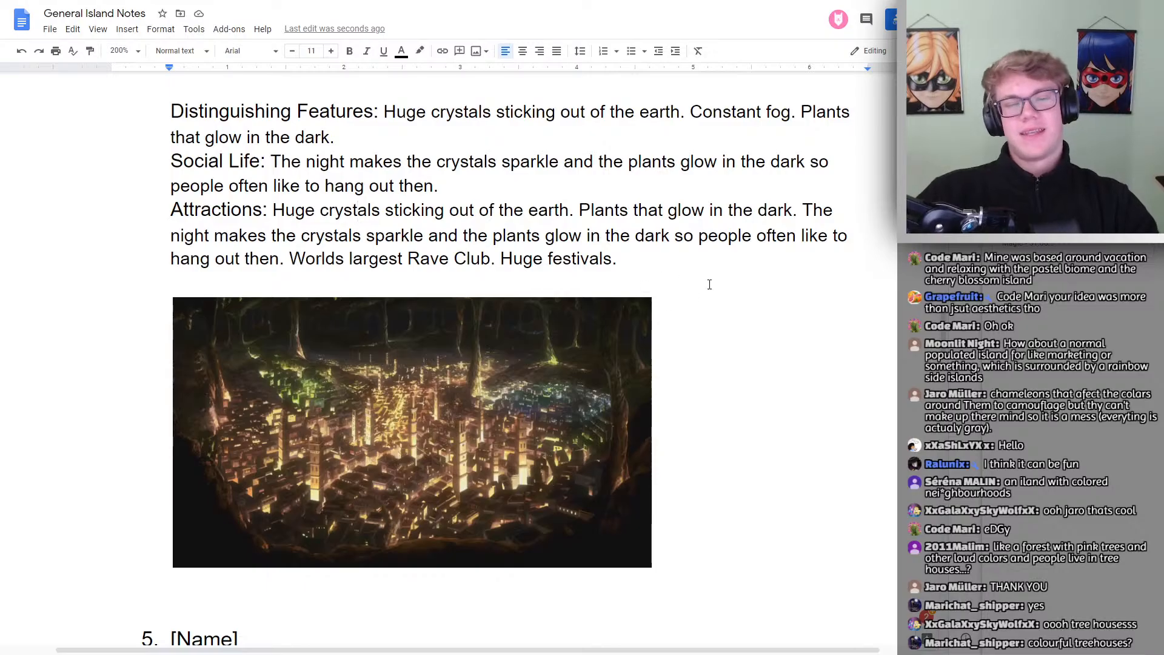
{"action": "scroll", "coordinate": [710, 288], "scroll_direction": "up", "scroll_amount": 5}
{"action": "scroll", "coordinate": [711, 289], "scroll_direction": "up", "scroll_amount": 20}
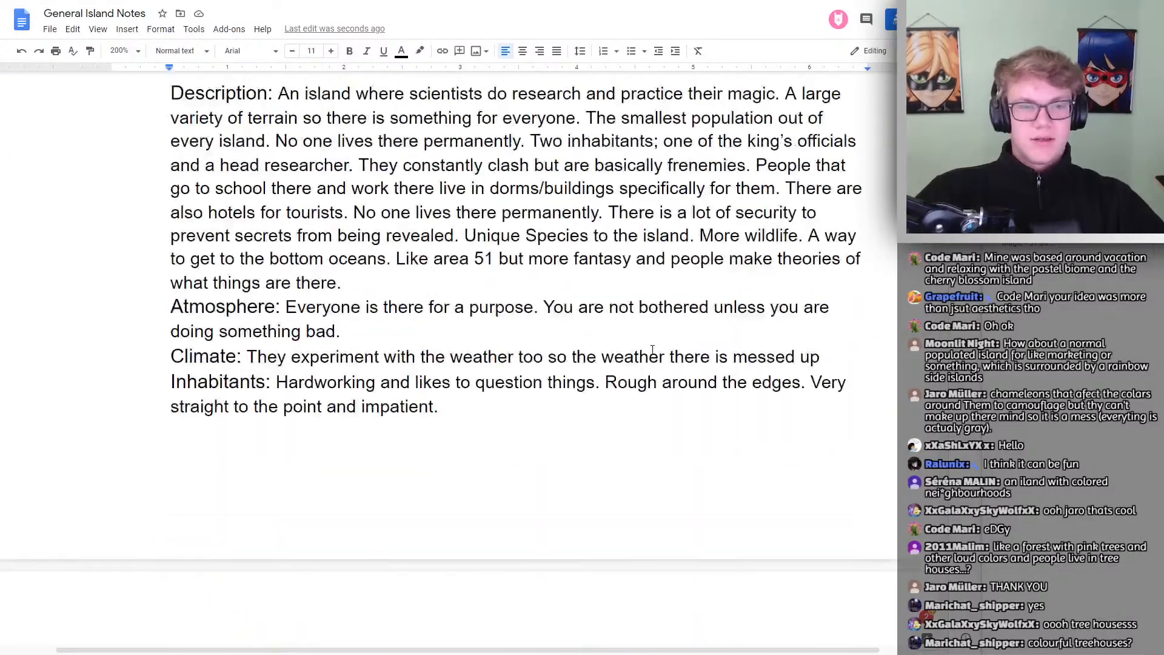
{"action": "scroll", "coordinate": [645, 348], "scroll_direction": "up", "scroll_amount": 6}
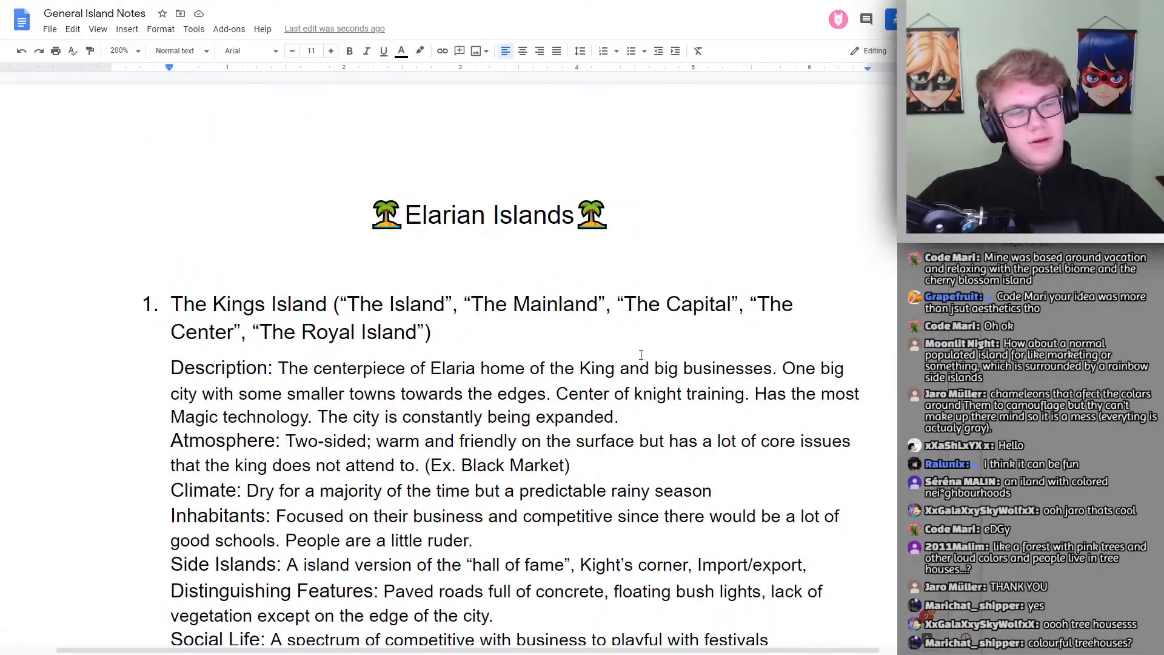
{"action": "left_click_drag", "start_coordinate": [451, 338], "coordinate": [171, 298]}
{"action": "left_click", "coordinate": [173, 300]}
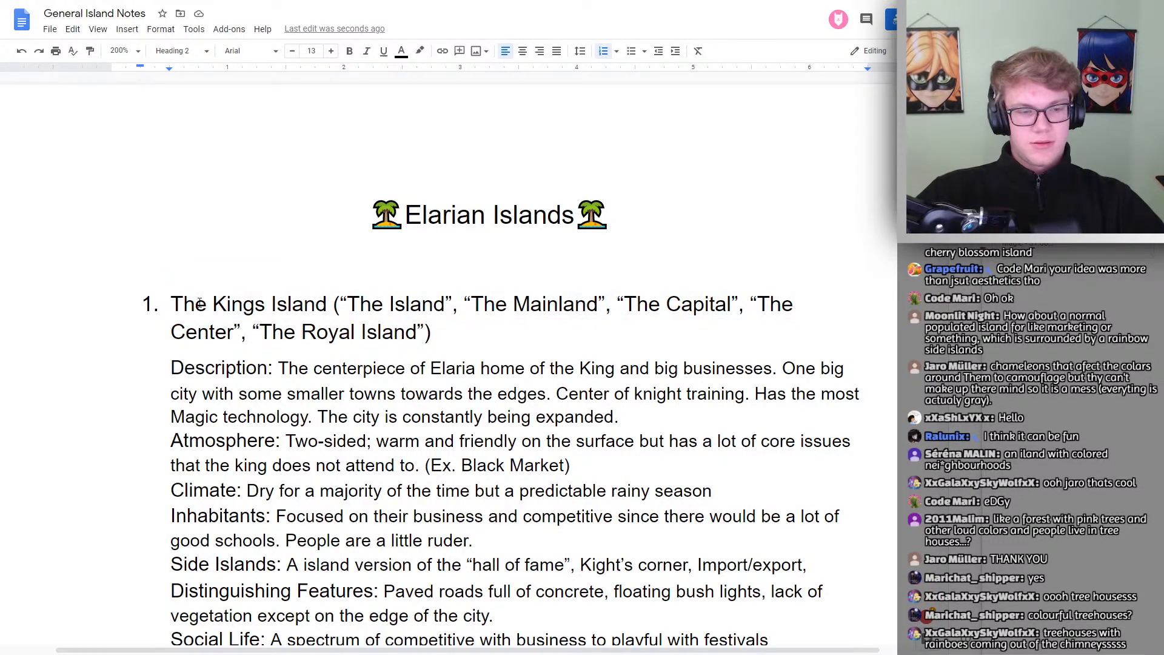
{"action": "double_click", "coordinate": [459, 335]}
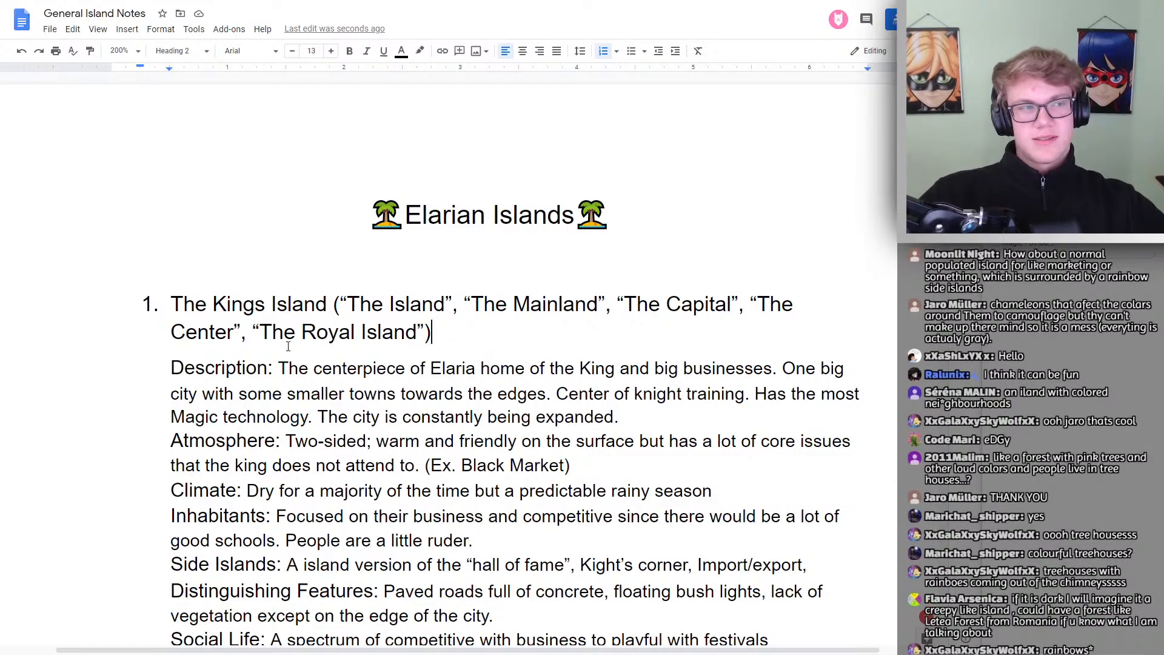
Look through the Research Island, Mountain Island and Cave Island entries down to the blank entry 5
{"action": "scroll", "coordinate": [467, 349], "scroll_direction": "down", "scroll_amount": 20}
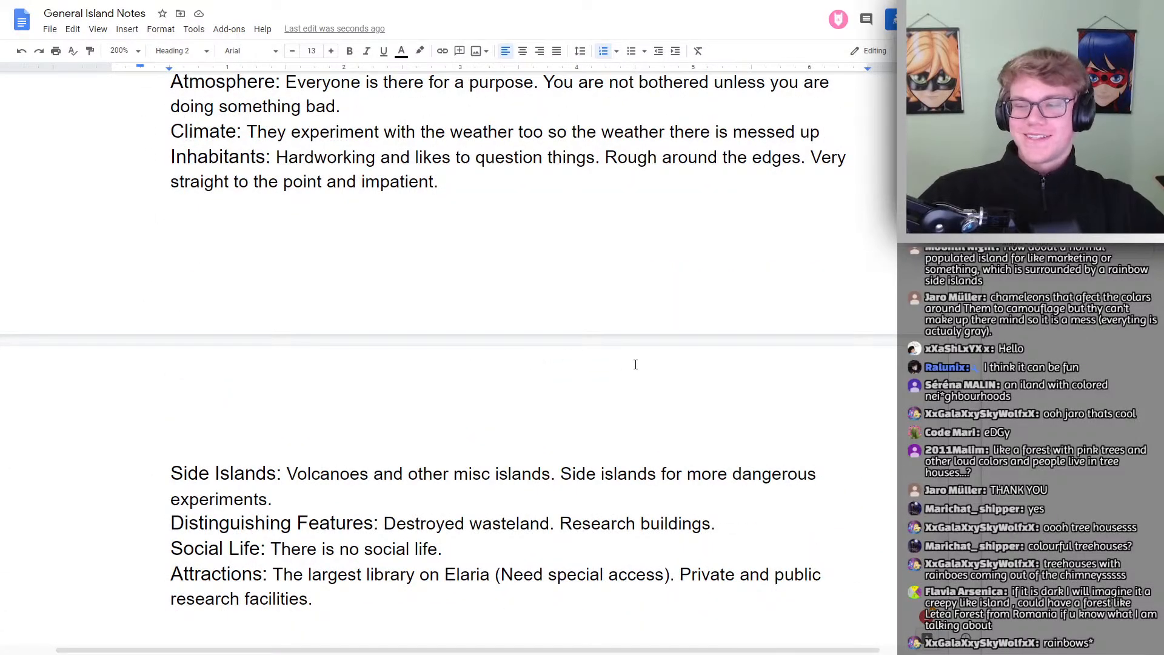
{"action": "scroll", "coordinate": [630, 347], "scroll_direction": "down", "scroll_amount": 15}
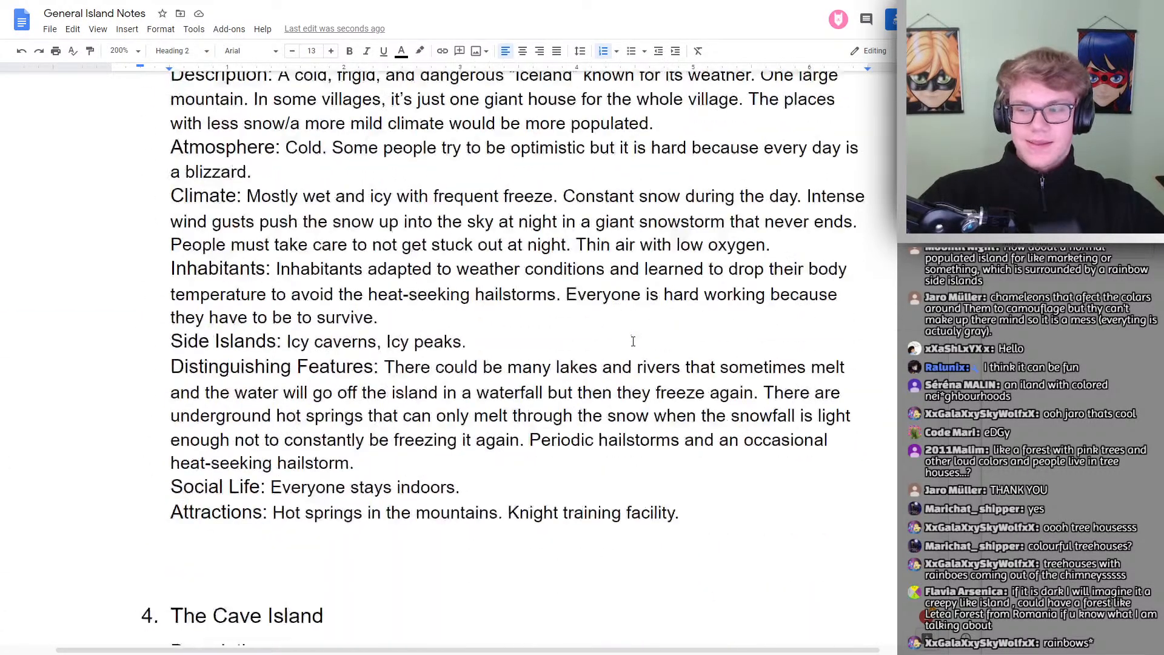
{"action": "scroll", "coordinate": [629, 341], "scroll_direction": "down", "scroll_amount": 4}
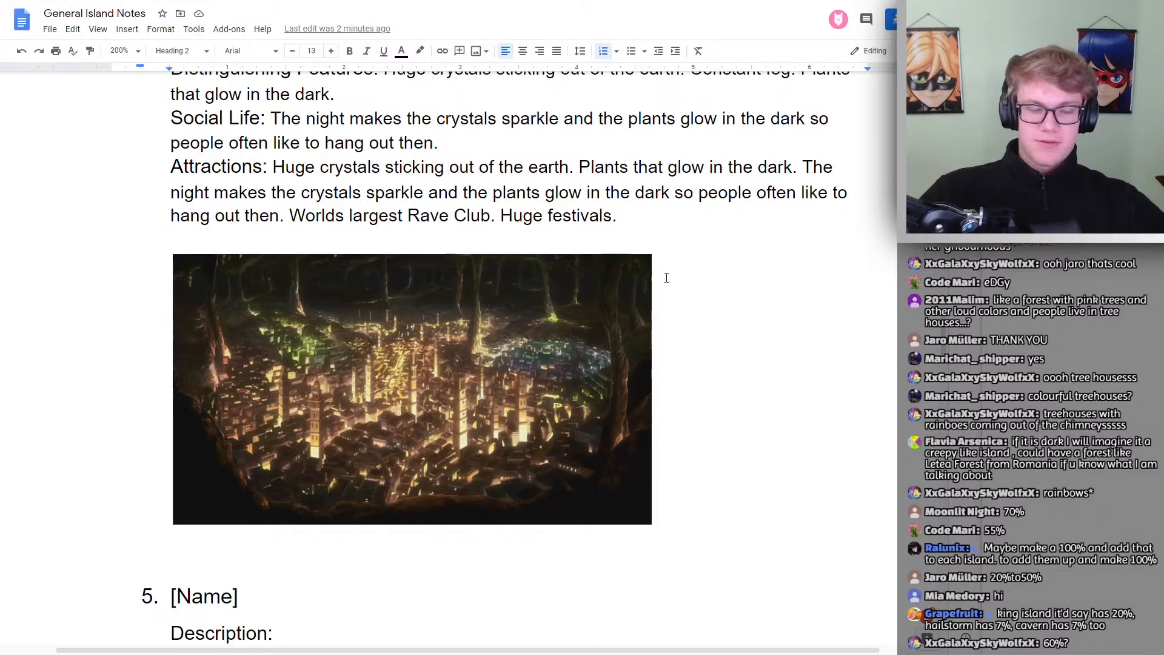
{"action": "scroll", "coordinate": [538, 276], "scroll_direction": "up", "scroll_amount": 2}
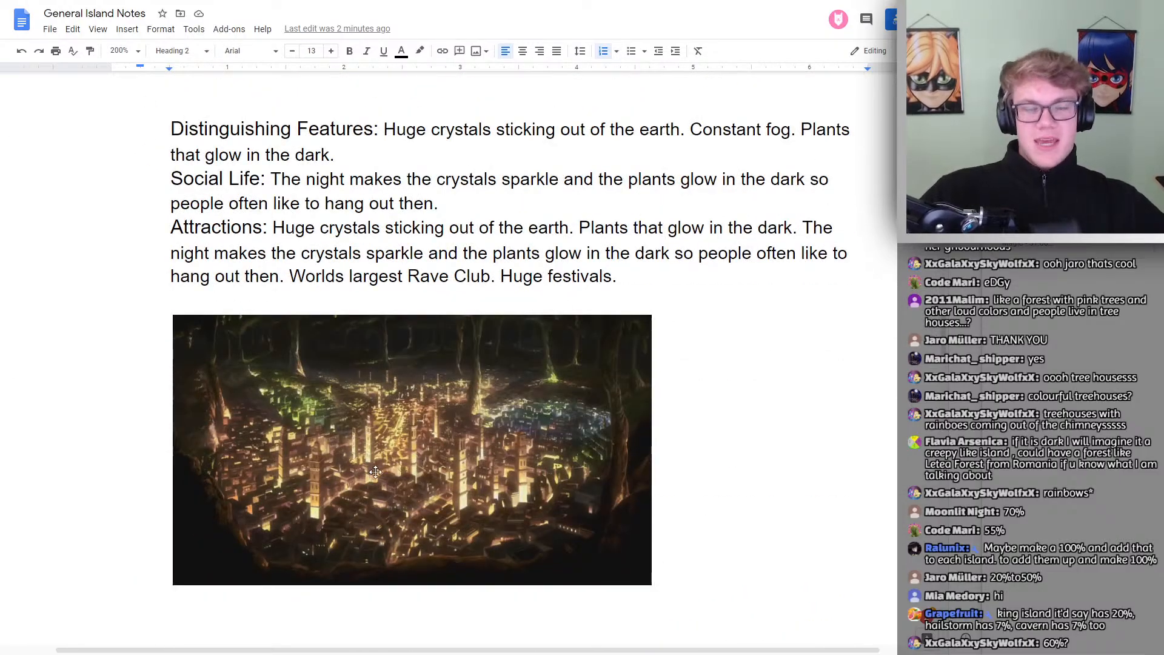
{"action": "scroll", "coordinate": [376, 473], "scroll_direction": "up", "scroll_amount": 20}
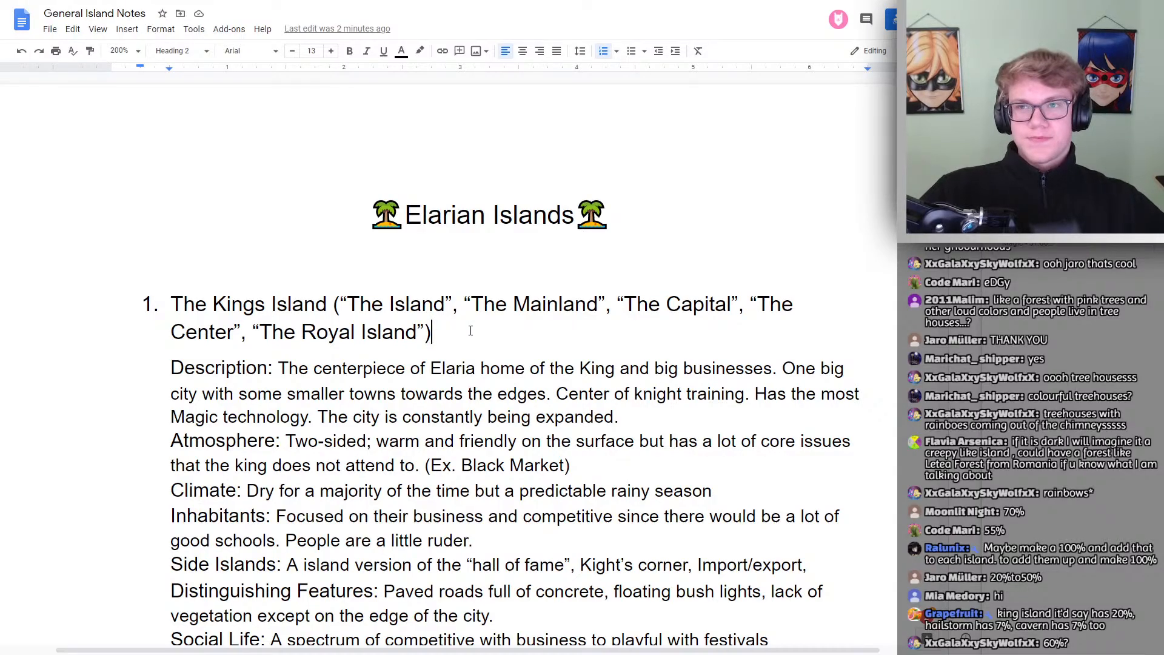
{"action": "scroll", "coordinate": [470, 330], "scroll_direction": "down", "scroll_amount": 20}
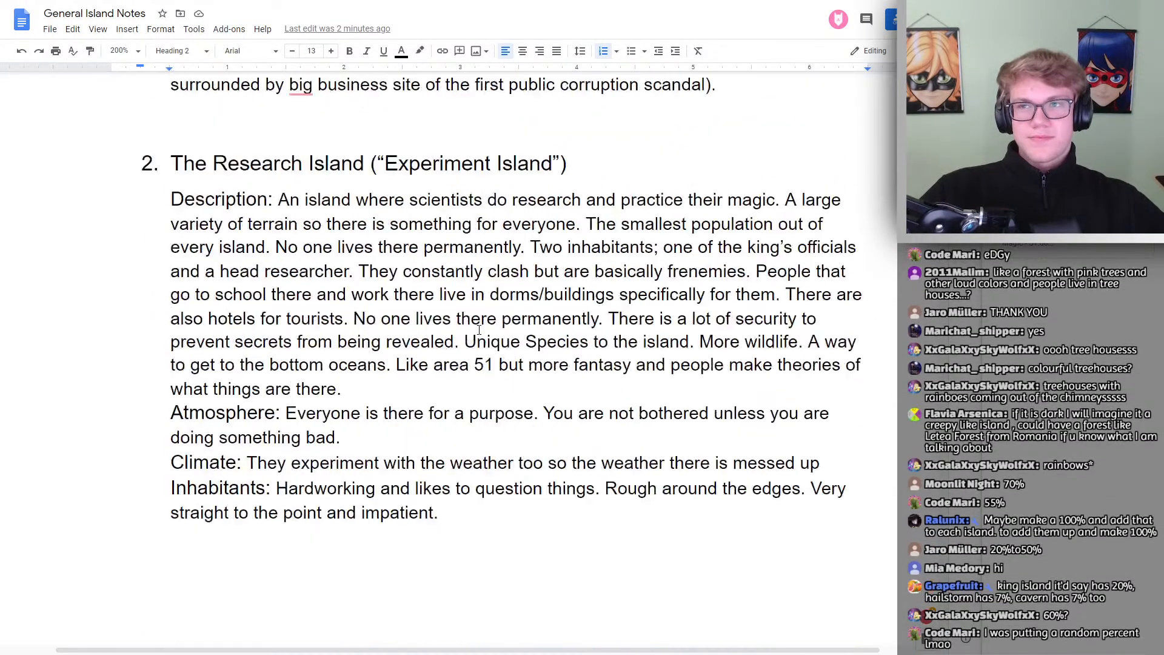
{"action": "scroll", "coordinate": [461, 332], "scroll_direction": "up", "scroll_amount": 8}
{"action": "scroll", "coordinate": [451, 331], "scroll_direction": "down", "scroll_amount": 4}
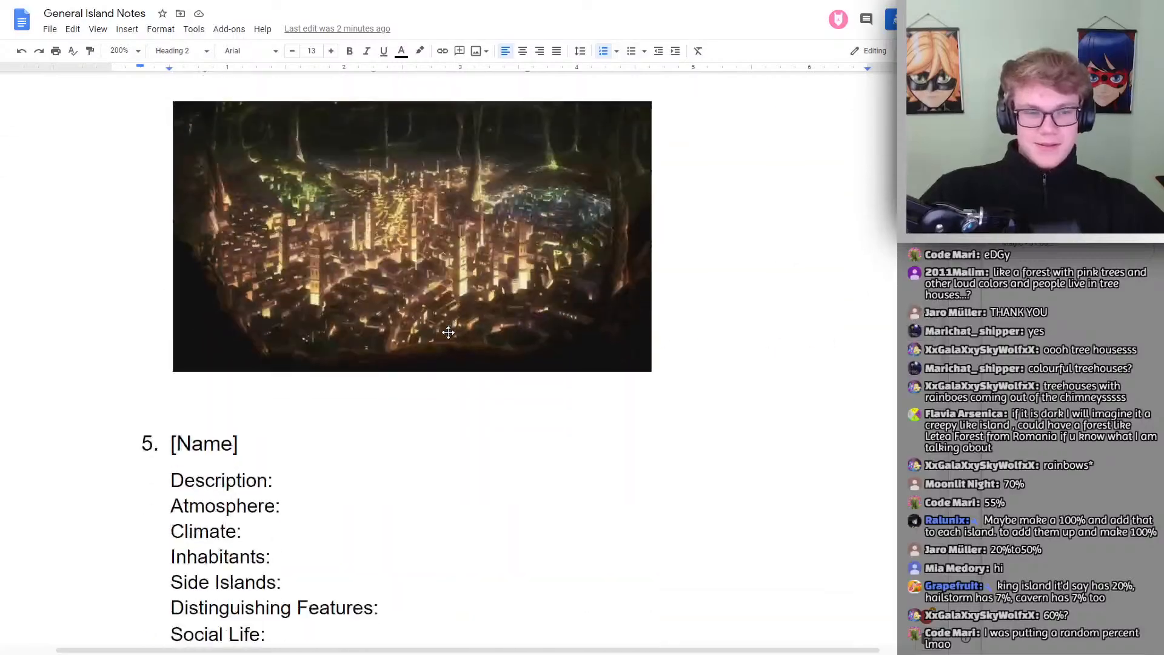
{"action": "scroll", "coordinate": [440, 329], "scroll_direction": "up", "scroll_amount": 5}
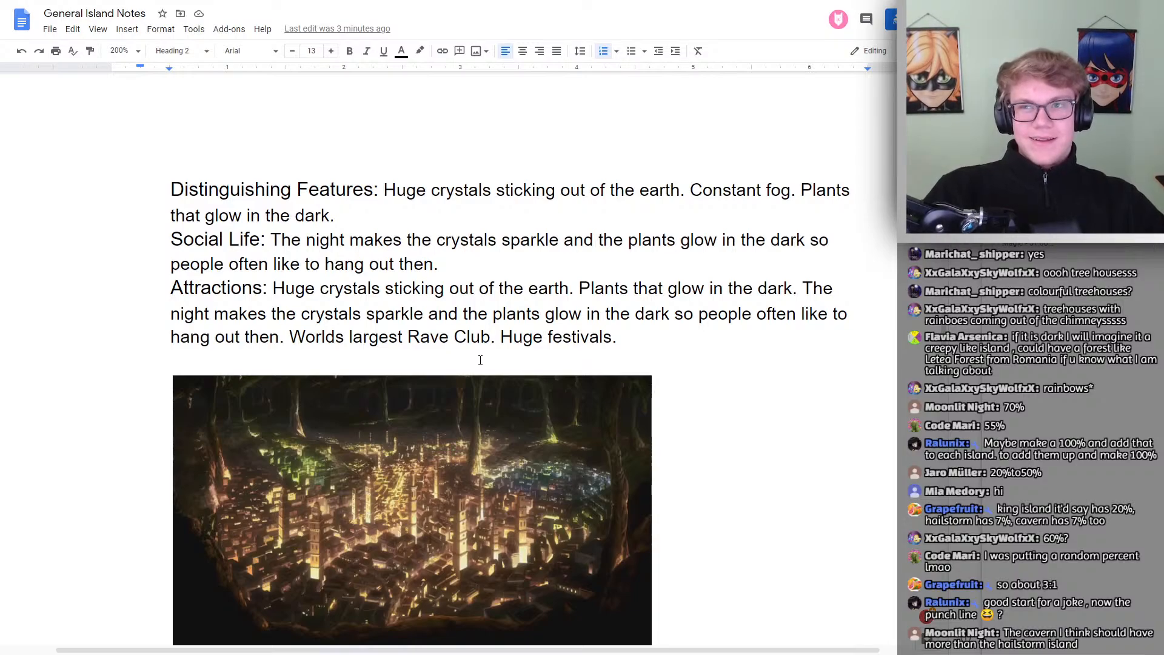
{"action": "scroll", "coordinate": [476, 383], "scroll_direction": "down", "scroll_amount": 2}
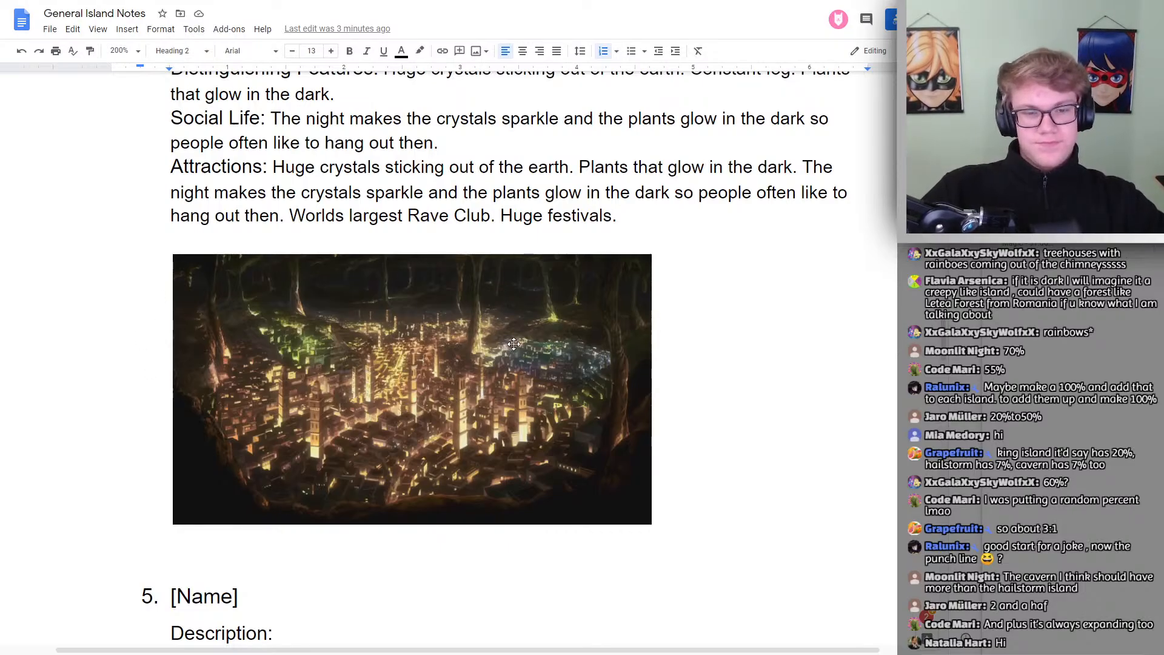
Compare the Kings Island entry with the descriptions of the Research Island, the Mountain Island and the Cave Island
{"action": "scroll", "coordinate": [513, 346], "scroll_direction": "up", "scroll_amount": 15}
{"action": "scroll", "coordinate": [511, 373], "scroll_direction": "up", "scroll_amount": 20}
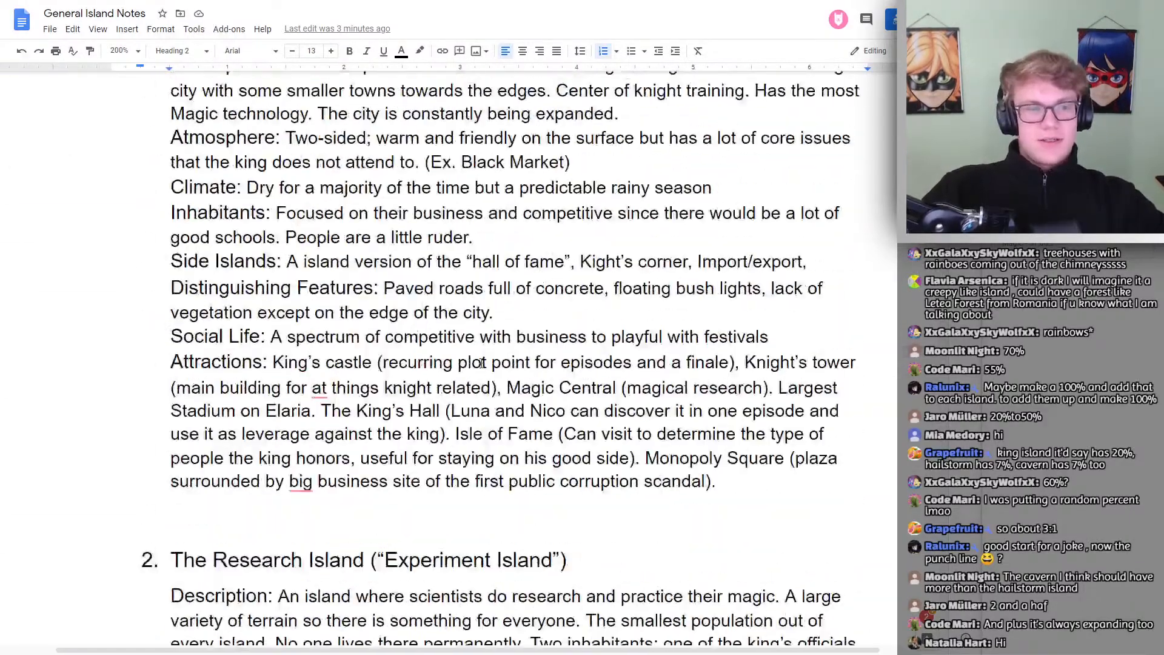
{"action": "scroll", "coordinate": [388, 341], "scroll_direction": "down", "scroll_amount": 3}
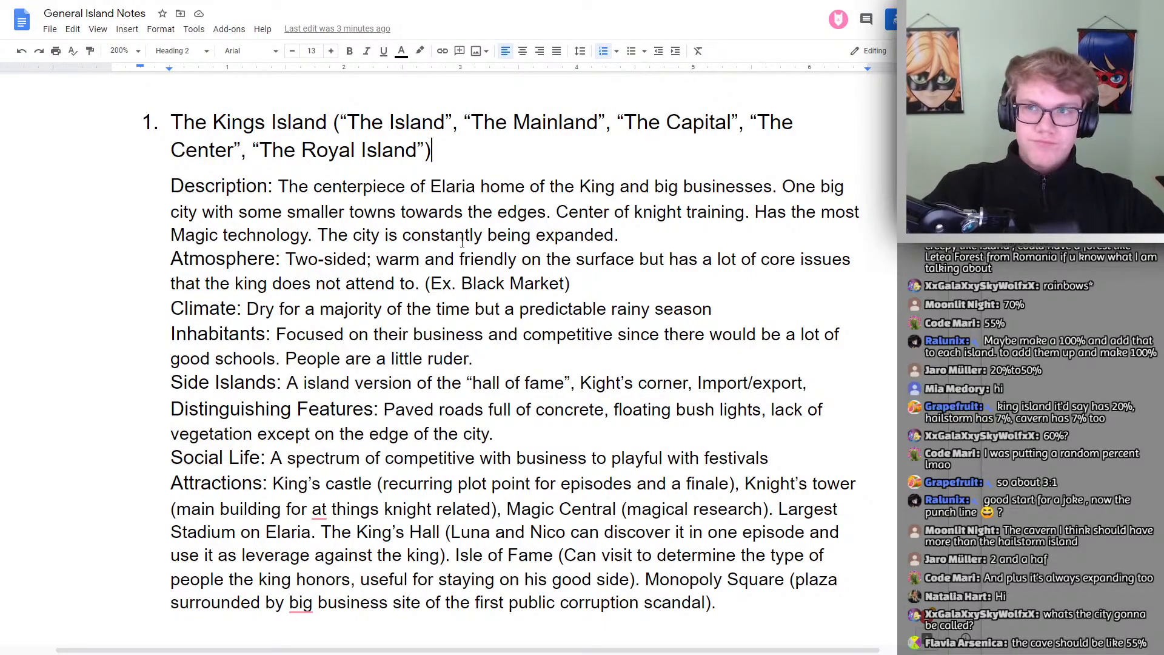
{"action": "scroll", "coordinate": [462, 243], "scroll_direction": "down", "scroll_amount": 20}
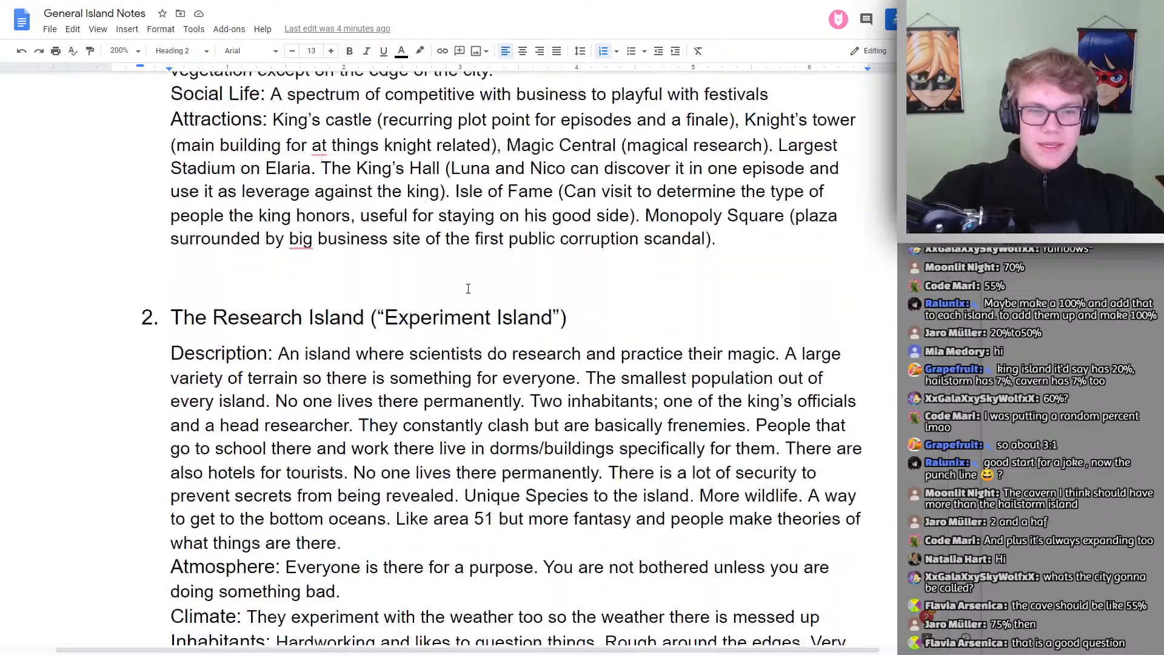
{"action": "scroll", "coordinate": [466, 292], "scroll_direction": "down", "scroll_amount": 9}
{"action": "scroll", "coordinate": [464, 292], "scroll_direction": "up", "scroll_amount": 15}
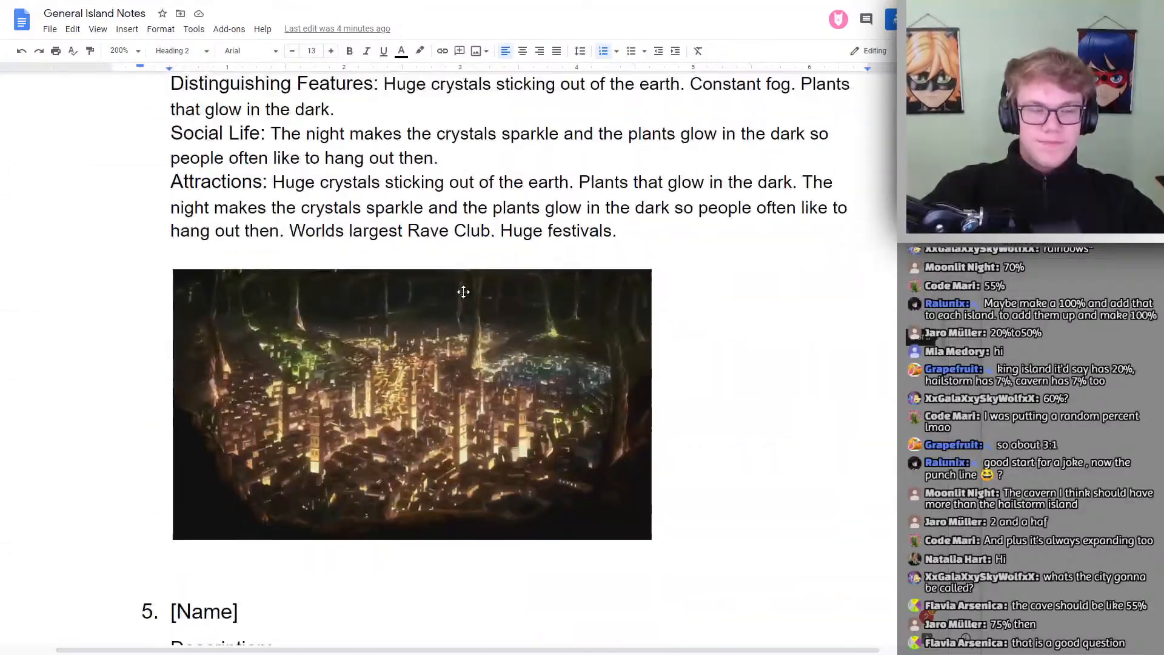
{"action": "scroll", "coordinate": [463, 292], "scroll_direction": "down", "scroll_amount": 4}
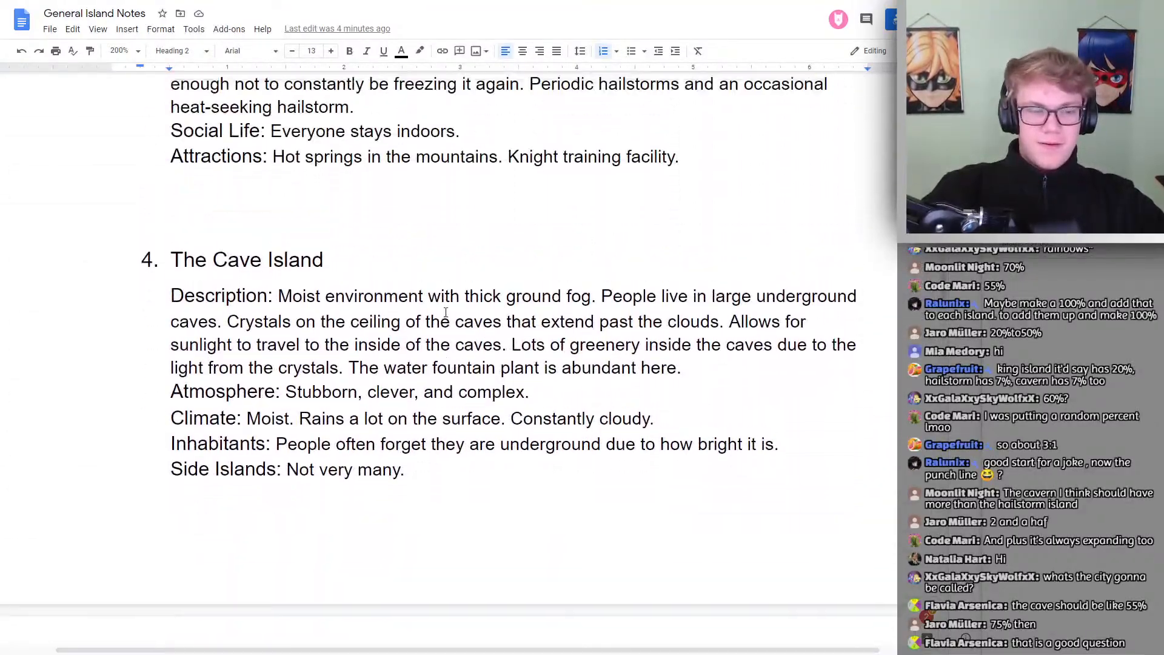
{"action": "scroll", "coordinate": [441, 313], "scroll_direction": "up", "scroll_amount": 9}
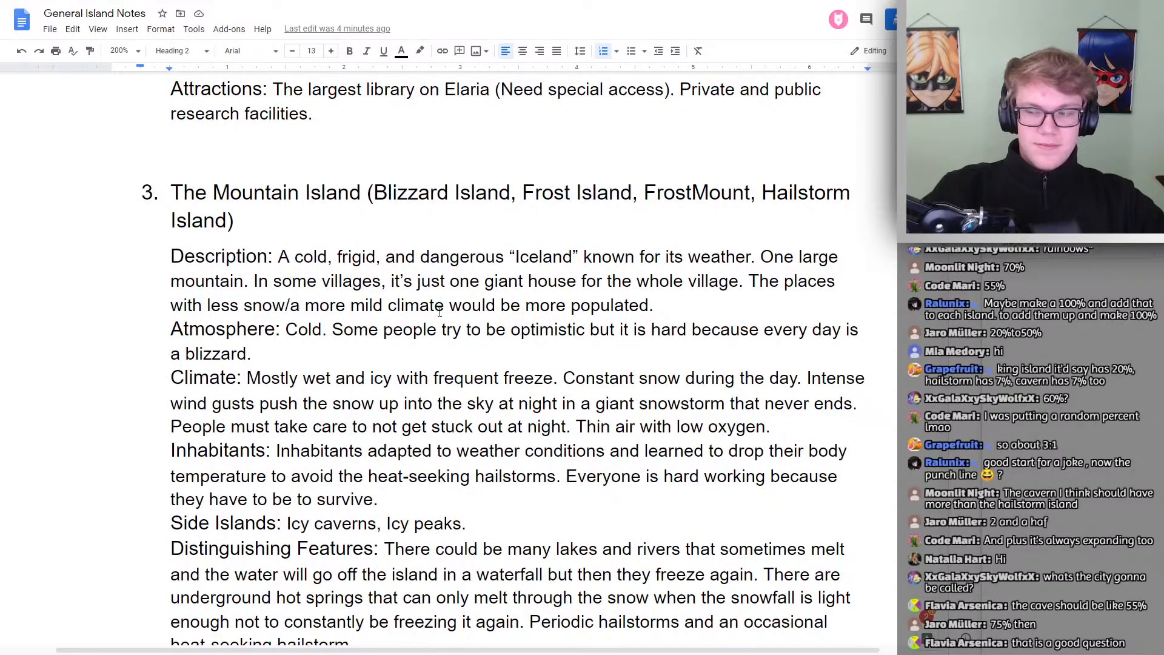
{"action": "scroll", "coordinate": [441, 312], "scroll_direction": "down", "scroll_amount": 12}
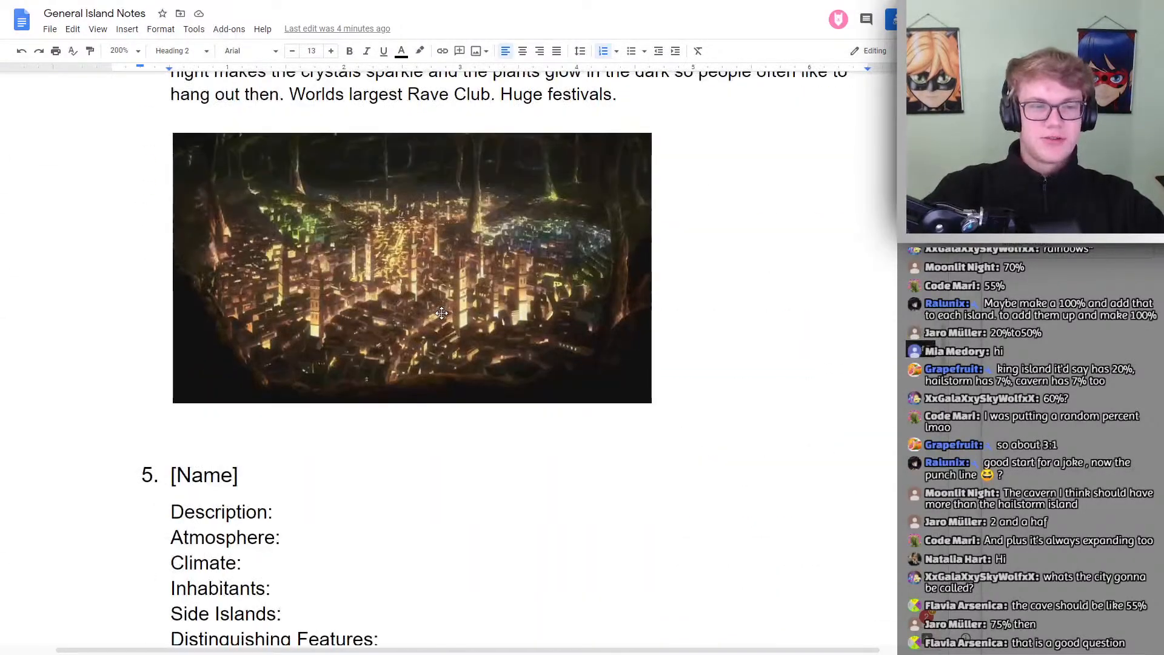
{"action": "scroll", "coordinate": [426, 288], "scroll_direction": "up", "scroll_amount": 20}
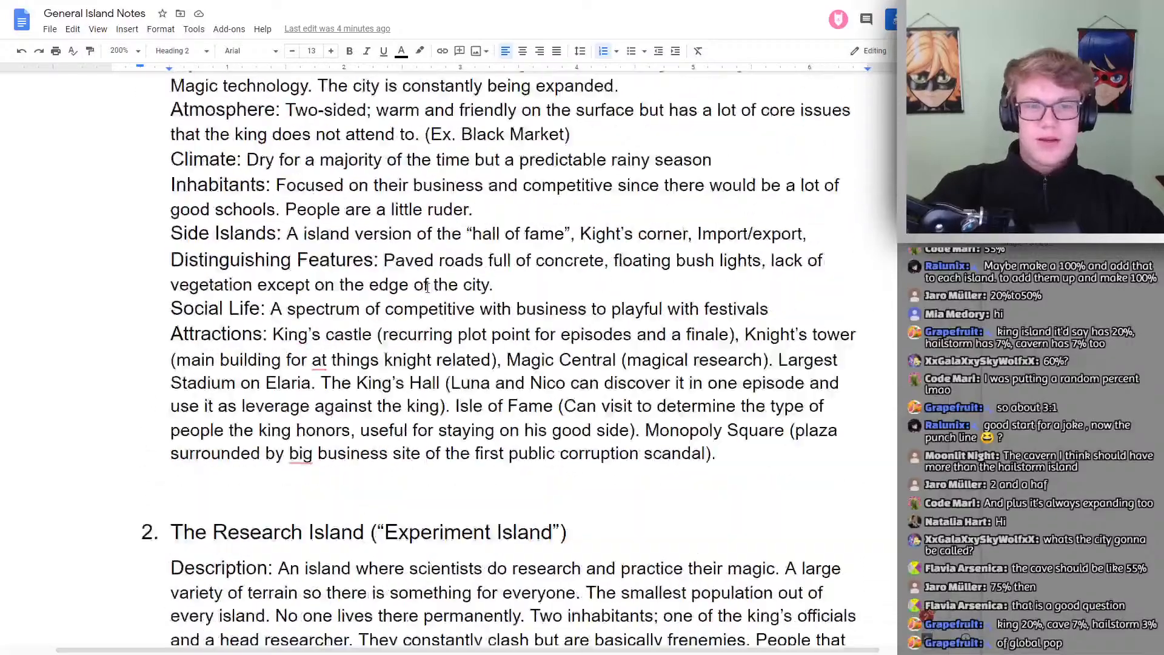
{"action": "scroll", "coordinate": [426, 291], "scroll_direction": "up", "scroll_amount": 1}
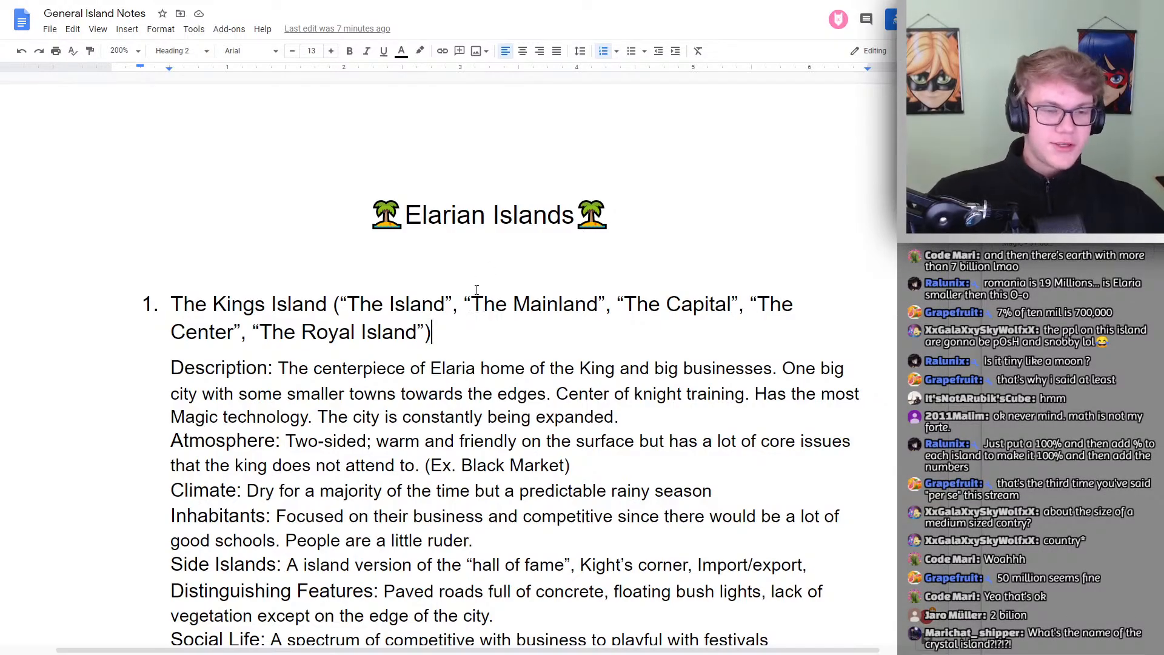
Add the bracketed alternative name "[Crystal Island]" after "The Cave Island" in the heading of entry 4
{"action": "scroll", "coordinate": [477, 290], "scroll_direction": "down", "scroll_amount": 20}
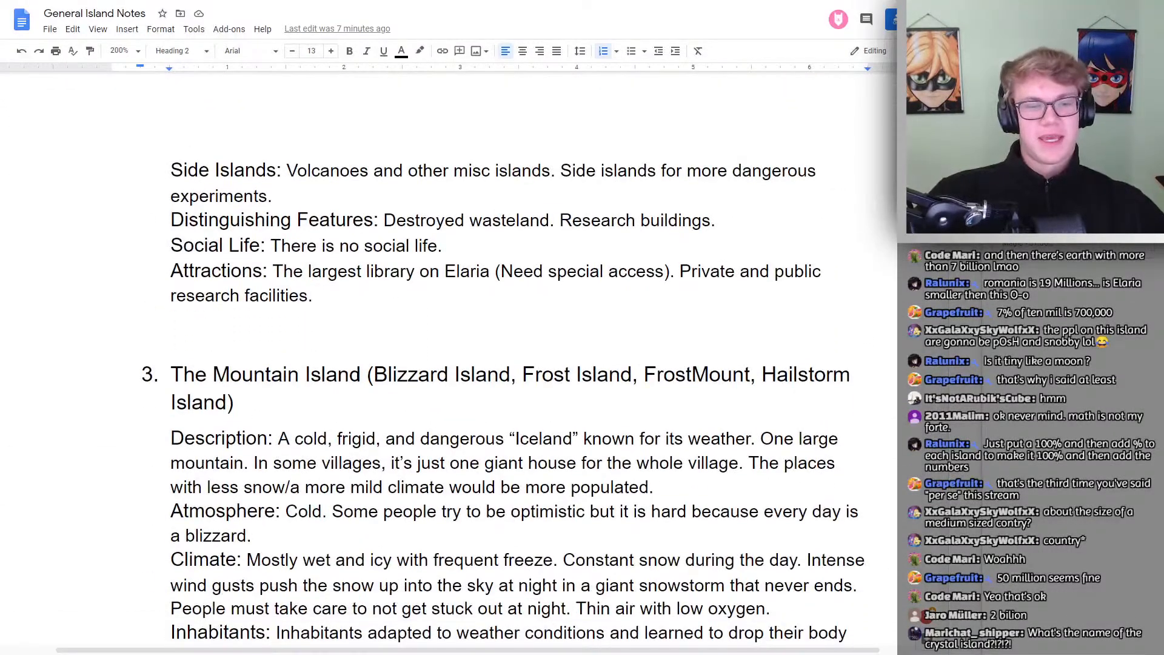
{"action": "scroll", "coordinate": [342, 200], "scroll_direction": "down", "scroll_amount": 15}
{"action": "scroll", "coordinate": [342, 201], "scroll_direction": "up", "scroll_amount": 3}
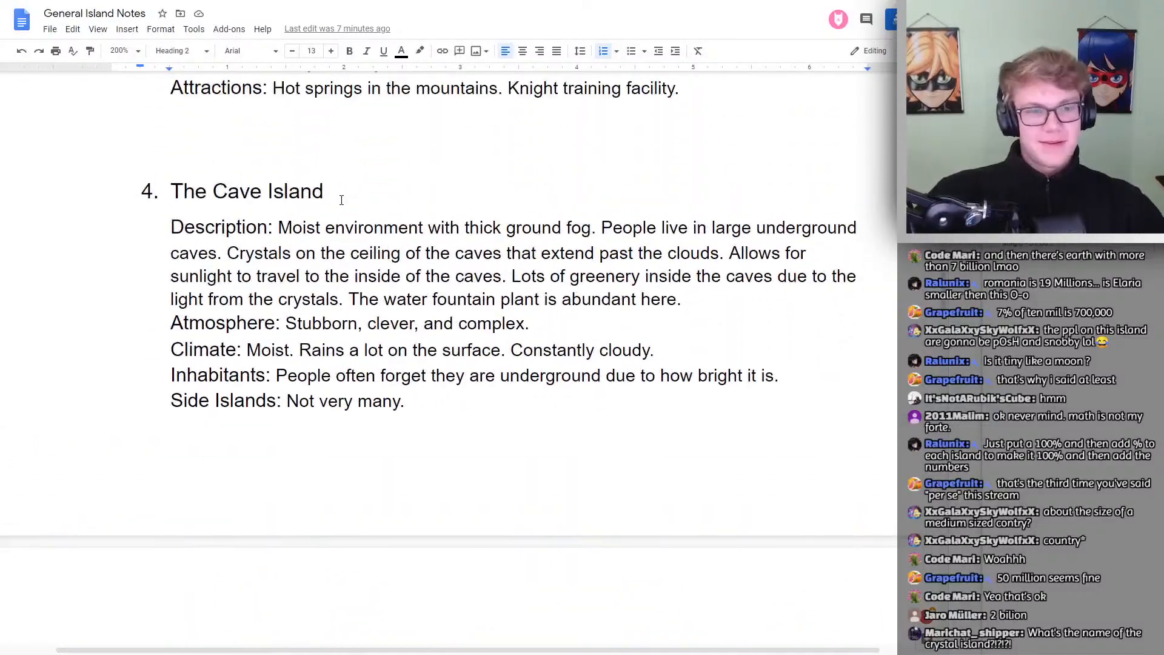
{"action": "left_click", "coordinate": [341, 200]}
{"action": "type", "text": "["}
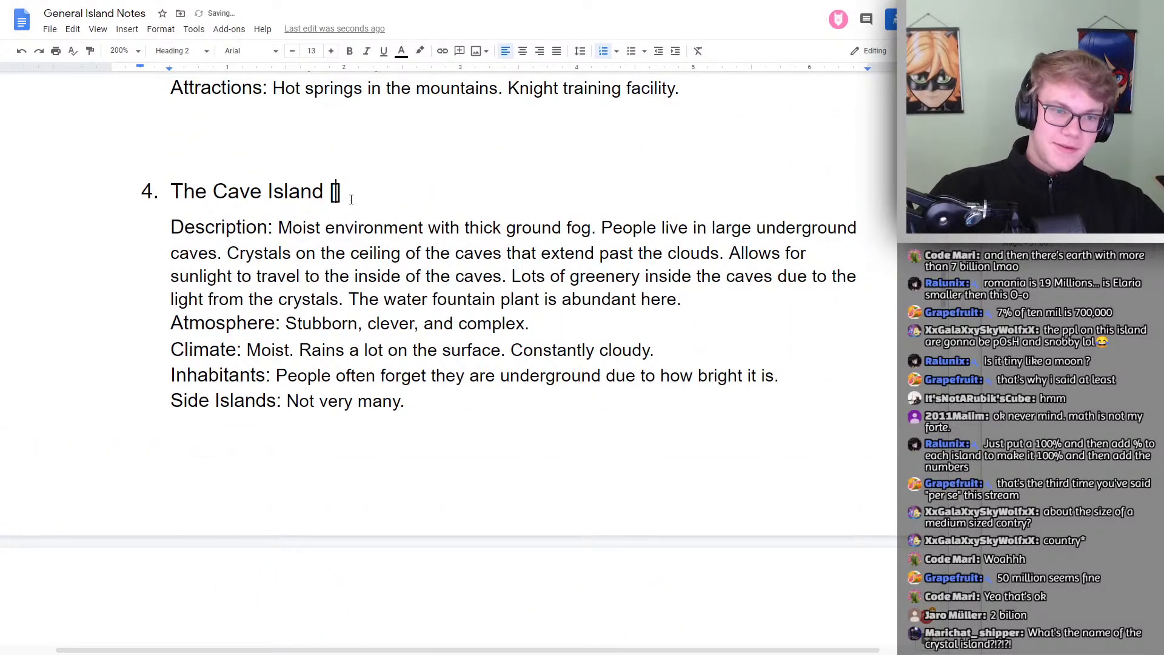
{"action": "type", "text": "Crystal "}
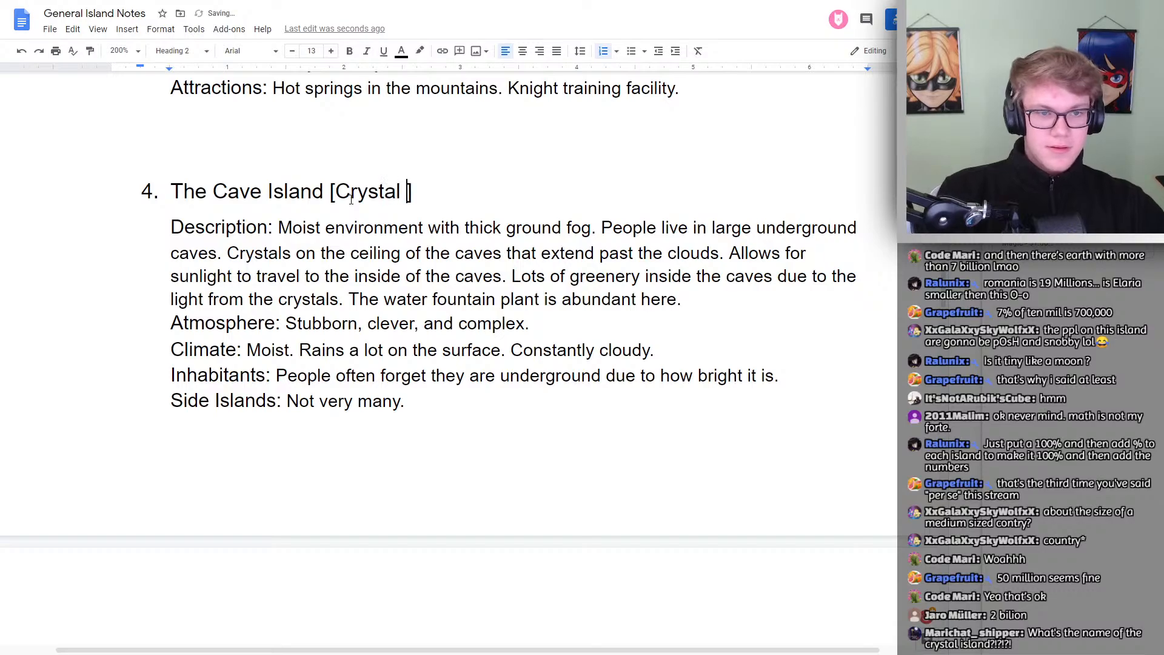
{"action": "type", "text": "Sl"}
{"action": "key", "text": "BackSpace"}
{"action": "key", "text": "BackSpace"}
{"action": "type", "text": "Island"}
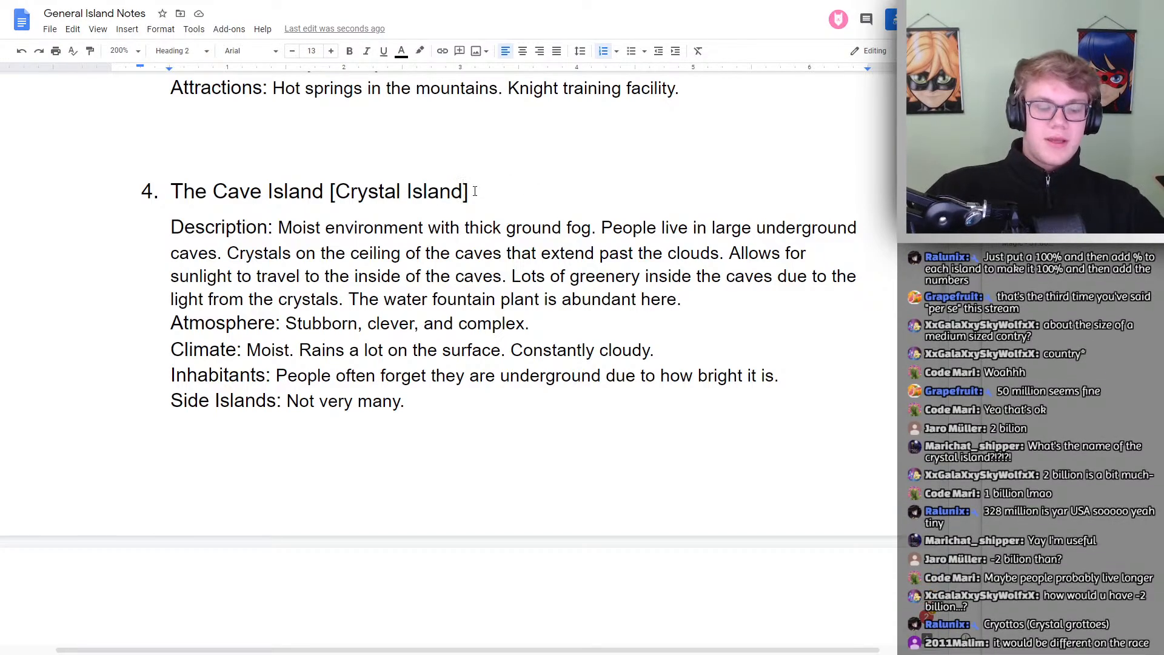
Add ", Cryottos(Crystal Grottoes)" after "Crystal Island" inside the brackets of the Cave Island heading
{"action": "key", "text": "Left"}
{"action": "type", "text": ", C"}
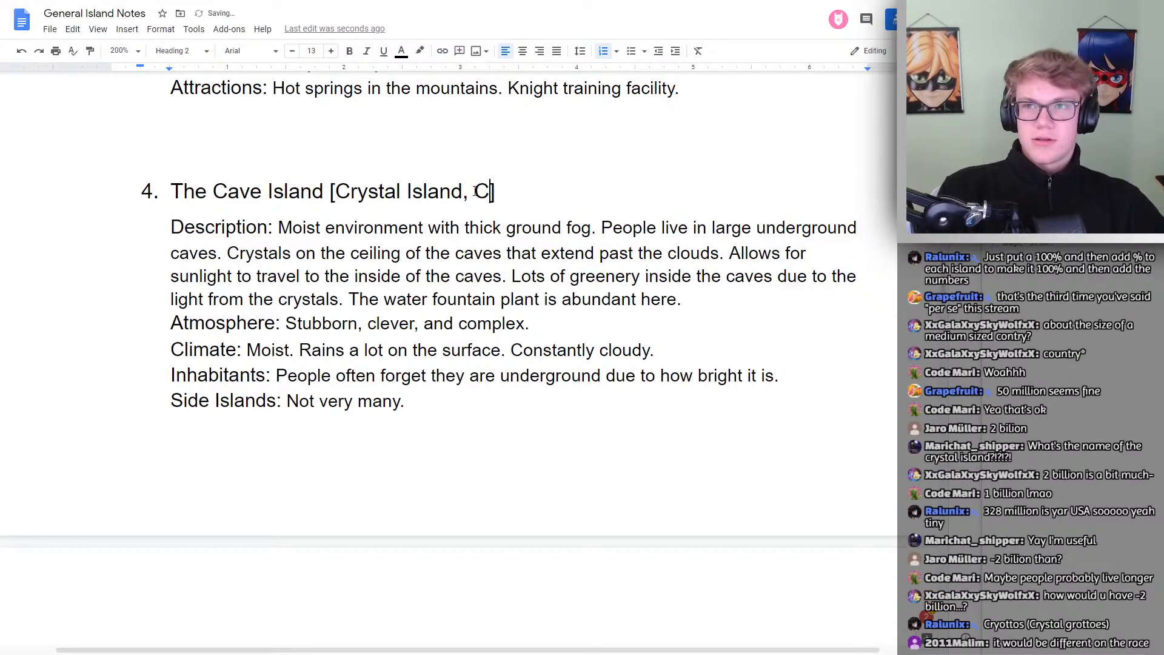
{"action": "type", "text": "ryottos "}
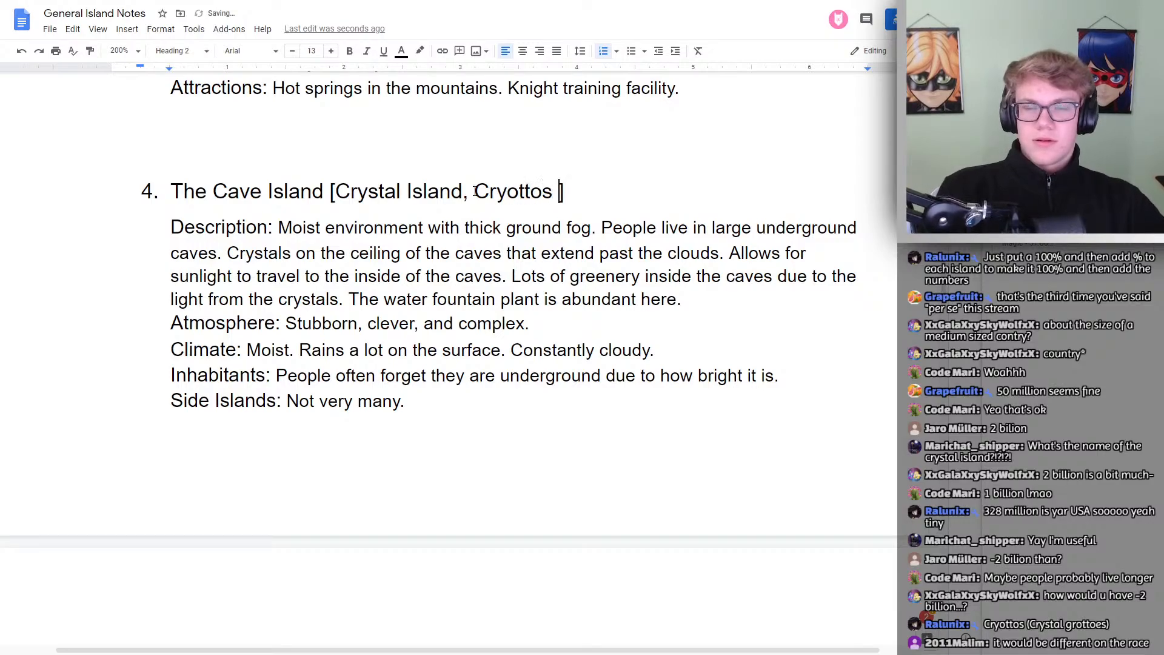
{"action": "type", "text": "()"}
{"action": "key", "text": "Left"}
{"action": "key", "text": "Left"}
{"action": "key", "text": "BackSpace"}
{"action": "key", "text": "Right"}
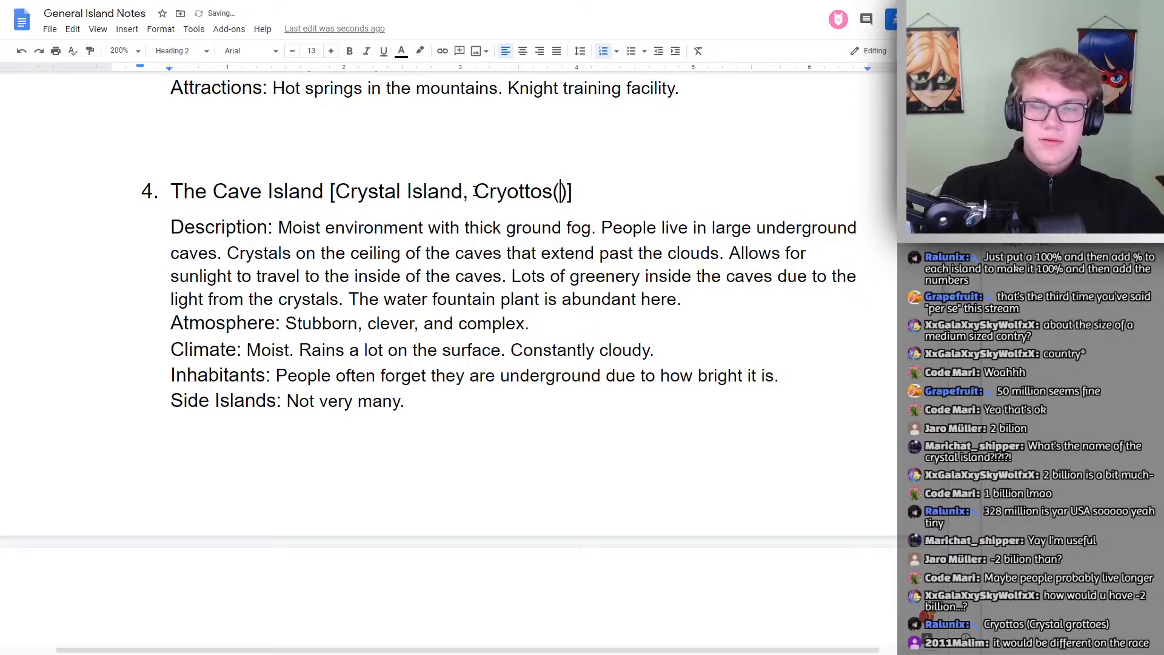
{"action": "type", "text": "Crystal G"}
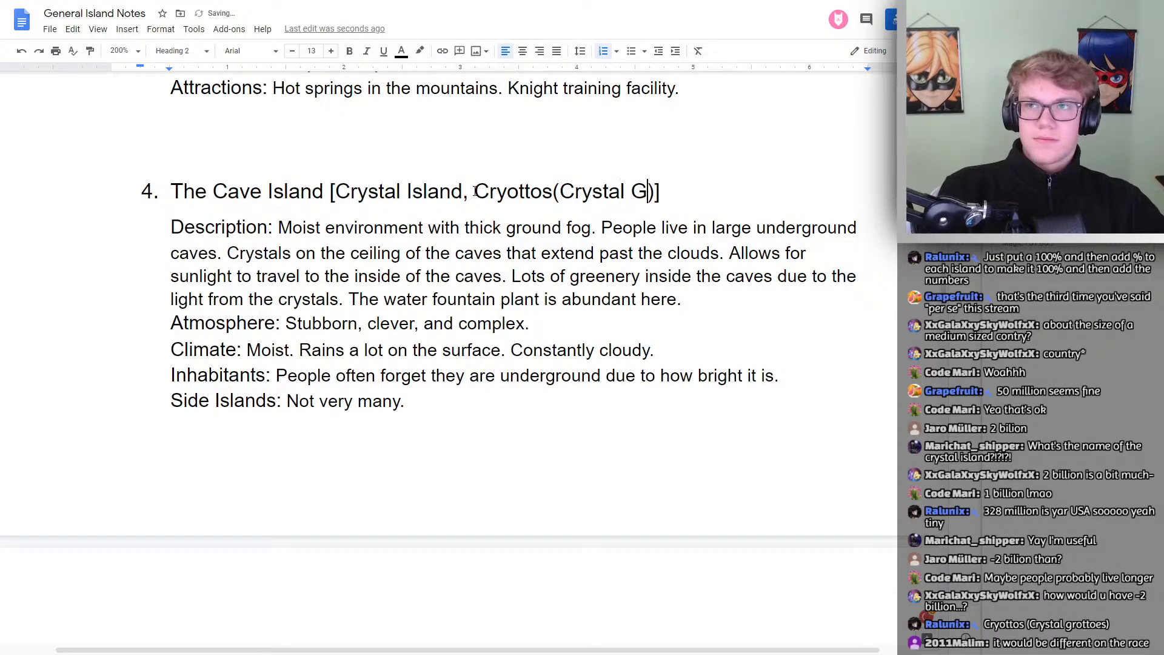
{"action": "type", "text": "rottoe"}
{"action": "key", "text": "BackSpace"}
{"action": "type", "text": "oes"}
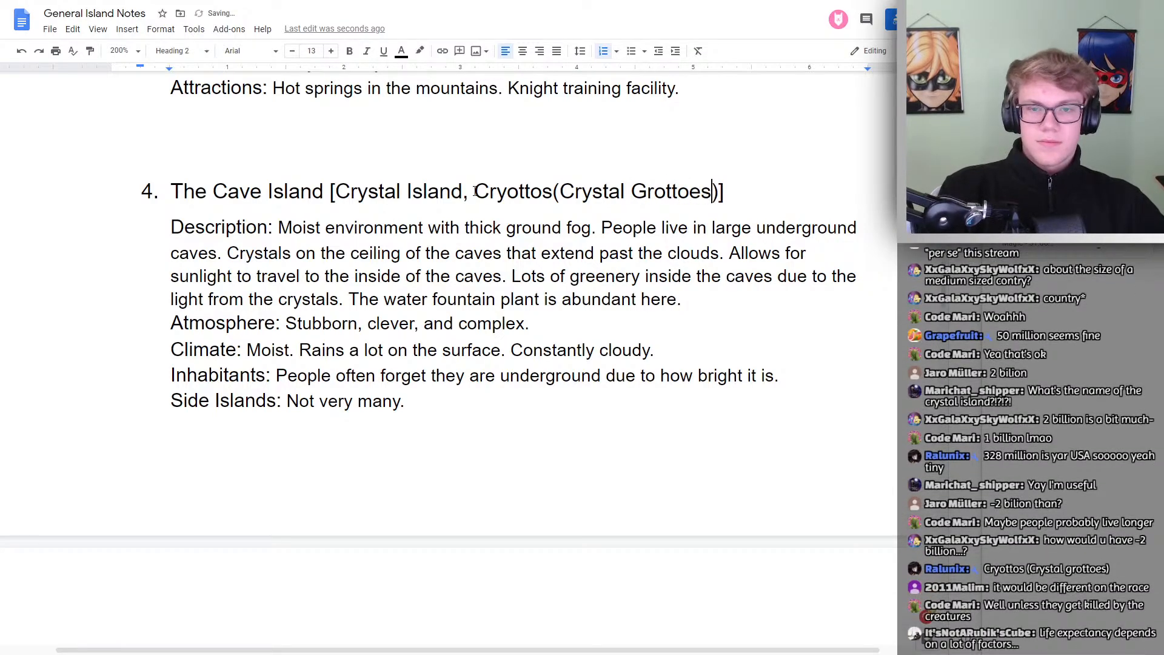
{"action": "left_click", "coordinate": [552, 228]}
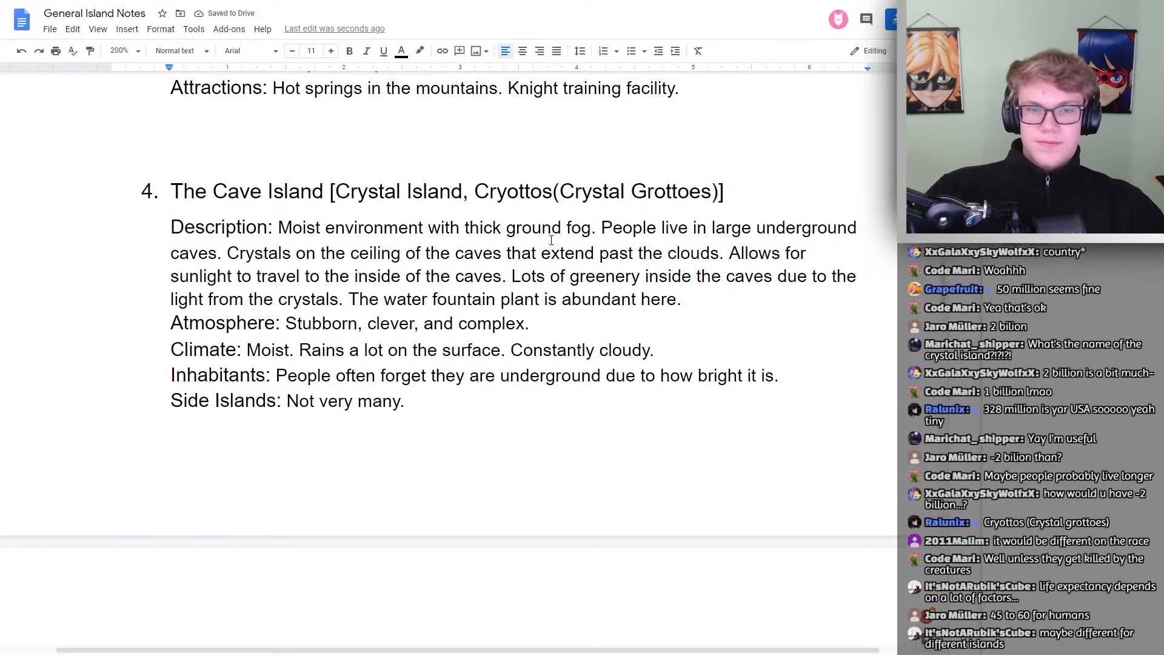
{"action": "left_click_drag", "start_coordinate": [490, 191], "coordinate": [542, 191]}
{"action": "left_click", "coordinate": [553, 191]}
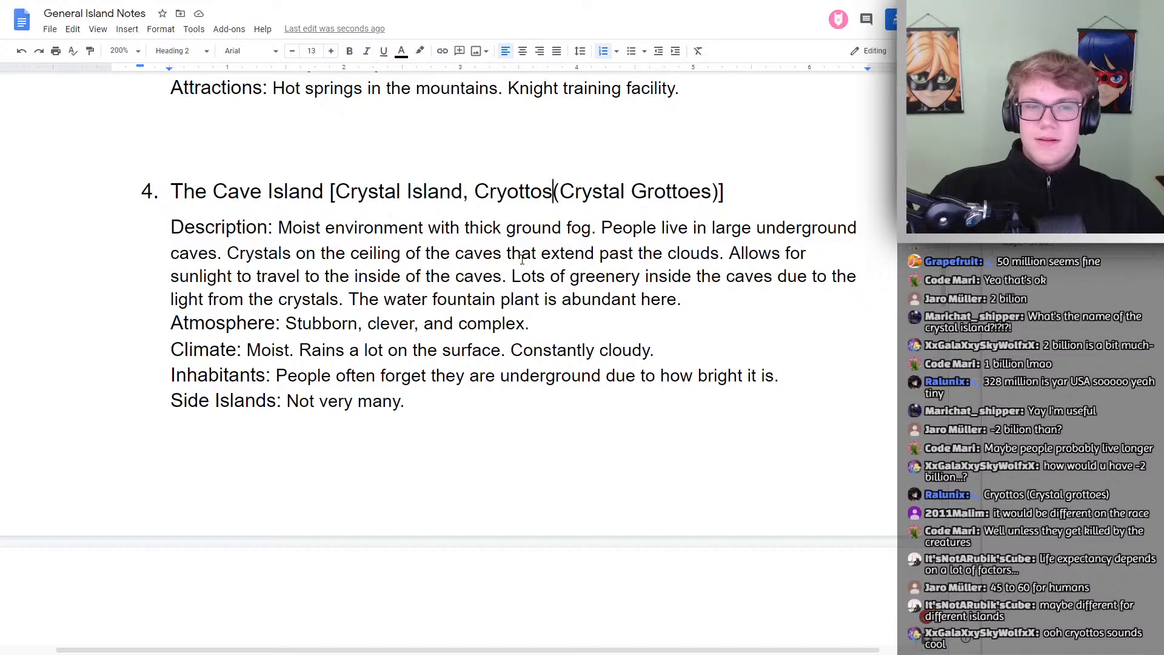
{"action": "left_click_drag", "start_coordinate": [173, 191], "coordinate": [626, 192]}
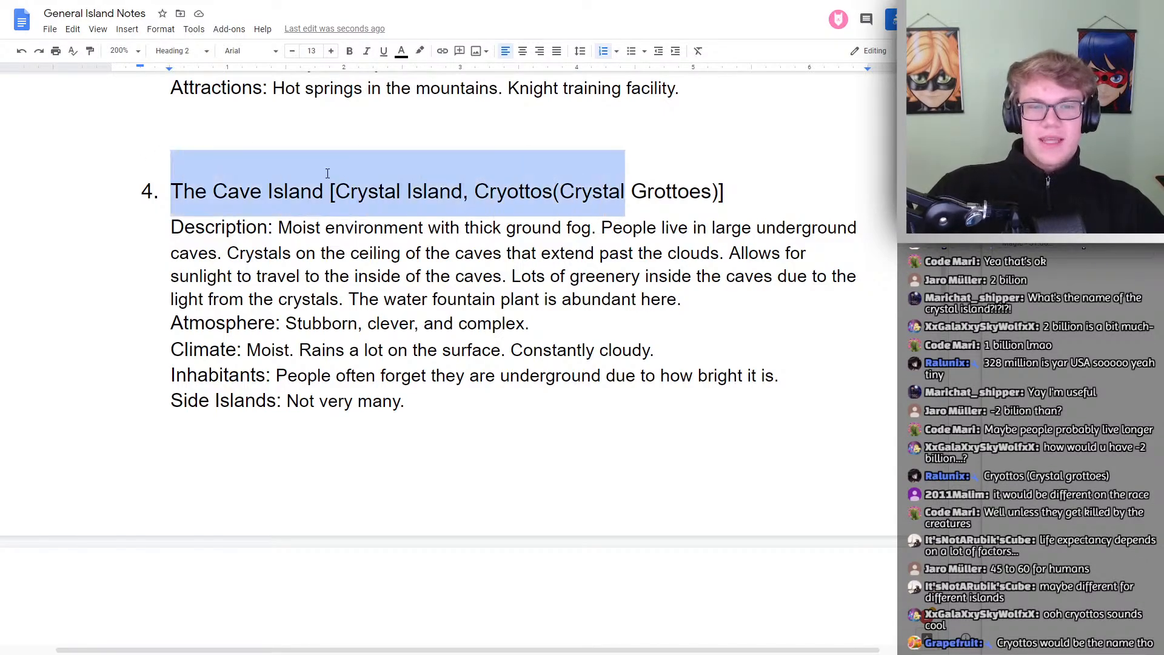
{"action": "left_click", "coordinate": [347, 194]}
{"action": "left_click_drag", "start_coordinate": [336, 191], "coordinate": [663, 192]}
{"action": "left_click", "coordinate": [287, 191]}
{"action": "left_click_drag", "start_coordinate": [329, 192], "coordinate": [205, 203]}
{"action": "left_click", "coordinate": [352, 193]}
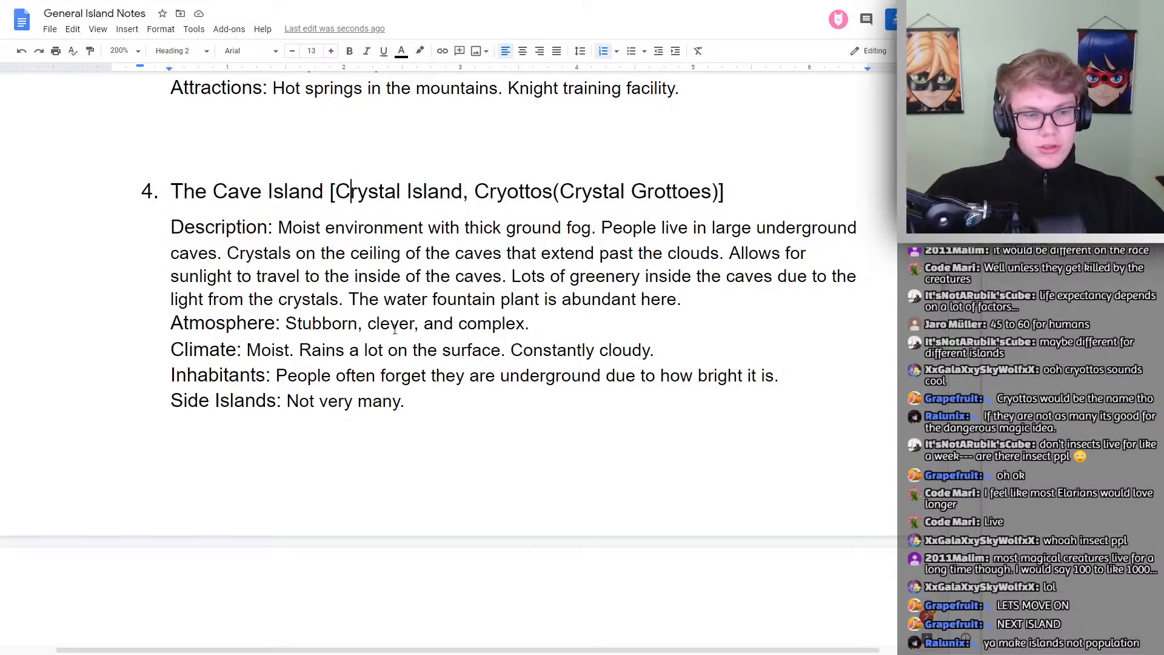
Go to the blank entry 5, and for ideas review the Monochromatic, Dark, Legends and Nature Island descriptions in the Elarian_Islands PDF
{"action": "scroll", "coordinate": [392, 330], "scroll_direction": "down", "scroll_amount": 15}
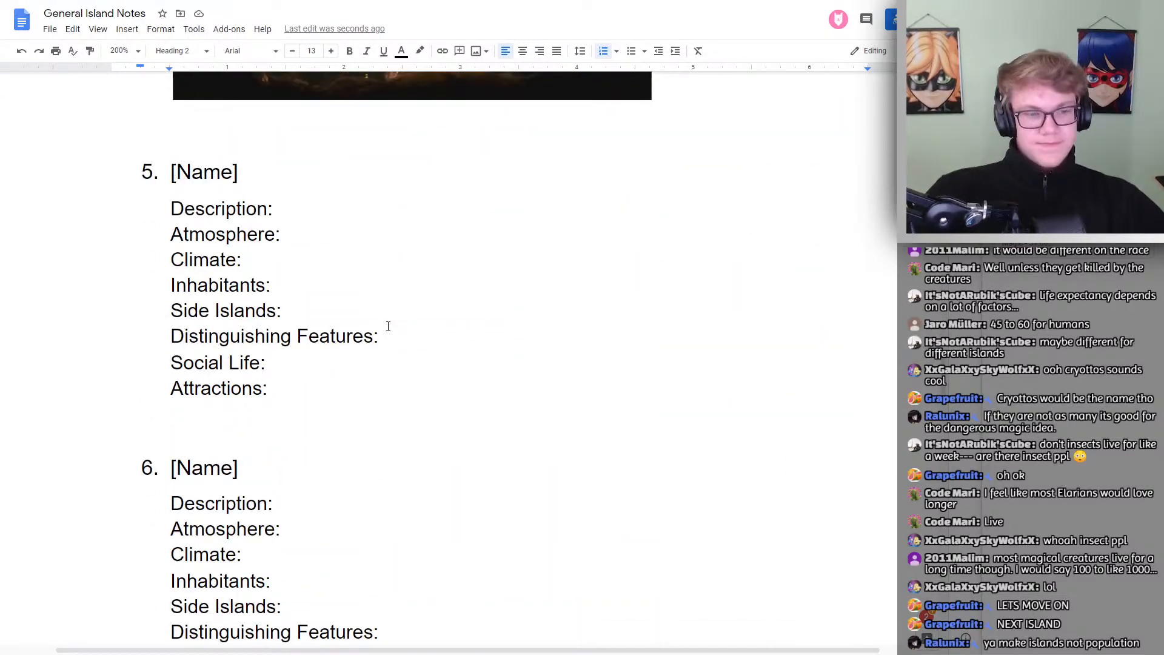
{"action": "double_click", "coordinate": [388, 272]}
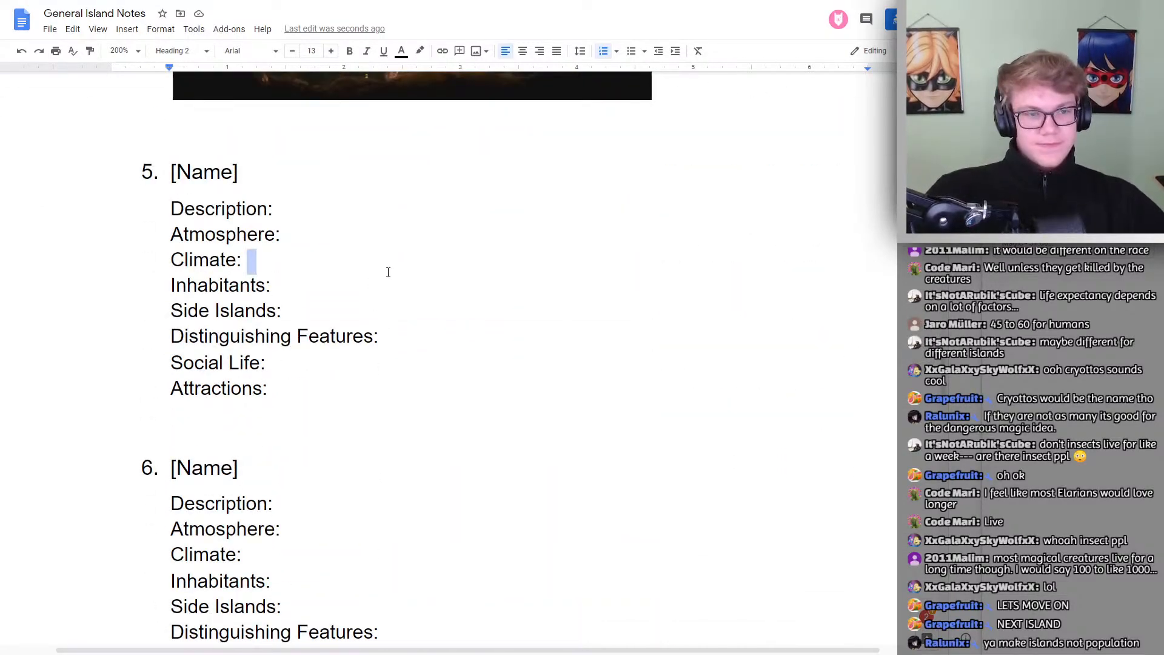
{"action": "double_click", "coordinate": [388, 276]}
{"action": "key", "text": "alt+Tab"}
{"action": "scroll", "coordinate": [503, 274], "scroll_direction": "down", "scroll_amount": 1}
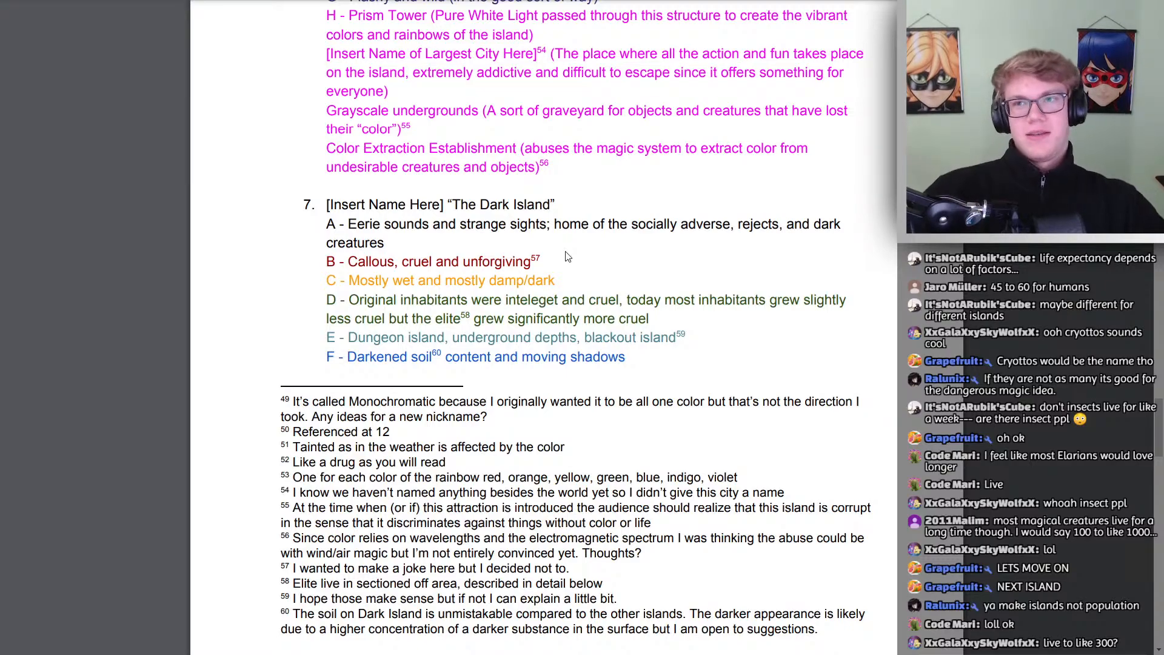
{"action": "scroll", "coordinate": [567, 256], "scroll_direction": "down", "scroll_amount": 15}
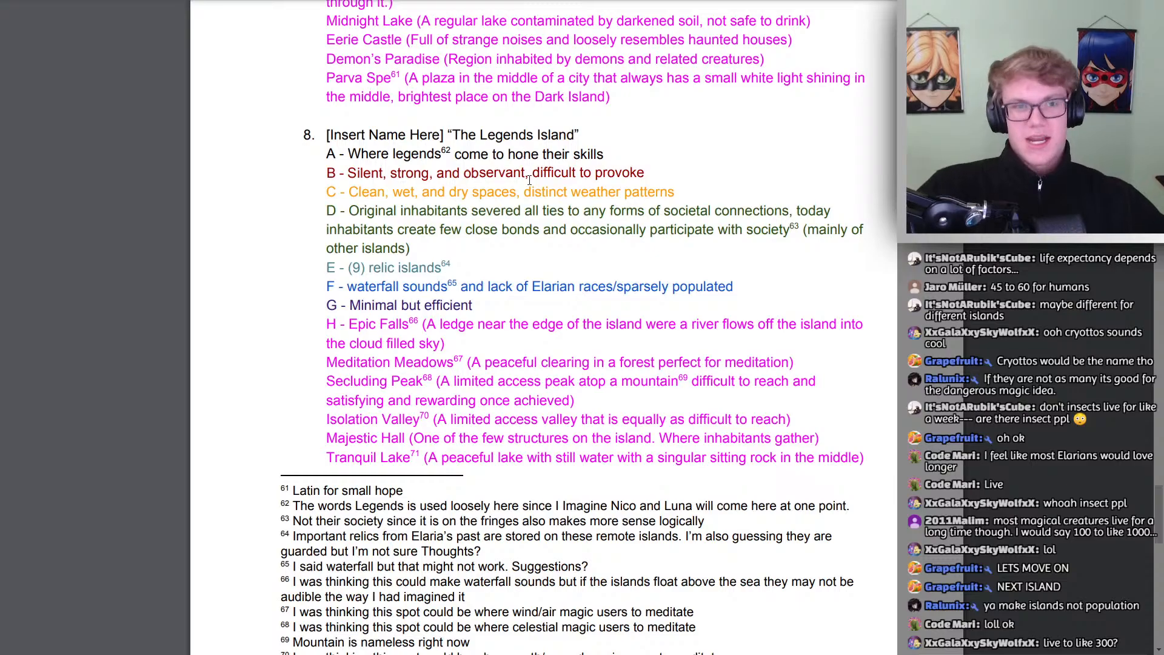
{"action": "scroll", "coordinate": [529, 180], "scroll_direction": "down", "scroll_amount": 14}
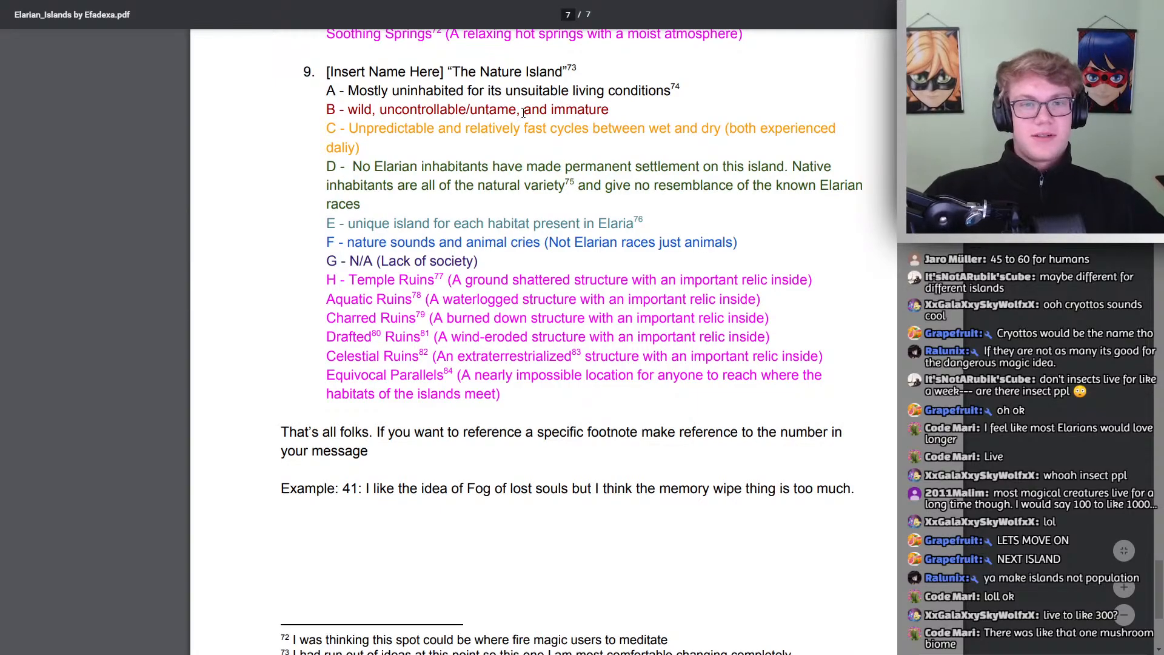
{"action": "scroll", "coordinate": [707, 114], "scroll_direction": "down", "scroll_amount": 5}
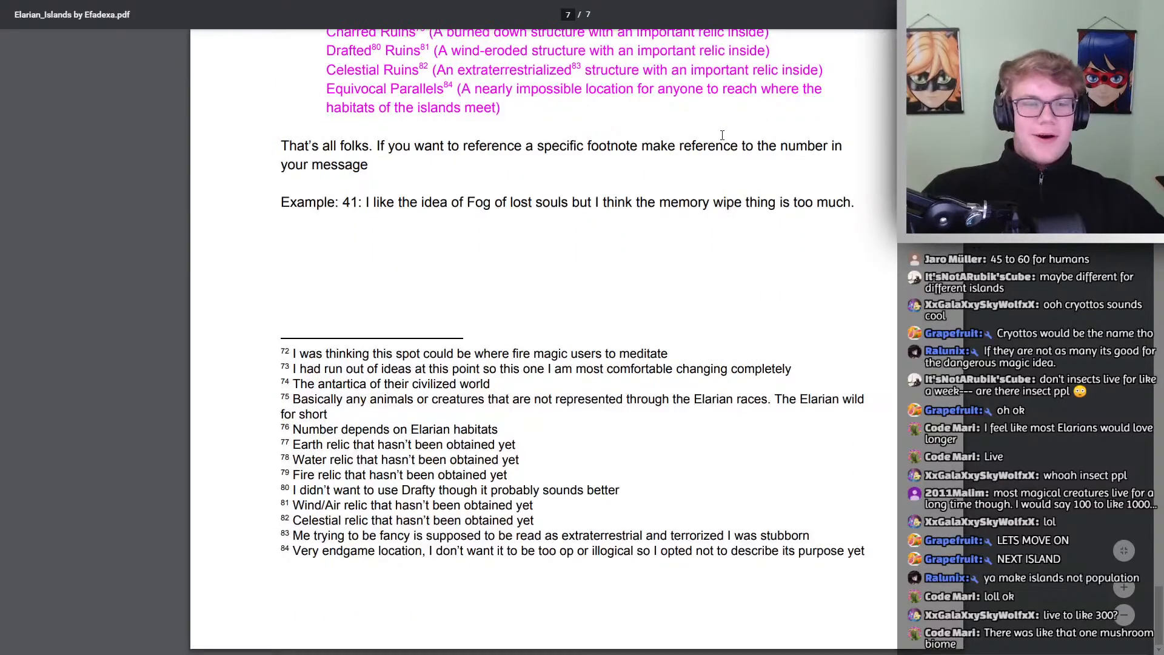
{"action": "scroll", "coordinate": [712, 182], "scroll_direction": "up", "scroll_amount": 20}
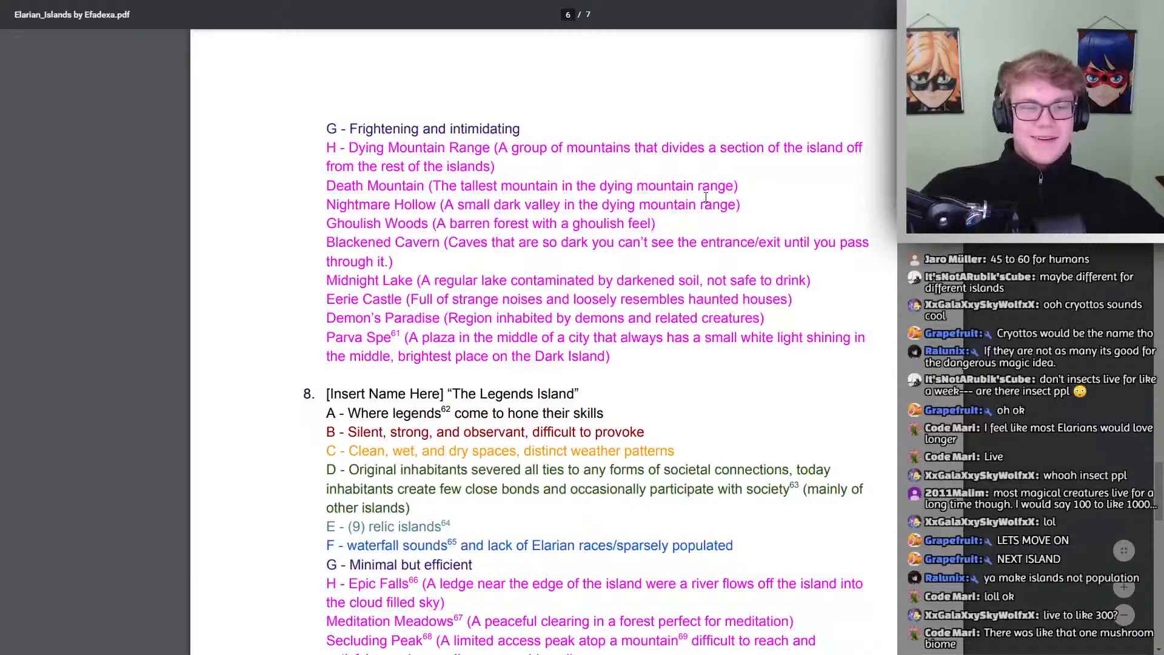
{"action": "scroll", "coordinate": [706, 197], "scroll_direction": "up", "scroll_amount": 15}
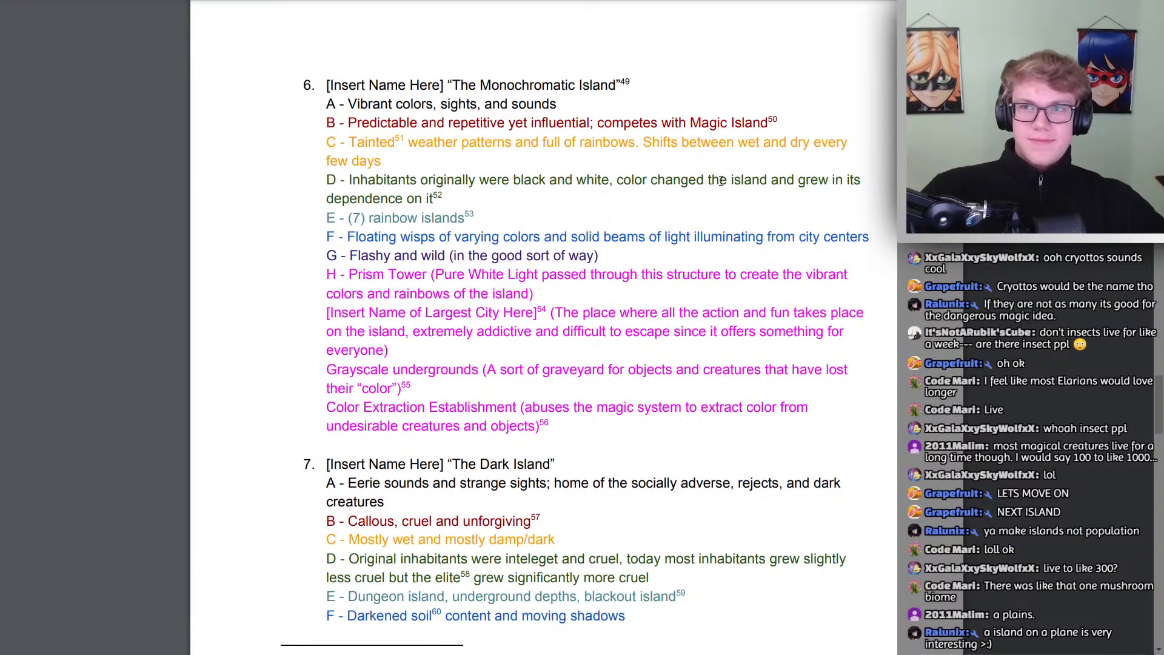
{"action": "left_click_drag", "start_coordinate": [579, 212], "coordinate": [453, 211]}
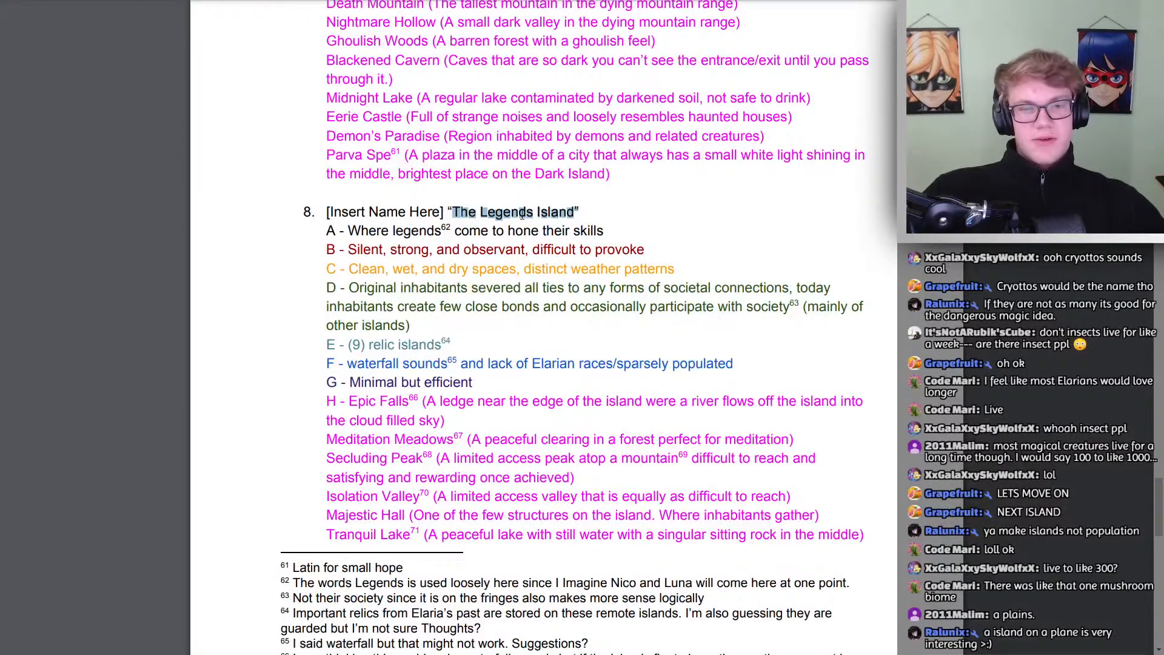
{"action": "left_click_drag", "start_coordinate": [565, 213], "coordinate": [577, 213]}
{"action": "left_click", "coordinate": [587, 208]}
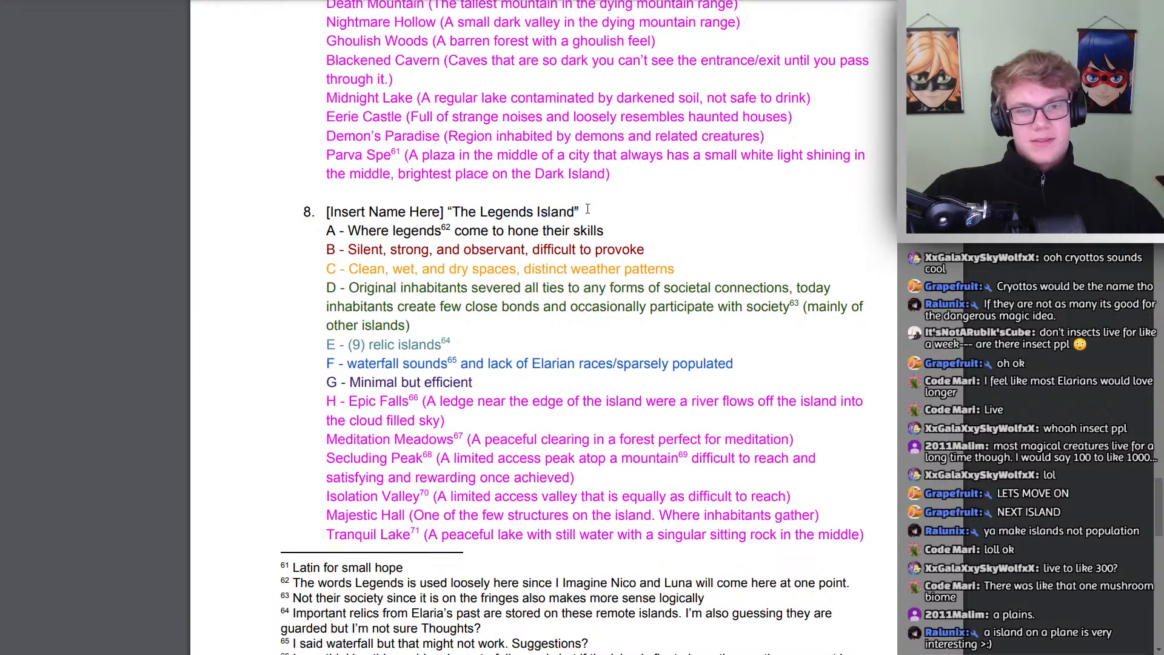
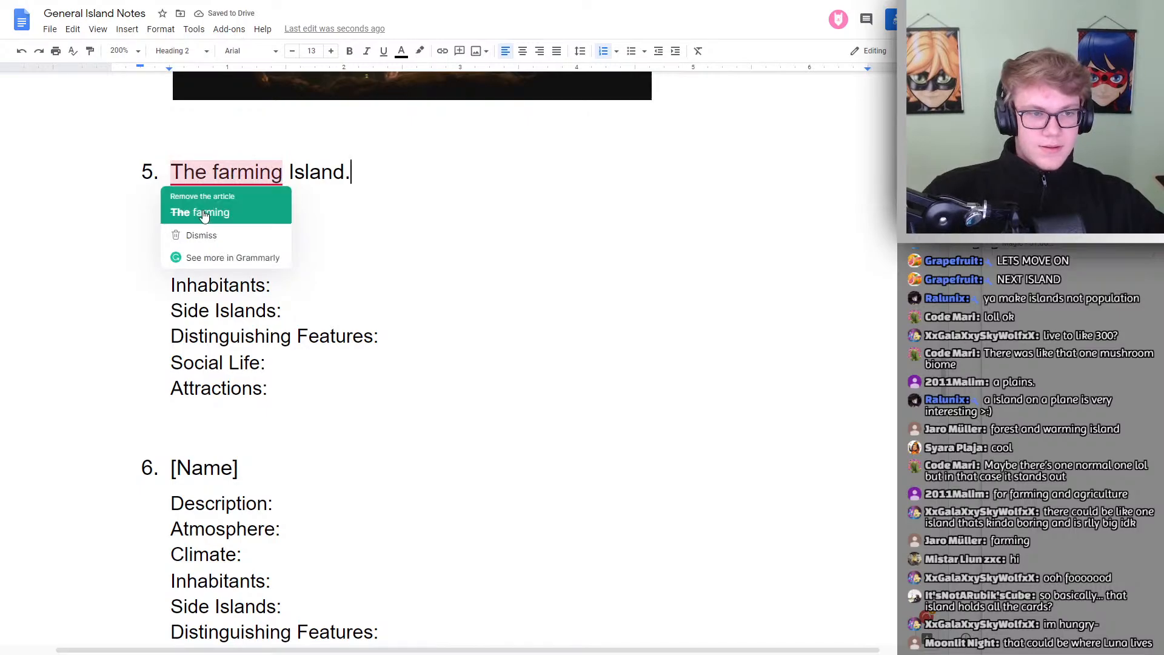
Accept the suggestion to remove the article from entry 5's heading and capitalize the heading as "Farming Island."
{"action": "left_click", "coordinate": [200, 212]}
{"action": "left_click", "coordinate": [174, 172]}
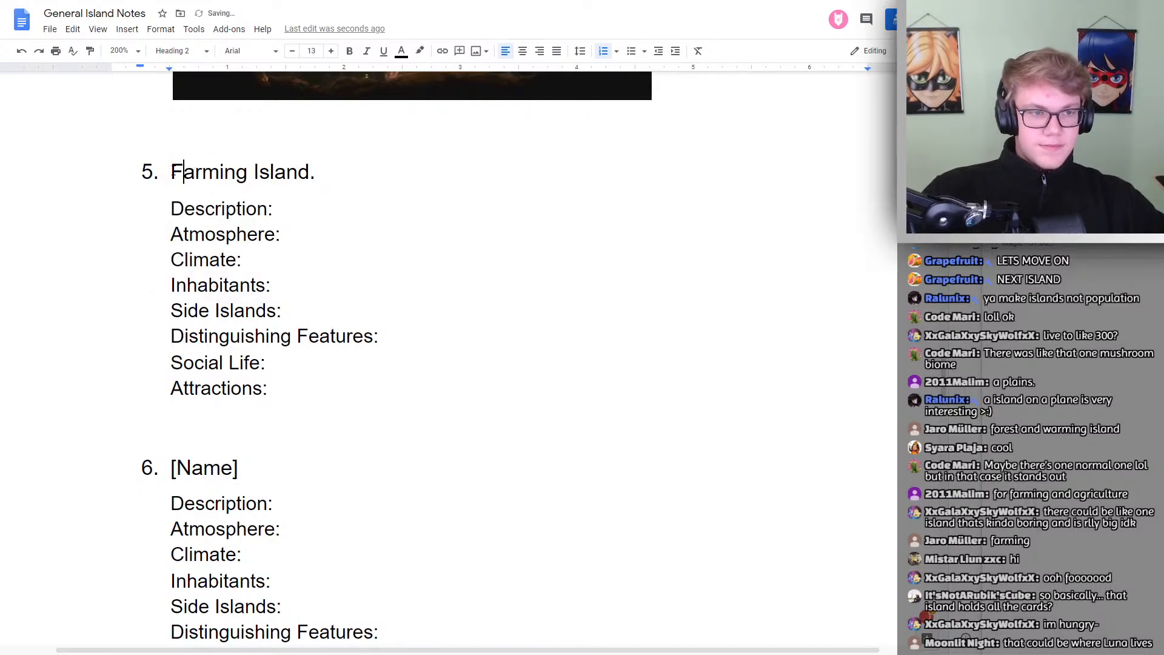
Add "The" to the start of heading 5 so it reads "The Farming Island."
{"action": "type", "text": "The"}
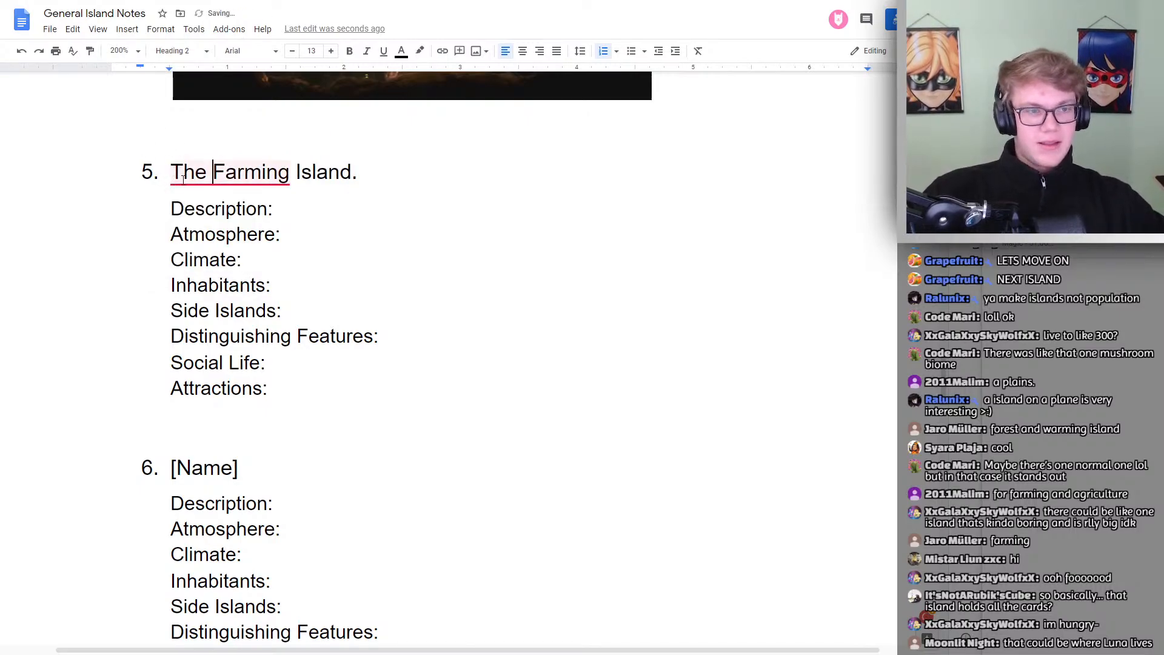
{"action": "mouse_move", "coordinate": [175, 173]}
{"action": "left_click", "coordinate": [202, 235]}
Fill in the Farming Island's Description with "Lots of smaller towns with one central city."
{"action": "scroll", "coordinate": [423, 277], "scroll_direction": "up", "scroll_amount": 15}
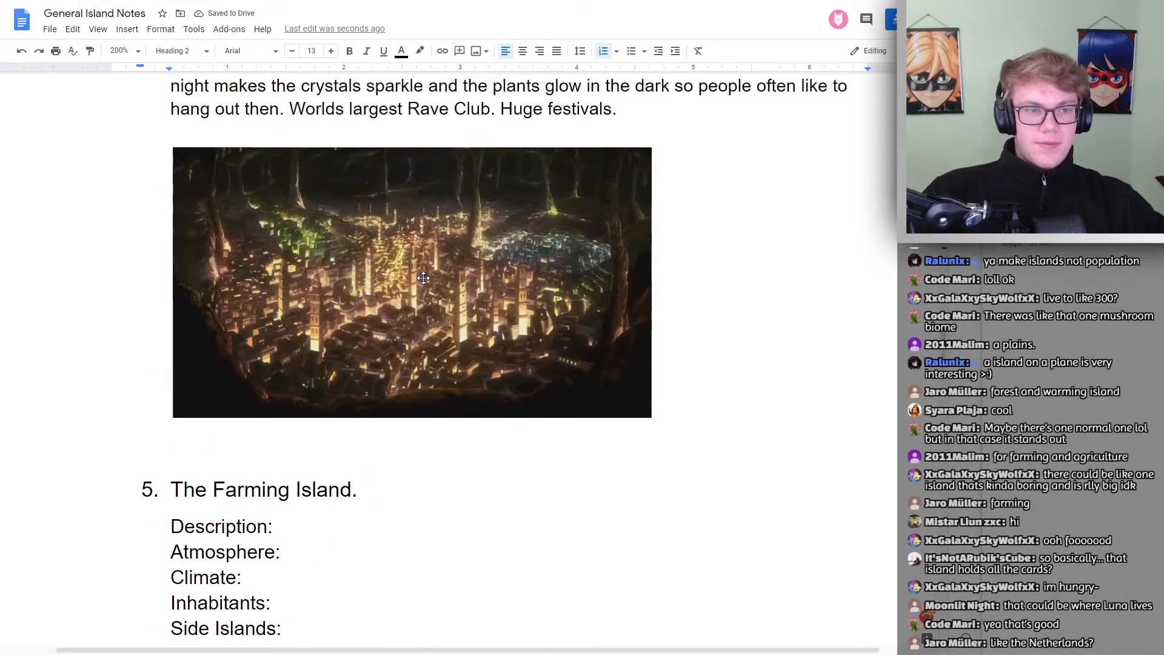
{"action": "scroll", "coordinate": [421, 282], "scroll_direction": "down", "scroll_amount": 15}
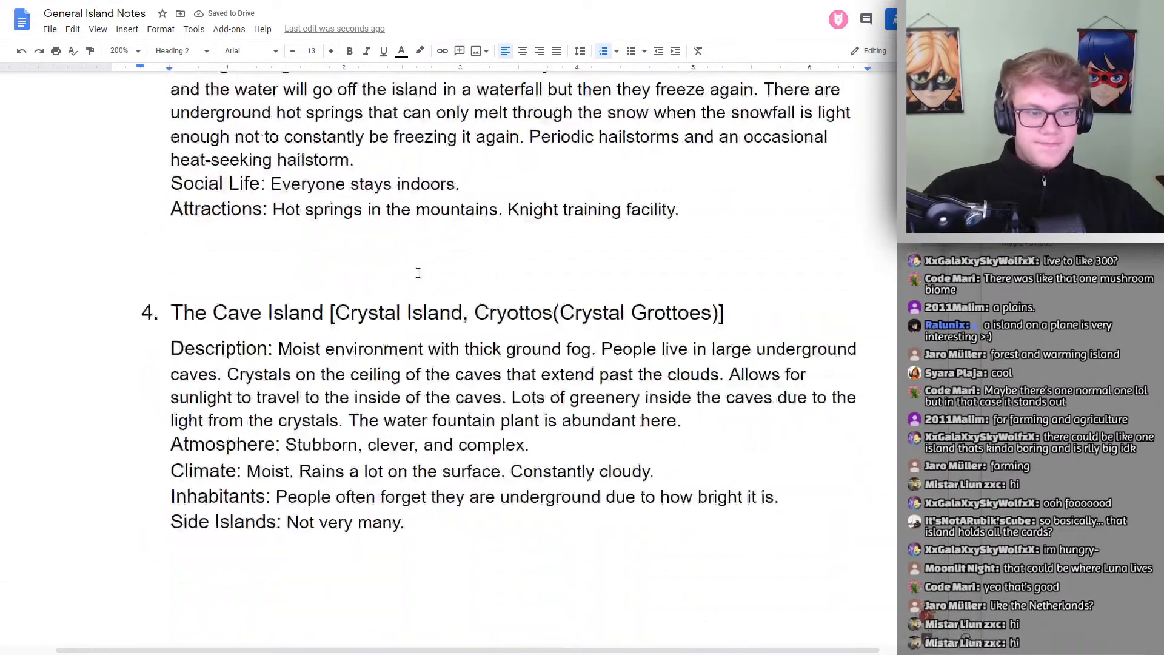
{"action": "scroll", "coordinate": [418, 290], "scroll_direction": "down", "scroll_amount": 1}
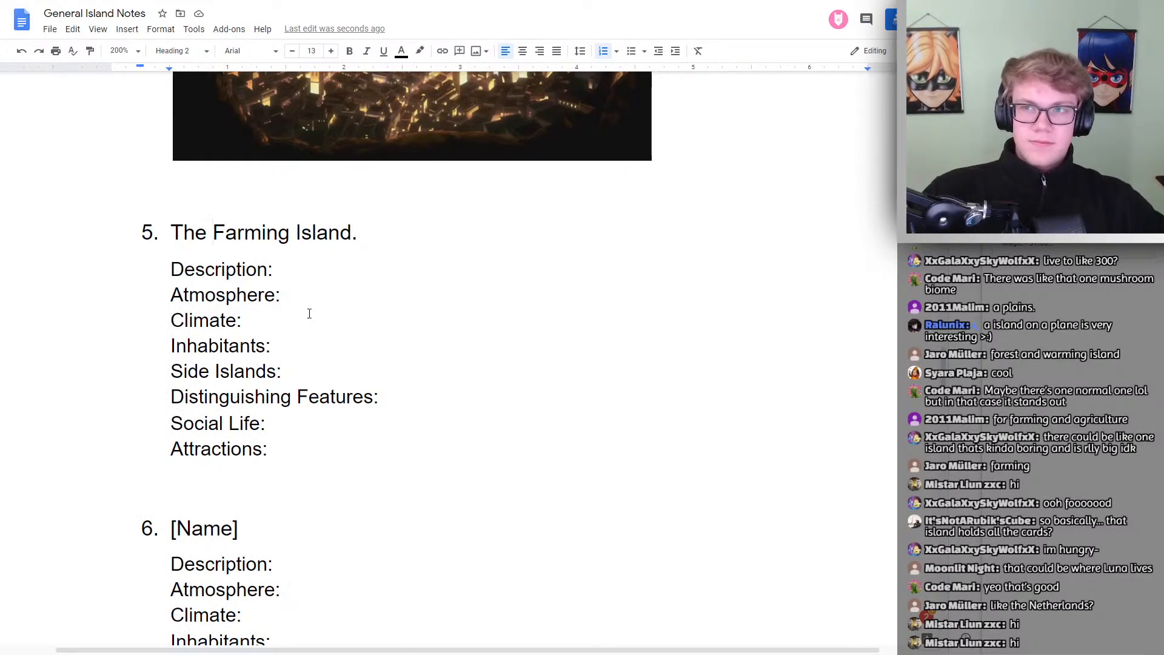
{"action": "left_click", "coordinate": [312, 270]}
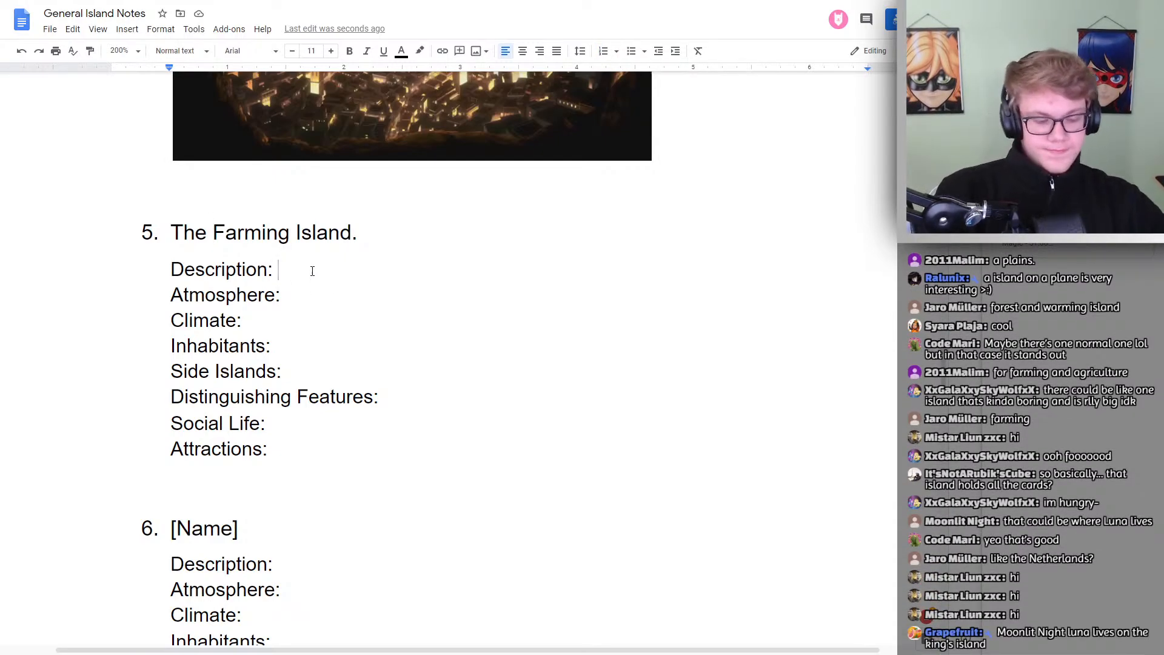
{"action": "type", "text": "Lots of "}
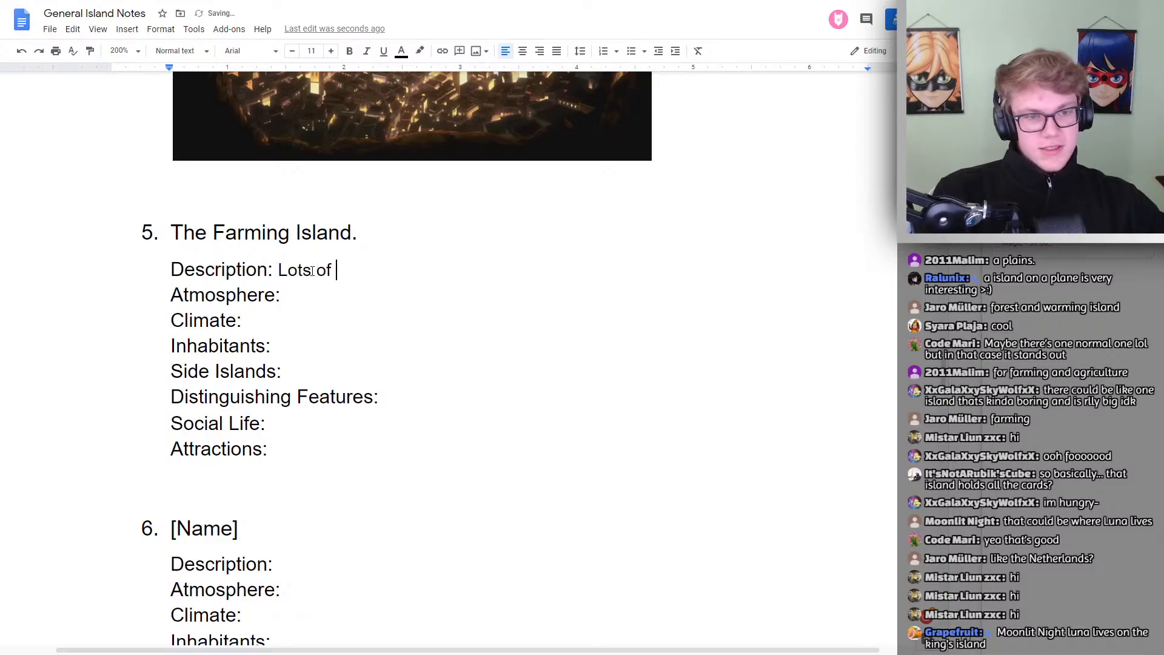
{"action": "type", "text": "smaller towns "}
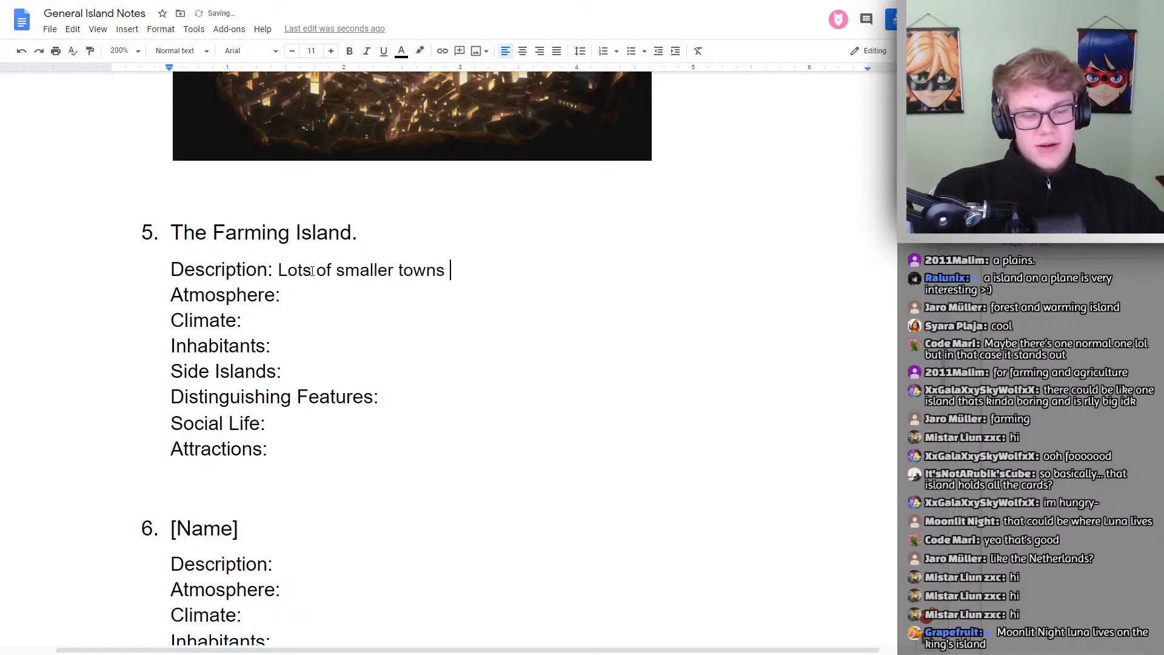
{"action": "type", "text": "with"}
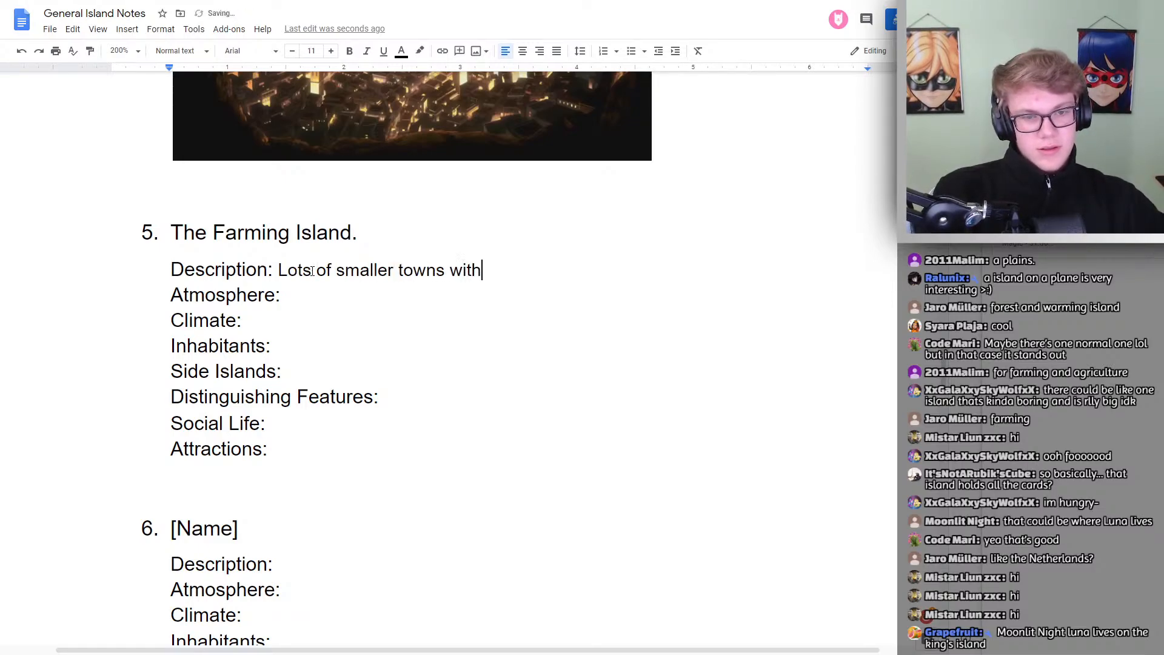
{"action": "type", "text": " one central"}
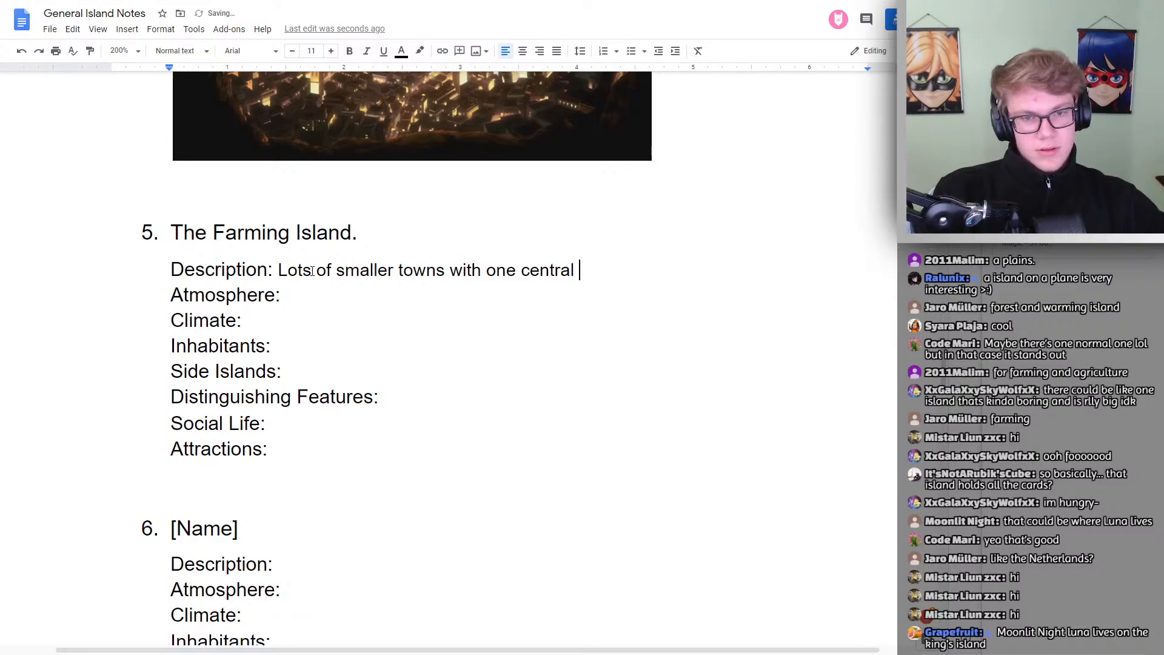
{"action": "type", "text": " city."}
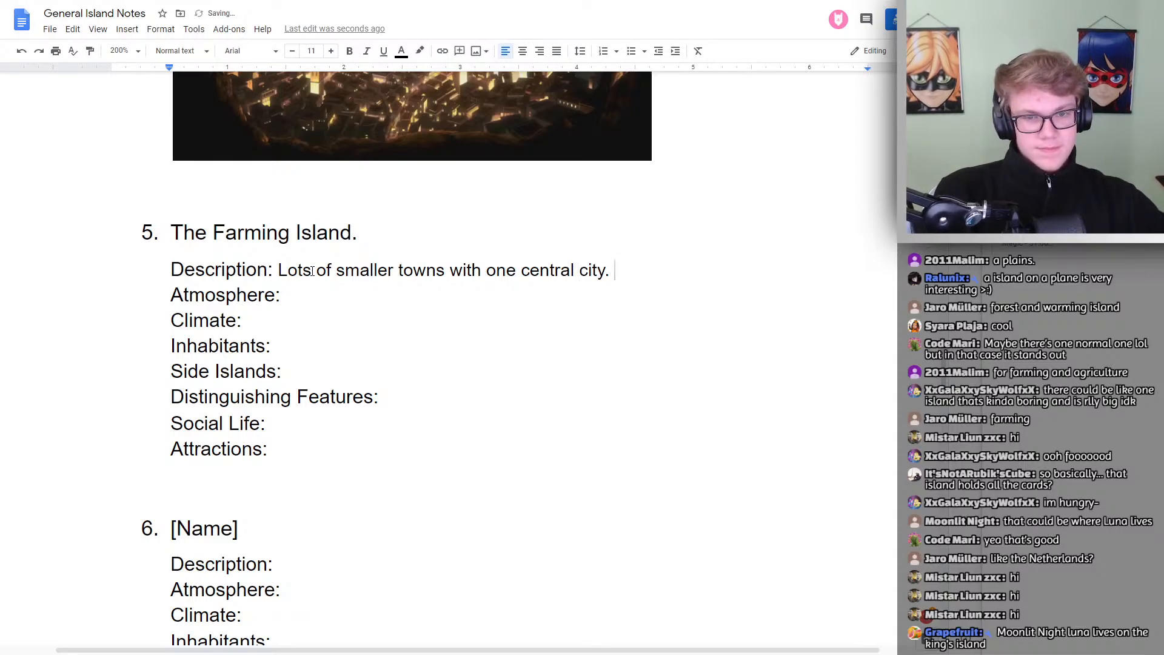
{"action": "type", "text": " Has a larg"}
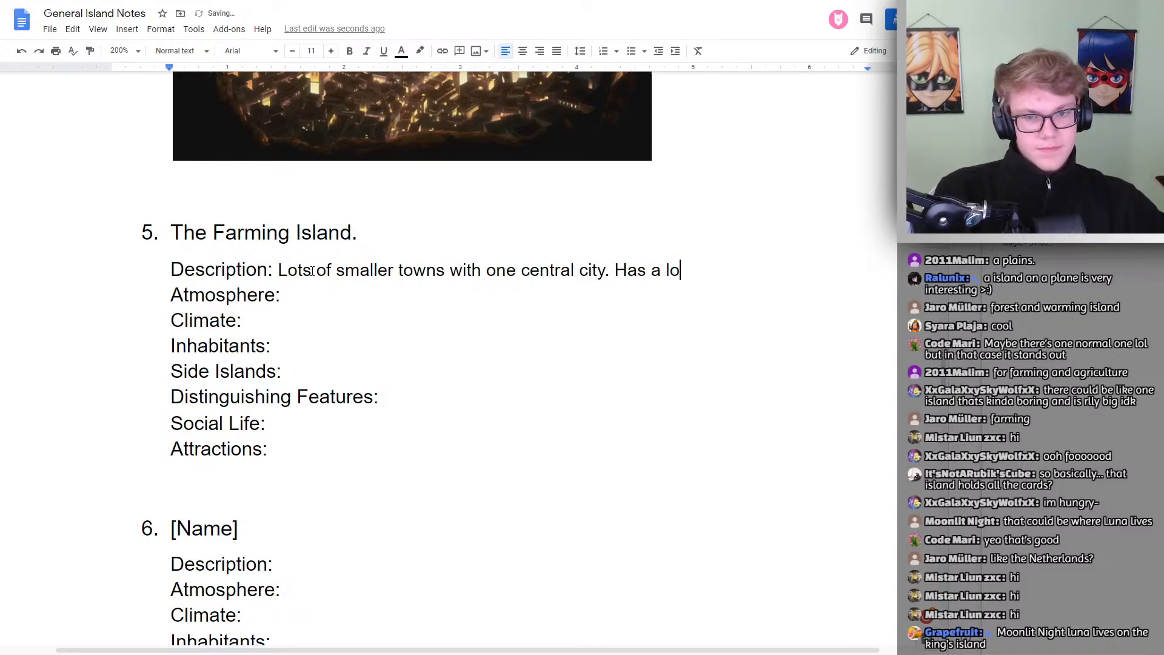
{"action": "type", "text": "e"}
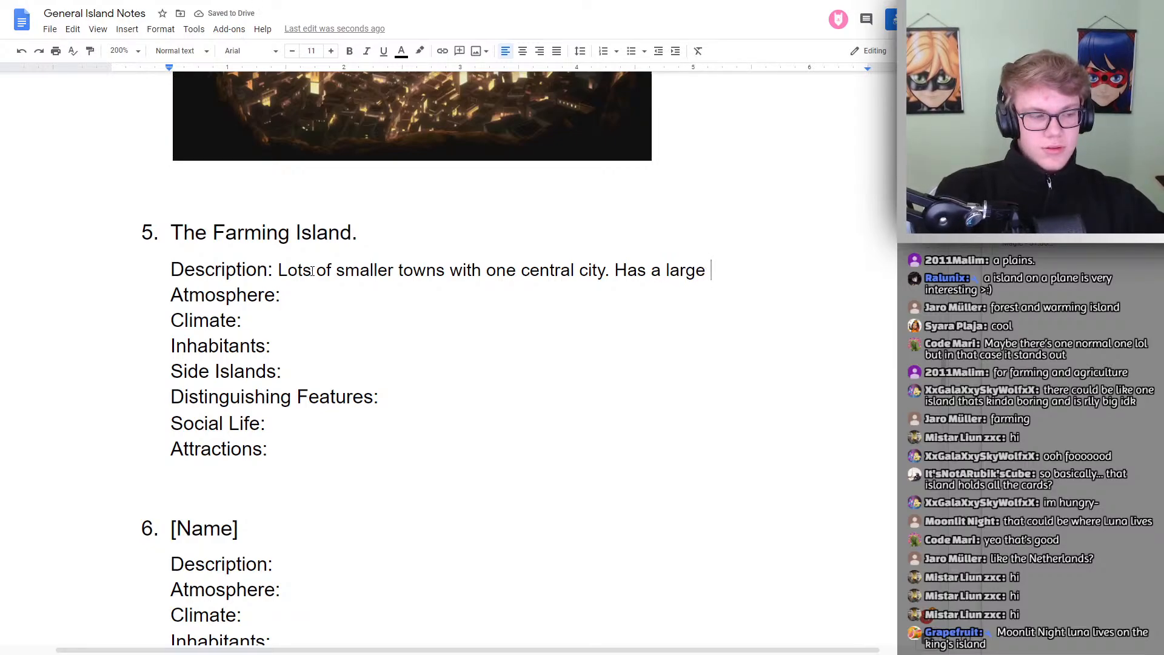
{"action": "key", "text": "BackSpace"}
{"action": "key", "text": "BackSpace"}
{"action": "key", "text": "BackSpace"}
{"action": "key", "text": "BackSpace"}
{"action": "key", "text": "BackSpace"}
{"action": "key", "text": "BackSpace"}
{"action": "key", "text": "BackSpace"}
{"action": "key", "text": "BackSpace"}
{"action": "key", "text": "BackSpace"}
{"action": "key", "text": "BackSpace"}
{"action": "key", "text": "BackSpace"}
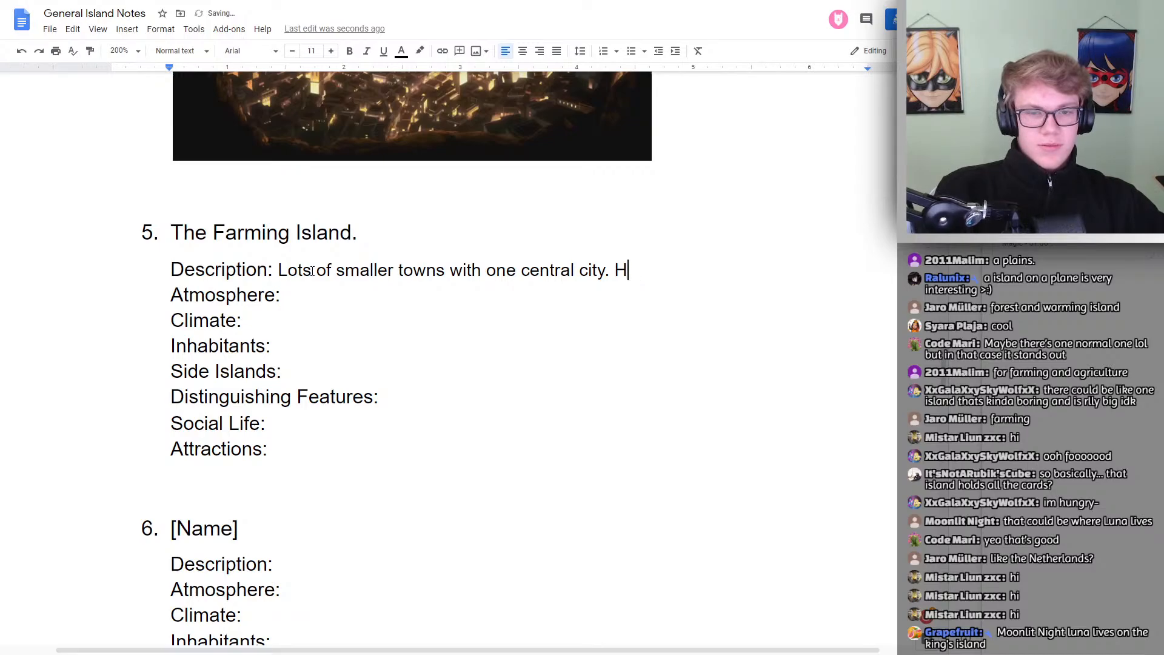
{"action": "key", "text": "BackSpace"}
{"action": "key", "text": "BackSpace"}
Continue the Farming Island's Description with "Mostly flat, good for farming."
{"action": "type", "text": "M"}
{"action": "key", "text": "BackSpace"}
{"action": "type", "text": "Mostly "}
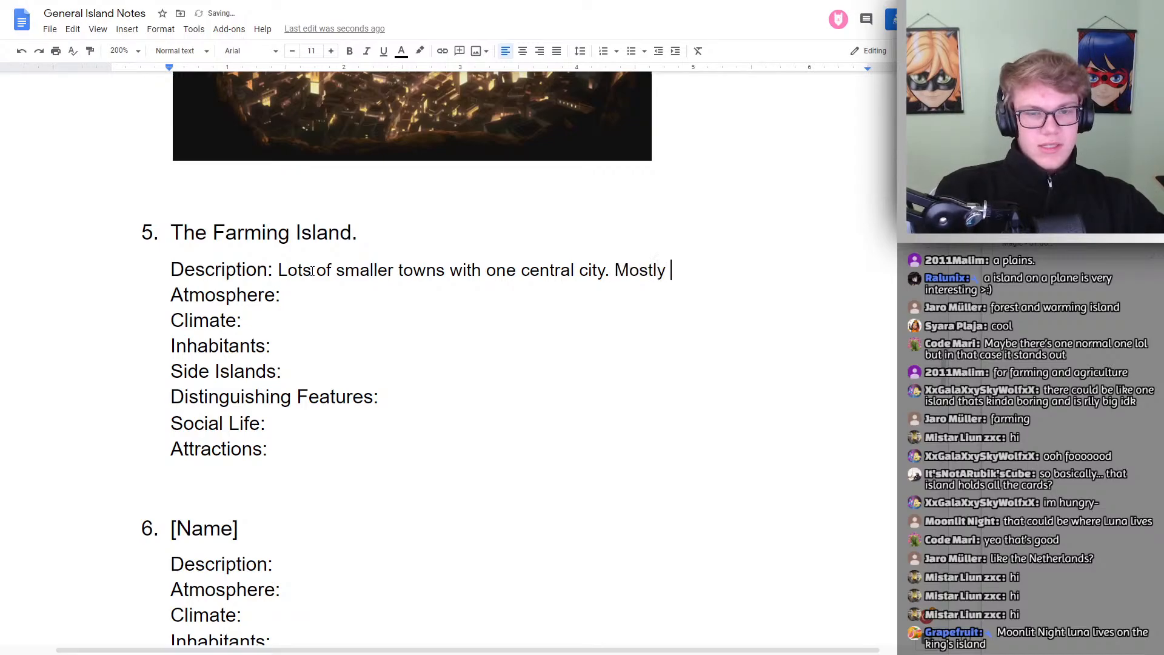
{"action": "type", "text": "flat"}
{"action": "key", "text": "BackSpace"}
{"action": "type", "text": ", "}
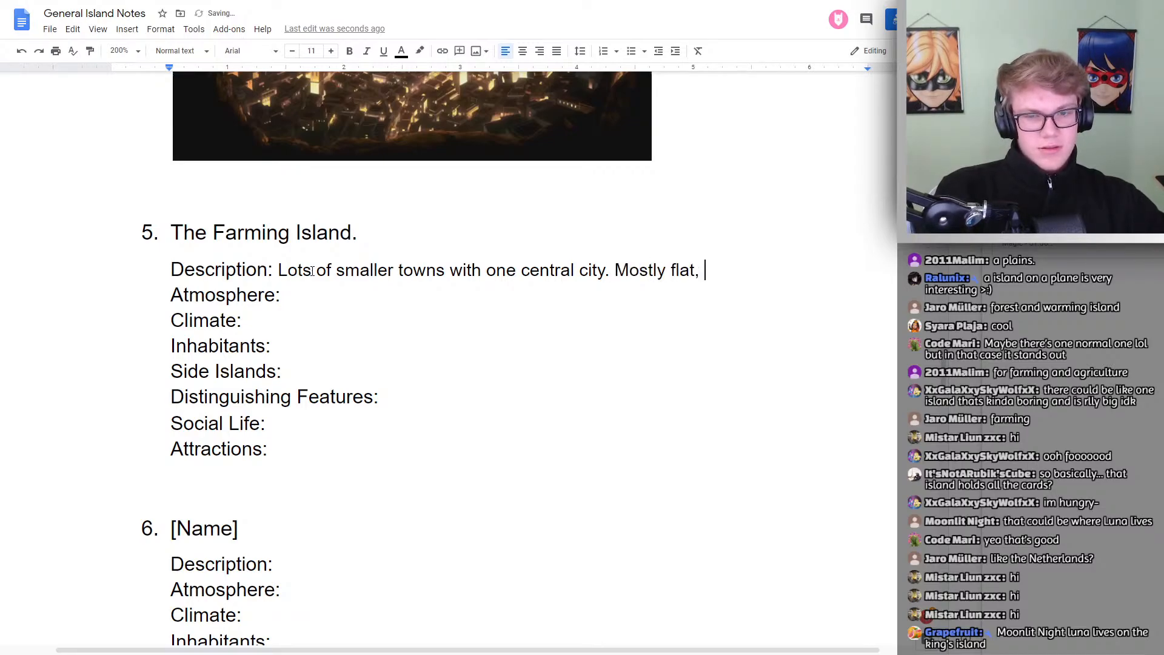
{"action": "type", "text": "good for agr"}
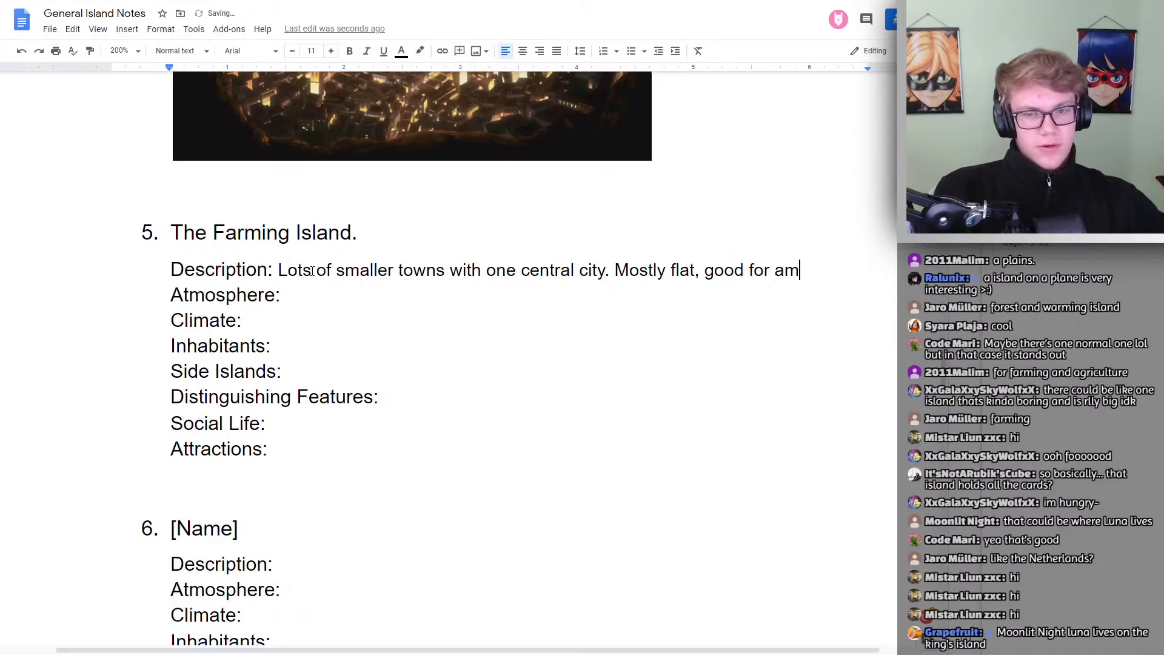
{"action": "key", "text": "BackSpace"}
{"action": "key", "text": "BackSpace"}
{"action": "key", "text": "BackSpace"}
{"action": "type", "text": "farminhg"}
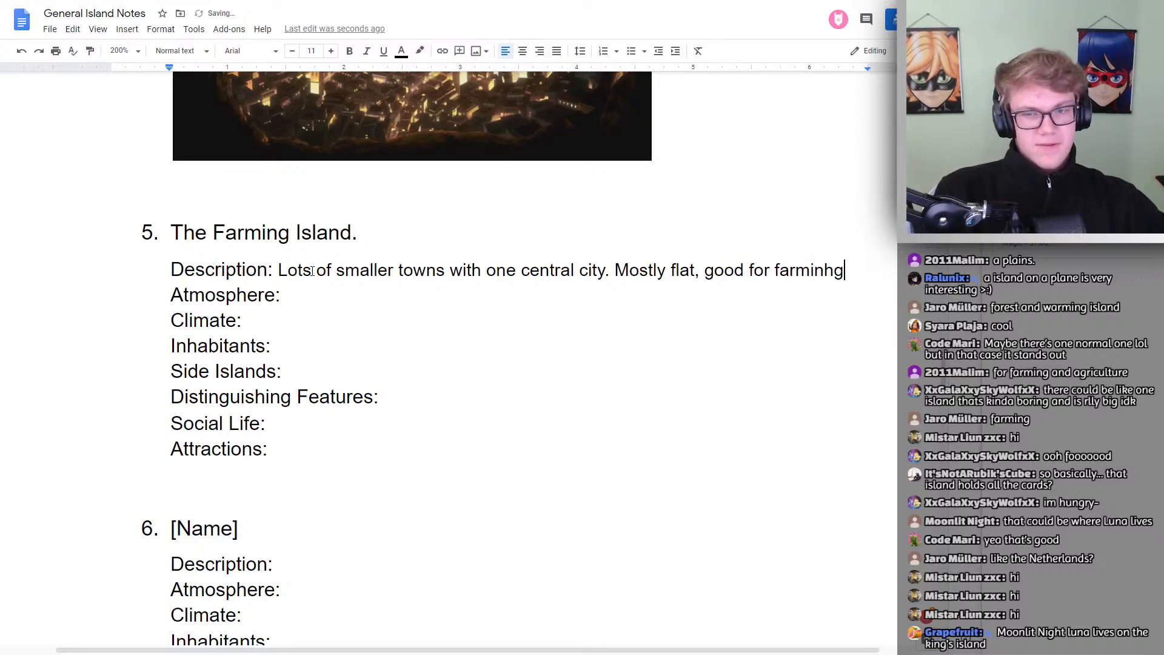
{"action": "key", "text": "BackSpace"}
{"action": "key", "text": "BackSpace"}
{"action": "type", "text": "g. "}
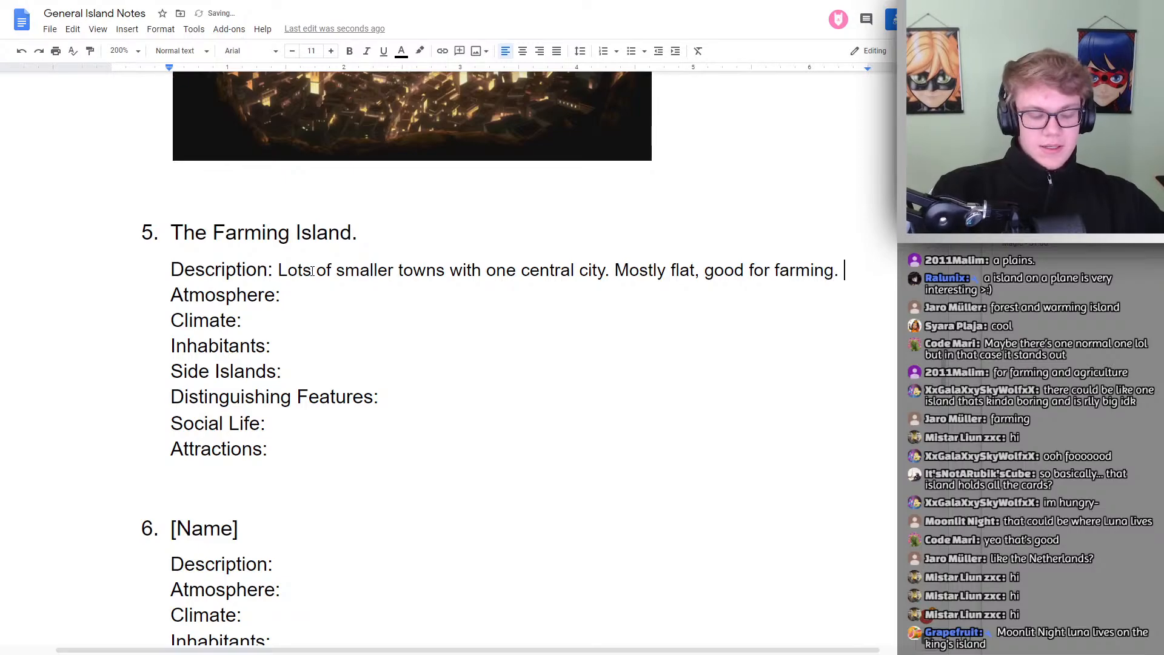
Add the sentence "83% of all food comes from this island." to the Farming Island's Description
{"action": "type", "text": "83"}
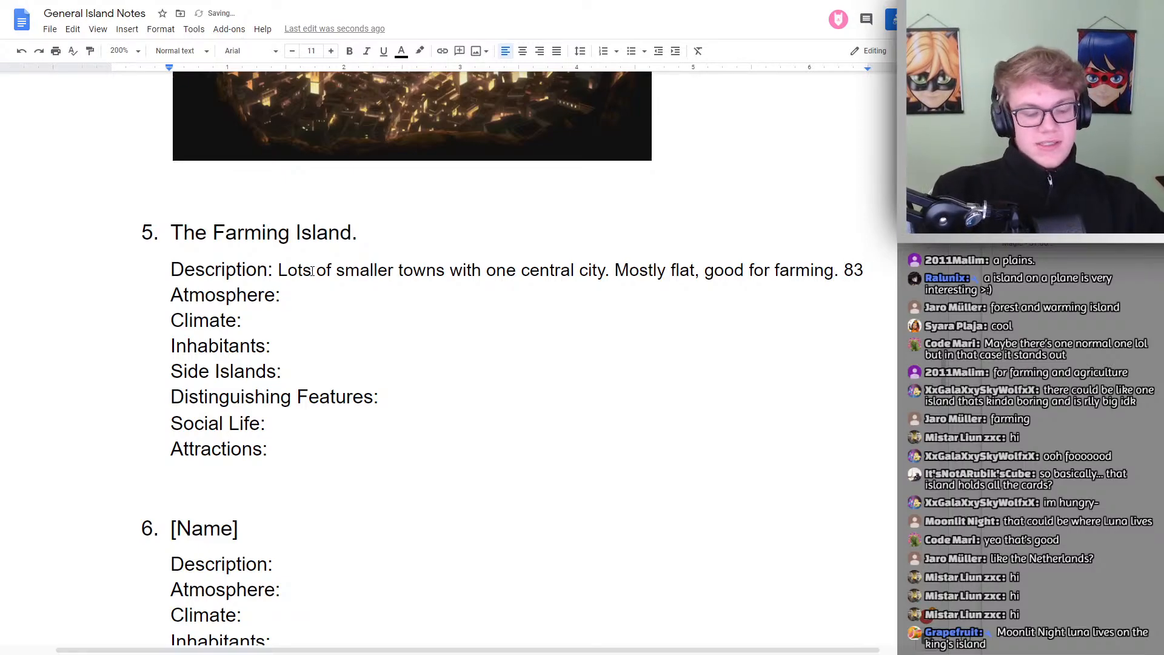
{"action": "type", "text": "% of all "}
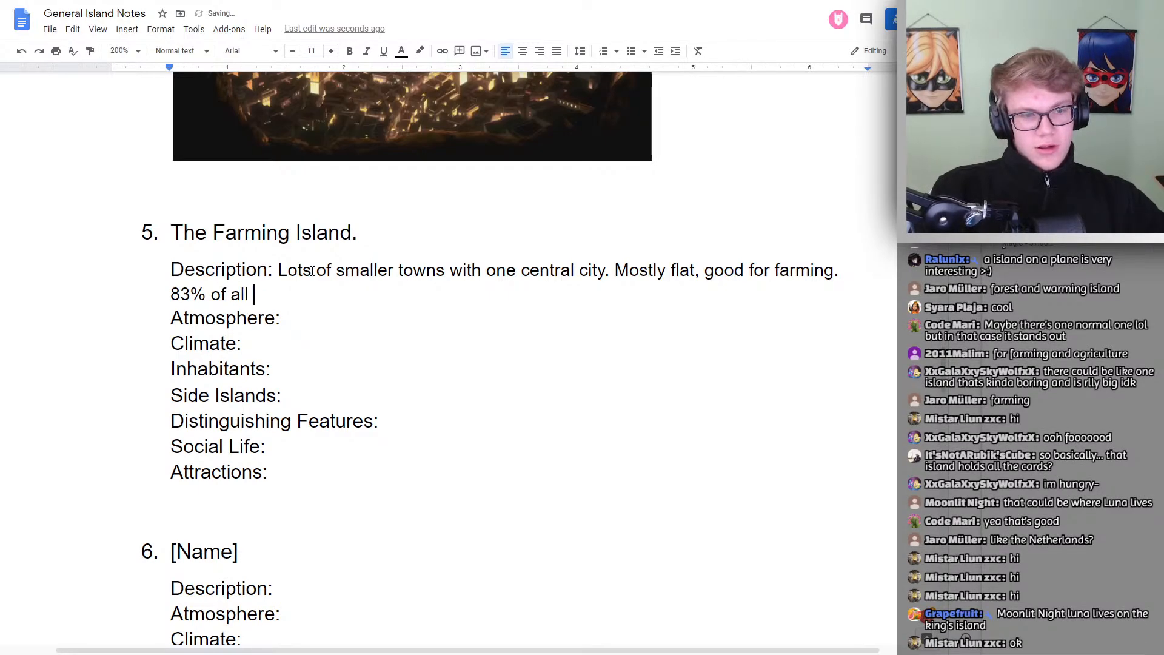
{"action": "type", "text": "food comes from "}
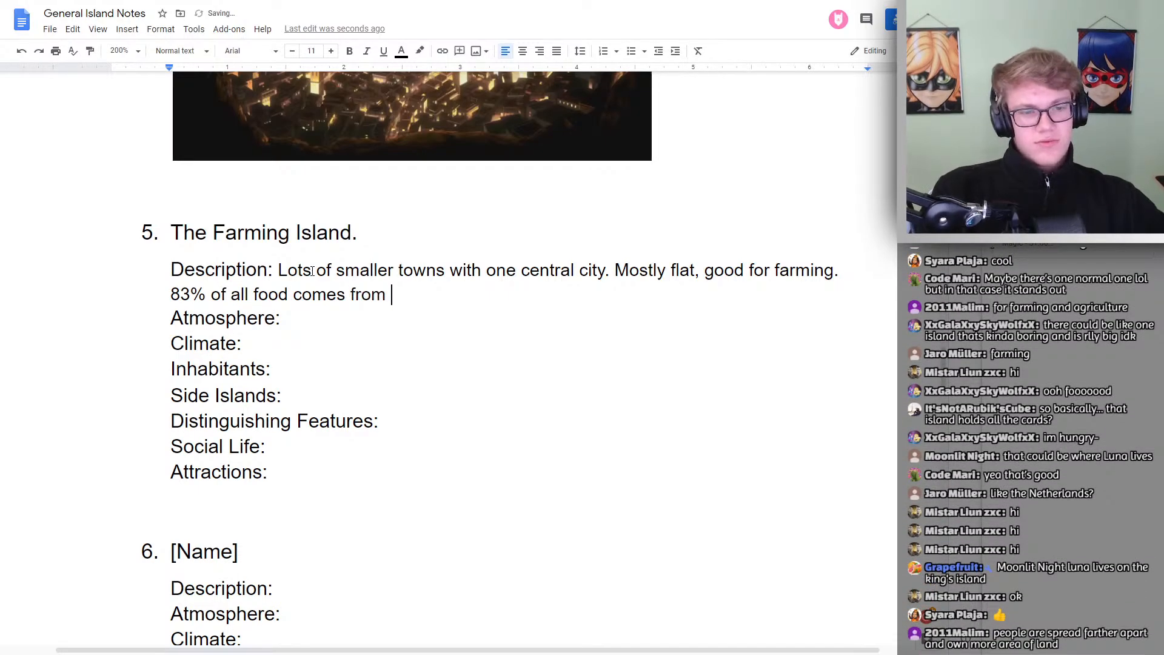
{"action": "type", "text": "this isladnm"}
{"action": "key", "text": "BackSpace"}
{"action": "key", "text": "BackSpace"}
{"action": "key", "text": "BackSpace"}
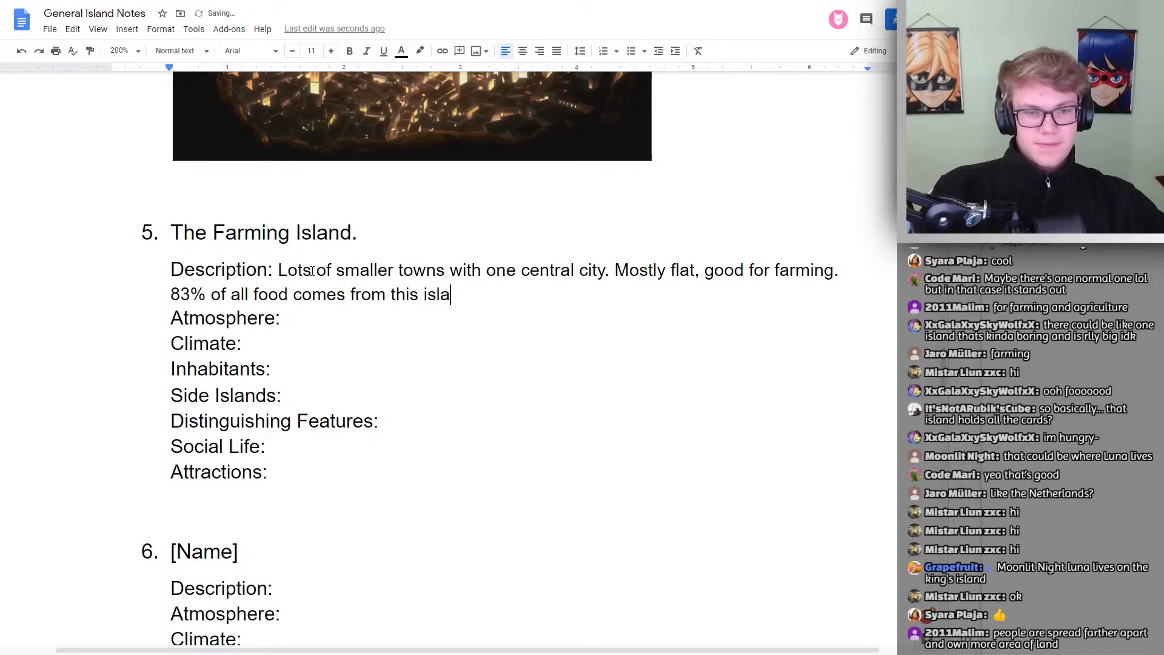
{"action": "type", "text": "nd"}
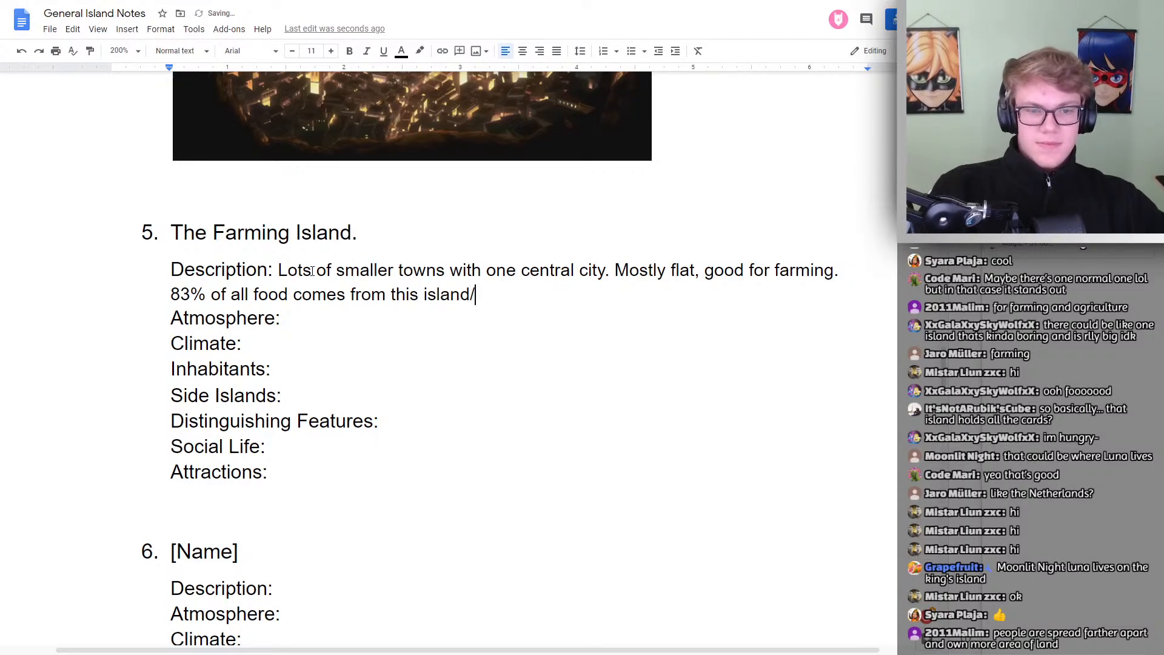
{"action": "type", "text": "."}
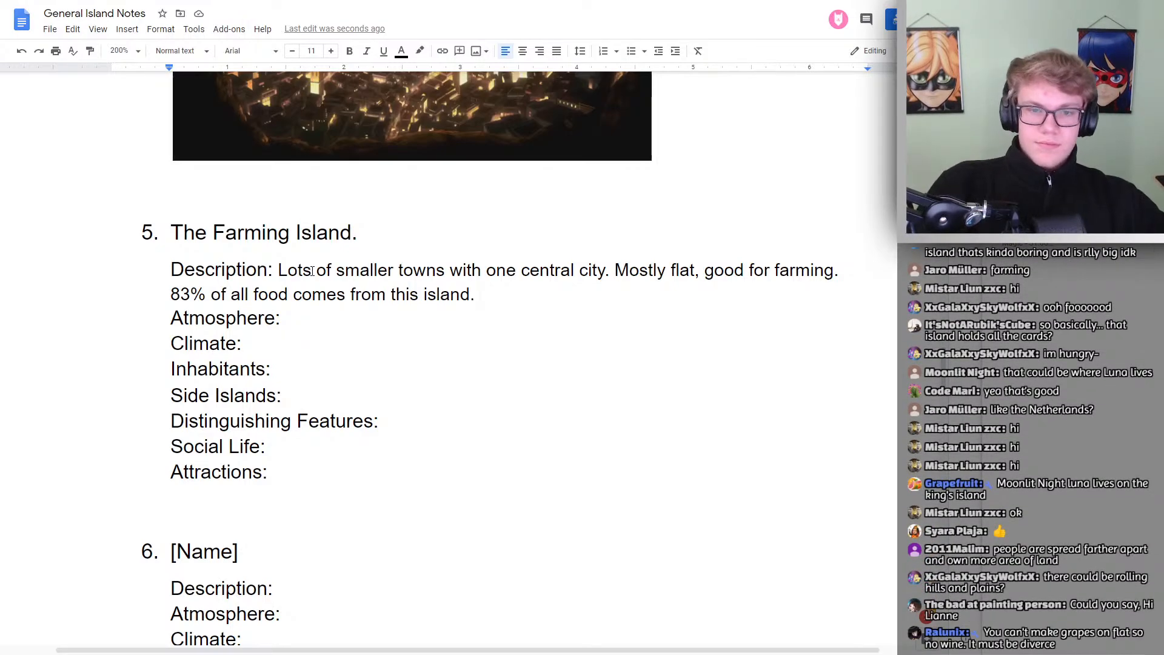
In the Farming Island's Description, replace "central" with "main" and insert "near the edge for export/import" after "city"
{"action": "left_click_drag", "start_coordinate": [579, 271], "coordinate": [523, 271]}
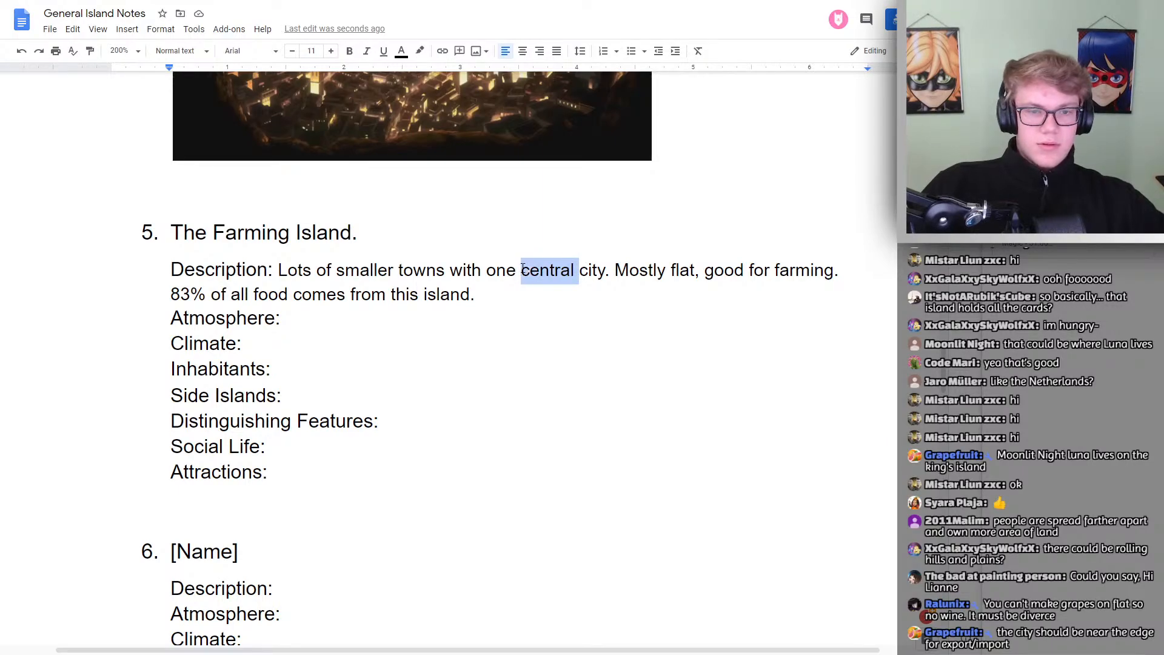
{"action": "type", "text": "main "}
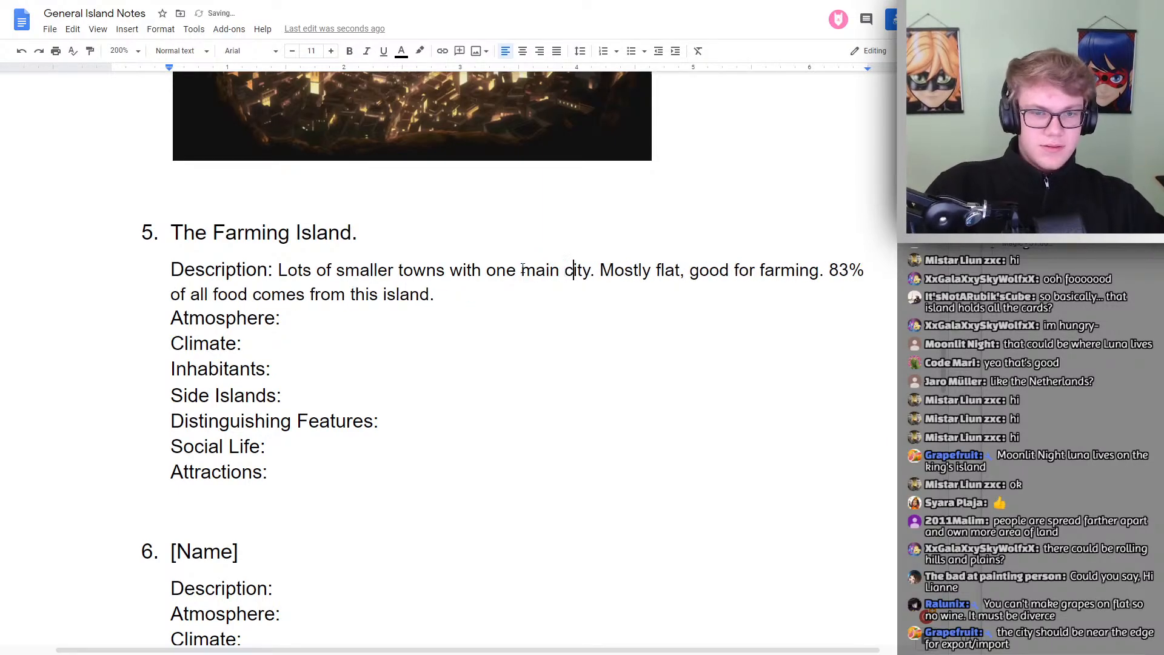
{"action": "type", "text": " near the edg"}
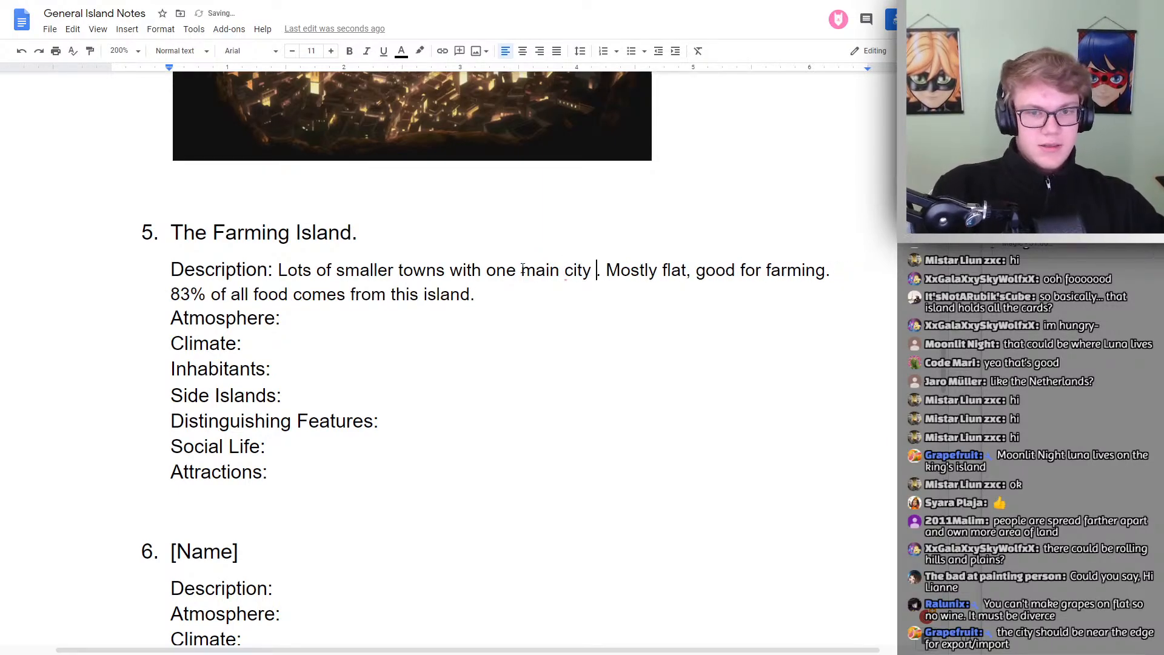
{"action": "type", "text": "e for "}
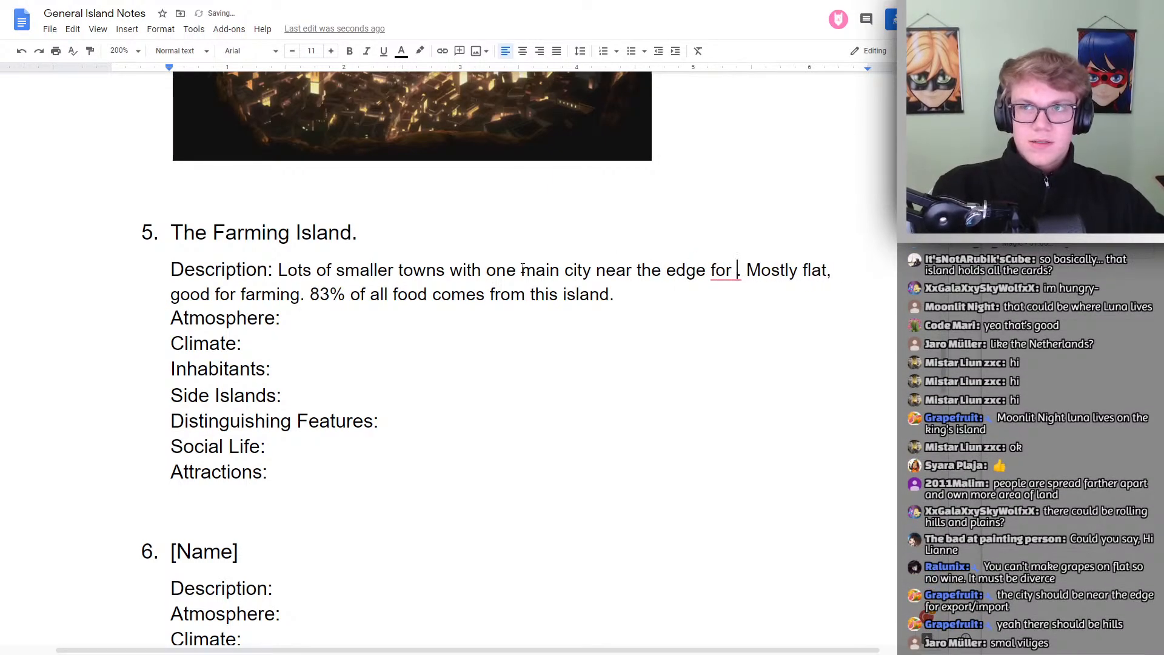
{"action": "type", "text": "xporty"}
{"action": "key", "text": "BackSpace"}
{"action": "key", "text": "BackSpace"}
{"action": "key", "text": "BackSpace"}
{"action": "key", "text": "BackSpace"}
{"action": "key", "text": "BackSpace"}
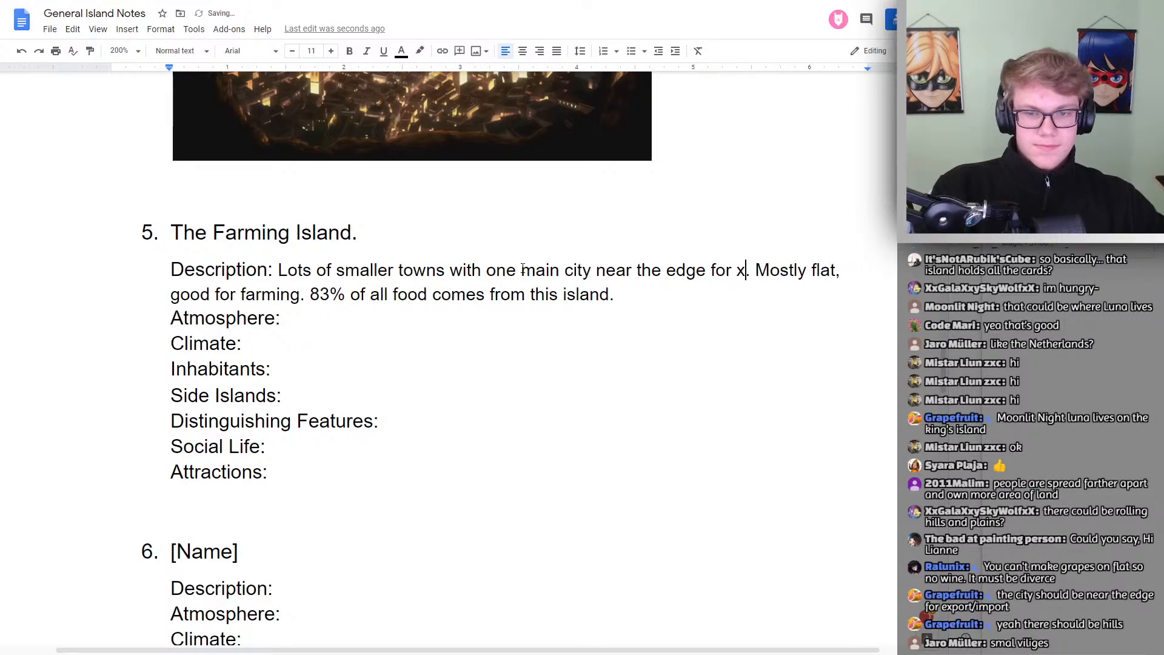
{"action": "key", "text": "BackSpace"}
{"action": "type", "text": "export/"}
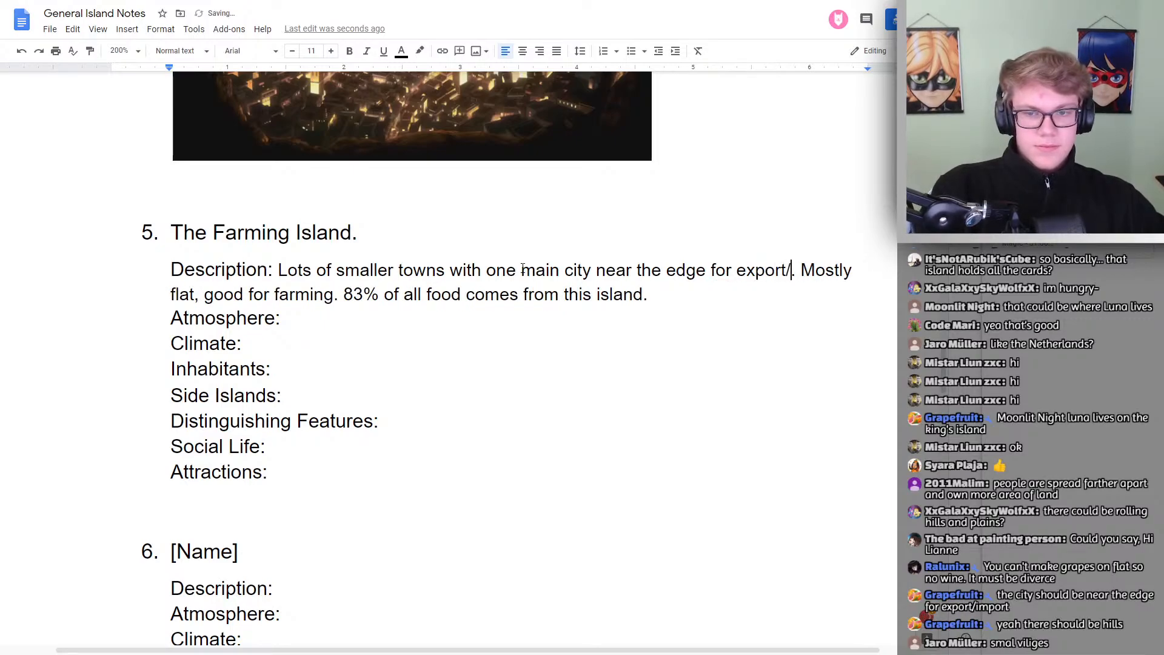
{"action": "type", "text": "import"}
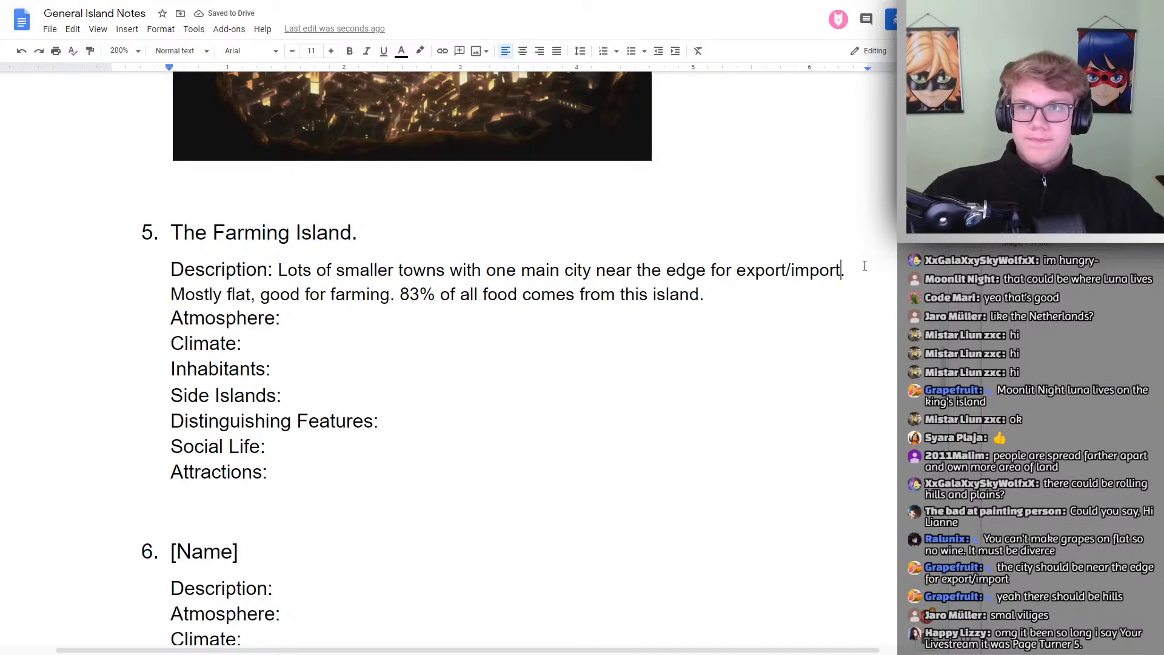
Add "Some hills." at the end of the Farming Island's Description
{"action": "left_click", "coordinate": [716, 289]}
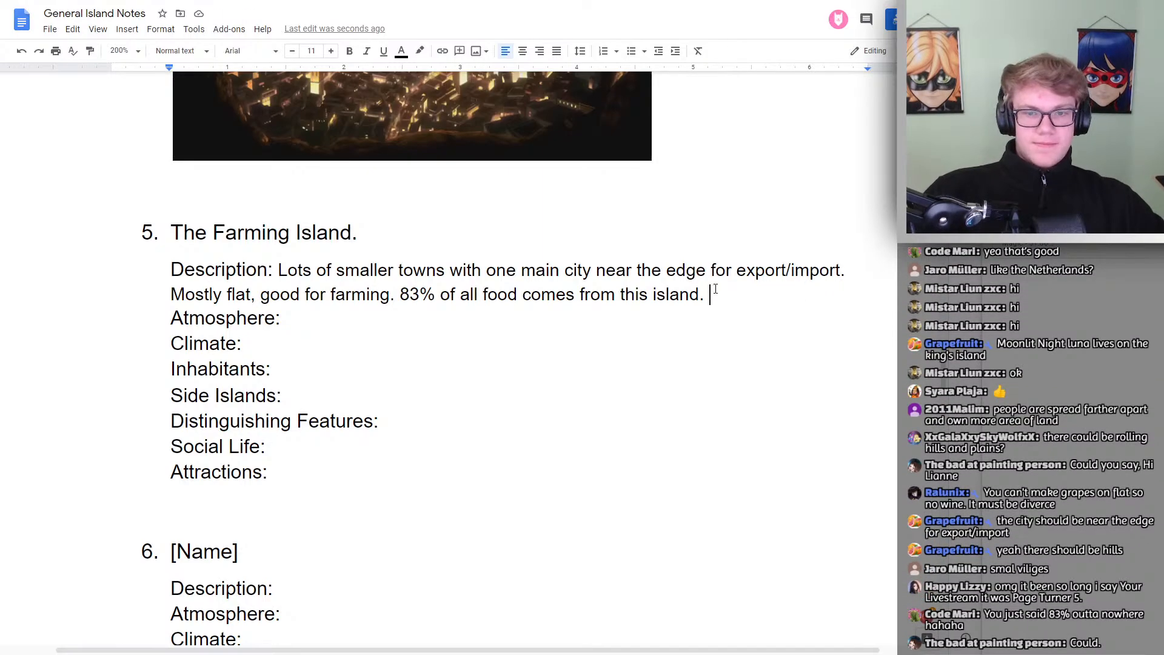
{"action": "type", "text": "Some k"}
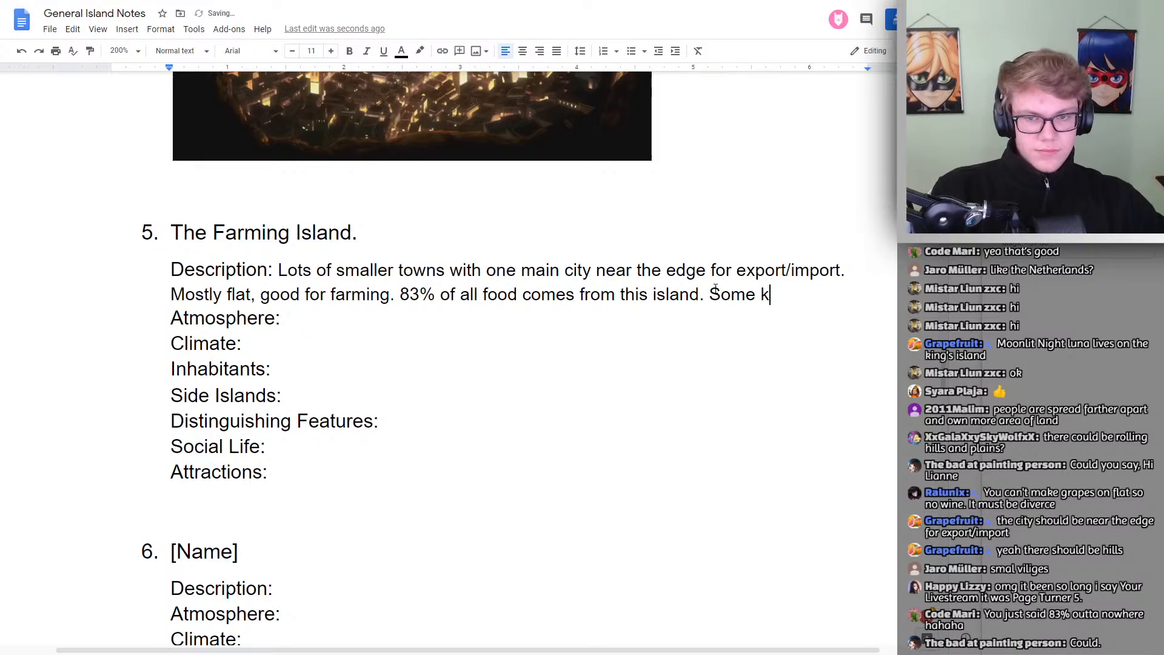
{"action": "key", "text": "BackSpace"}
{"action": "type", "text": "hills"}
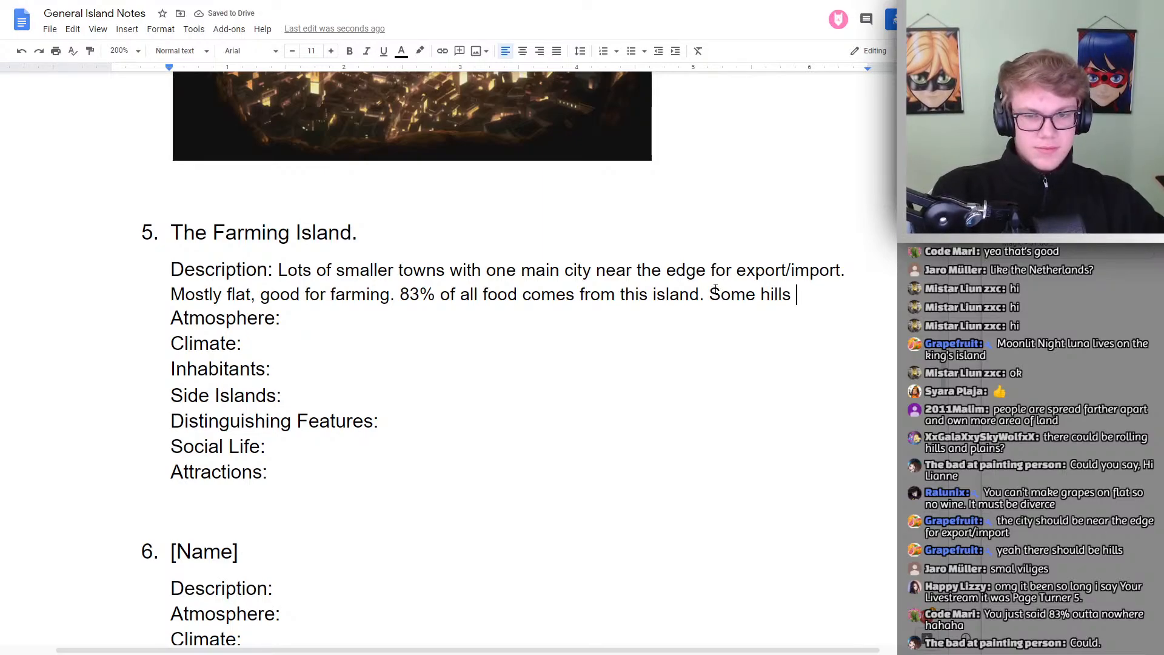
{"action": "key", "text": "BackSpace"}
{"action": "type", "text": "."}
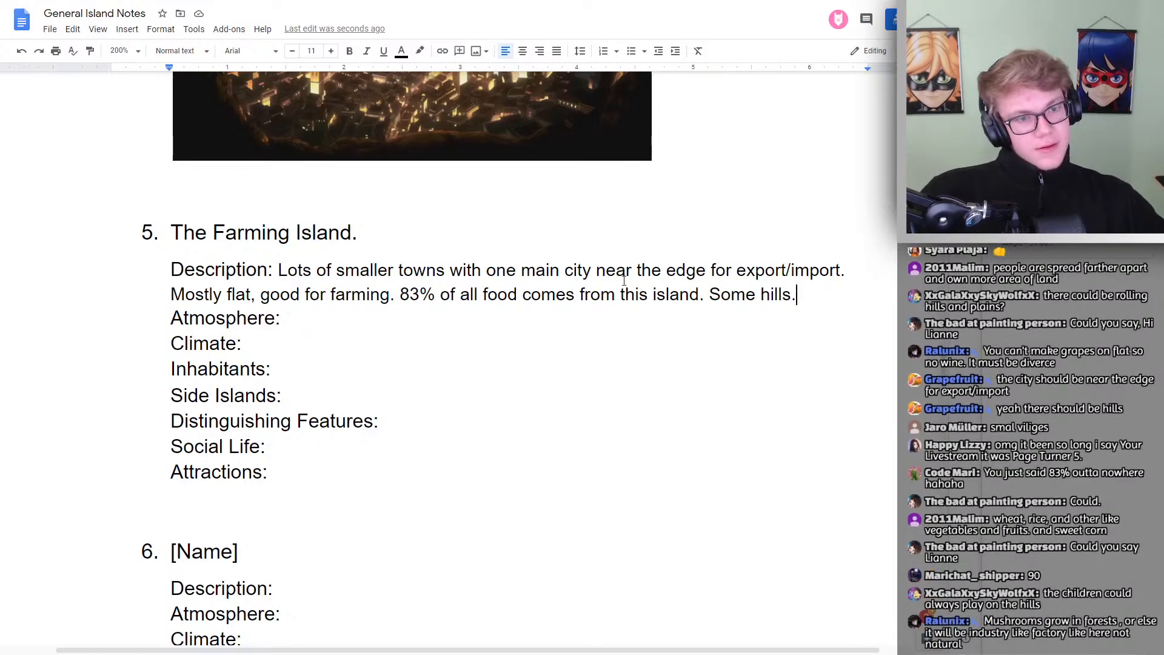
Begin the Farming Island's Atmosphere entry with "Peaceful. Everyone"
{"action": "left_click", "coordinate": [351, 324]}
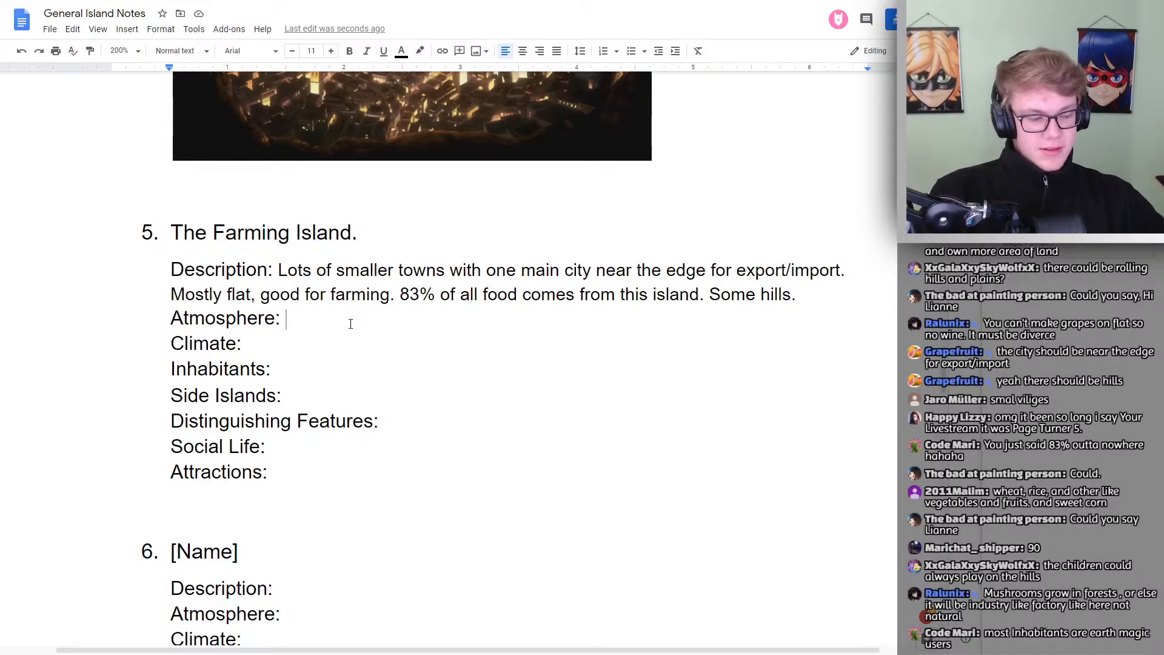
{"action": "type", "text": "Peace"}
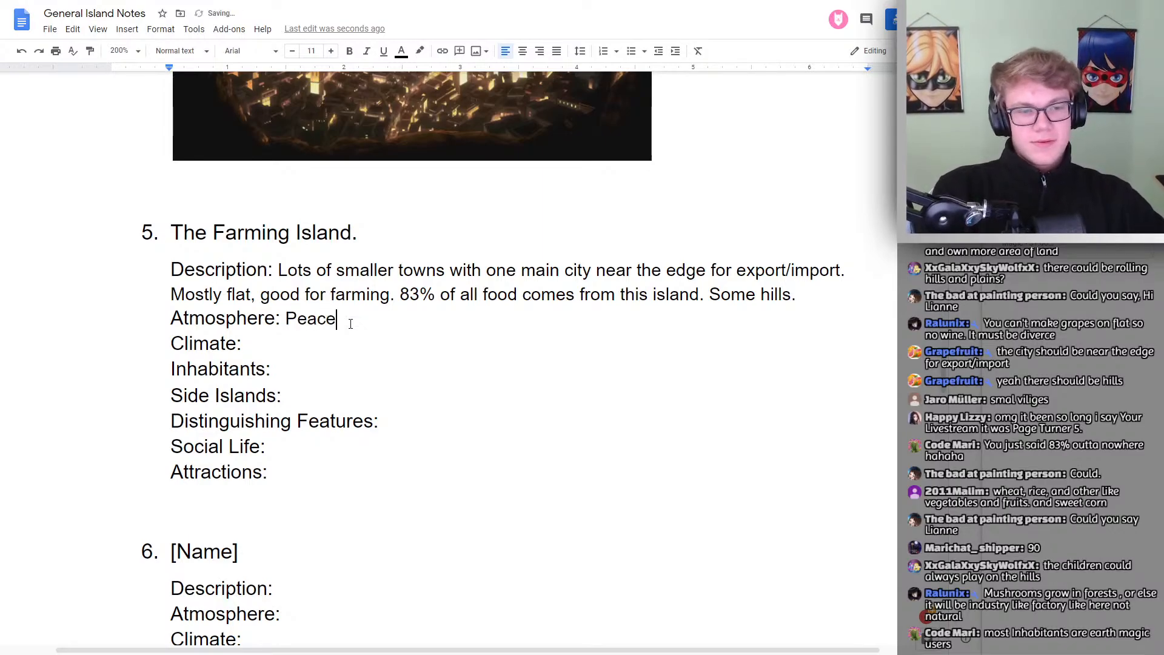
{"action": "type", "text": "ful. Everything"}
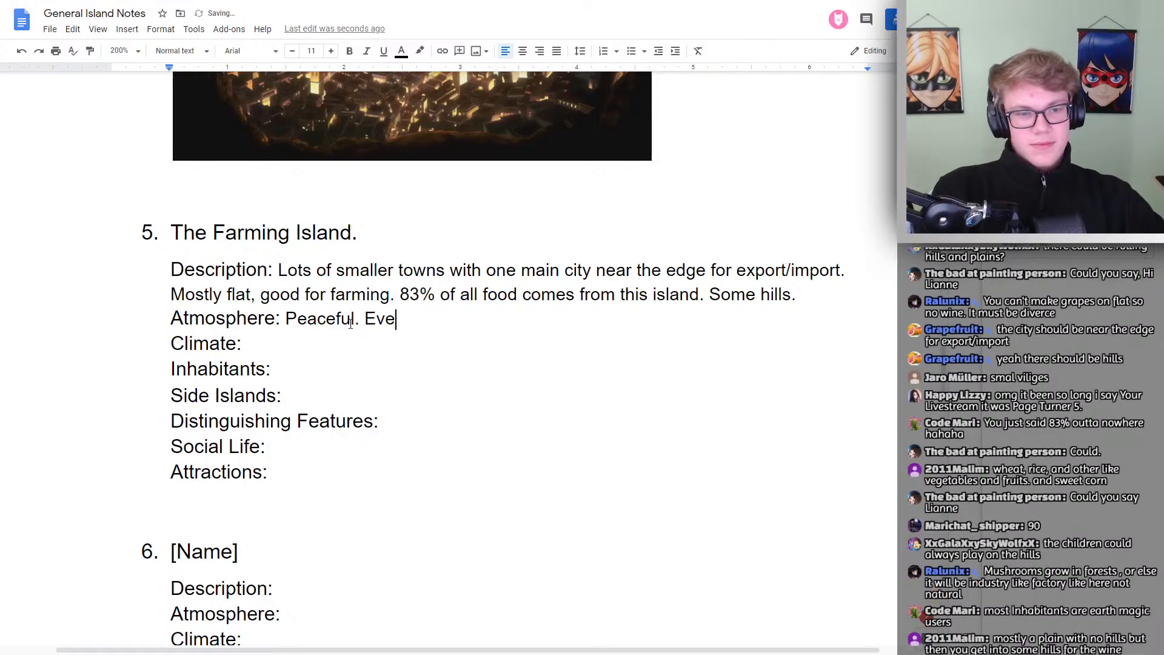
{"action": "key", "text": "BackSpace"}
{"action": "key", "text": "BackSpace"}
{"action": "key", "text": "BackSpace"}
{"action": "key", "text": "BackSpace"}
{"action": "key", "text": "BackSpace"}
{"action": "key", "text": "BackSpace"}
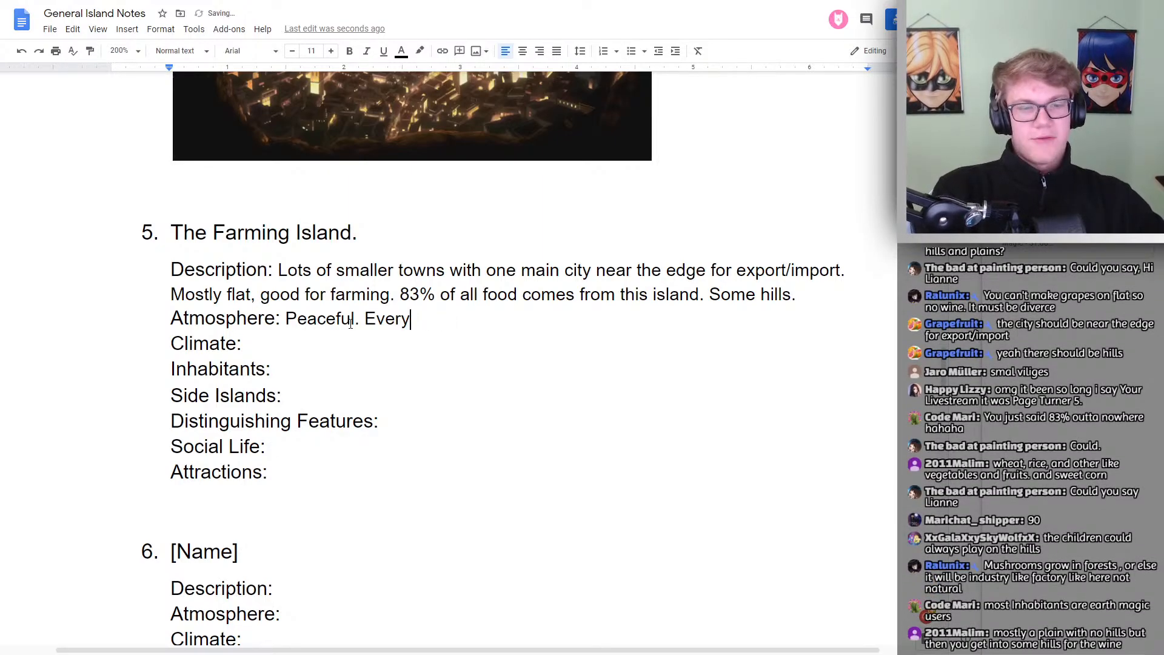
{"action": "type", "text": "one "}
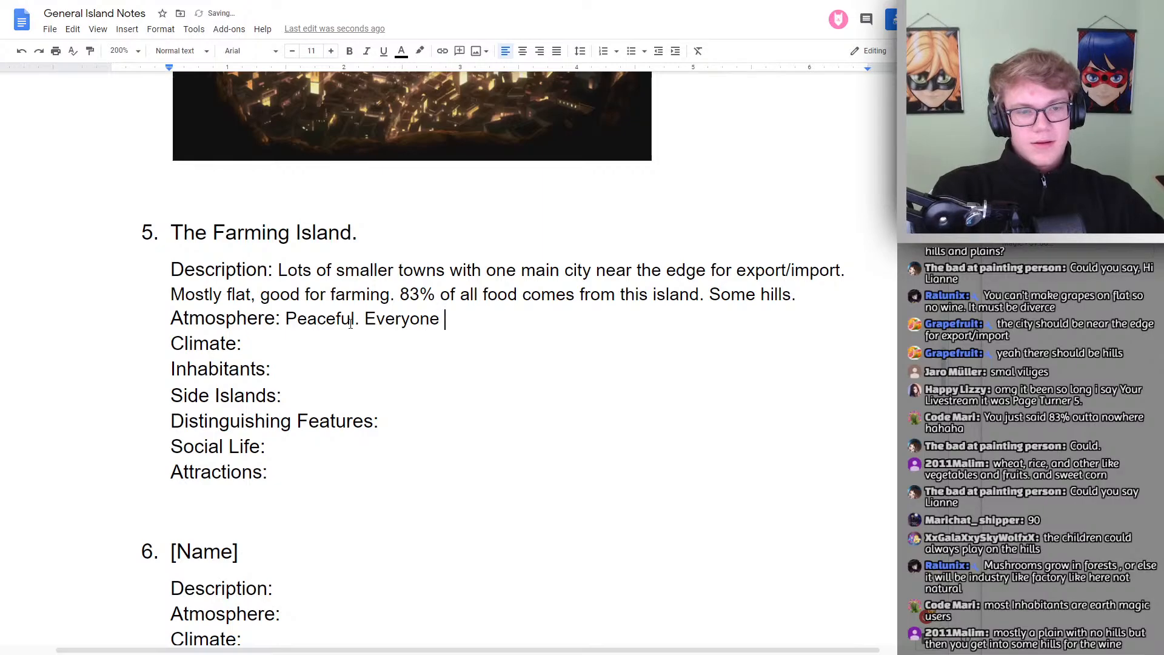
{"action": "type", "text": "lives"}
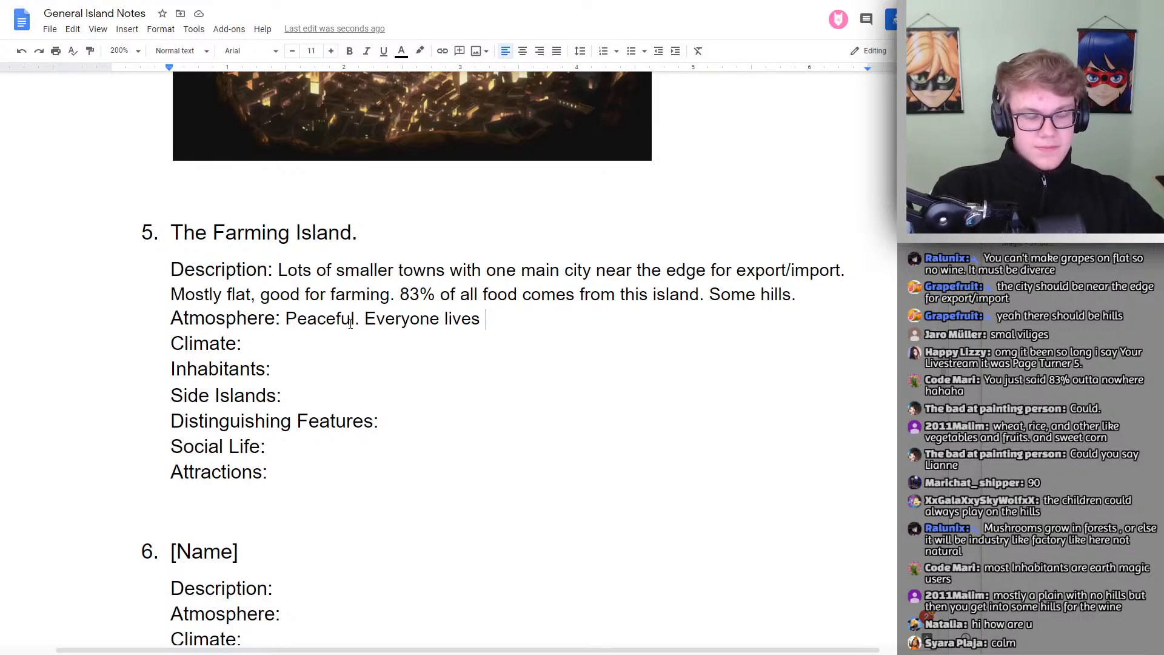
{"action": "key", "text": "BackSpace"}
{"action": "key", "text": "BackSpace"}
{"action": "key", "text": "BackSpace"}
{"action": "key", "text": "BackSpace"}
{"action": "key", "text": "BackSpace"}
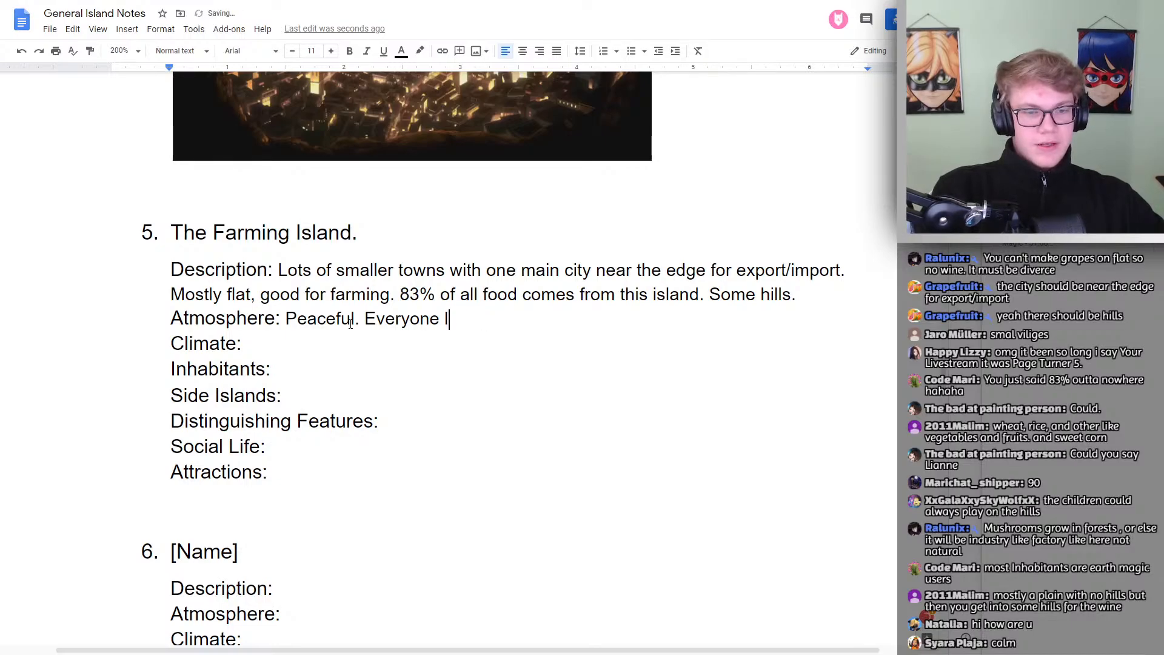
{"action": "key", "text": "BackSpace"}
Continue the Atmosphere sentence with "knows each other" and an empty pair of parentheses, correcting the spelling of "eachother"
{"action": "type", "text": "knows everyho"}
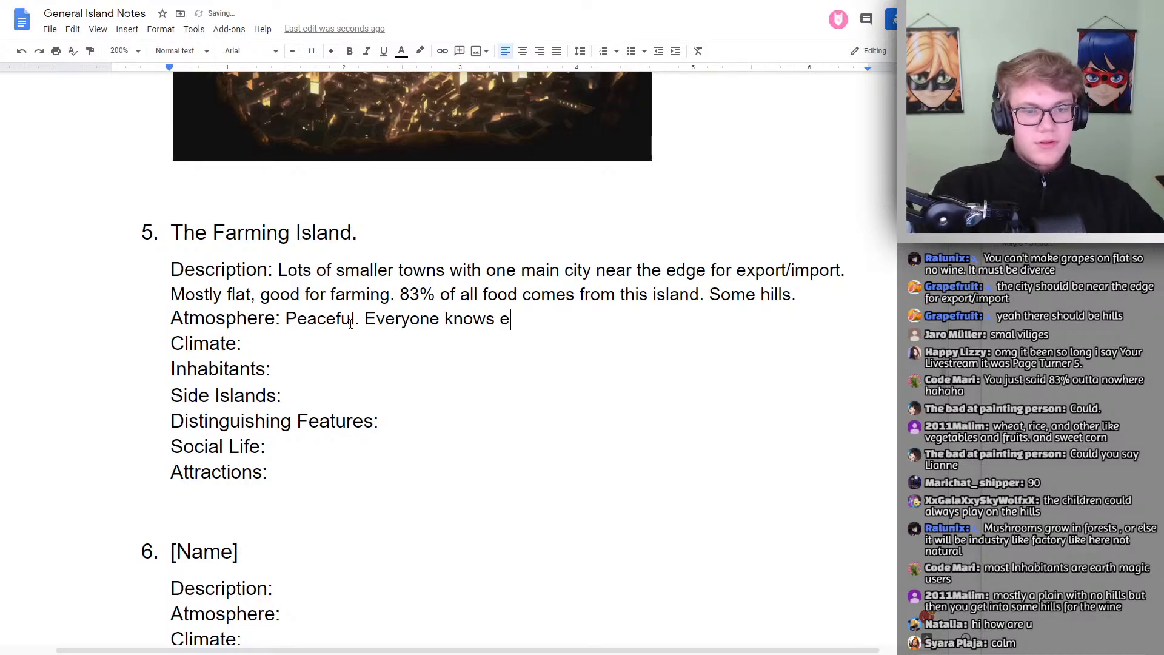
{"action": "key", "text": "BackSpace"}
{"action": "key", "text": "BackSpace"}
{"action": "key", "text": "BackSpace"}
{"action": "key", "text": "BackSpace"}
{"action": "key", "text": "BackSpace"}
{"action": "key", "text": "BackSpace"}
{"action": "key", "text": "BackSpace"}
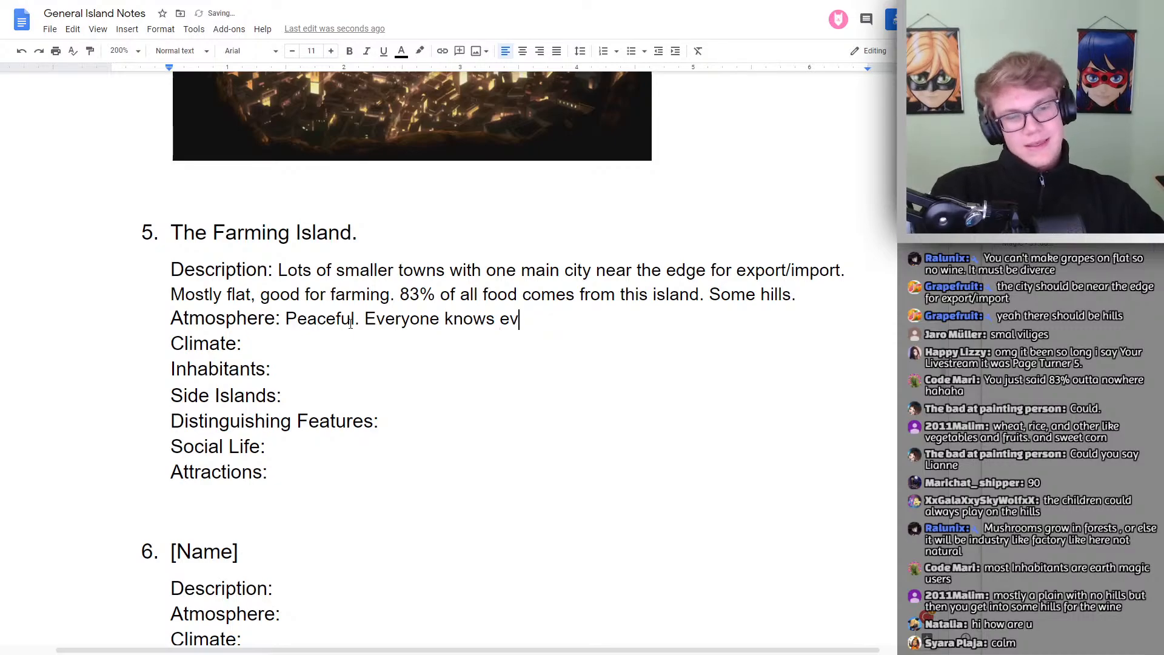
{"action": "type", "text": "eachother "}
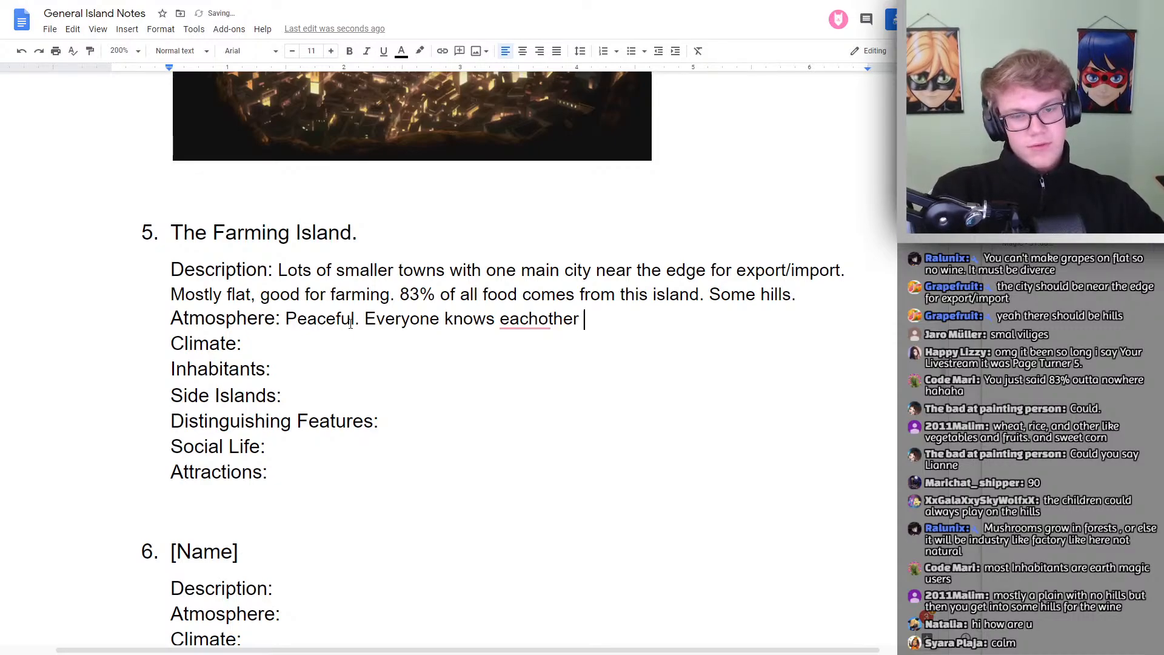
{"action": "type", "text": "()_"}
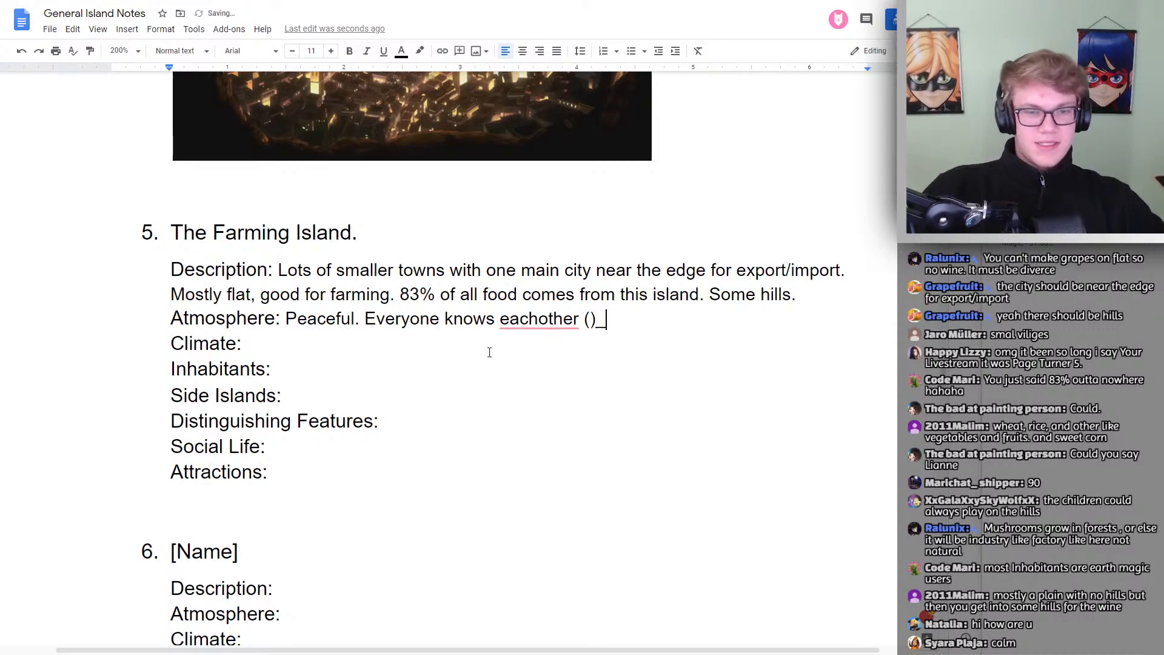
{"action": "left_click", "coordinate": [539, 320]}
{"action": "left_click", "coordinate": [582, 341]}
Remove the stray underscore after the parentheses, keep Climate on its own line, and insert "except in main city" inside the parentheses
{"action": "left_click", "coordinate": [609, 319]}
{"action": "key", "text": "Delete"}
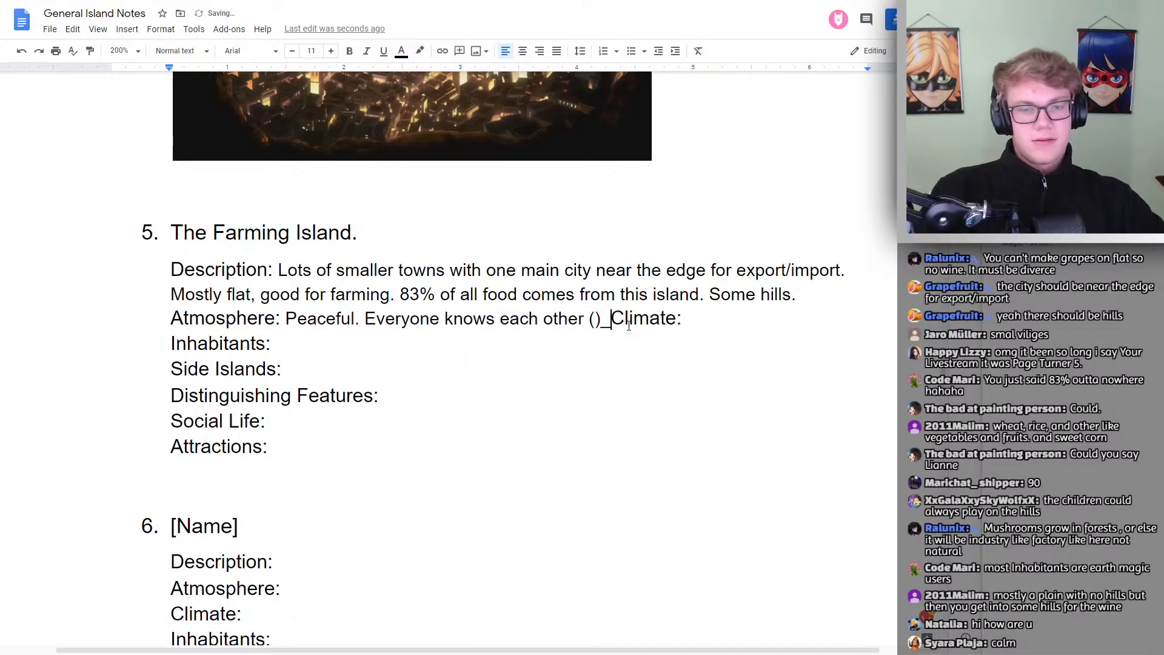
{"action": "key", "text": "BackSpace"}
{"action": "key", "text": "Return"}
{"action": "key", "text": "Left"}
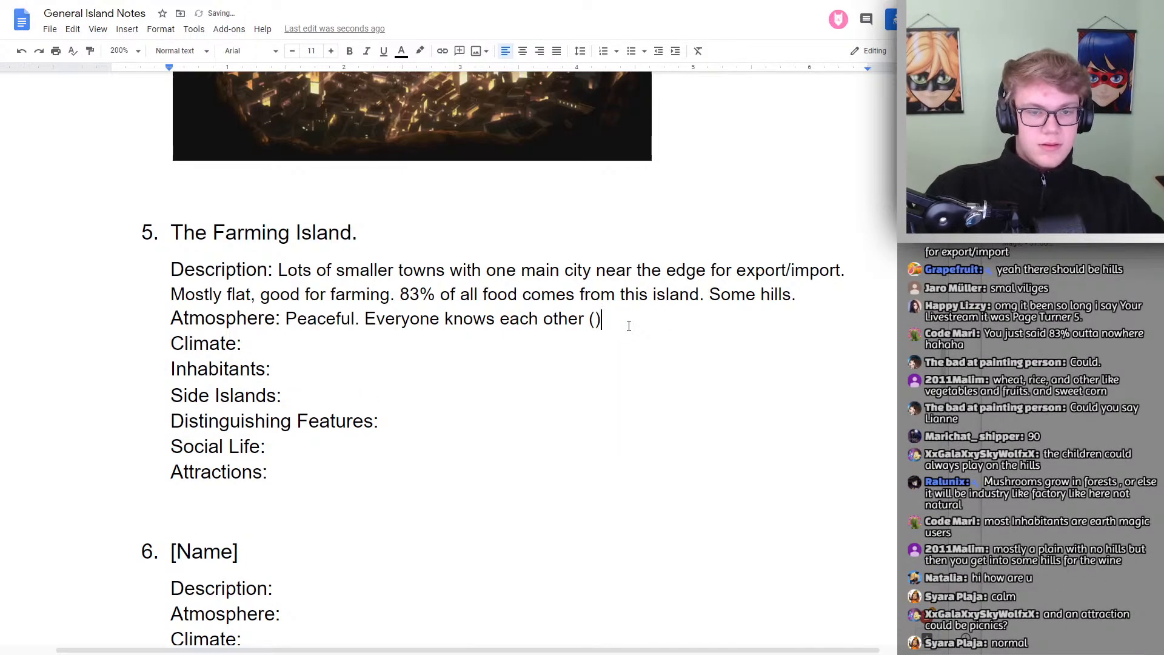
{"action": "type", "text": "except in"}
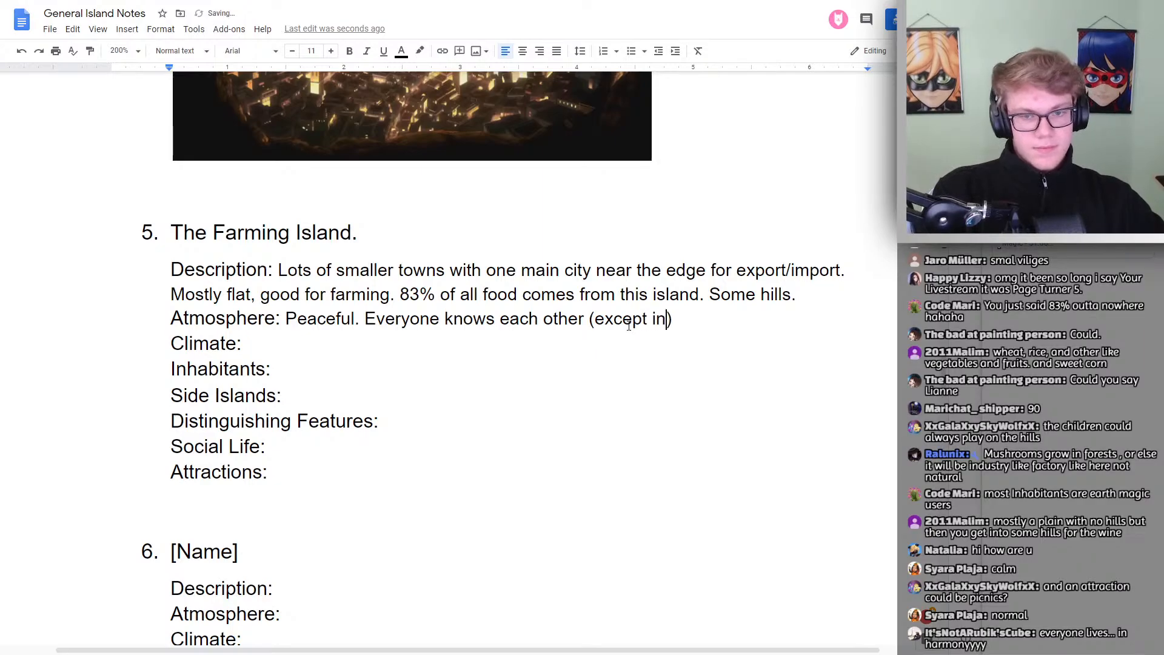
{"action": "type", "text": " main city"}
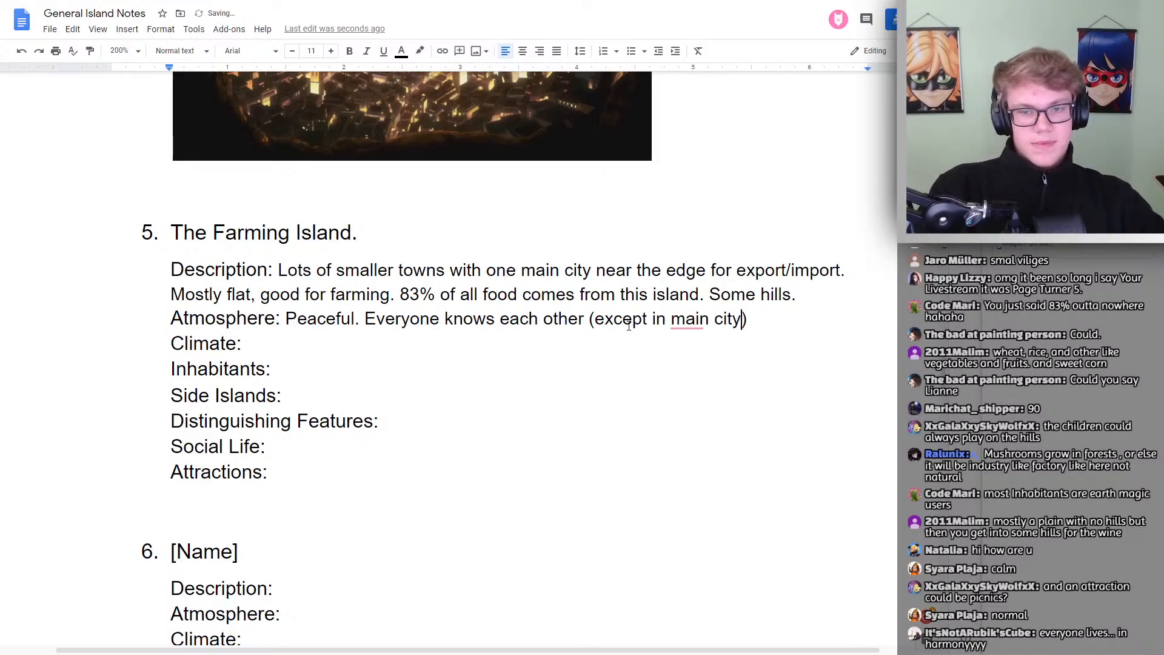
Correct "main city" to "the main city" in the Atmosphere and end the sentence with a period
{"action": "key", "text": "Right"}
{"action": "left_click", "coordinate": [696, 309]}
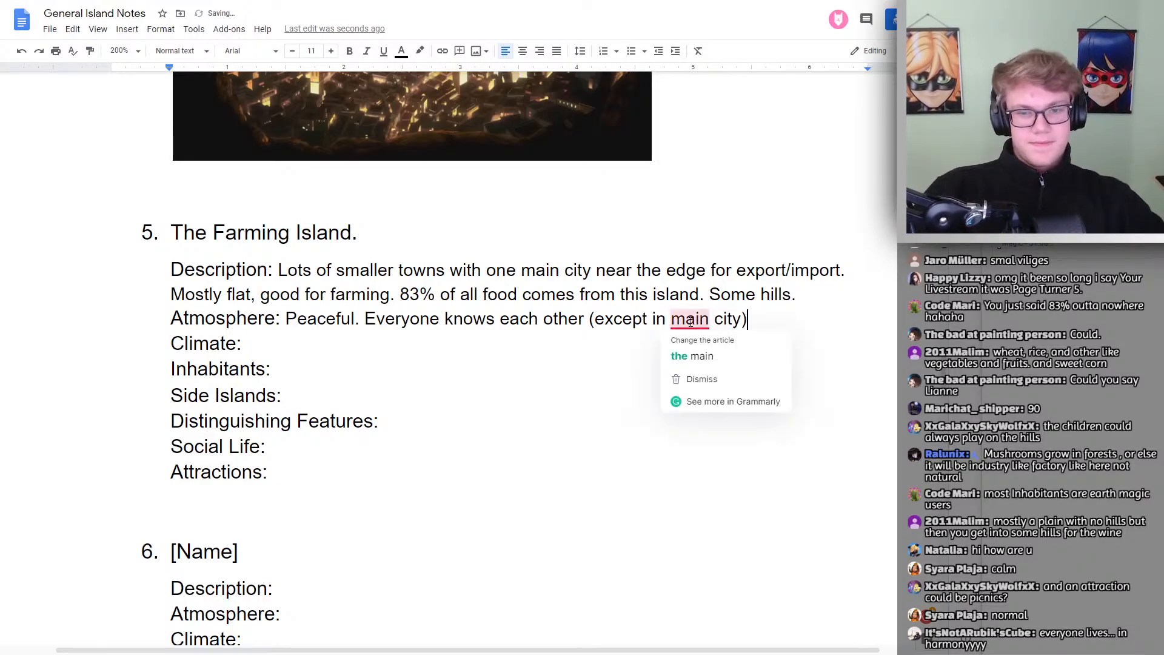
{"action": "left_click", "coordinate": [699, 357]}
{"action": "left_click_drag", "start_coordinate": [779, 318], "coordinate": [791, 321]}
{"action": "key", "text": "BackSpace"}
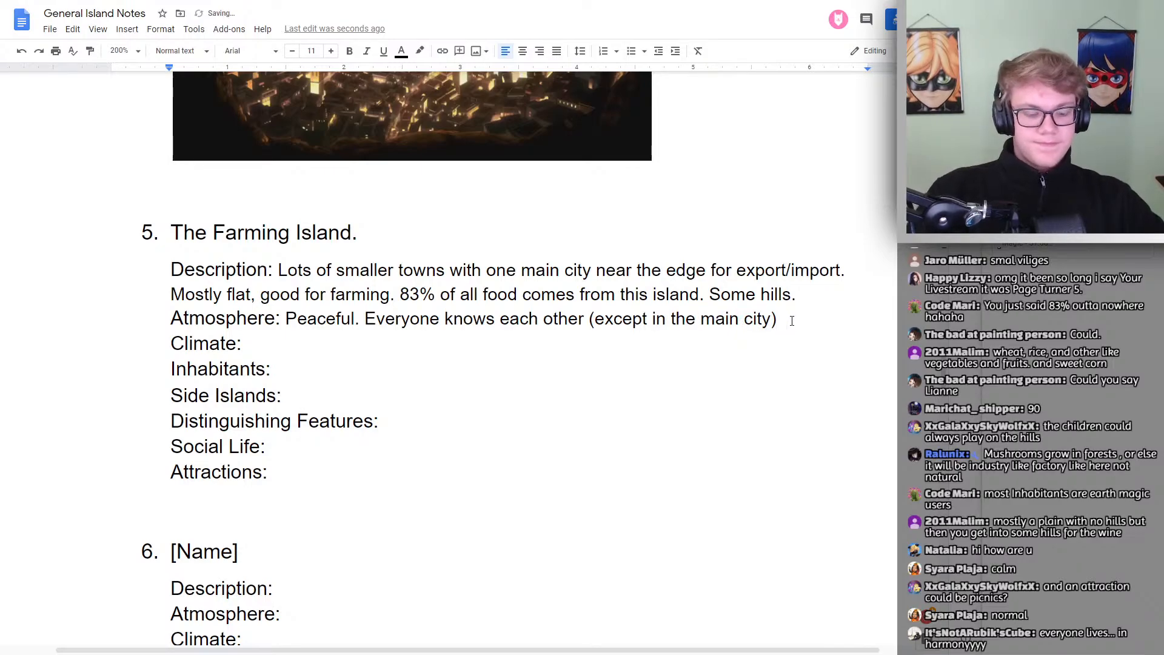
{"action": "type", "text": "."}
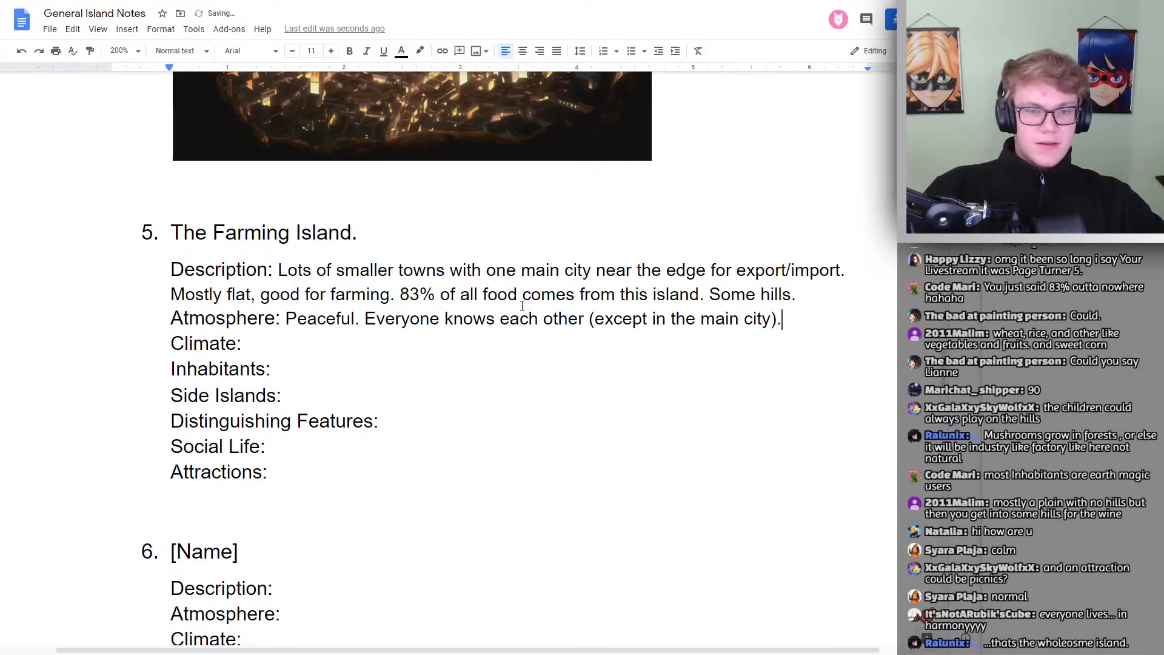
Insert "in each town" after "Everyone" in the Farming Island's Atmosphere
{"action": "left_click", "coordinate": [588, 318]}
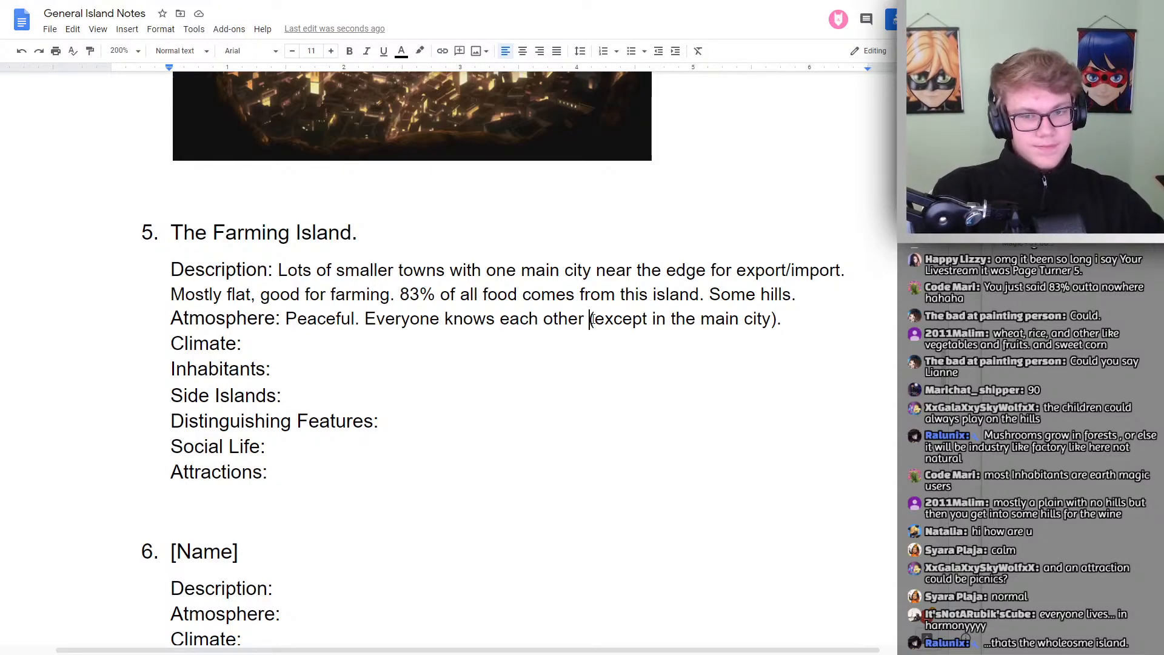
{"action": "left_click", "coordinate": [443, 320]}
{"action": "type", "text": "in each "}
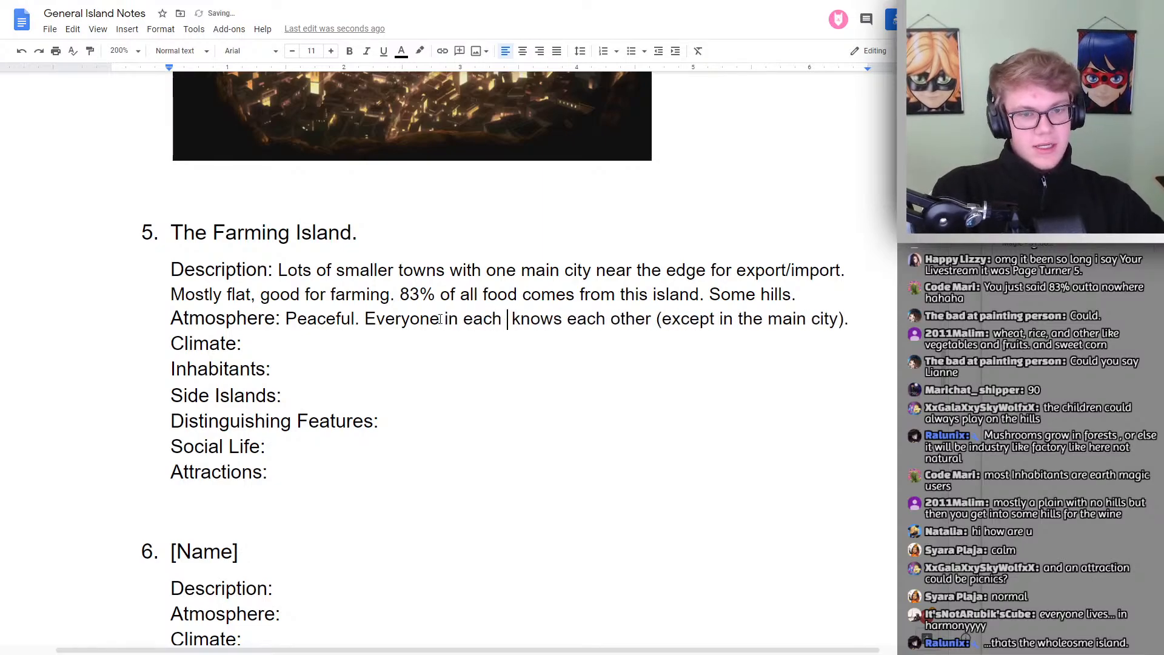
{"action": "type", "text": "town"}
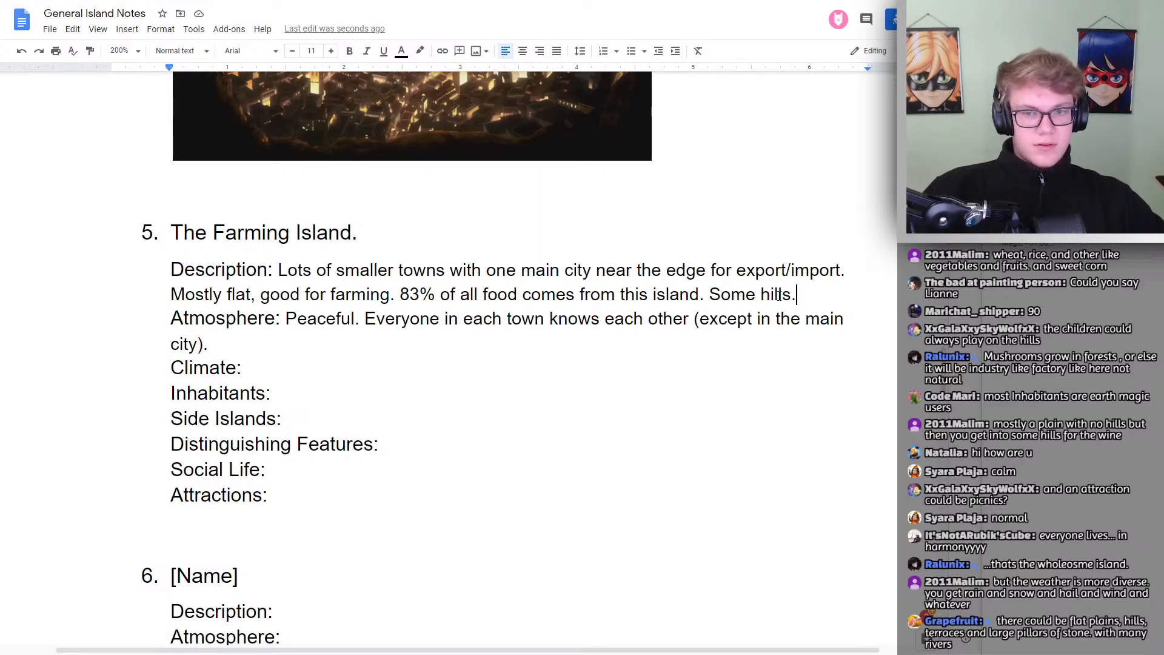
{"action": "left_click_drag", "start_coordinate": [799, 294], "coordinate": [708, 294]}
{"action": "type", "text": "there could be flat plains, hills, terraces and large pillars of stone. with many rivers"}
{"action": "key", "text": "ctrl+z"}
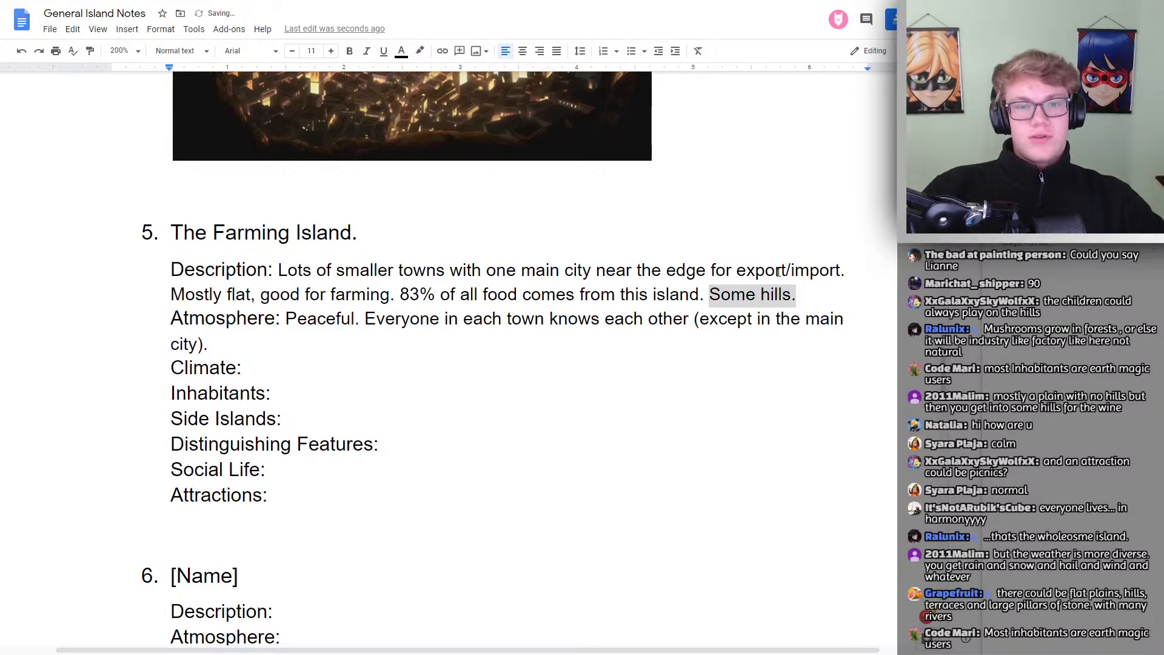
{"action": "key", "text": "Right"}
Replace "Some hills." in the Description with "There could be flat plains, hills, terraces and large pillars of stone. with many rivers"
{"action": "left_click_drag", "start_coordinate": [798, 295], "coordinate": [706, 294]}
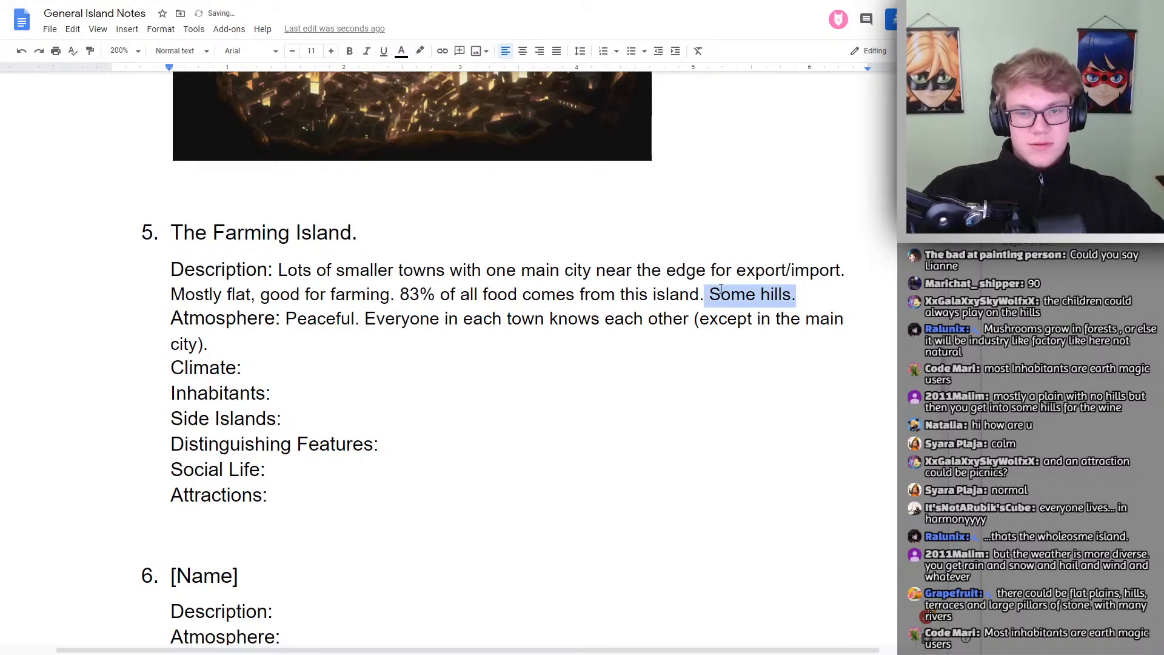
{"action": "type", "text": "there could be flat plains, hills, terraces and large pillars of stone. with many rivers"}
{"action": "key", "text": "shift+Right"}
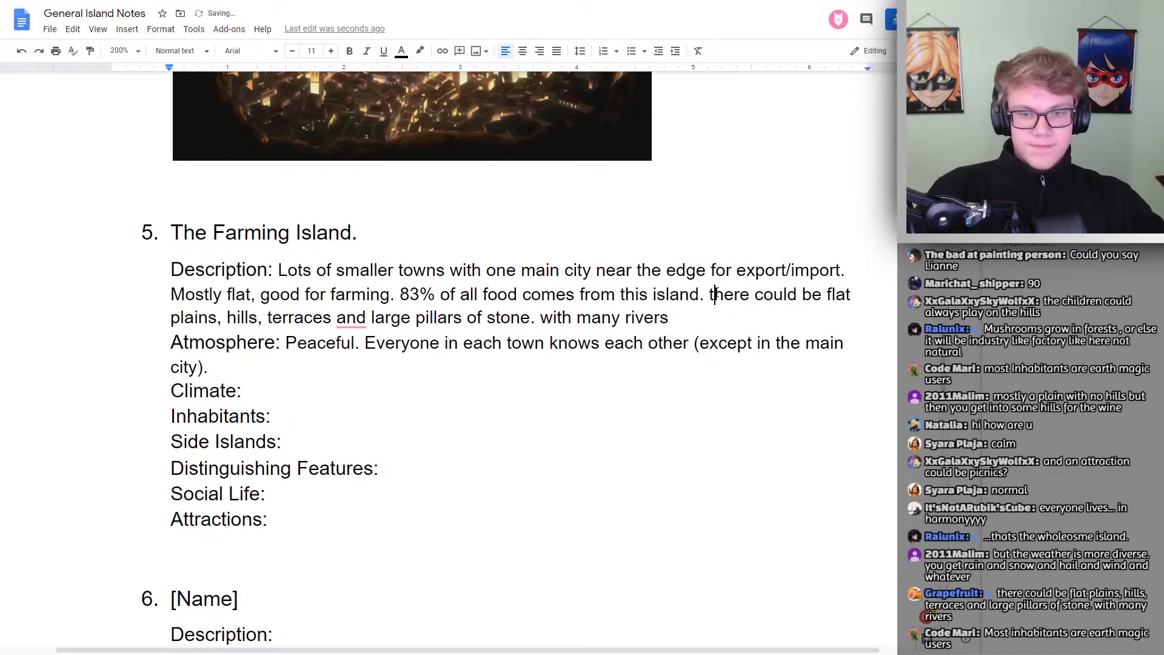
{"action": "type", "text": "T"}
In the Description, add a comma after "terraces", capitalize "With", and end "With many rivers" with a period
{"action": "left_click", "coordinate": [350, 317]}
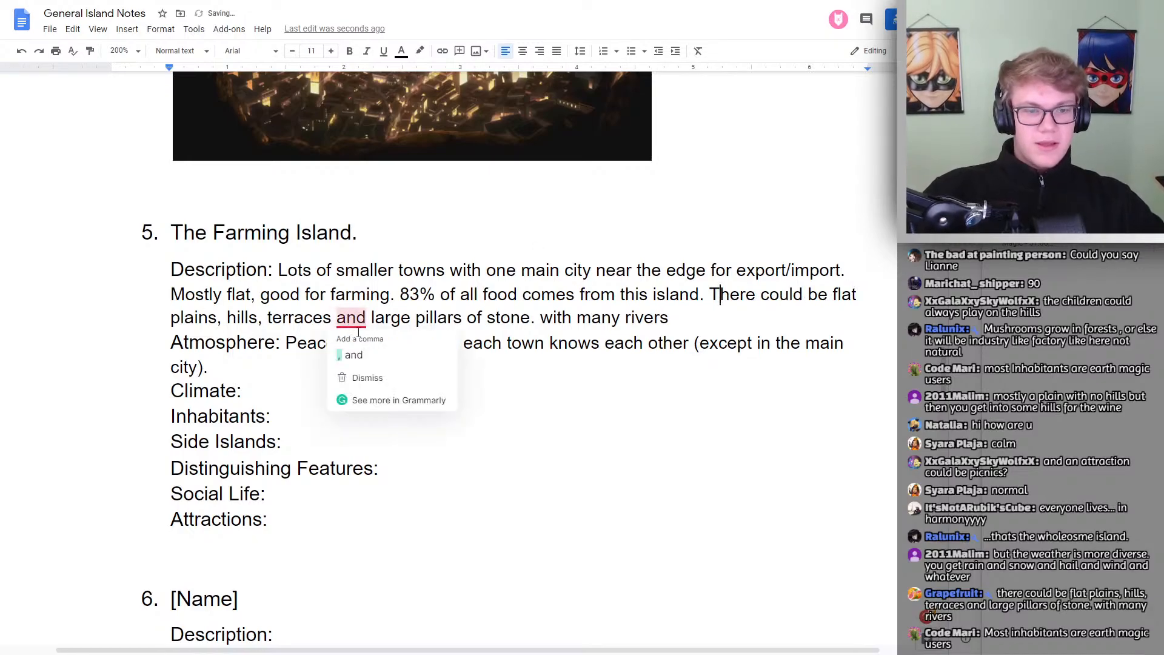
{"action": "left_click", "coordinate": [355, 357]}
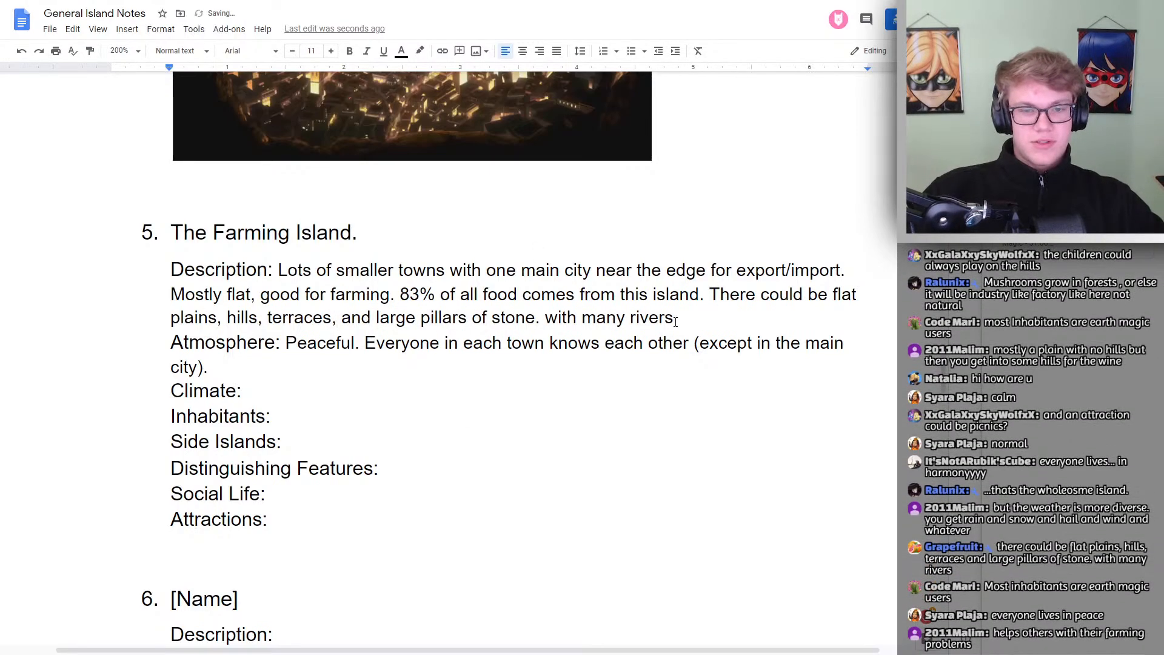
{"action": "left_click_drag", "start_coordinate": [559, 317], "coordinate": [540, 317]}
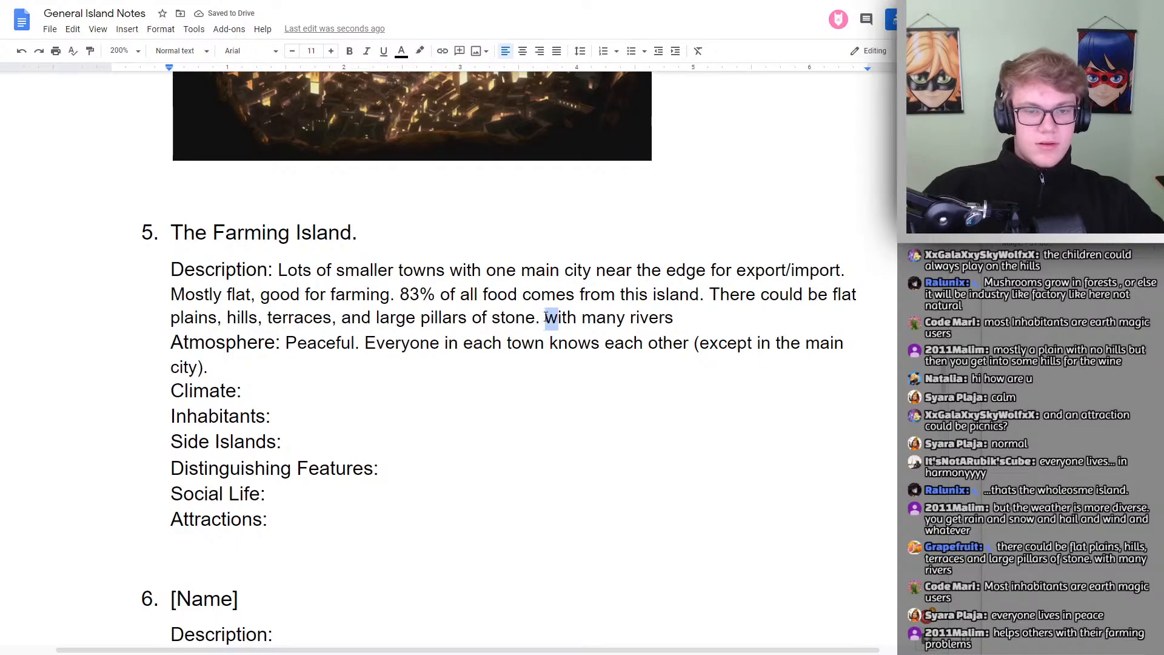
{"action": "type", "text": "W"}
{"action": "left_click", "coordinate": [715, 317]}
{"action": "type", "text": "."}
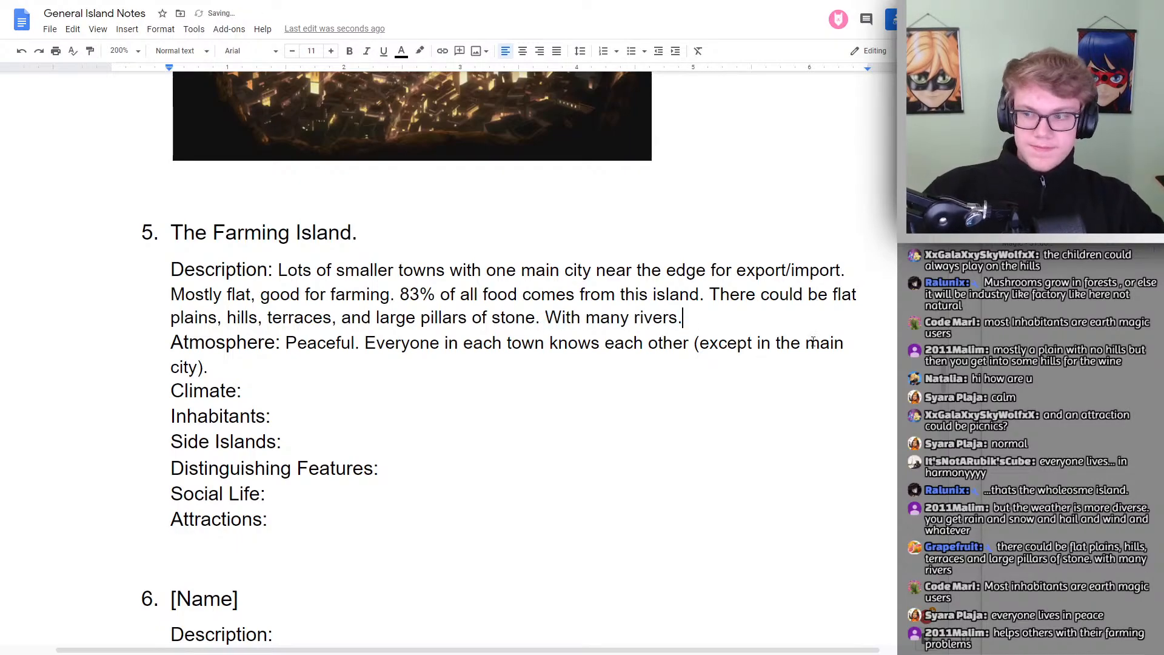
{"action": "left_click", "coordinate": [868, 337]}
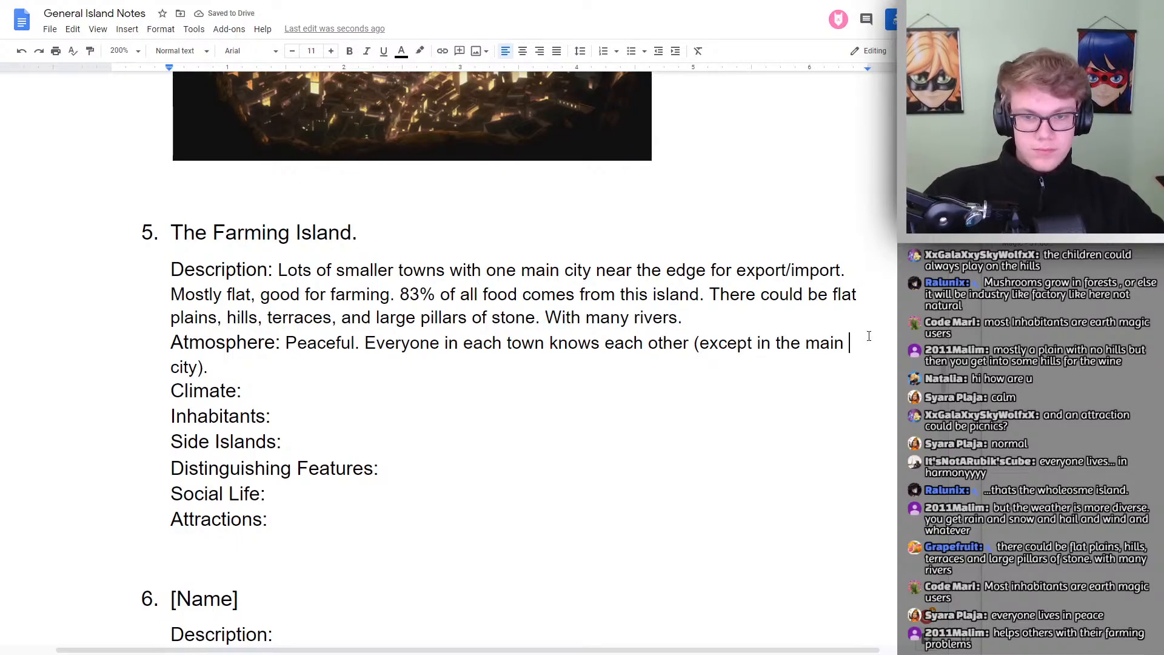
{"action": "left_click", "coordinate": [285, 349]}
{"action": "left_click", "coordinate": [234, 367]}
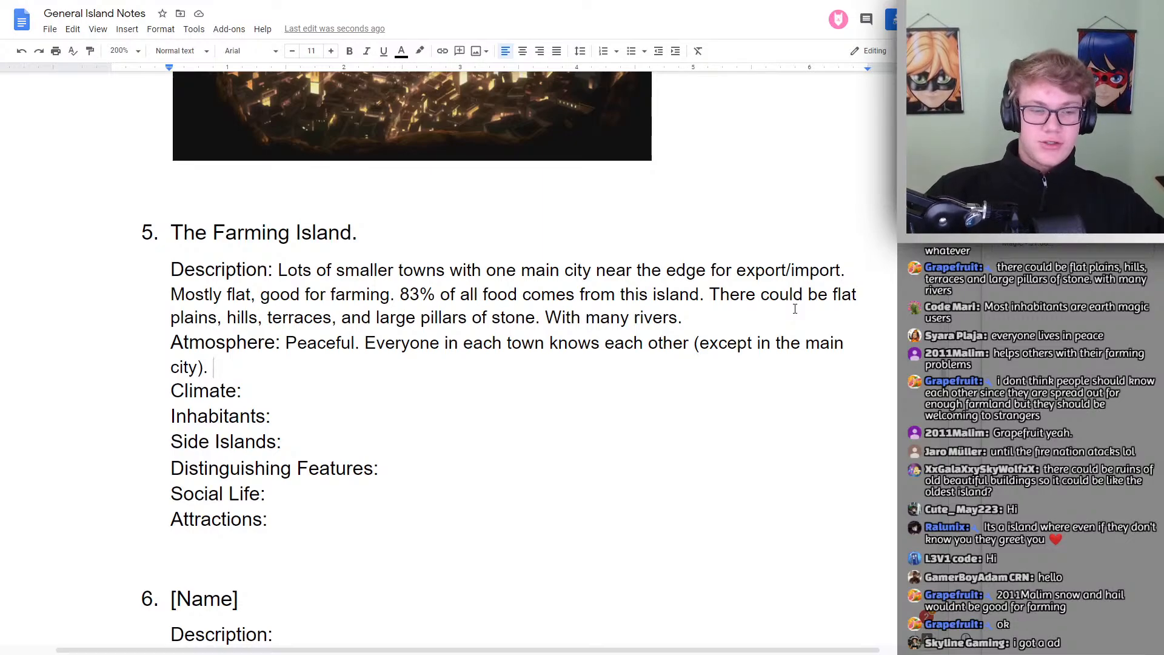
Begin the Farming Island's Distinguishing Features with "Old ruins. Since this island is"
{"action": "scroll", "coordinate": [549, 583], "scroll_direction": "down", "scroll_amount": 1}
{"action": "double_click", "coordinate": [405, 404]}
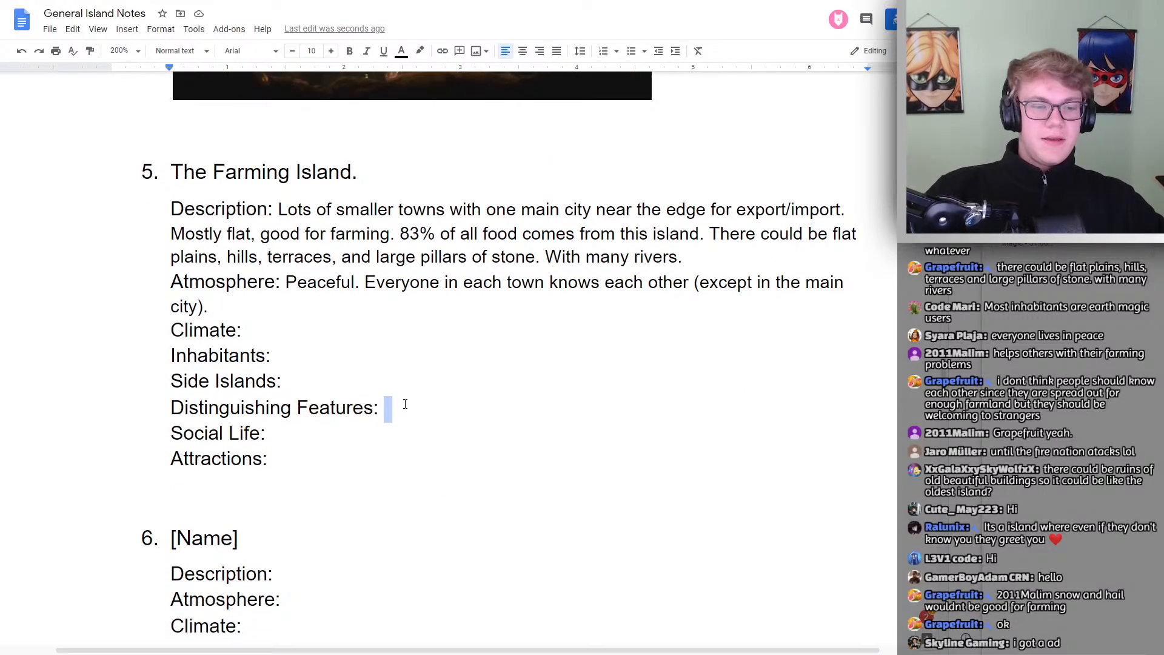
{"action": "type", "text": "Old ruins"}
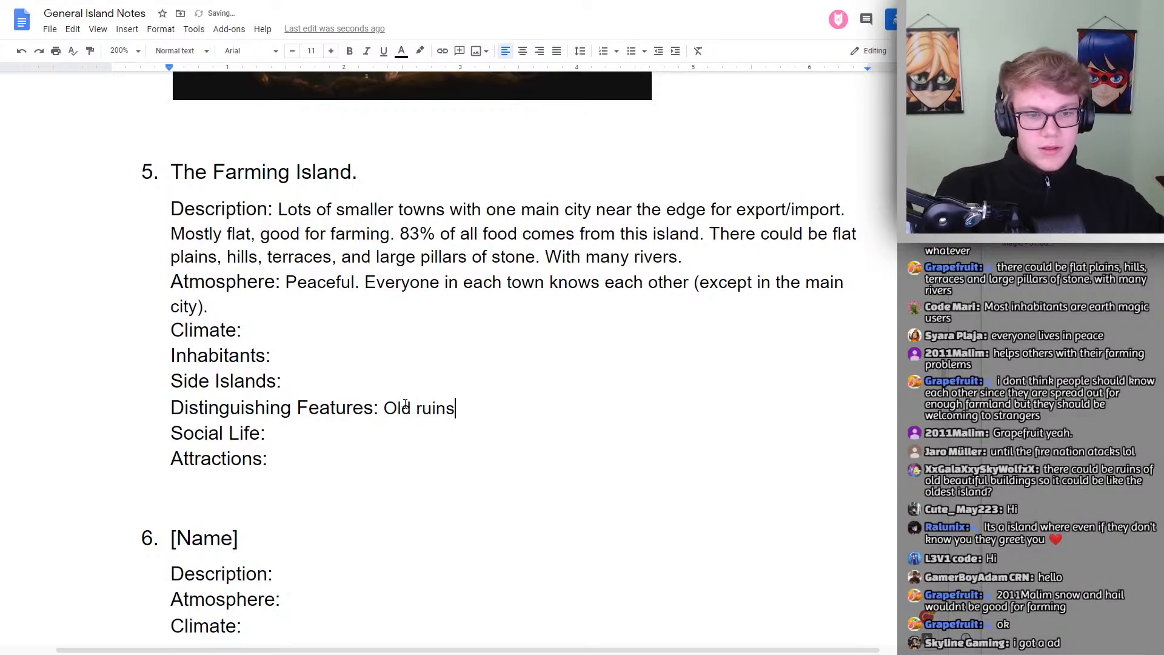
{"action": "type", "text": ". Since "}
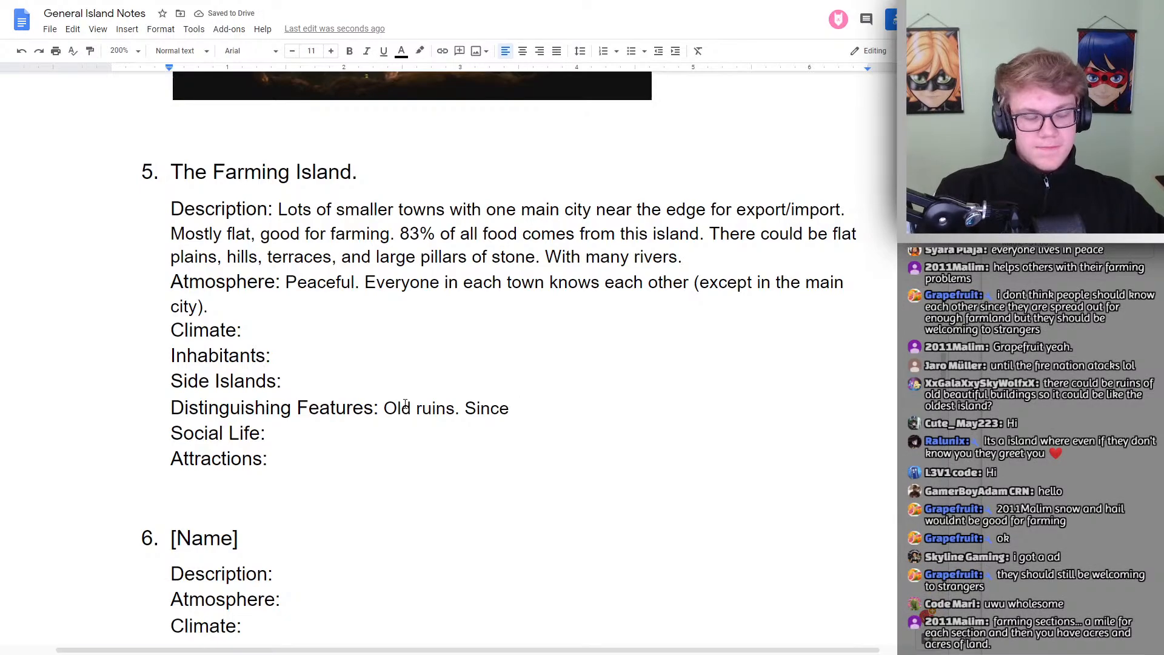
{"action": "type", "text": "this island is"}
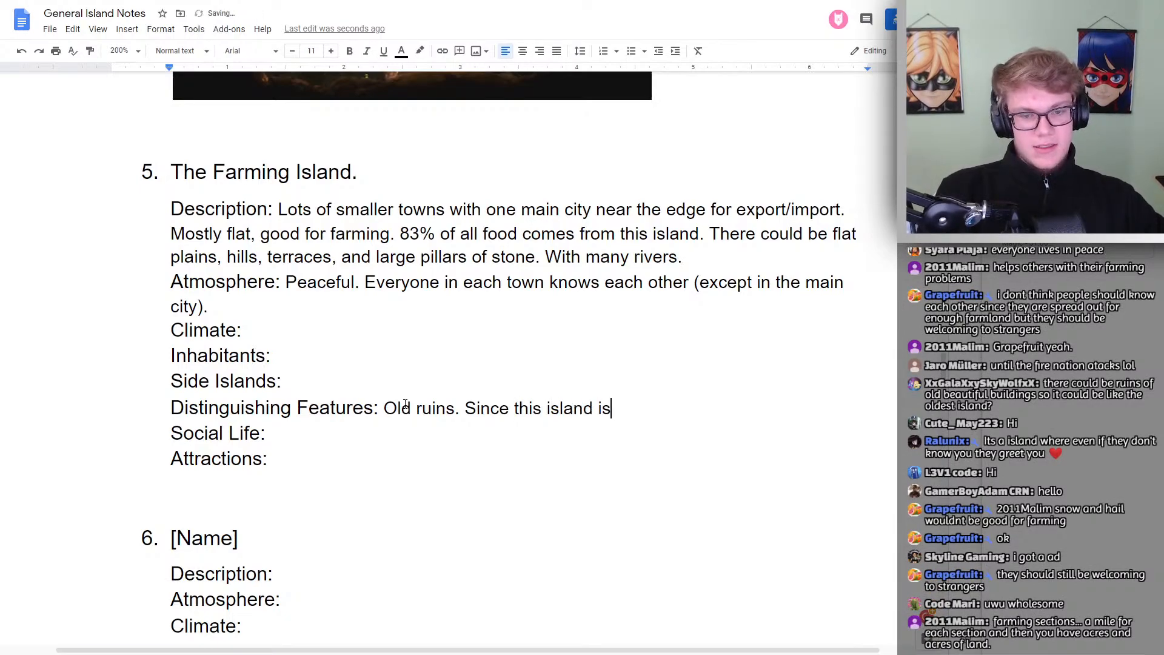
{"action": "type", "text": " mostly fla"}
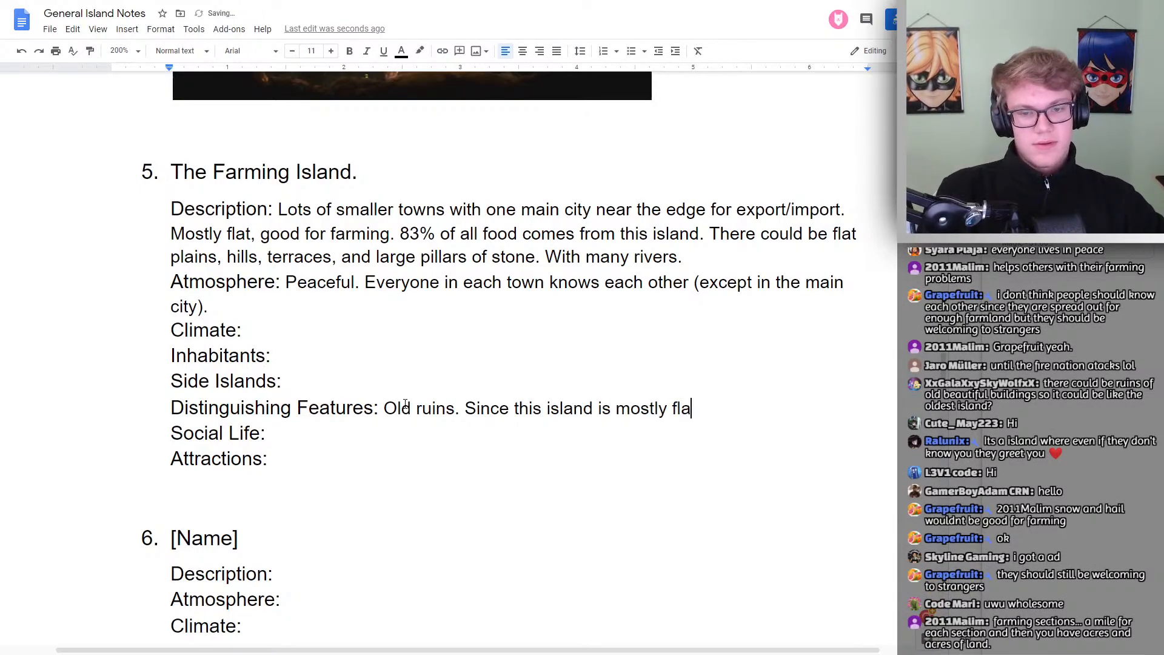
{"action": "key", "text": "BackSpace"}
{"action": "key", "text": "BackSpace"}
{"action": "type", "text": "lat"}
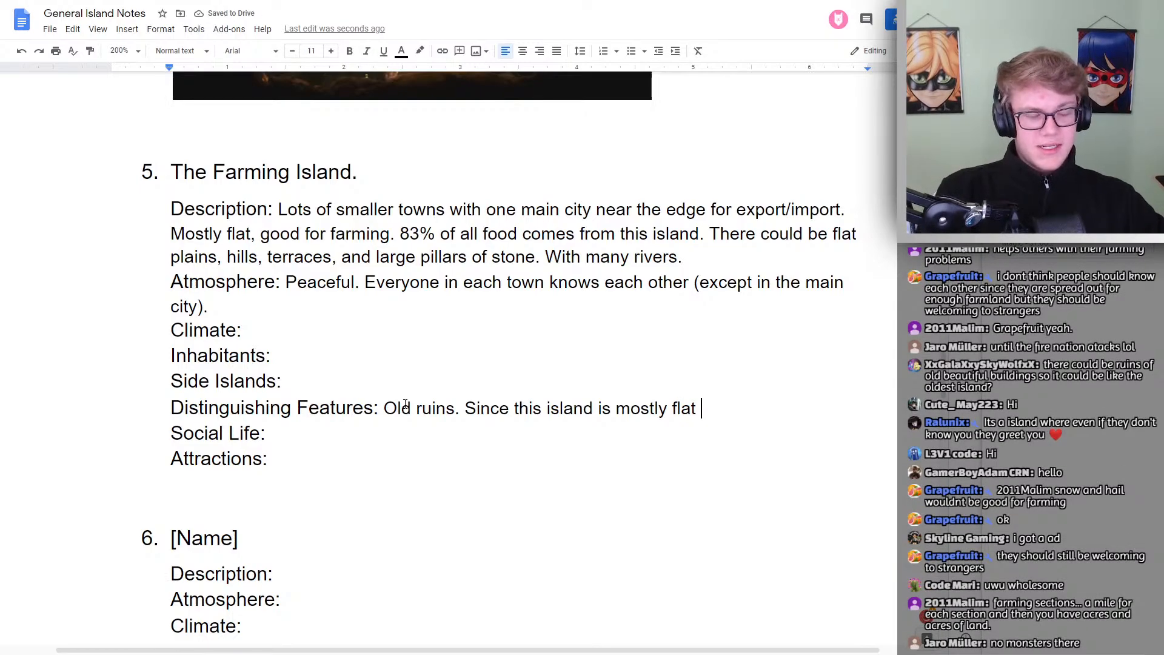
{"action": "key", "text": "BackSpace"}
{"action": "key", "text": "BackSpace"}
{"action": "key", "text": "BackSpace"}
{"action": "key", "text": "BackSpace"}
{"action": "key", "text": "BackSpace"}
{"action": "key", "text": "BackSpace"}
{"action": "key", "text": "BackSpace"}
{"action": "key", "text": "BackSpace"}
{"action": "key", "text": "BackSpace"}
{"action": "key", "text": "BackSpace"}
{"action": "key", "text": "BackSpace"}
{"action": "key", "text": "BackSpace"}
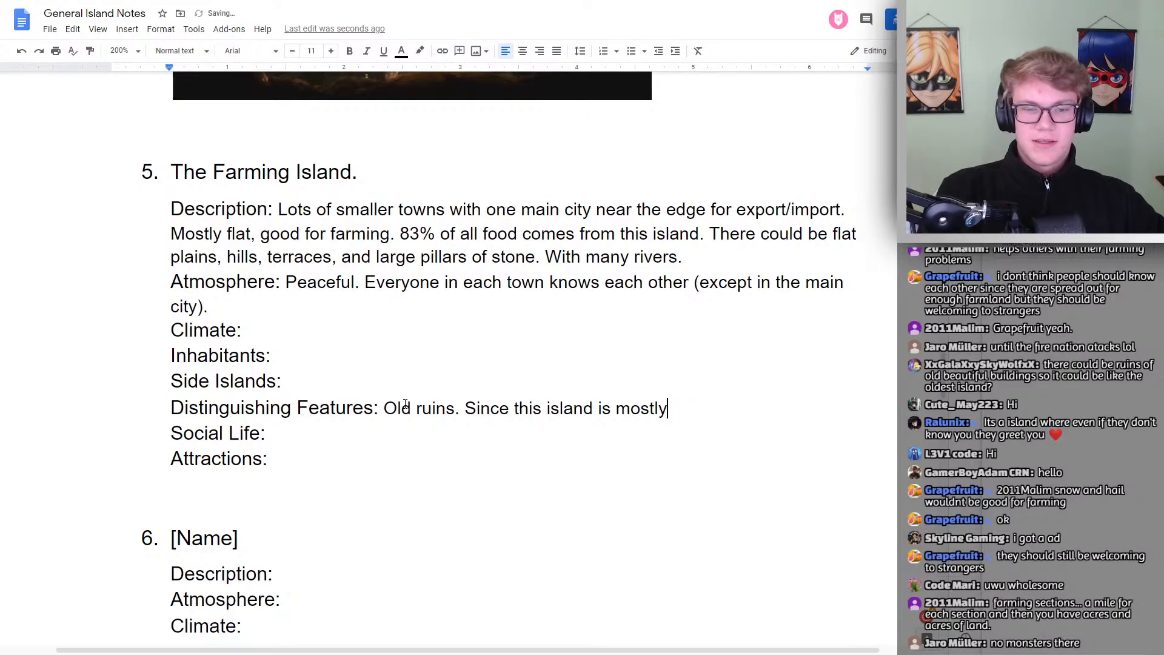
Continue the Distinguishing Features sentence with "easy to work with, some of the oldest towns were build here."
{"action": "type", "text": "easy"}
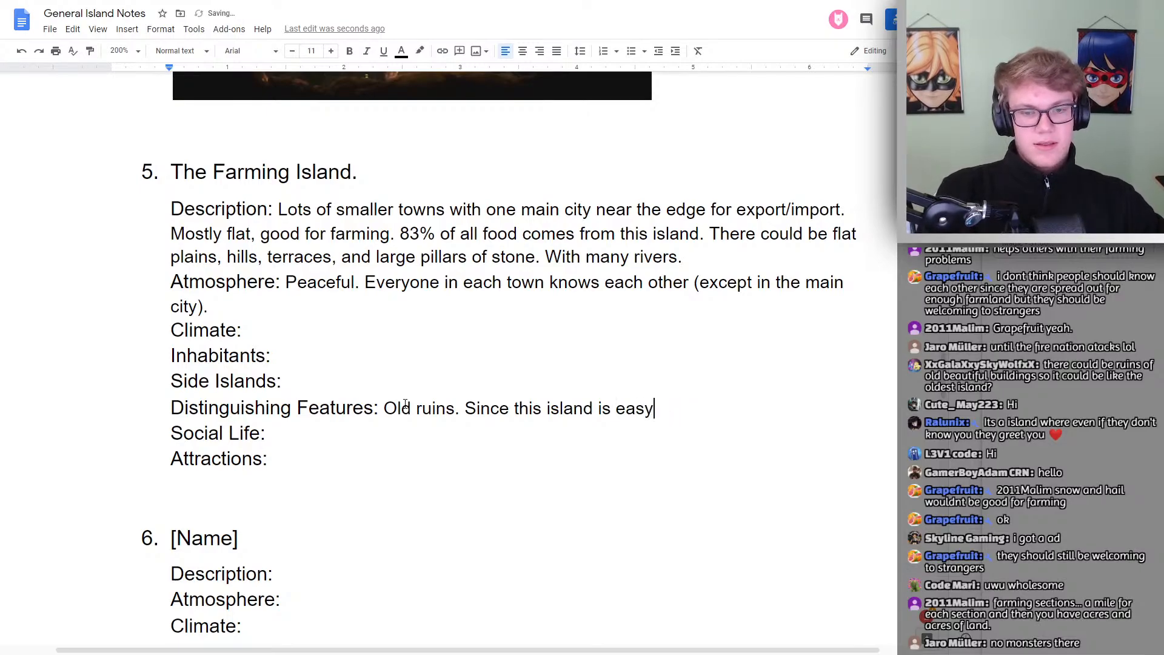
{"action": "type", "text": " to work with, "}
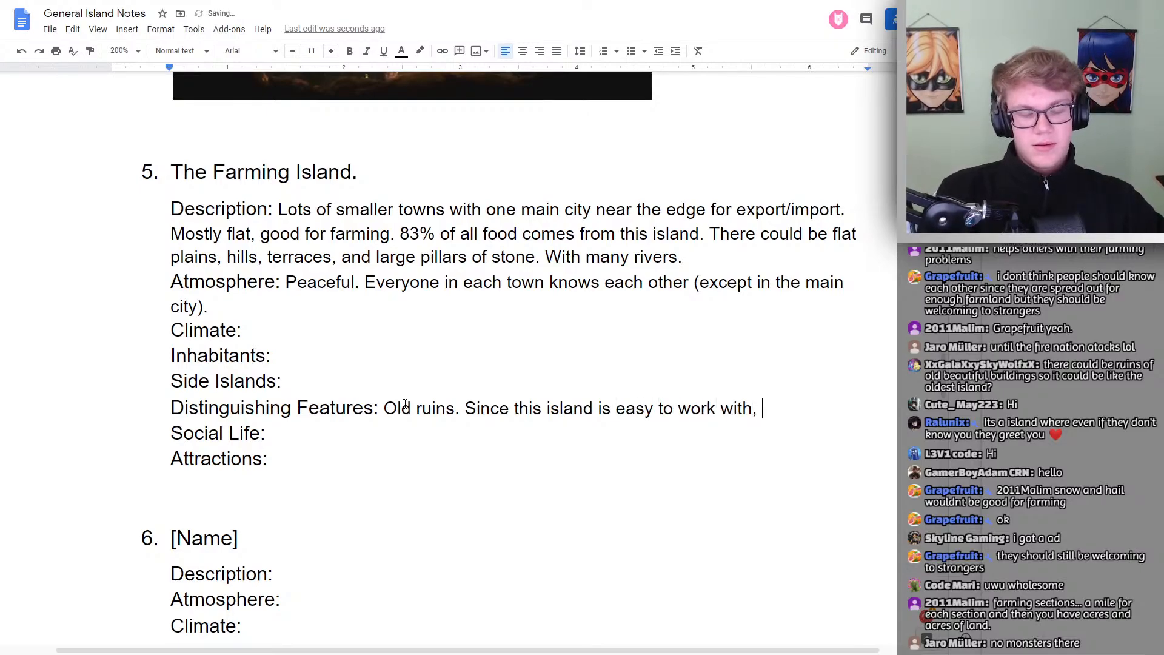
{"action": "type", "text": "so"}
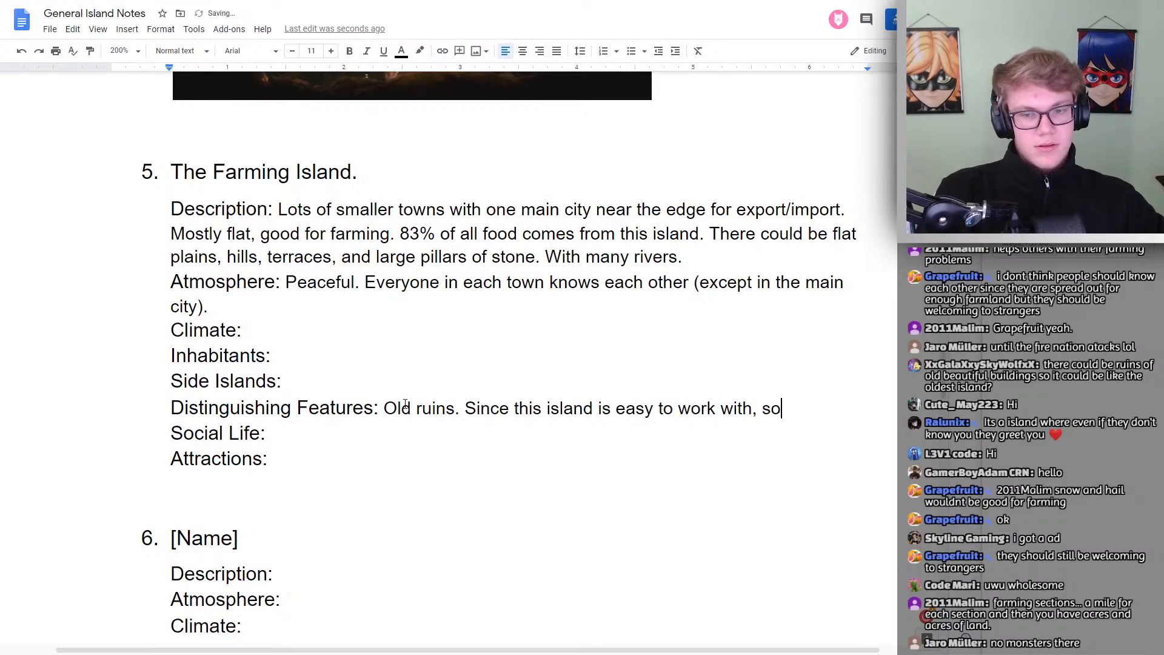
{"action": "type", "text": "me of the olde"}
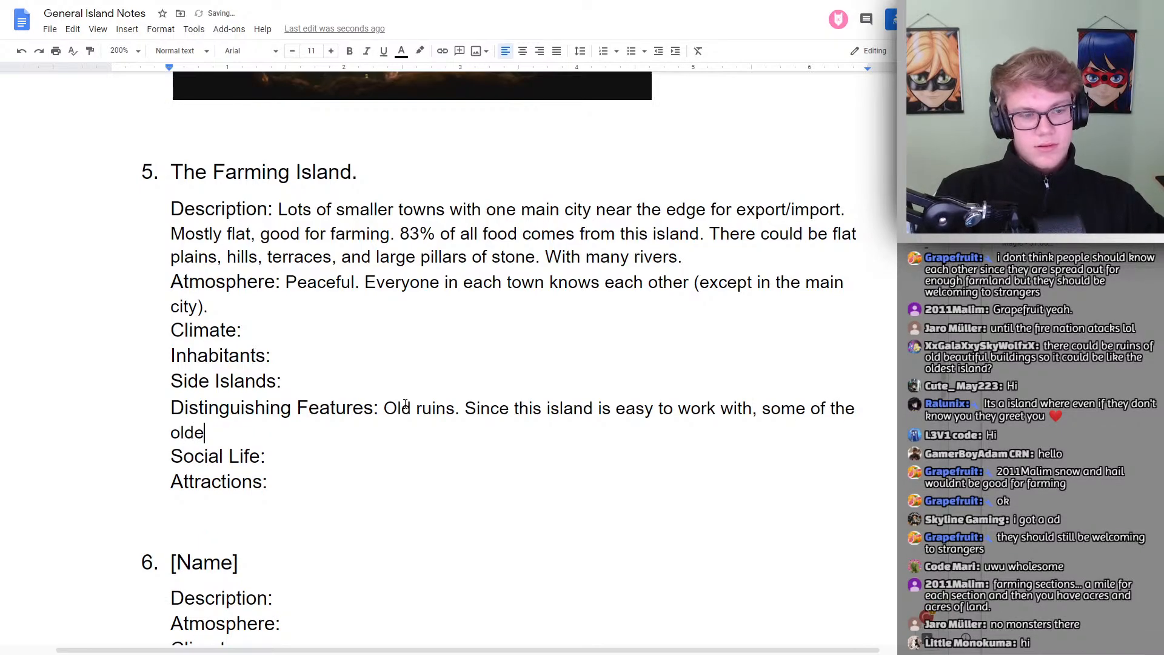
{"action": "type", "text": "st towns "}
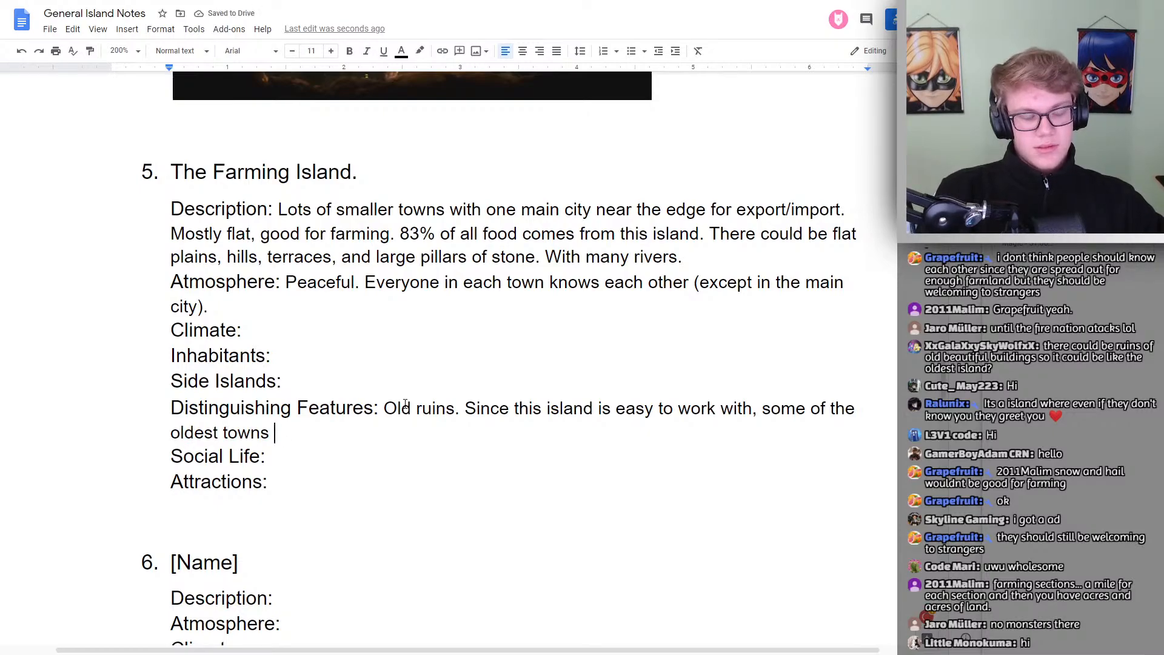
{"action": "type", "text": "were build here."}
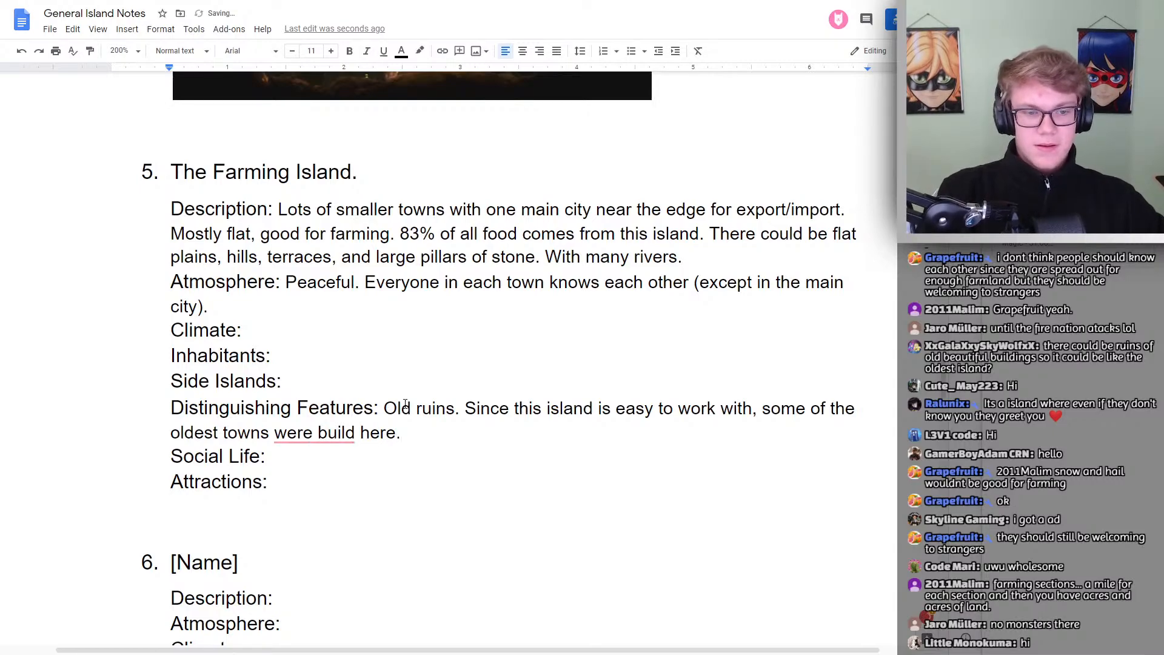
Correct "build" to "built" in the Farming Island's Distinguishing Features
{"action": "left_click", "coordinate": [314, 433]}
{"action": "left_click", "coordinate": [300, 471]}
{"action": "left_click", "coordinate": [411, 438]}
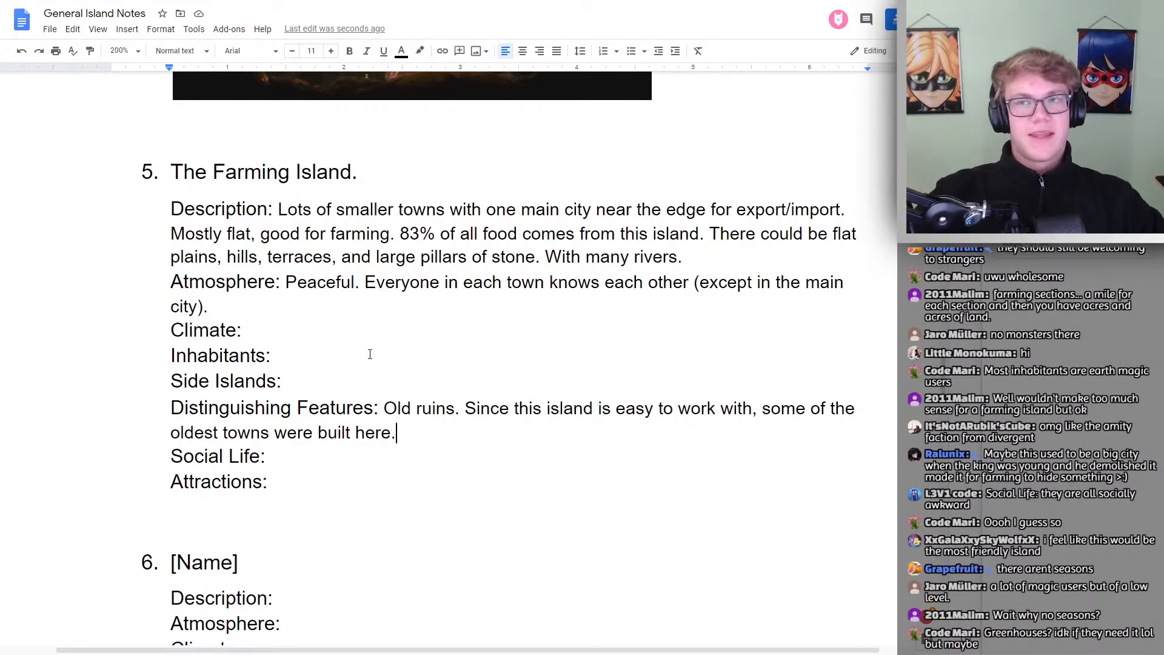
Fill in the Farming Island's Climate with "Sunny and periodically rainy. Perfect for farming."
{"action": "left_click", "coordinate": [282, 329]}
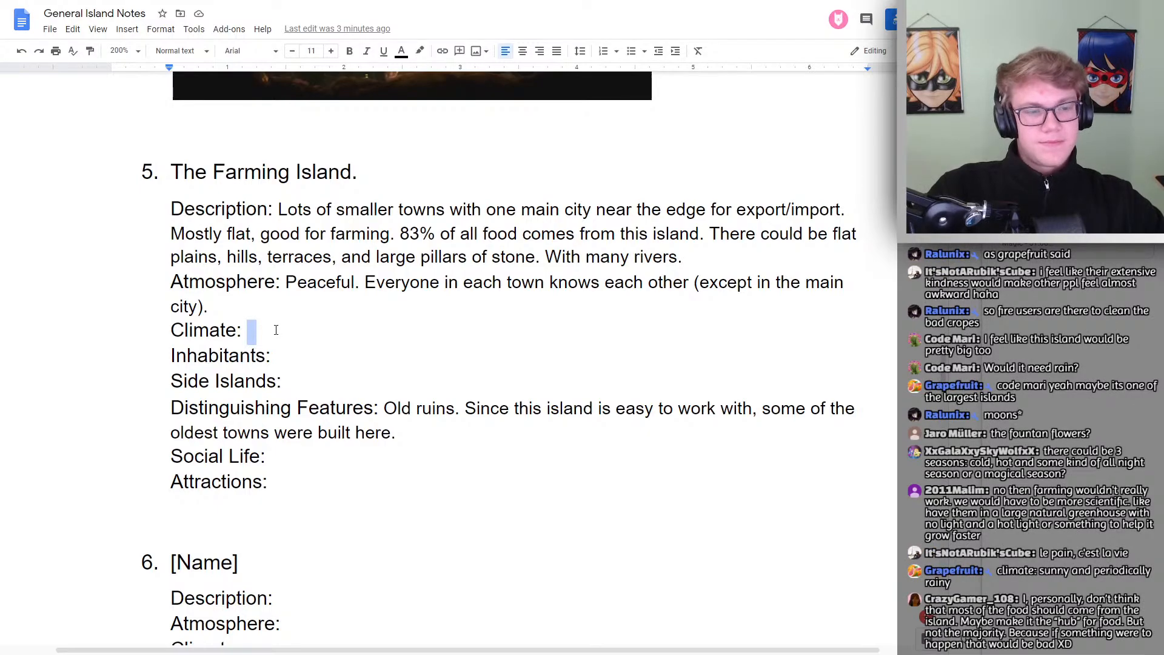
{"action": "type", "text": "sunny and periodically rainy"}
{"action": "type", "text": "S"}
{"action": "left_click_drag", "start_coordinate": [470, 333], "coordinate": [484, 336]}
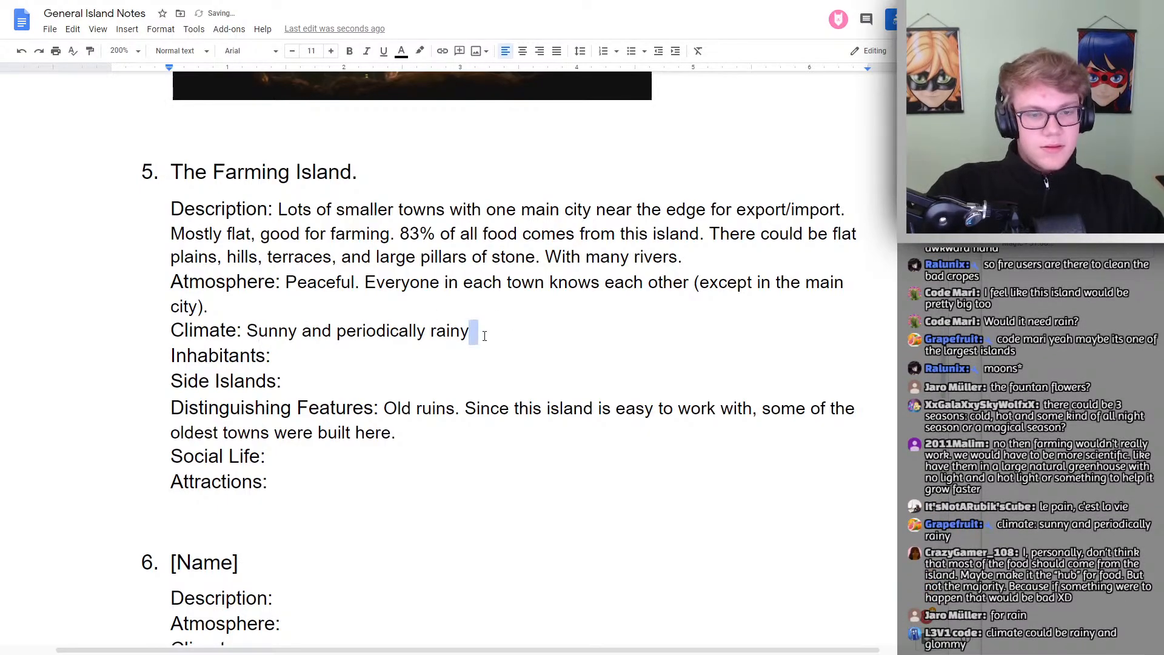
{"action": "type", "text": ". Peref"}
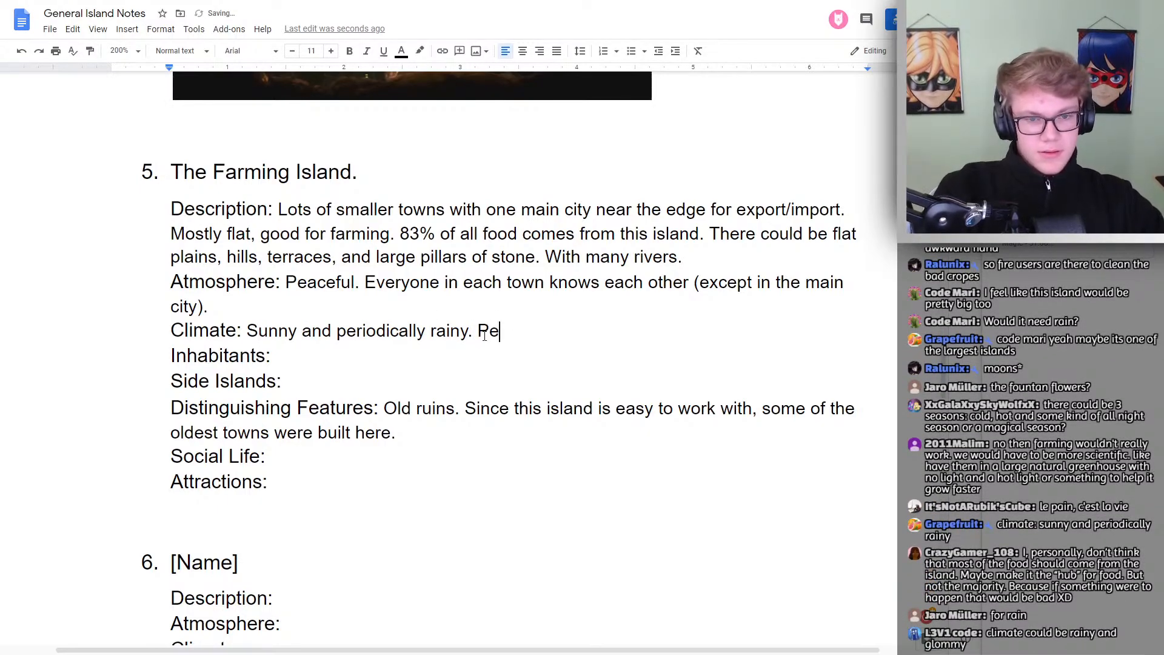
{"action": "key", "text": "BackSpace"}
{"action": "key", "text": "BackSpace"}
{"action": "key", "text": "BackSpace"}
{"action": "type", "text": "r"}
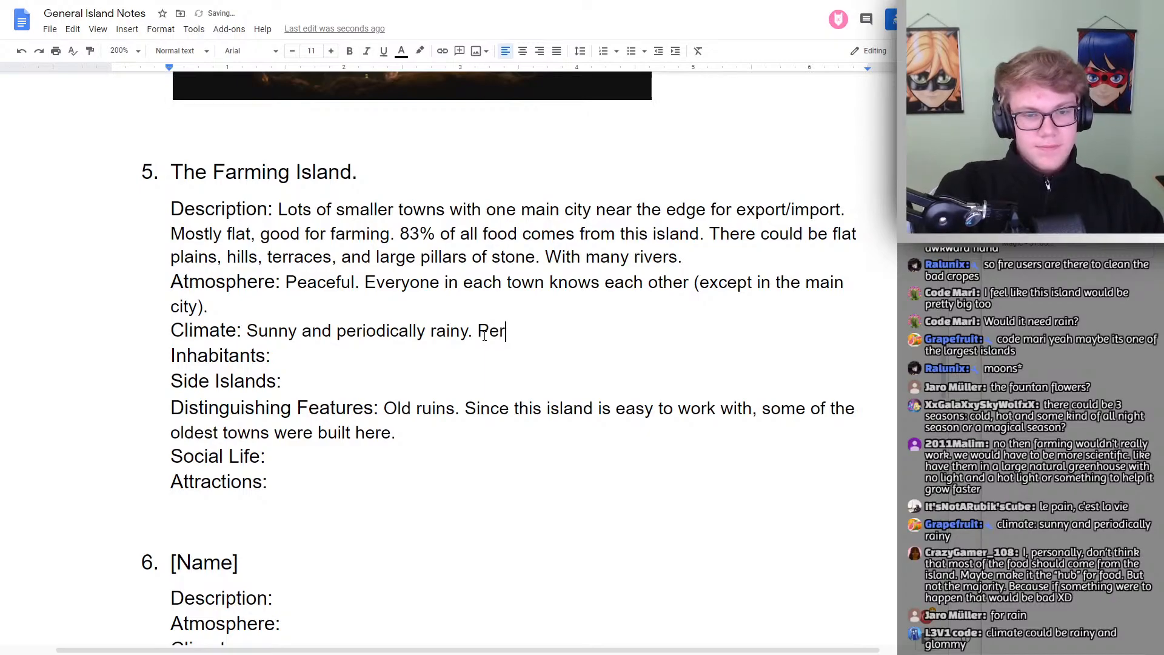
{"action": "type", "text": "fect for farming."}
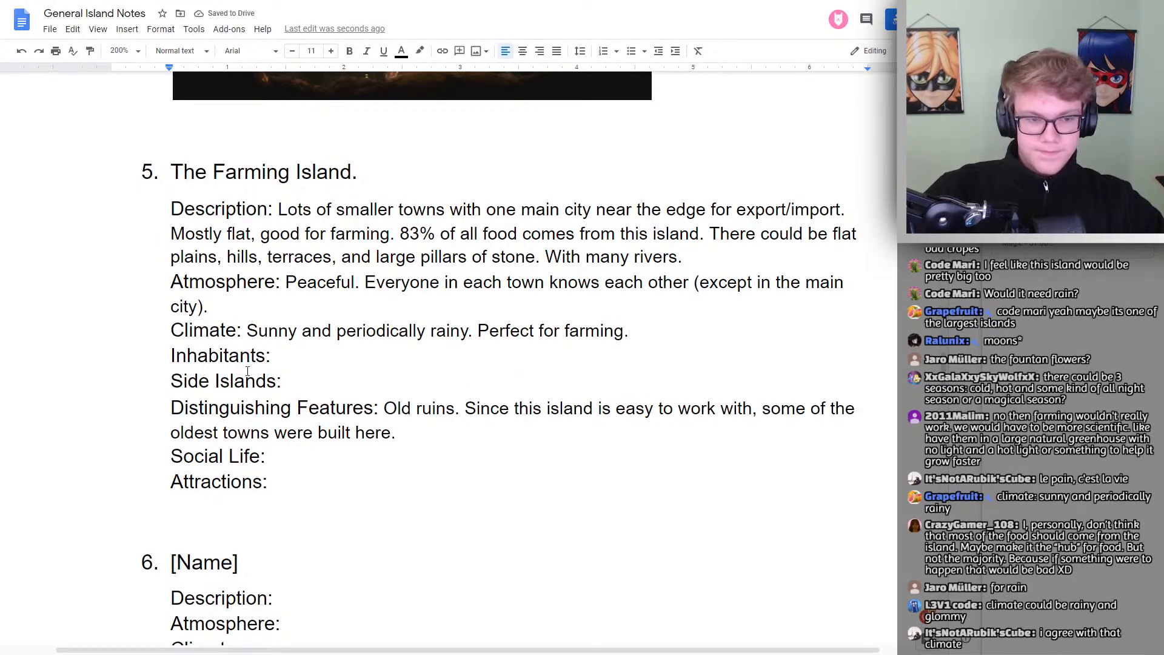
Fill in the Farming Island's Inhabitants with "Most people grow up to be farmers."
{"action": "double_click", "coordinate": [310, 352]}
{"action": "left_click", "coordinate": [289, 362]}
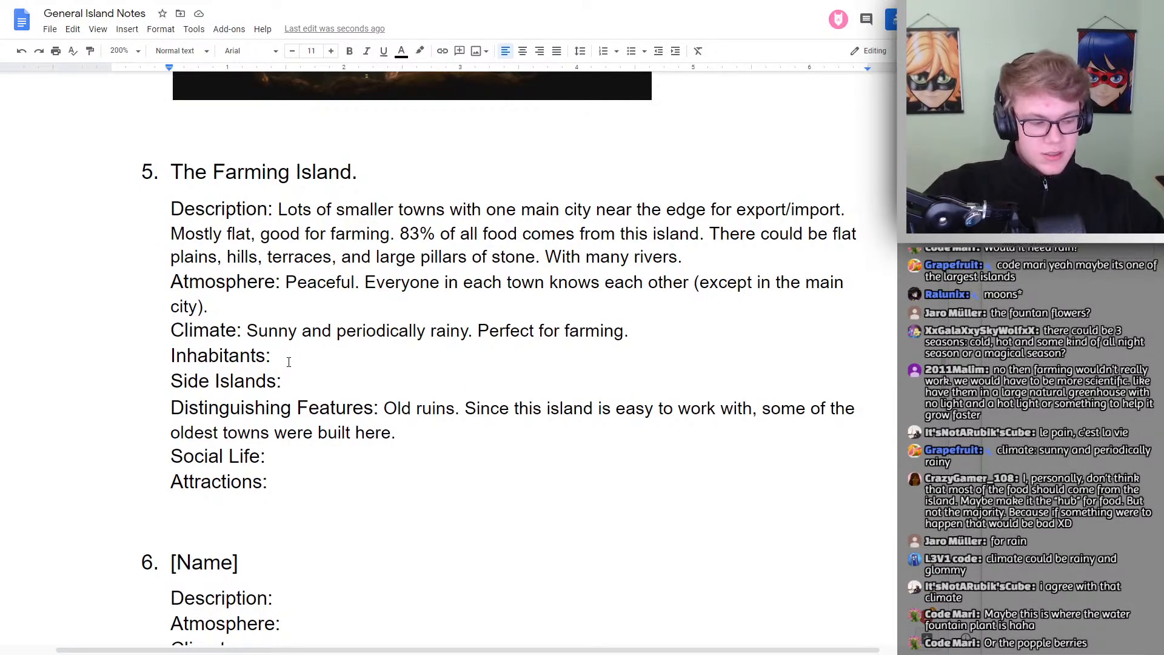
{"action": "type", "text": "Most "}
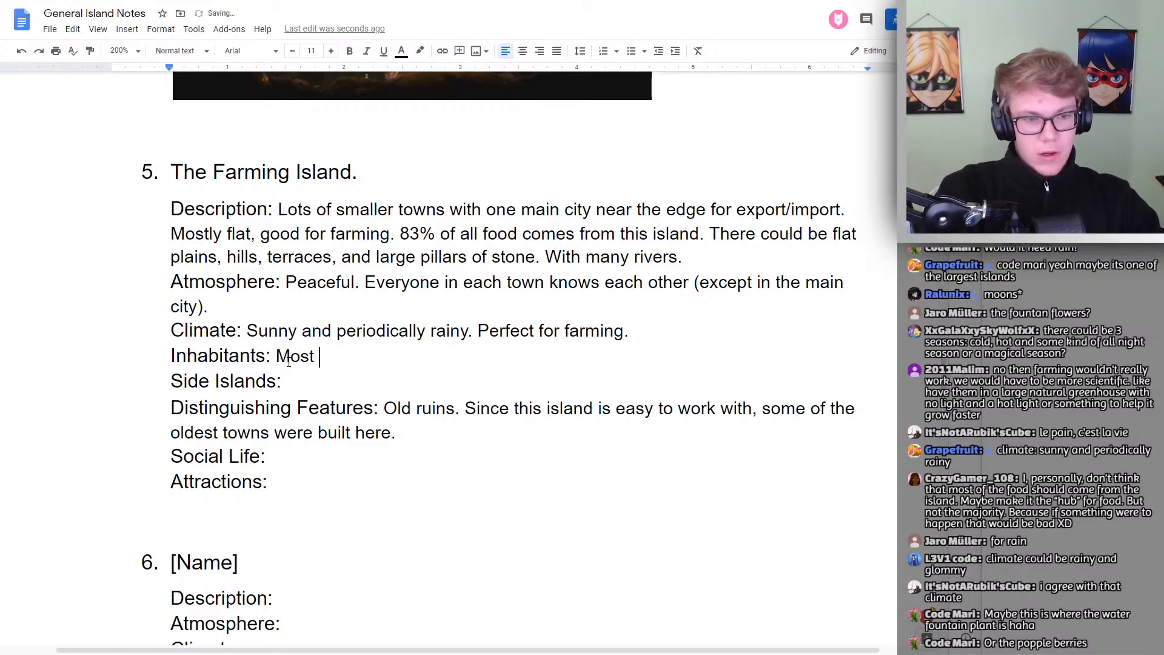
{"action": "type", "text": "people grow"}
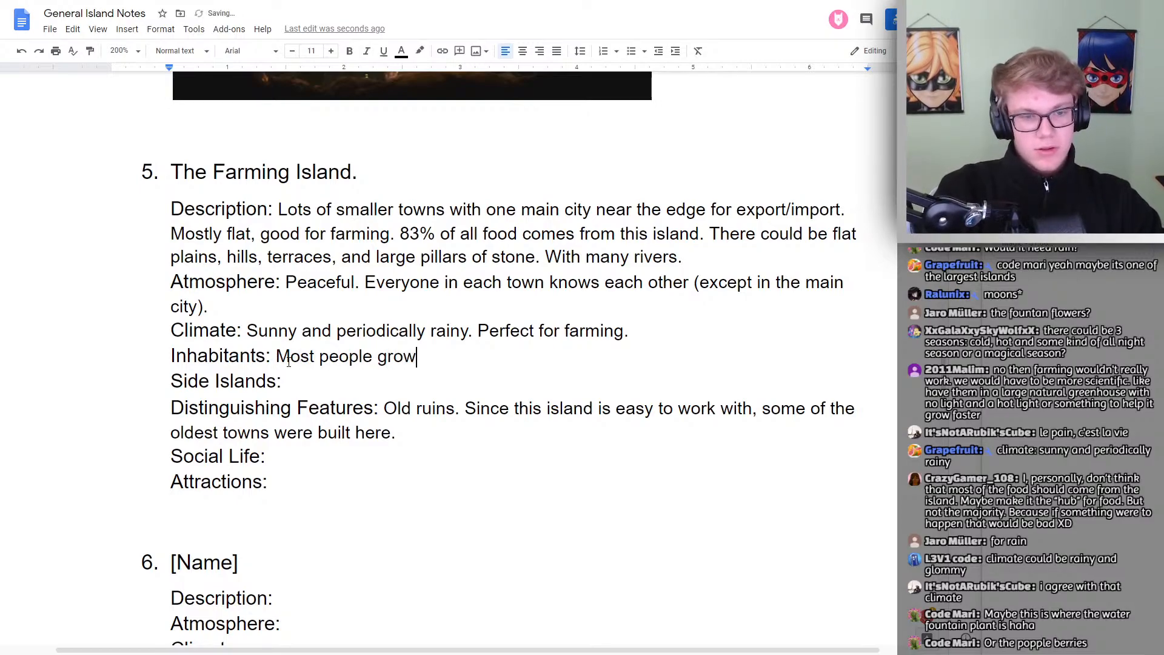
{"action": "type", "text": " up to be farmers."}
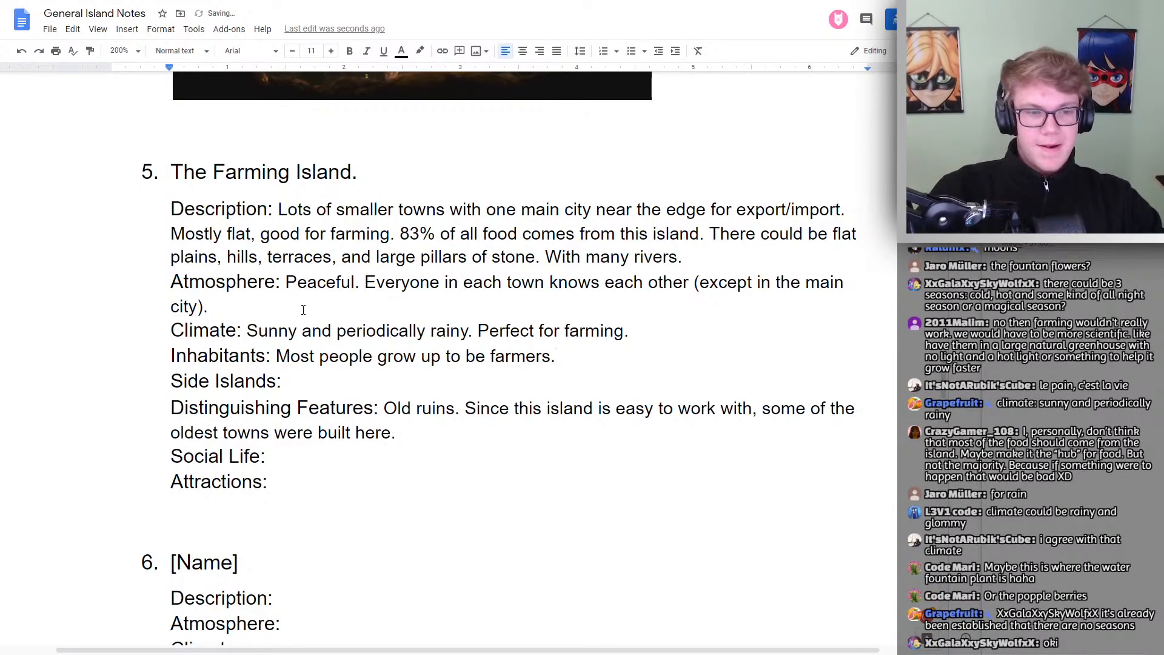
Fill in the Farming Island's Side Islands with "Farms for plants that ruin others."
{"action": "scroll", "coordinate": [303, 310], "scroll_direction": "down", "scroll_amount": 1}
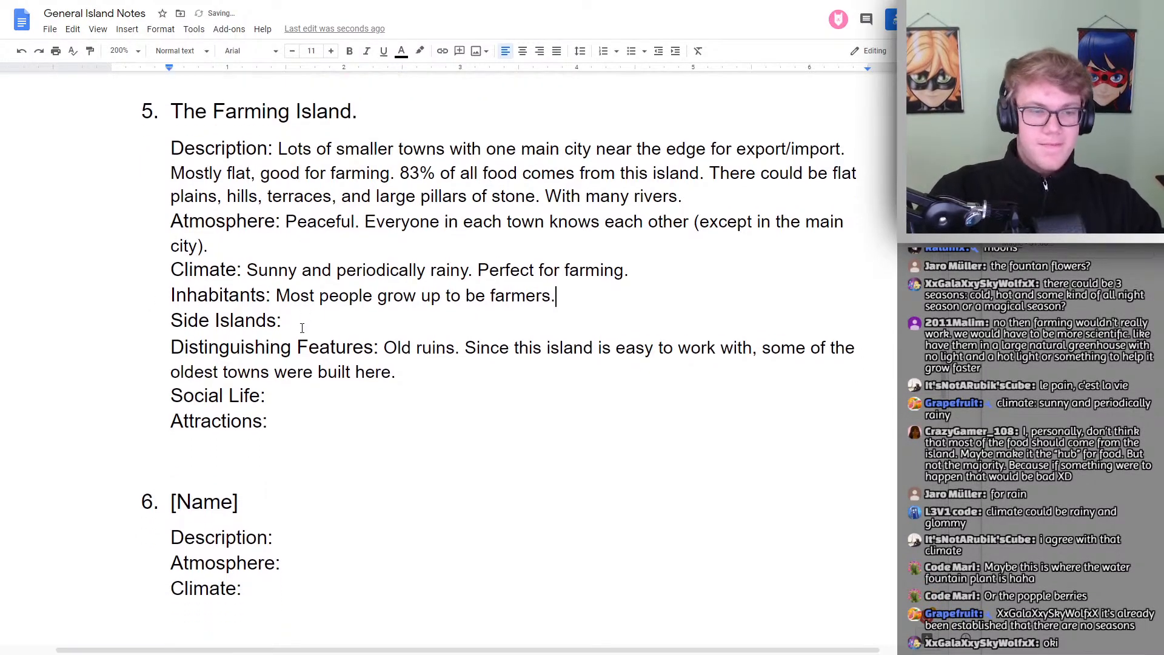
{"action": "double_click", "coordinate": [341, 318]}
{"action": "left_click", "coordinate": [342, 318]}
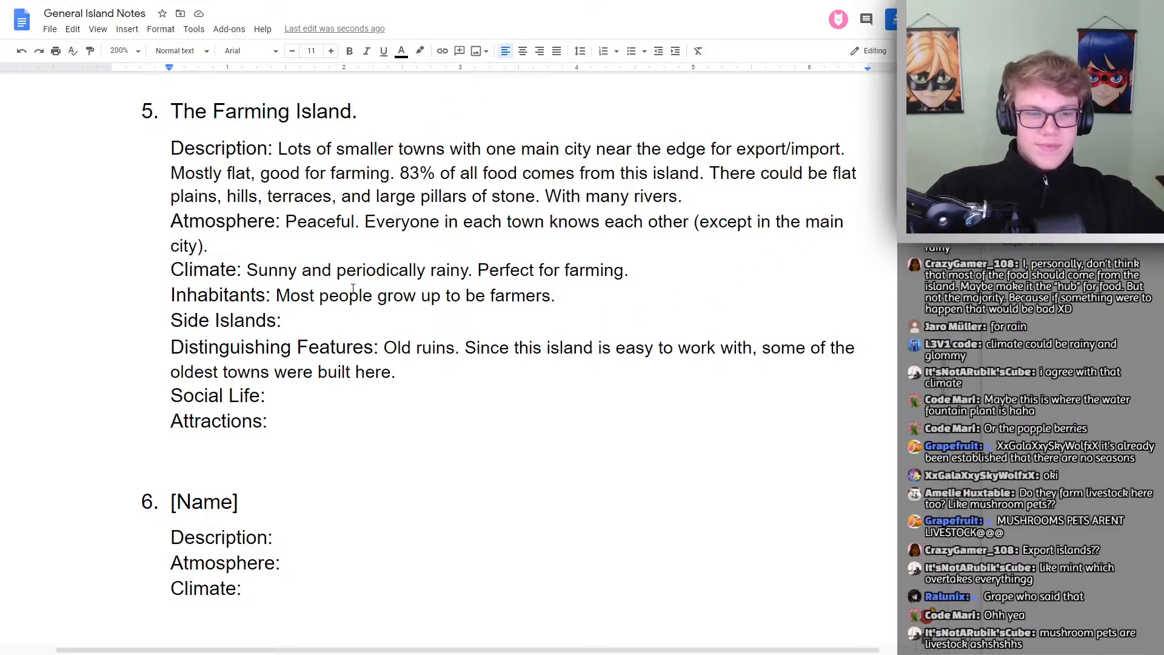
{"action": "left_click", "coordinate": [343, 318]}
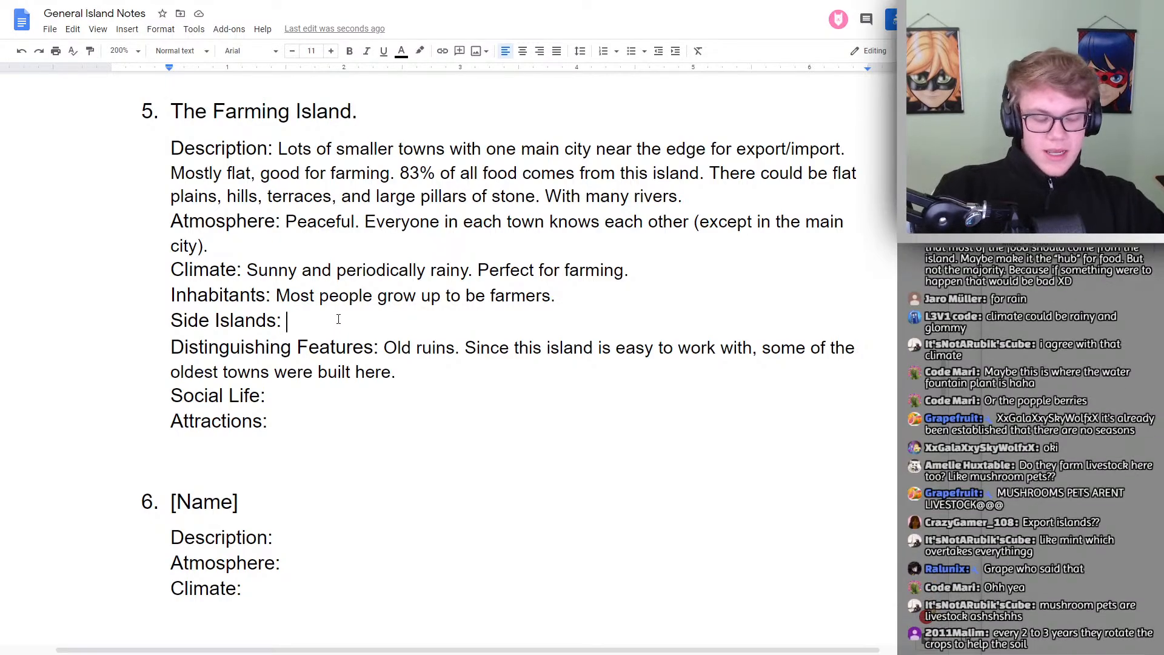
{"action": "type", "text": "Farms for p"}
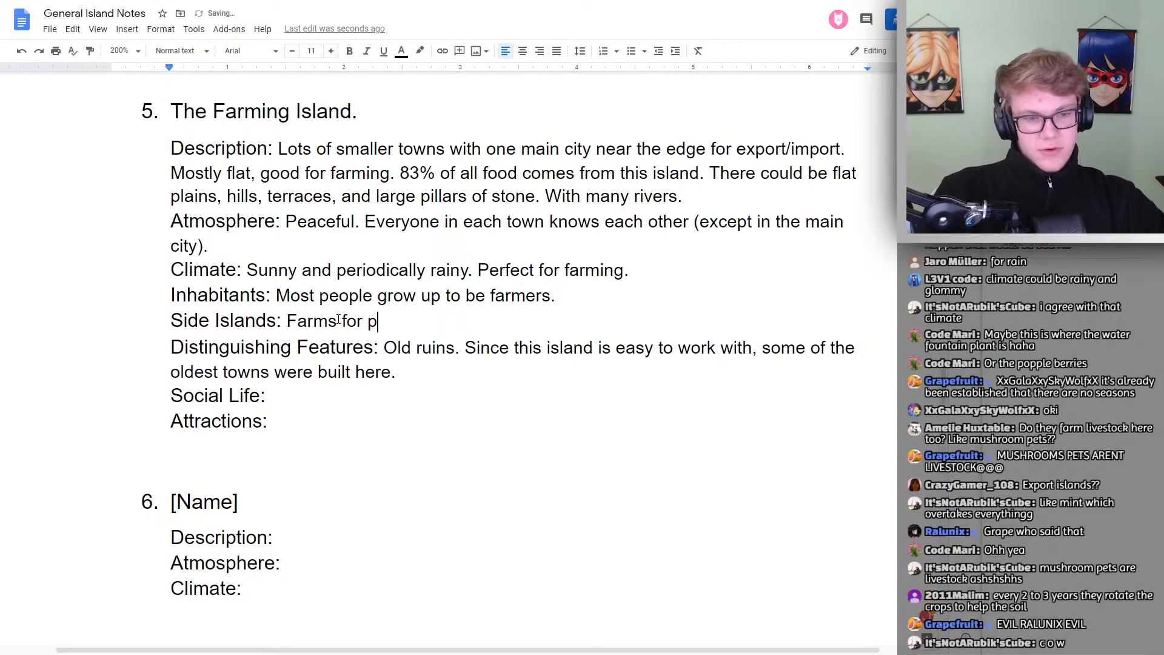
{"action": "type", "text": "lants that ru"}
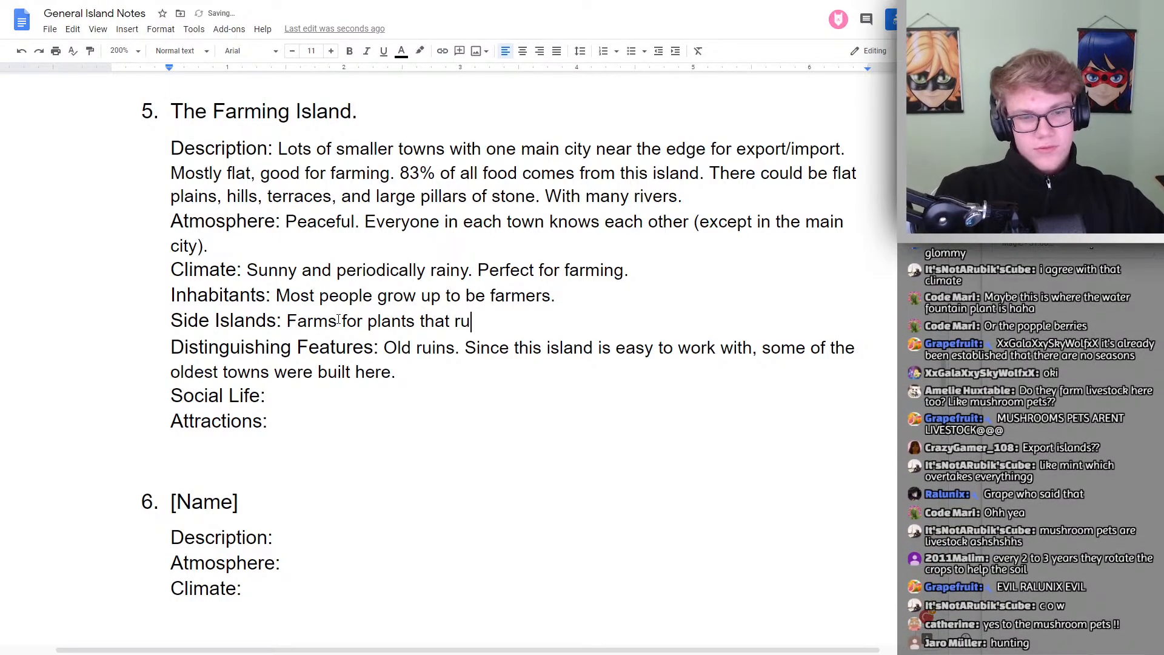
{"action": "type", "text": "in others."}
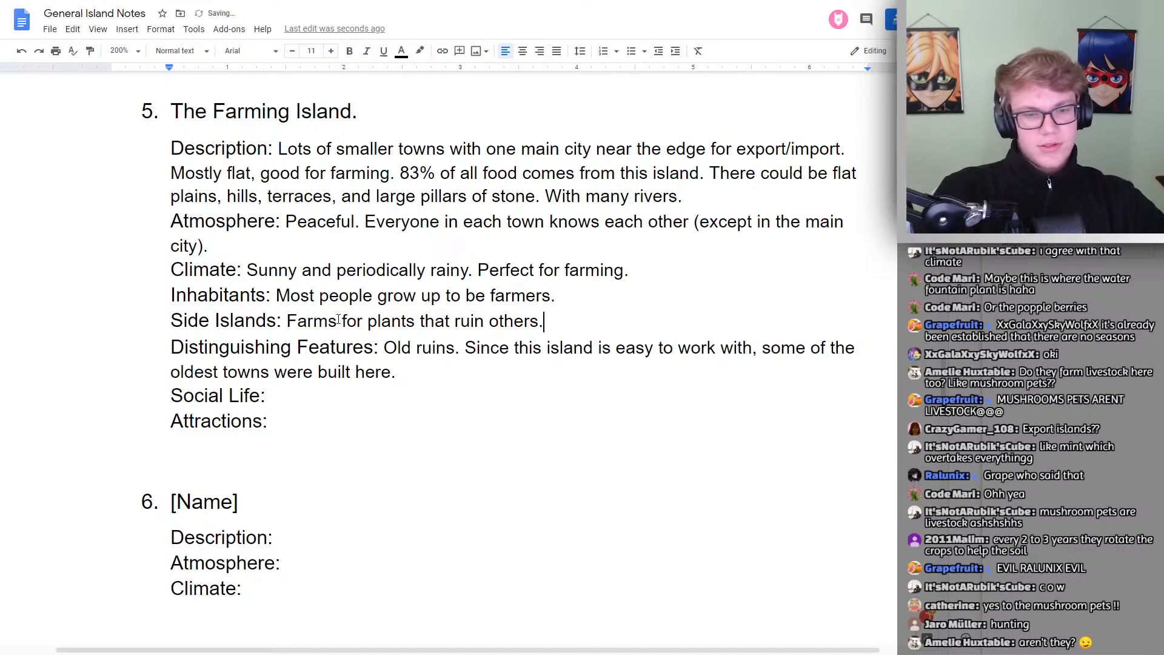
Fill in the Farming Island's Social Life with "Lots of partying at night. Early mornings and early nights."
{"action": "scroll", "coordinate": [297, 315], "scroll_direction": "down", "scroll_amount": 2}
{"action": "left_click", "coordinate": [305, 277]}
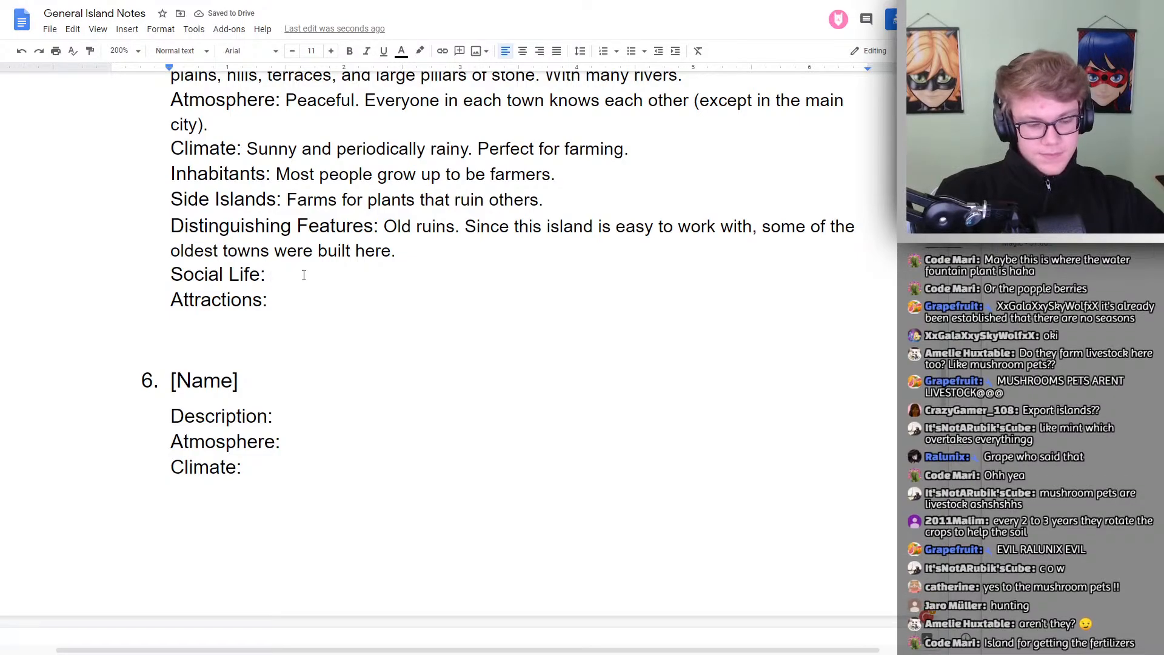
{"action": "type", "text": "Lots of pa"}
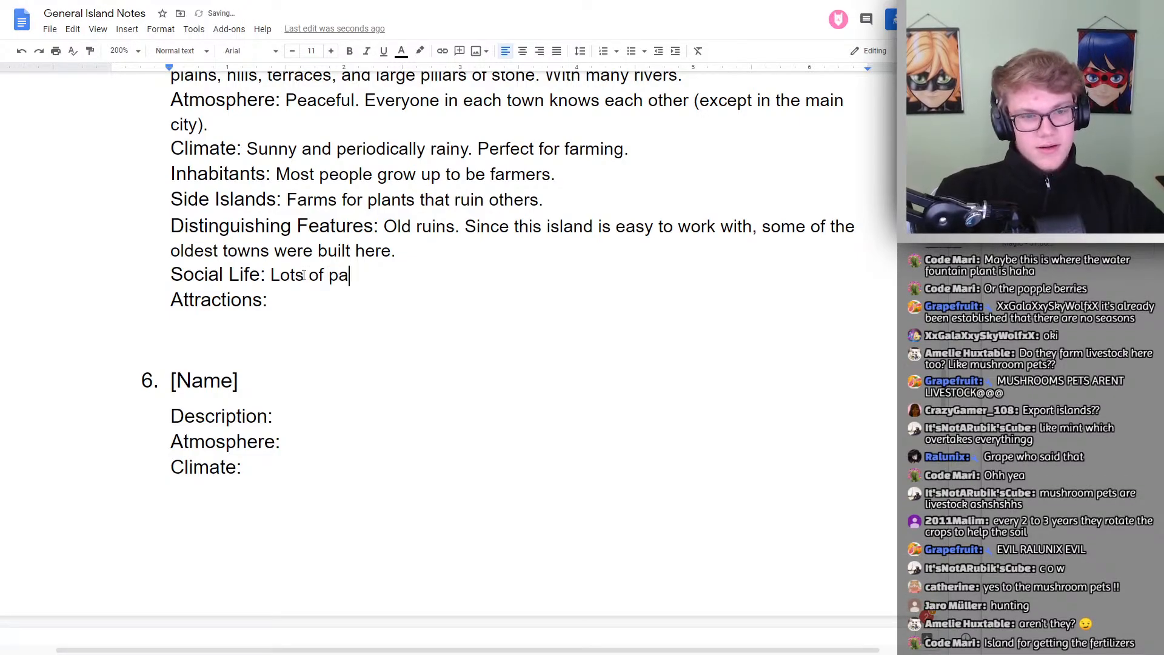
{"action": "type", "text": "rtying at night"}
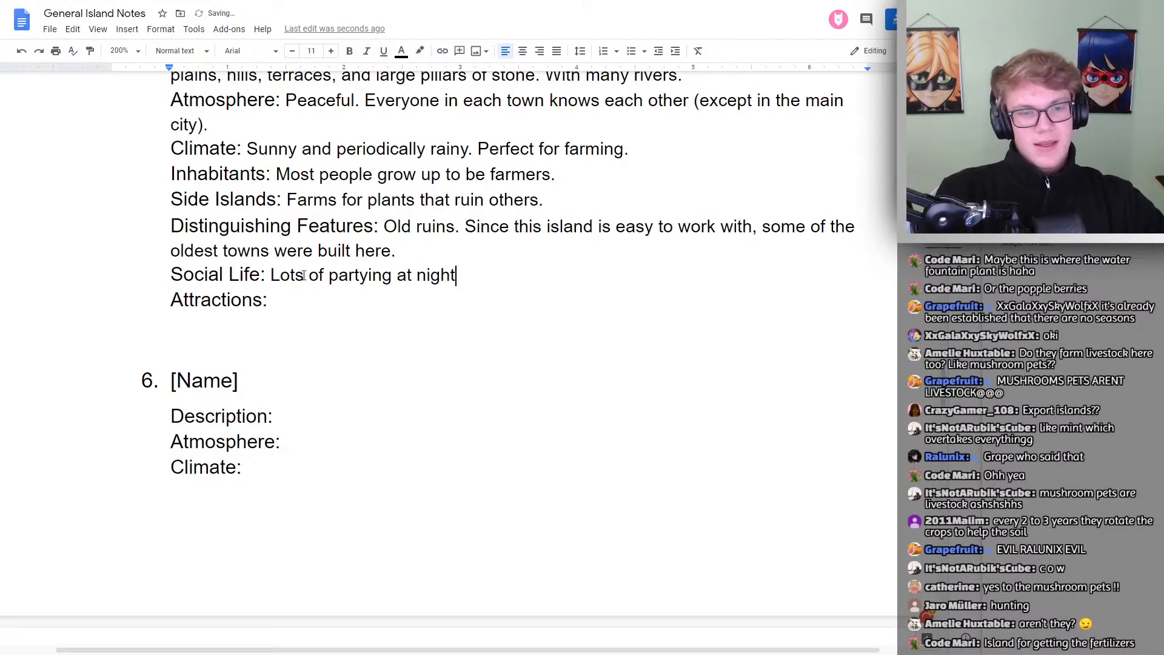
{"action": "type", "text": ". Early mor"}
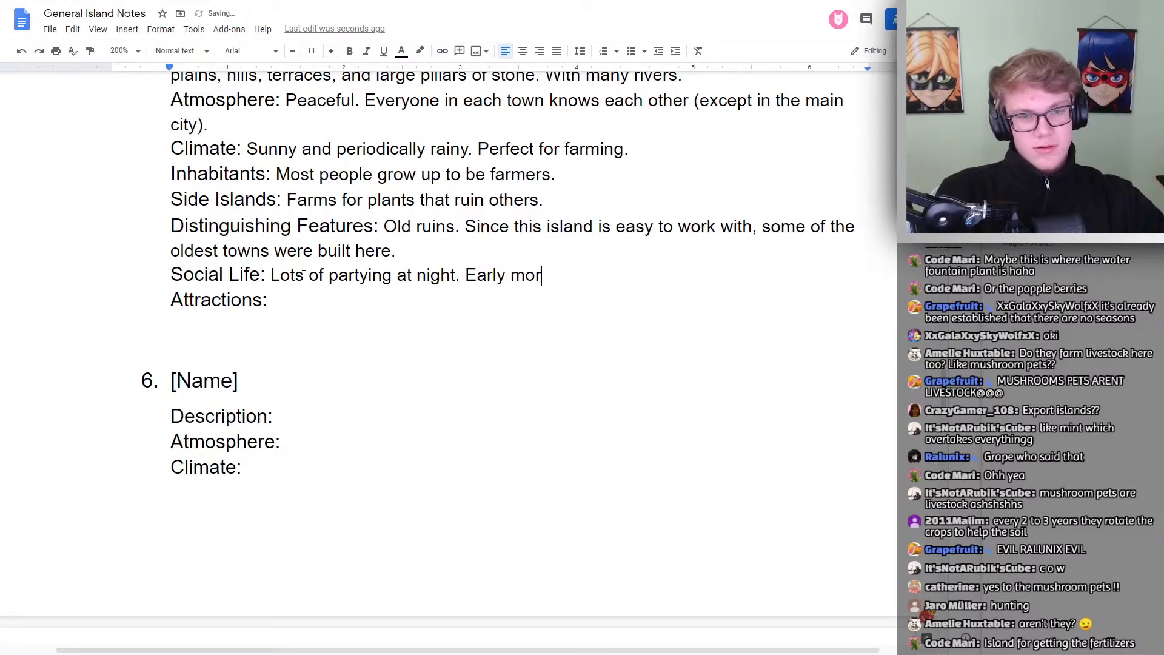
{"action": "type", "text": "nings "}
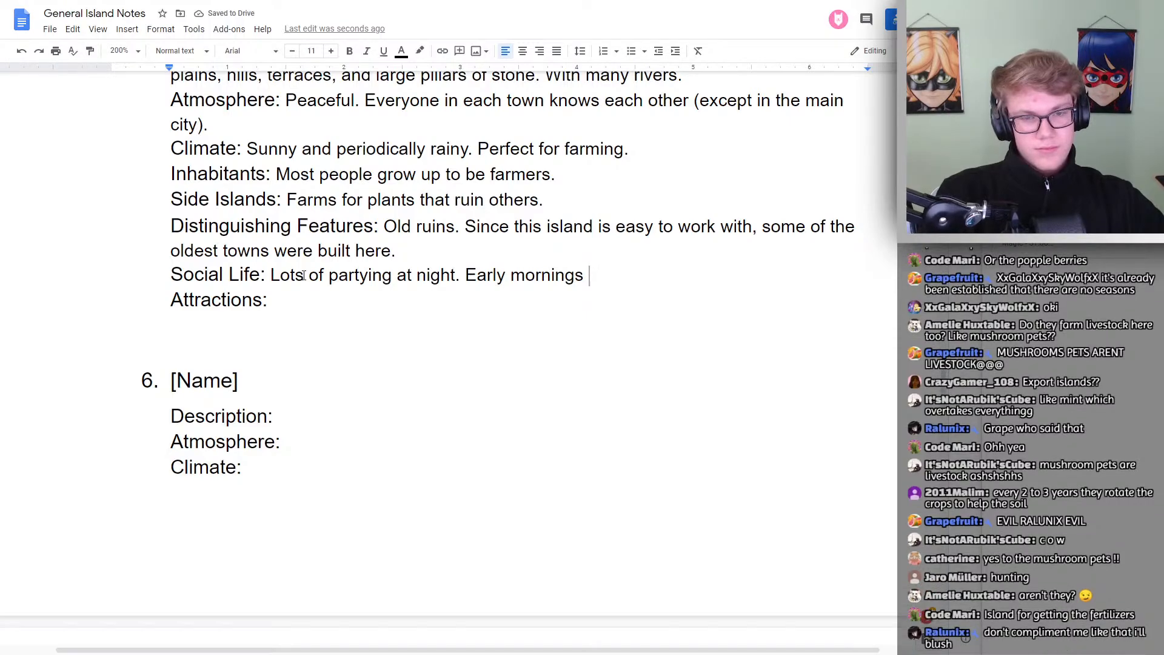
{"action": "type", "text": "and"}
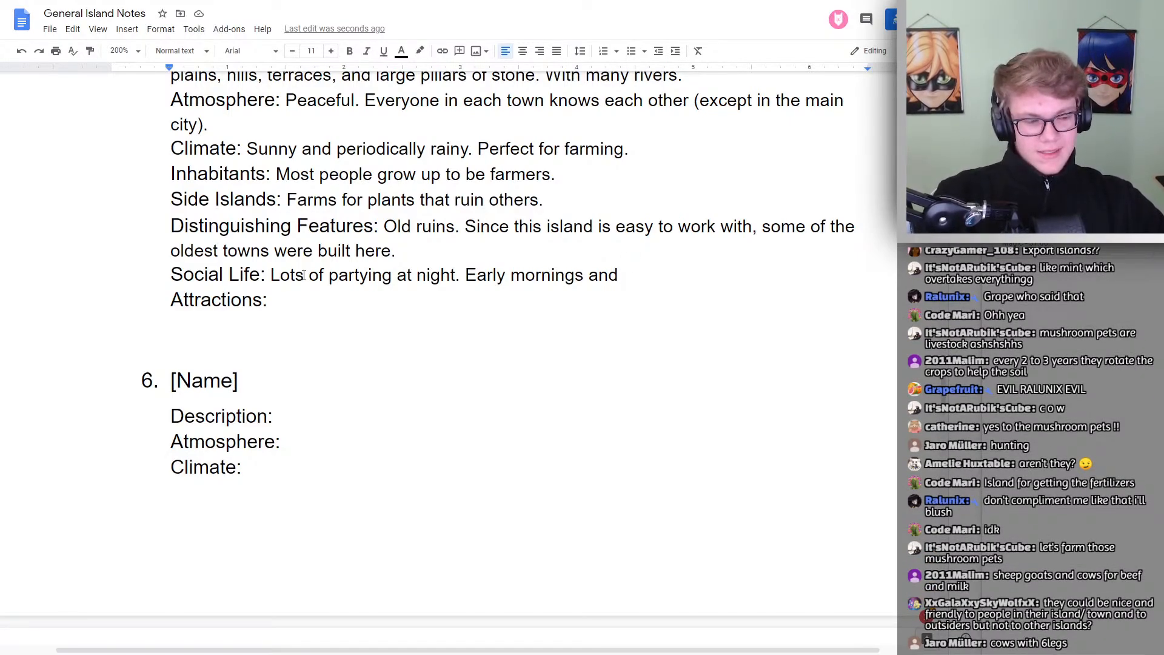
{"action": "type", "text": "ear"}
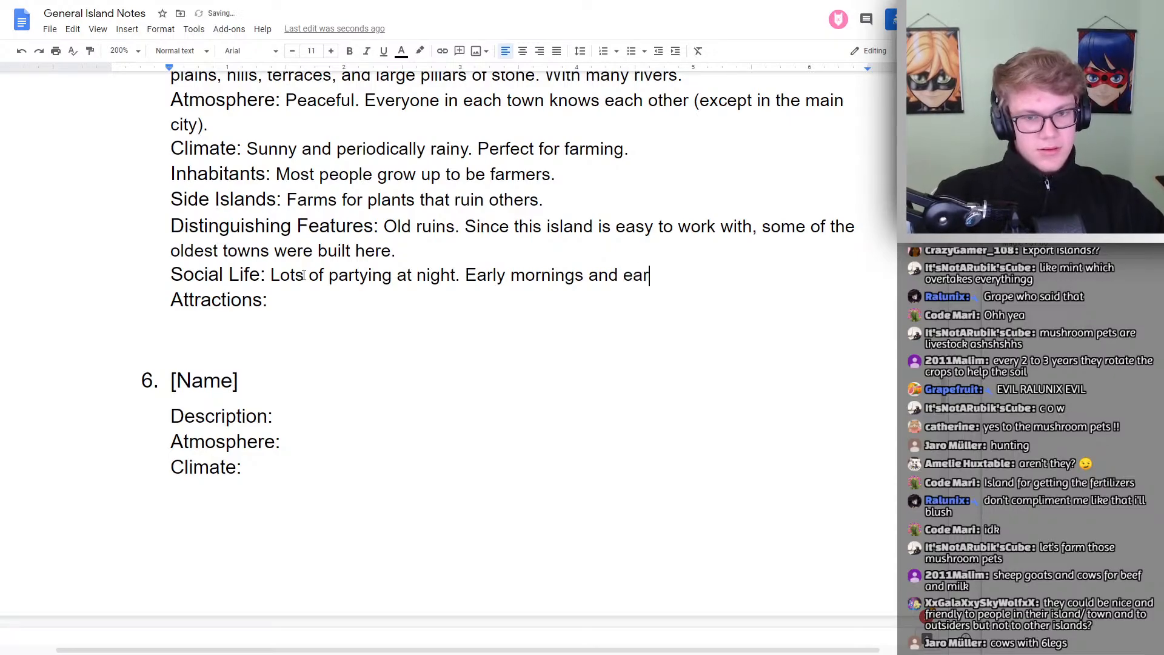
{"action": "type", "text": "ly nights."}
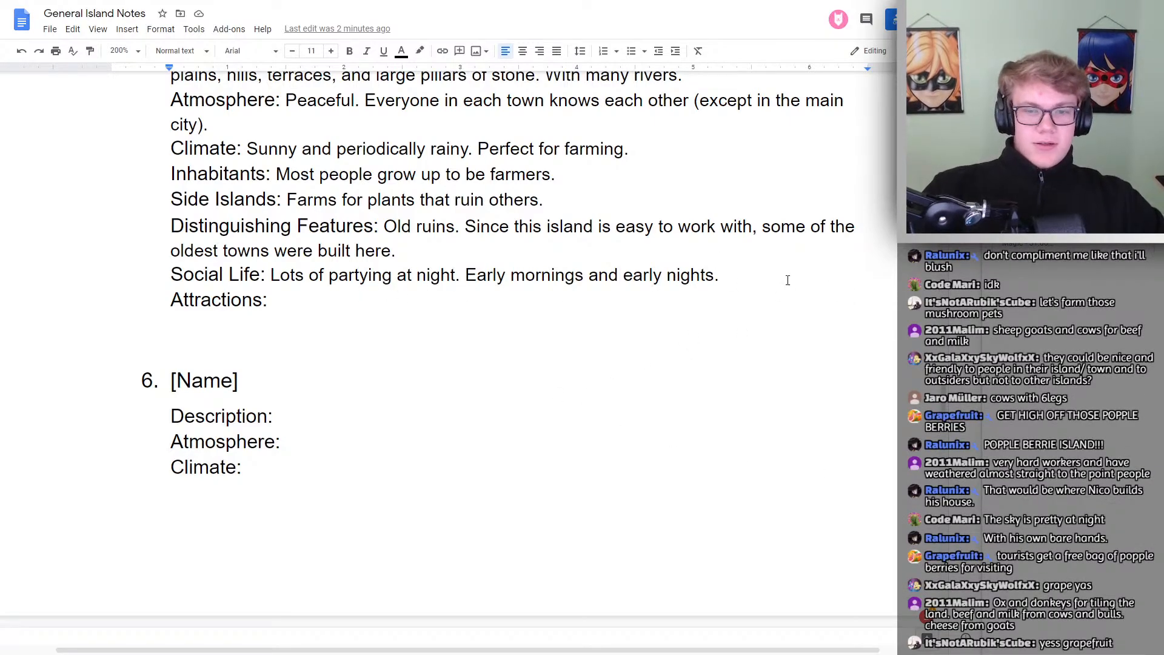
Add the sentence "Repetitive days." to the end of the Farming Island's Social Life
{"action": "type", "text": "Repeti"}
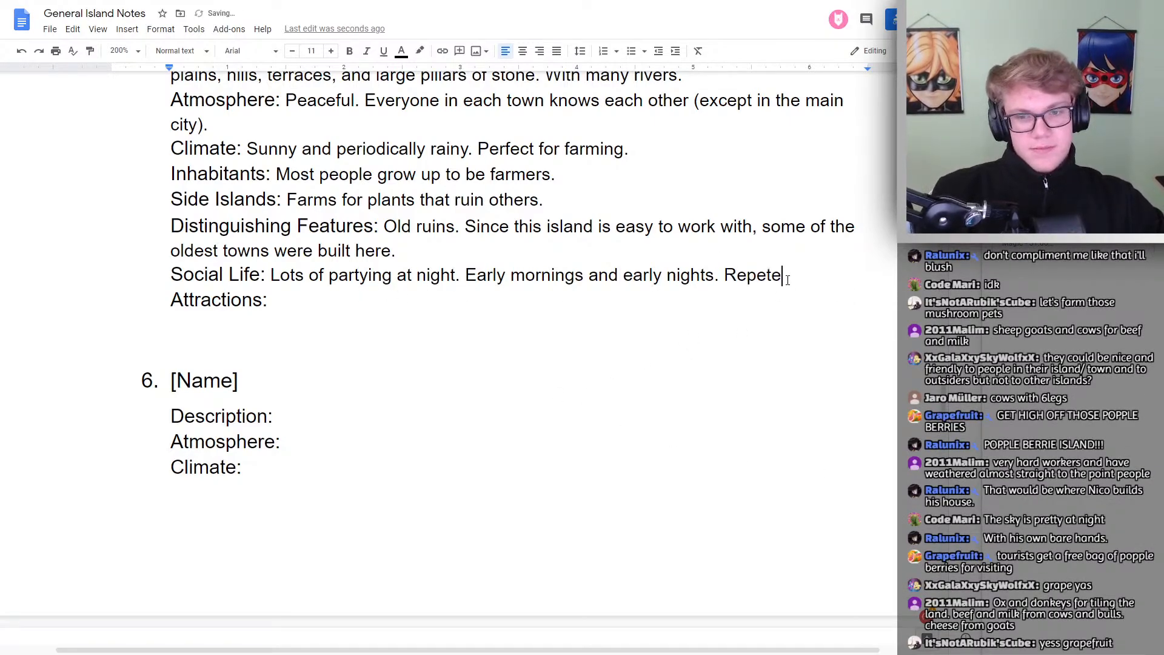
{"action": "type", "text": "tive "}
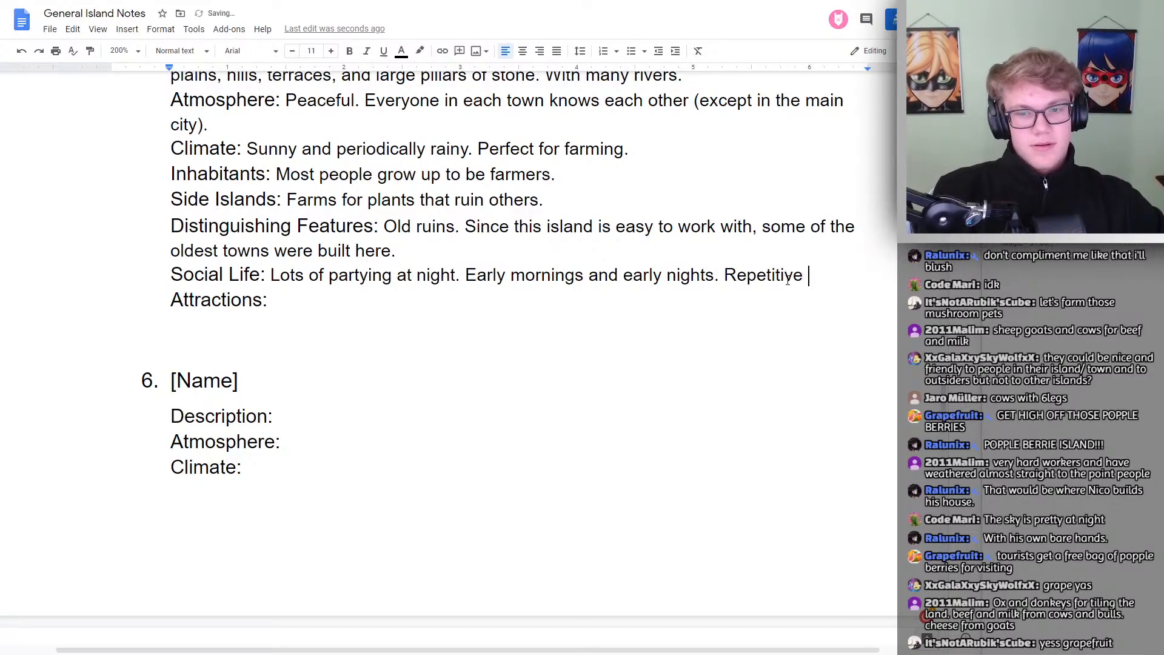
{"action": "type", "text": "days."}
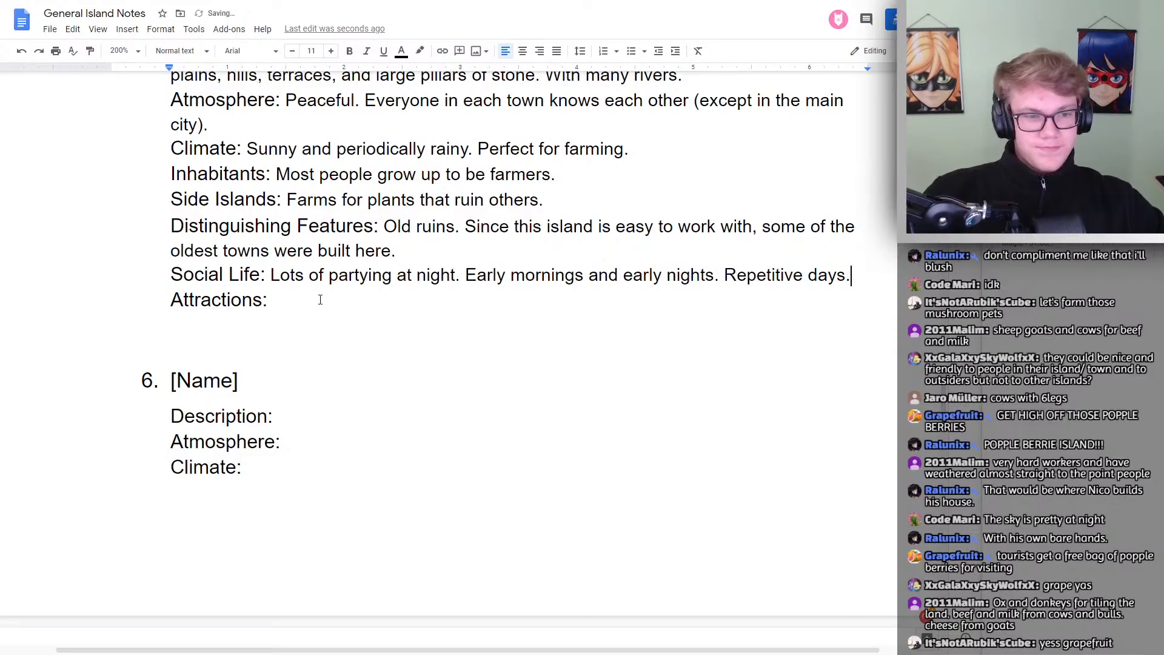
Fill in the Farming Island's Attractions with "The ruins."
{"action": "double_click", "coordinate": [320, 300]}
{"action": "left_click", "coordinate": [316, 302]}
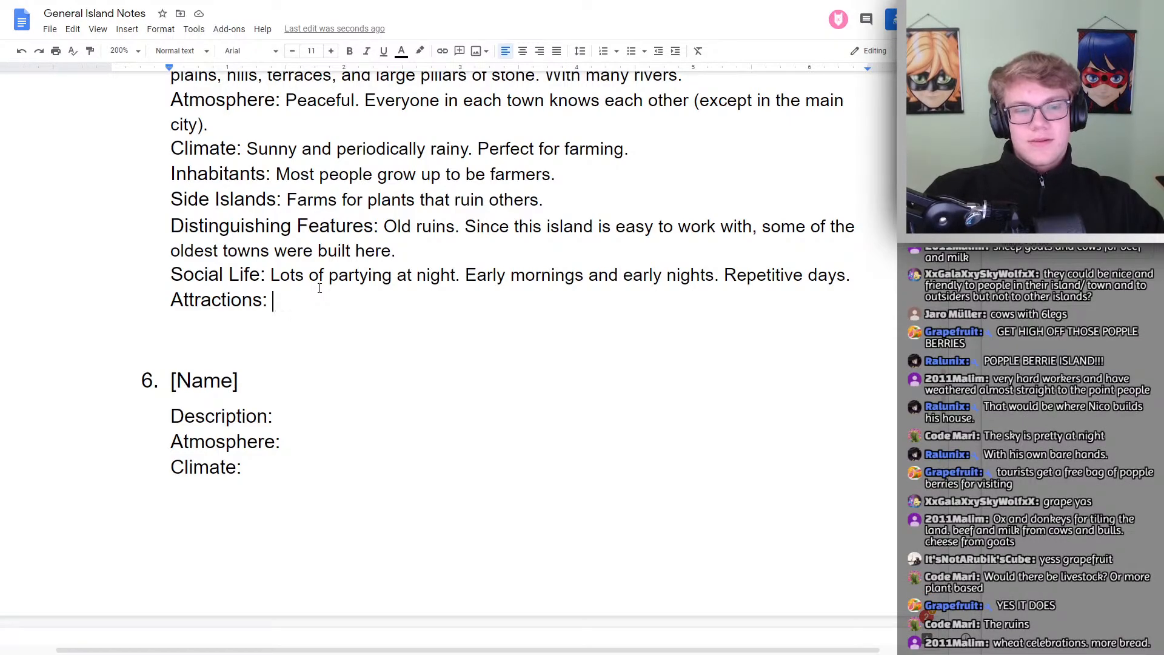
{"action": "type", "text": "The ruin"}
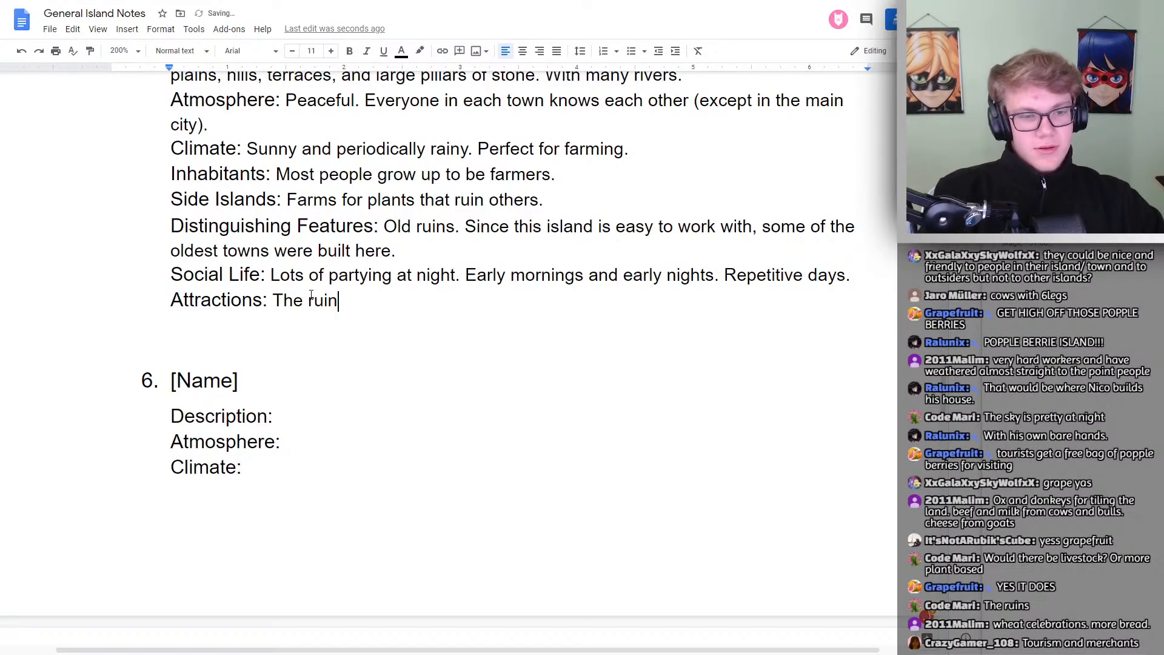
{"action": "type", "text": "s."}
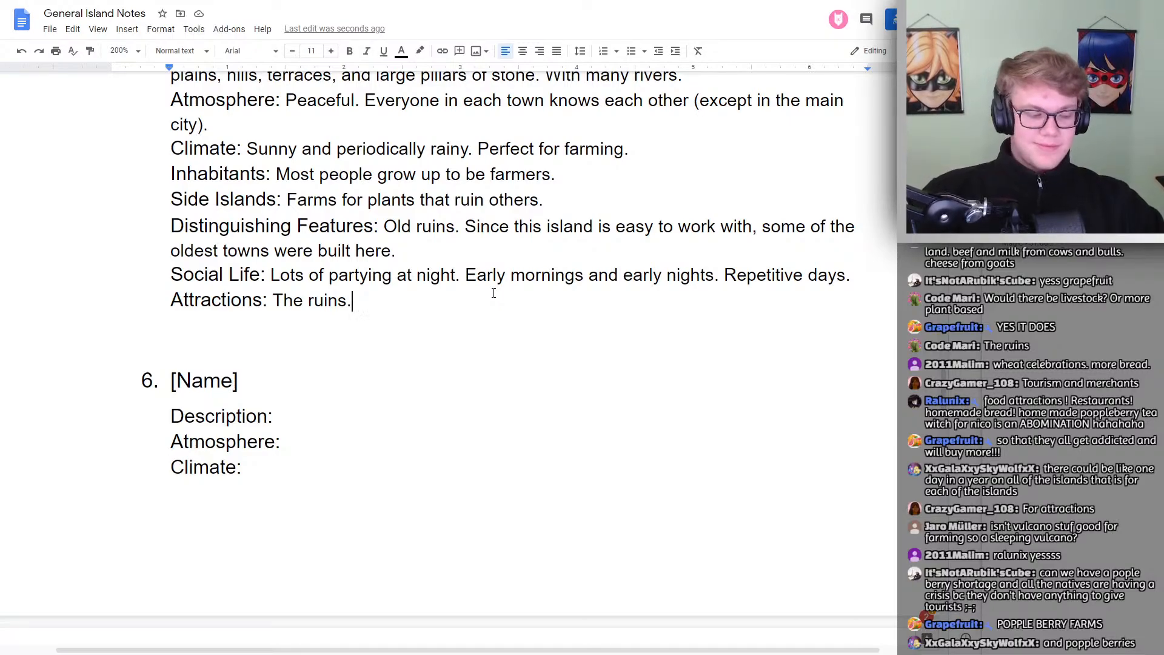
Add "Festivals." after "The ruins." in the Farming Island's Attractions
{"action": "scroll", "coordinate": [366, 328], "scroll_direction": "up", "scroll_amount": 9}
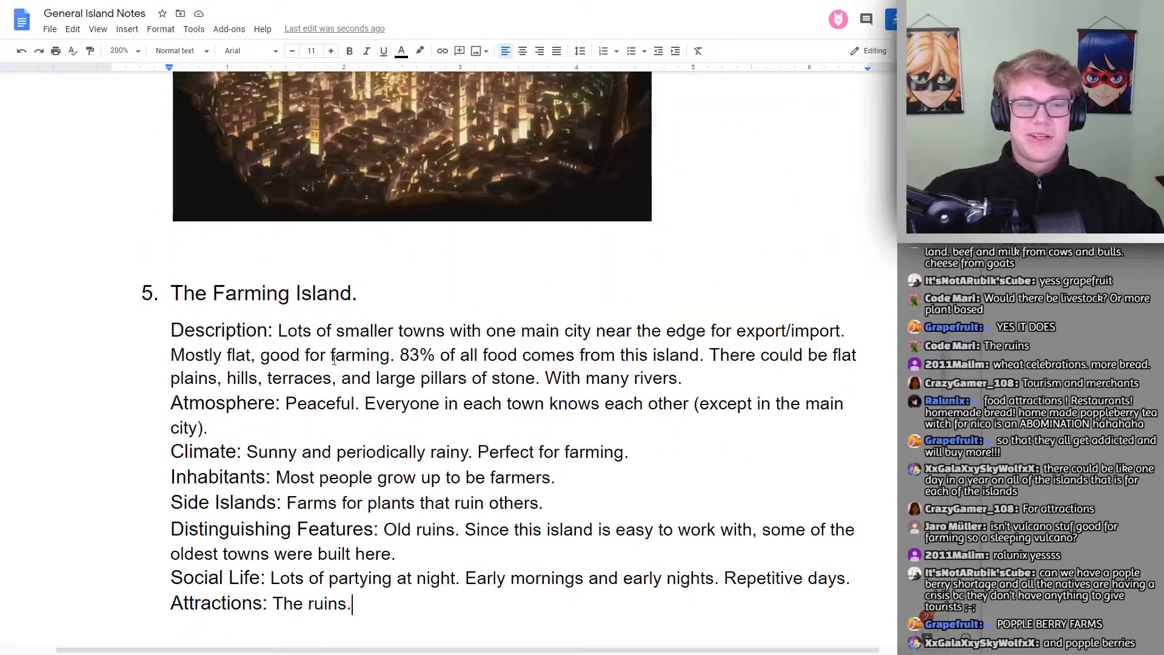
{"action": "scroll", "coordinate": [345, 339], "scroll_direction": "down", "scroll_amount": 4}
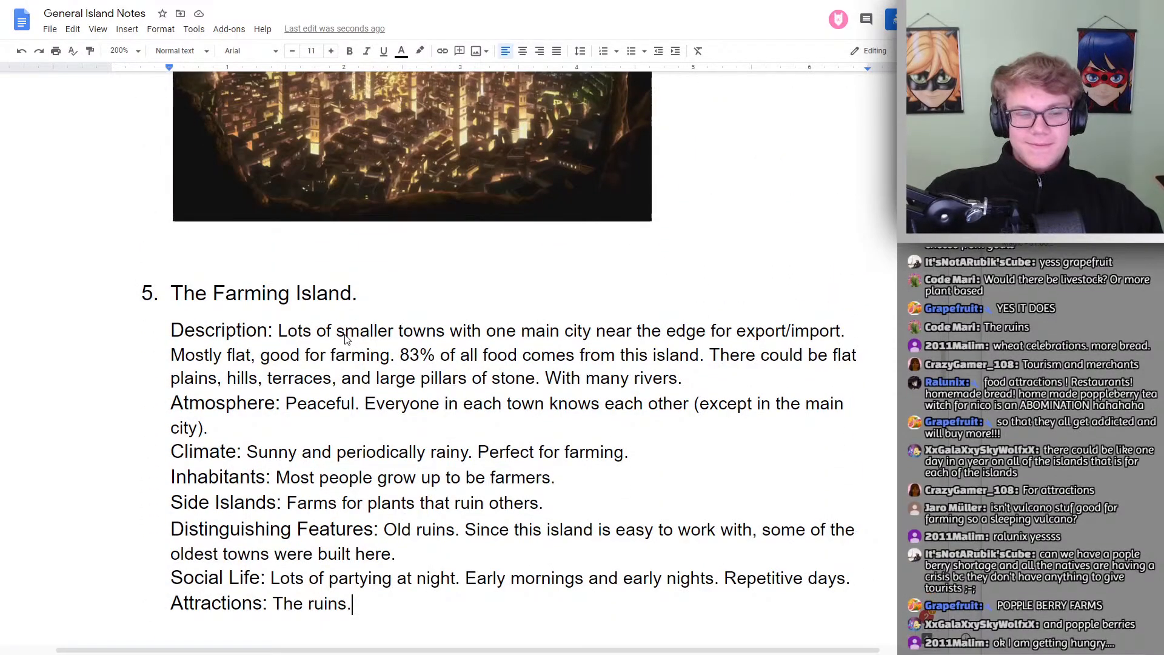
{"action": "scroll", "coordinate": [470, 293], "scroll_direction": "down", "scroll_amount": 2}
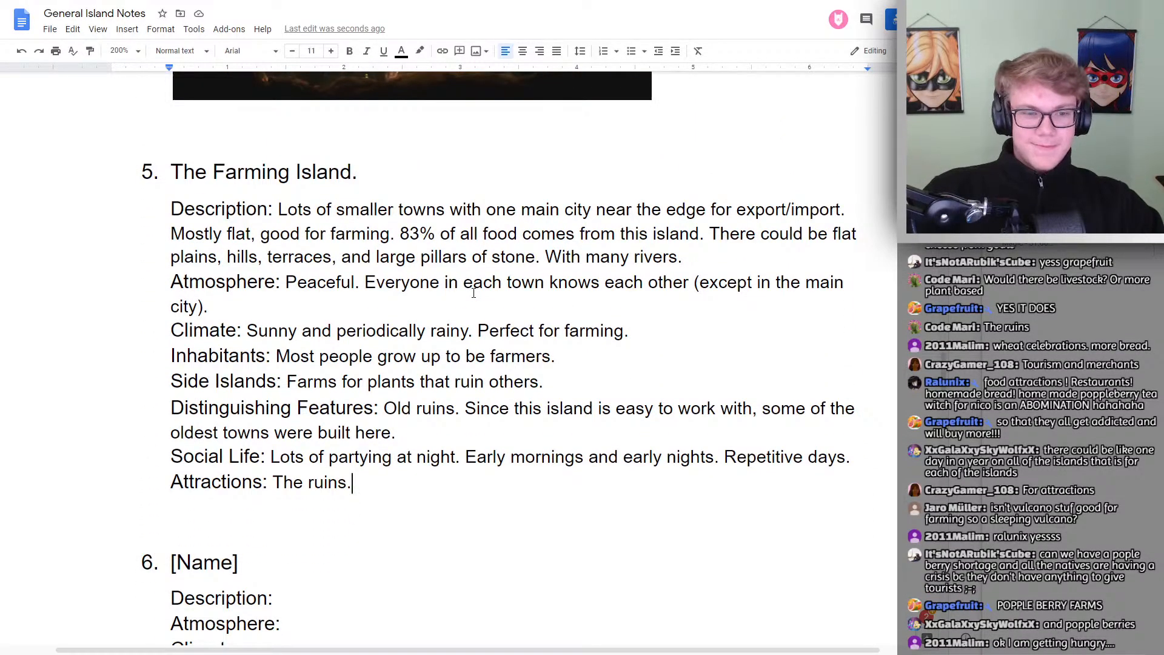
{"action": "scroll", "coordinate": [474, 293], "scroll_direction": "down", "scroll_amount": 1}
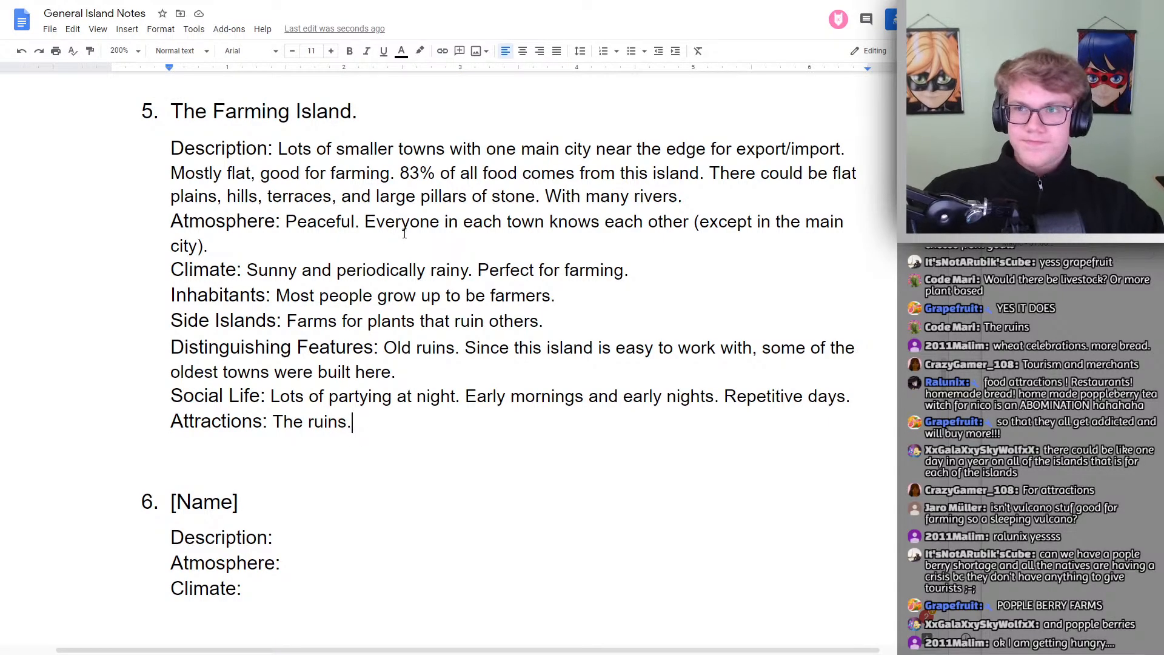
{"action": "scroll", "coordinate": [405, 232], "scroll_direction": "up", "scroll_amount": 1}
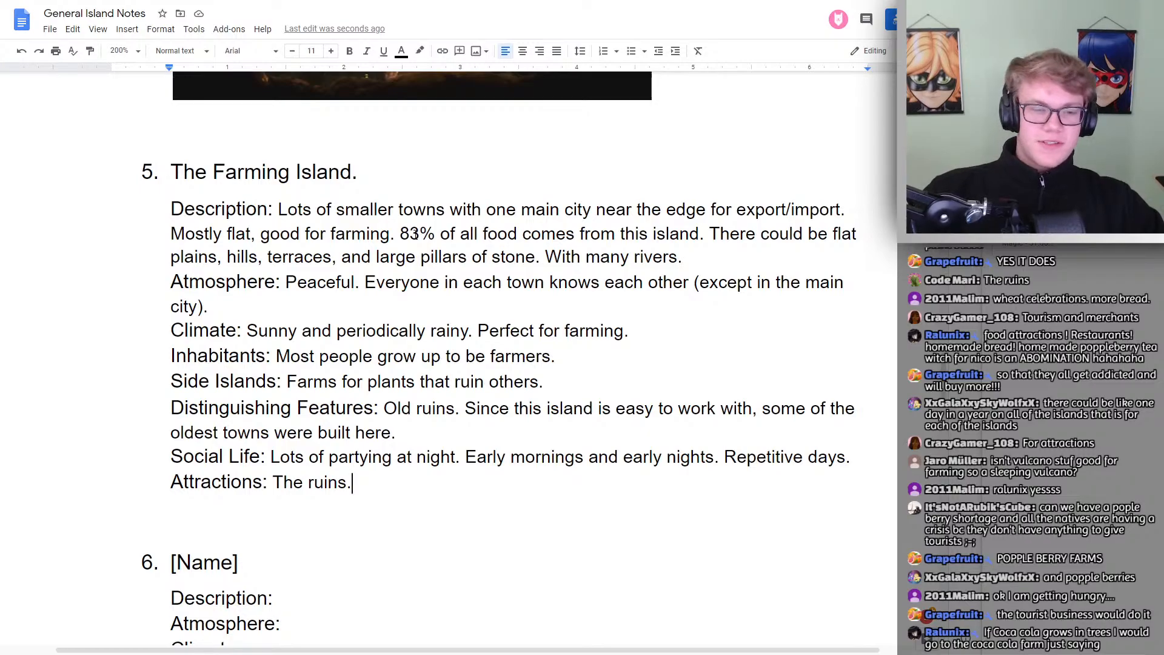
{"action": "left_click", "coordinate": [392, 489]}
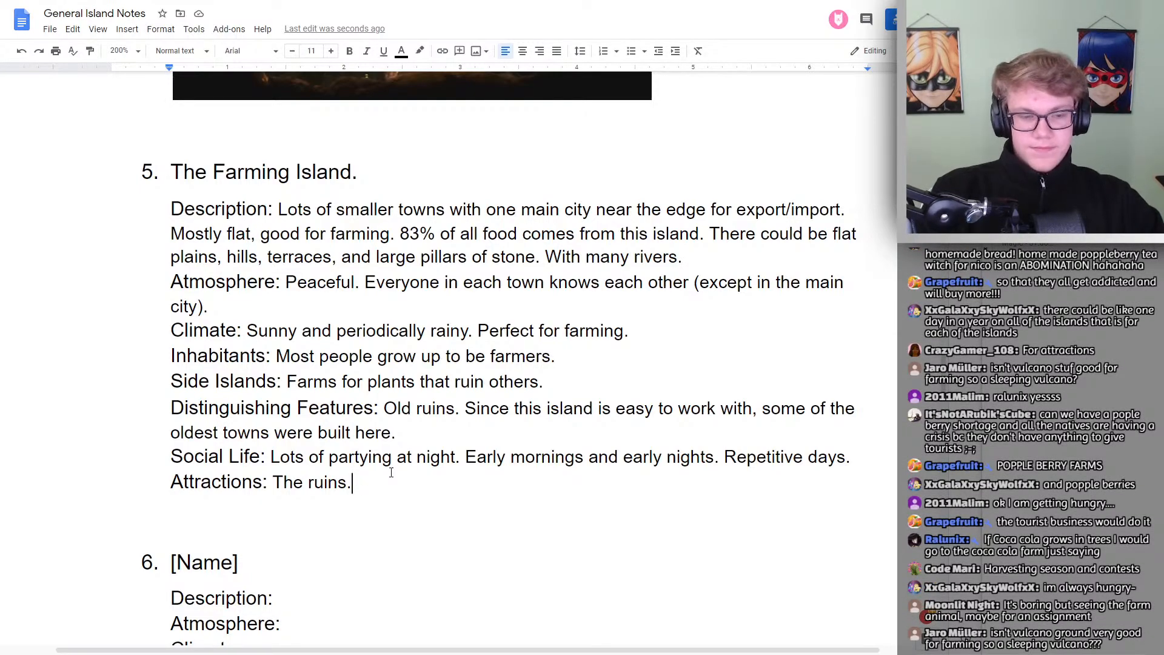
{"action": "type", "text": "Festivals"}
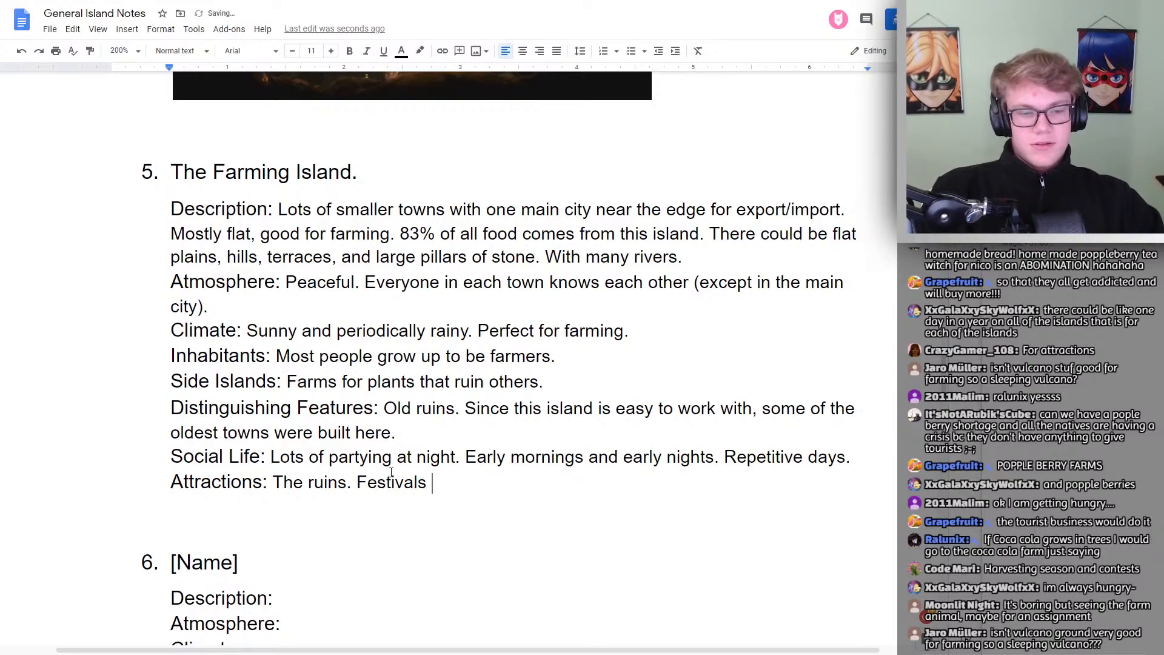
{"action": "key", "text": "BackSpace"}
{"action": "type", "text": "."}
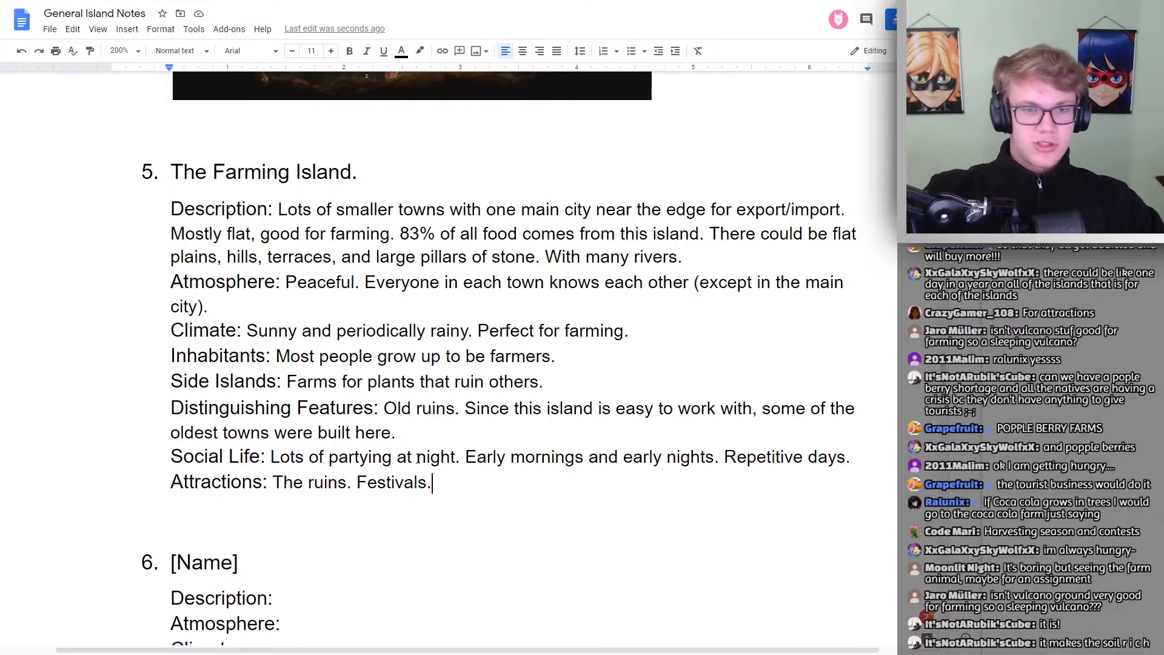
Add "Annual Contests." to the end of the Farming Island's Attractions
{"action": "double_click", "coordinate": [582, 209]}
{"action": "left_click", "coordinate": [597, 209]}
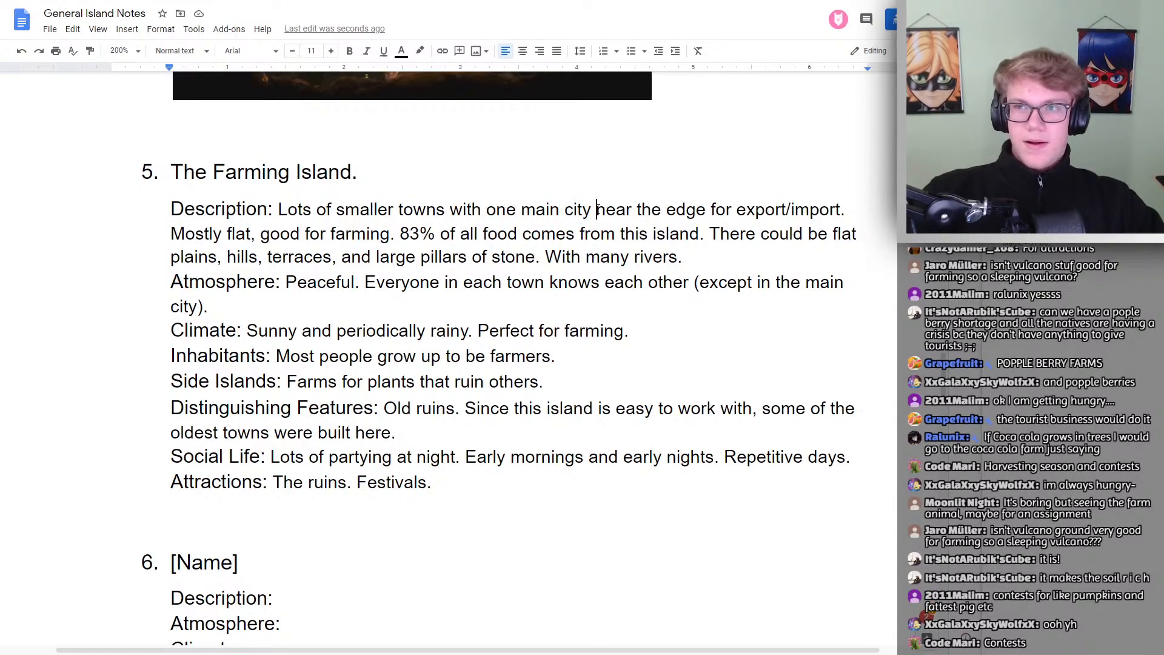
{"action": "left_click", "coordinate": [454, 482]}
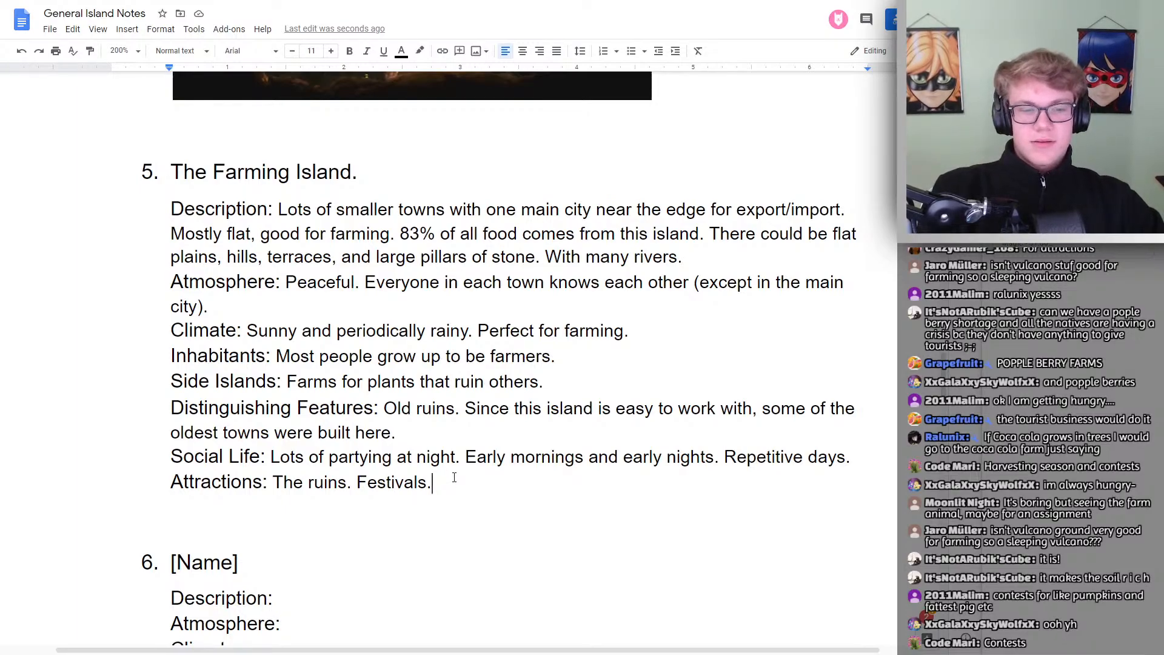
{"action": "type", "text": "A"}
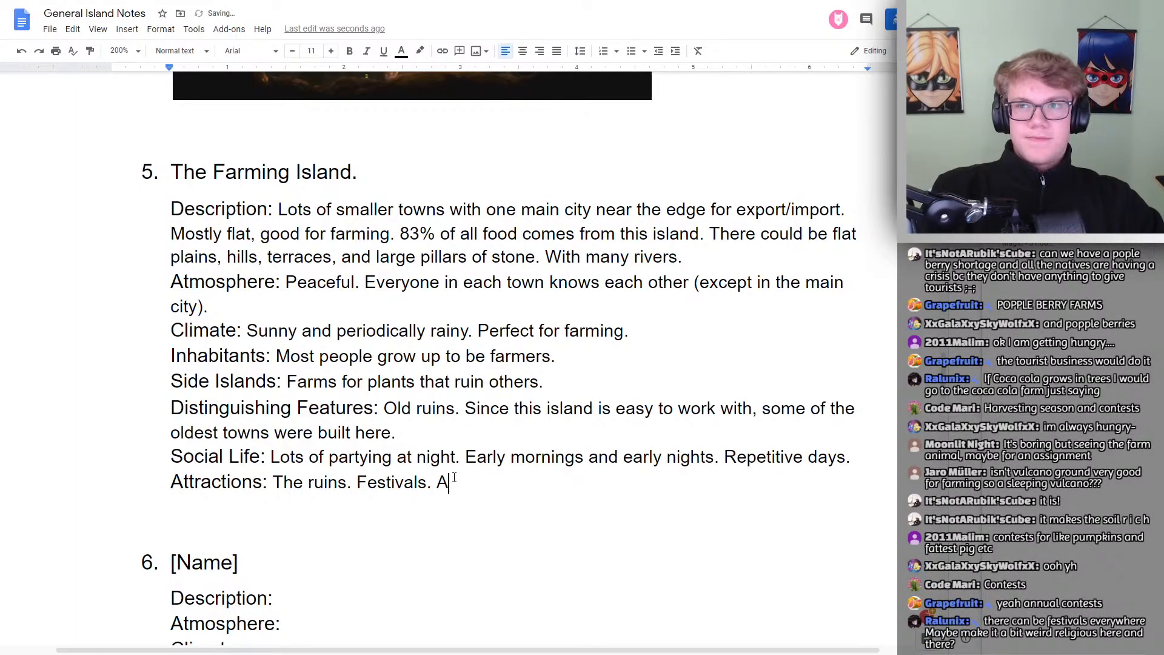
{"action": "type", "text": "nnual Contests"}
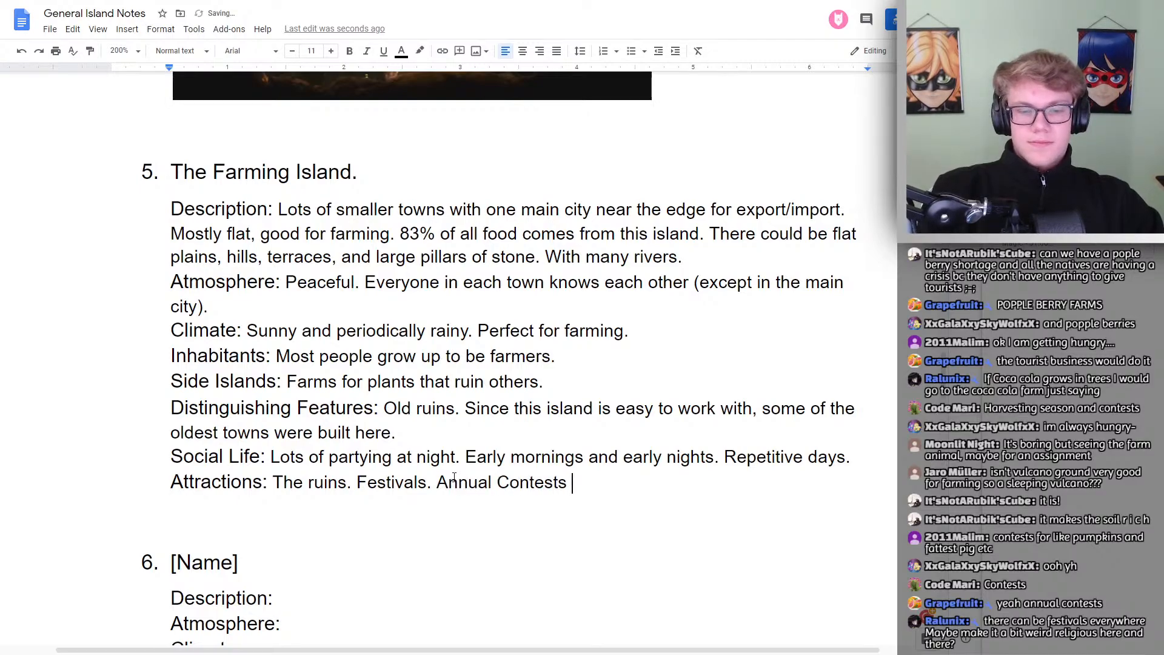
{"action": "key", "text": "BackSpace"}
{"action": "type", "text": "."}
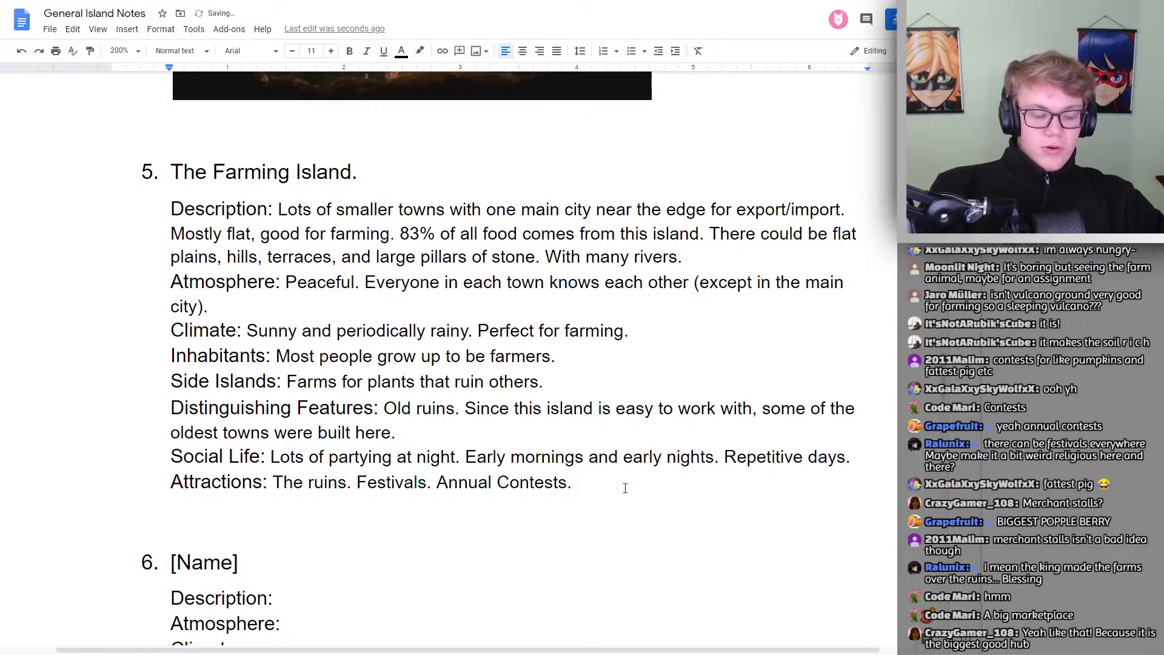
Add "Quarterly farmers markets." to the end of the Farming Island's Attractions
{"action": "type", "text": "Quarterly "}
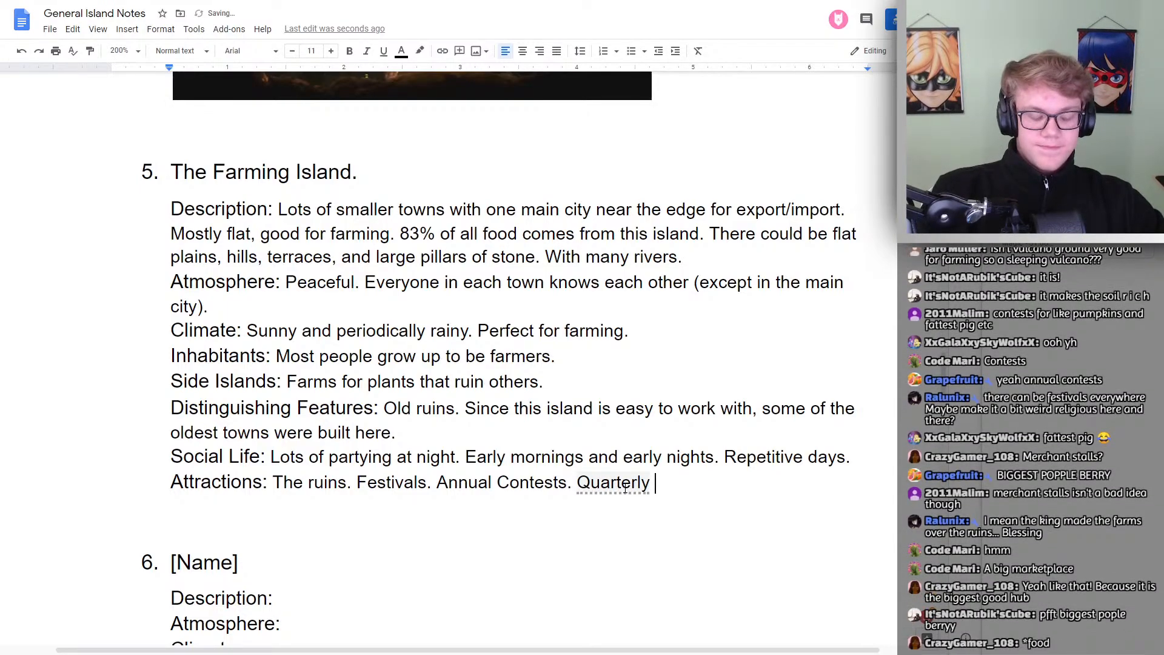
{"action": "type", "text": "farme"}
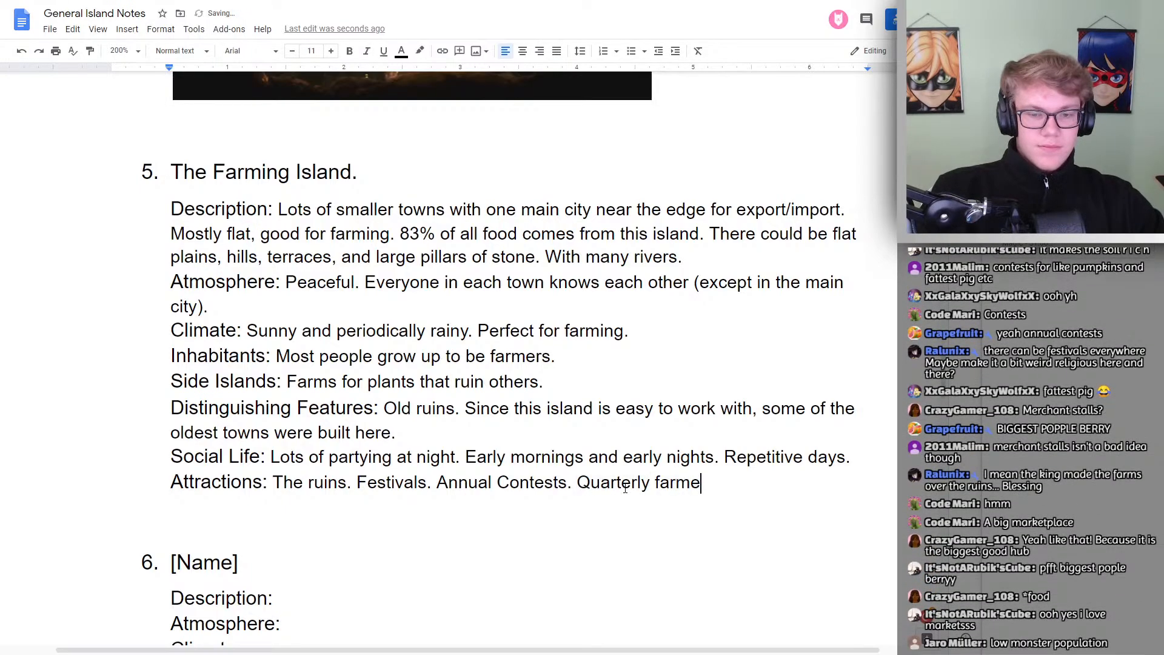
{"action": "type", "text": "rs markets."}
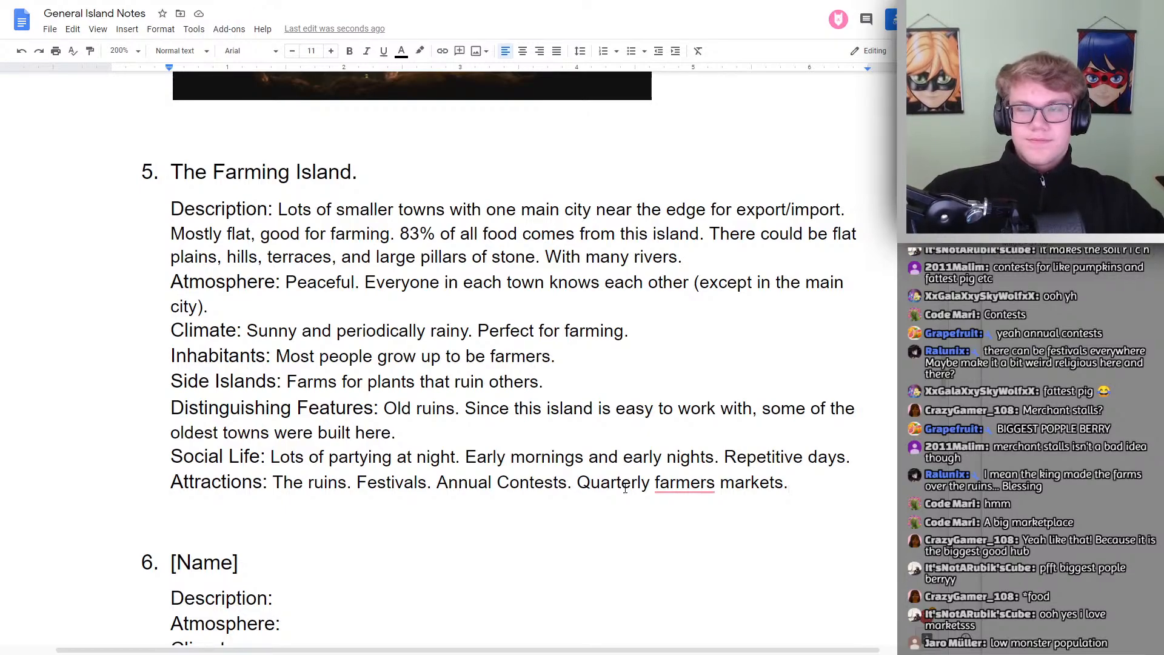
Correct the misspelled "farmers" to "farmer's" in the Farming Island's Attractions
{"action": "scroll", "coordinate": [450, 456], "scroll_direction": "down", "scroll_amount": 6}
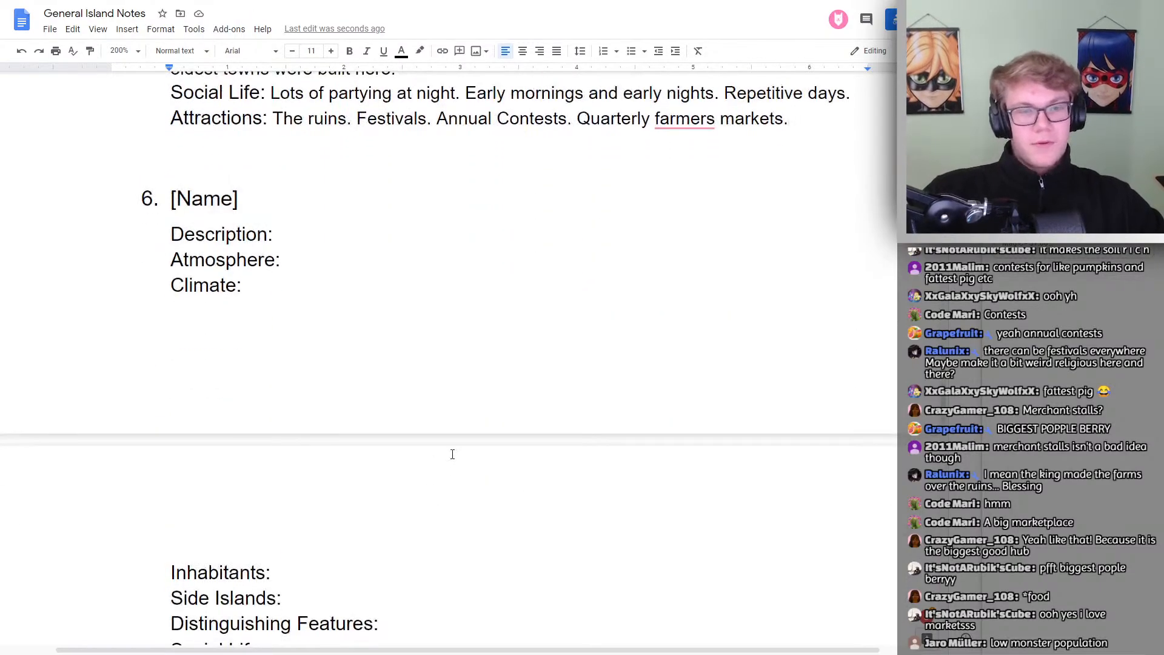
{"action": "scroll", "coordinate": [645, 447], "scroll_direction": "up", "scroll_amount": 5}
{"action": "left_click", "coordinate": [679, 418]}
{"action": "left_click", "coordinate": [691, 450]}
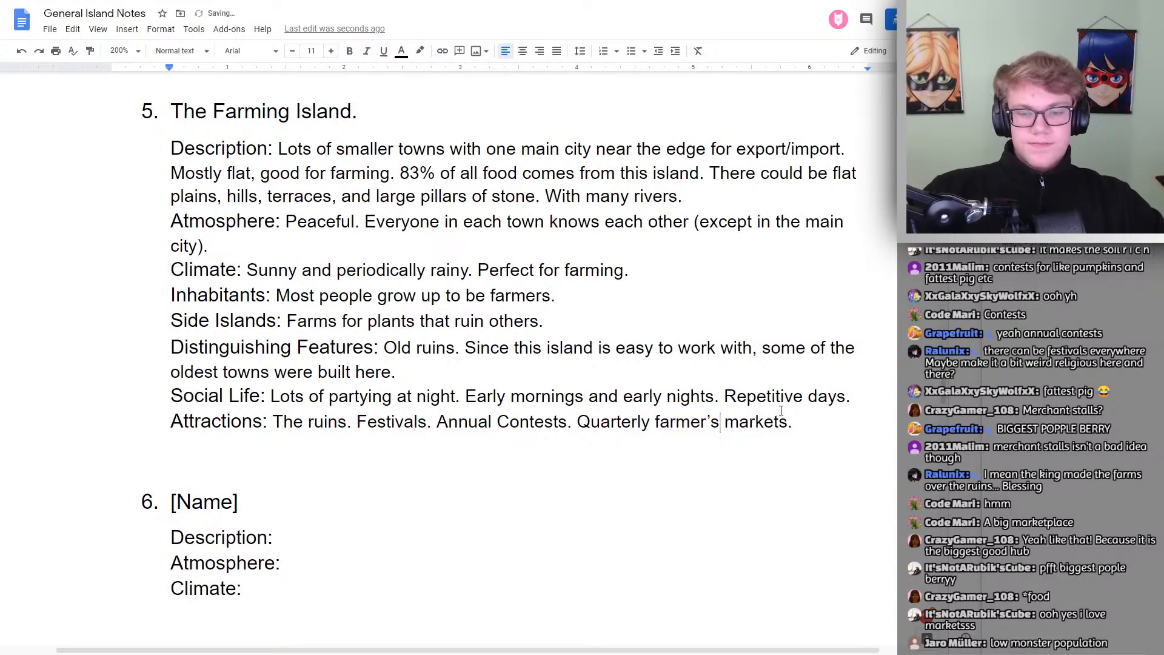
{"action": "scroll", "coordinate": [546, 410], "scroll_direction": "up", "scroll_amount": 2}
{"action": "scroll", "coordinate": [452, 408], "scroll_direction": "down", "scroll_amount": 3}
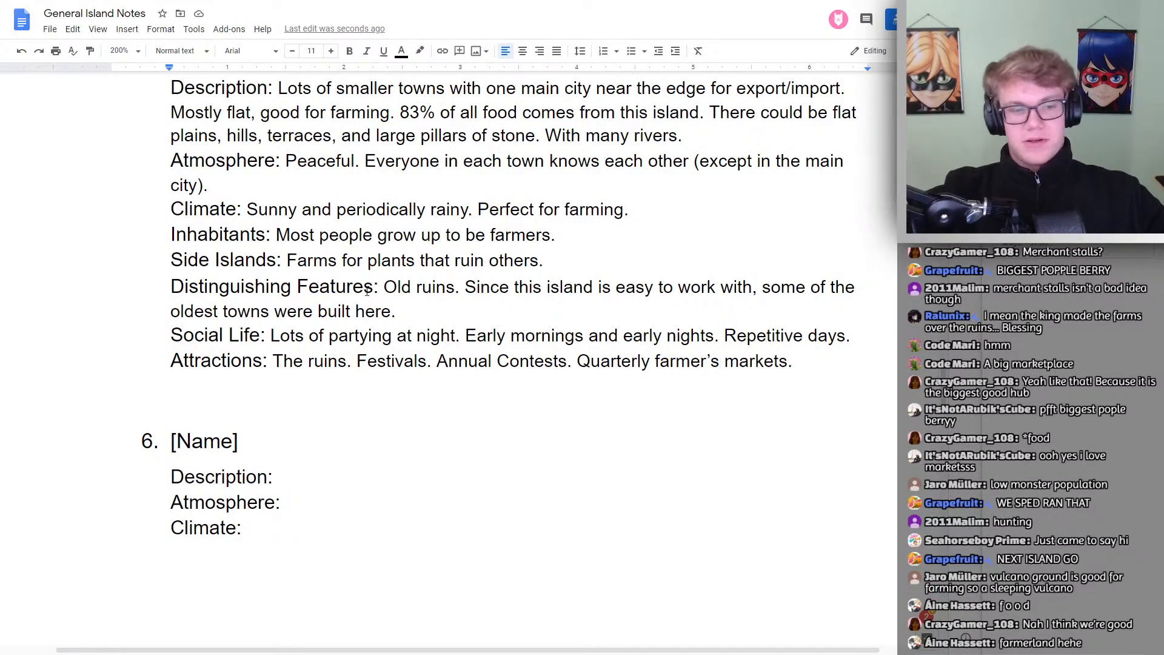
{"action": "scroll", "coordinate": [373, 236], "scroll_direction": "down", "scroll_amount": 5}
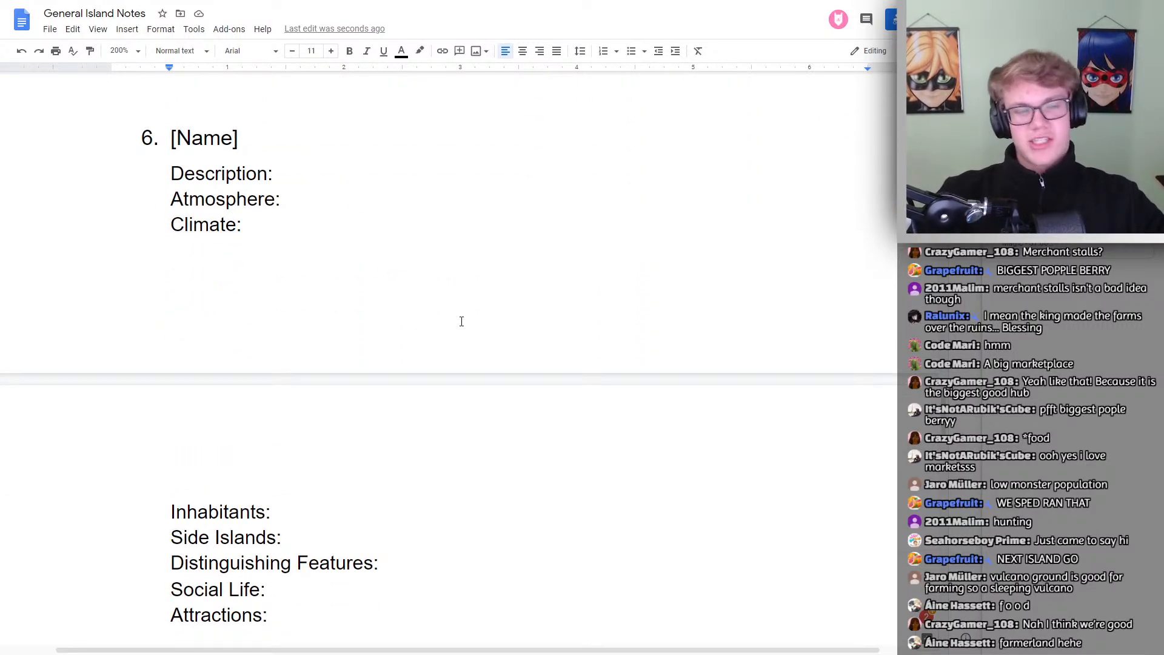
{"action": "scroll", "coordinate": [461, 322], "scroll_direction": "up", "scroll_amount": 5}
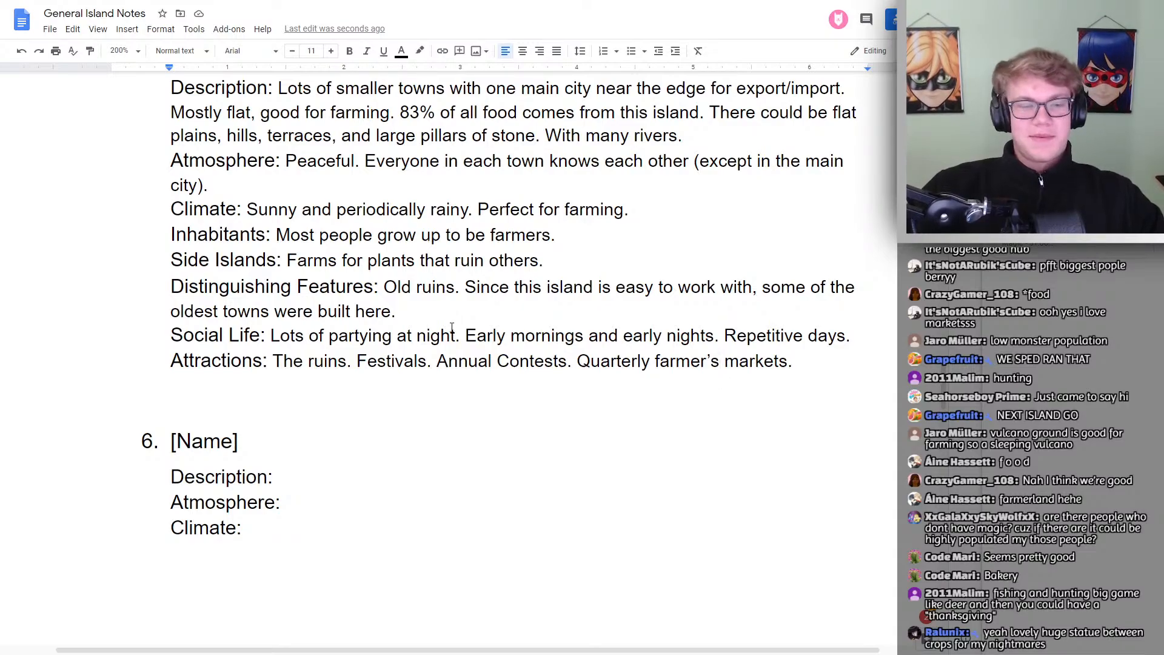
Switch to the Elarian_Islands PDF, read its proposal for island 6, and return to the General Island Notes document
{"action": "scroll", "coordinate": [451, 328], "scroll_direction": "down", "scroll_amount": 2}
{"action": "left_click", "coordinate": [272, 320]}
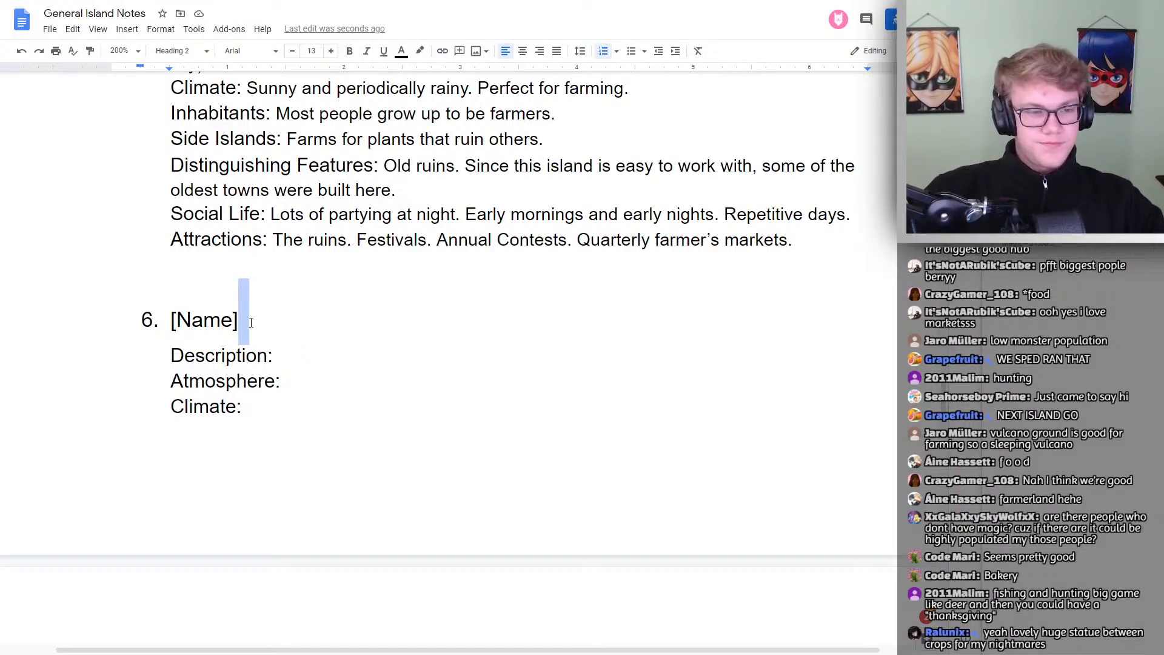
{"action": "left_click", "coordinate": [256, 315]}
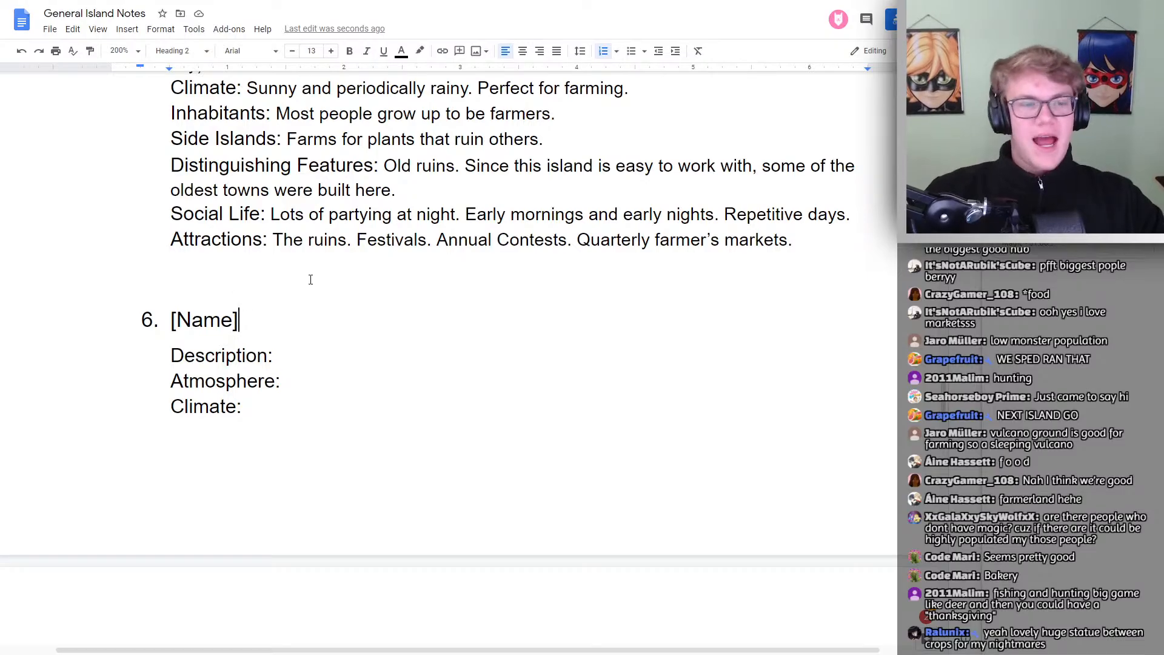
{"action": "key", "text": "alt+Tab"}
{"action": "scroll", "coordinate": [549, 239], "scroll_direction": "down", "scroll_amount": 1}
{"action": "scroll", "coordinate": [549, 240], "scroll_direction": "down", "scroll_amount": 5}
{"action": "scroll", "coordinate": [518, 294], "scroll_direction": "up", "scroll_amount": 15}
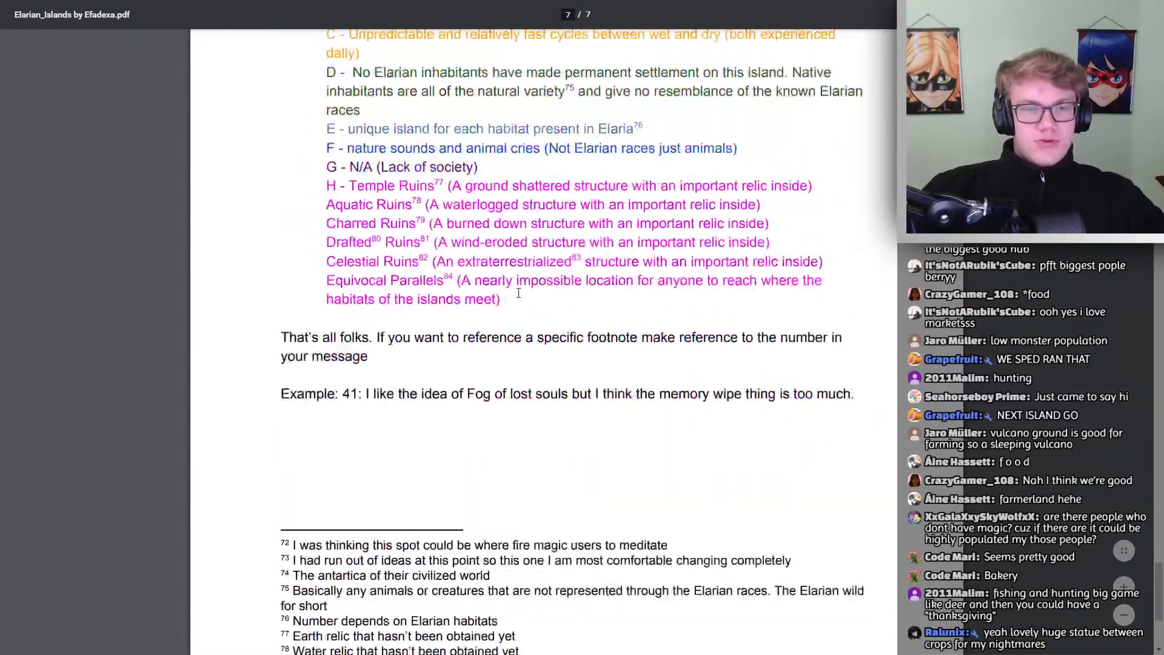
{"action": "scroll", "coordinate": [516, 301], "scroll_direction": "up", "scroll_amount": 20}
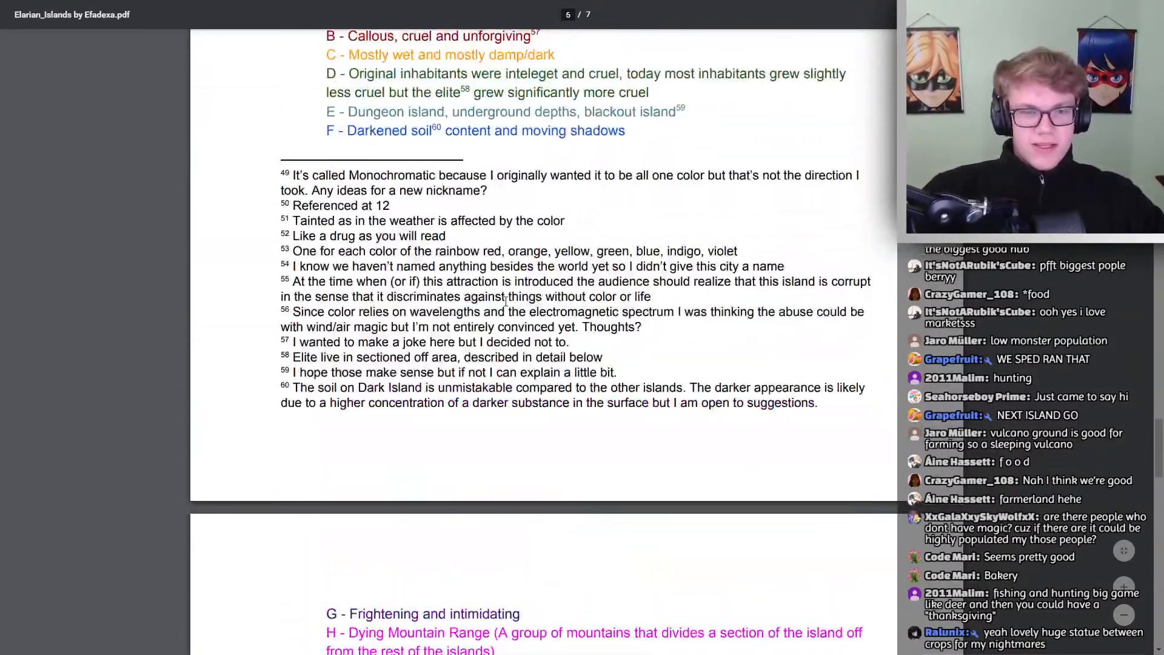
{"action": "scroll", "coordinate": [503, 298], "scroll_direction": "up", "scroll_amount": 20}
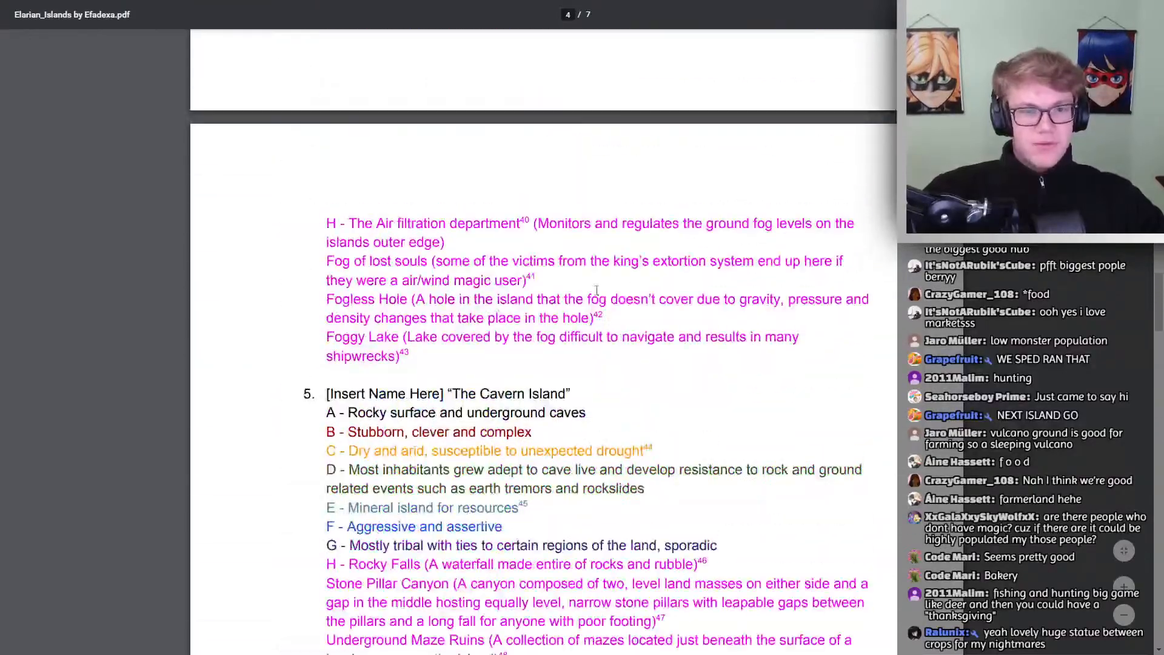
{"action": "scroll", "coordinate": [516, 294], "scroll_direction": "down", "scroll_amount": 6}
{"action": "scroll", "coordinate": [515, 293], "scroll_direction": "down", "scroll_amount": 12}
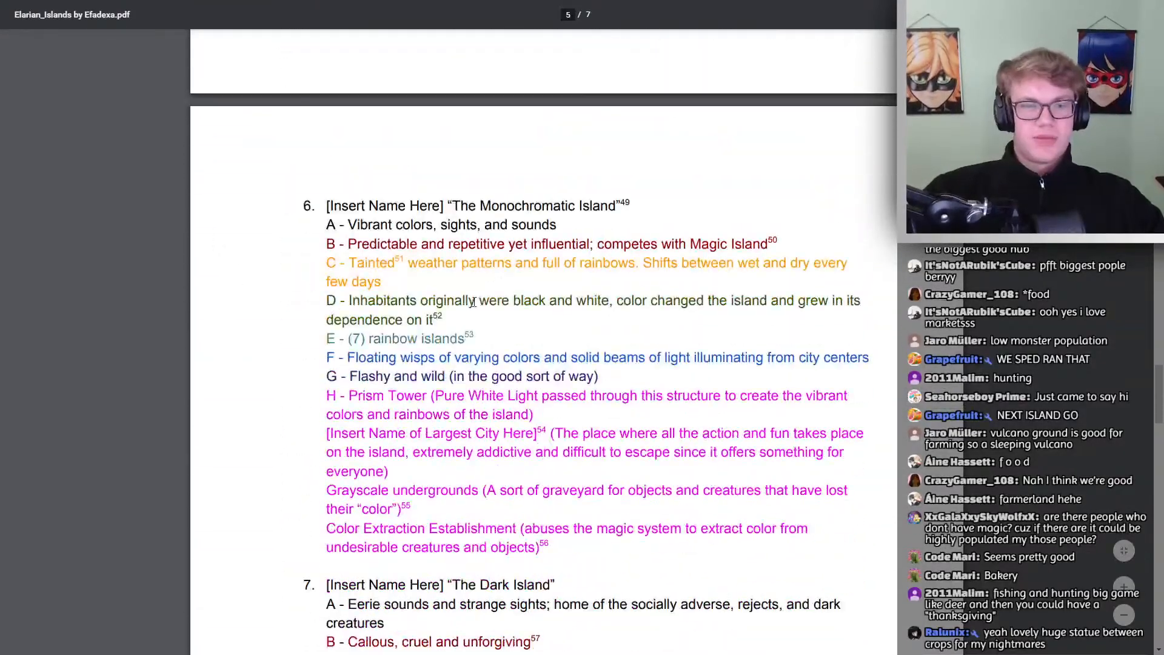
{"action": "key", "text": "alt+Tab"}
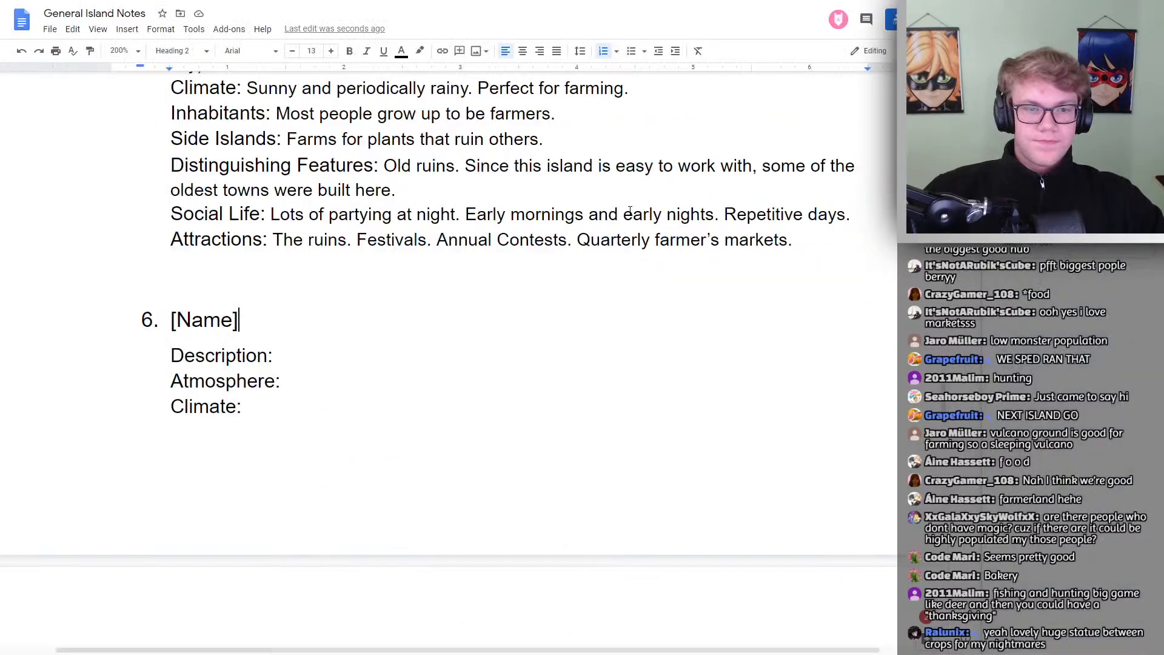
Review the completed entries from the Kings Island through the Farming Island for reference on the sixth island
{"action": "left_click_drag", "start_coordinate": [243, 320], "coordinate": [141, 320]}
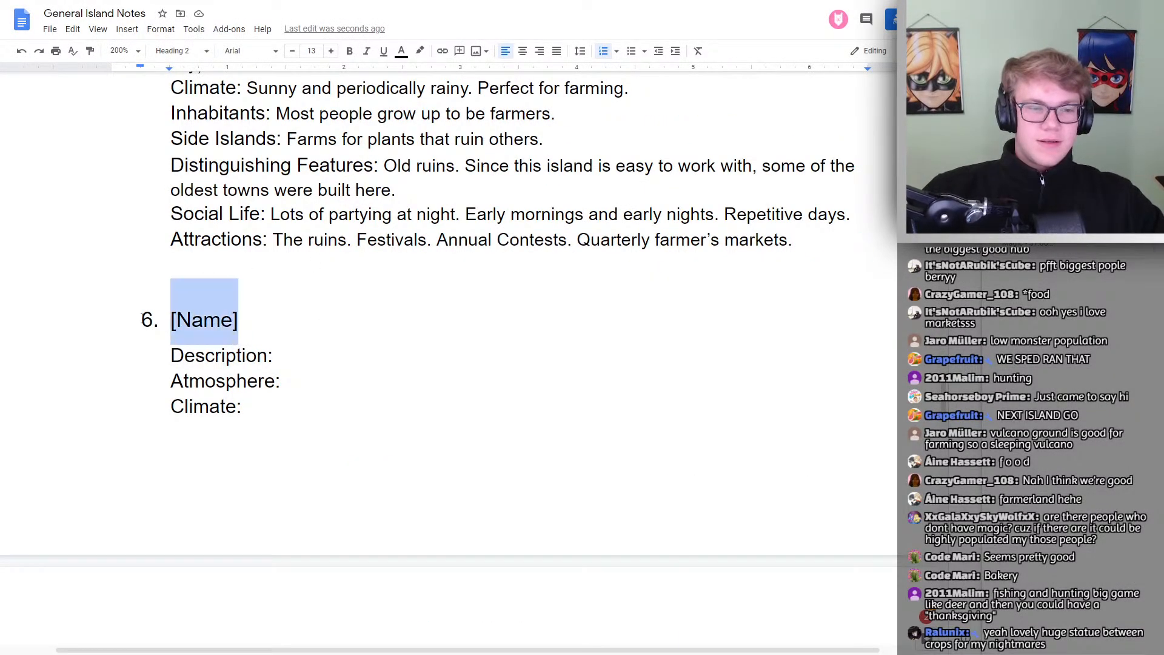
{"action": "left_click", "coordinate": [301, 319]}
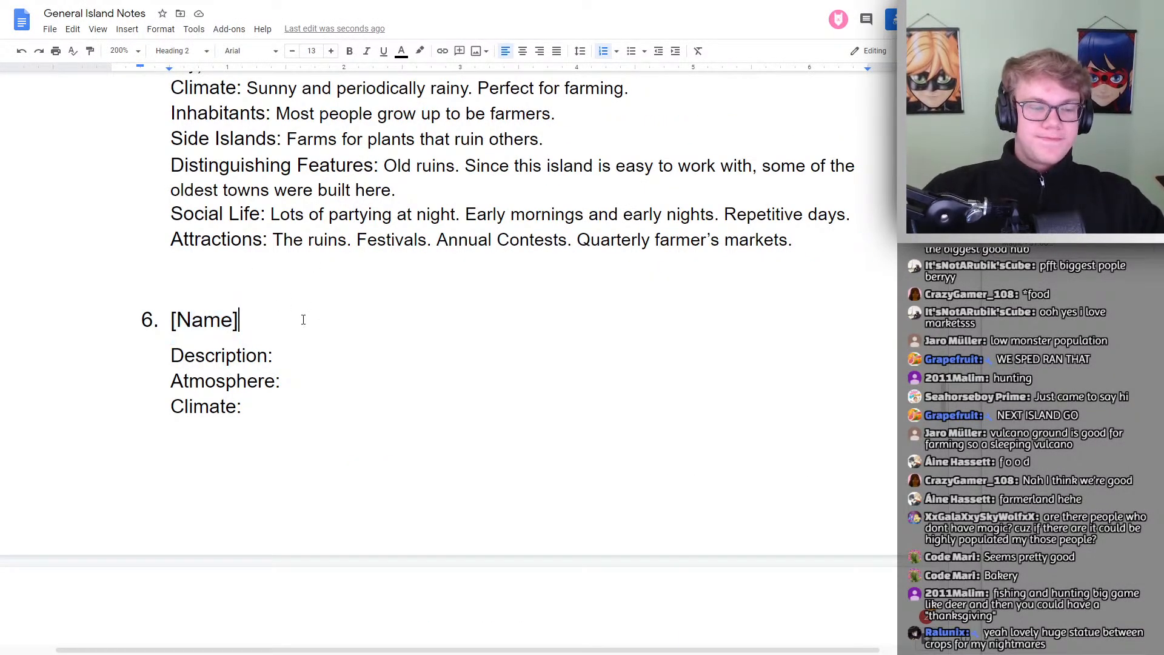
{"action": "scroll", "coordinate": [302, 320], "scroll_direction": "up", "scroll_amount": 3}
{"action": "scroll", "coordinate": [302, 320], "scroll_direction": "up", "scroll_amount": 20}
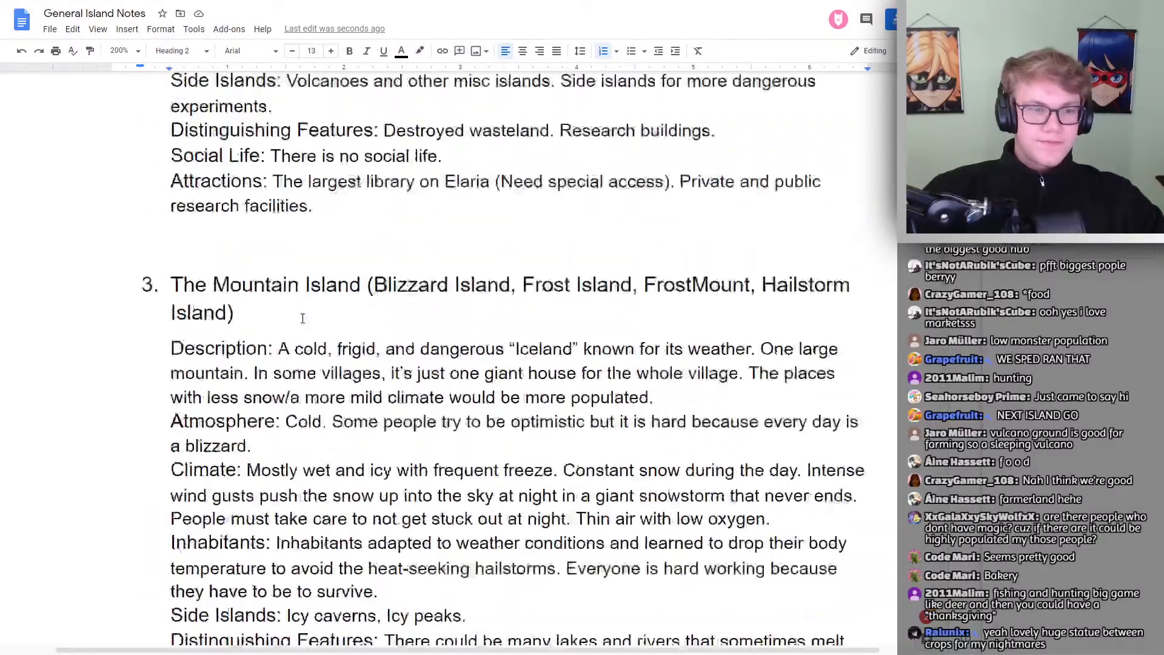
{"action": "scroll", "coordinate": [302, 318], "scroll_direction": "up", "scroll_amount": 12}
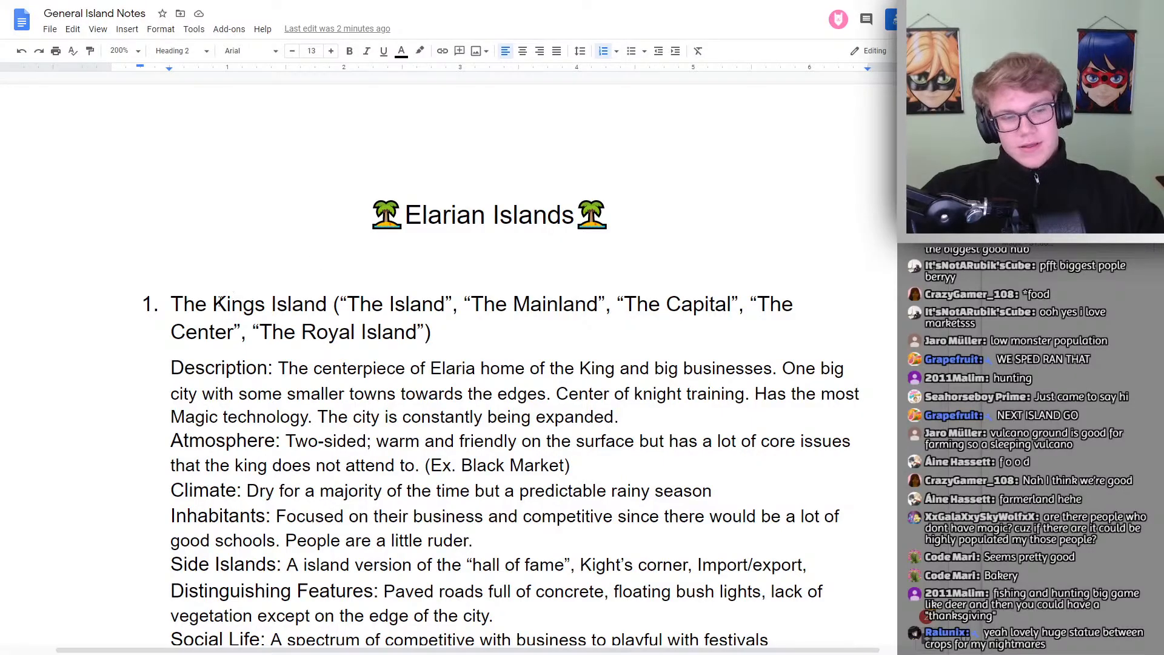
{"action": "scroll", "coordinate": [318, 287], "scroll_direction": "down", "scroll_amount": 20}
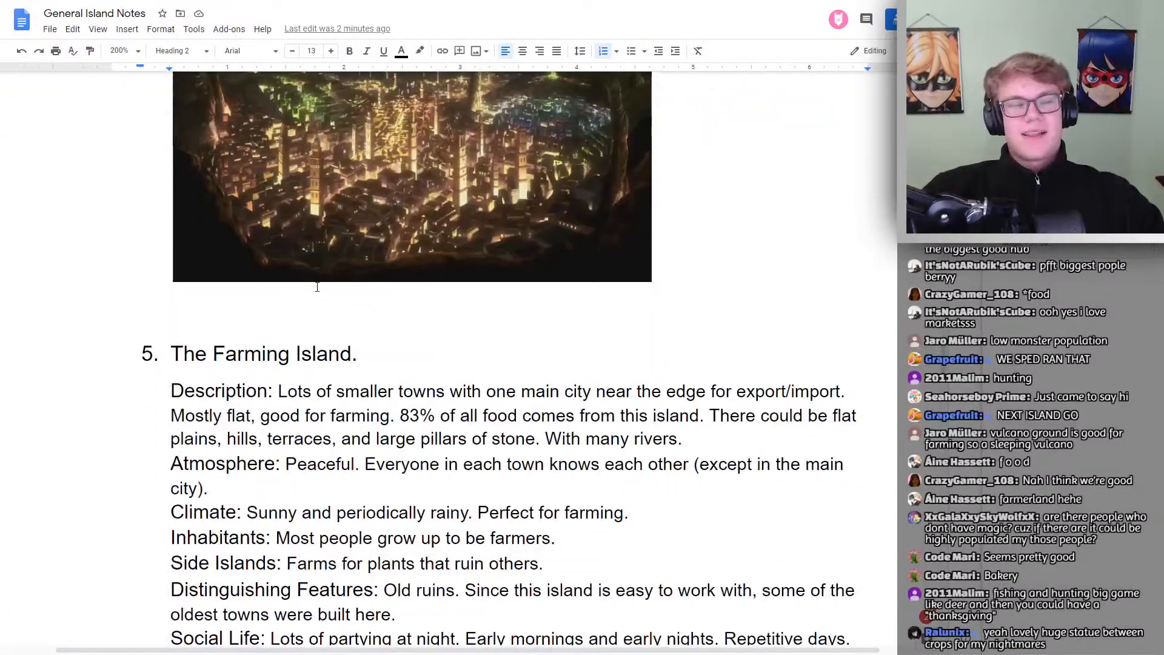
{"action": "scroll", "coordinate": [317, 287], "scroll_direction": "down", "scroll_amount": 15}
{"action": "scroll", "coordinate": [333, 296], "scroll_direction": "up", "scroll_amount": 14}
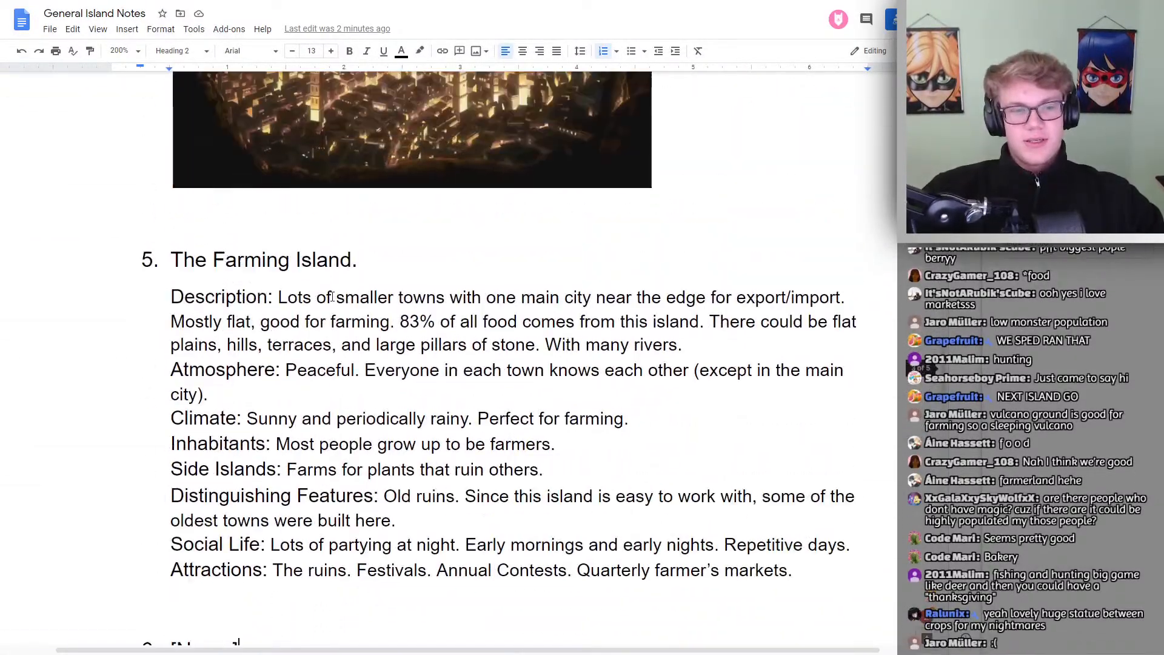
{"action": "scroll", "coordinate": [332, 297], "scroll_direction": "up", "scroll_amount": 3}
{"action": "left_click", "coordinate": [367, 404]}
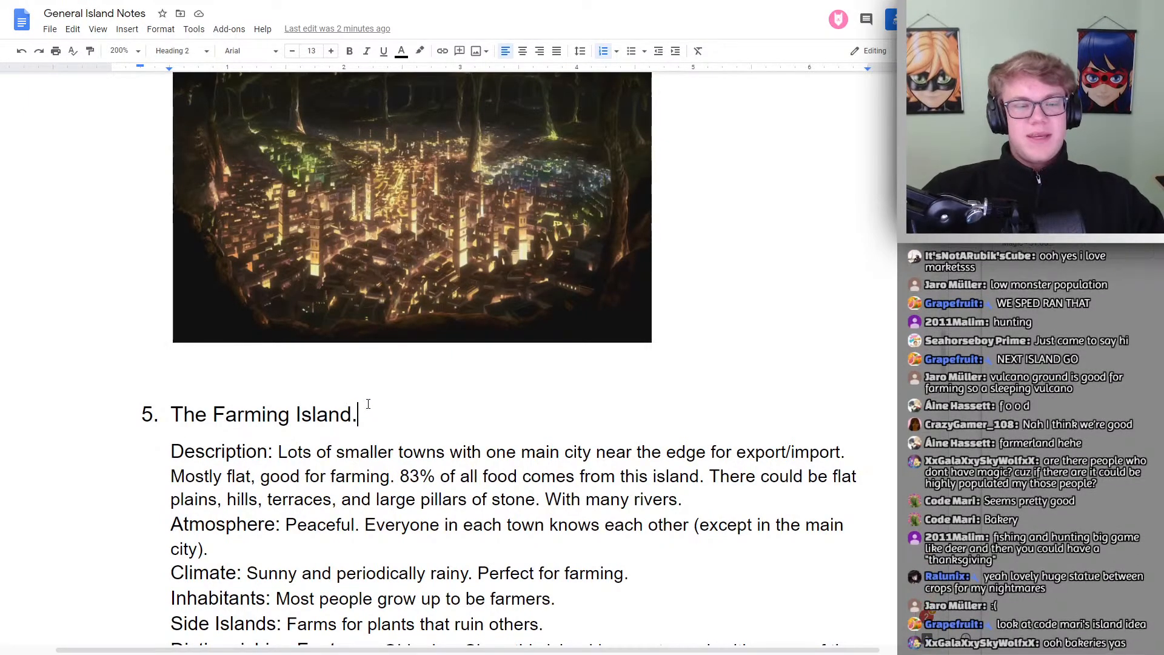
{"action": "scroll", "coordinate": [625, 356], "scroll_direction": "up", "scroll_amount": 5}
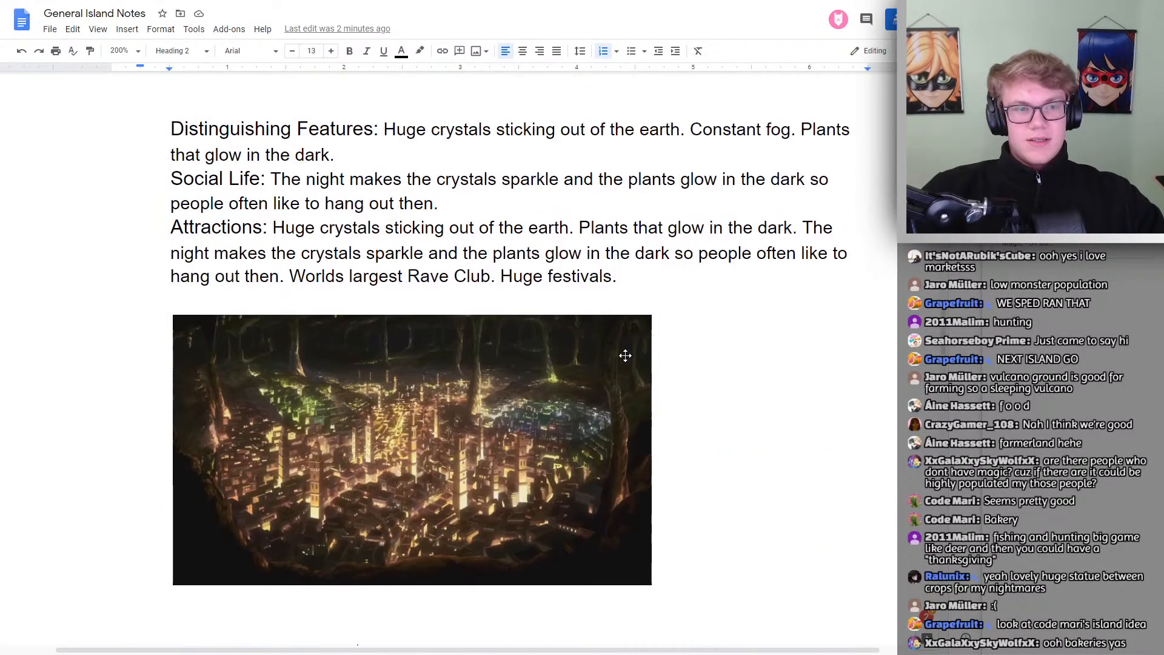
{"action": "scroll", "coordinate": [625, 356], "scroll_direction": "up", "scroll_amount": 5}
{"action": "scroll", "coordinate": [455, 385], "scroll_direction": "down", "scroll_amount": 6}
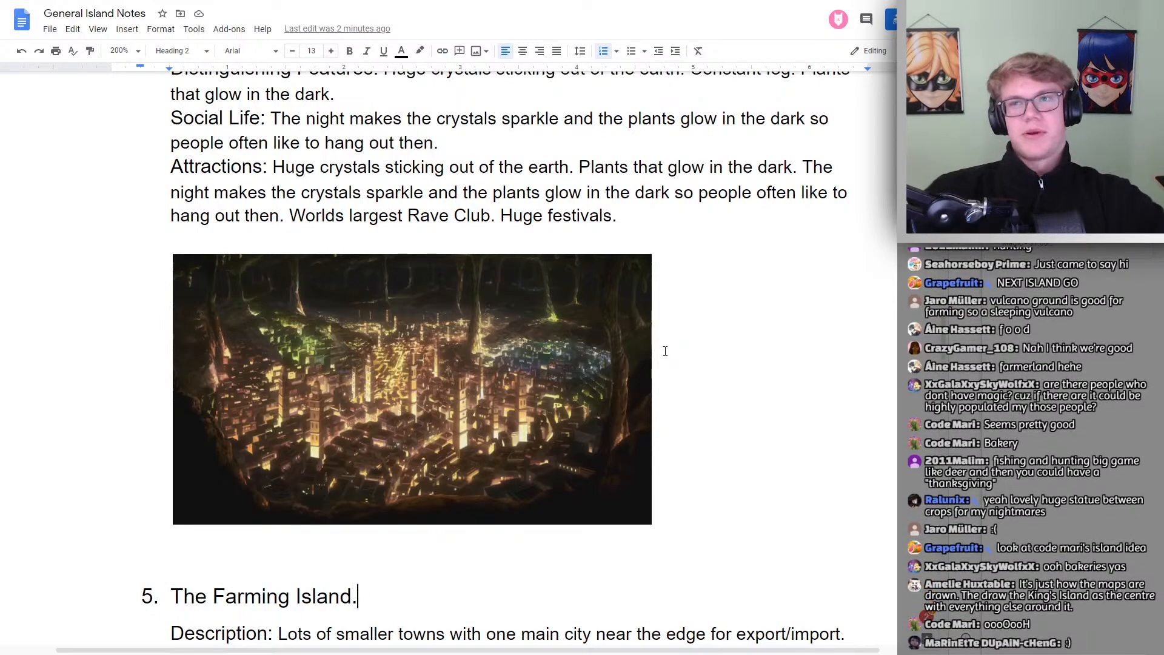
Look over the blank island templates that follow the Farming Island, through island 9
{"action": "scroll", "coordinate": [666, 352], "scroll_direction": "down", "scroll_amount": 10}
{"action": "scroll", "coordinate": [667, 351], "scroll_direction": "down", "scroll_amount": 20}
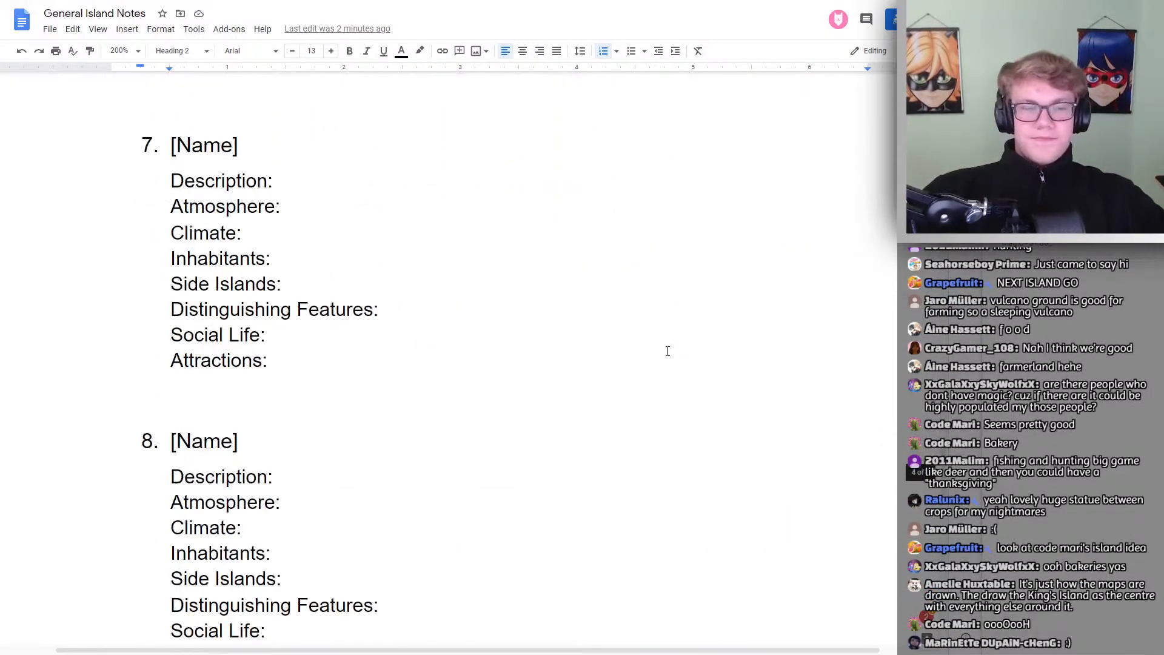
{"action": "scroll", "coordinate": [668, 351], "scroll_direction": "up", "scroll_amount": 5}
{"action": "scroll", "coordinate": [668, 351], "scroll_direction": "up", "scroll_amount": 8}
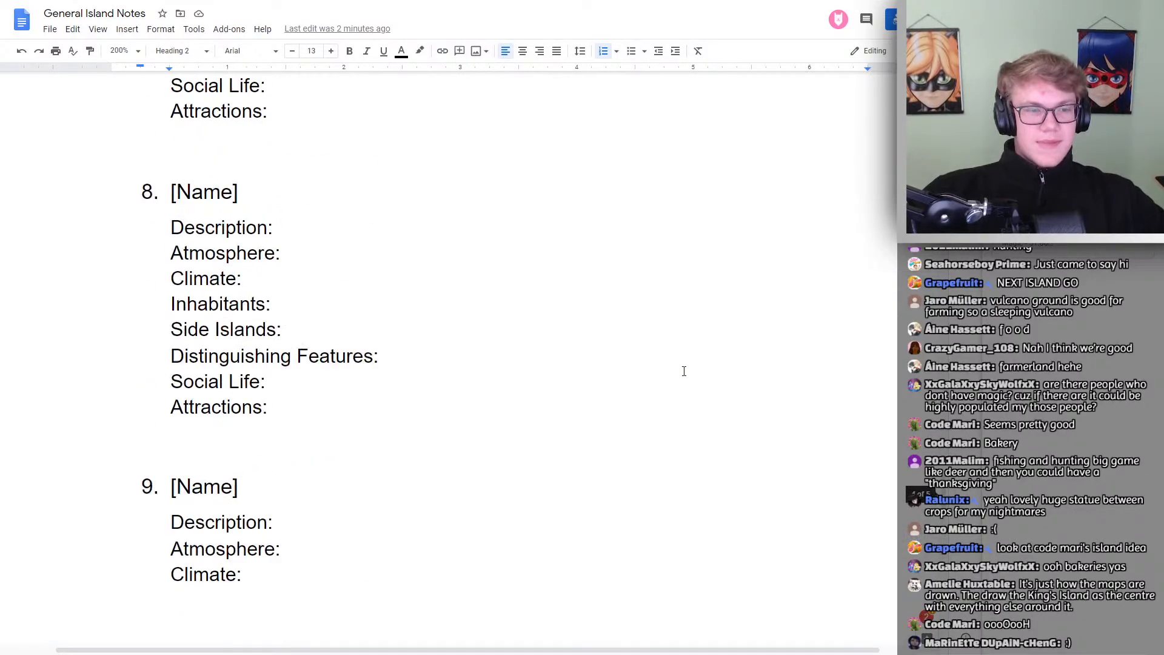
{"action": "scroll", "coordinate": [684, 369], "scroll_direction": "down", "scroll_amount": 9}
{"action": "scroll", "coordinate": [653, 358], "scroll_direction": "up", "scroll_amount": 5}
{"action": "scroll", "coordinate": [652, 363], "scroll_direction": "up", "scroll_amount": 5}
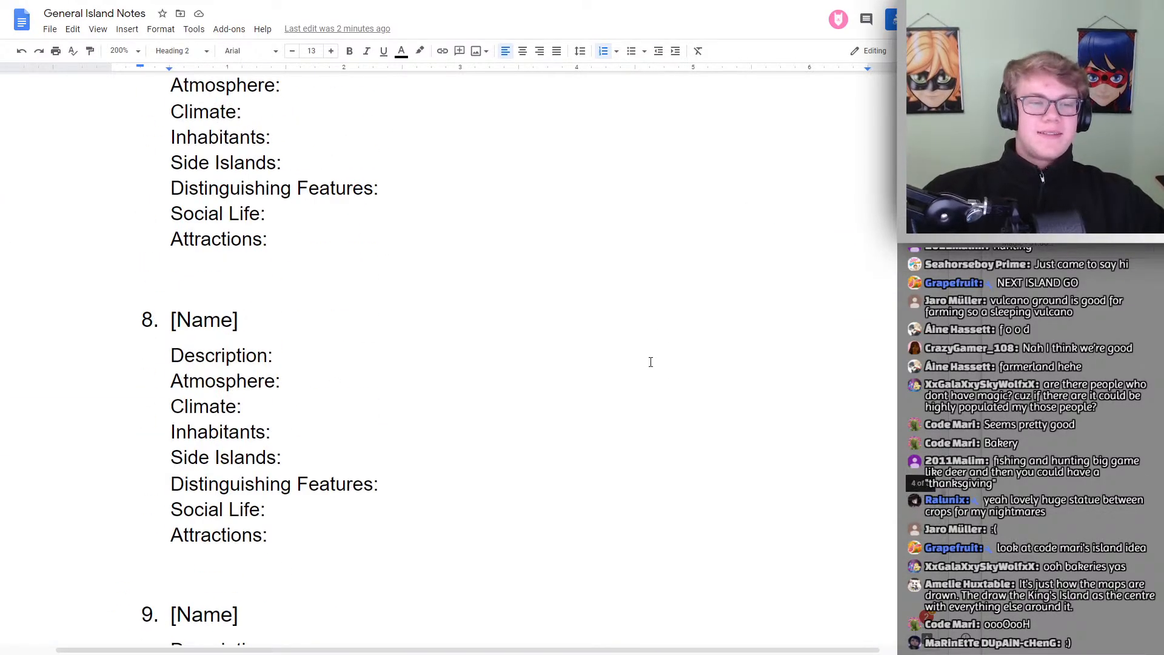
{"action": "scroll", "coordinate": [643, 358], "scroll_direction": "up", "scroll_amount": 4}
{"action": "scroll", "coordinate": [630, 352], "scroll_direction": "up", "scroll_amount": 10}
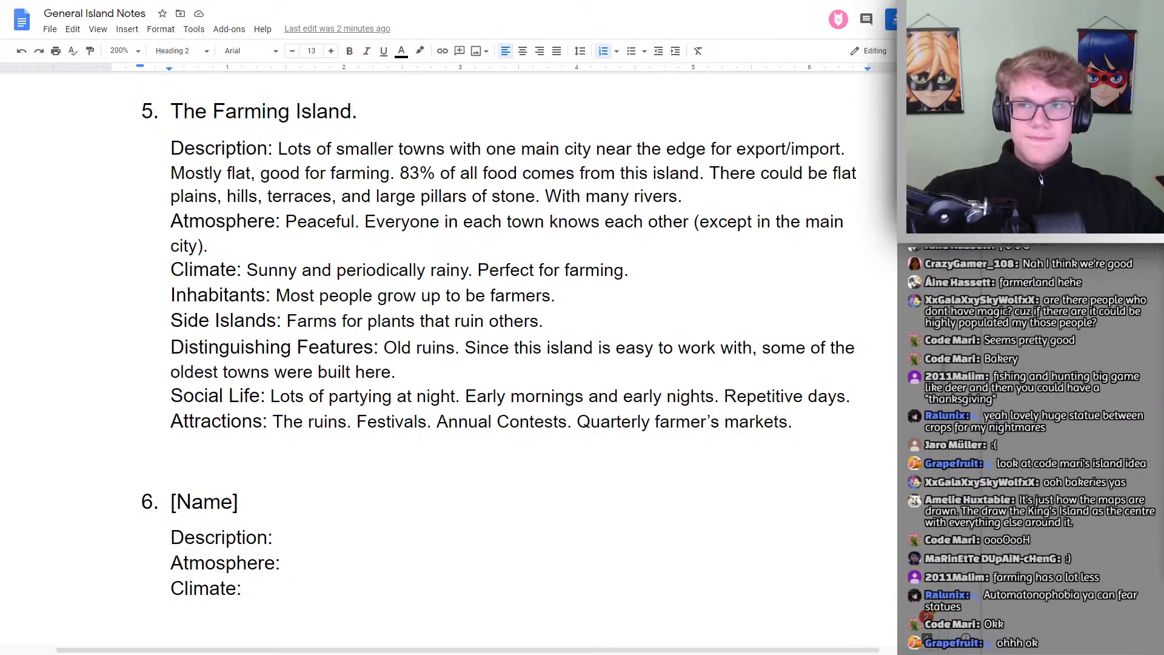
Replace the [Name] placeholder of island 6 with "Normal Island."
{"action": "scroll", "coordinate": [464, 424], "scroll_direction": "down", "scroll_amount": 3}
{"action": "left_click", "coordinate": [257, 324]}
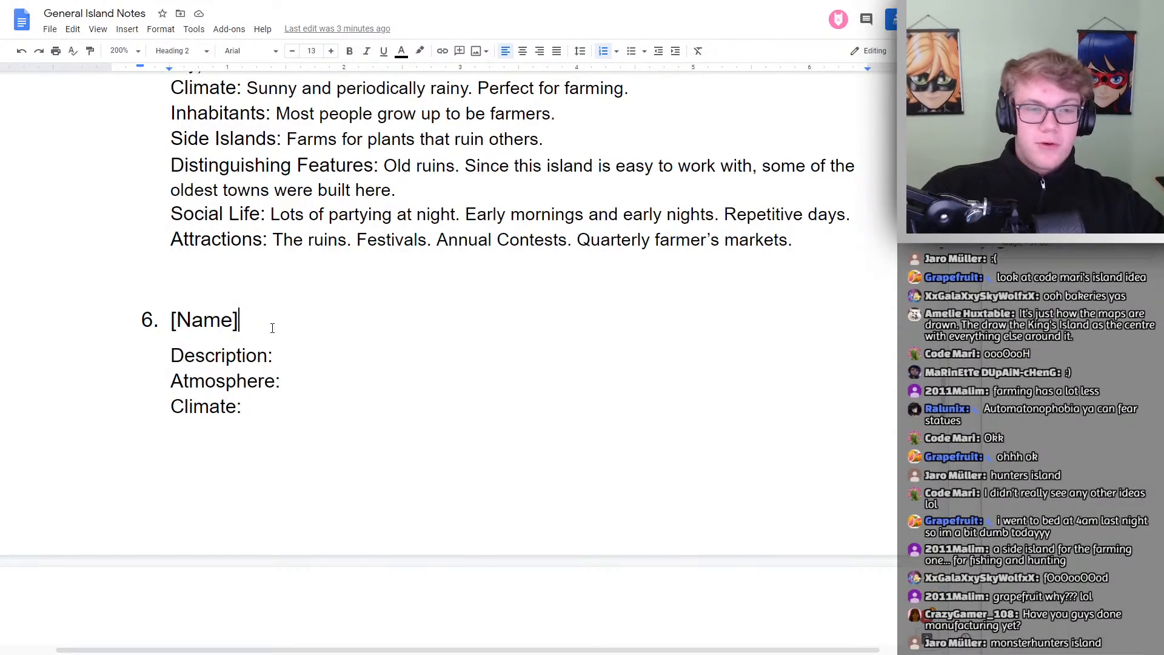
{"action": "scroll", "coordinate": [384, 351], "scroll_direction": "up", "scroll_amount": 15}
{"action": "scroll", "coordinate": [413, 364], "scroll_direction": "up", "scroll_amount": 20}
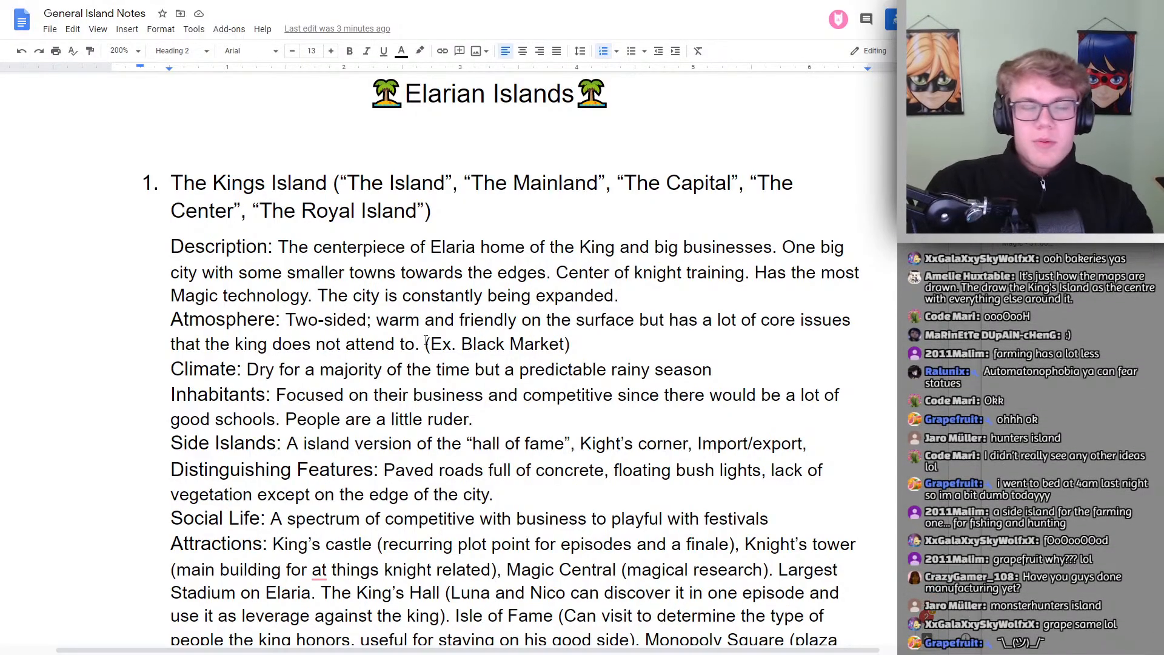
{"action": "scroll", "coordinate": [474, 305], "scroll_direction": "down", "scroll_amount": 20}
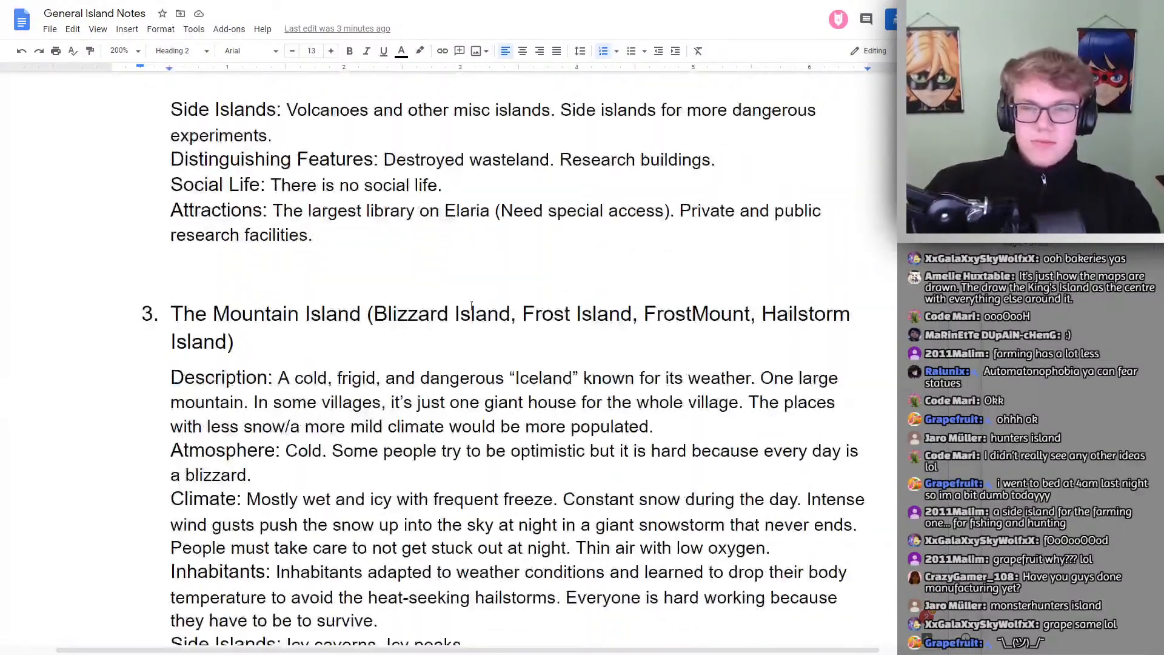
{"action": "scroll", "coordinate": [425, 294], "scroll_direction": "down", "scroll_amount": 12}
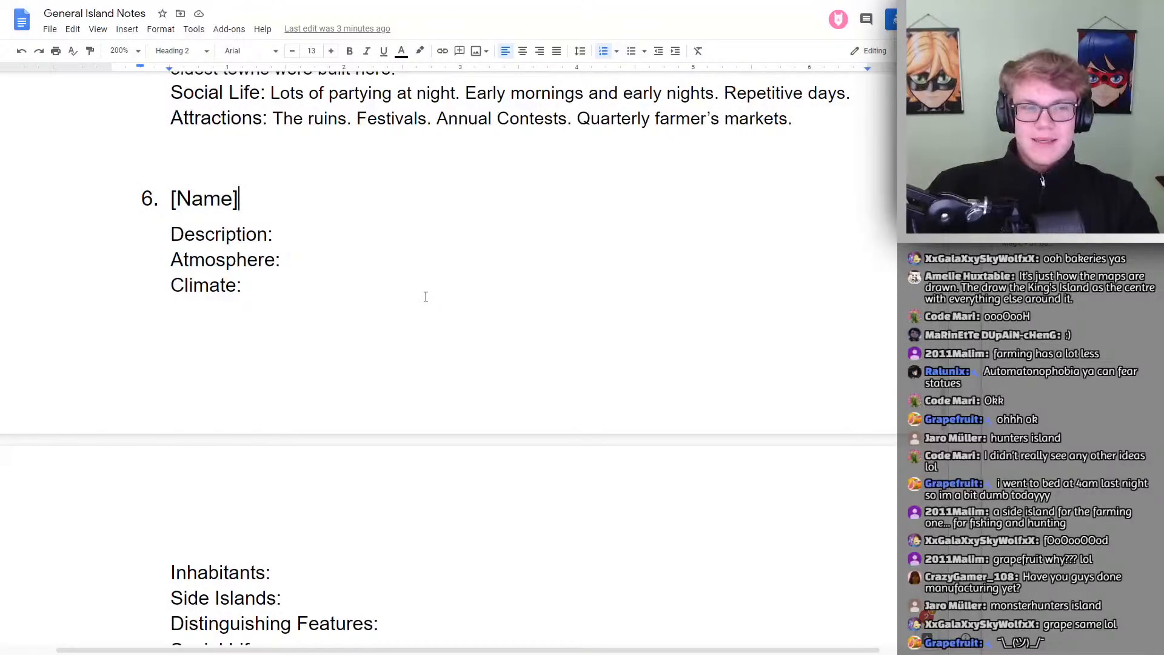
{"action": "scroll", "coordinate": [422, 288], "scroll_direction": "up", "scroll_amount": 5}
{"action": "scroll", "coordinate": [418, 281], "scroll_direction": "down", "scroll_amount": 1}
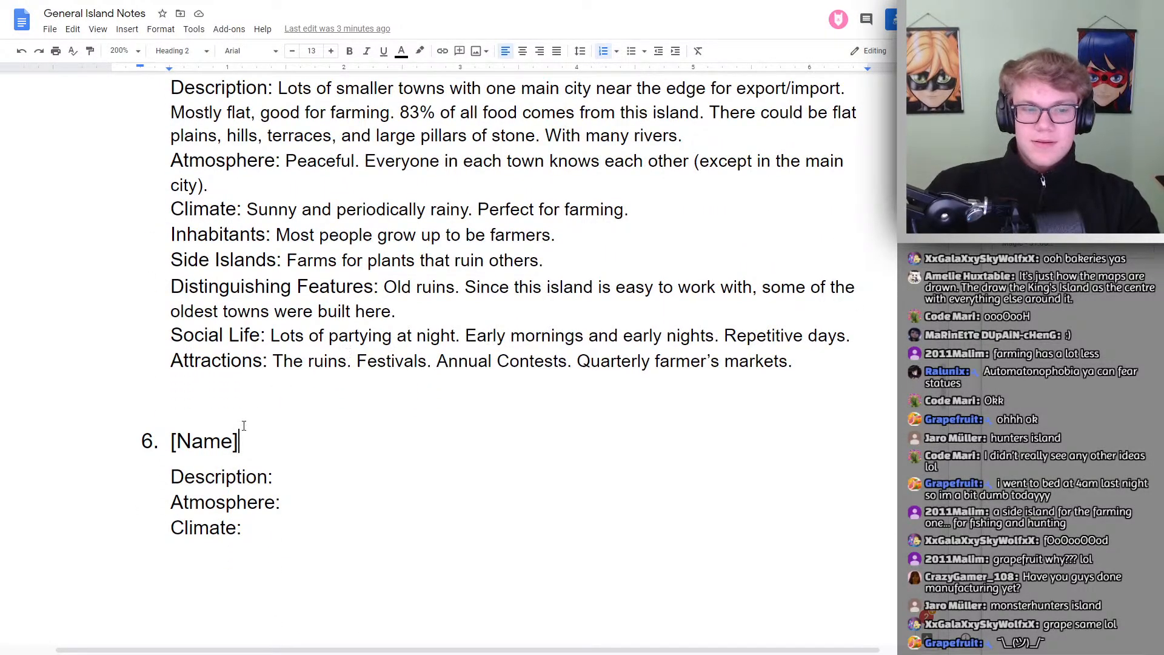
{"action": "left_click_drag", "start_coordinate": [240, 441], "coordinate": [172, 443]}
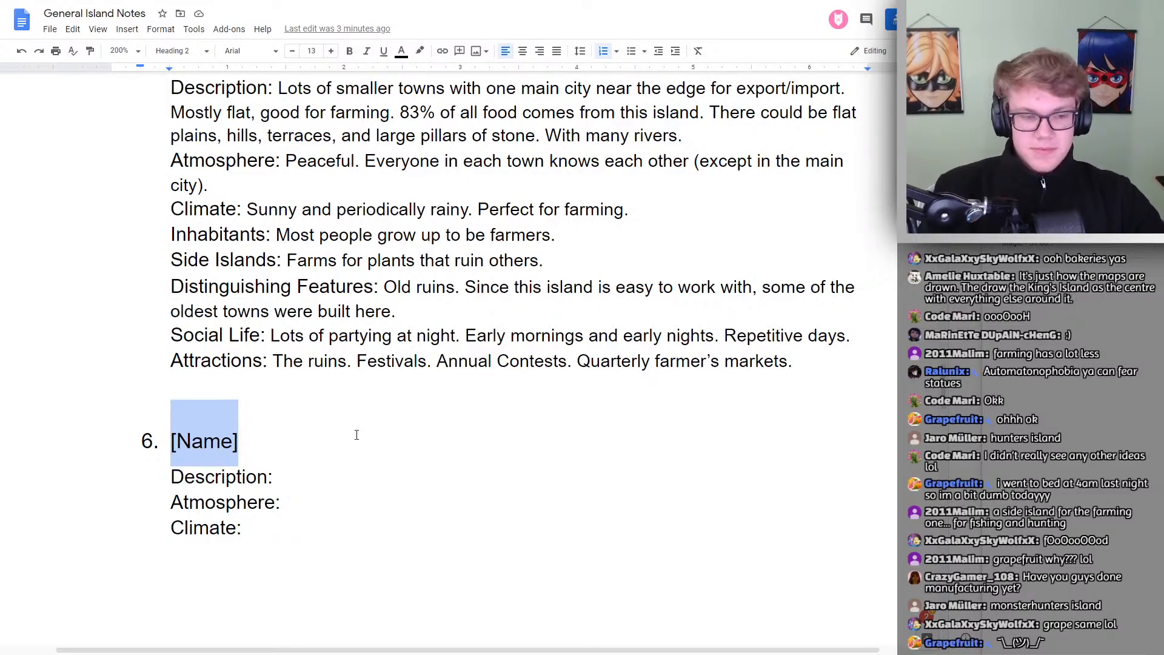
{"action": "type", "text": "Normal Isl"}
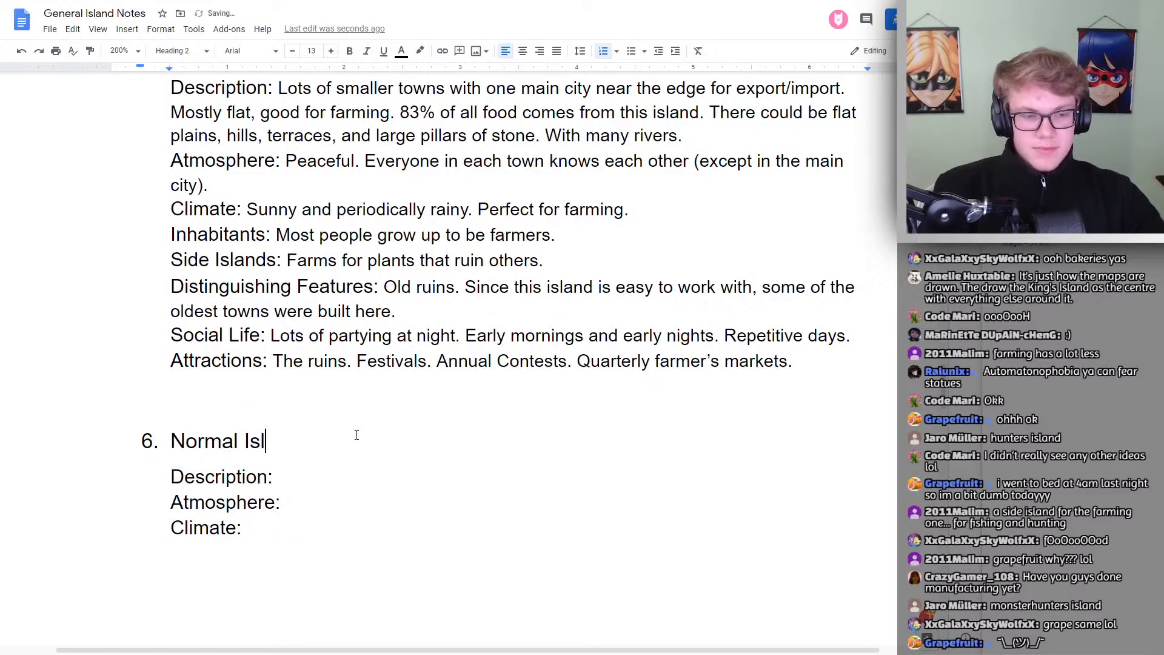
{"action": "type", "text": "and."}
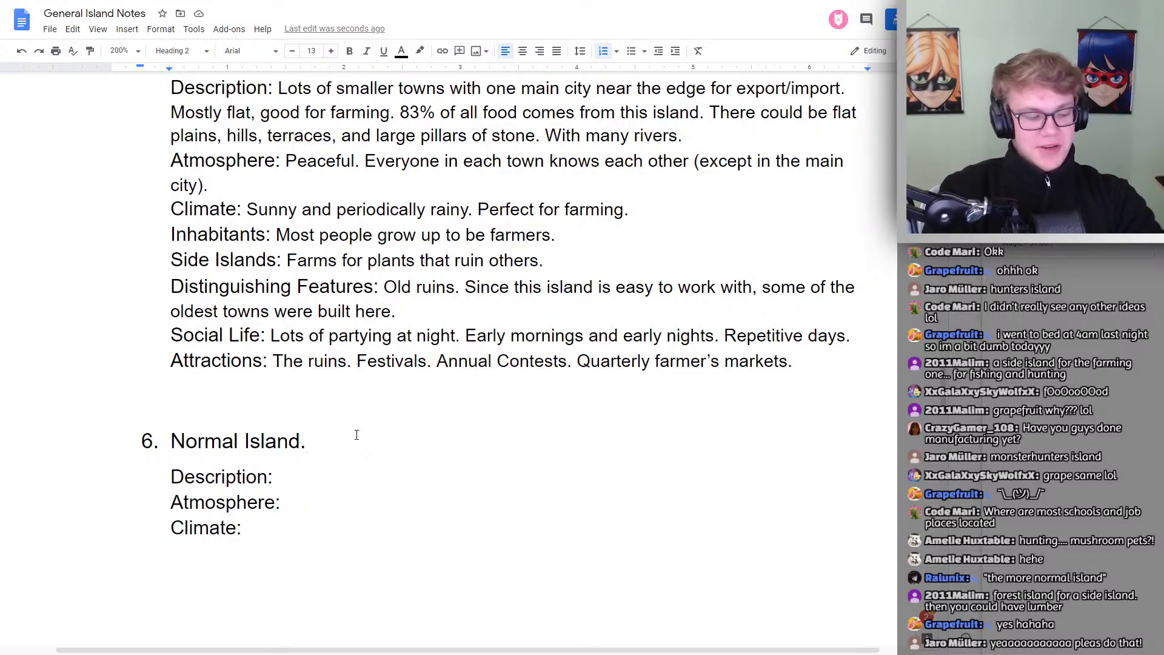
Reread the earlier island entries from the document's title down to the Normal Island heading
{"action": "scroll", "coordinate": [606, 432], "scroll_direction": "up", "scroll_amount": 20}
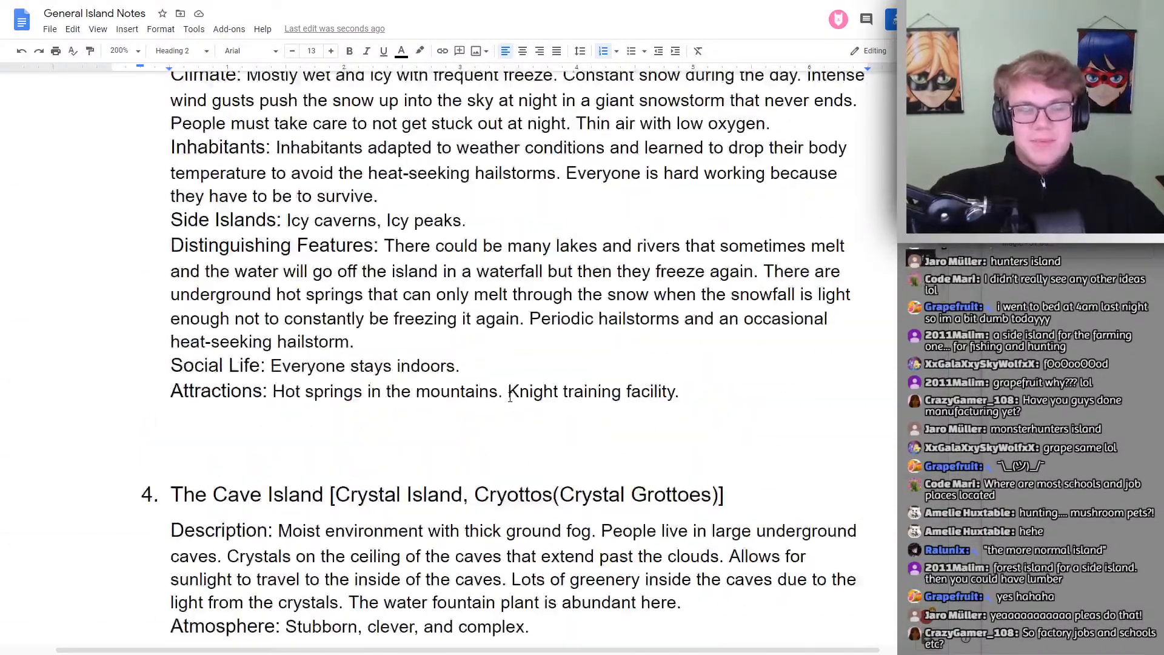
{"action": "scroll", "coordinate": [607, 431], "scroll_direction": "up", "scroll_amount": 5}
{"action": "scroll", "coordinate": [607, 417], "scroll_direction": "down", "scroll_amount": 1}
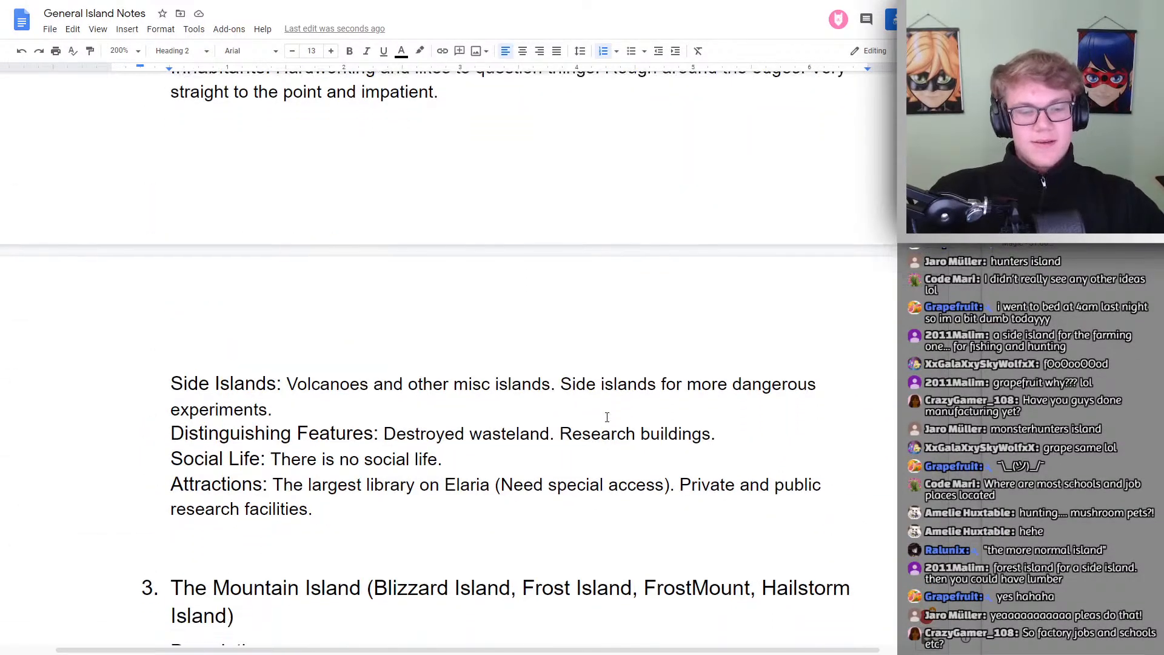
{"action": "scroll", "coordinate": [606, 425], "scroll_direction": "up", "scroll_amount": 8}
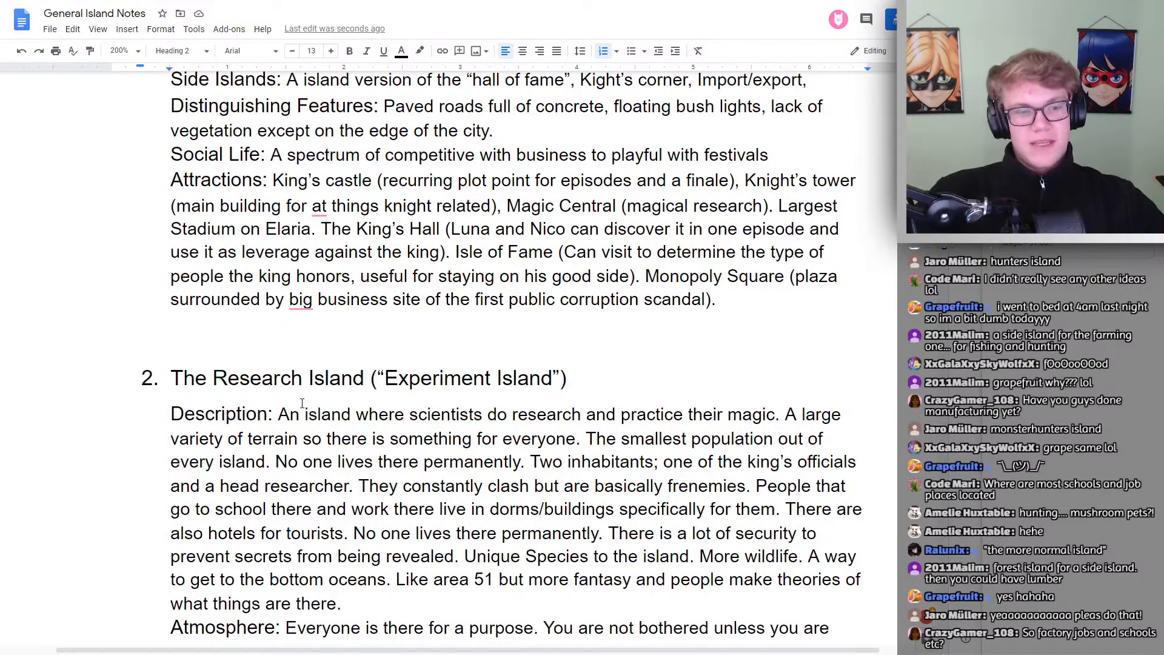
{"action": "scroll", "coordinate": [302, 404], "scroll_direction": "up", "scroll_amount": 3}
{"action": "scroll", "coordinate": [331, 267], "scroll_direction": "down", "scroll_amount": 5}
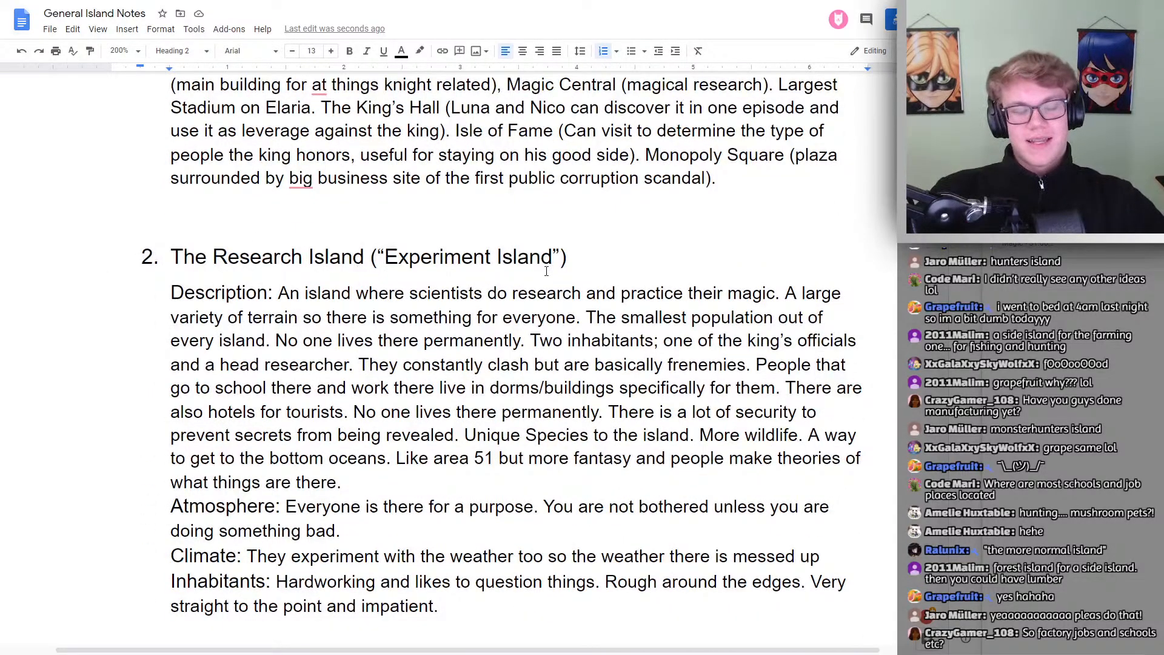
{"action": "scroll", "coordinate": [547, 271], "scroll_direction": "up", "scroll_amount": 15}
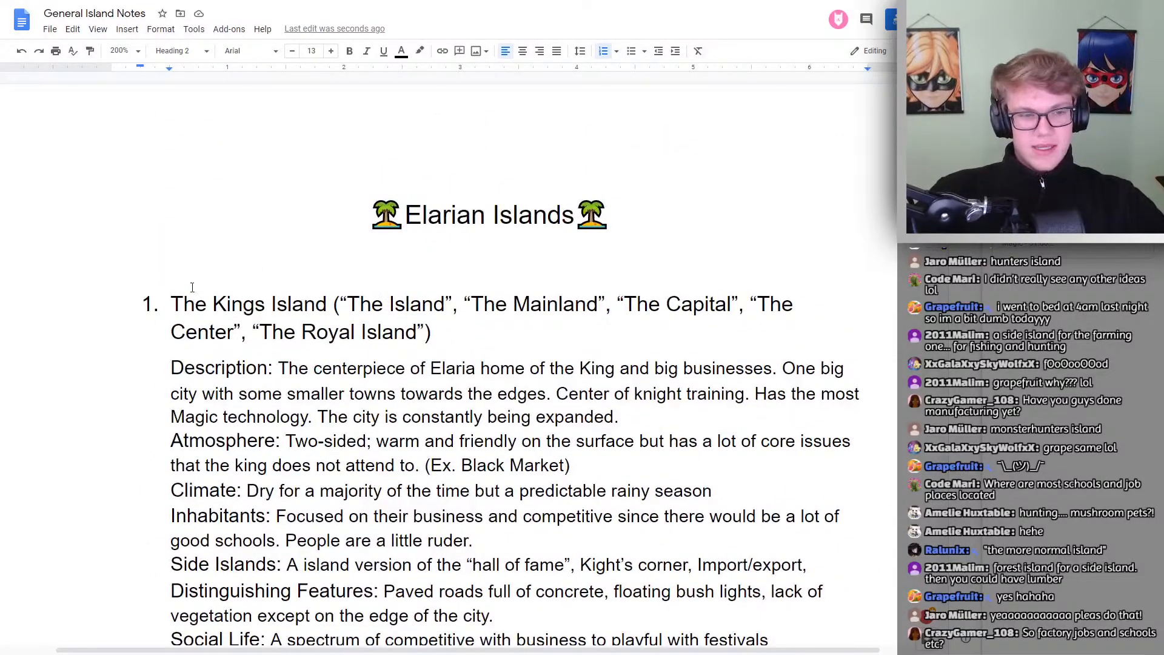
{"action": "scroll", "coordinate": [470, 235], "scroll_direction": "down", "scroll_amount": 20}
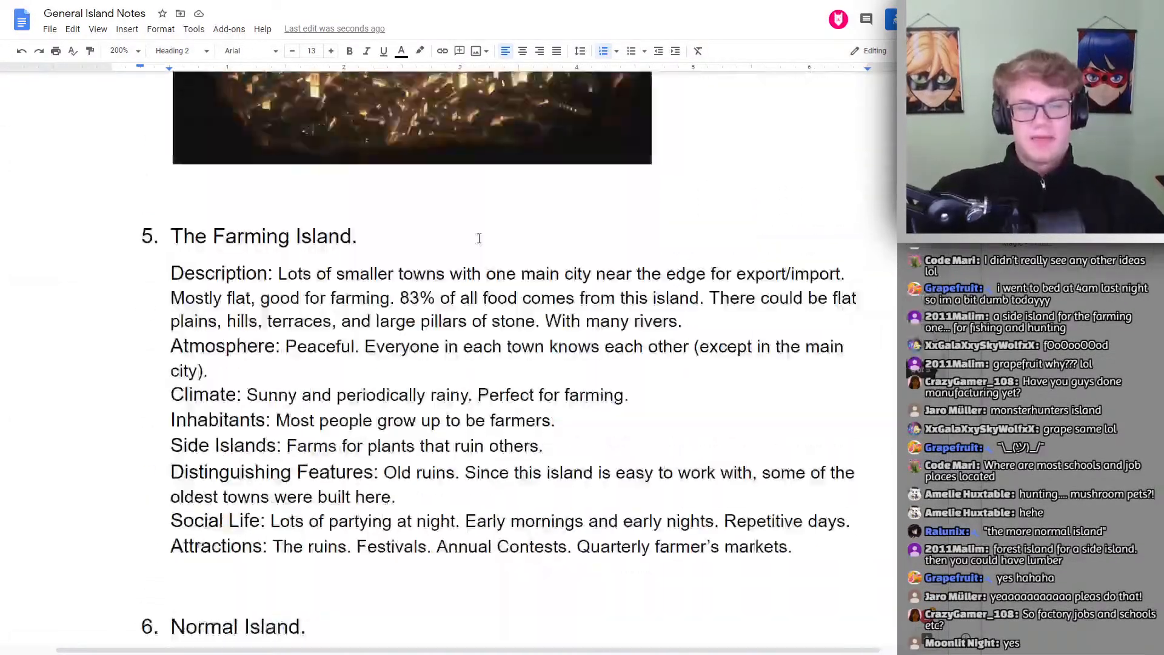
{"action": "scroll", "coordinate": [479, 239], "scroll_direction": "up", "scroll_amount": 5}
{"action": "scroll", "coordinate": [475, 237], "scroll_direction": "down", "scroll_amount": 2}
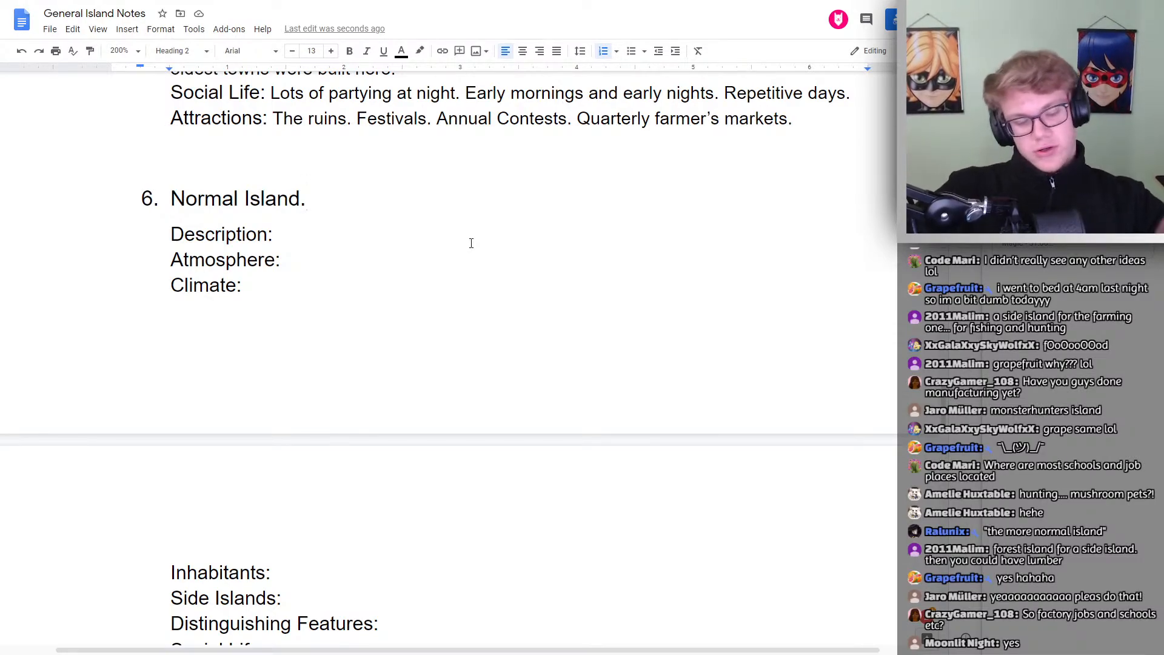
Append the parenthetical "(With lost of biomes)" to the Normal Island heading
{"action": "left_click", "coordinate": [314, 220]}
{"action": "type", "text": "()"}
{"action": "key", "text": "Left"}
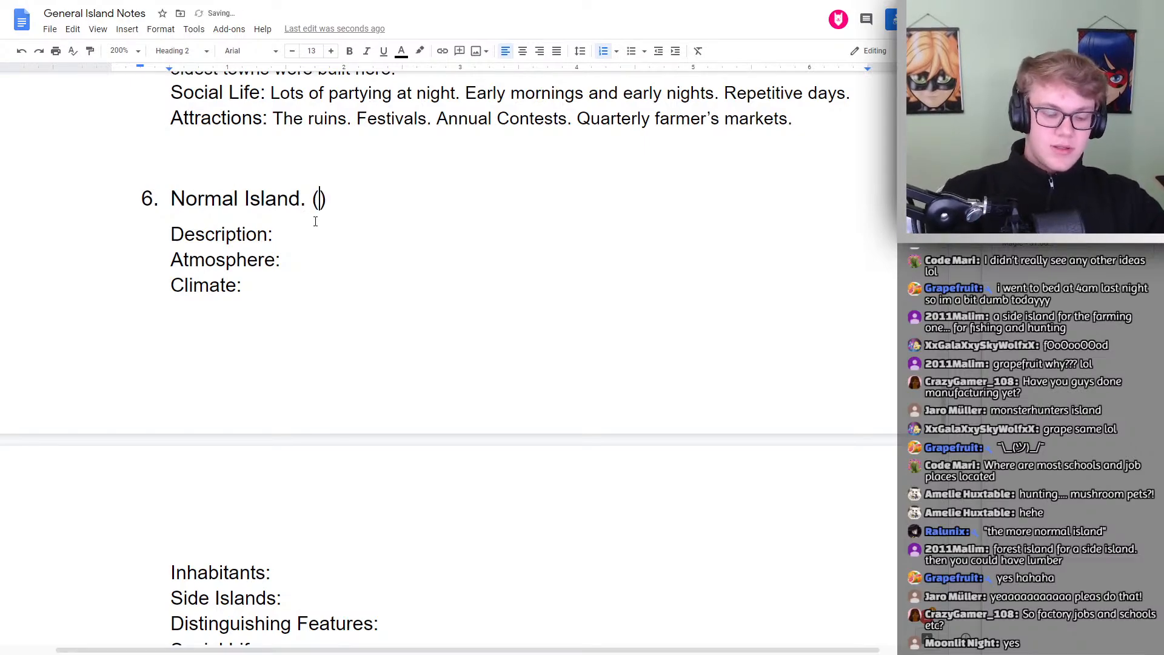
{"action": "type", "text": "With lost of biom"}
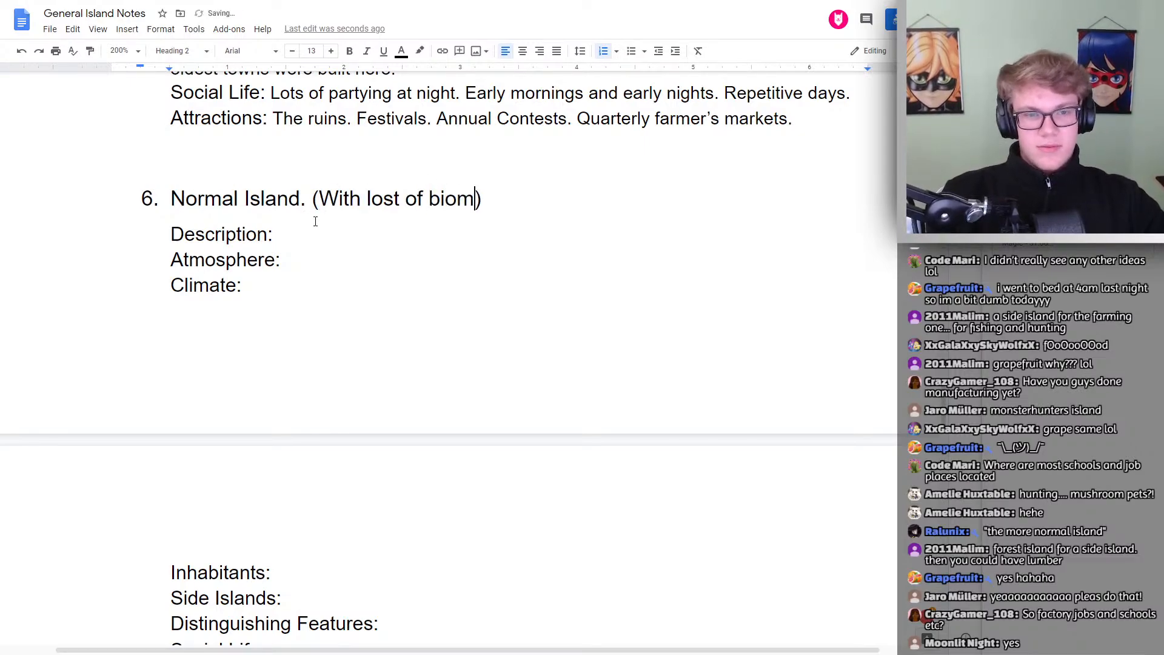
{"action": "type", "text": "es"}
Start island 6's Description with "This island is what you would expect an island to be."
{"action": "left_click", "coordinate": [300, 238]}
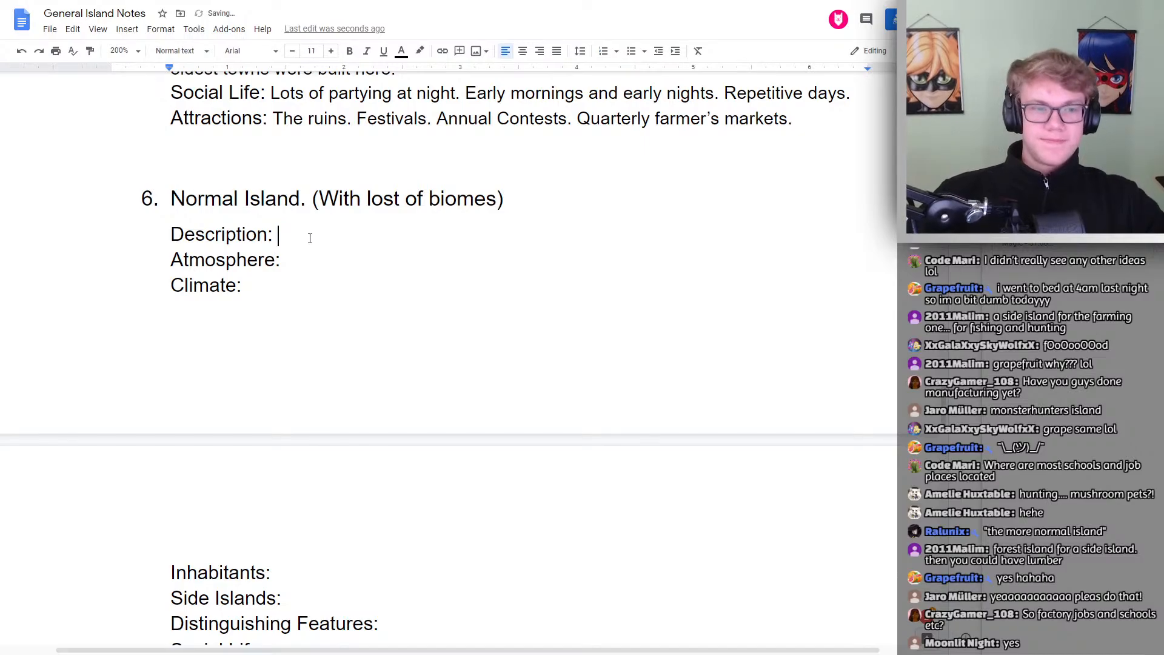
{"action": "type", "text": "This islan"}
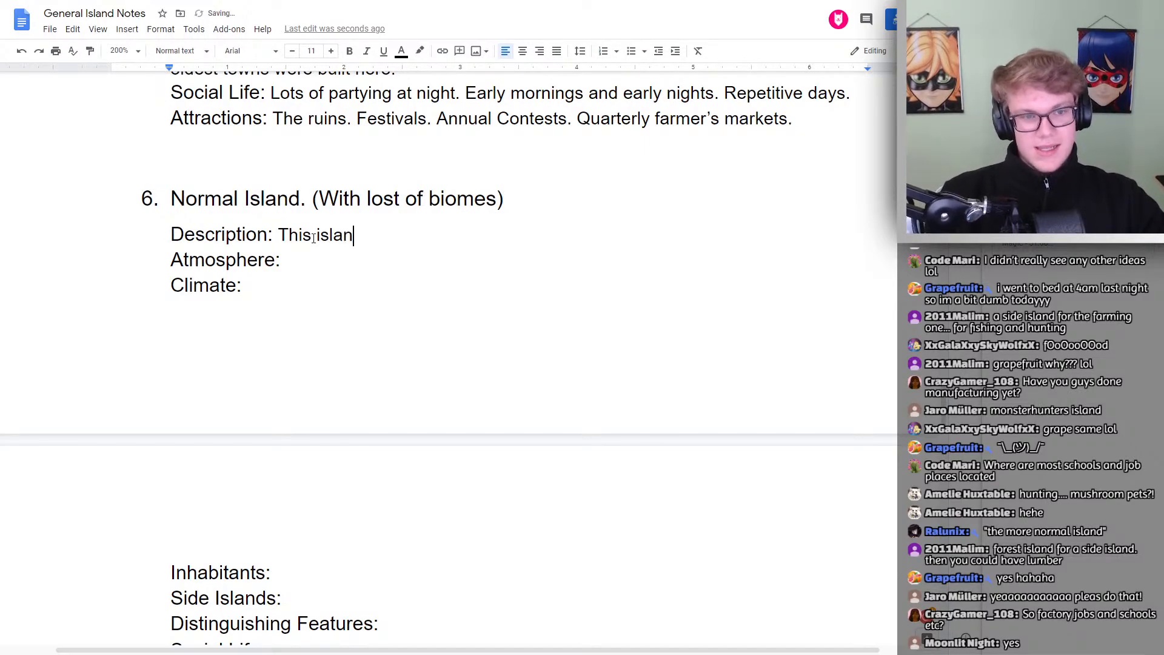
{"action": "type", "text": "d is what you woul"}
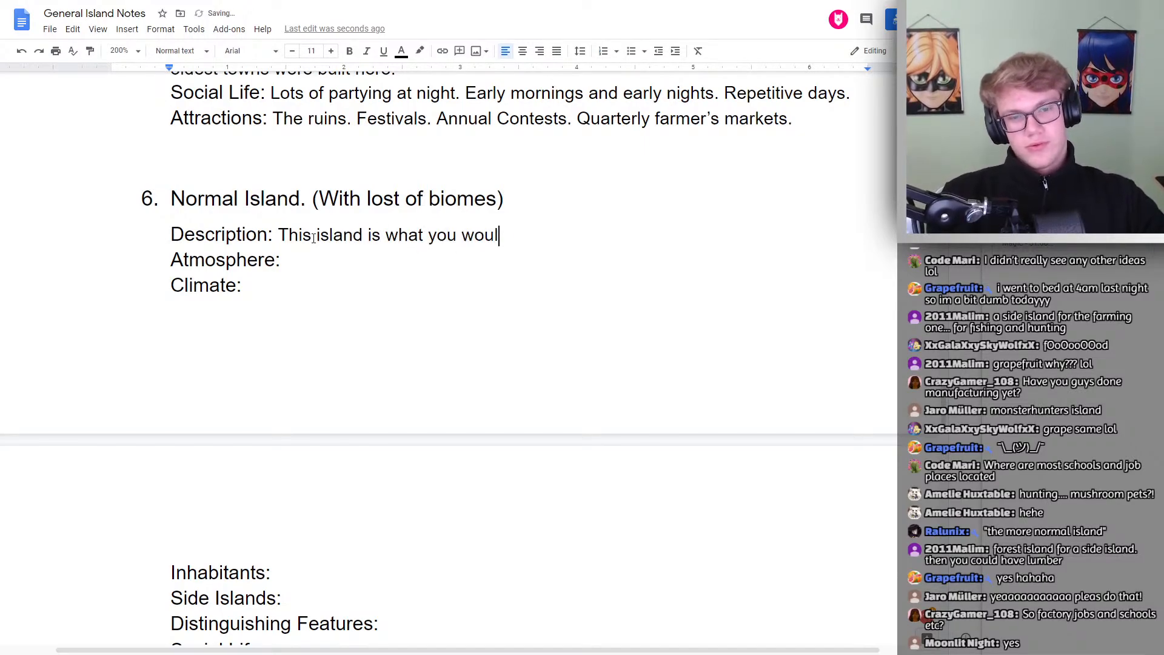
{"action": "type", "text": "d expect an i"}
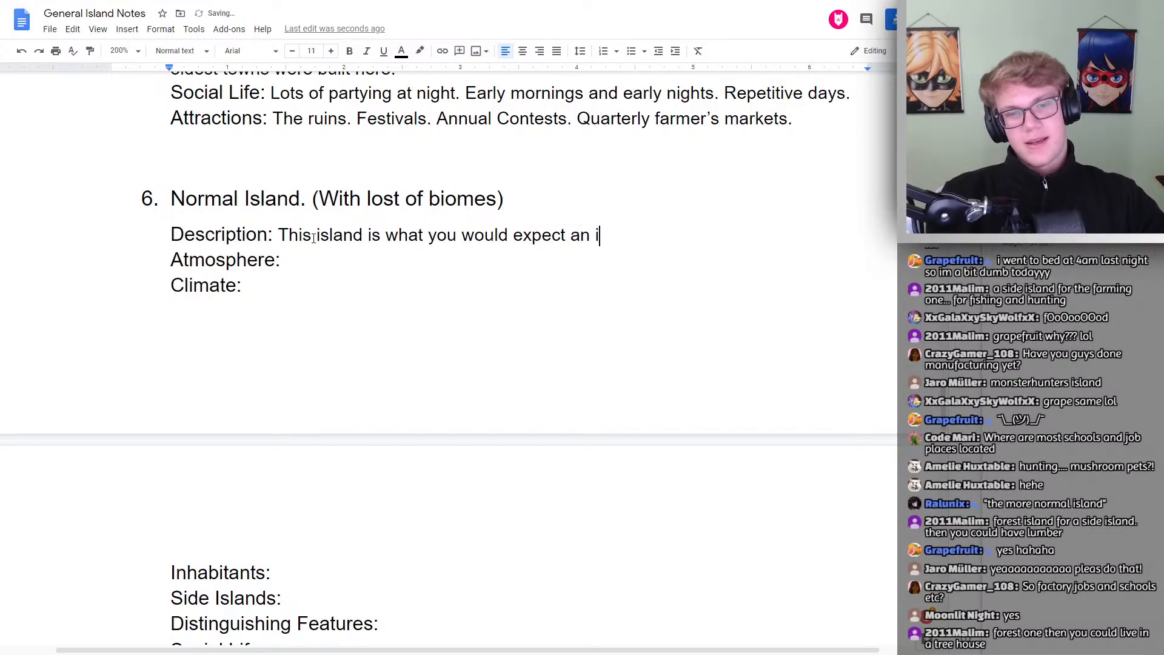
{"action": "type", "text": "sland to be."}
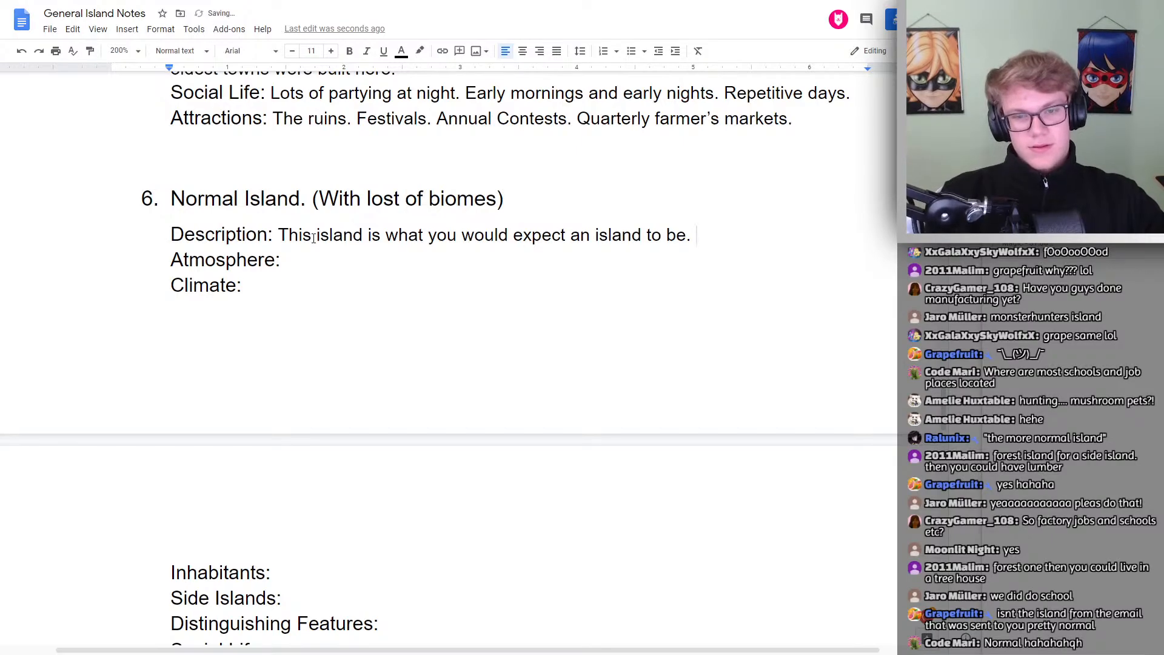
Continue the Normal Island description with the landscape list "Forests, Rivers, Lakes,"
{"action": "type", "text": " Forests, "}
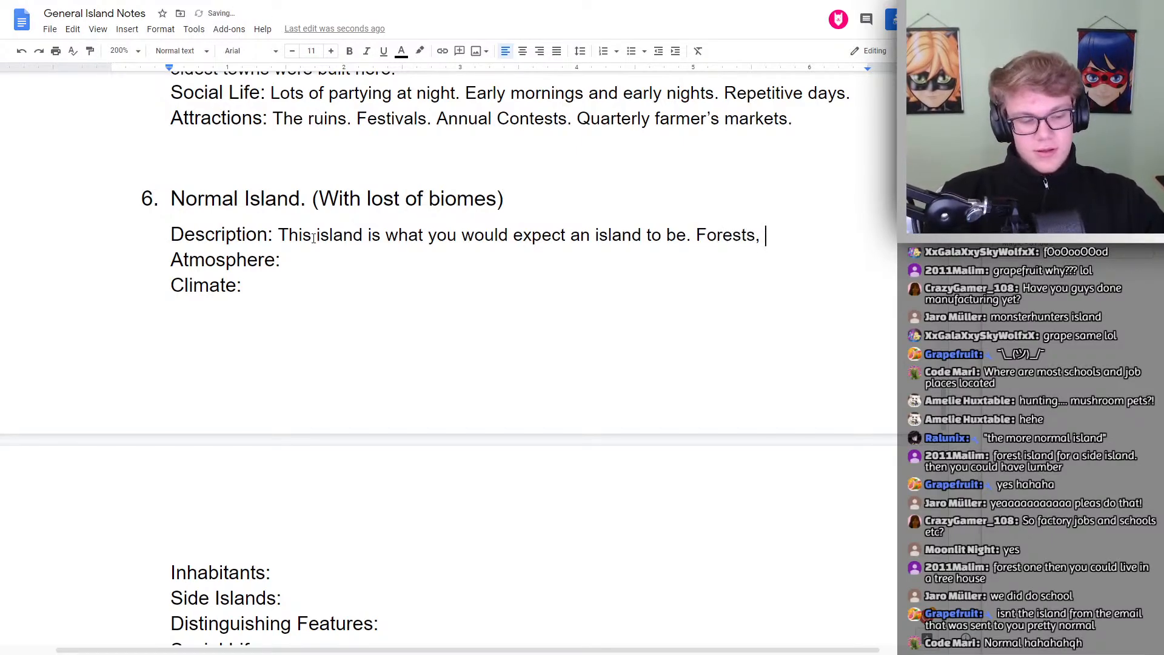
{"action": "type", "text": "Rivers, Lates"}
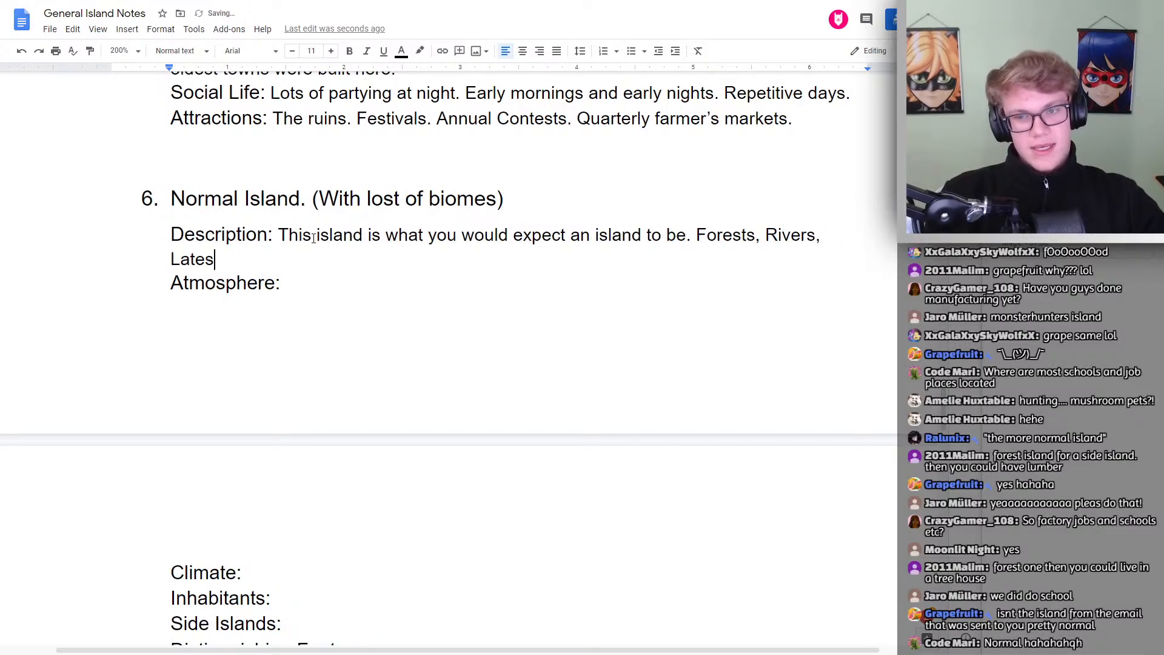
{"action": "key", "text": "BackSpace"}
{"action": "key", "text": "BackSpace"}
{"action": "key", "text": "BackSpace"}
{"action": "type", "text": "ks"}
{"action": "key", "text": "Left"}
{"action": "type", "text": "e"}
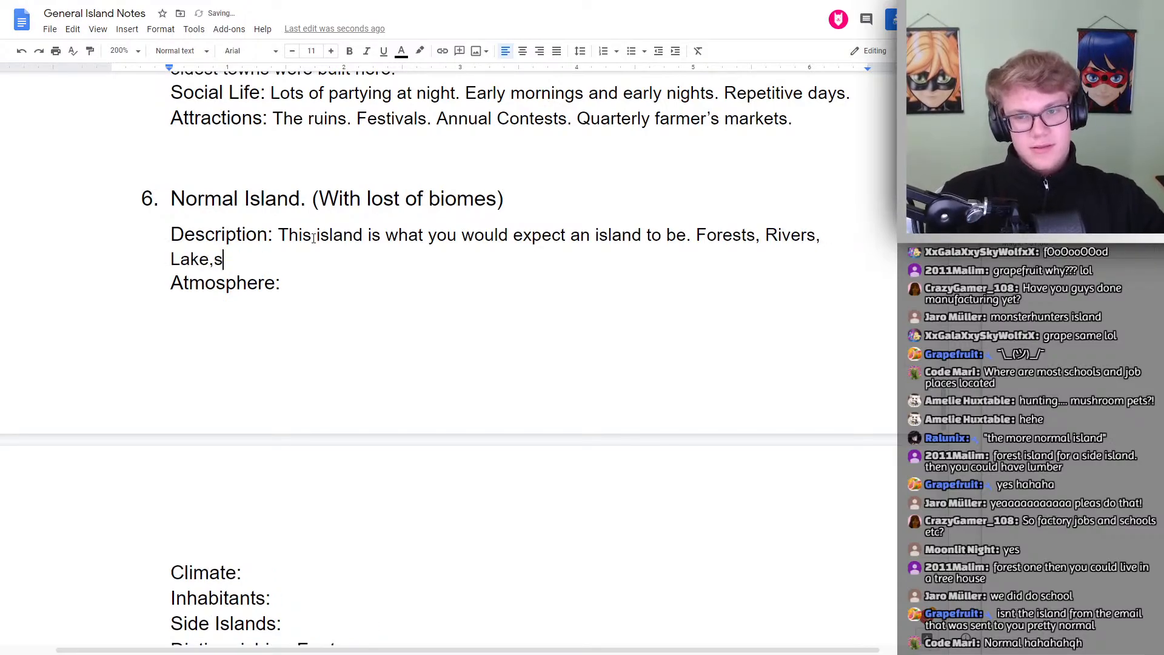
{"action": "key", "text": "Delete"}
{"action": "type", "text": "'s"}
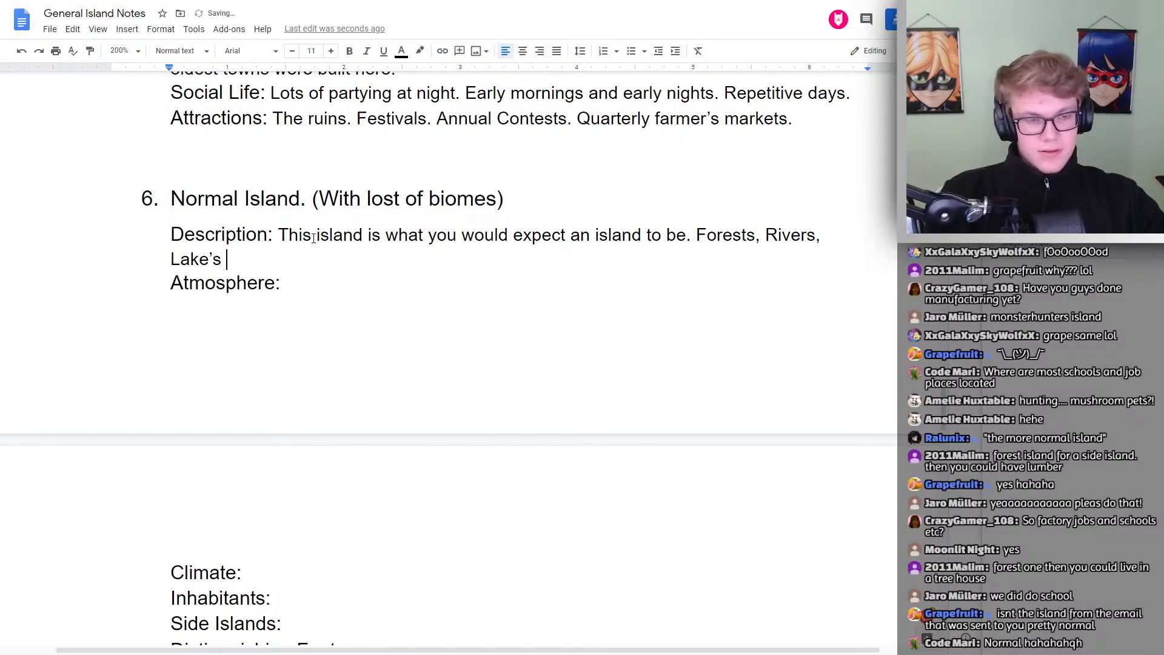
{"action": "key", "text": "BackSpace"}
{"action": "key", "text": "BackSpace"}
{"action": "type", "text": "s,"}
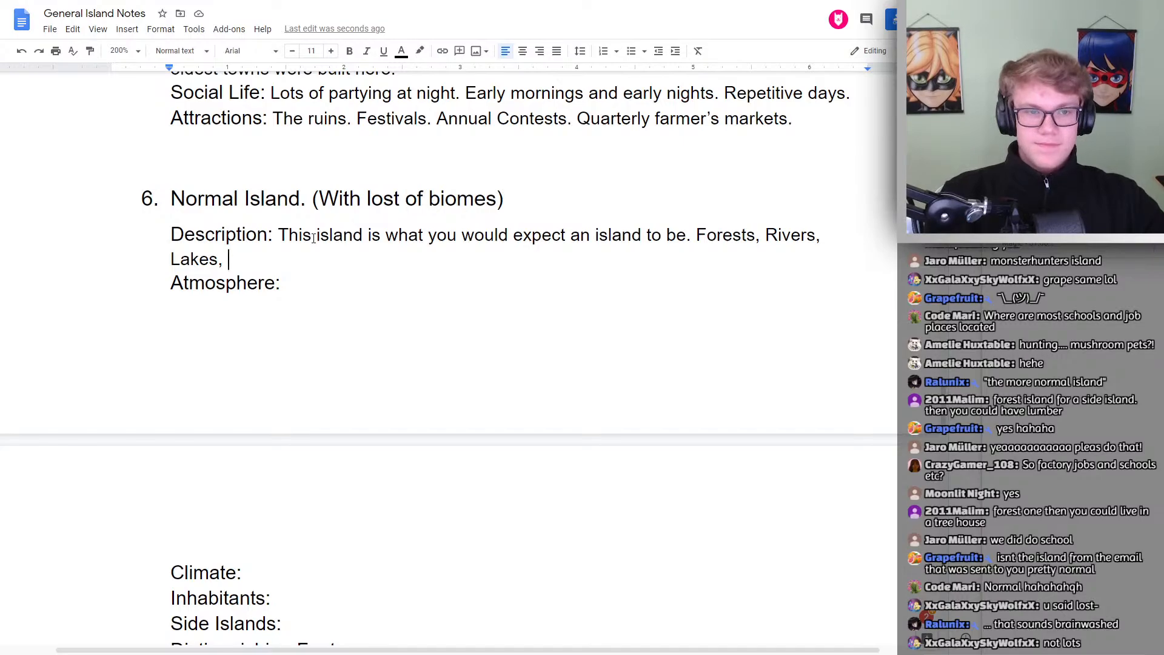
Correct "lost" to "lots" in the parenthetical of the Normal Island heading
{"action": "left_click", "coordinate": [395, 191]}
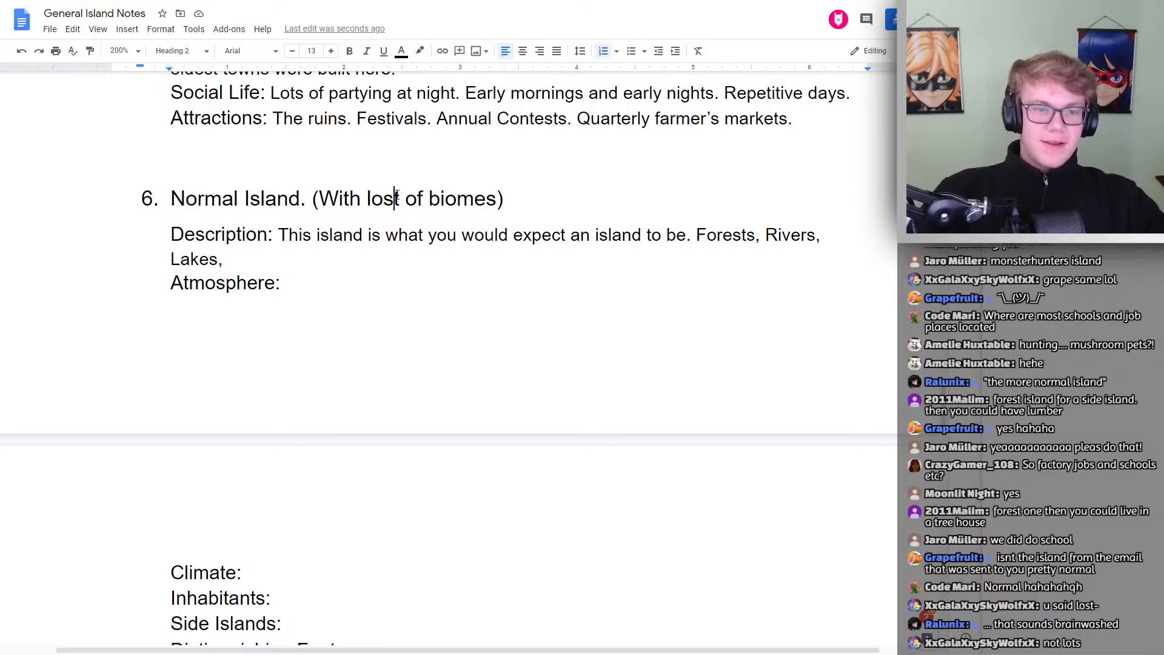
{"action": "key", "text": "BackSpace"}
{"action": "key", "text": "BackSpace"}
{"action": "type", "text": "ts"}
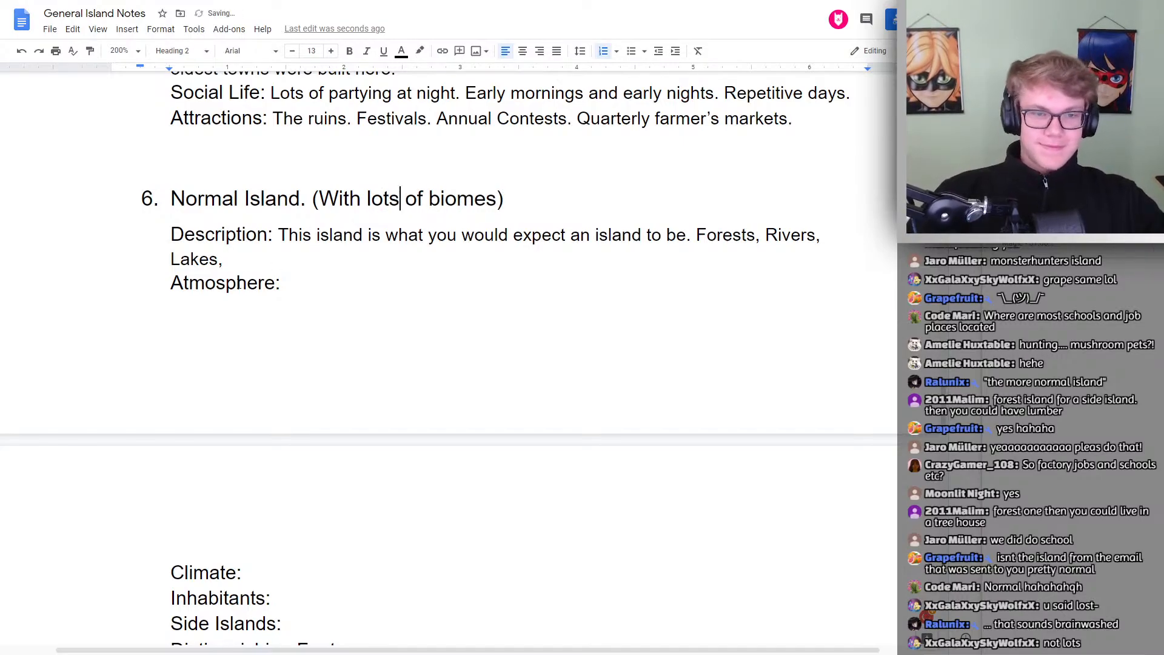
Finish the landscape list in the description with "etc." and add "Has a large variety of biomes."
{"action": "double_click", "coordinate": [269, 261]}
{"action": "left_click", "coordinate": [270, 260]}
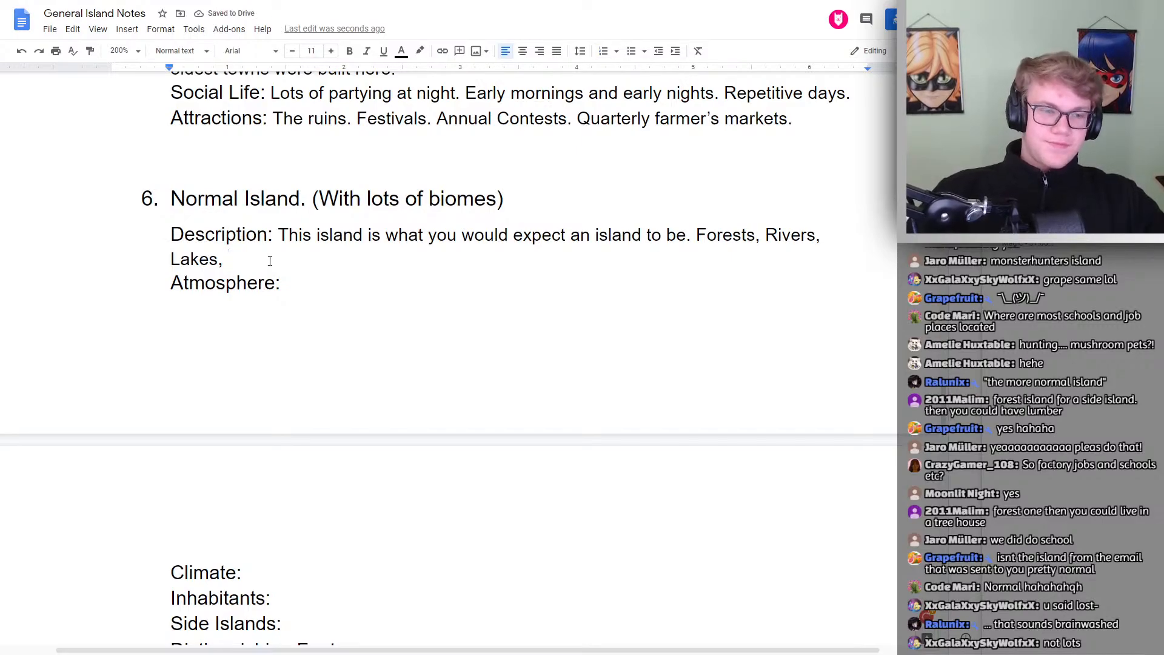
{"action": "type", "text": "etc."}
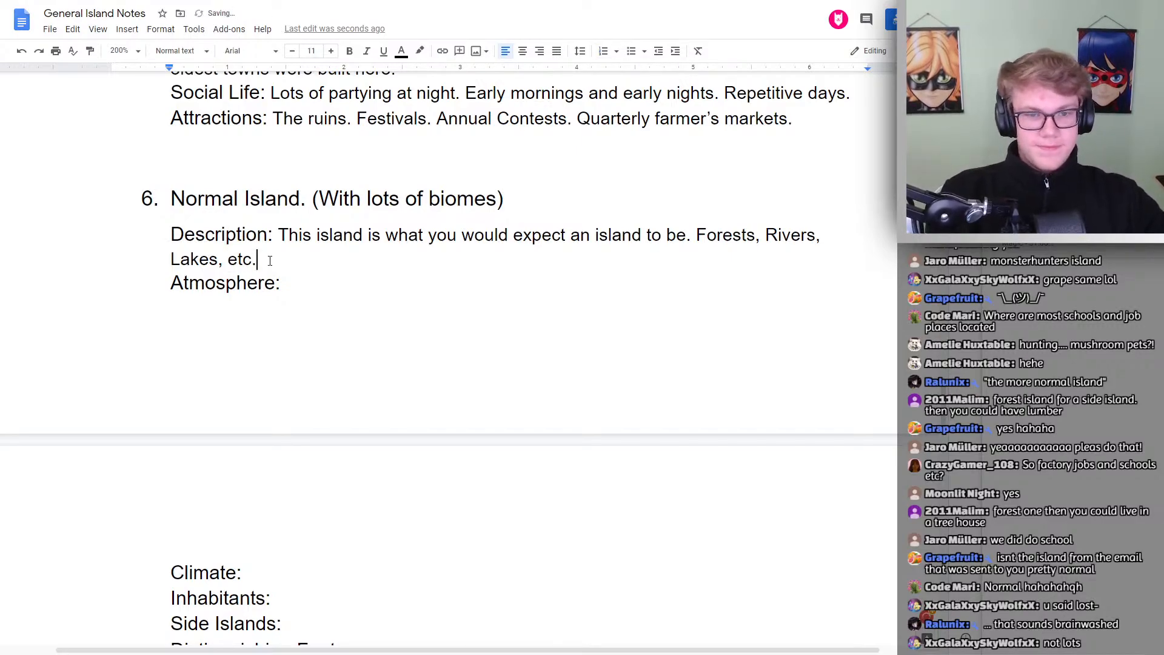
{"action": "type", "text": " Has a "}
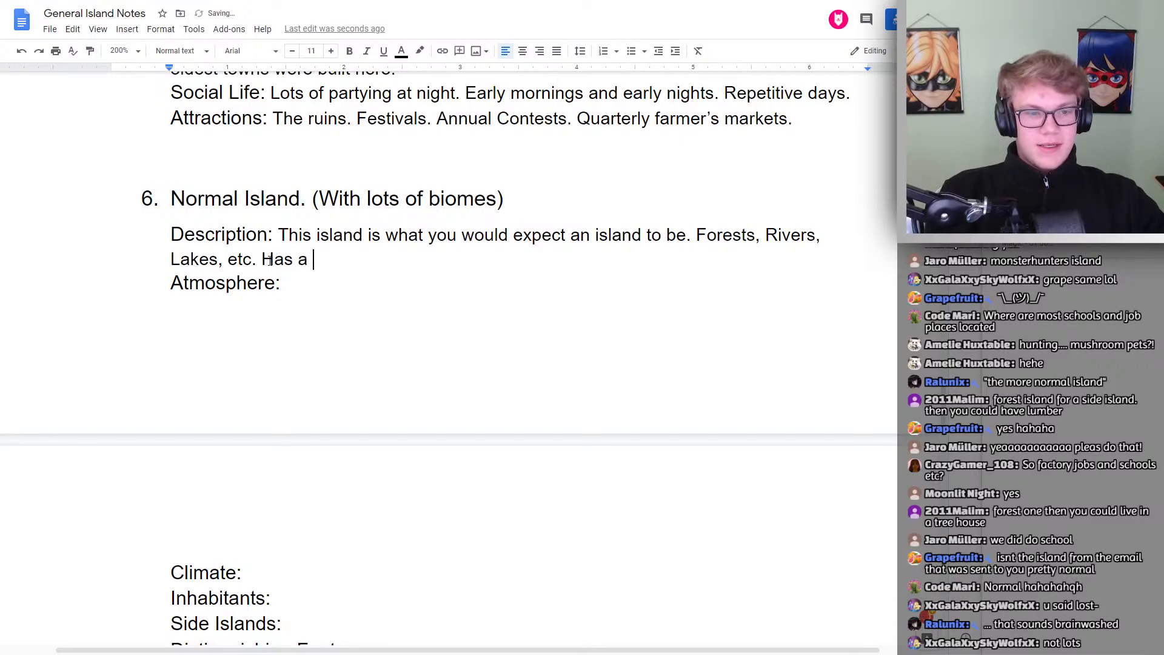
{"action": "type", "text": "large variety of "}
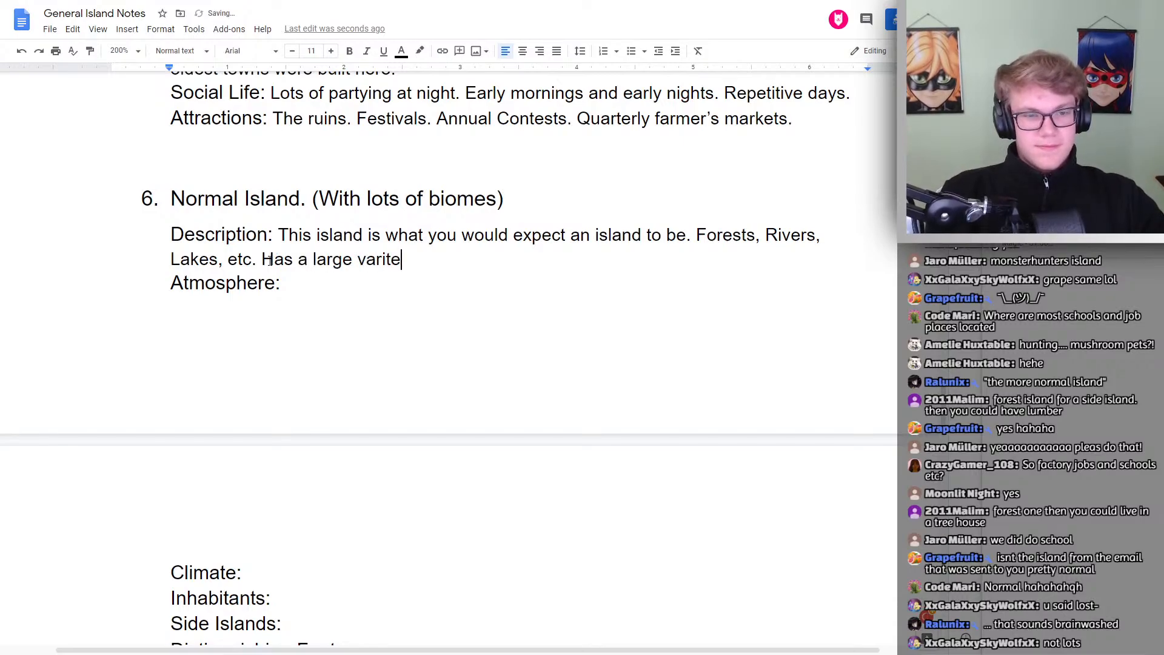
{"action": "type", "text": "biomes"}
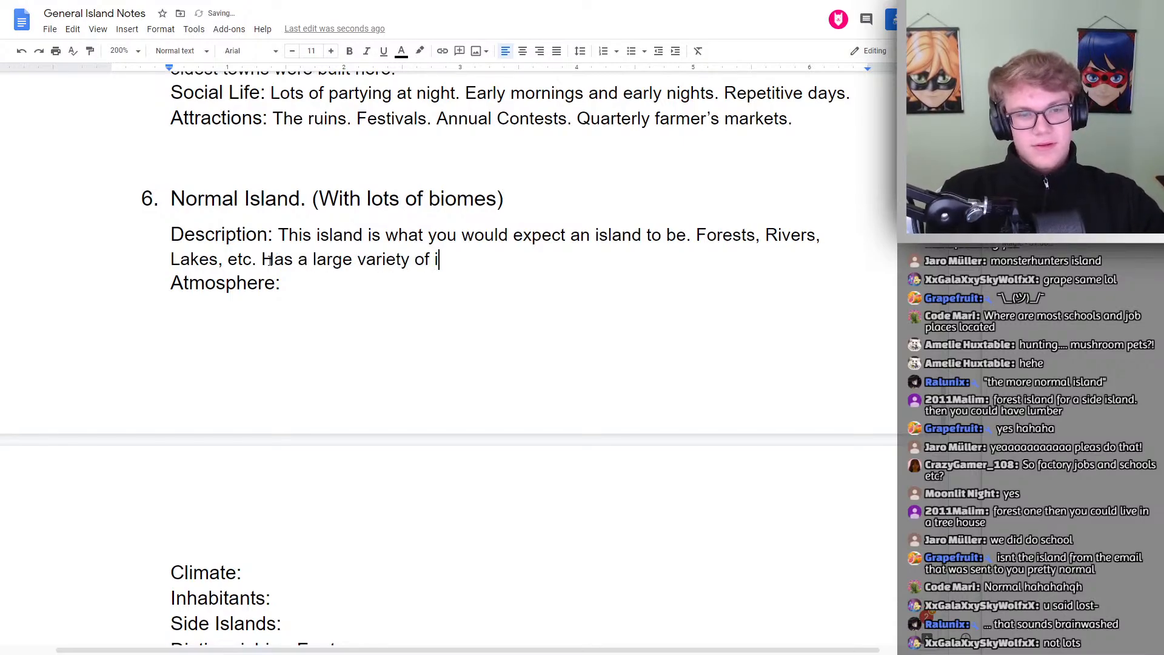
{"action": "key", "text": "BackSpace"}
{"action": "type", "text": ". "}
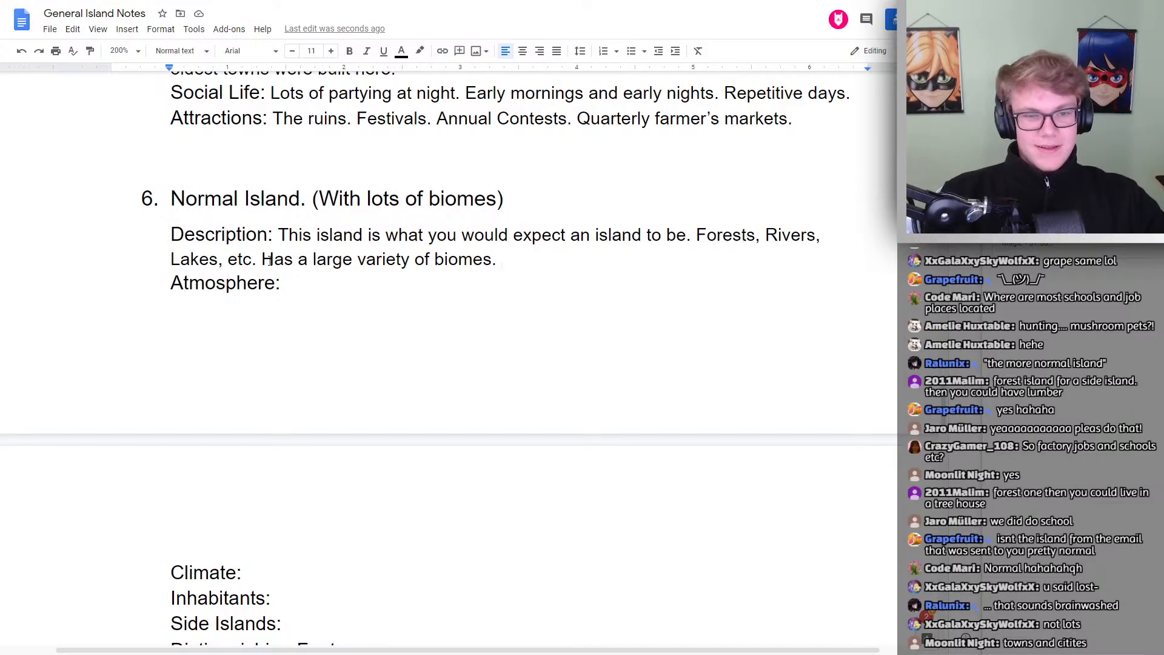
Add "Also has the second largest population (second to the kings island)." to the Normal Island description
{"action": "type", "text": "Also has "}
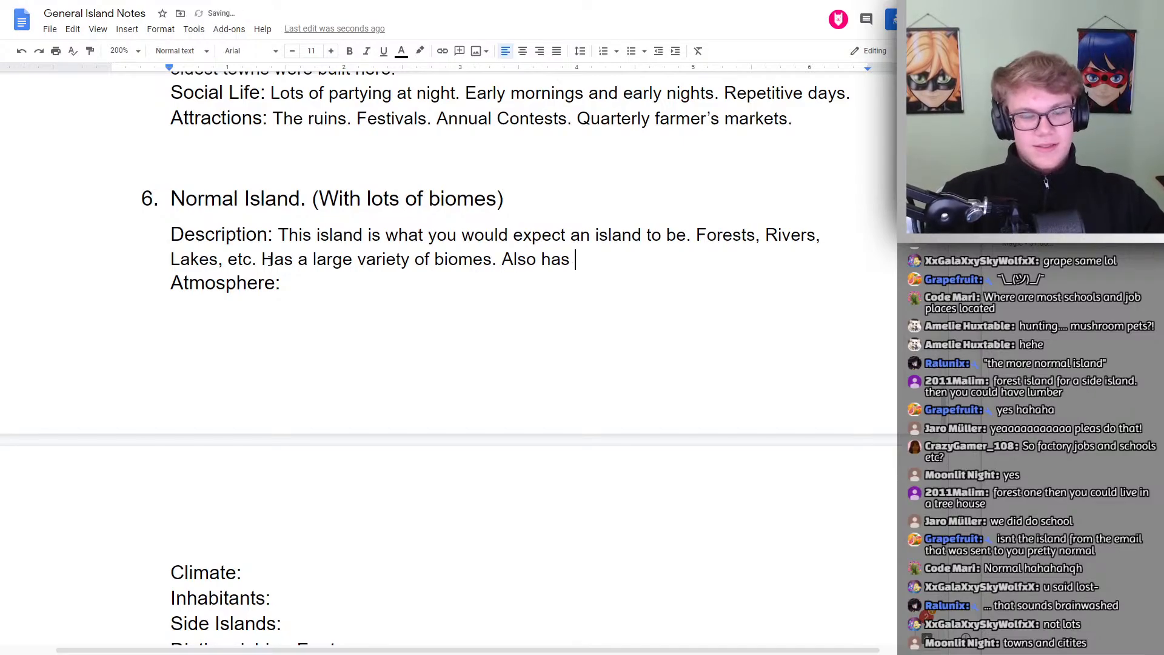
{"action": "type", "text": "the second l"}
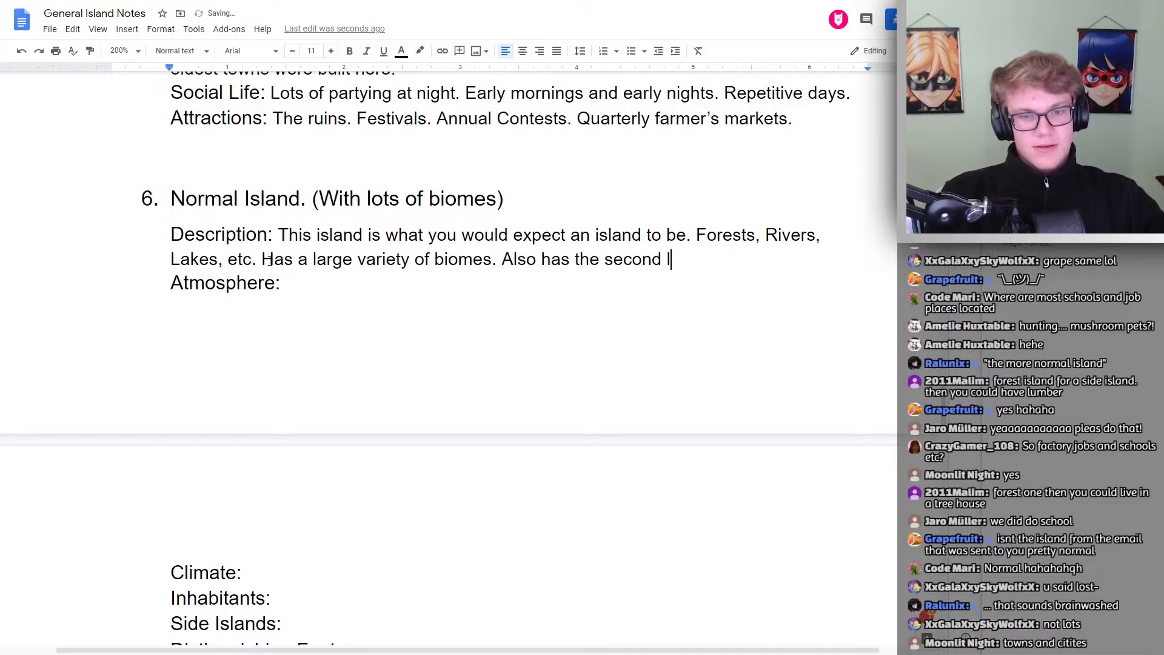
{"action": "type", "text": "argest population"}
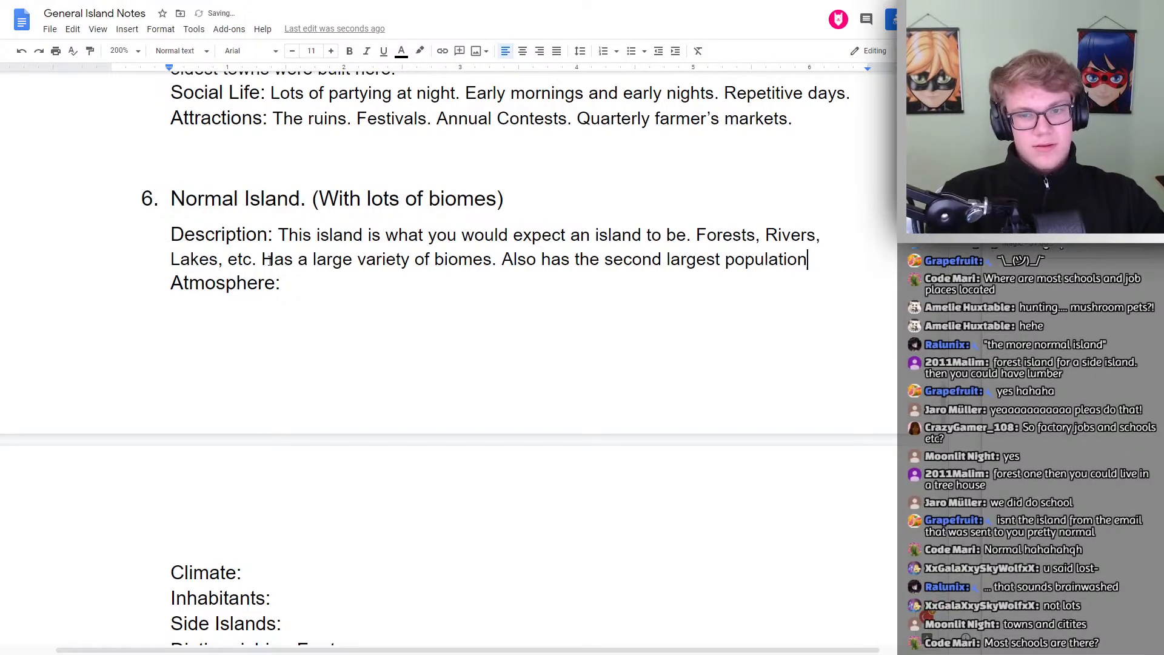
{"action": "type", "text": " ()"}
{"action": "key", "text": "BackSpace"}
{"action": "key", "text": "BackSpace"}
{"action": "key", "text": "BackSpace"}
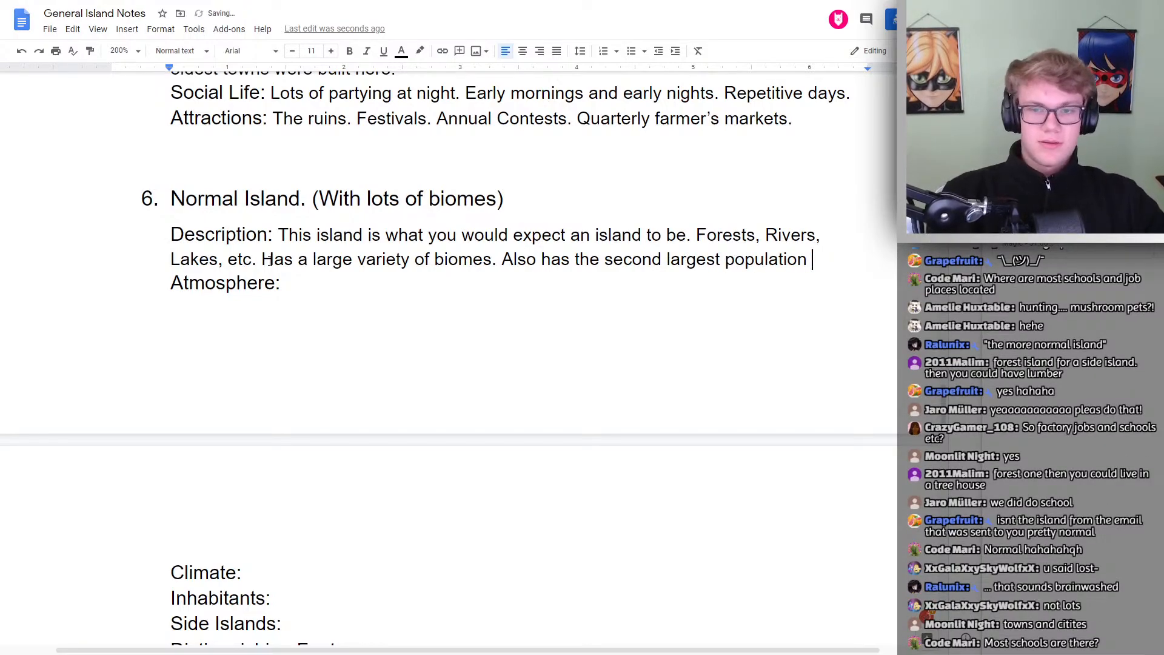
{"action": "type", "text": "()"}
{"action": "key", "text": "Left"}
{"action": "type", "text": "second to "}
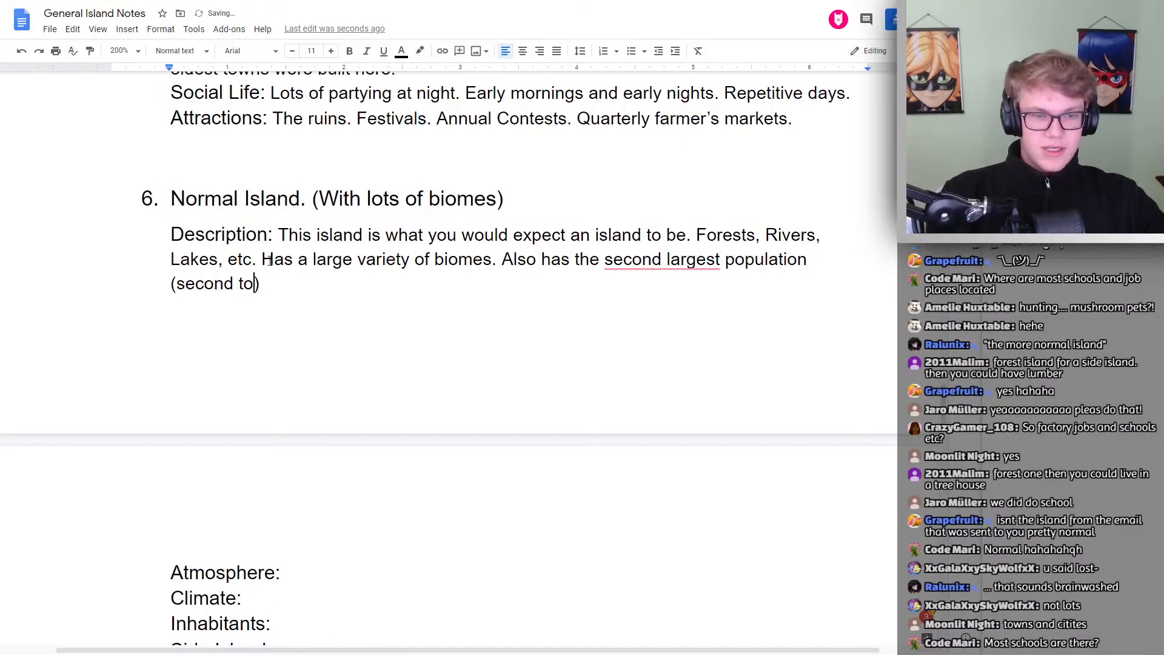
{"action": "type", "text": "the kings island"}
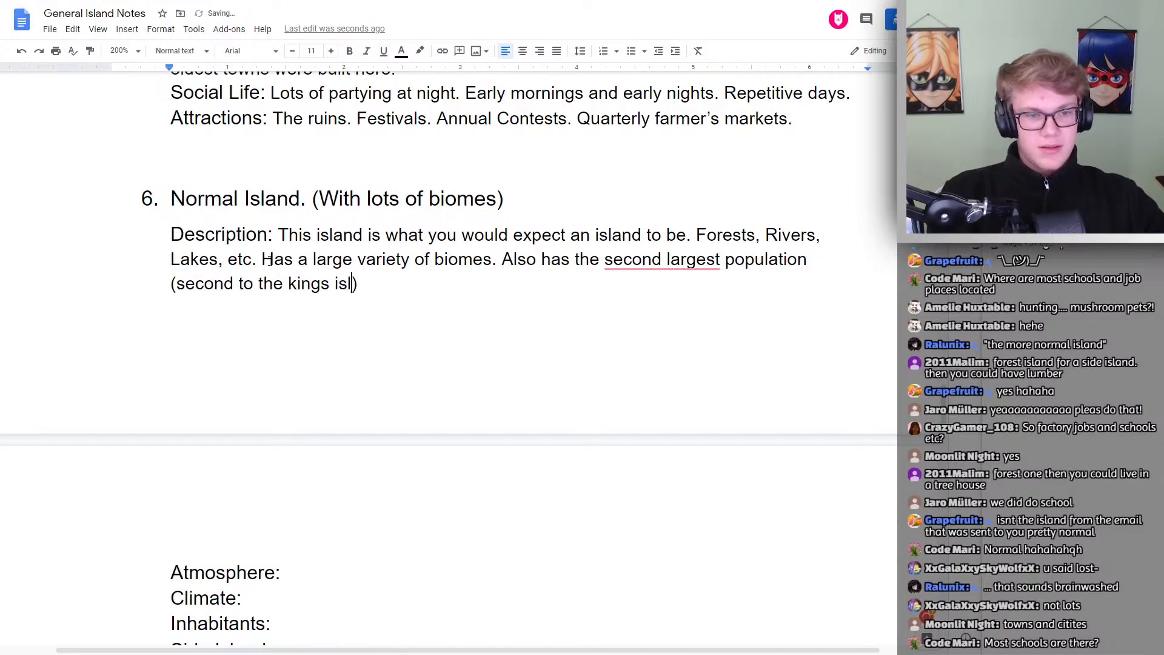
{"action": "key", "text": "Right"}
{"action": "type", "text": ". "}
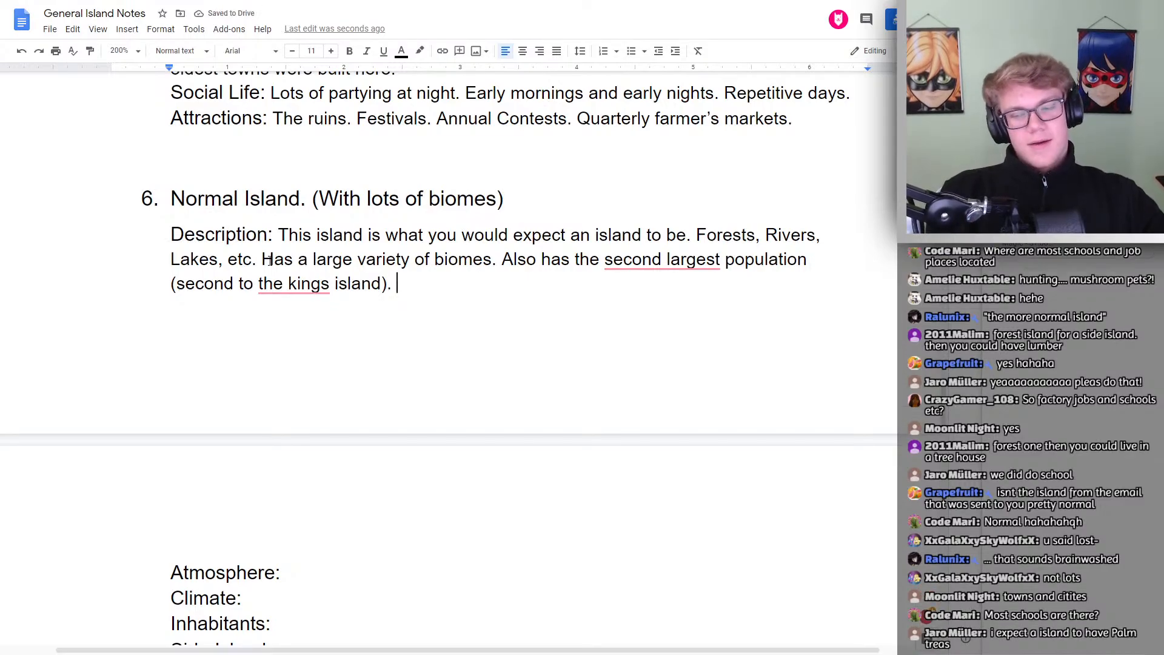
Add the sentence "A good mix between towns and cities." at the end of the Normal Island description
{"action": "type", "text": "G"}
{"action": "key", "text": "BackSpace"}
{"action": "type", "text": "A good mi"}
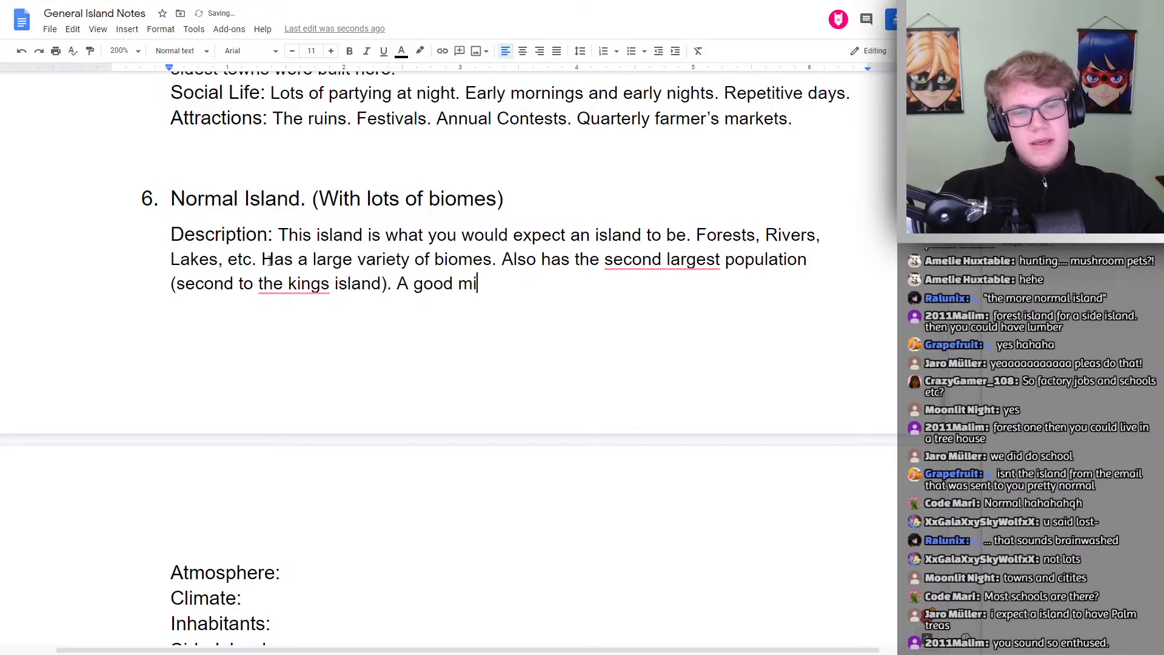
{"action": "type", "text": "x between "}
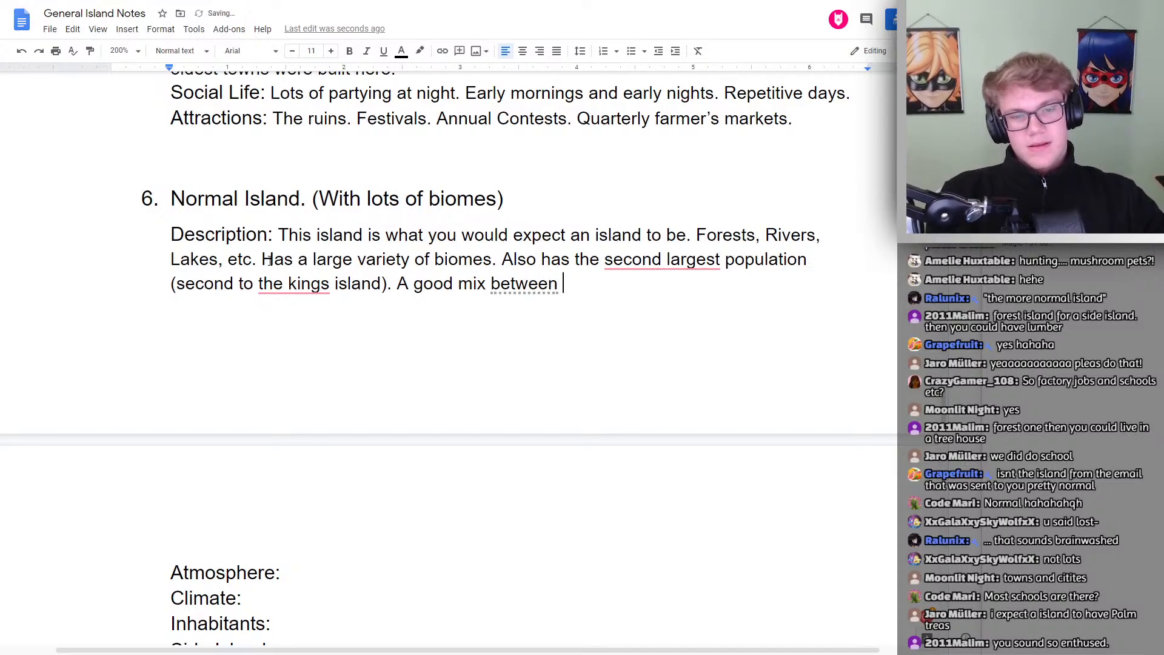
{"action": "type", "text": "towns and ci"}
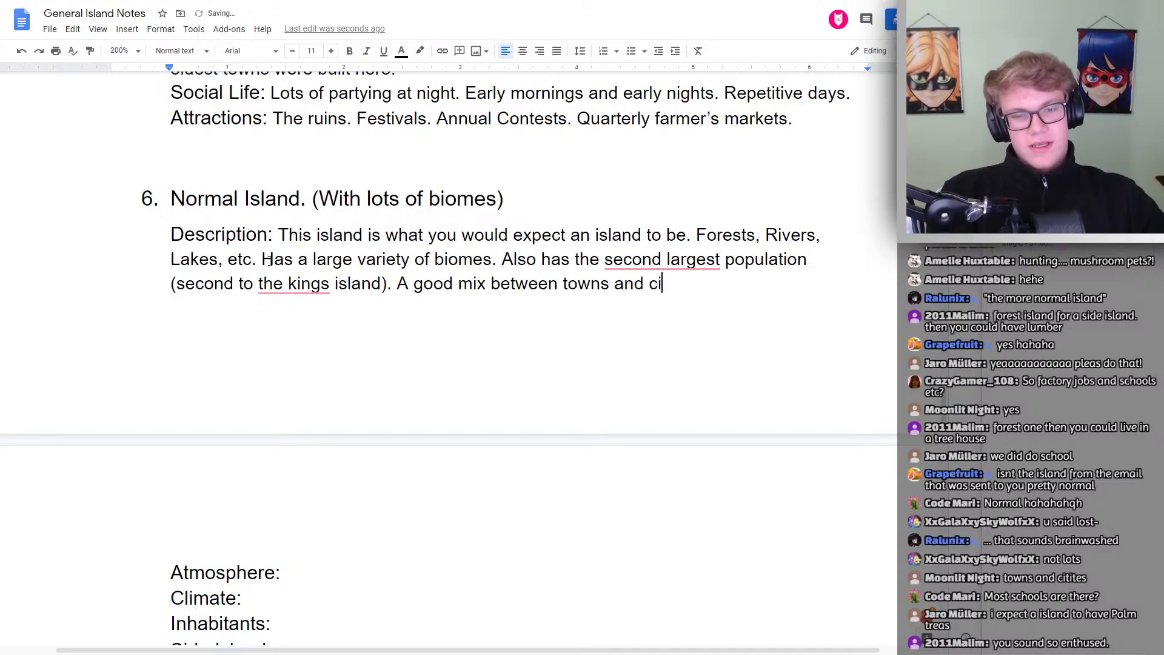
{"action": "type", "text": "ties."}
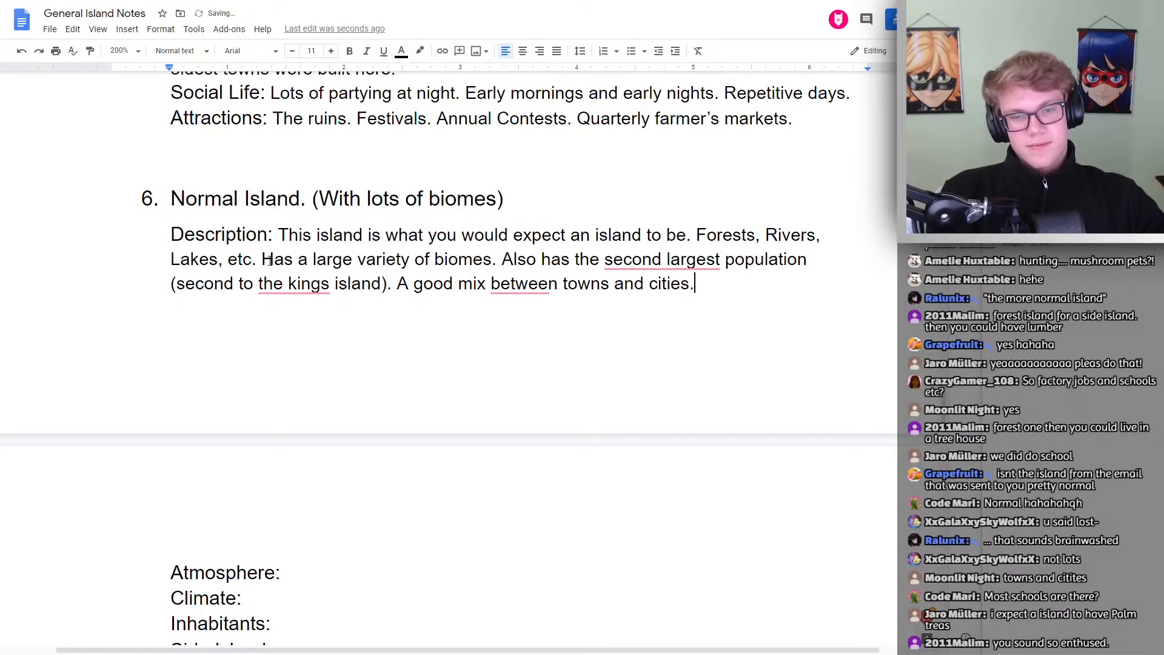
Accept the Grammarly corrections in the Normal Island description: "of" for "between", "king's" for "kings", and the hyphenated "second-largest"
{"action": "left_click", "coordinate": [521, 283]}
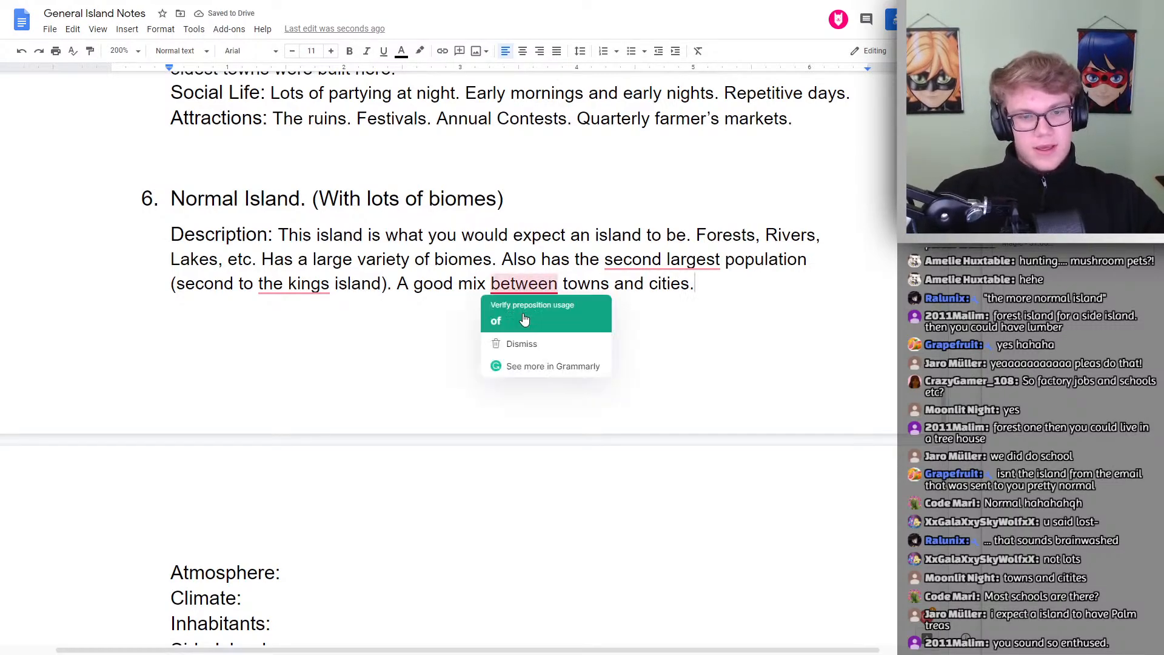
{"action": "left_click", "coordinate": [521, 321]}
{"action": "left_click", "coordinate": [325, 287]}
{"action": "left_click", "coordinate": [328, 317]}
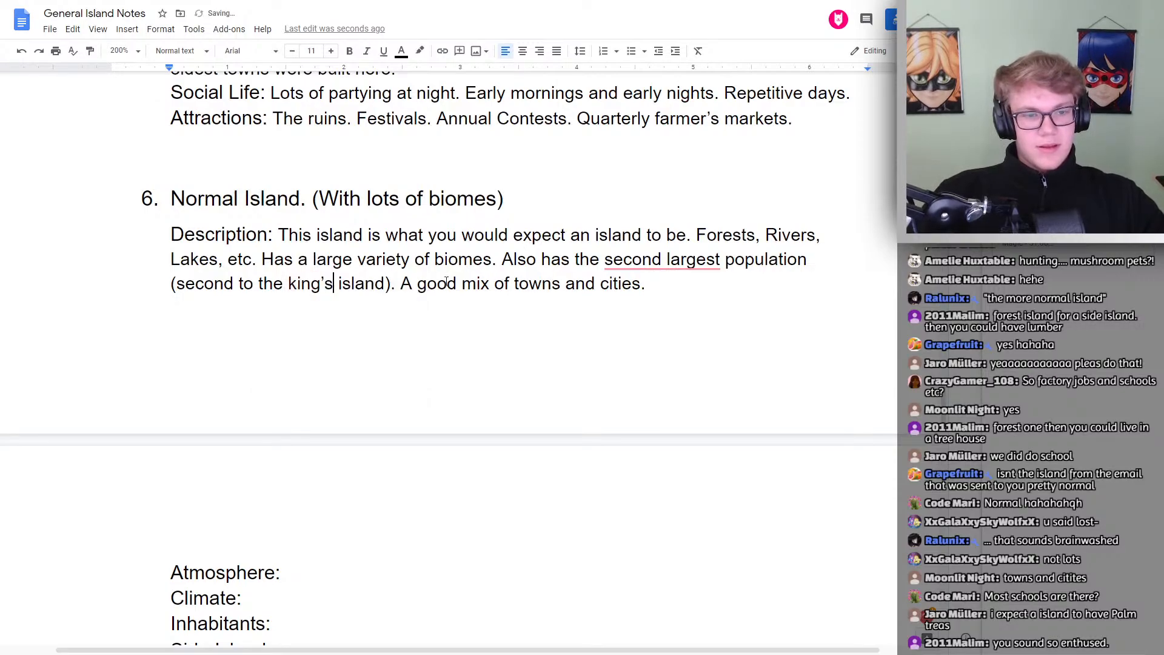
{"action": "left_click", "coordinate": [661, 262]}
{"action": "left_click", "coordinate": [660, 299]}
{"action": "double_click", "coordinate": [694, 287]}
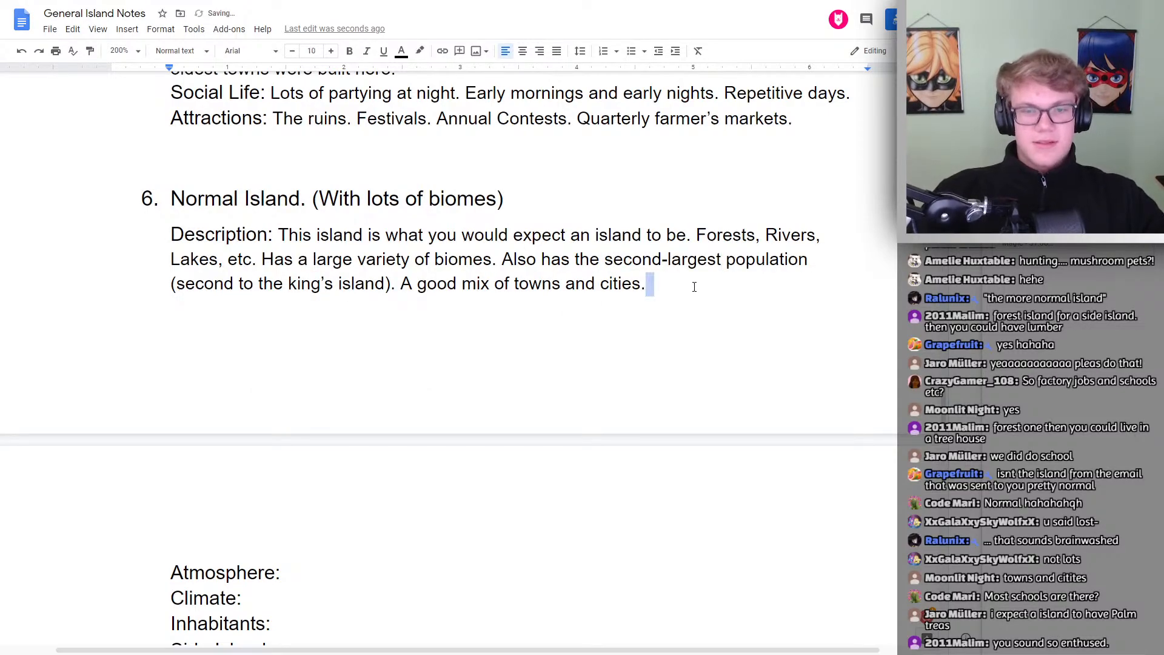
{"action": "left_click", "coordinate": [695, 287]}
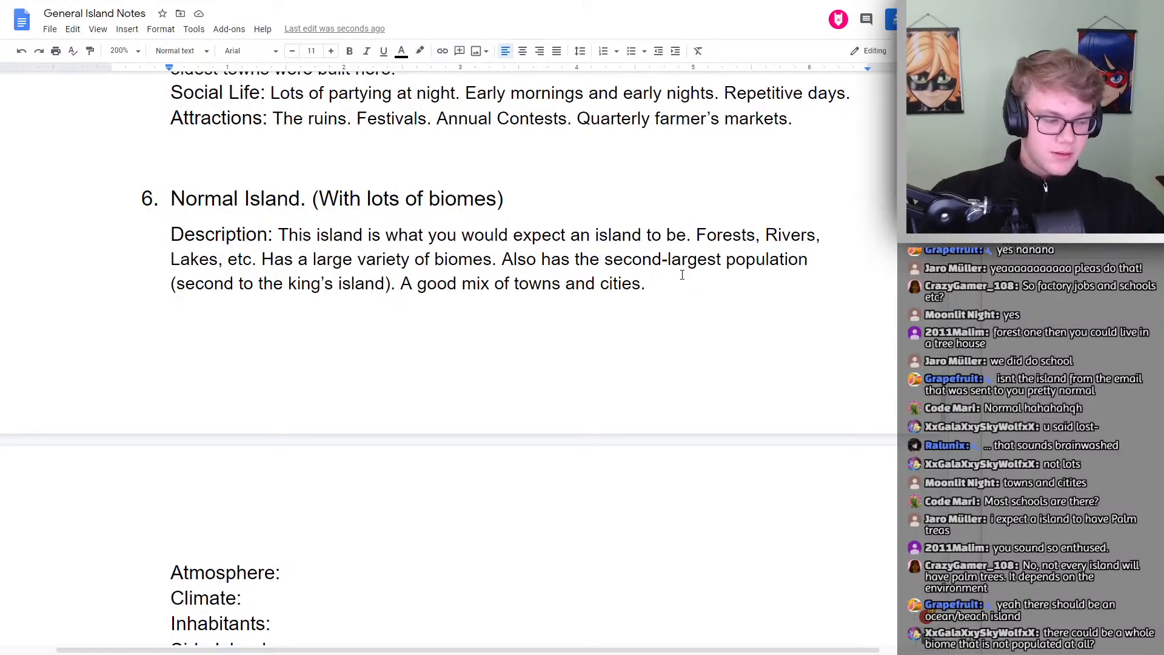
Add the note "(maybe ocean/beach)" after the placeholder name in the seventh island's heading
{"action": "scroll", "coordinate": [680, 273], "scroll_direction": "down", "scroll_amount": 10}
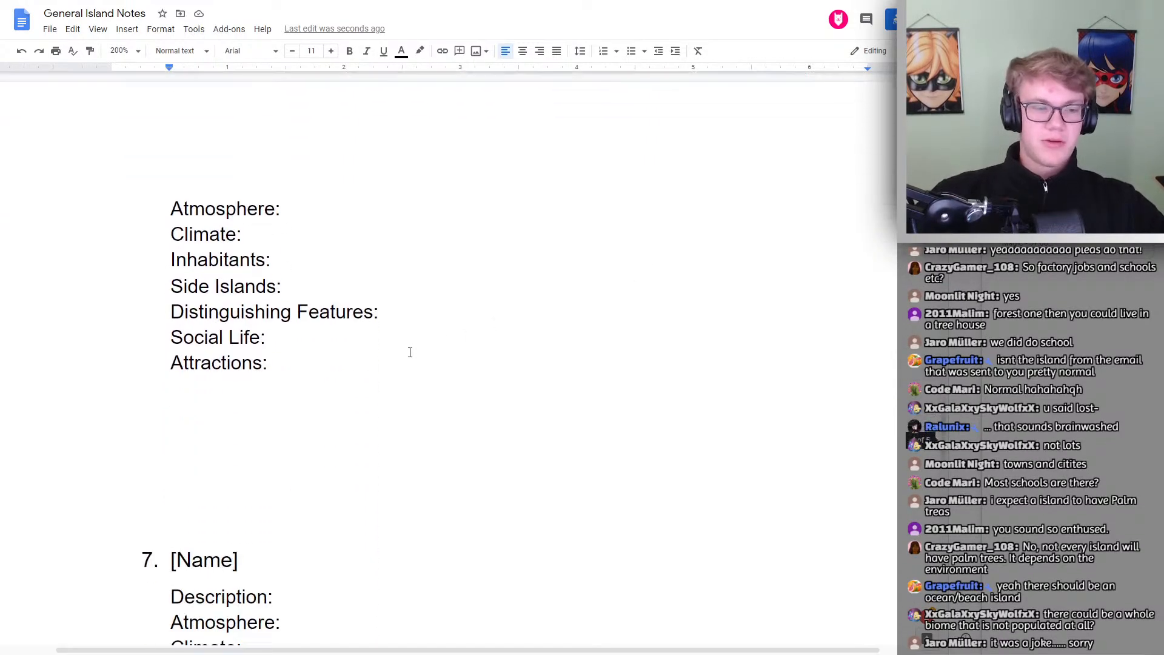
{"action": "left_click", "coordinate": [262, 326]}
{"action": "type", "text": "()"}
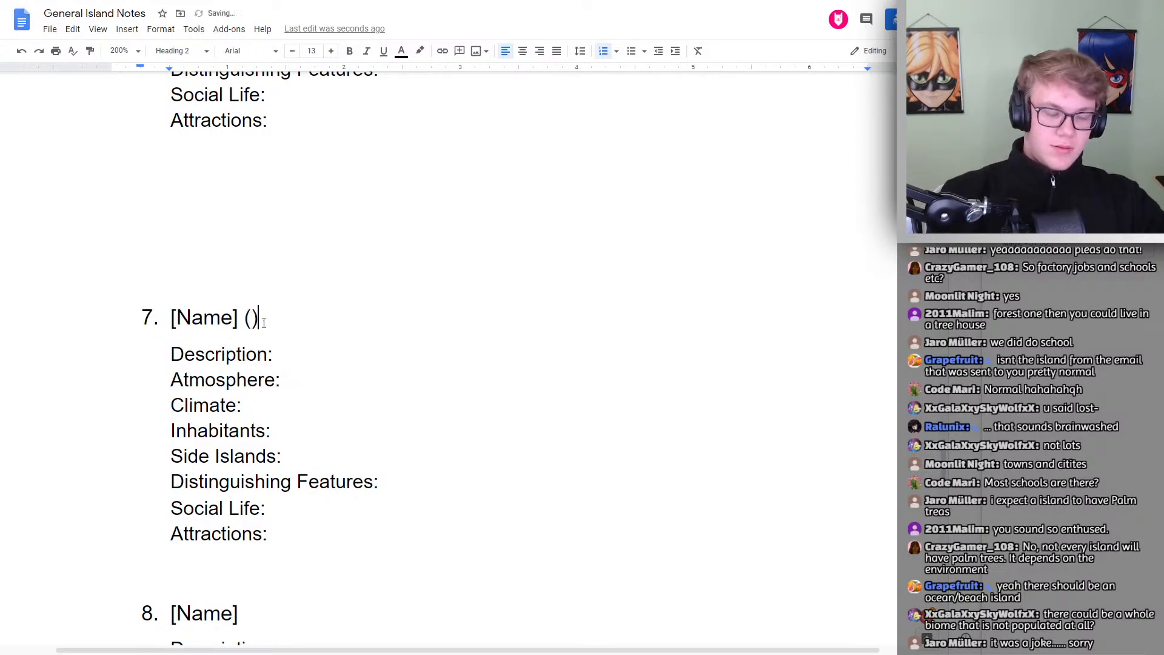
{"action": "key", "text": "Left"}
{"action": "type", "text": "maybe ocean"}
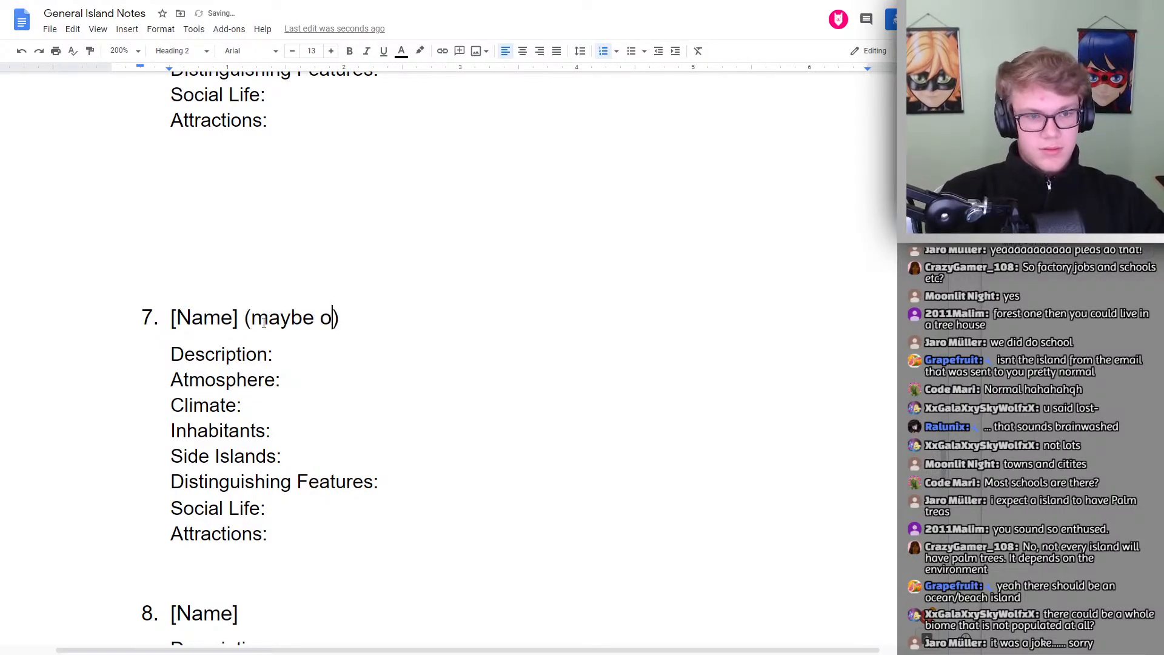
{"action": "key", "text": "BackSpace"}
{"action": "type", "text": "/beach"}
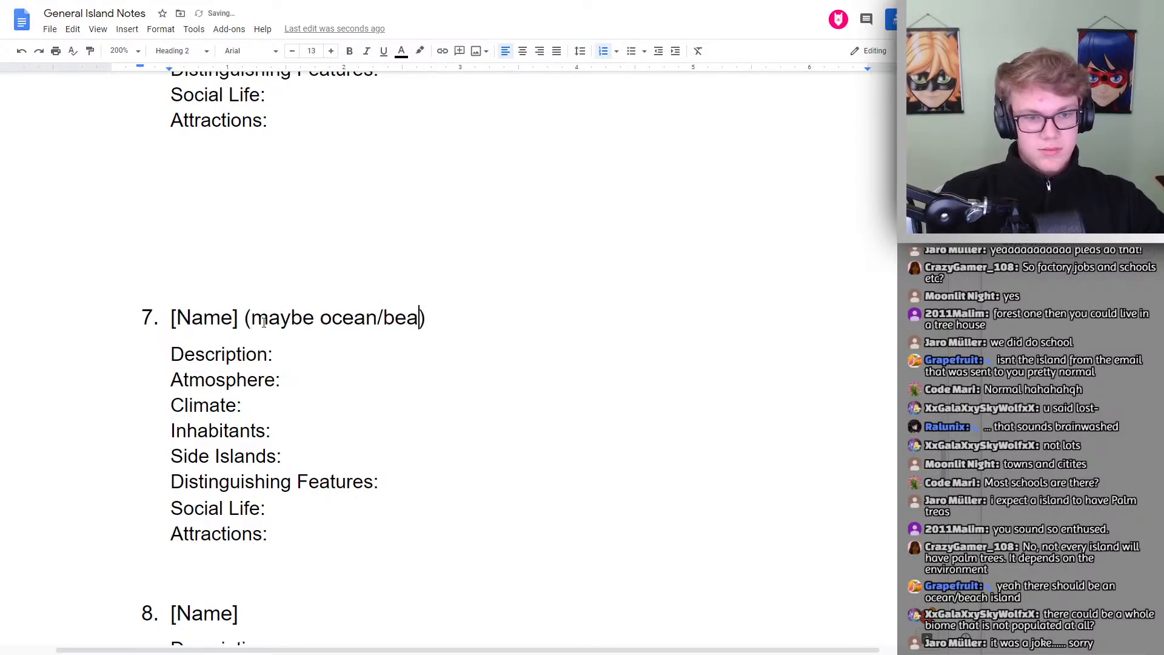
{"action": "scroll", "coordinate": [334, 265], "scroll_direction": "up", "scroll_amount": 15}
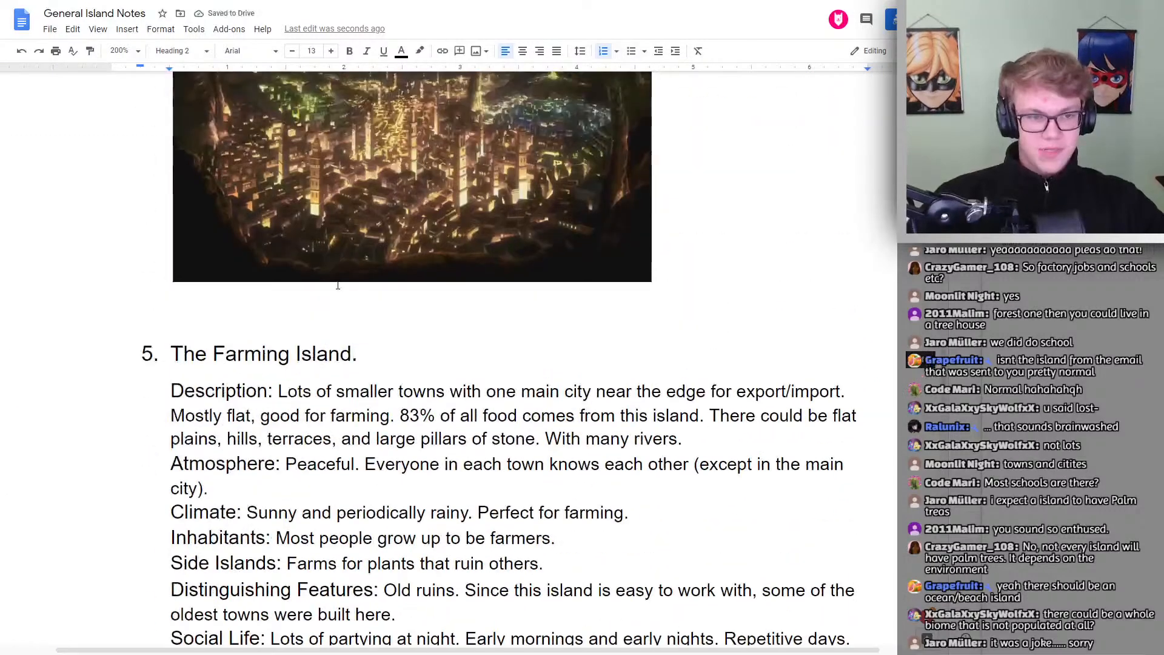
{"action": "scroll", "coordinate": [437, 464], "scroll_direction": "down", "scroll_amount": 5}
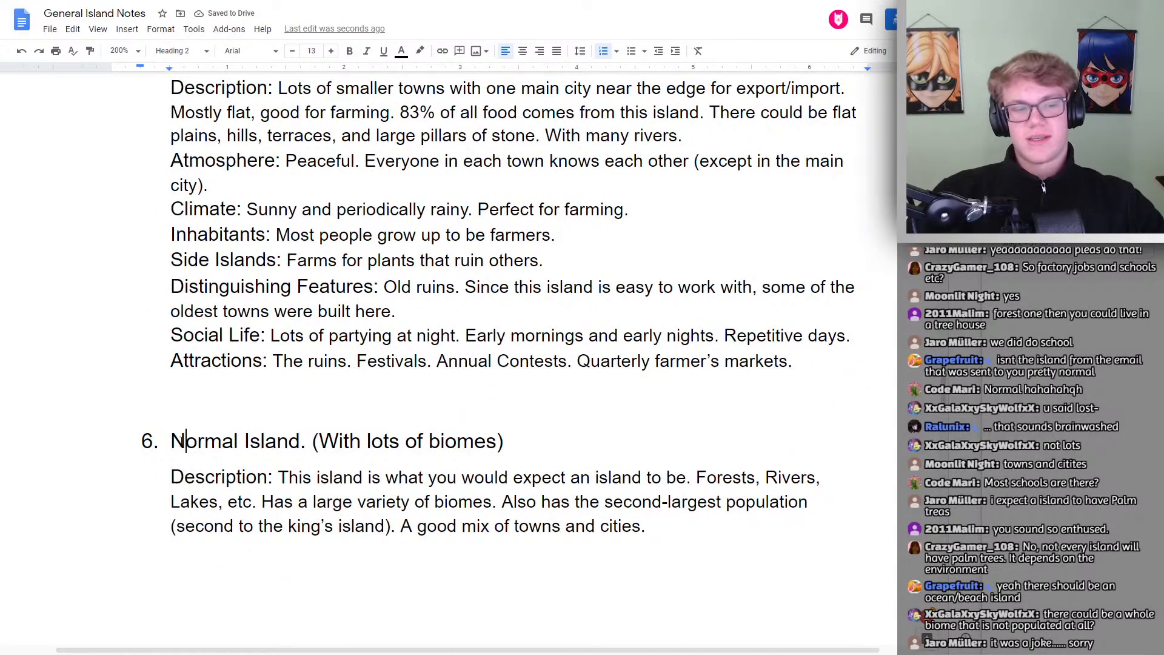
{"action": "left_click_drag", "start_coordinate": [171, 442], "coordinate": [421, 447]}
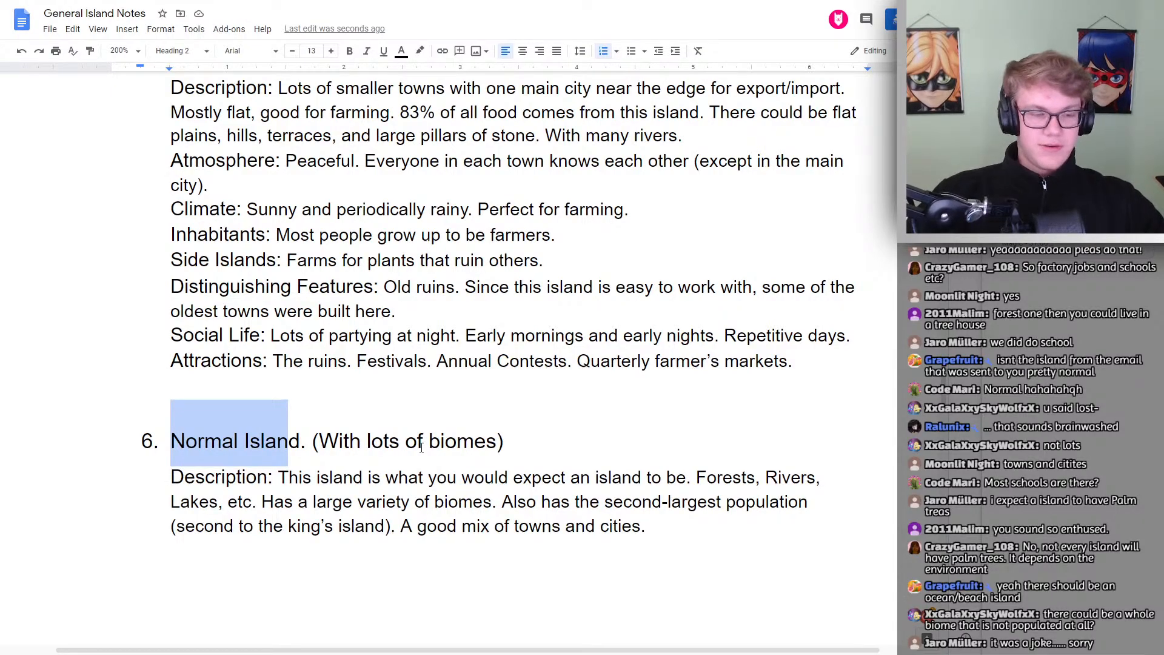
{"action": "left_click", "coordinate": [389, 429]}
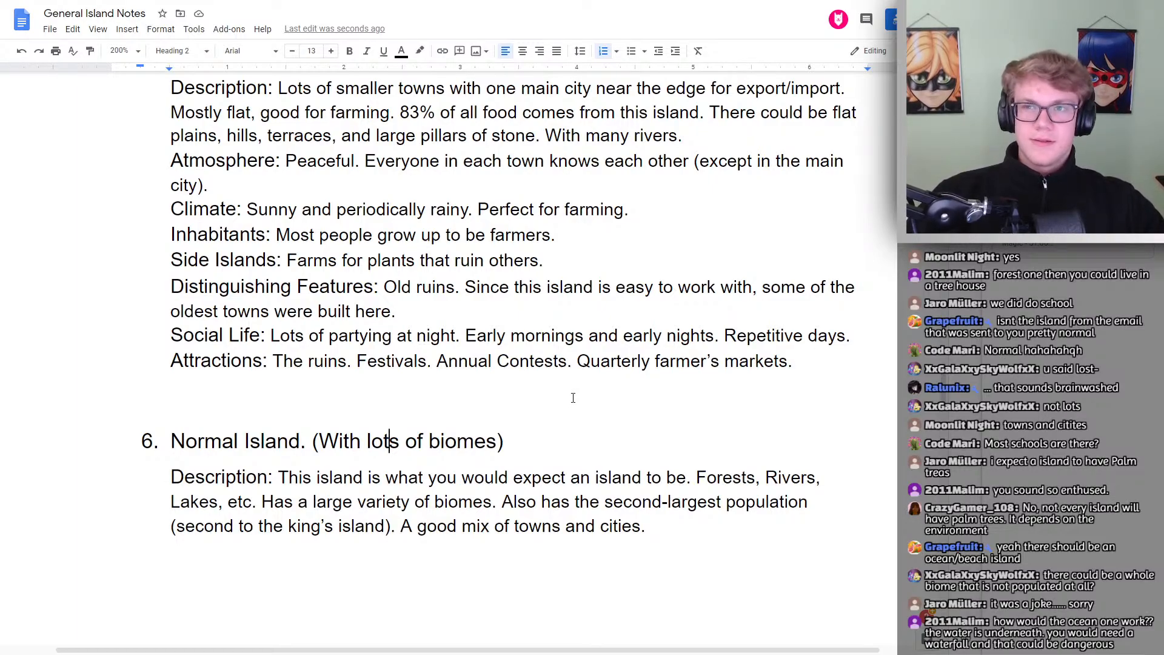
Continue the Normal Island description after "towns and cities." with "Cost of living is a lot better than in the city"
{"action": "scroll", "coordinate": [576, 394], "scroll_direction": "down", "scroll_amount": 3}
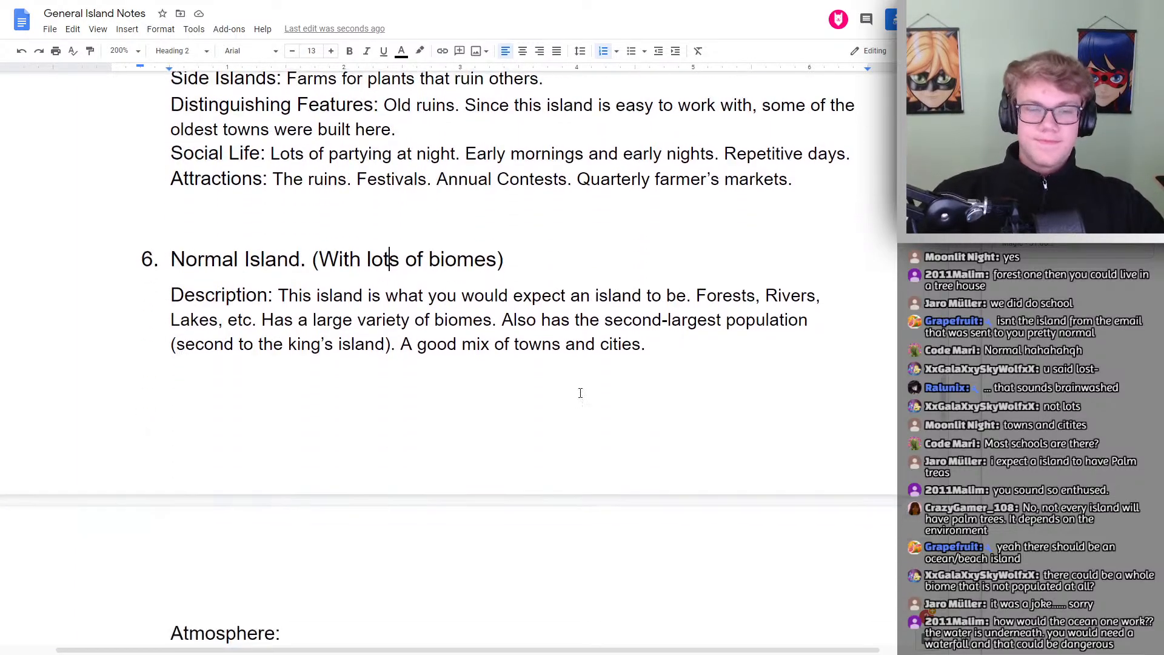
{"action": "double_click", "coordinate": [708, 342]}
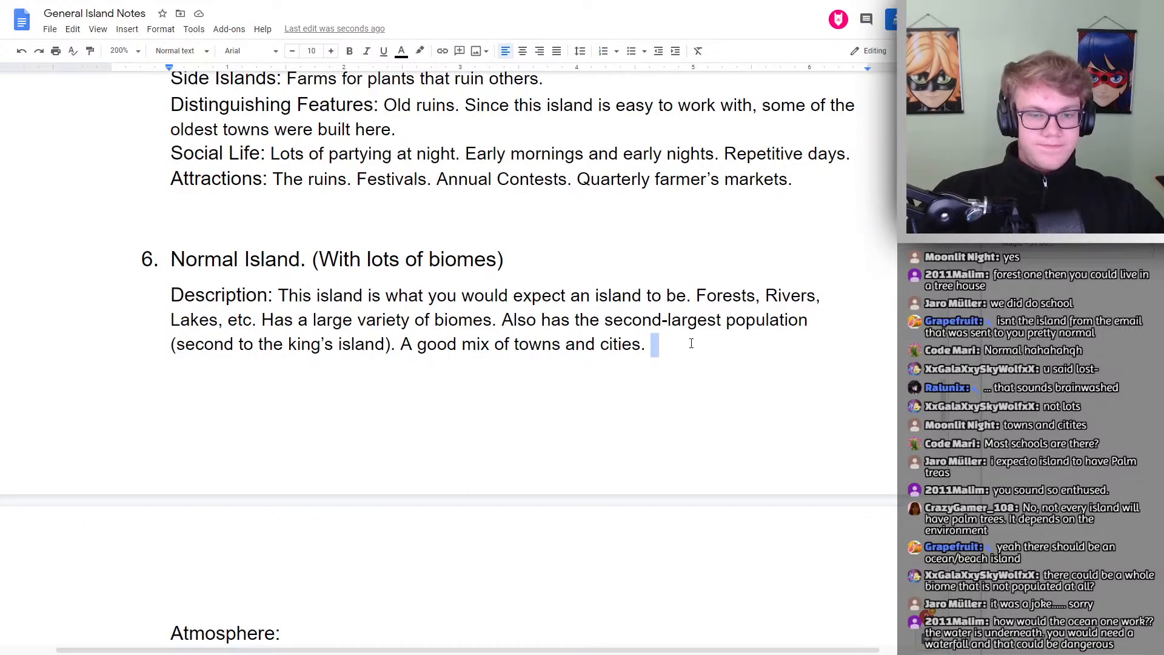
{"action": "key", "text": "BackSpace"}
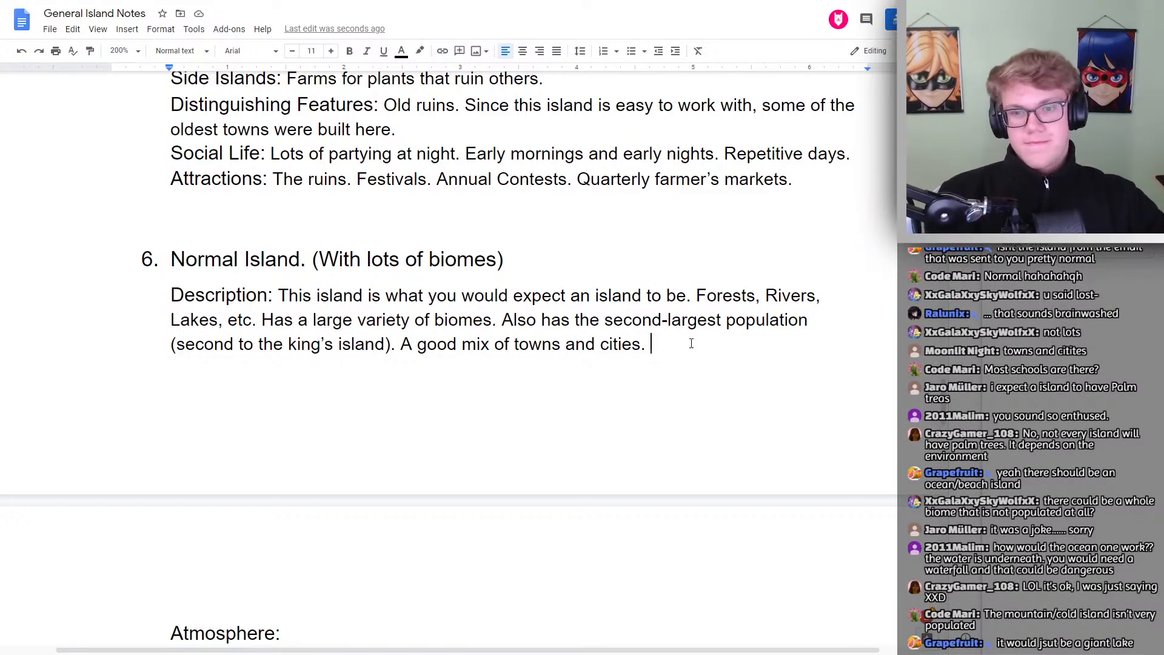
{"action": "type", "text": "Ea"}
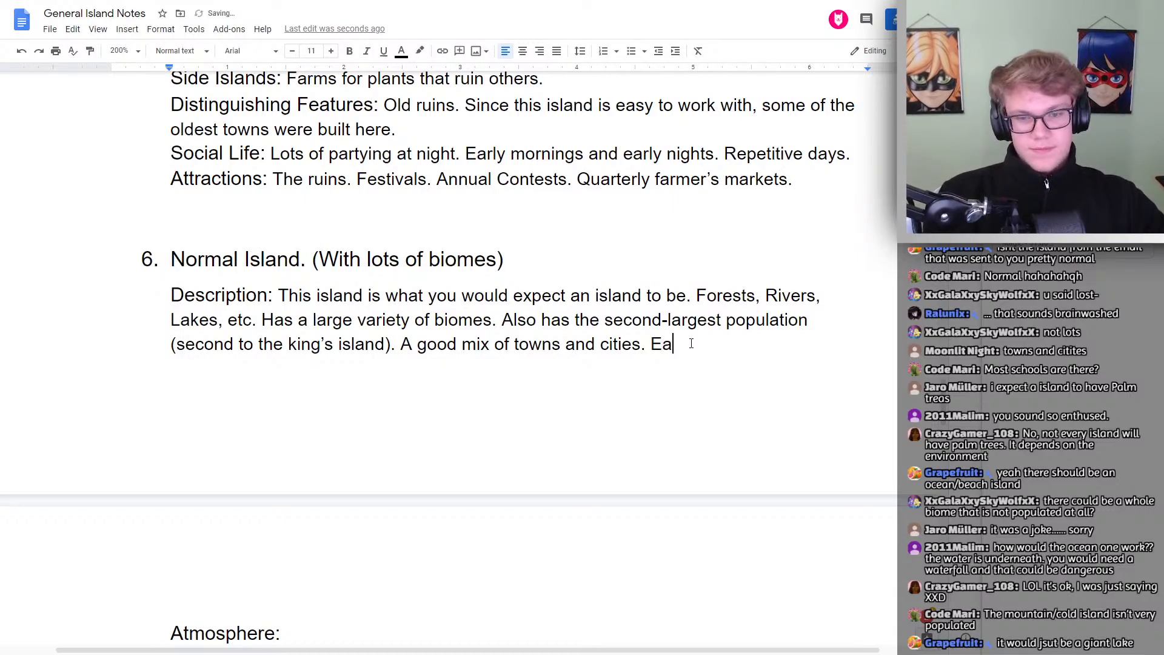
{"action": "key", "text": "BackSpace"}
{"action": "key", "text": "BackSpace"}
{"action": "type", "text": "Cost o"}
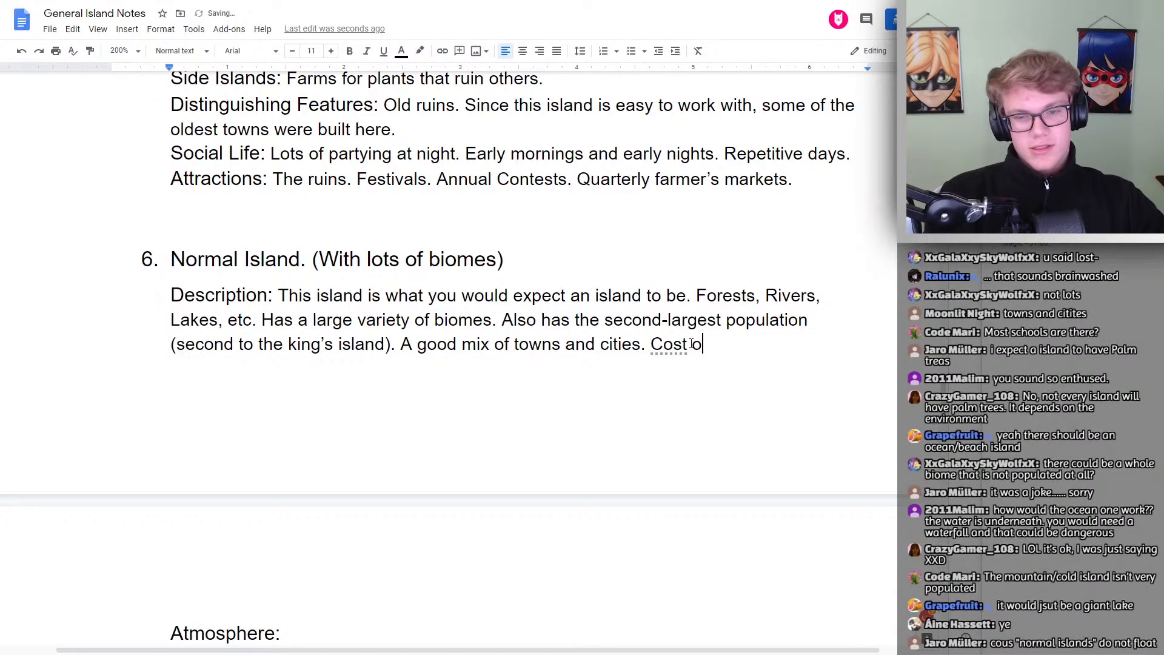
{"action": "type", "text": "f living is a "}
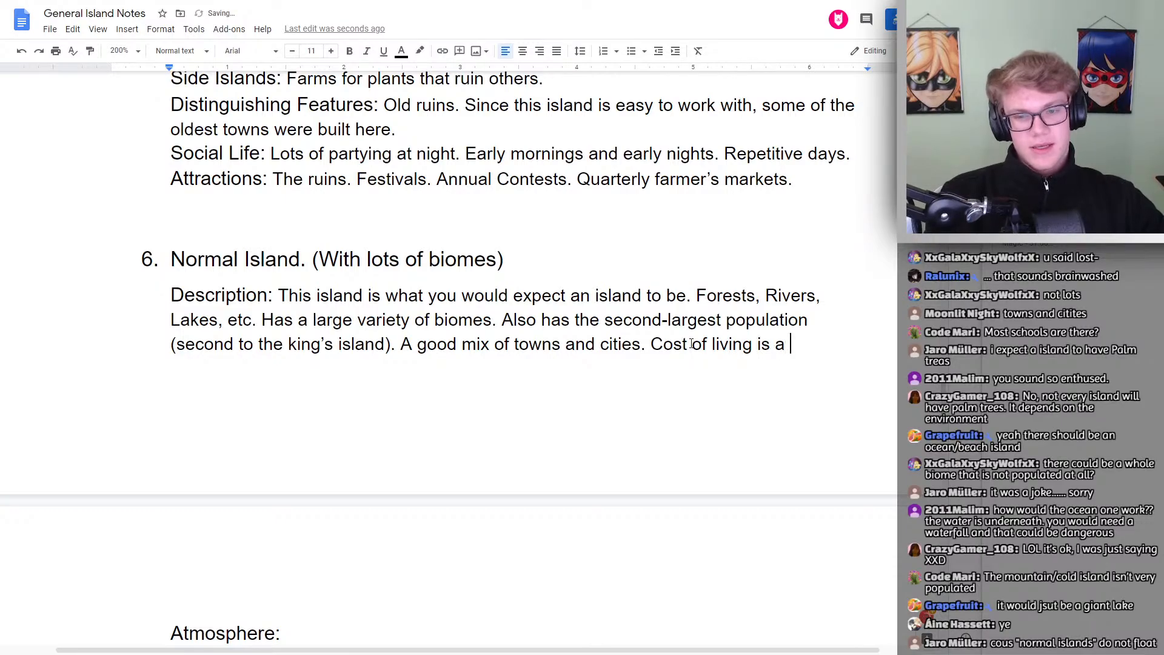
{"action": "type", "text": "lot better than in the city"}
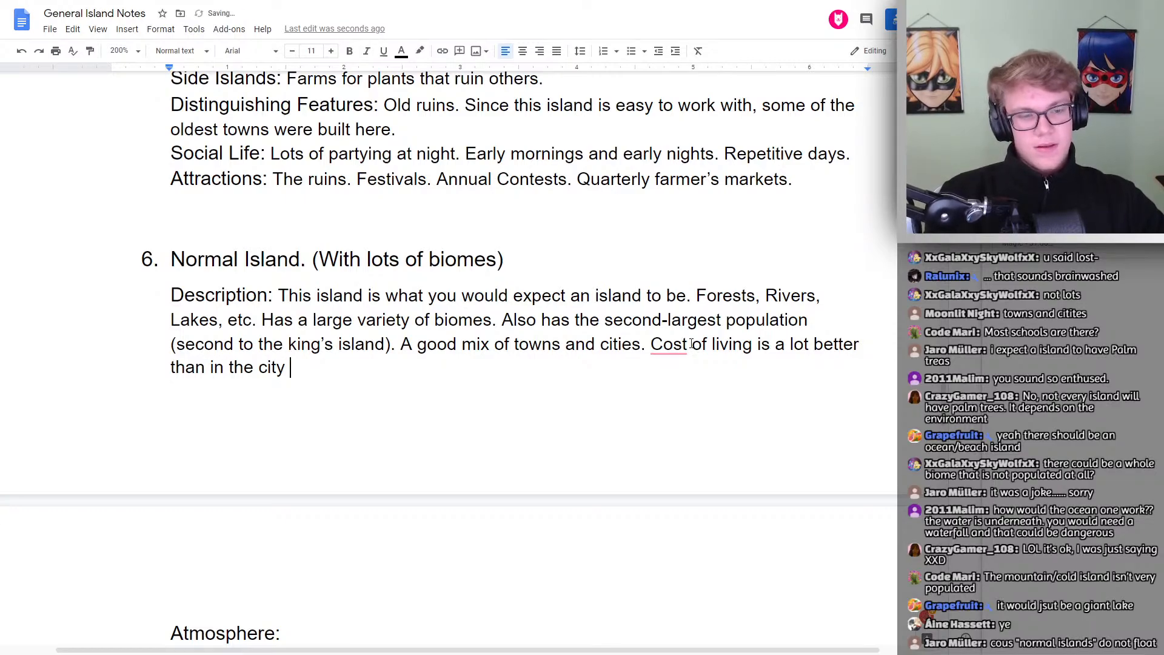
Replace "in the city" at the end of the cost-of-living sentence with "the kings island."
{"action": "type", "text": " ()"}
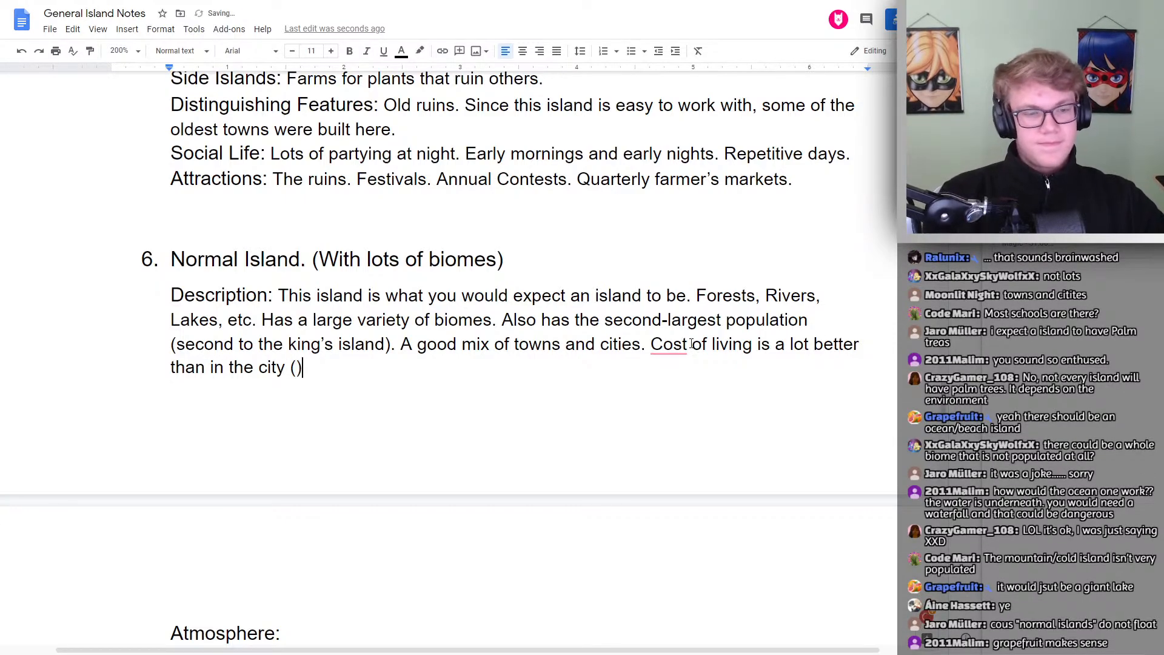
{"action": "key", "text": "Left"}
{"action": "type", "text": "op"}
{"action": "key", "text": "BackSpace"}
{"action": "key", "text": "BackSpace"}
{"action": "key", "text": "BackSpace"}
{"action": "key", "text": "BackSpace"}
{"action": "key", "text": "BackSpace"}
{"action": "key", "text": "BackSpace"}
{"action": "key", "text": "BackSpace"}
{"action": "key", "text": "BackSpace"}
{"action": "key", "text": "BackSpace"}
{"action": "key", "text": "BackSpace"}
{"action": "key", "text": "BackSpace"}
{"action": "key", "text": "BackSpace"}
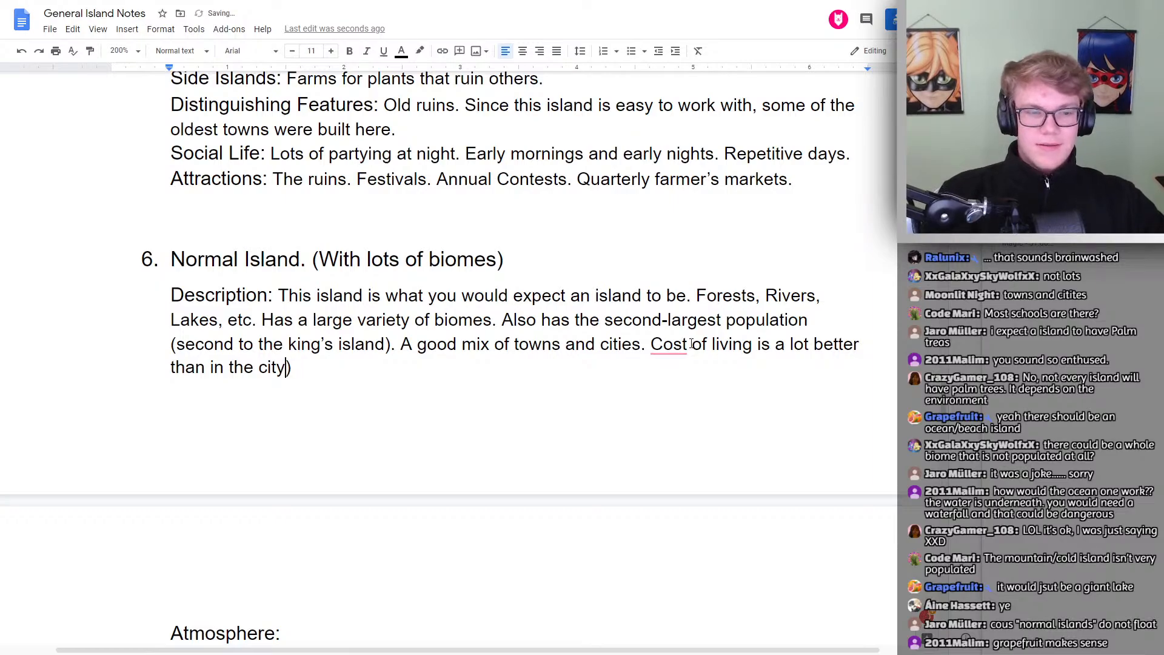
{"action": "key", "text": "BackSpace"}
{"action": "key", "text": "BackSpace"}
{"action": "key", "text": "BackSpace"}
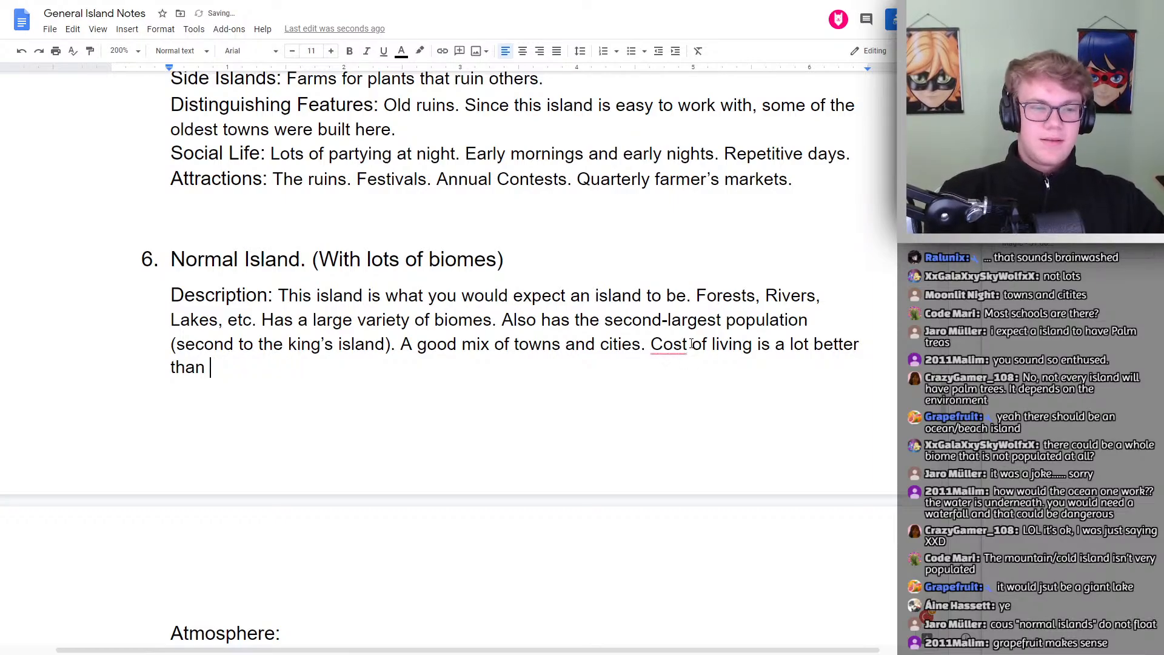
{"action": "type", "text": "the kings island"}
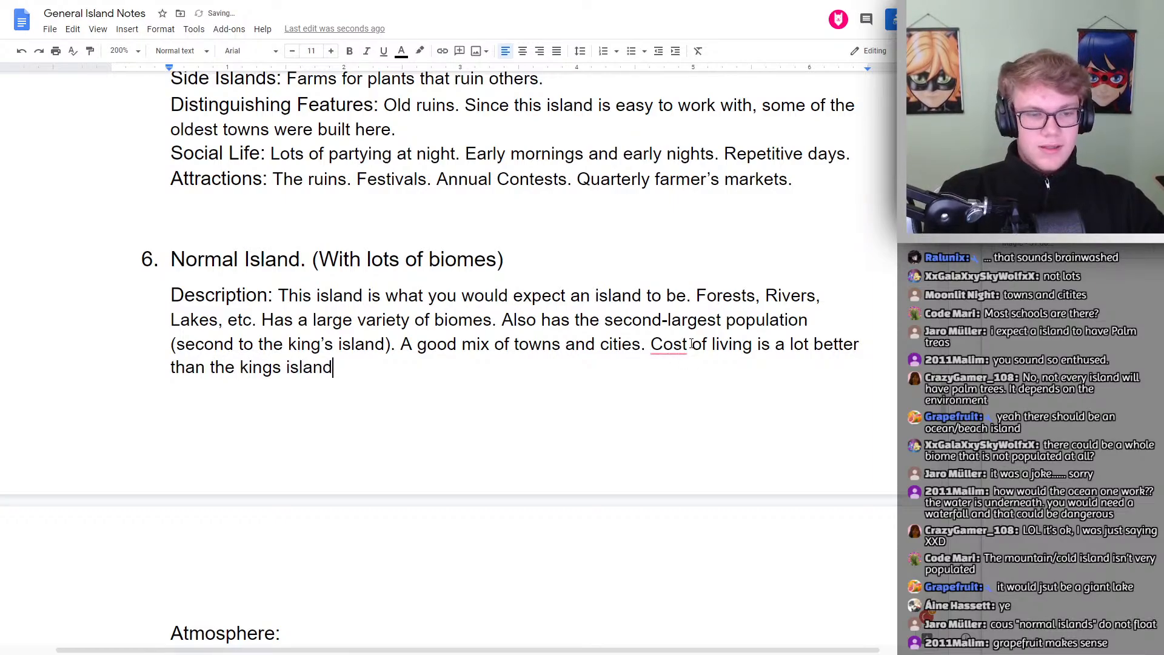
{"action": "type", "text": "."}
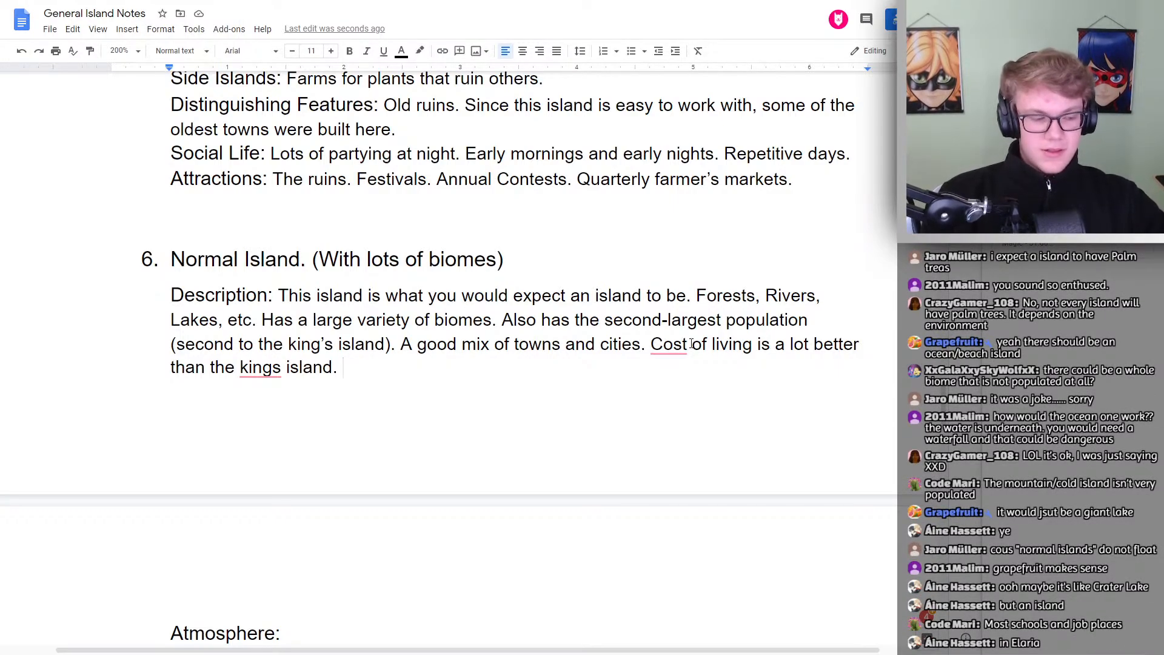
Add the sentence "Most middle class people live here." to the end of the Normal Island description
{"action": "type", "text": "Mo"}
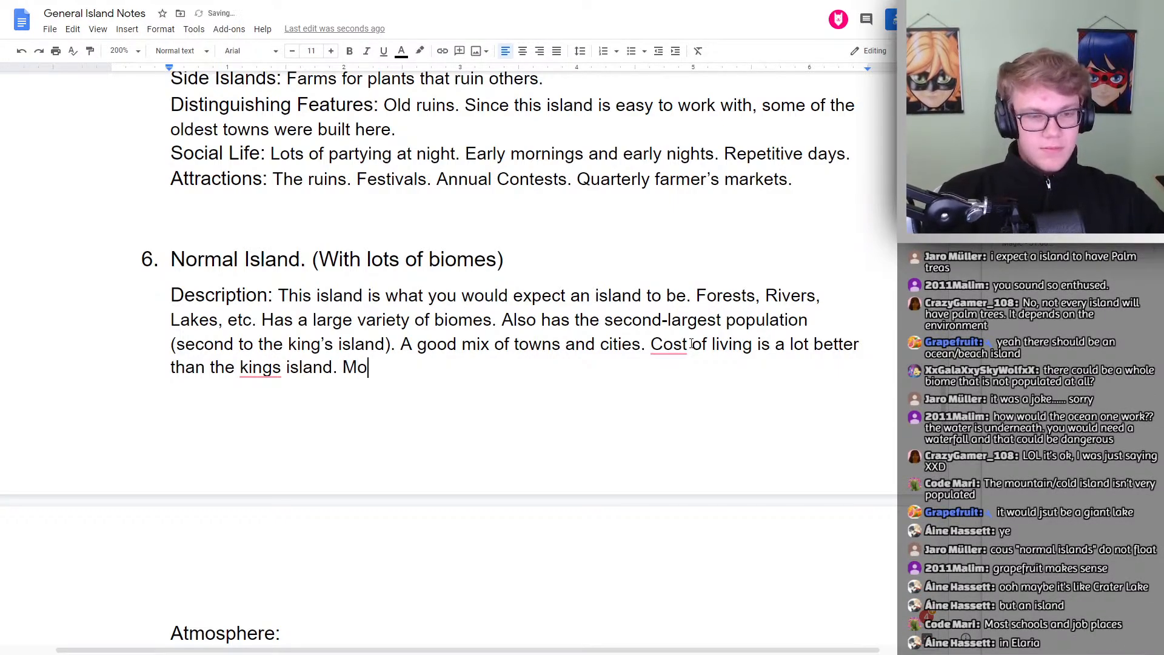
{"action": "type", "text": "st middle cla"}
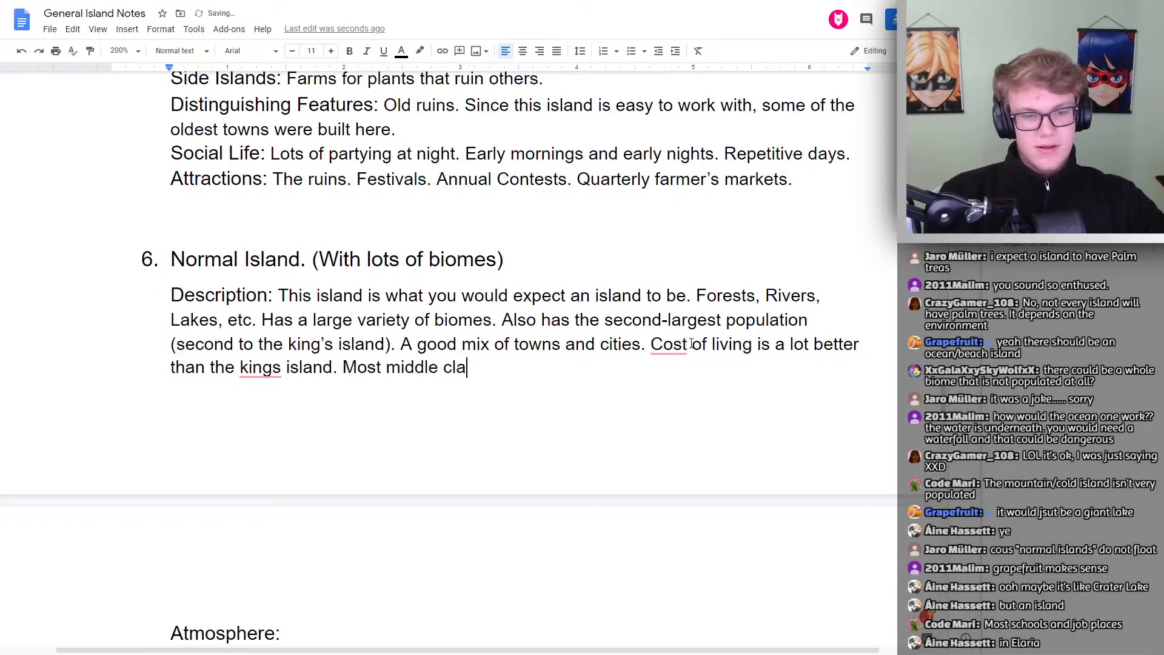
{"action": "type", "text": "ss people liver her"}
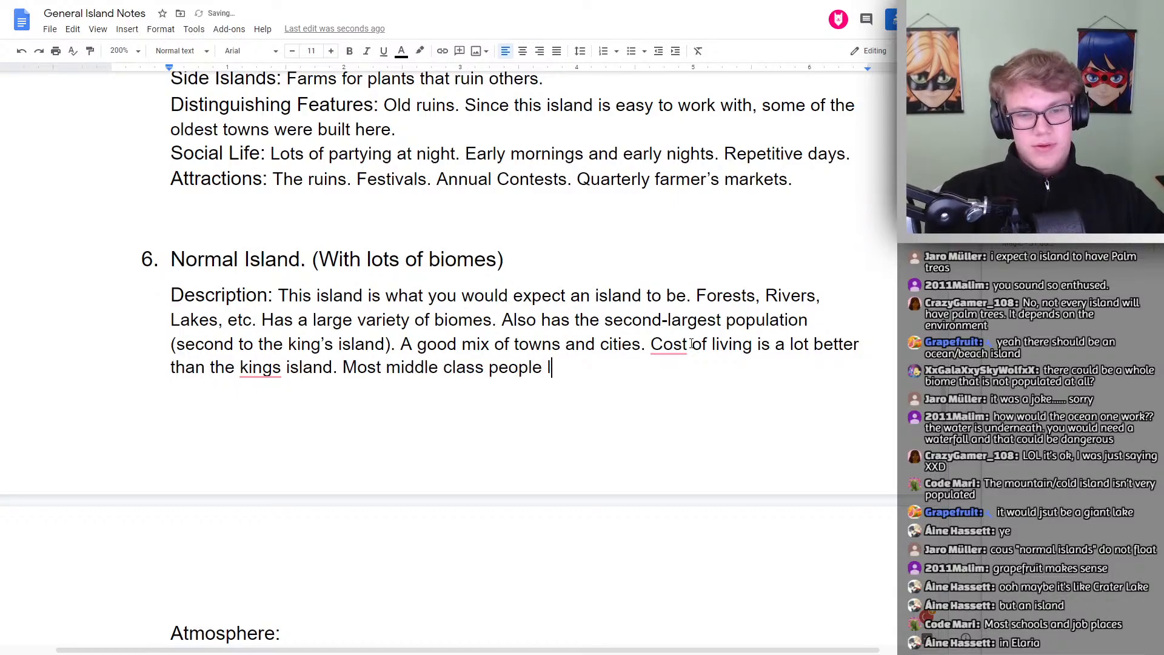
{"action": "key", "text": "BackSpace"}
{"action": "key", "text": "BackSpace"}
{"action": "key", "text": "BackSpace"}
{"action": "key", "text": "BackSpace"}
{"action": "key", "text": "BackSpace"}
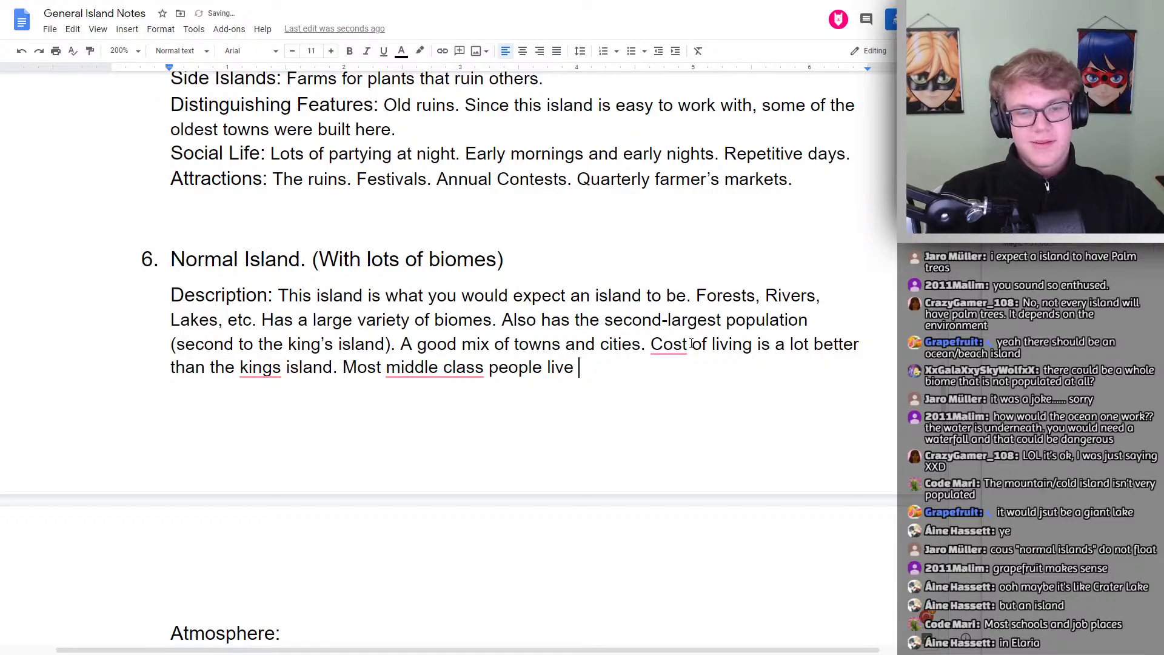
{"action": "type", "text": "here."}
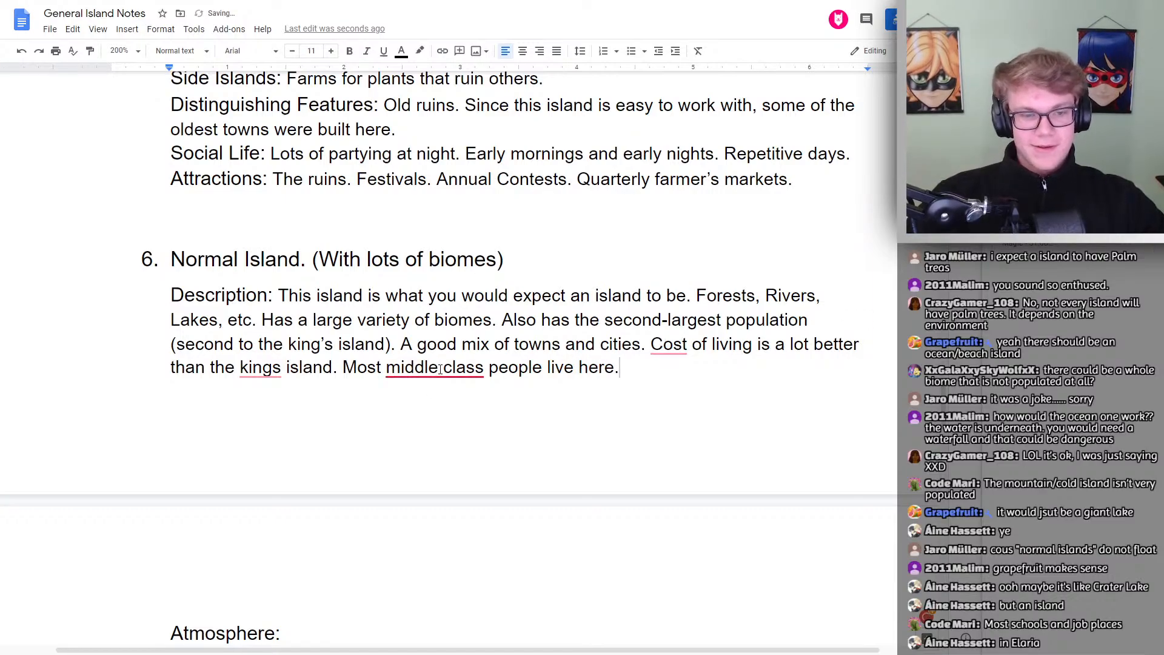
Accept the Grammarly corrections "middle-class", "king's" and "The cost" in the Normal Island description and remove the trailing space
{"action": "mouse_move", "coordinate": [435, 366]}
{"action": "left_click", "coordinate": [429, 403]}
{"action": "mouse_move", "coordinate": [266, 368]}
{"action": "left_click", "coordinate": [271, 398]}
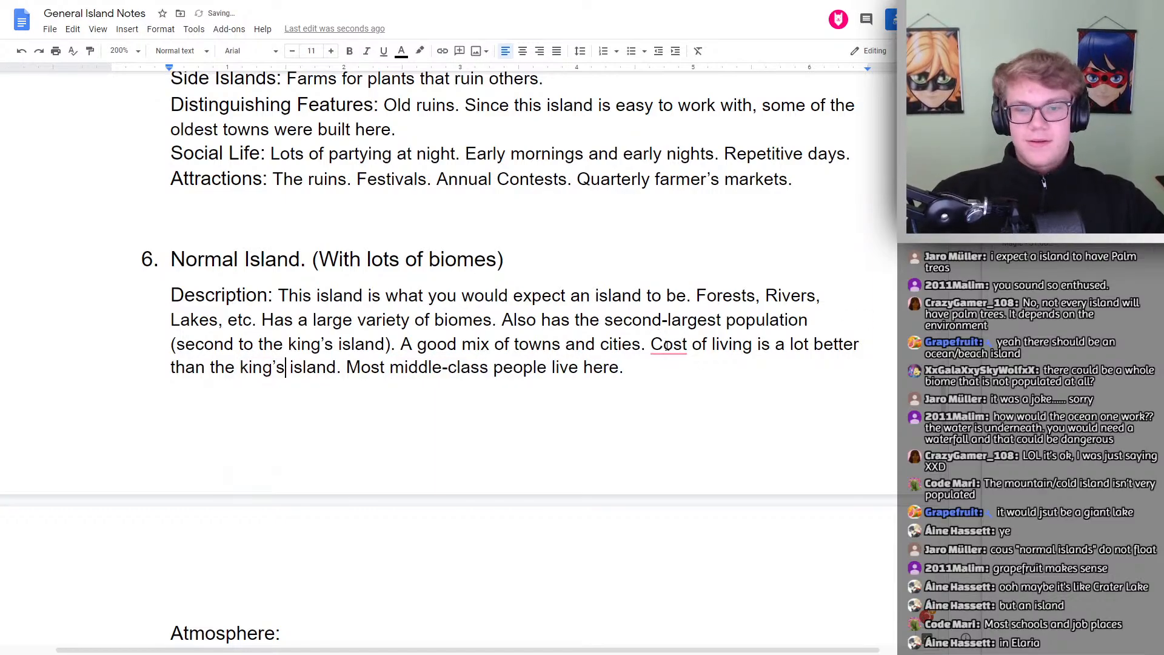
{"action": "mouse_move", "coordinate": [667, 344]}
{"action": "left_click", "coordinate": [670, 388]}
{"action": "left_click", "coordinate": [719, 363]}
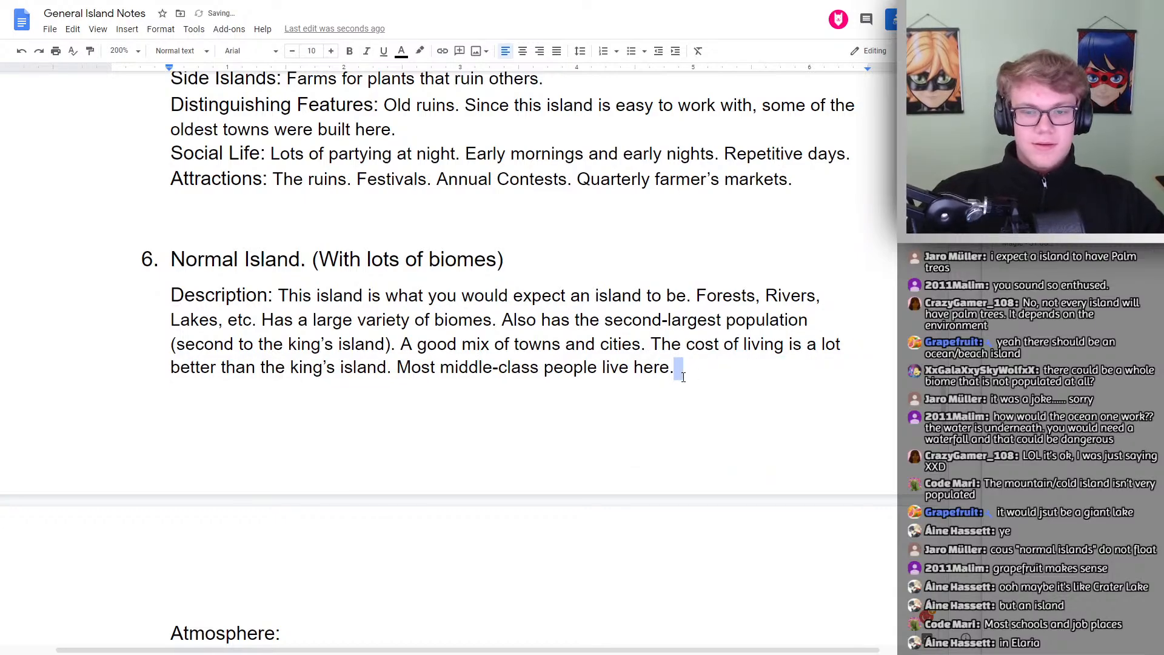
{"action": "key", "text": "BackSpace"}
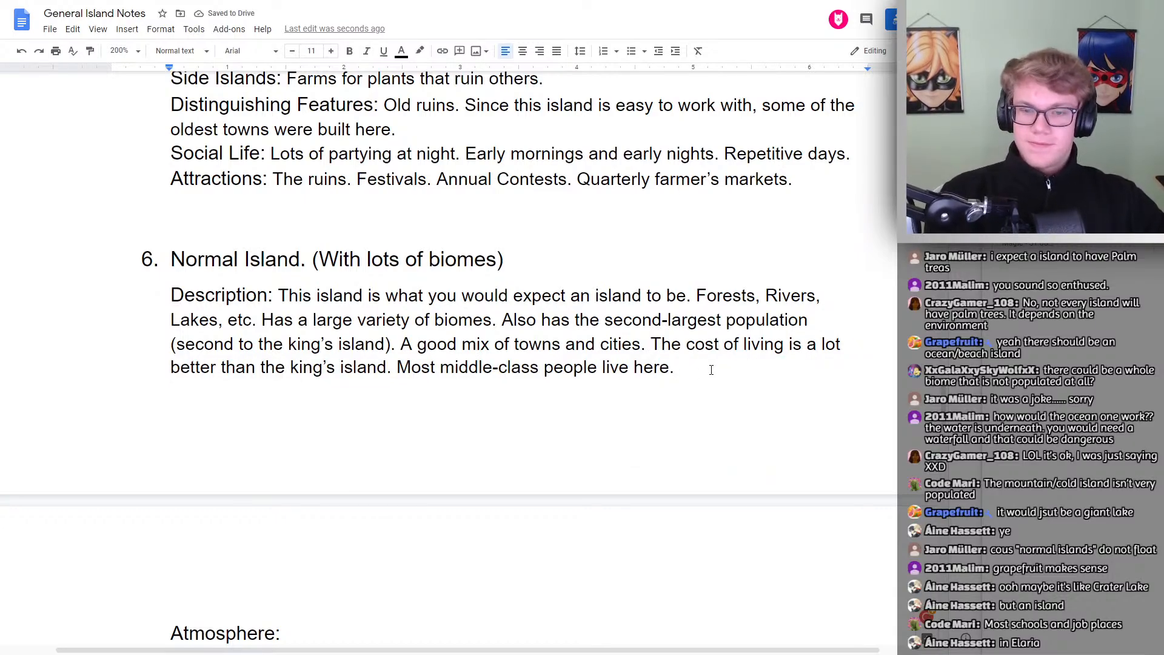
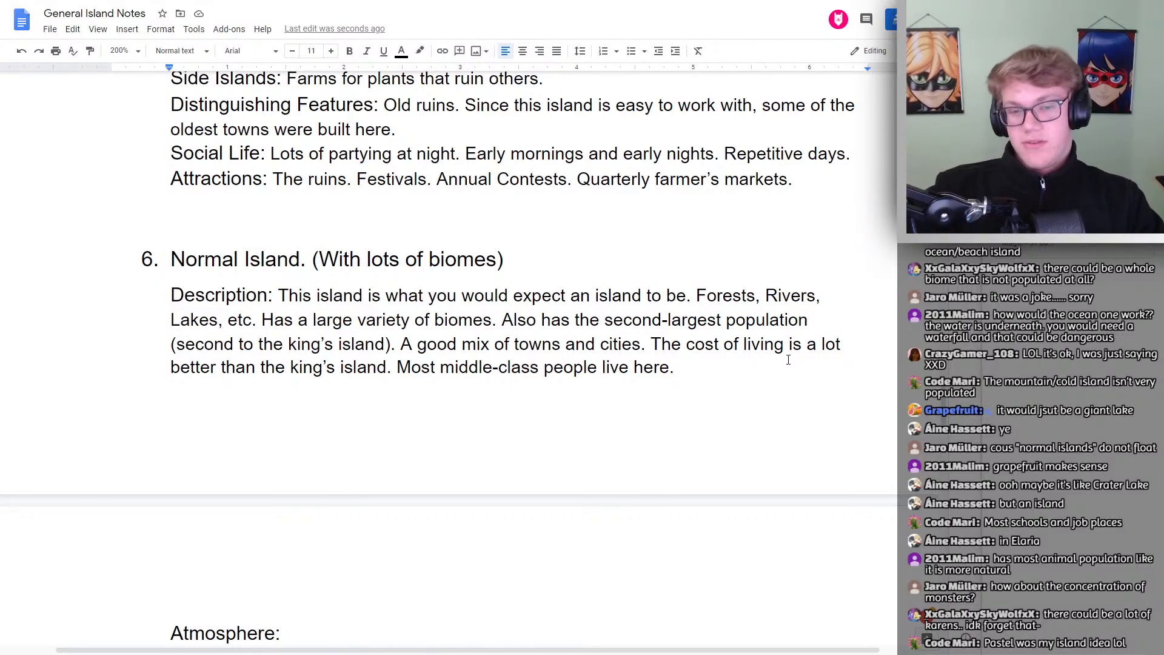
Review the earlier island notes, including The Farming Island's entry, and return to the Normal Island description
{"action": "scroll", "coordinate": [547, 330], "scroll_direction": "up", "scroll_amount": 5}
{"action": "scroll", "coordinate": [547, 330], "scroll_direction": "up", "scroll_amount": 15}
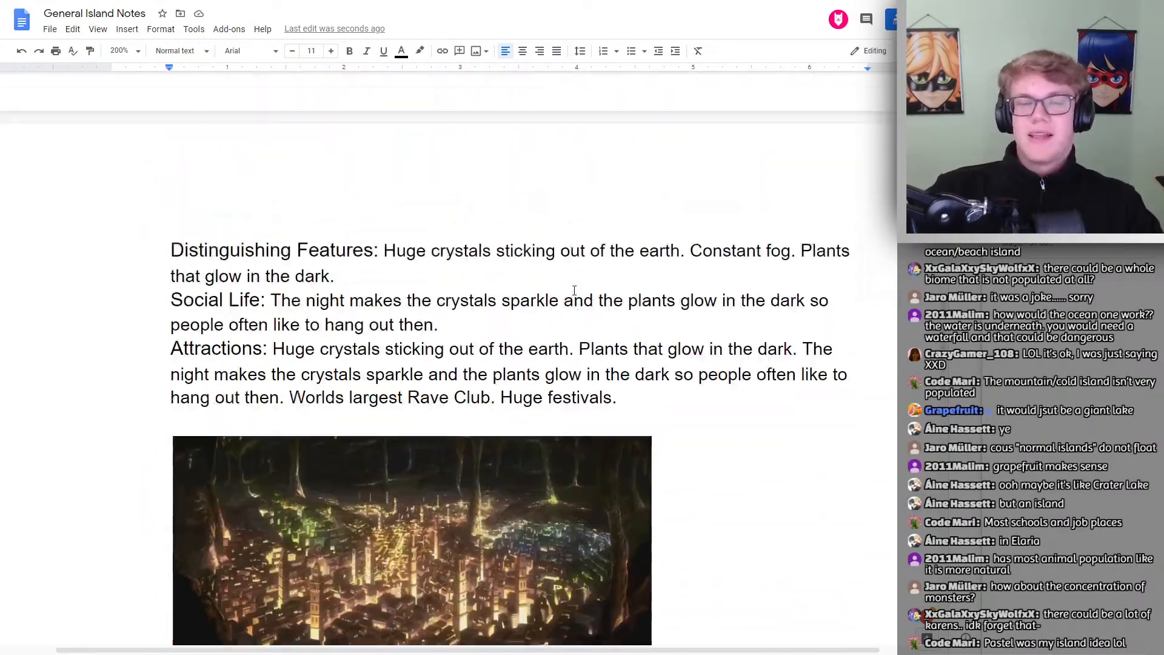
{"action": "scroll", "coordinate": [568, 270], "scroll_direction": "down", "scroll_amount": 15}
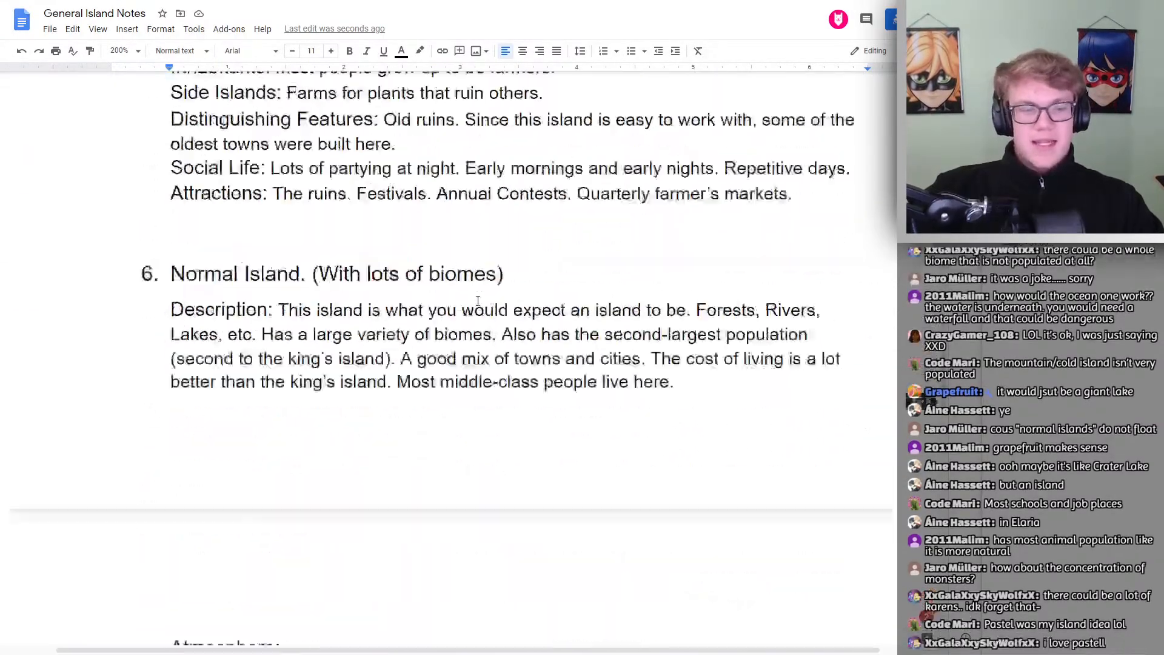
{"action": "scroll", "coordinate": [475, 183], "scroll_direction": "up", "scroll_amount": 5}
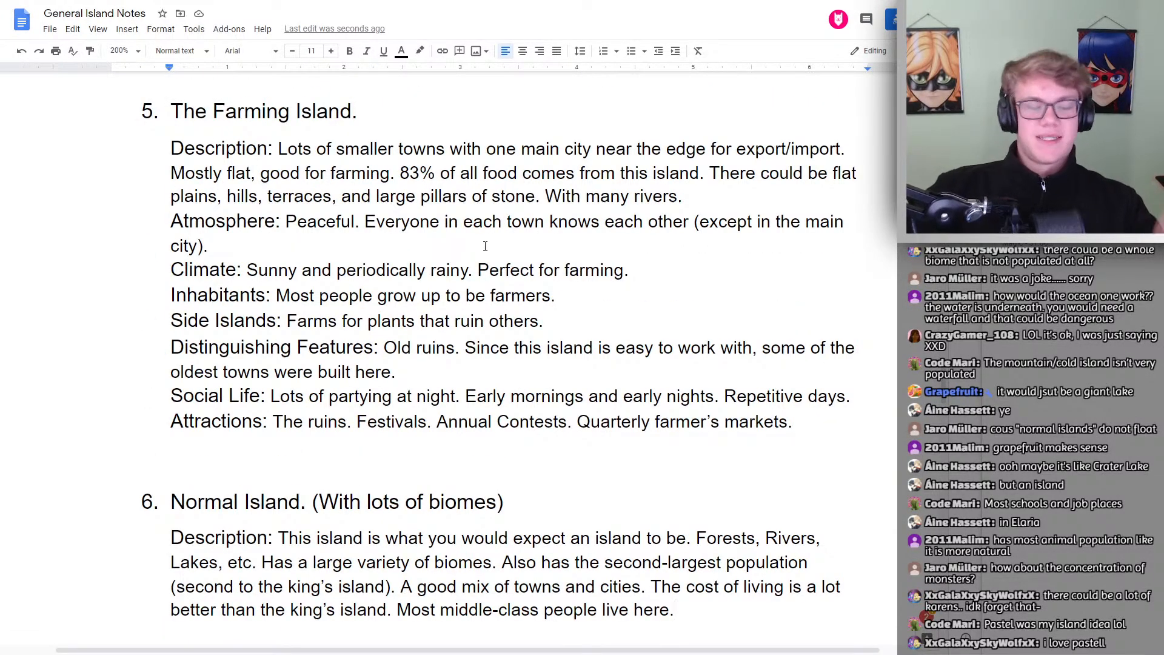
{"action": "scroll", "coordinate": [496, 244], "scroll_direction": "up", "scroll_amount": 1}
{"action": "scroll", "coordinate": [497, 244], "scroll_direction": "up", "scroll_amount": 2}
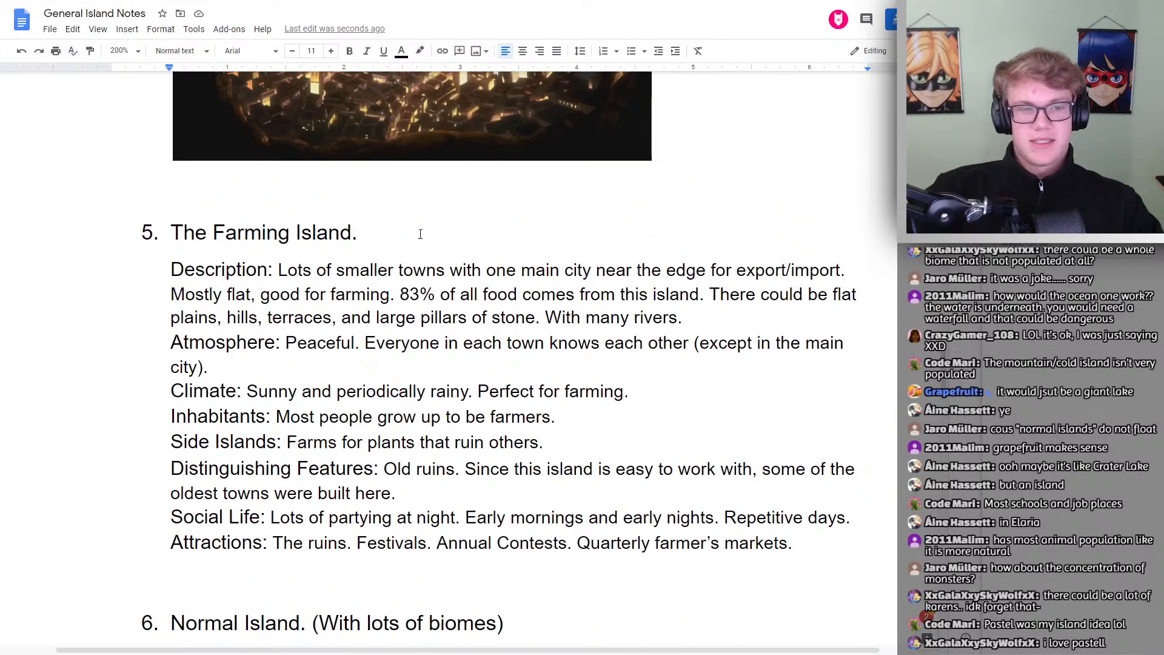
{"action": "mouse_move", "coordinate": [416, 225]}
{"action": "left_mouse_down"}
{"action": "mouse_move", "coordinate": [195, 201]}
{"action": "mouse_move", "coordinate": [395, 218]}
{"action": "left_mouse_up"}
{"action": "left_click", "coordinate": [391, 228]}
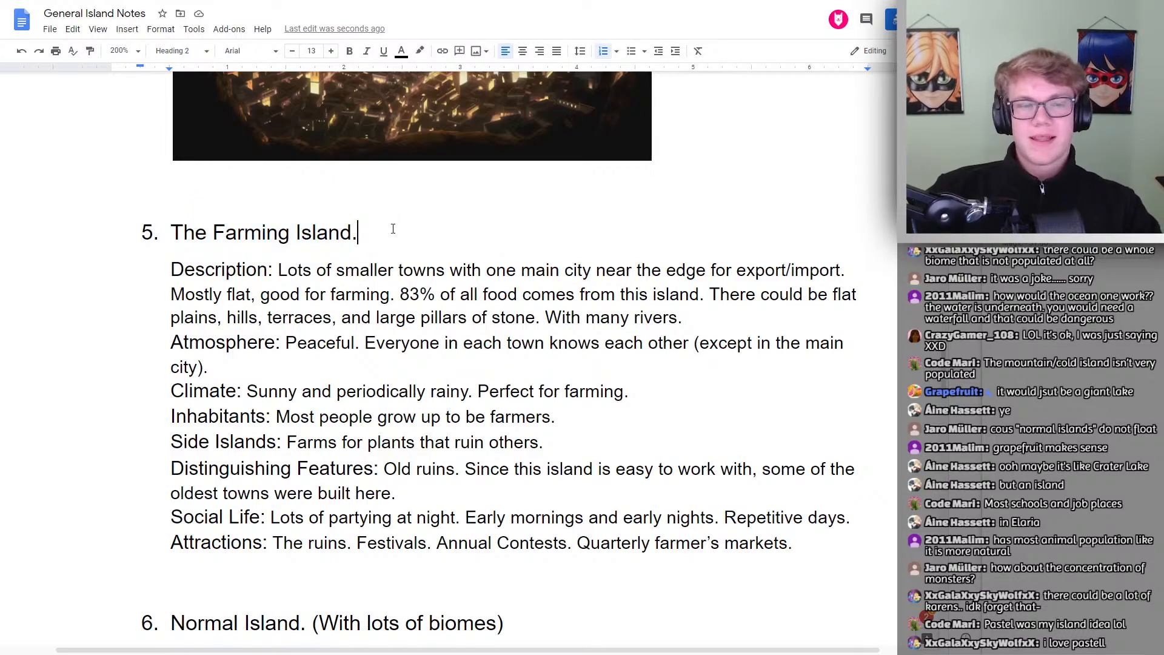
{"action": "scroll", "coordinate": [228, 408], "scroll_direction": "down", "scroll_amount": 3}
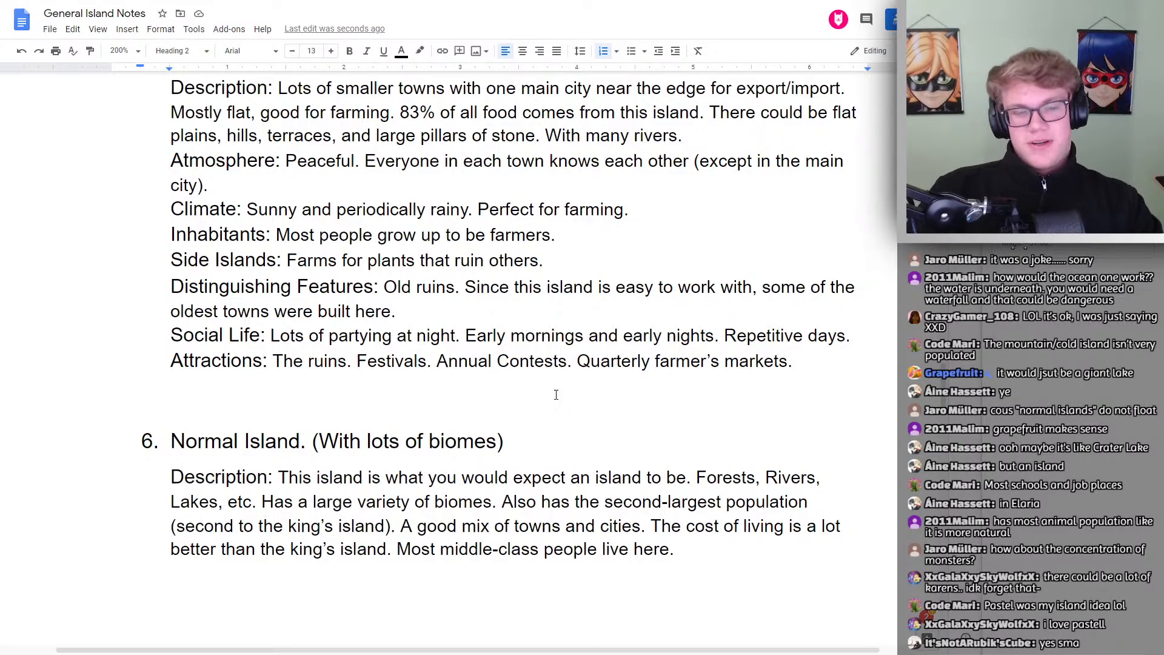
Start the Normal Island's Atmosphere entry with "Normal."
{"action": "scroll", "coordinate": [518, 303], "scroll_direction": "up", "scroll_amount": 10}
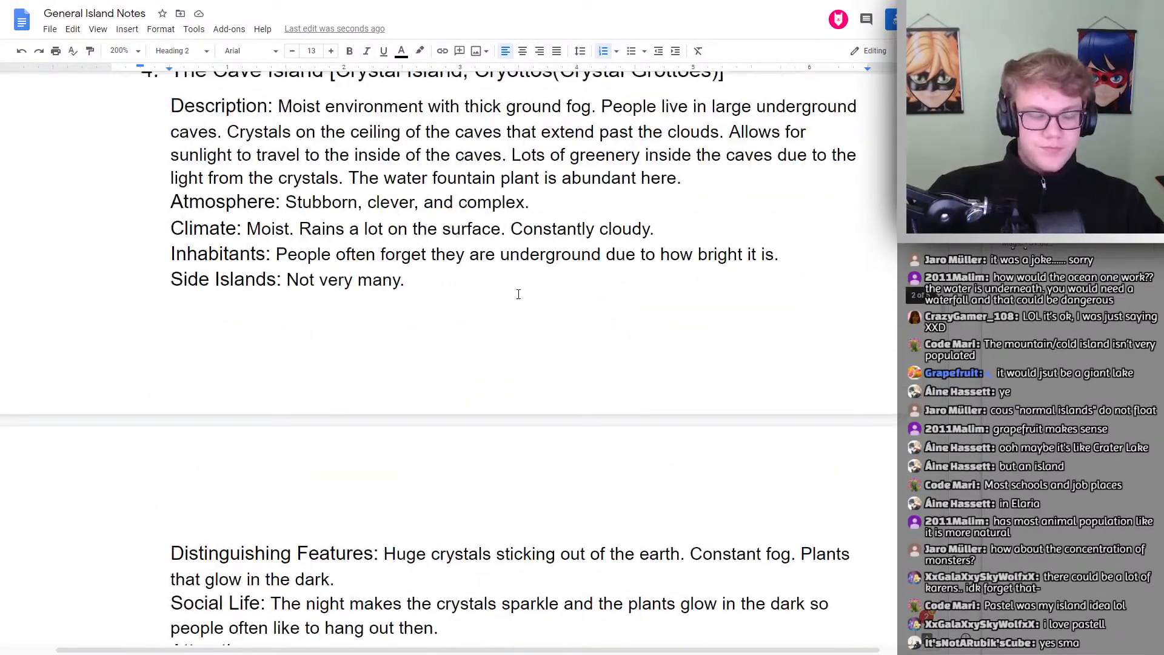
{"action": "scroll", "coordinate": [518, 294], "scroll_direction": "up", "scroll_amount": 5}
{"action": "scroll", "coordinate": [521, 294], "scroll_direction": "down", "scroll_amount": 15}
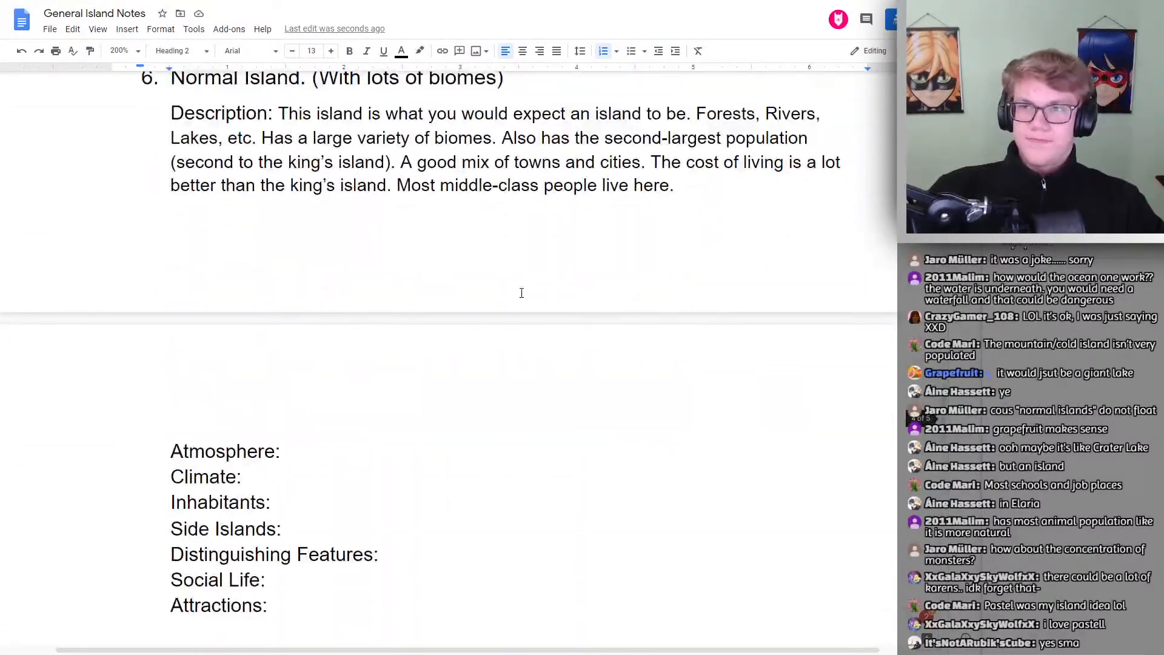
{"action": "scroll", "coordinate": [508, 286], "scroll_direction": "up", "scroll_amount": 4}
{"action": "scroll", "coordinate": [423, 267], "scroll_direction": "down", "scroll_amount": 8}
{"action": "double_click", "coordinate": [347, 211]}
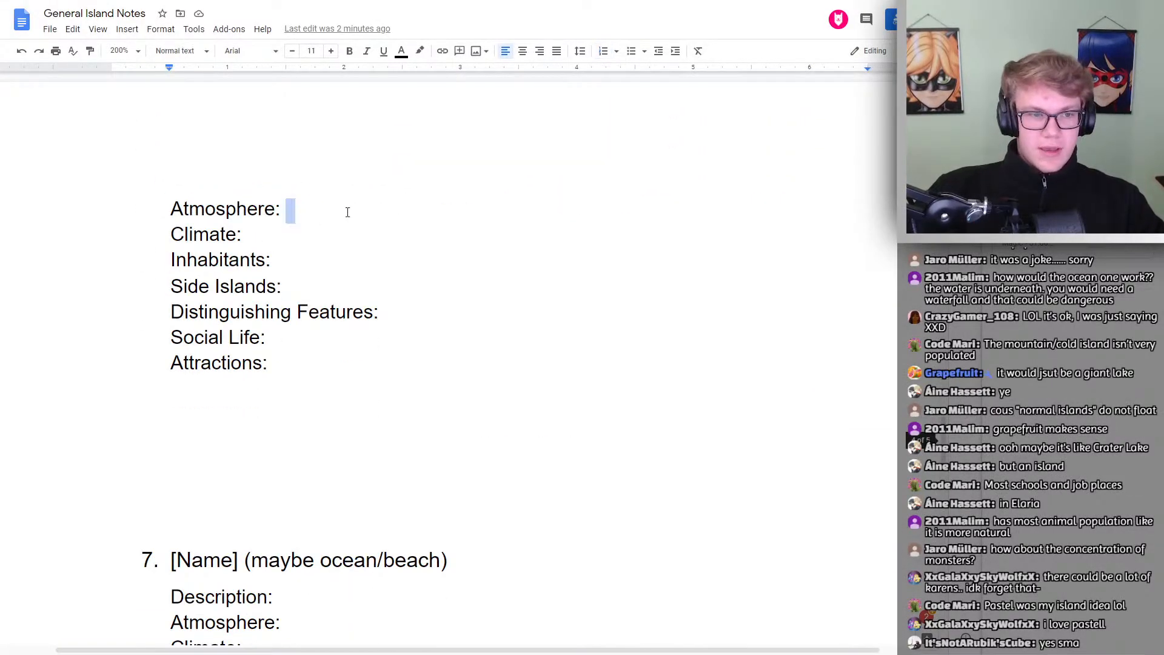
{"action": "left_click", "coordinate": [338, 208]}
{"action": "type", "text": "Nor"}
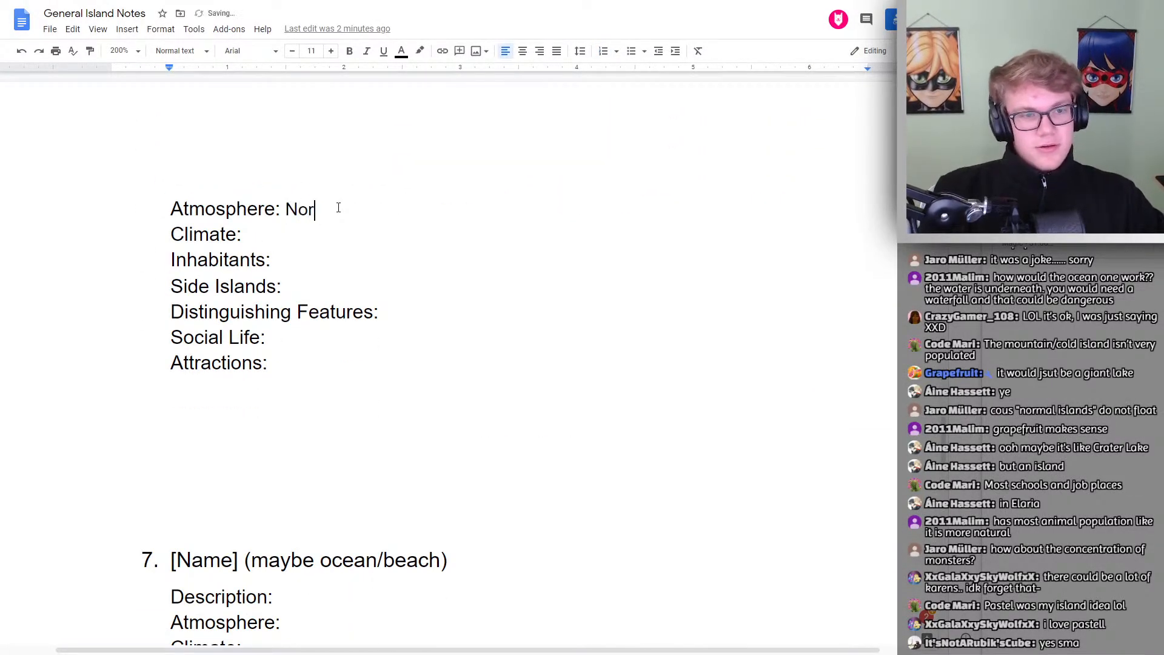
{"action": "type", "text": "mal. Poepl"}
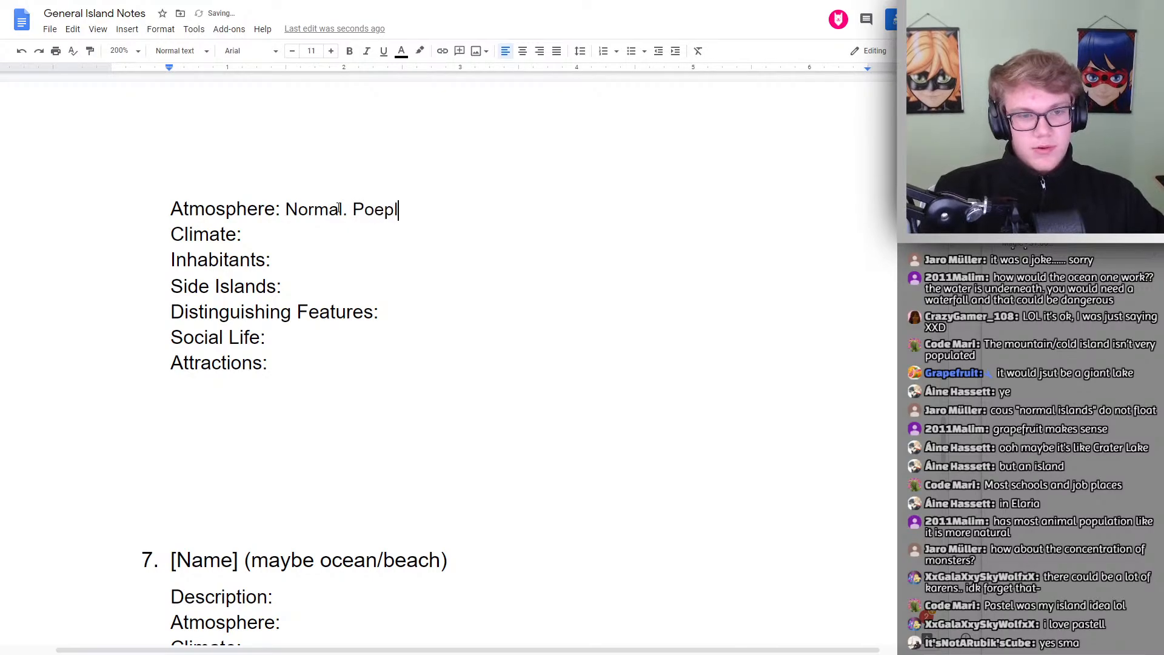
Complete the Normal Island's Atmosphere entry with the sentence "People live their lives and have ambitions."
{"action": "key", "text": "BackSpace"}
{"action": "key", "text": "BackSpace"}
{"action": "key", "text": "BackSpace"}
{"action": "type", "text": "o"}
{"action": "key", "text": "BackSpace"}
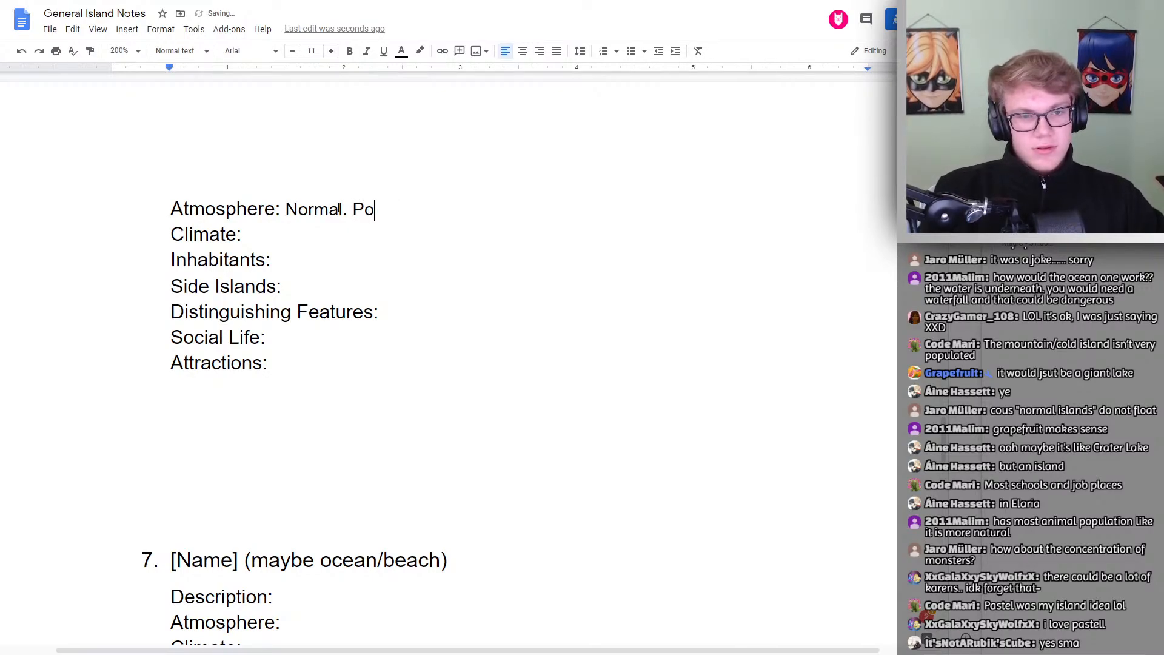
{"action": "key", "text": "BackSpace"}
{"action": "type", "text": "eople live "}
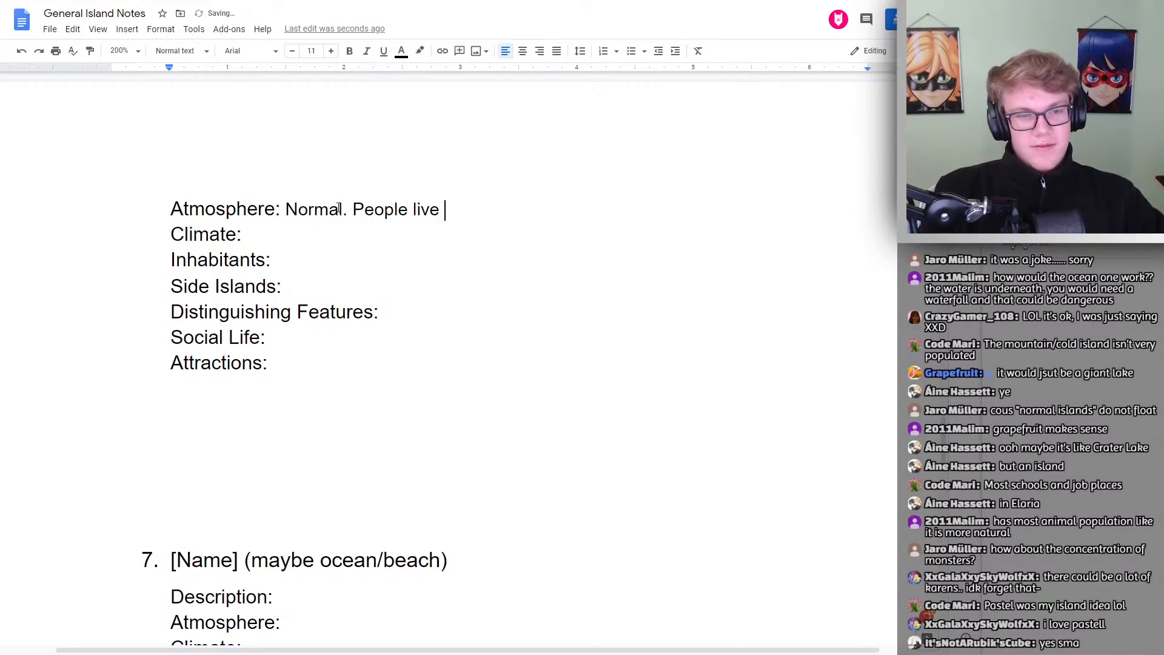
{"action": "type", "text": "their li"}
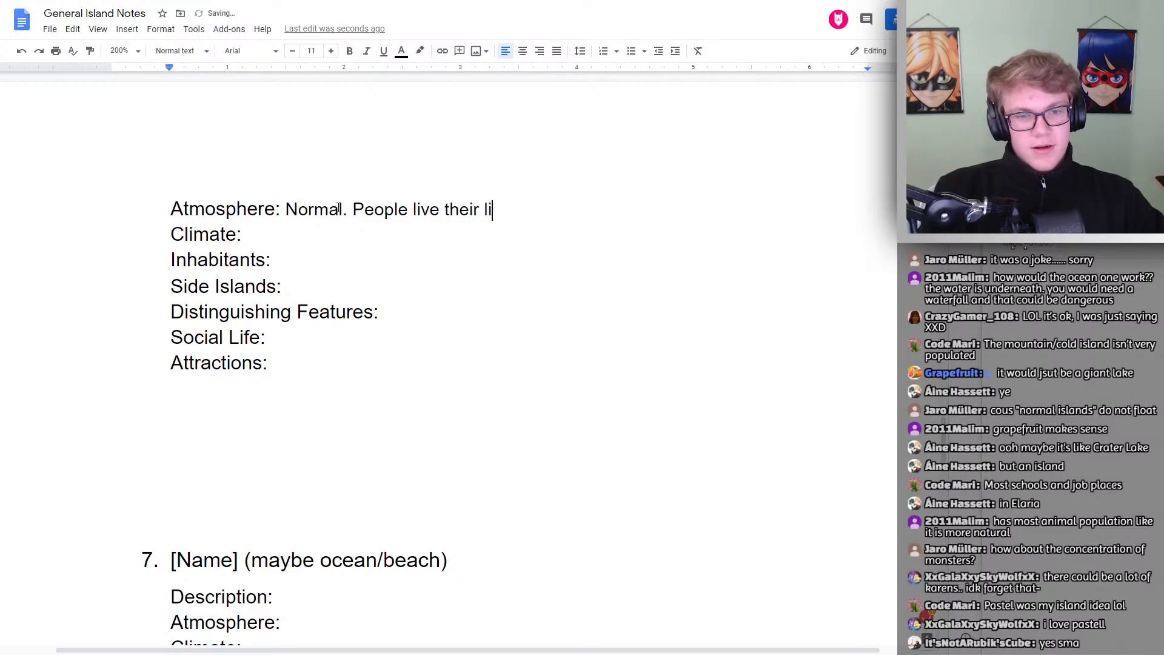
{"action": "type", "text": "ves a"}
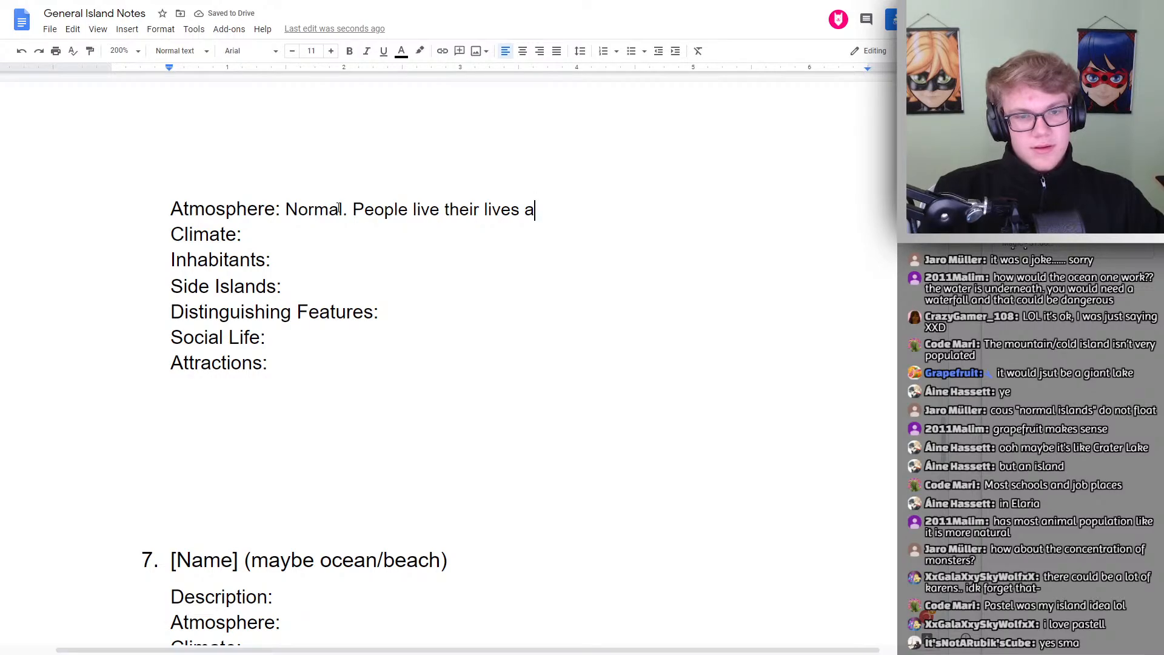
{"action": "type", "text": "nd have ambi"}
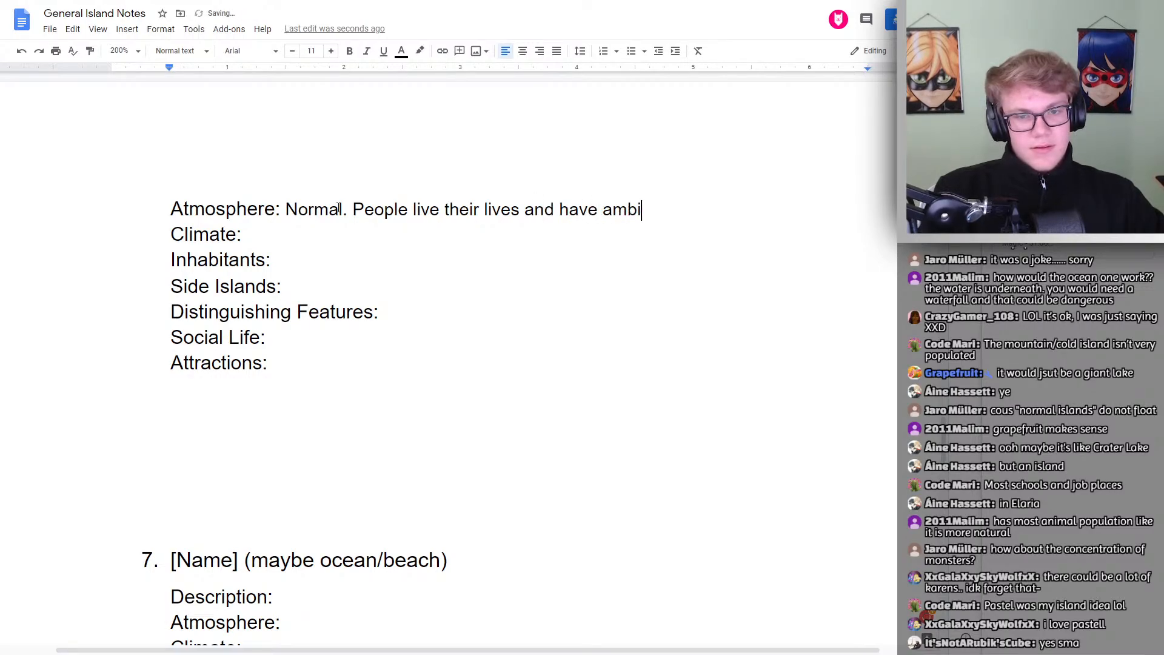
{"action": "type", "text": "tions/"}
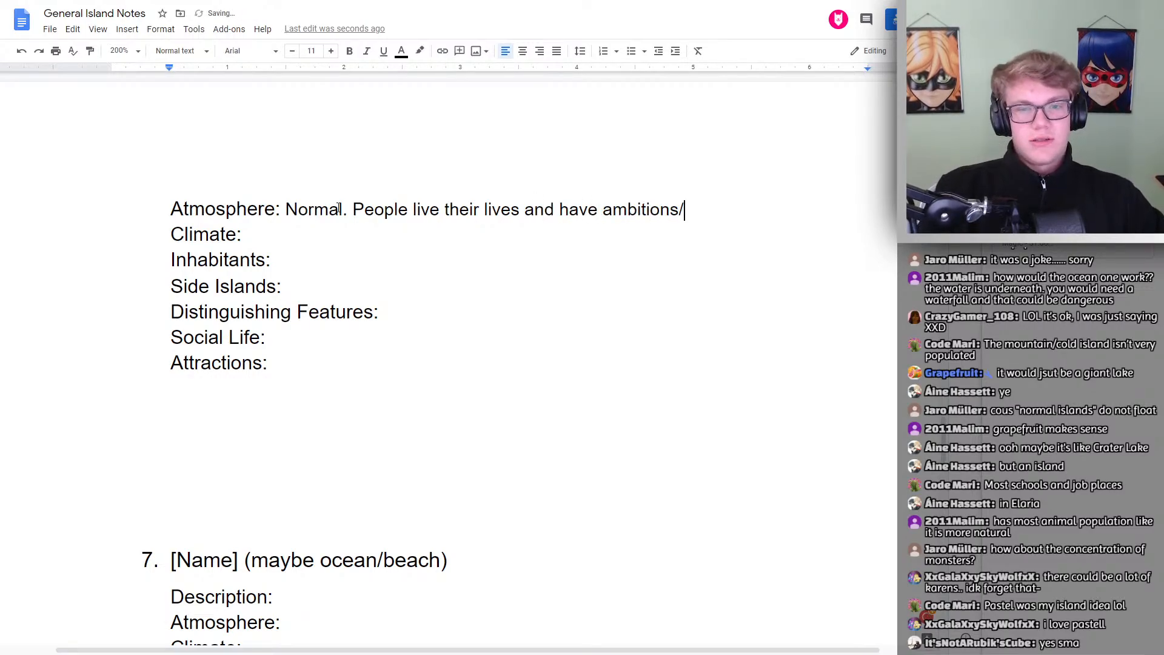
{"action": "key", "text": "BackSpace"}
{"action": "type", "text": "."}
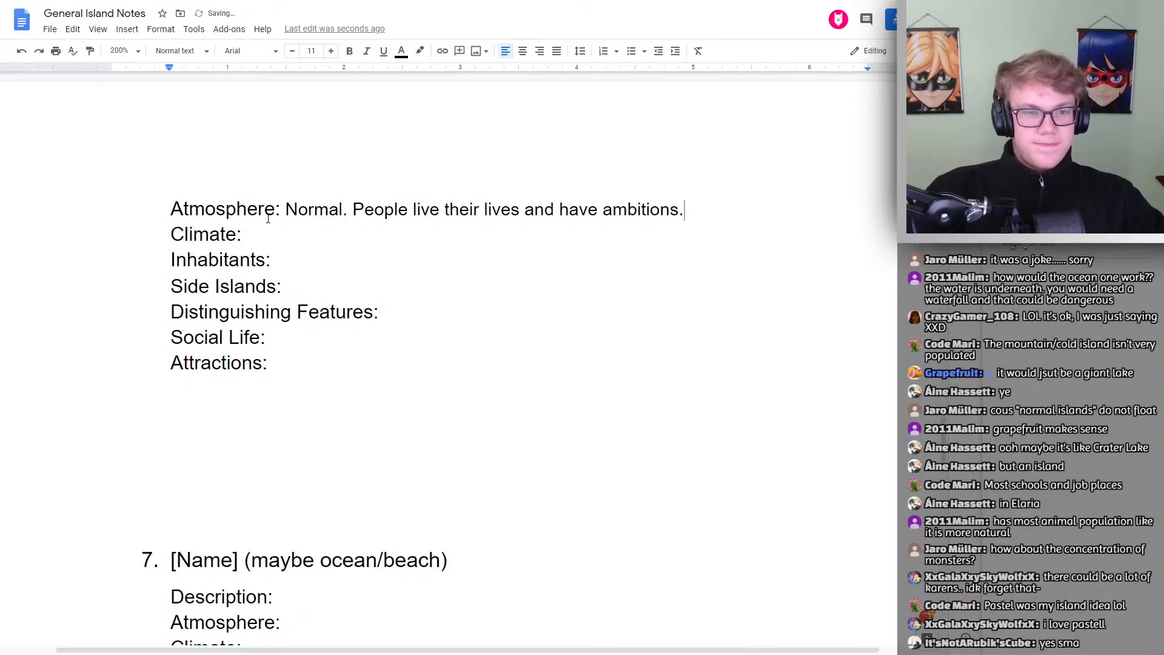
Fill in the Normal Island's Climate entry with "Average. Some rain, but mostly sunny."
{"action": "scroll", "coordinate": [268, 218], "scroll_direction": "up", "scroll_amount": 1}
{"action": "double_click", "coordinate": [296, 294]}
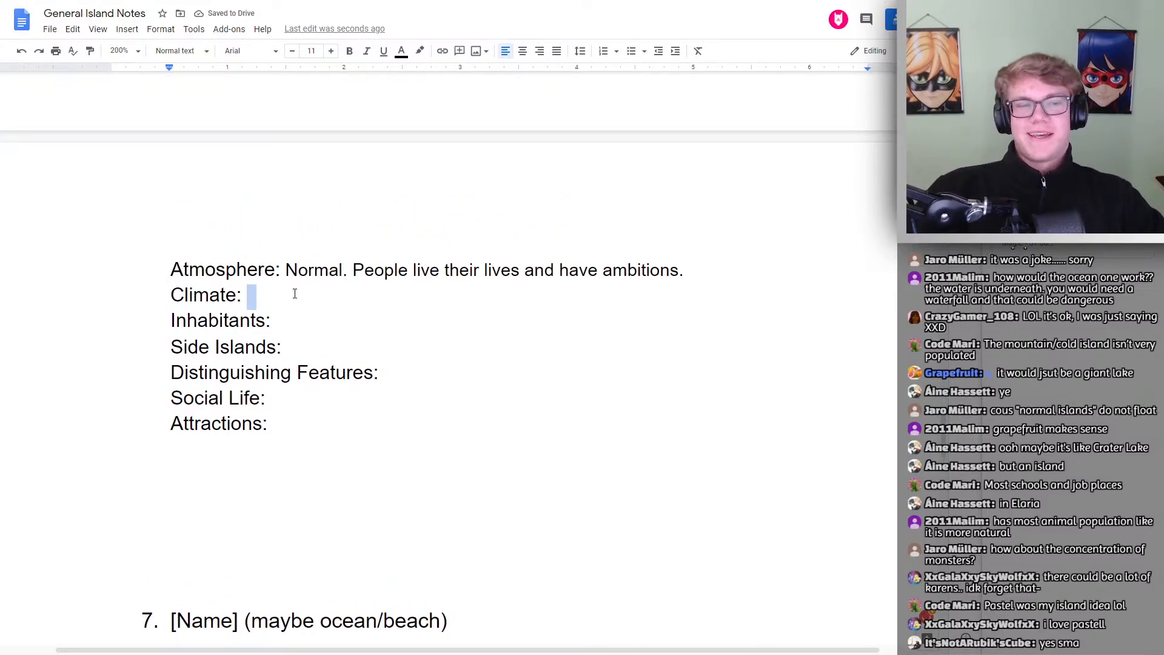
{"action": "key", "text": "BackSpace"}
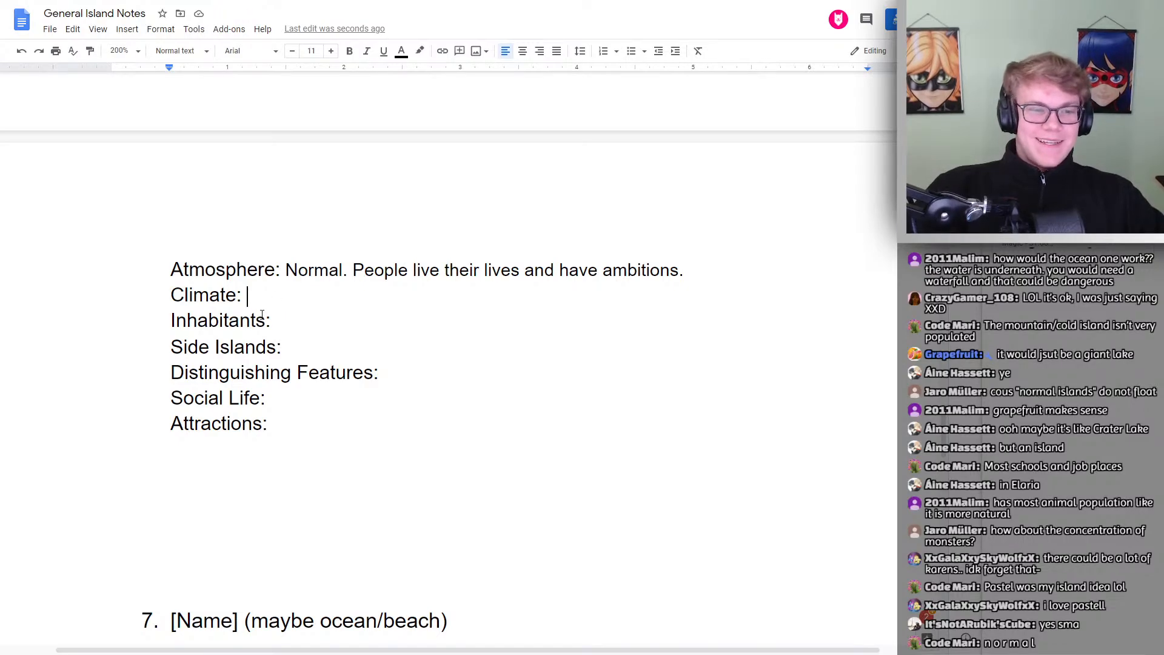
{"action": "type", "text": "Average."}
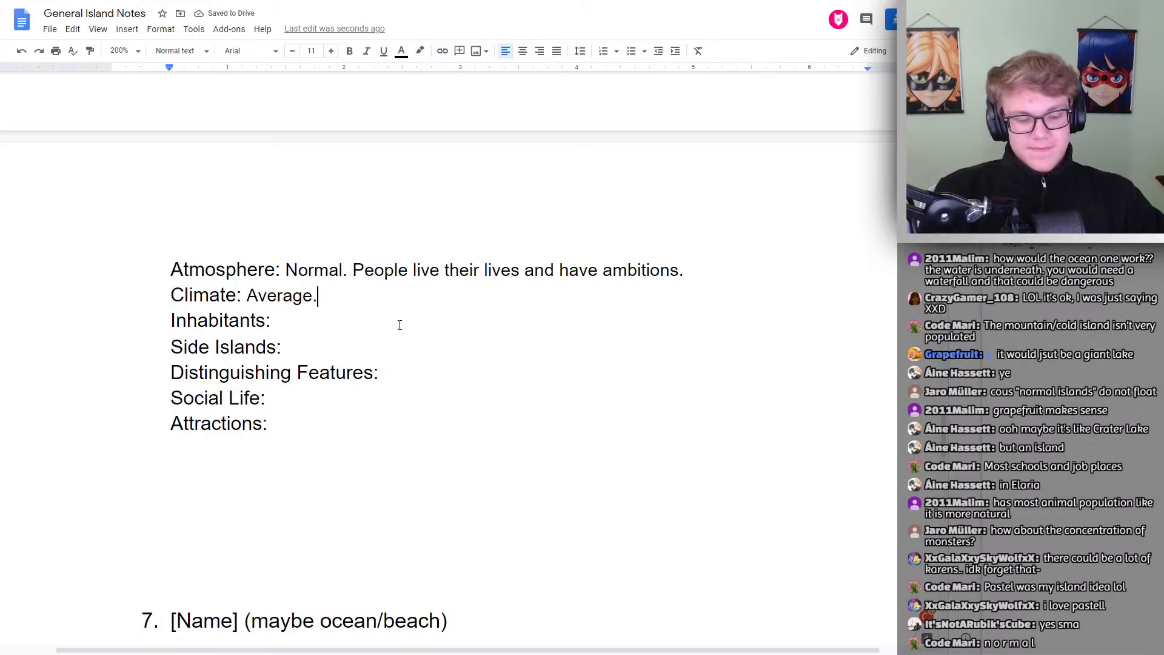
{"action": "type", "text": " Some rain"}
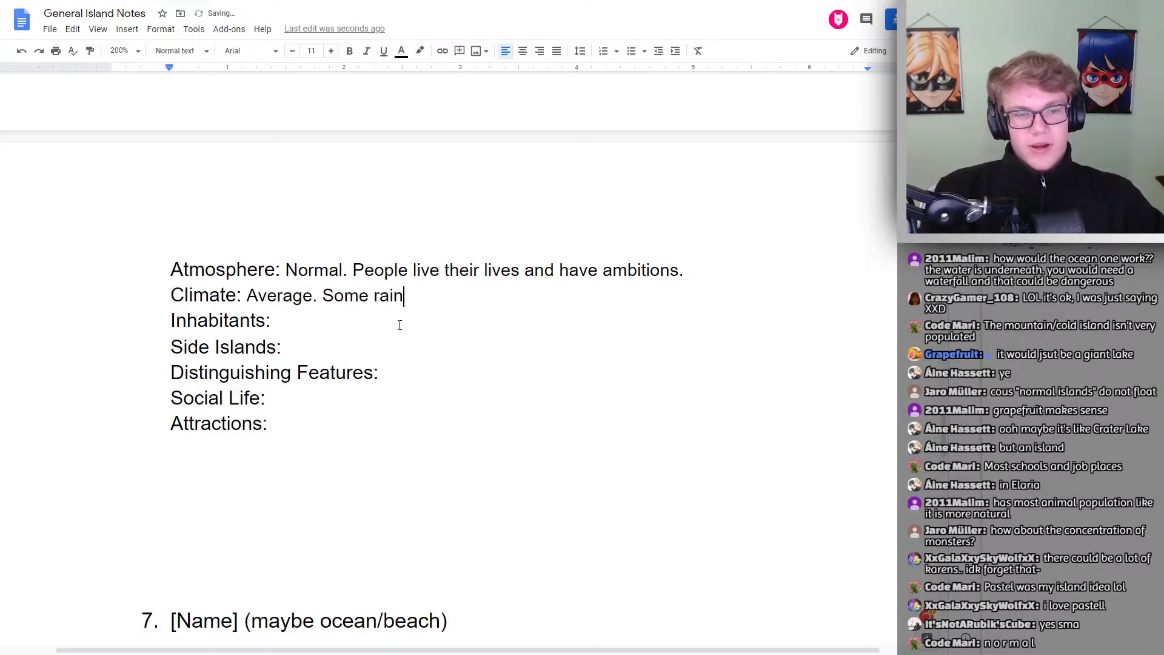
{"action": "type", "text": ","}
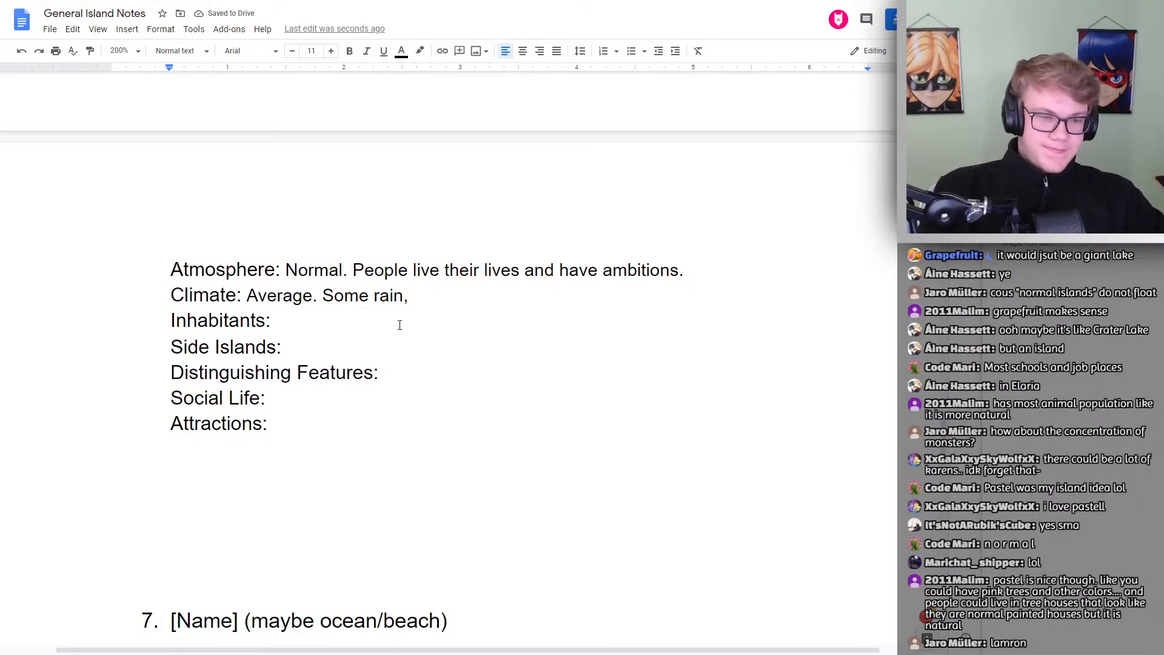
{"action": "type", "text": "but "}
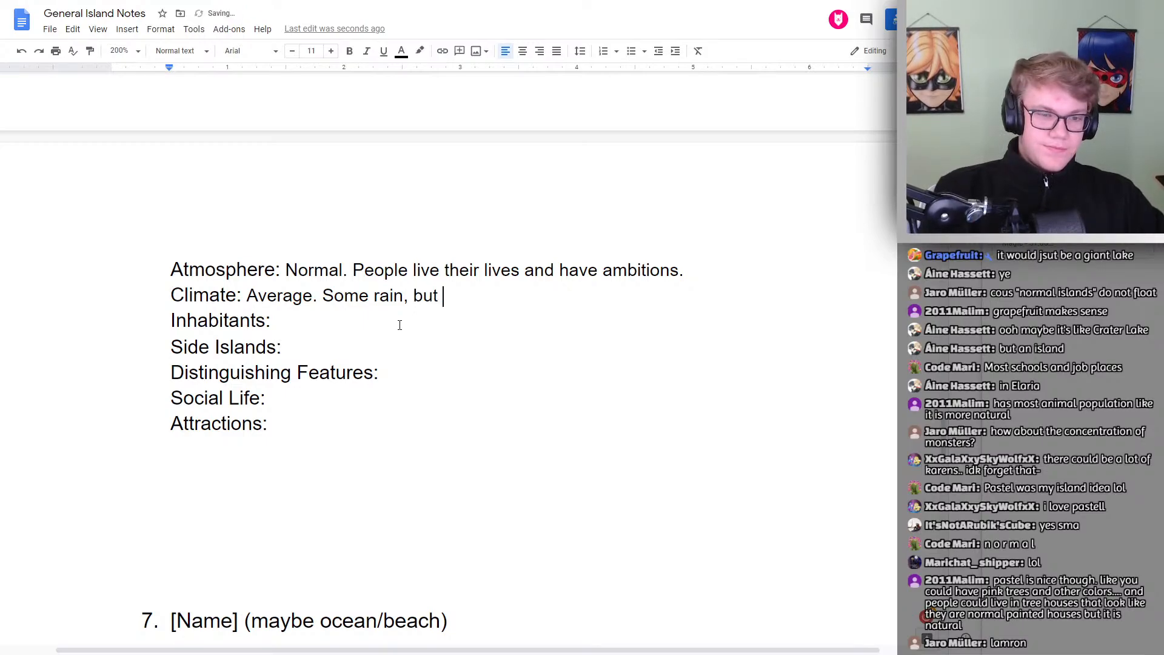
{"action": "type", "text": "mostly sun"}
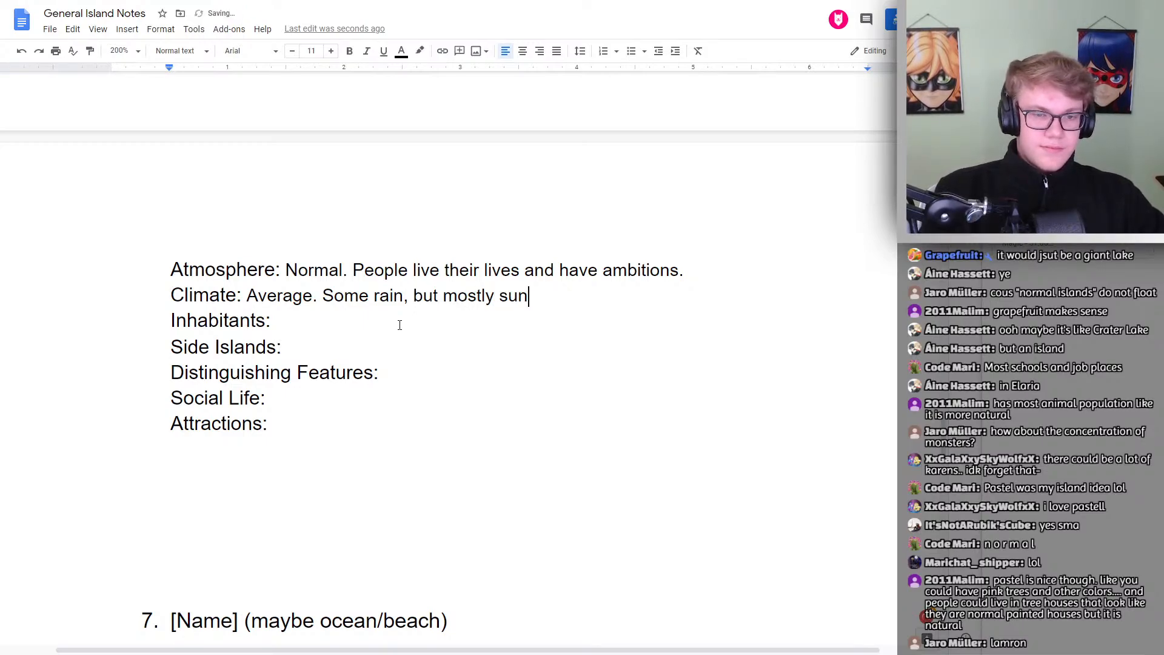
{"action": "type", "text": "ny."}
{"action": "key", "text": "Down"}
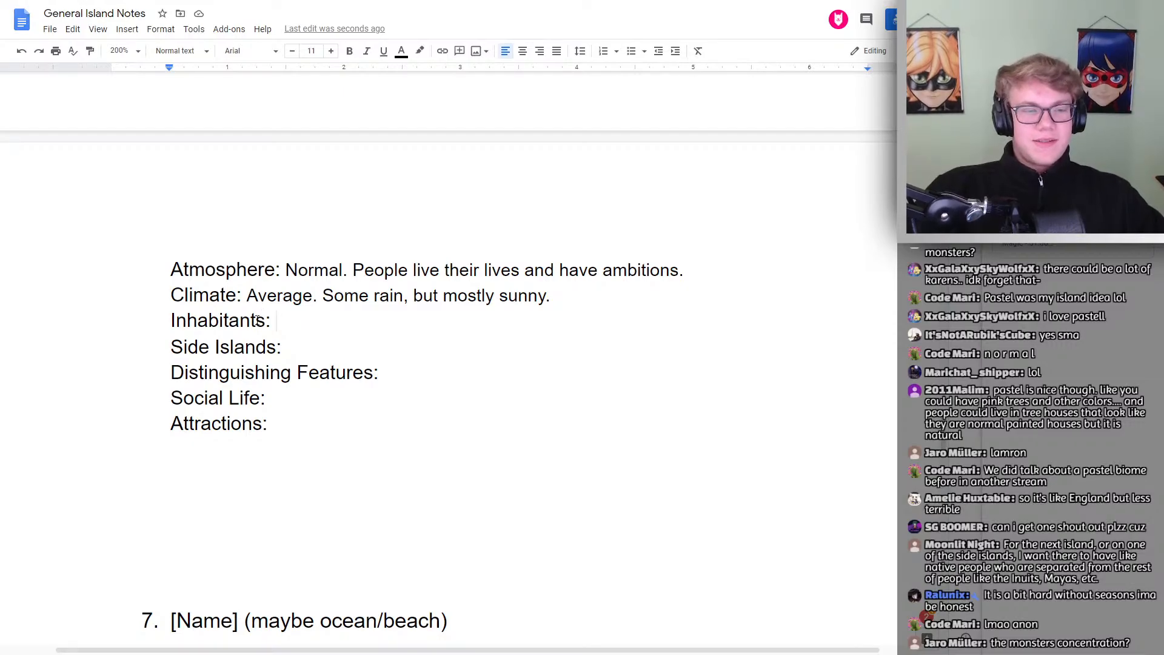
Review the Mountain, Cave and Farming Island notes, including their Inhabitants entries, and return to the Normal Island's unfilled fields
{"action": "scroll", "coordinate": [492, 305], "scroll_direction": "up", "scroll_amount": 20}
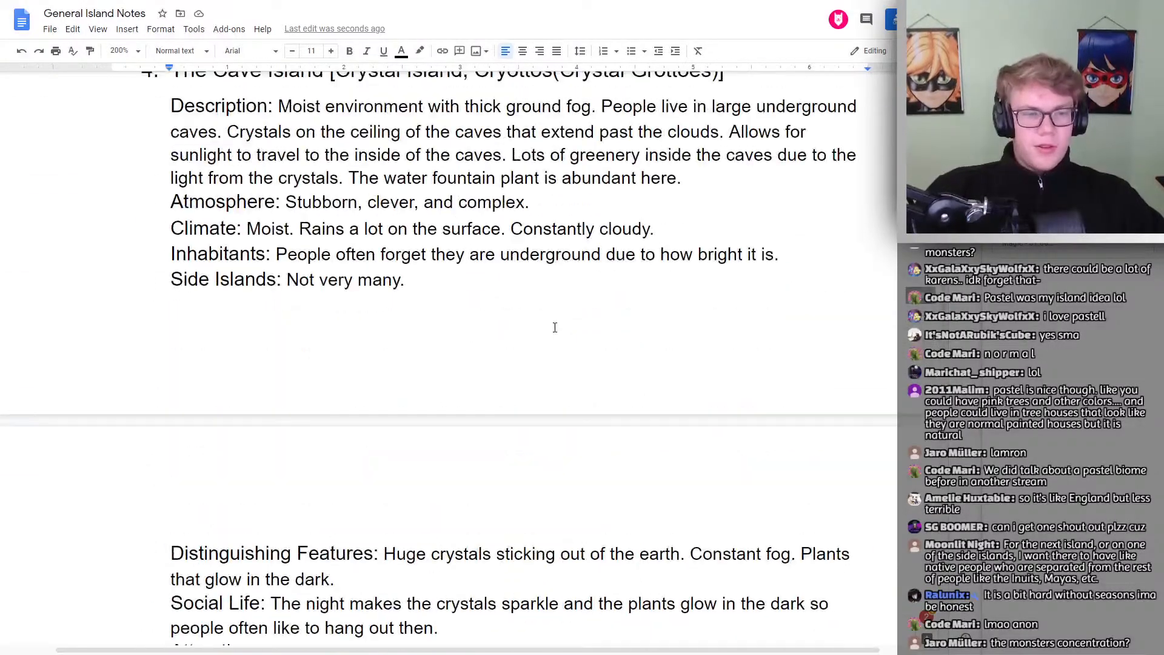
{"action": "scroll", "coordinate": [524, 326], "scroll_direction": "down", "scroll_amount": 2}
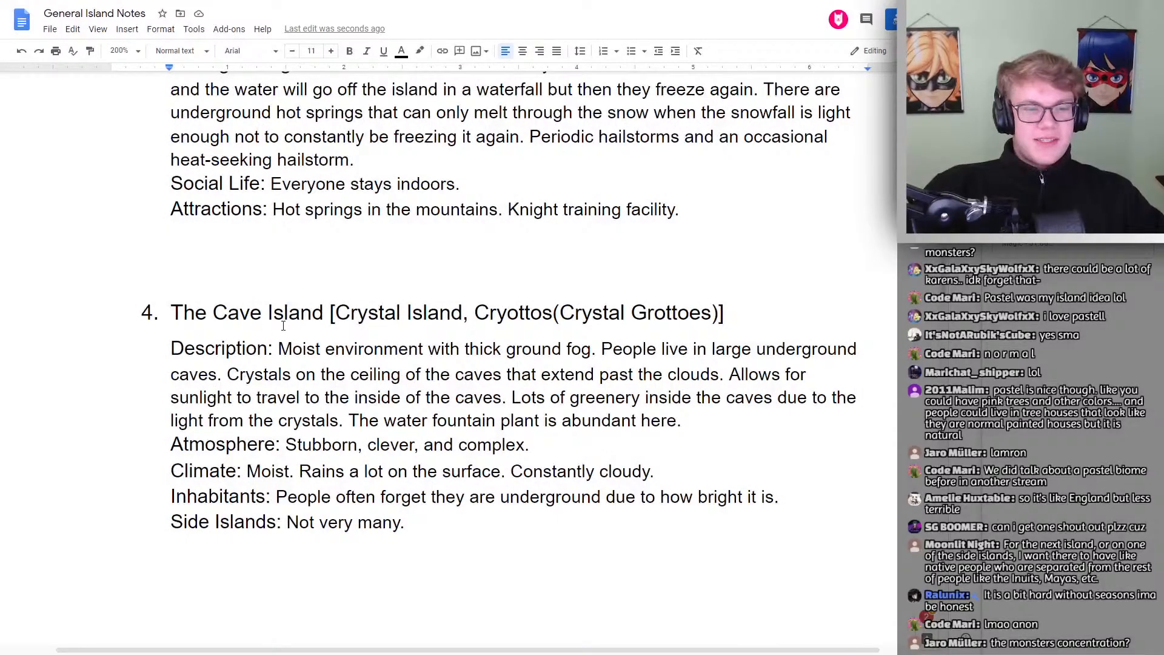
{"action": "scroll", "coordinate": [318, 285], "scroll_direction": "up", "scroll_amount": 8}
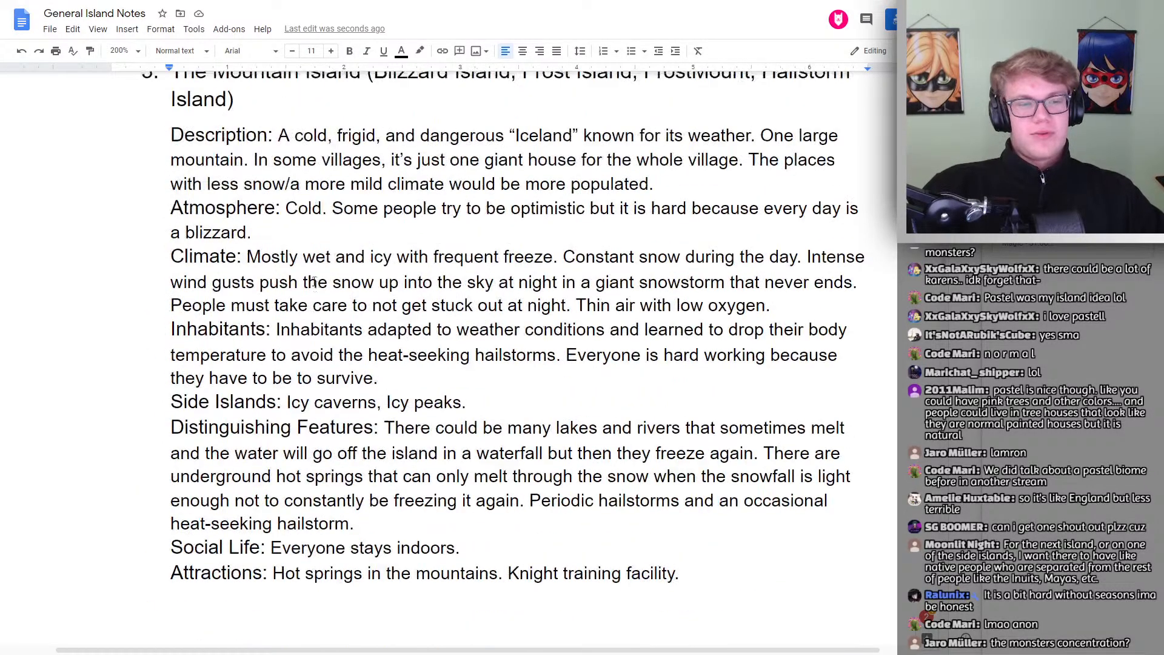
{"action": "scroll", "coordinate": [441, 220], "scroll_direction": "down", "scroll_amount": 6}
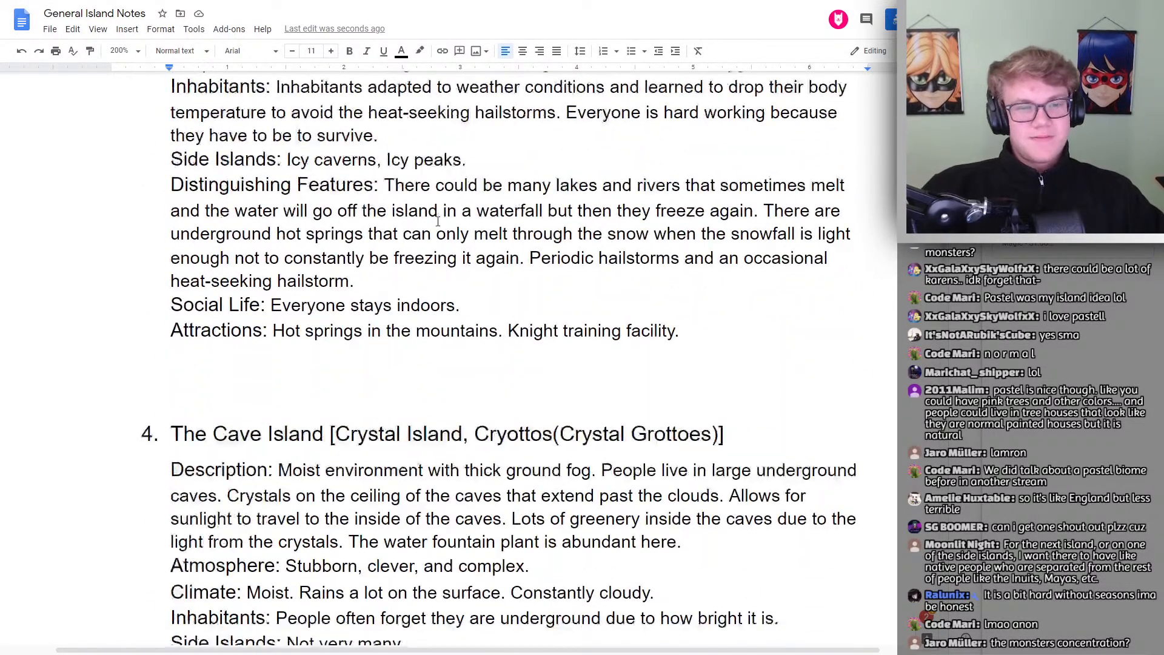
{"action": "scroll", "coordinate": [432, 220], "scroll_direction": "down", "scroll_amount": 20}
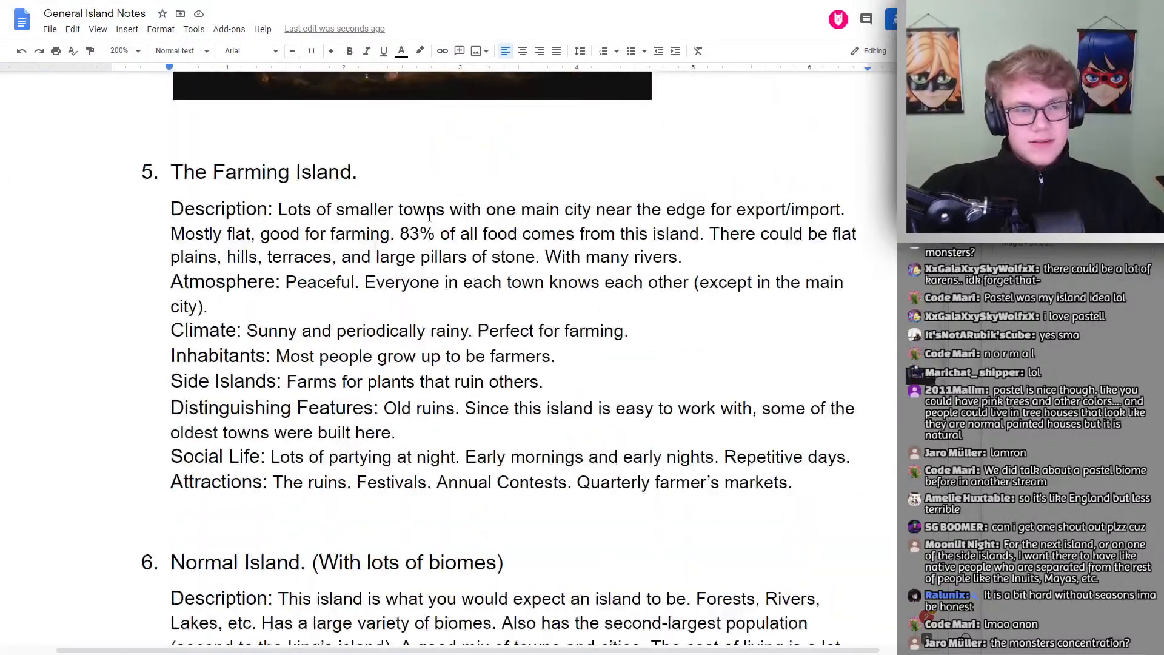
{"action": "scroll", "coordinate": [428, 215], "scroll_direction": "up", "scroll_amount": 5}
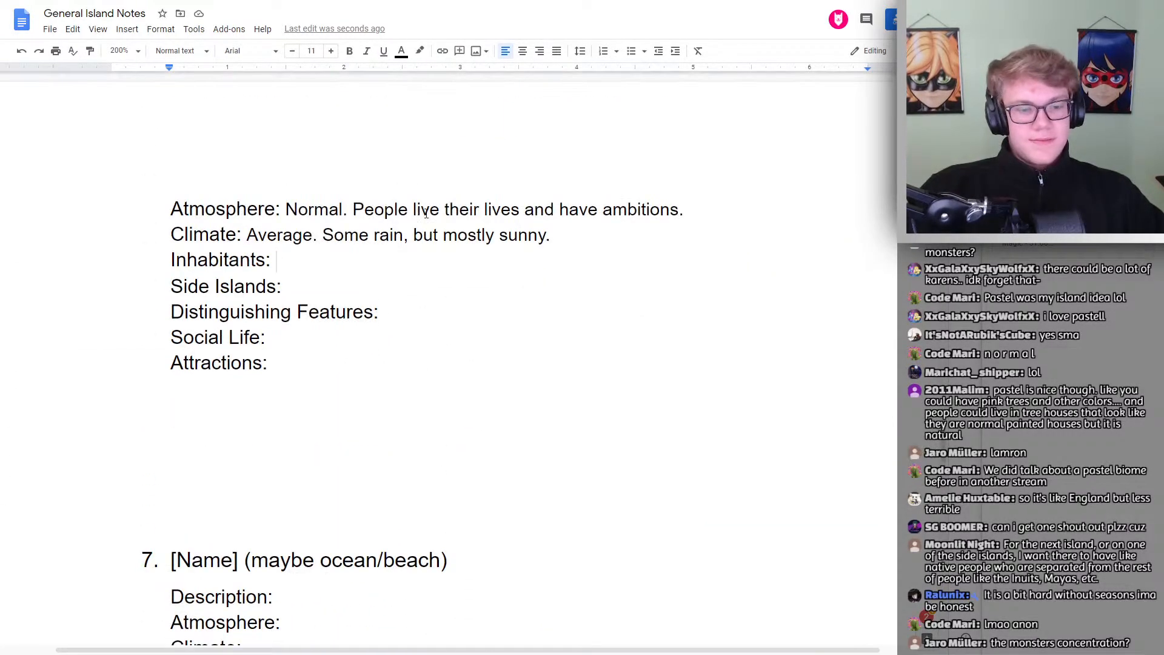
{"action": "scroll", "coordinate": [426, 213], "scroll_direction": "up", "scroll_amount": 2}
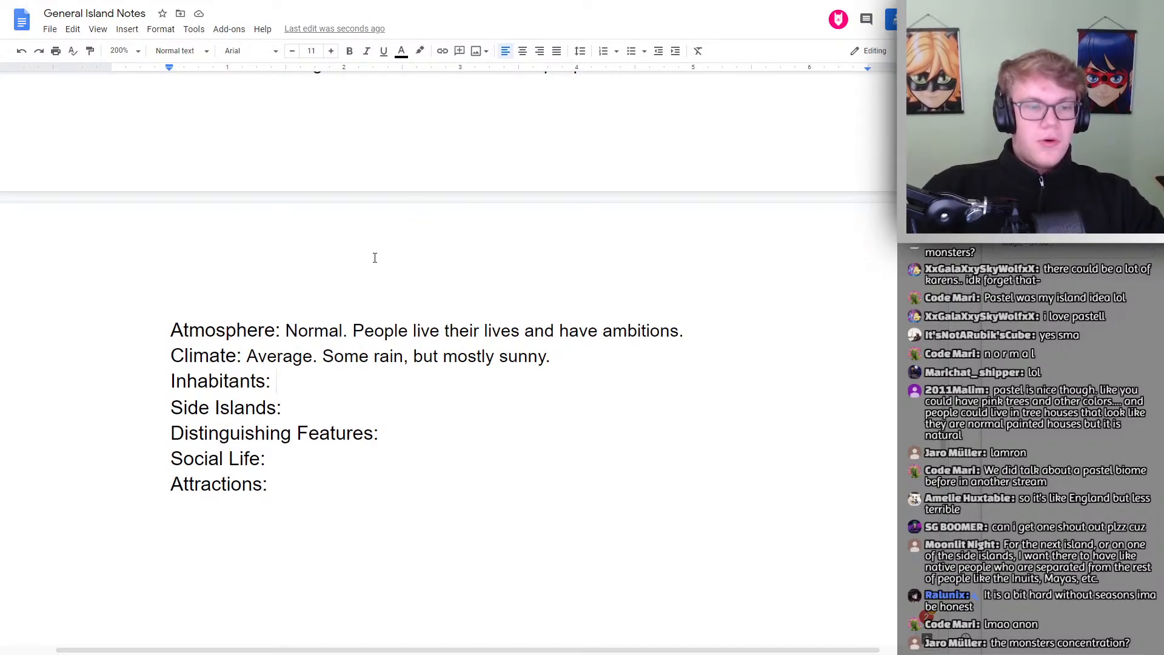
Enter "Normal people." as the start of the Normal Island's Inhabitants entry
{"action": "type", "text": "No"}
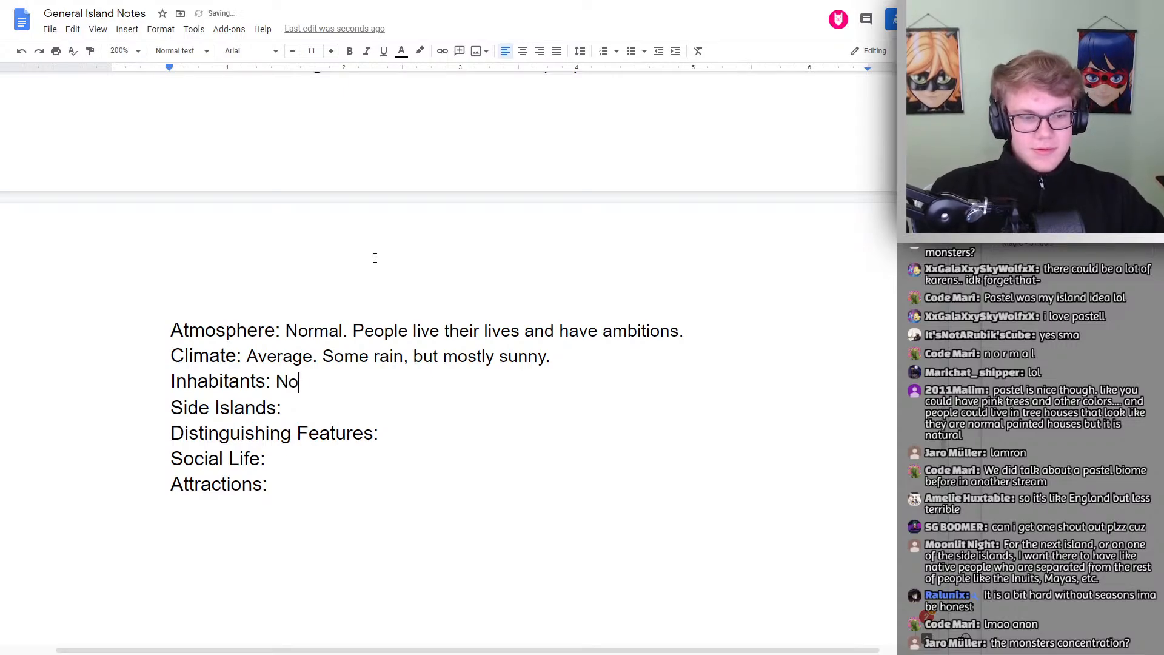
{"action": "type", "text": "rmal people/"}
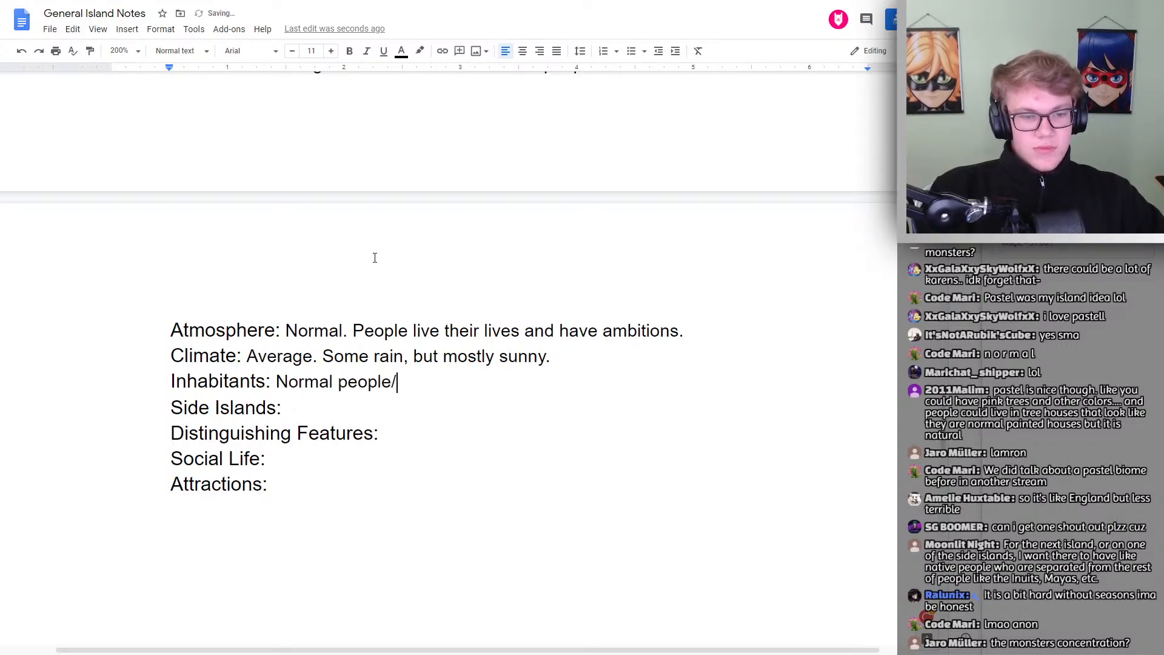
{"action": "key", "text": "BackSpace"}
{"action": "type", "text": ". "}
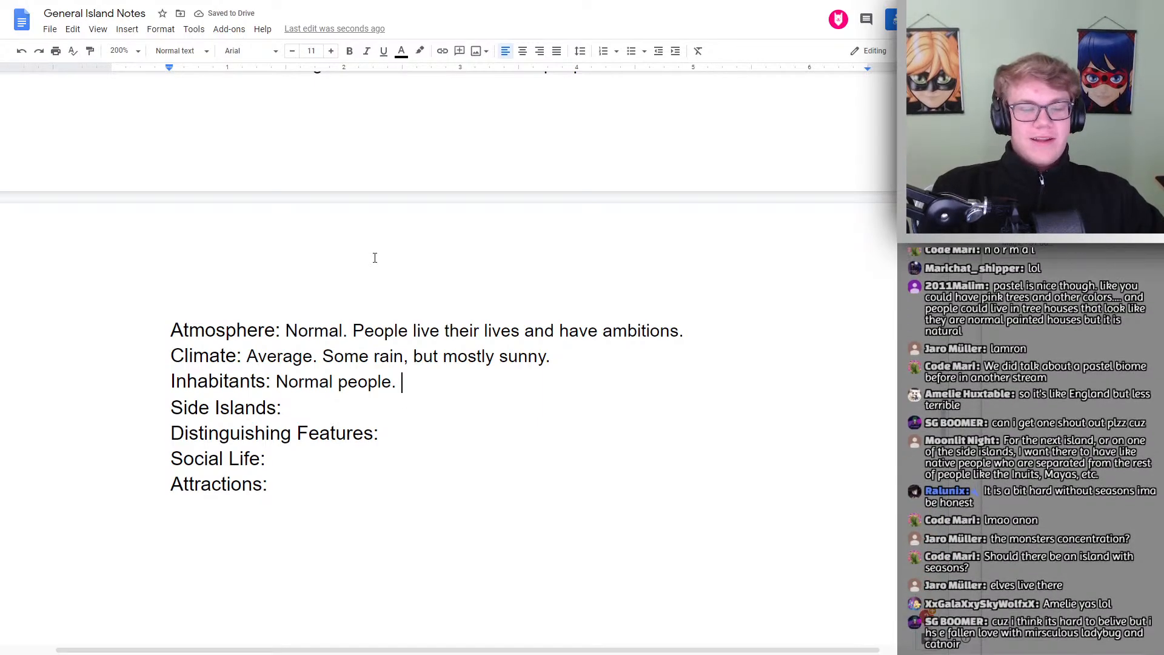
Complete the Normal Island's Inhabitants entry with "Your everyday average town/city."
{"action": "type", "text": "Your every day"}
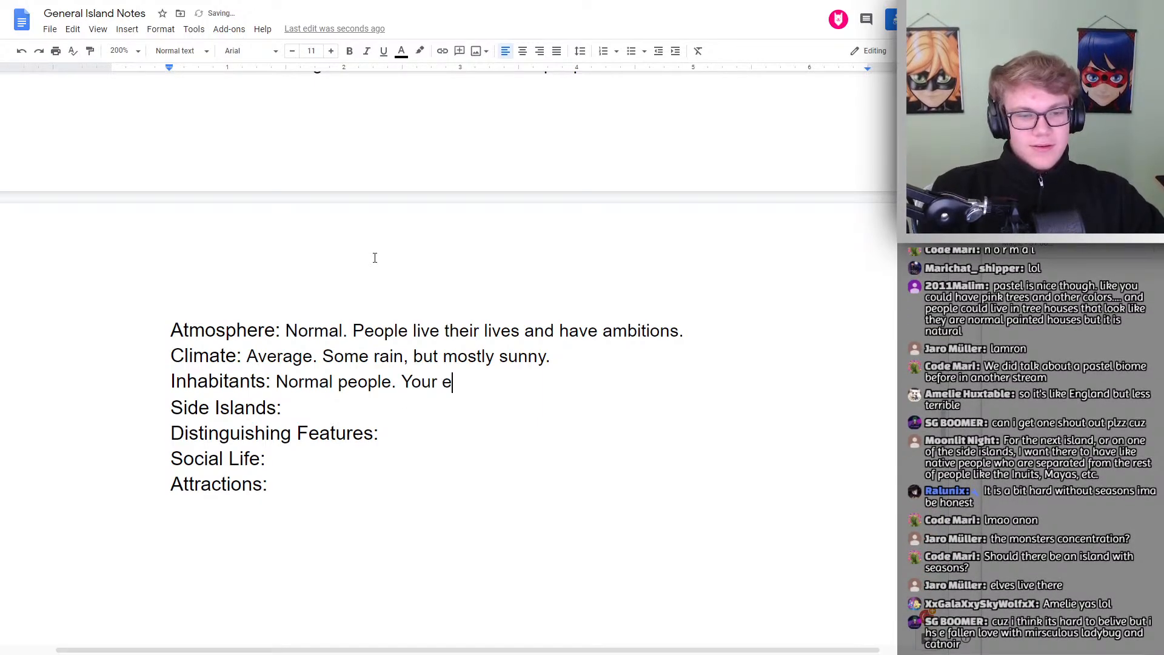
{"action": "key", "text": "BackSpace"}
{"action": "key", "text": "BackSpace"}
{"action": "key", "text": "BackSpace"}
{"action": "key", "text": "BackSpace"}
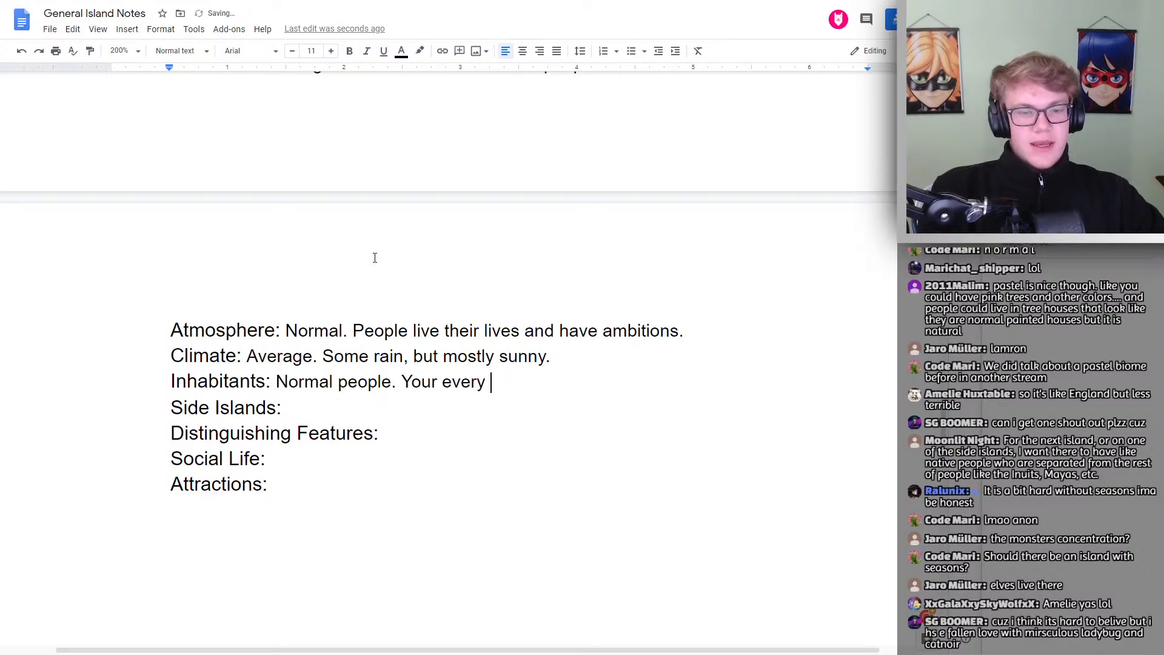
{"action": "type", "text": "day"}
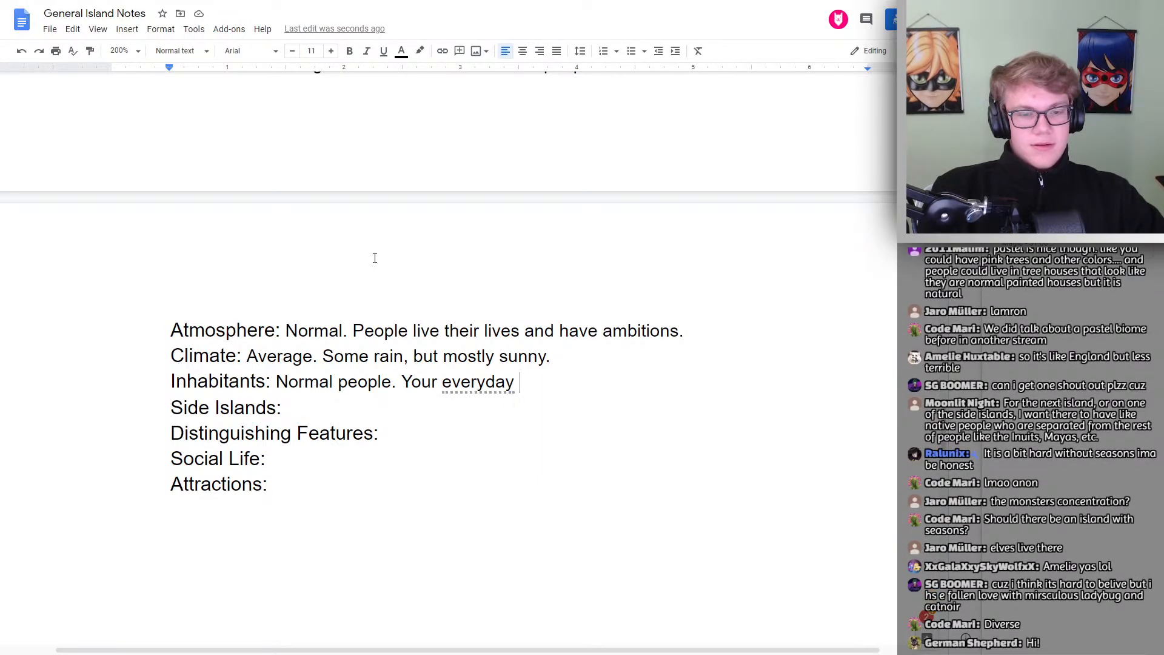
{"action": "type", "text": "average town"}
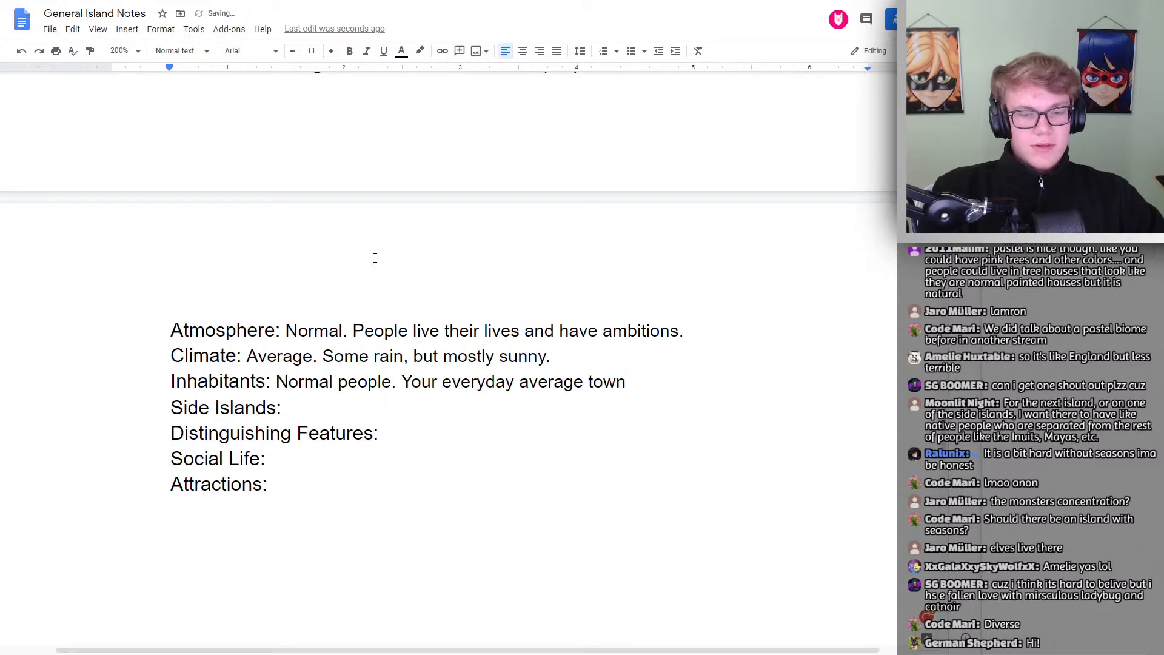
{"action": "type", "text": "/ci"}
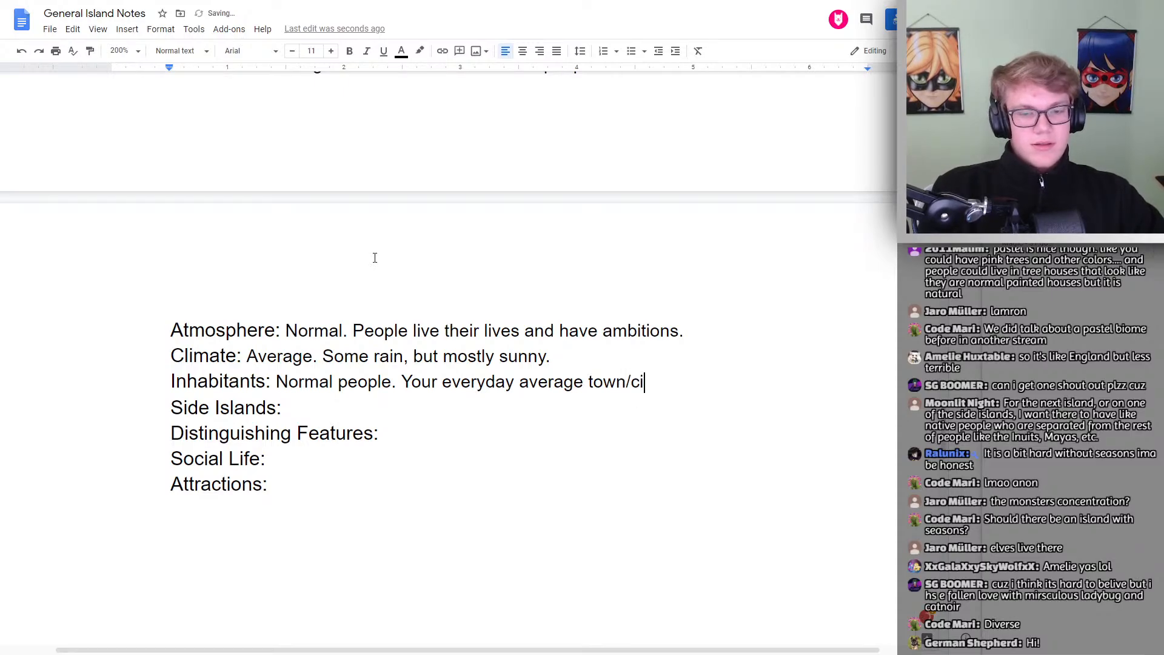
{"action": "type", "text": "ty."}
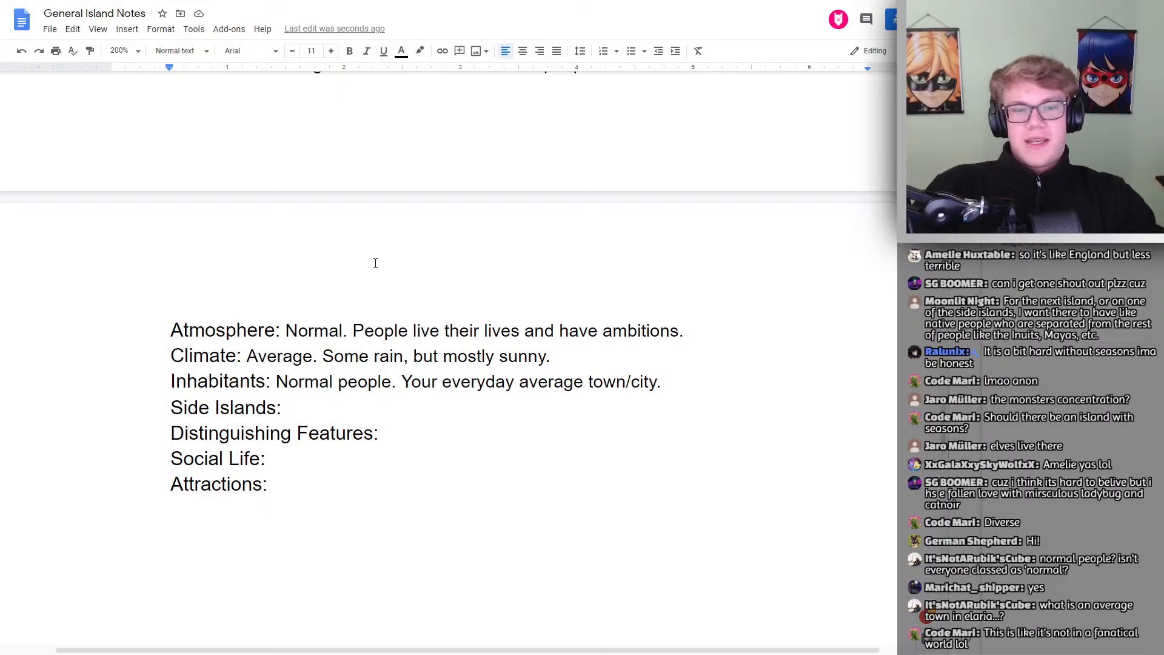
Delete the trailing space after the Mountain Island's Inhabitants entry and return to the Normal Island's empty Side Islands entry
{"action": "scroll", "coordinate": [398, 274], "scroll_direction": "up", "scroll_amount": 20}
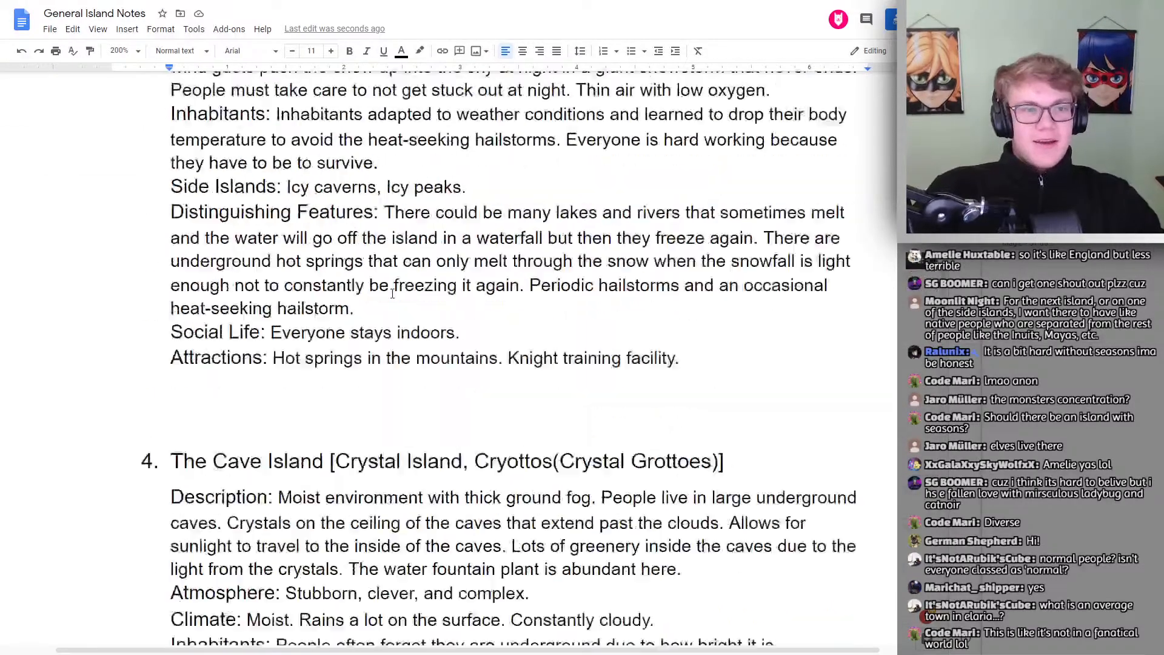
{"action": "scroll", "coordinate": [379, 305], "scroll_direction": "up", "scroll_amount": 4}
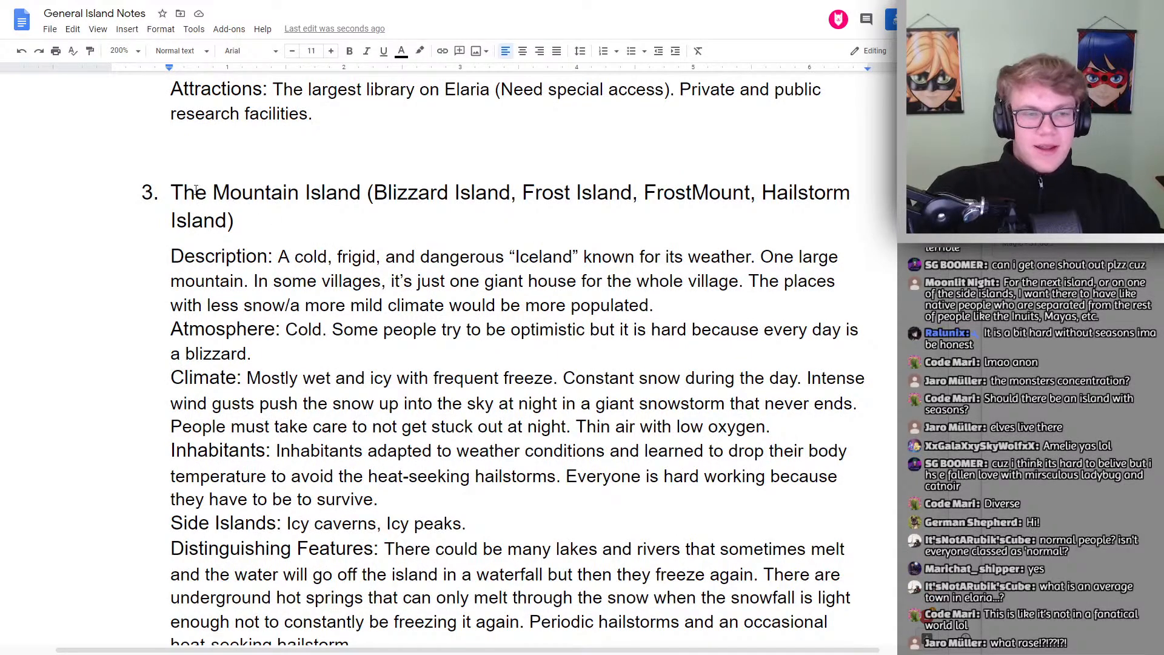
{"action": "scroll", "coordinate": [364, 219], "scroll_direction": "down", "scroll_amount": 2}
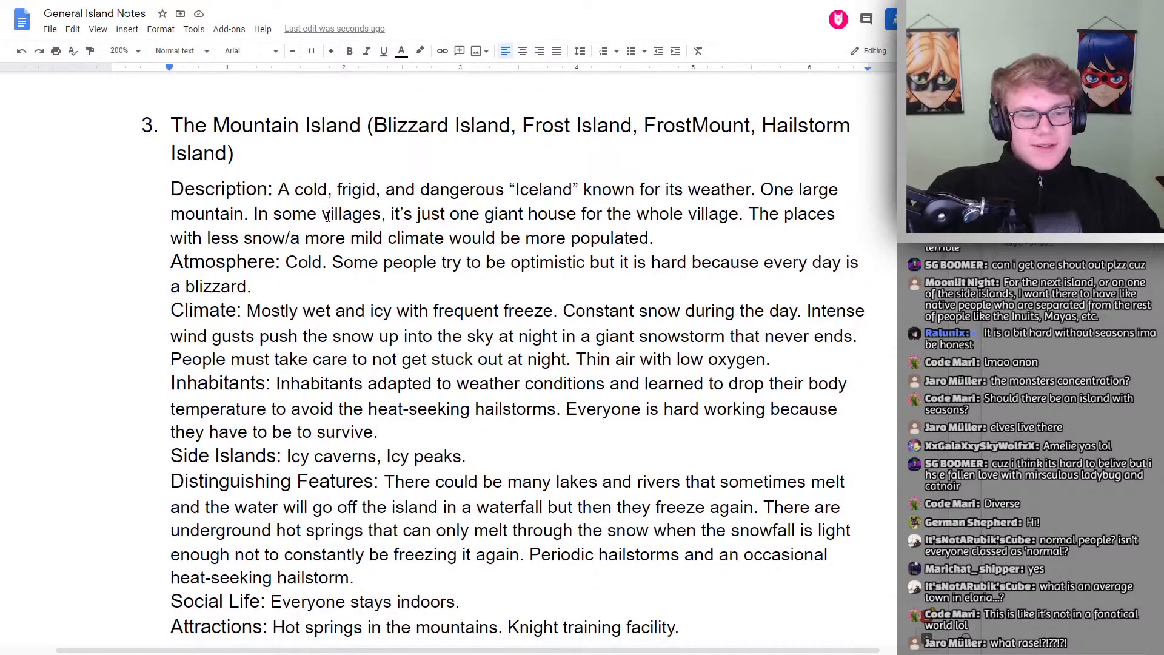
{"action": "double_click", "coordinate": [398, 383]}
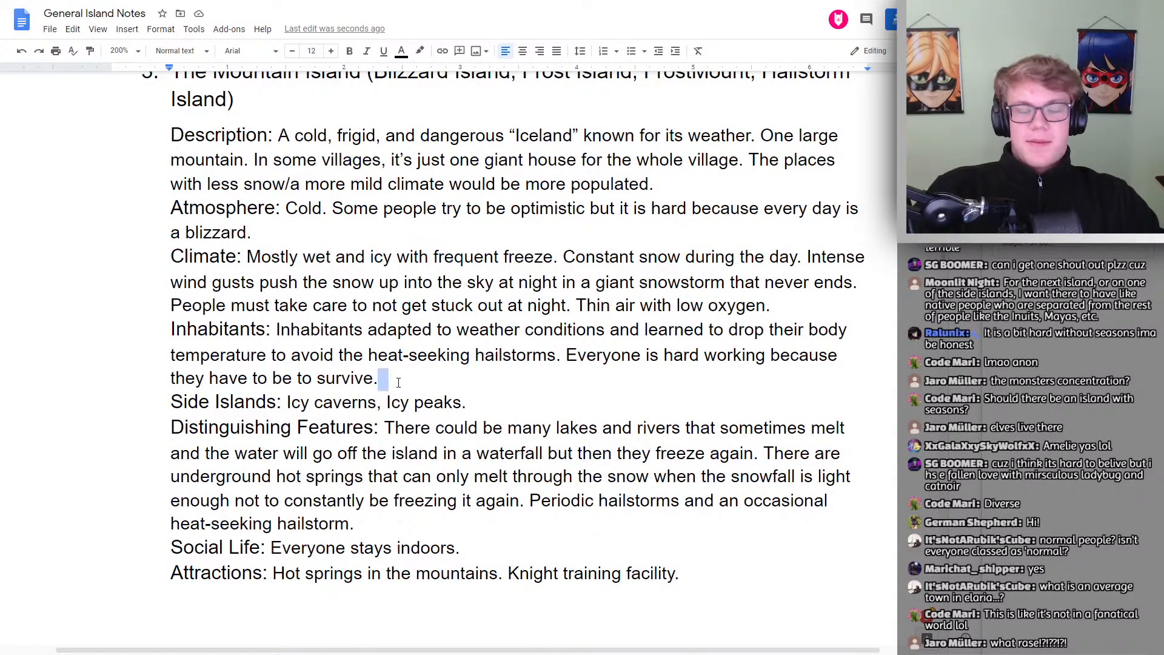
{"action": "key", "text": "BackSpace"}
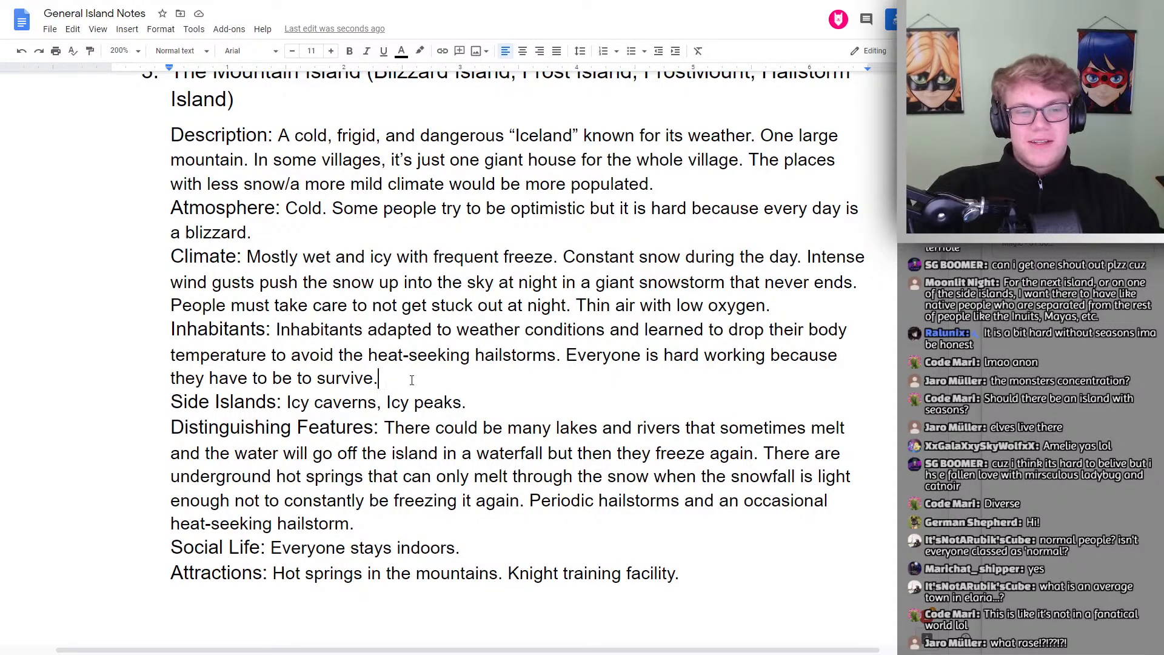
{"action": "scroll", "coordinate": [473, 382], "scroll_direction": "down", "scroll_amount": 10}
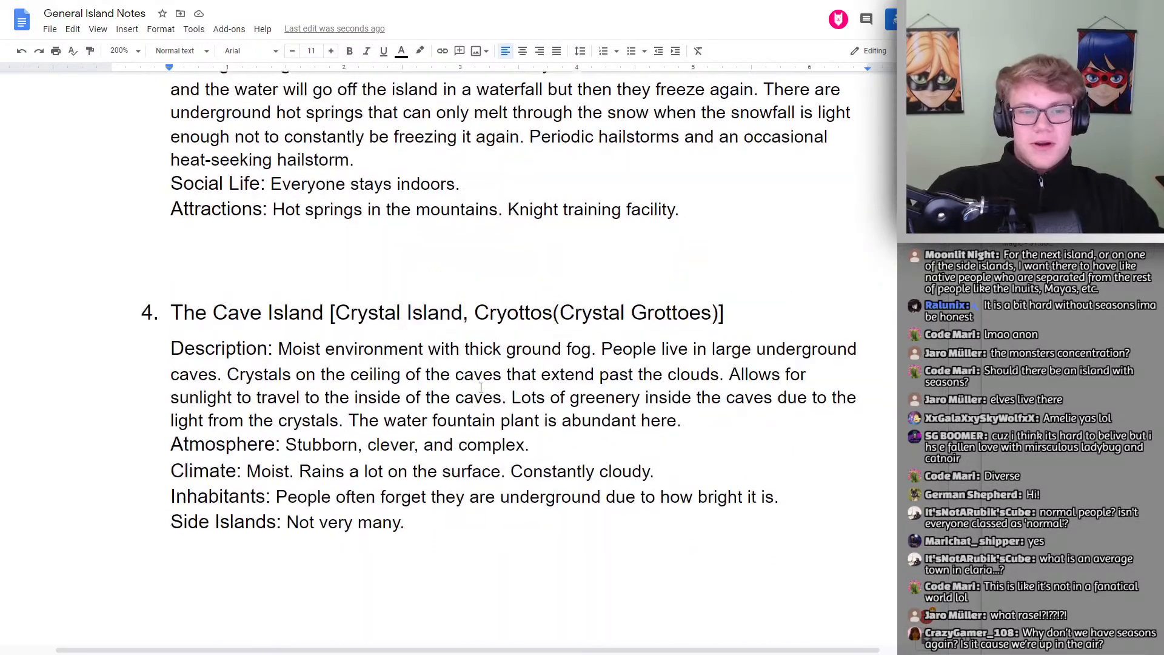
{"action": "scroll", "coordinate": [473, 401], "scroll_direction": "down", "scroll_amount": 15}
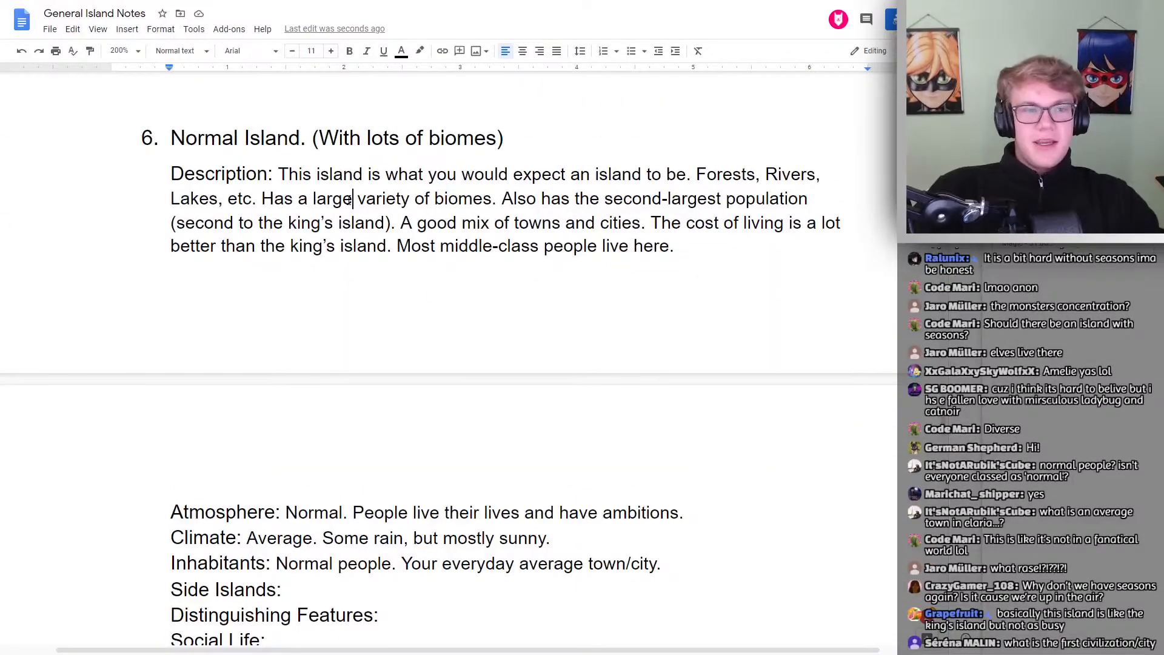
{"action": "scroll", "coordinate": [454, 350], "scroll_direction": "down", "scroll_amount": 2}
{"action": "left_click", "coordinate": [326, 471]}
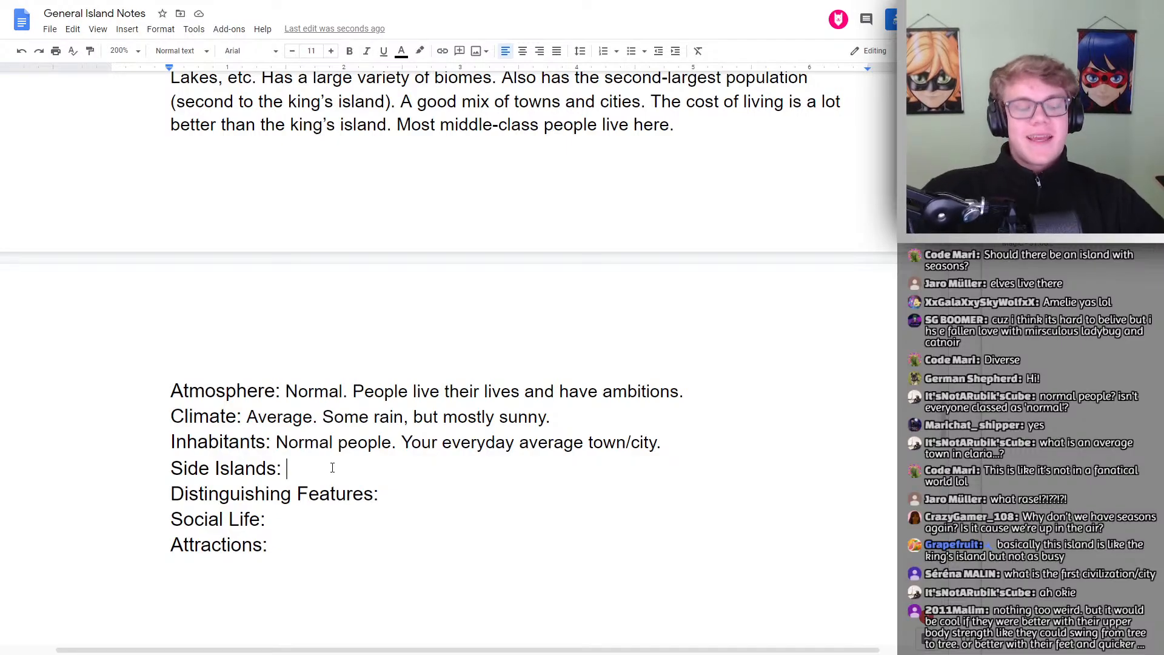
Append "basically this island is like the king's island but not as busy" to the end of the Normal Island's Description
{"action": "scroll", "coordinate": [364, 462], "scroll_direction": "up", "scroll_amount": 4}
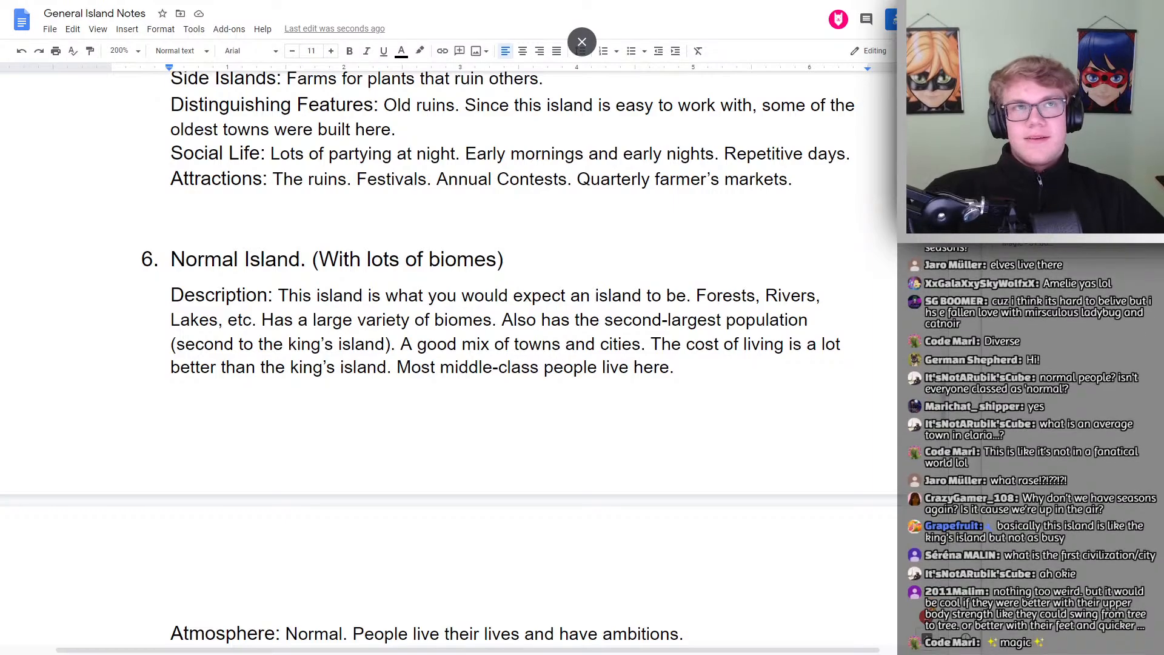
{"action": "scroll", "coordinate": [541, 255], "scroll_direction": "down", "scroll_amount": 2}
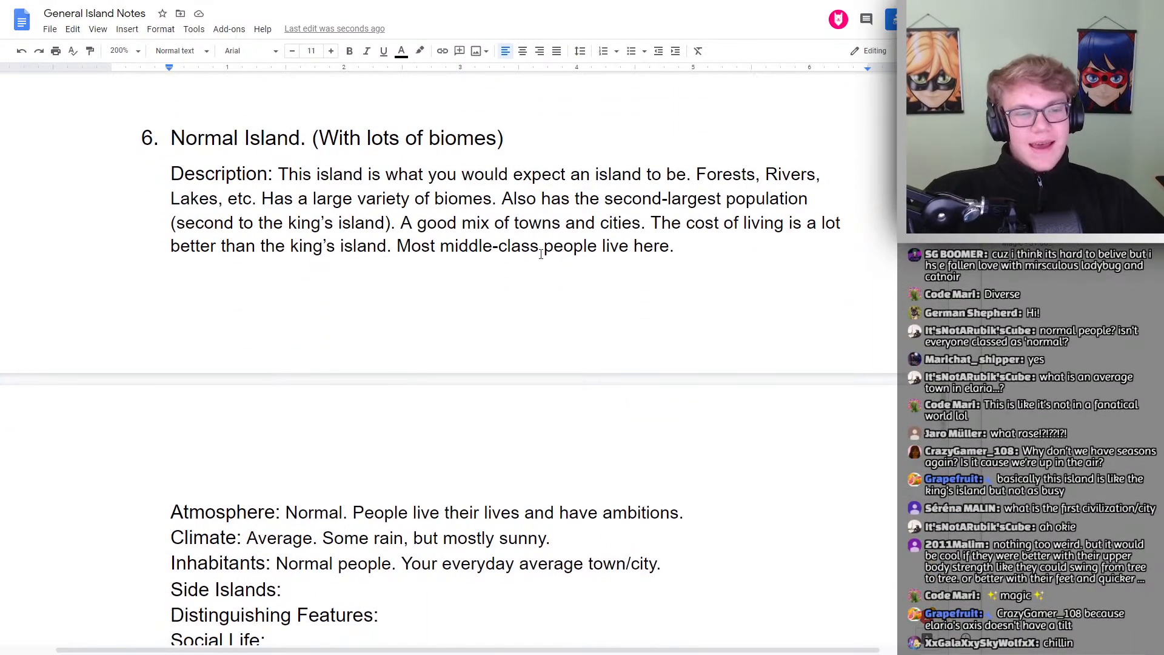
{"action": "left_click_drag", "start_coordinate": [675, 246], "coordinate": [698, 245]}
{"action": "key", "text": "BackSpace"}
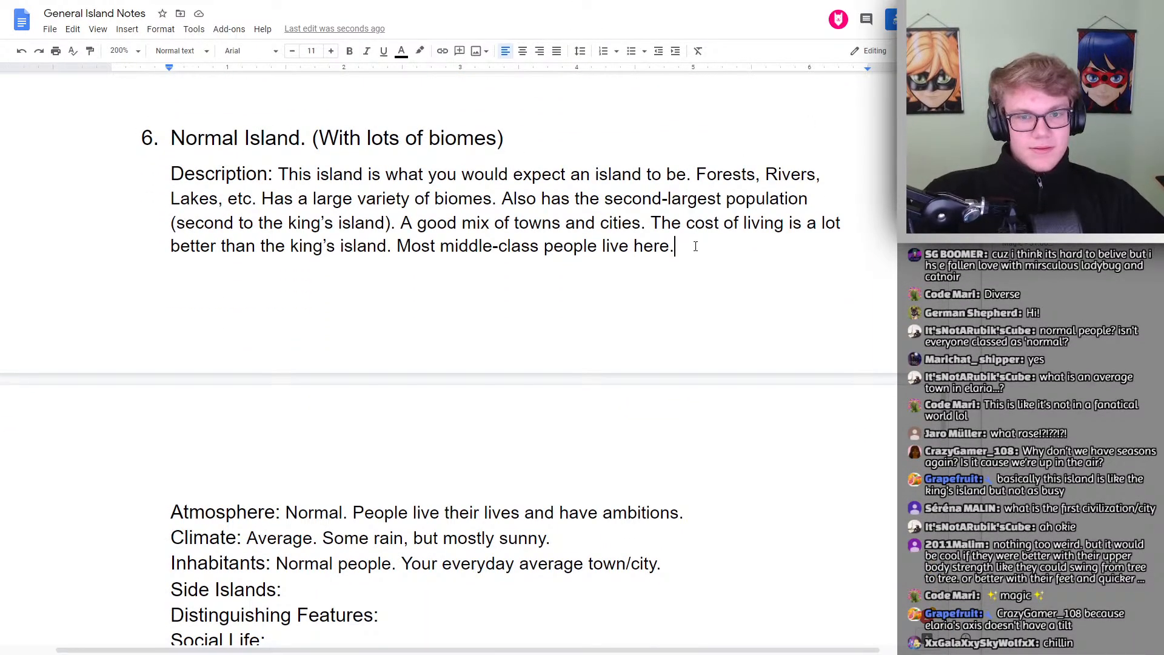
{"action": "type", "text": "basically this island is like the king's island but not as busy"}
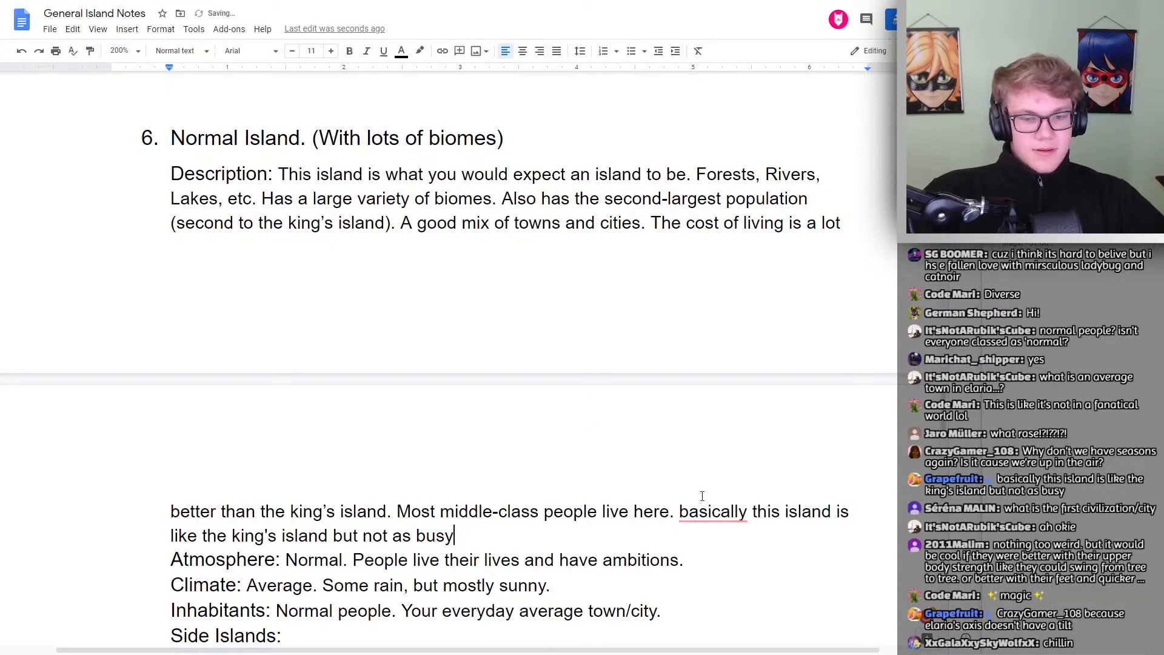
Correct the Description's last sentence by capitalizing "Basically", adding a comma after it and ending the sentence with a period
{"action": "left_click", "coordinate": [679, 511]}
{"action": "left_click", "coordinate": [704, 553]}
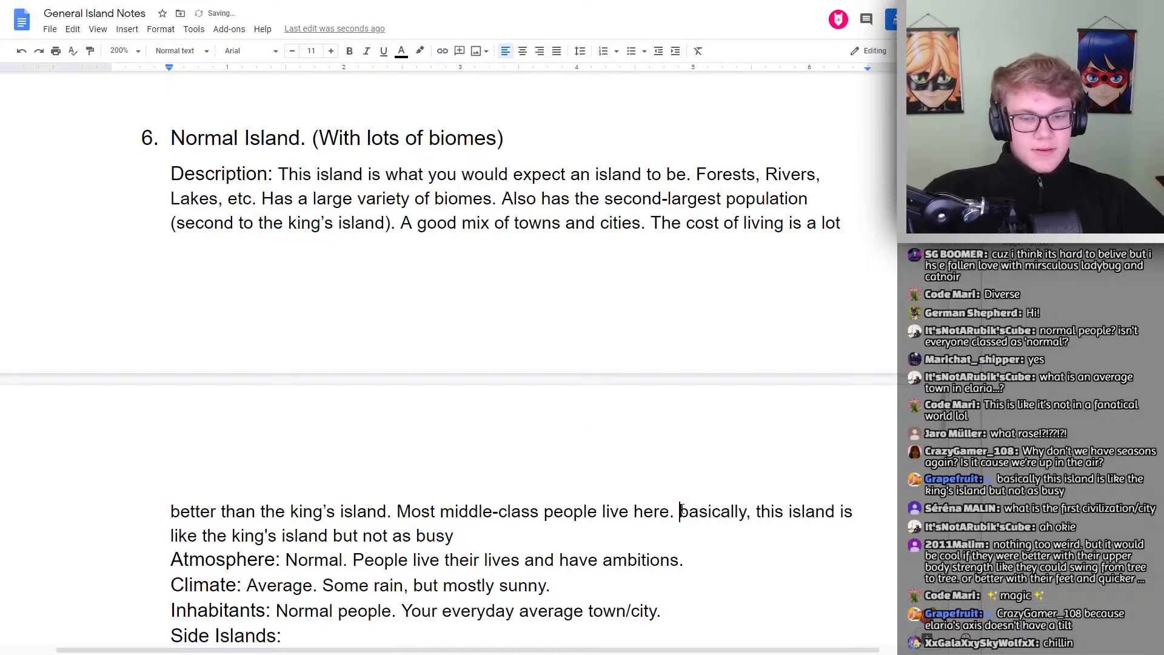
{"action": "left_click_drag", "start_coordinate": [680, 511], "coordinate": [689, 511]}
{"action": "type", "text": "B"}
{"action": "scroll", "coordinate": [687, 486], "scroll_direction": "down", "scroll_amount": 2}
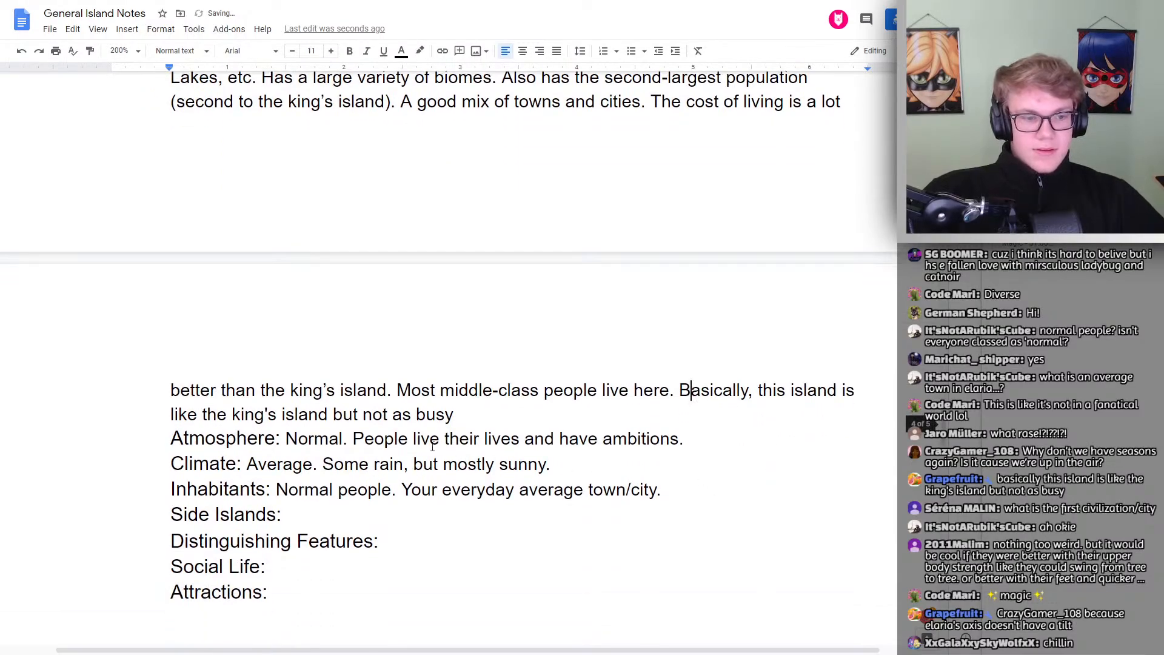
{"action": "left_click_drag", "start_coordinate": [454, 414], "coordinate": [465, 420]}
{"action": "type", "text": "."}
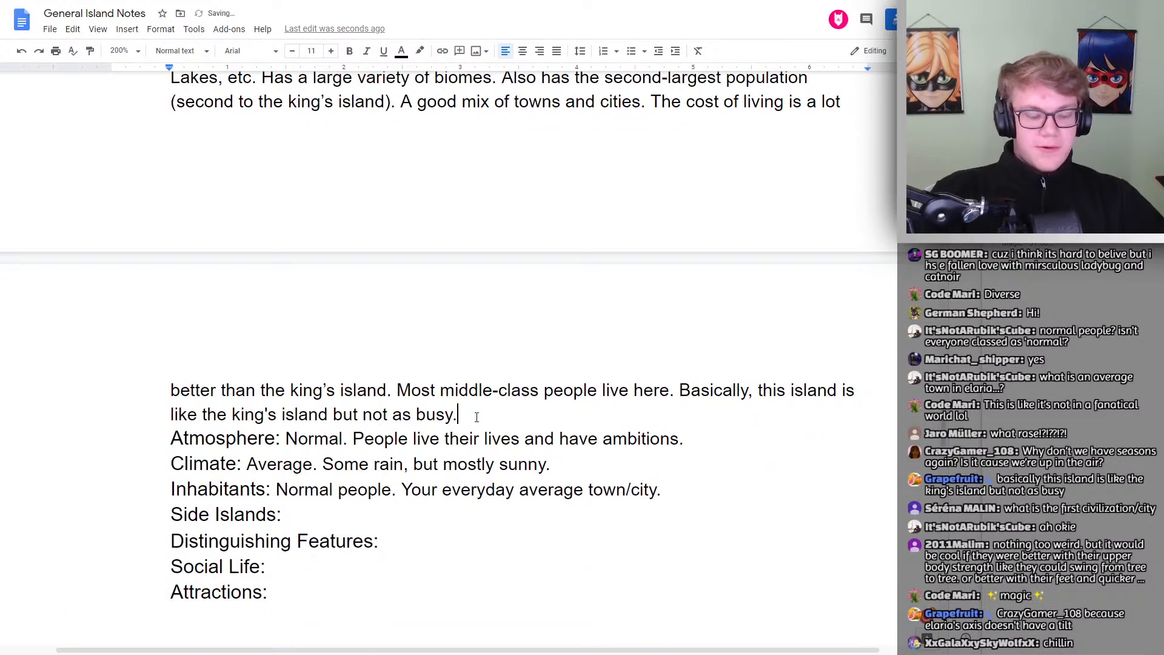
Start the Normal Island's Side Islands entry with "A couple smaller villages"
{"action": "scroll", "coordinate": [565, 415], "scroll_direction": "down", "scroll_amount": 2}
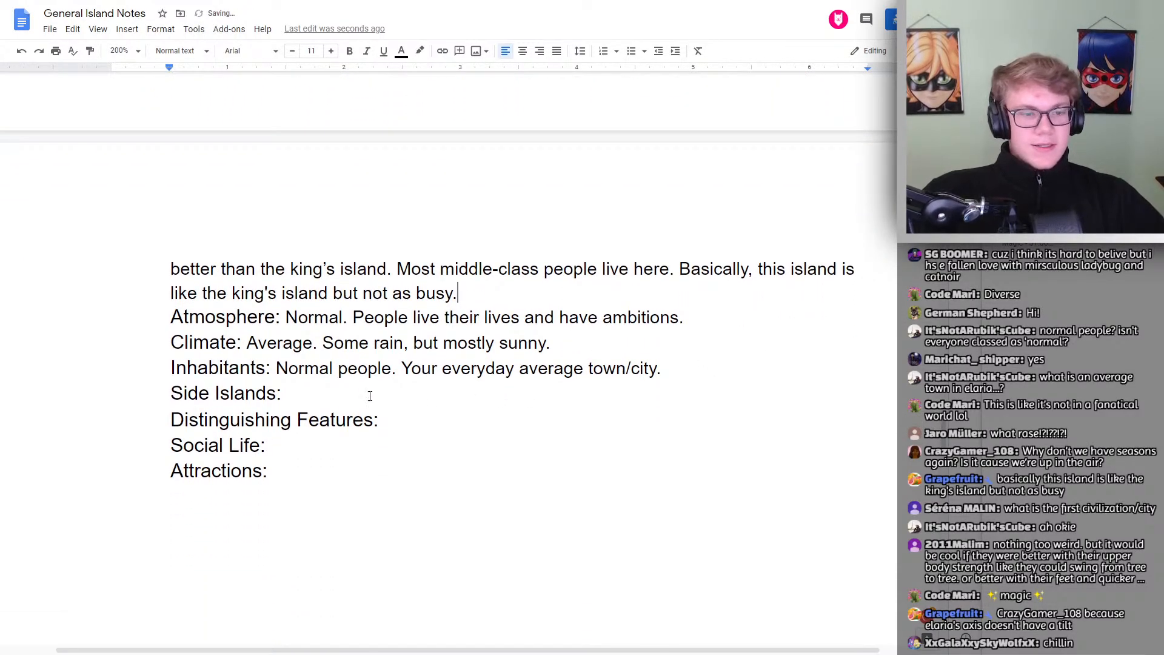
{"action": "left_click_drag", "start_coordinate": [284, 394], "coordinate": [316, 401]}
{"action": "key", "text": "BackSpace"}
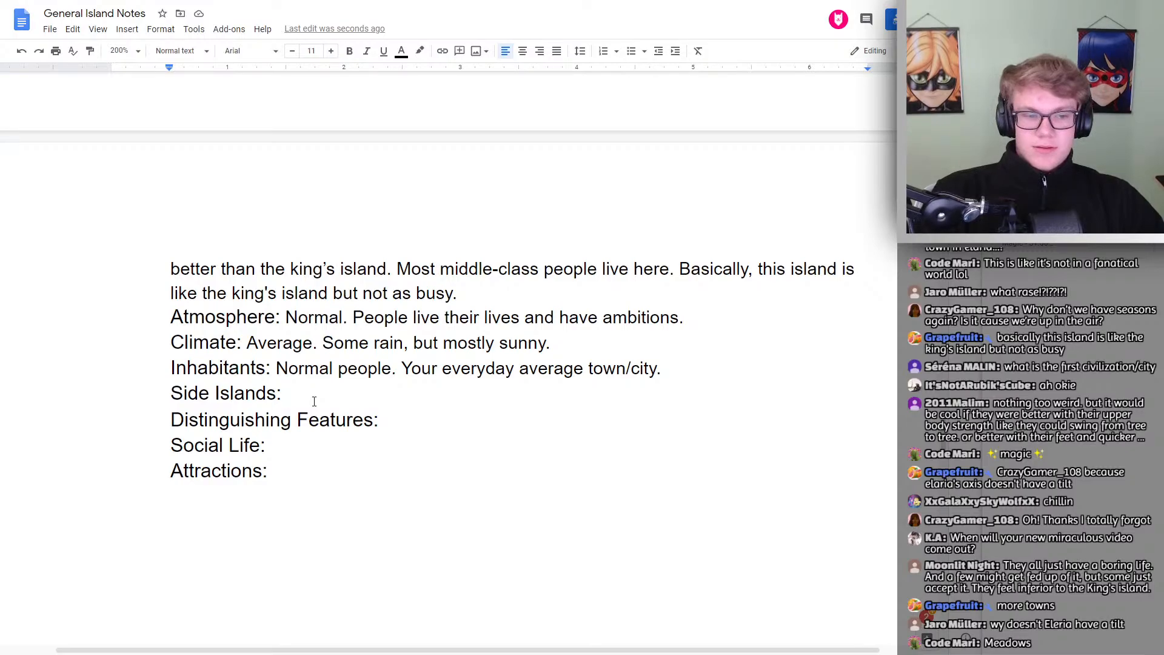
{"action": "left_click", "coordinate": [314, 401]}
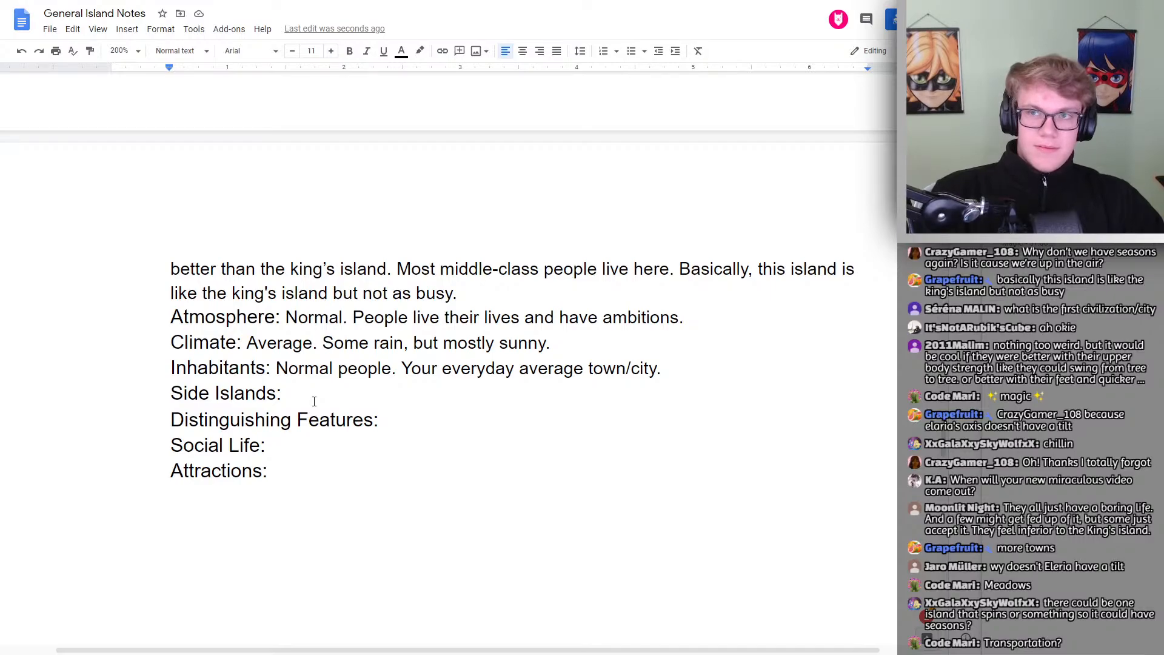
{"action": "left_click", "coordinate": [314, 402]}
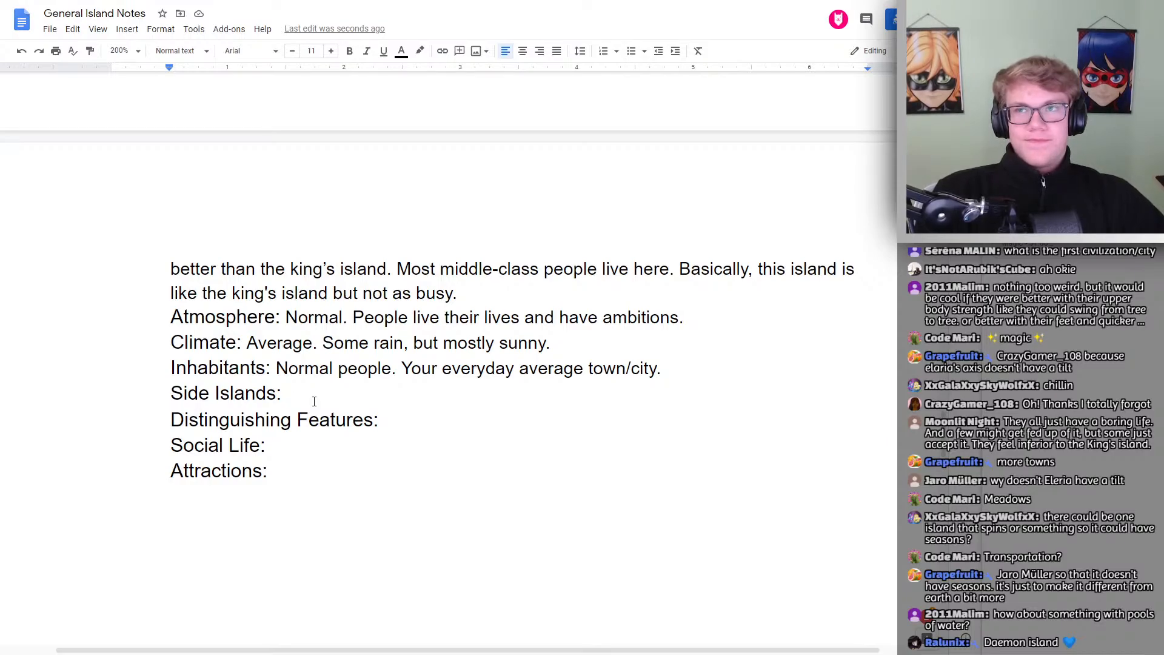
{"action": "type", "text": "A "}
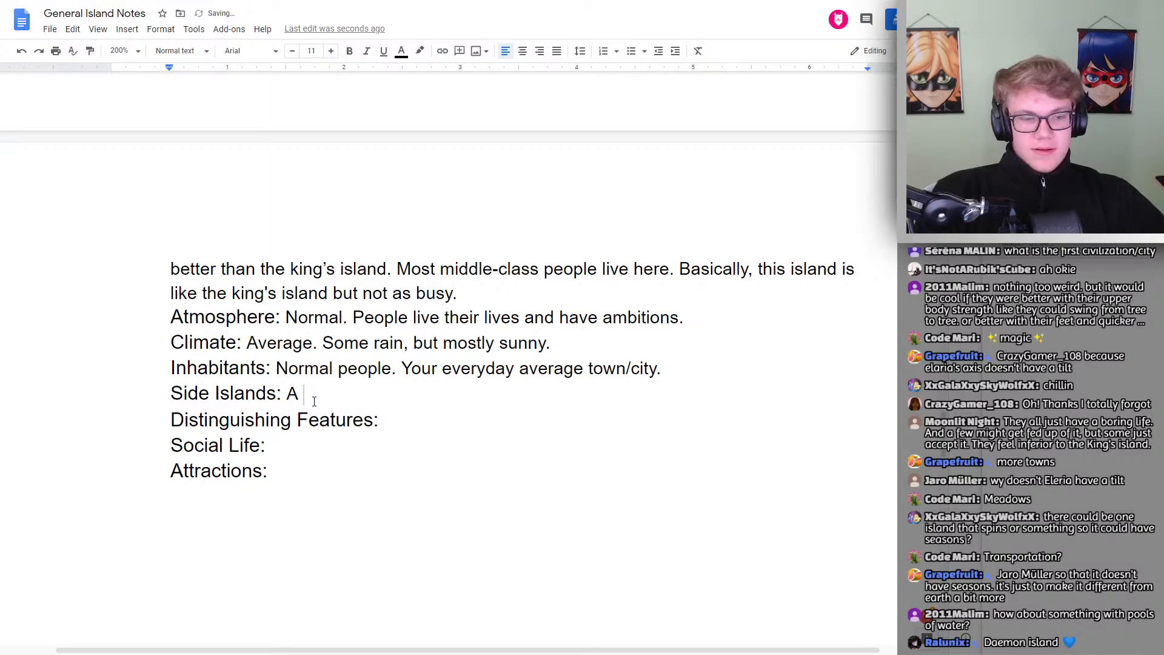
{"action": "type", "text": "couple "}
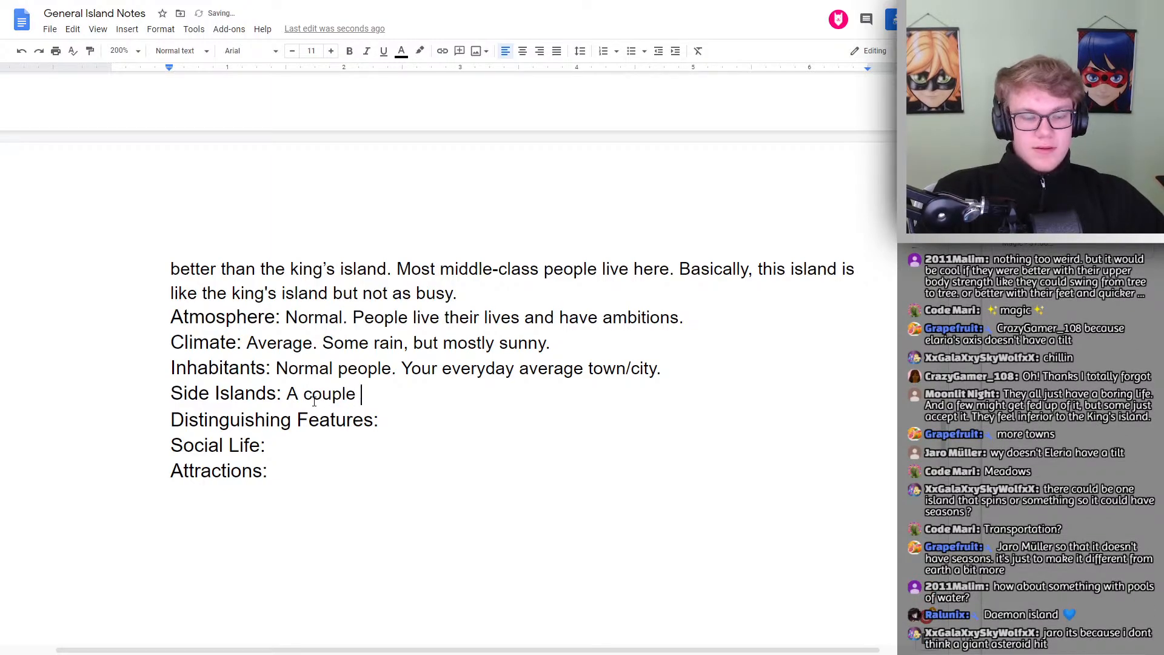
{"action": "type", "text": "smaller villages"}
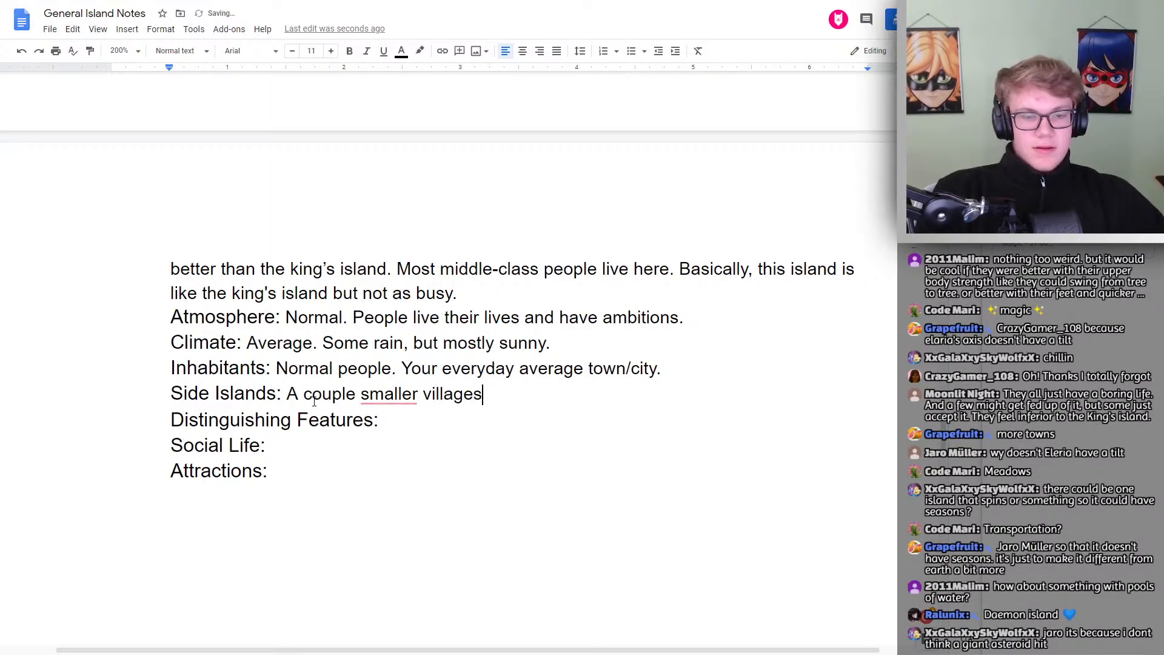
{"action": "type", "text": " on the isl"}
{"action": "key", "text": "BackSpace"}
{"action": "key", "text": "BackSpace"}
{"action": "key", "text": "BackSpace"}
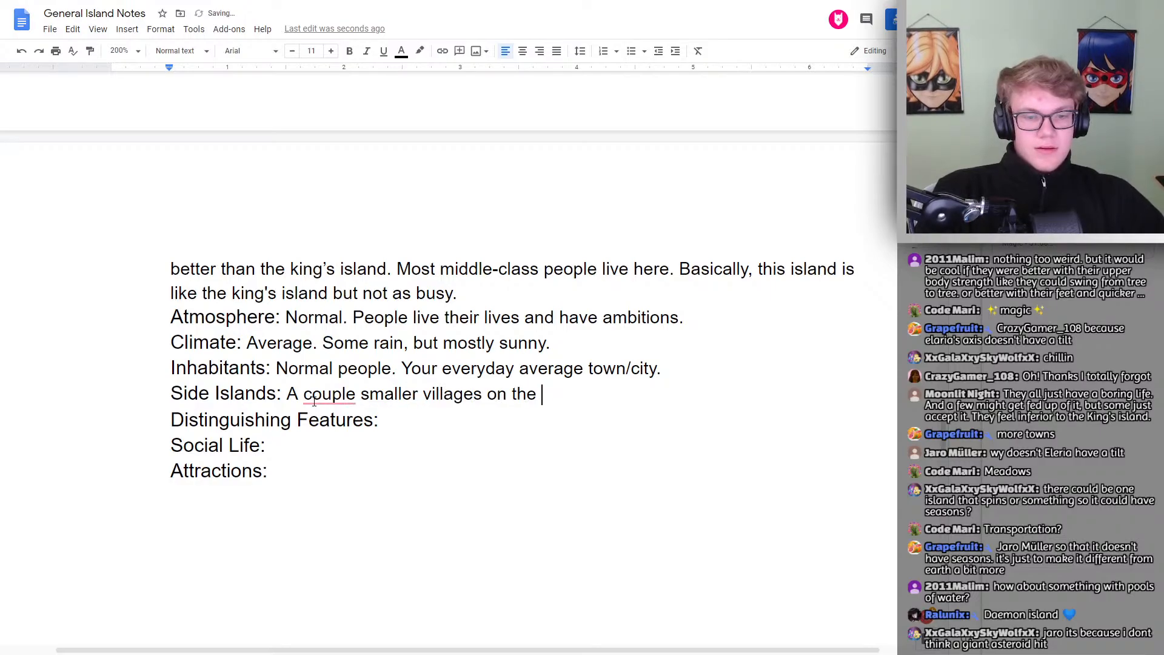
{"action": "key", "text": "BackSpace"}
{"action": "key", "text": "BackSpace"}
{"action": "key", "text": "BackSpace"}
{"action": "key", "text": "BackSpace"}
{"action": "key", "text": "BackSpace"}
{"action": "key", "text": "BackSpace"}
{"action": "key", "text": "BackSpace"}
{"action": "key", "text": "BackSpace"}
{"action": "key", "text": "BackSpace"}
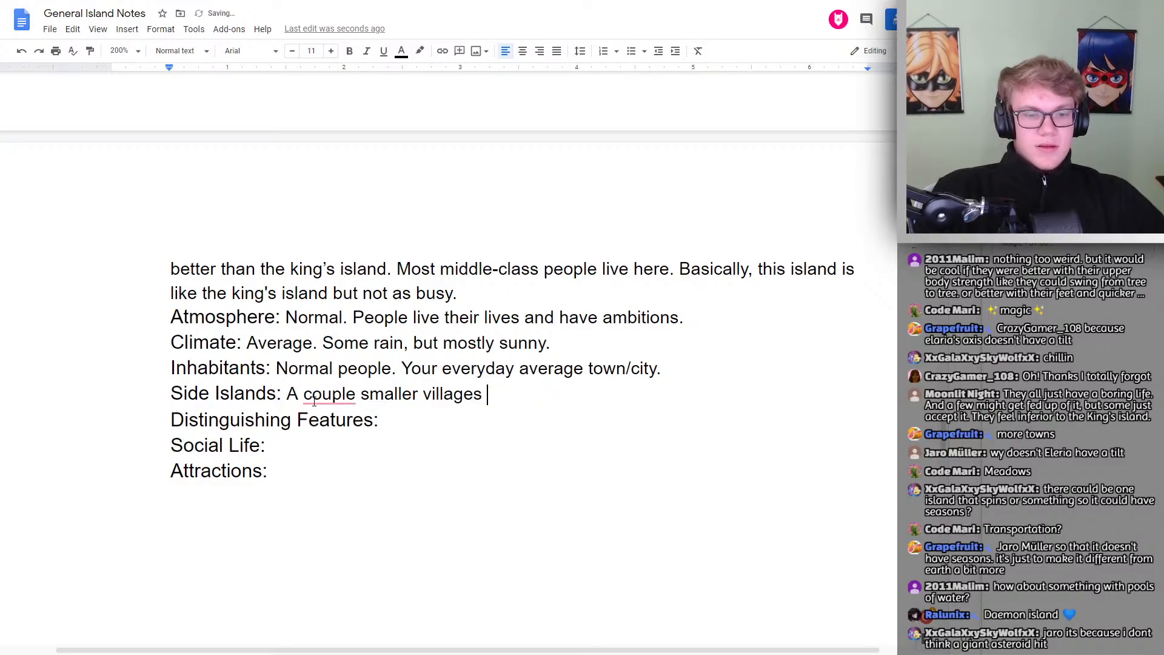
End the Side Islands phrase with a period and apply the grammar correction so it reads "A couple of smaller villages."
{"action": "type", "text": "s."}
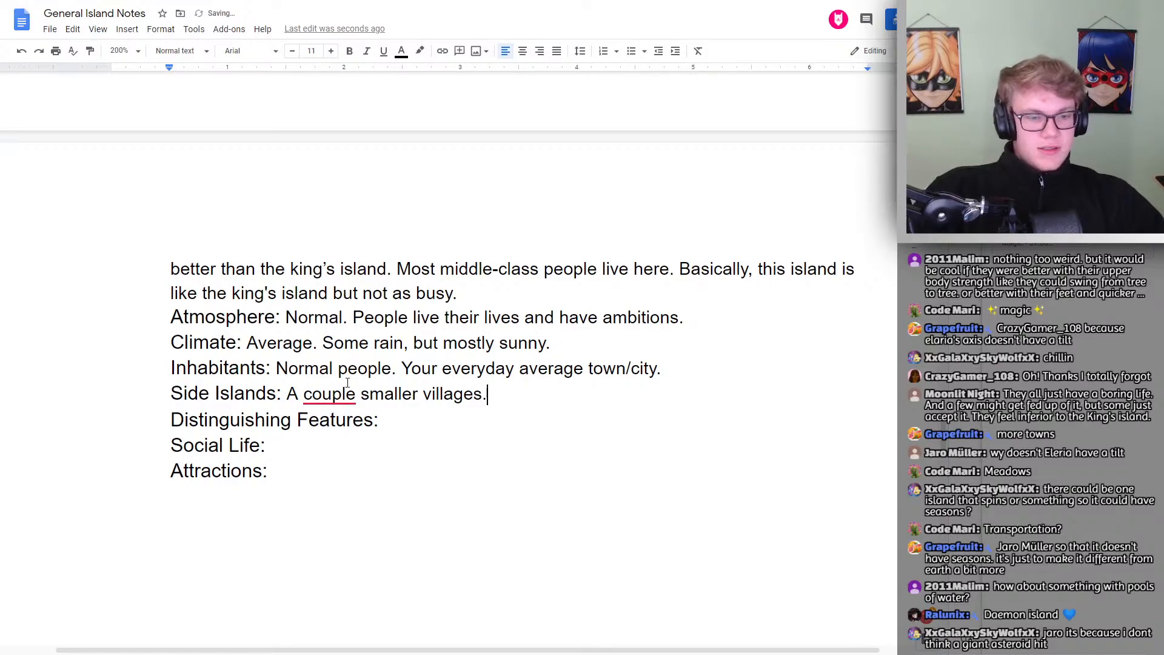
{"action": "mouse_move", "coordinate": [329, 394]}
{"action": "left_click", "coordinate": [326, 431]}
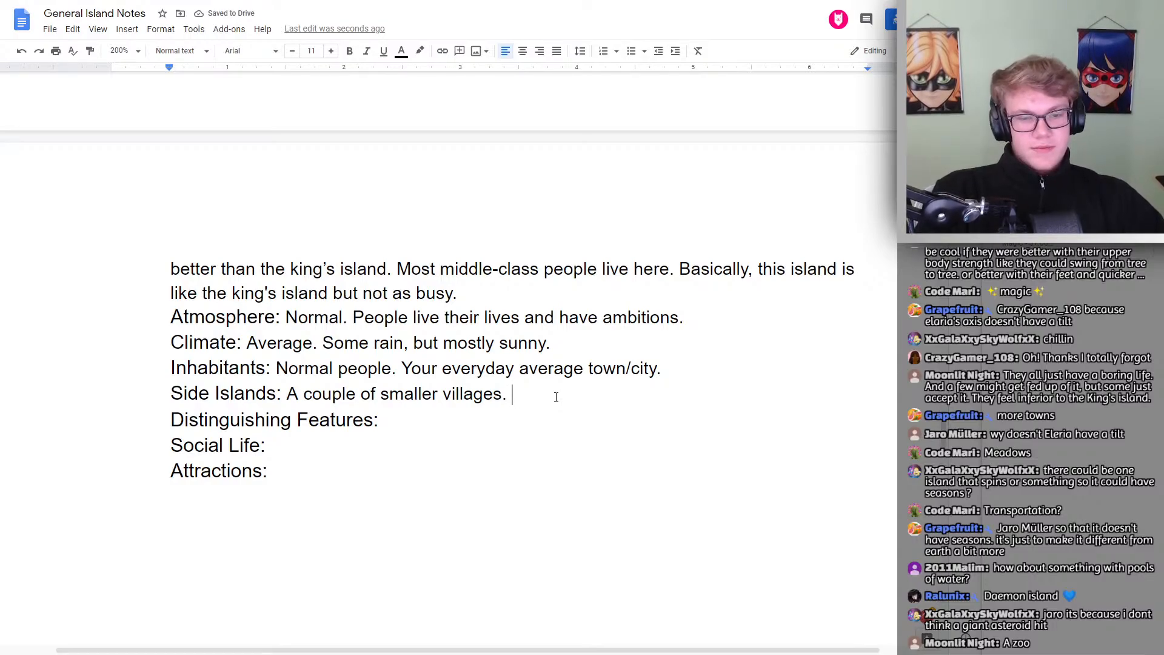
Append "A large “world” tree" to the Normal Island's Side Islands entry, with the word world in quotation marks
{"action": "type", "text": "A "}
{"action": "type", "text": "large world"}
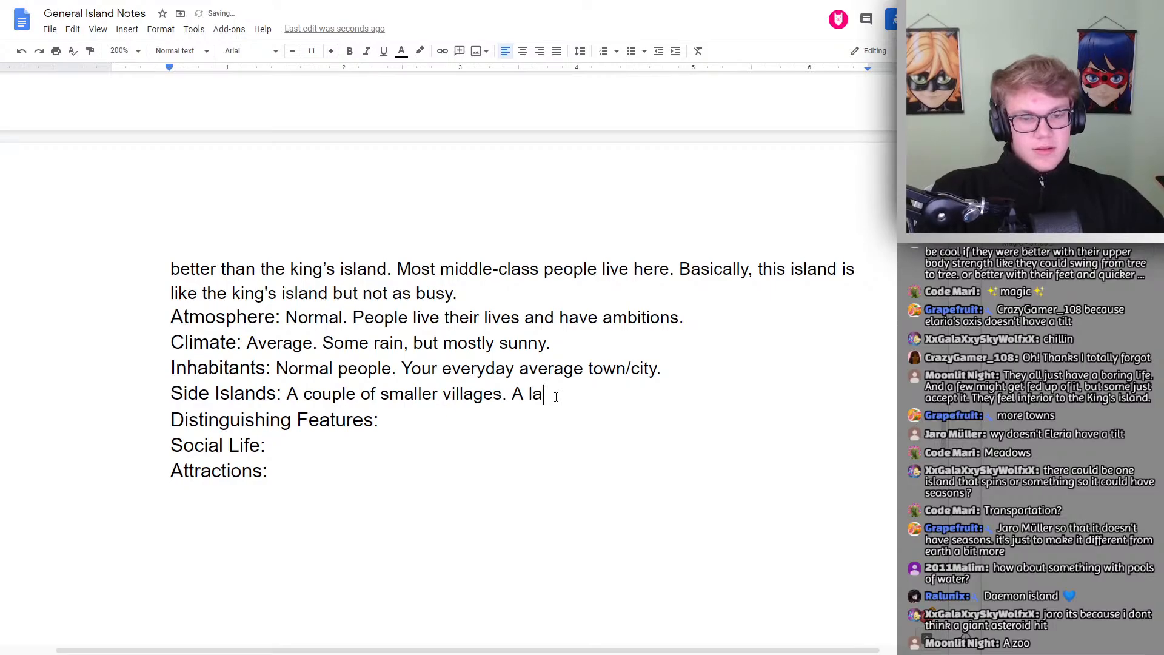
{"action": "key", "text": "BackSpace"}
{"action": "key", "text": "BackSpace"}
{"action": "key", "text": "BackSpace"}
{"action": "key", "text": "BackSpace"}
{"action": "key", "text": "BackSpace"}
{"action": "key", "text": "BackSpace"}
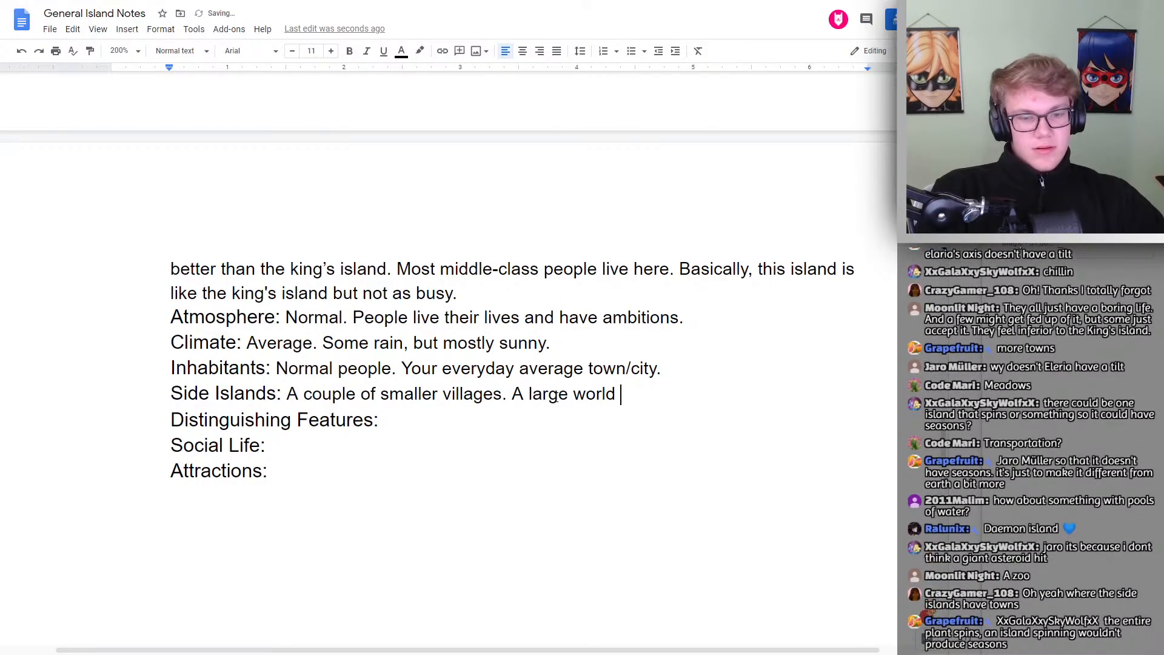
{"action": "type", "text": "“word"}
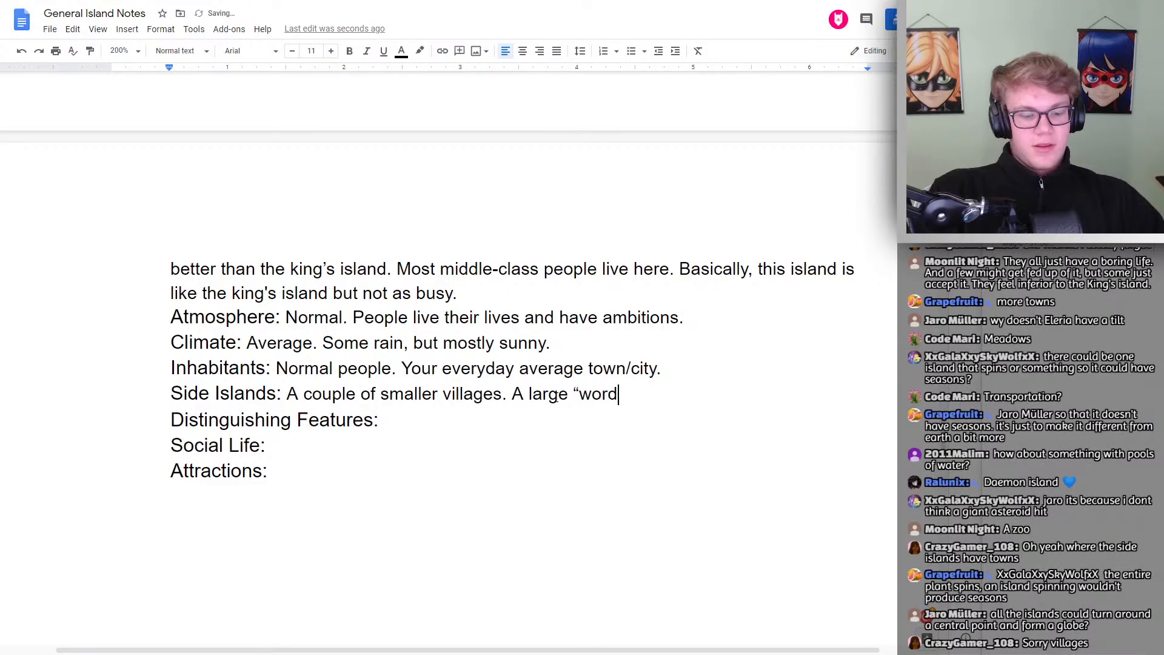
{"action": "key", "text": "BackSpace"}
{"action": "key", "text": "BackSpace"}
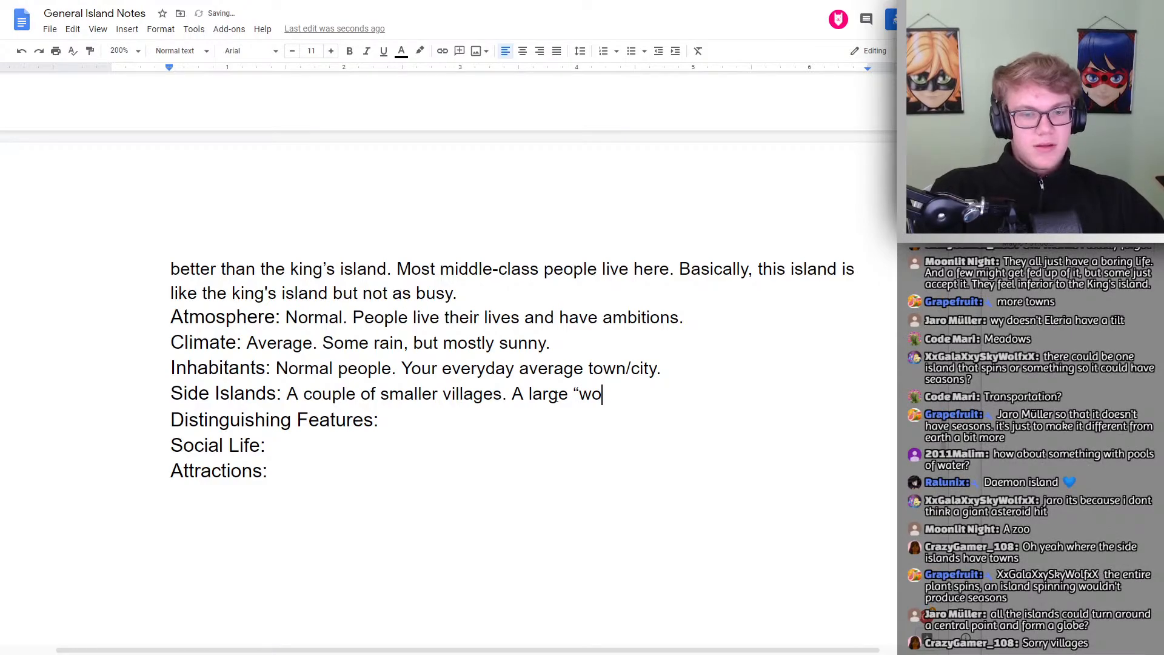
{"action": "type", "text": "rld"}
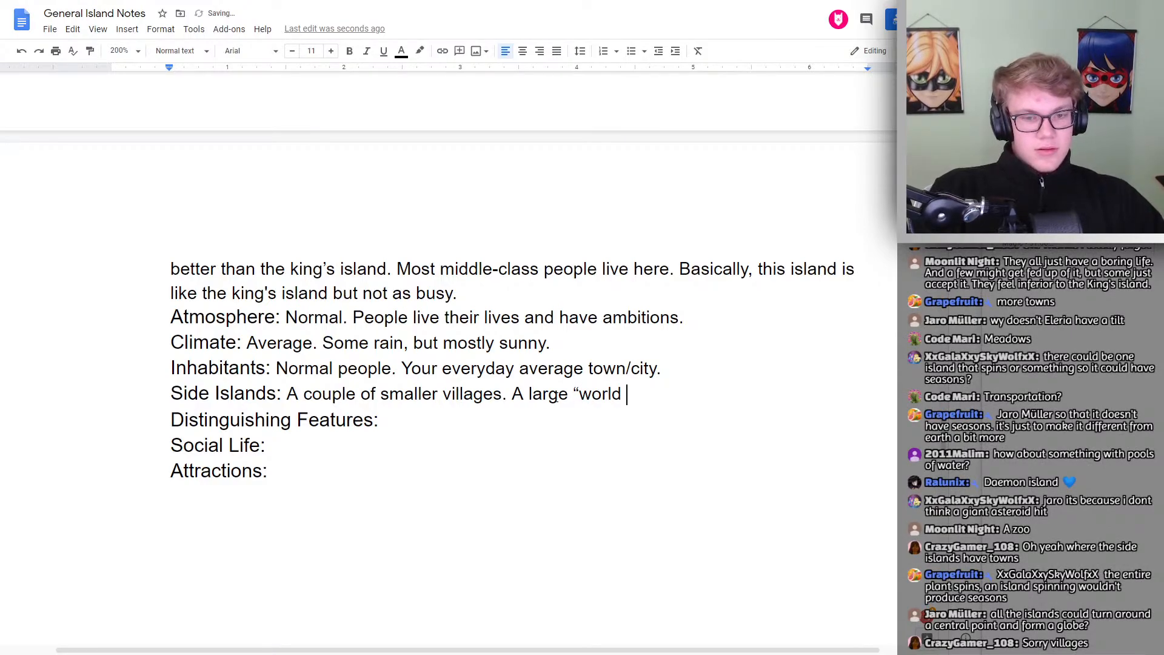
{"action": "key", "text": "BackSpace"}
{"action": "type", "text": "” treee"}
{"action": "key", "text": "BackSpace"}
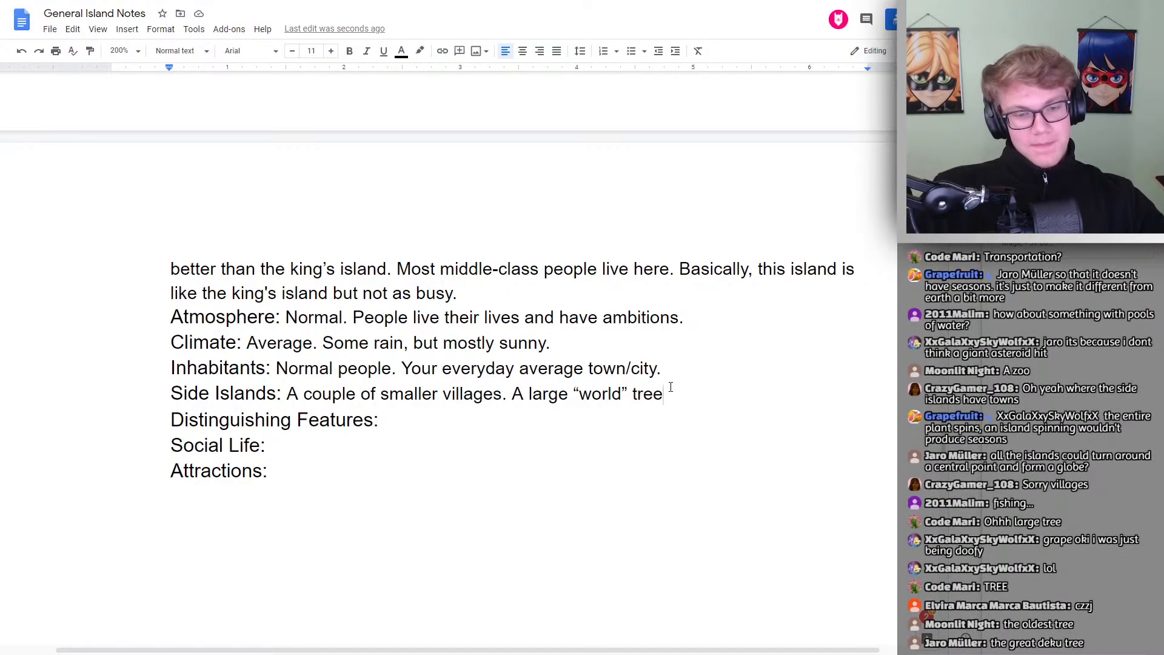
Fill in the Normal Island's Attractions with "The world tree."
{"action": "left_click_drag", "start_coordinate": [676, 400], "coordinate": [512, 402]}
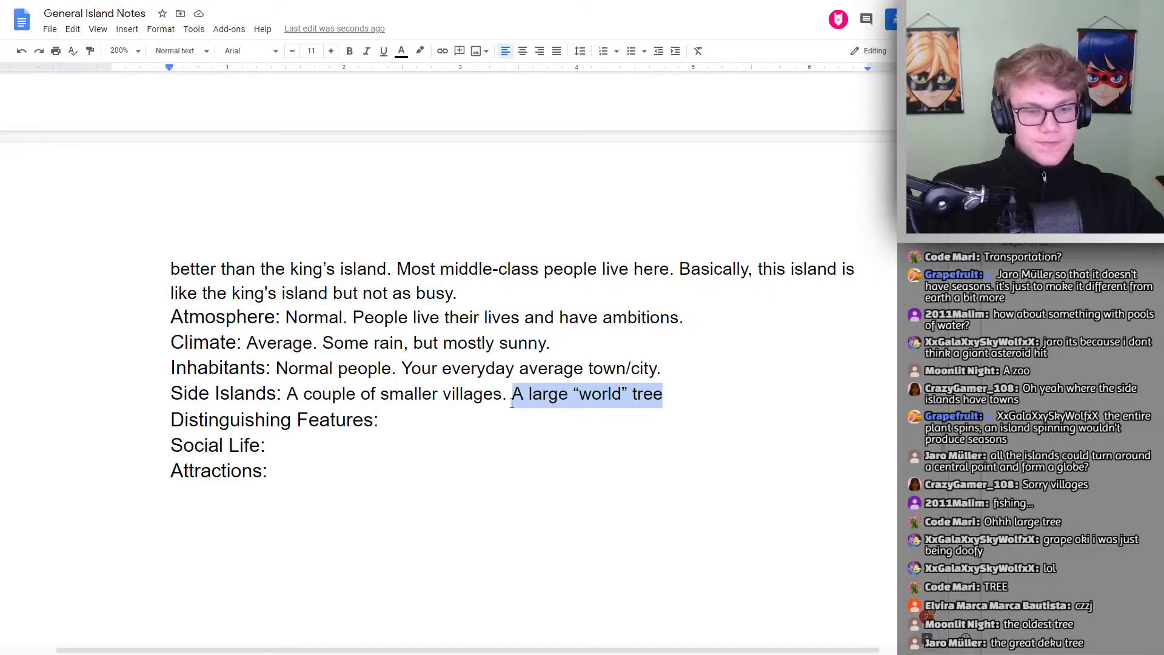
{"action": "left_click", "coordinate": [666, 392]}
{"action": "left_click", "coordinate": [333, 471]}
{"action": "type", "text": "Th"}
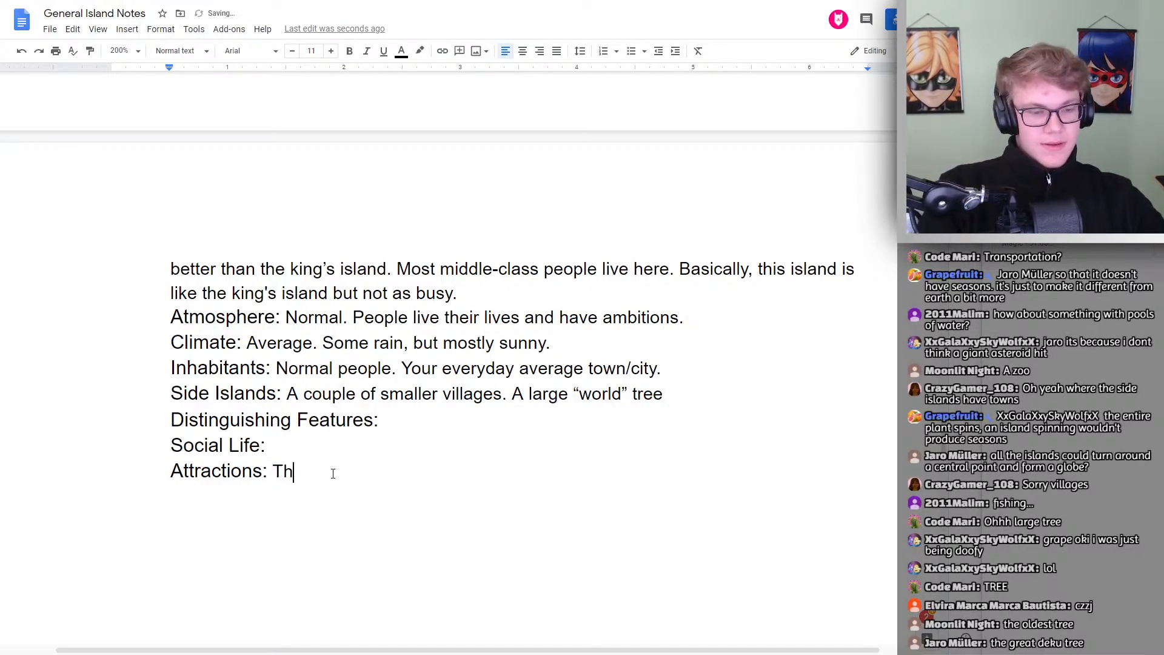
{"action": "type", "text": "e world tree."}
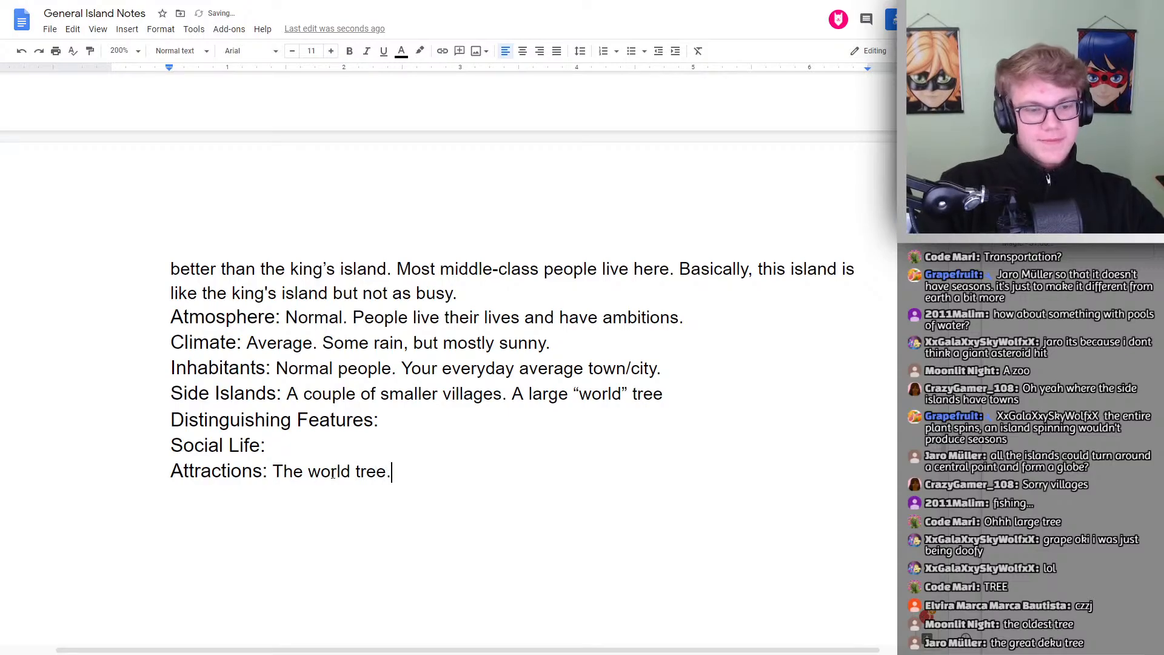
Fill in the Normal Island's Social Life with "Normal. Frequent parties. Average lives."
{"action": "left_click", "coordinate": [278, 449]}
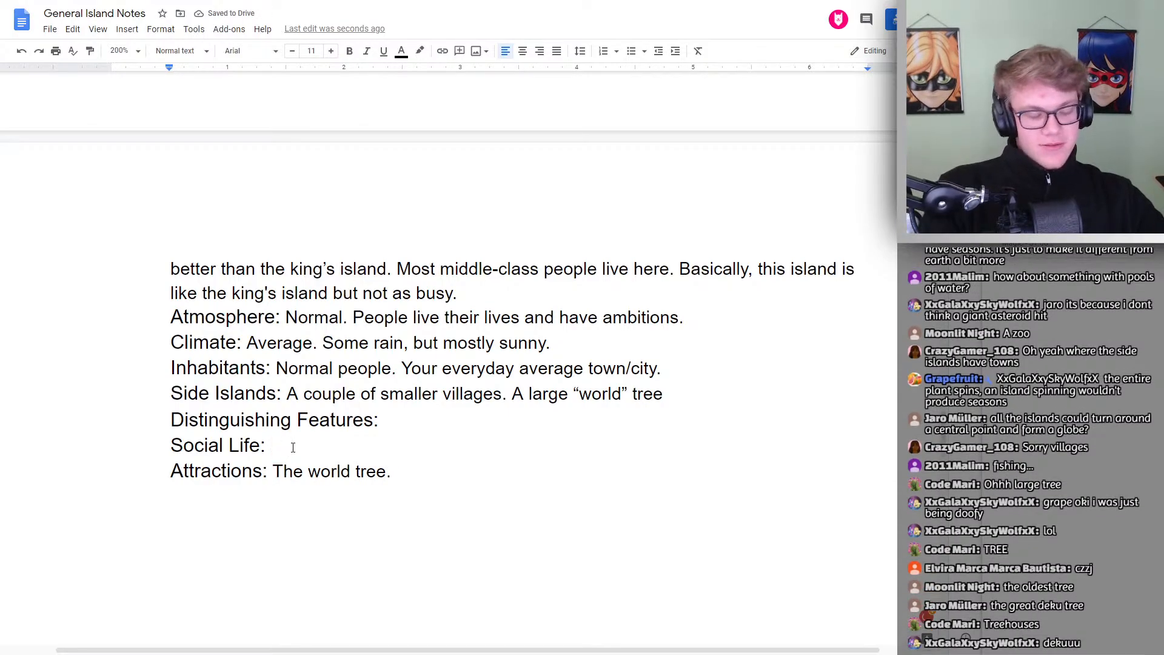
{"action": "type", "text": "Normal. "}
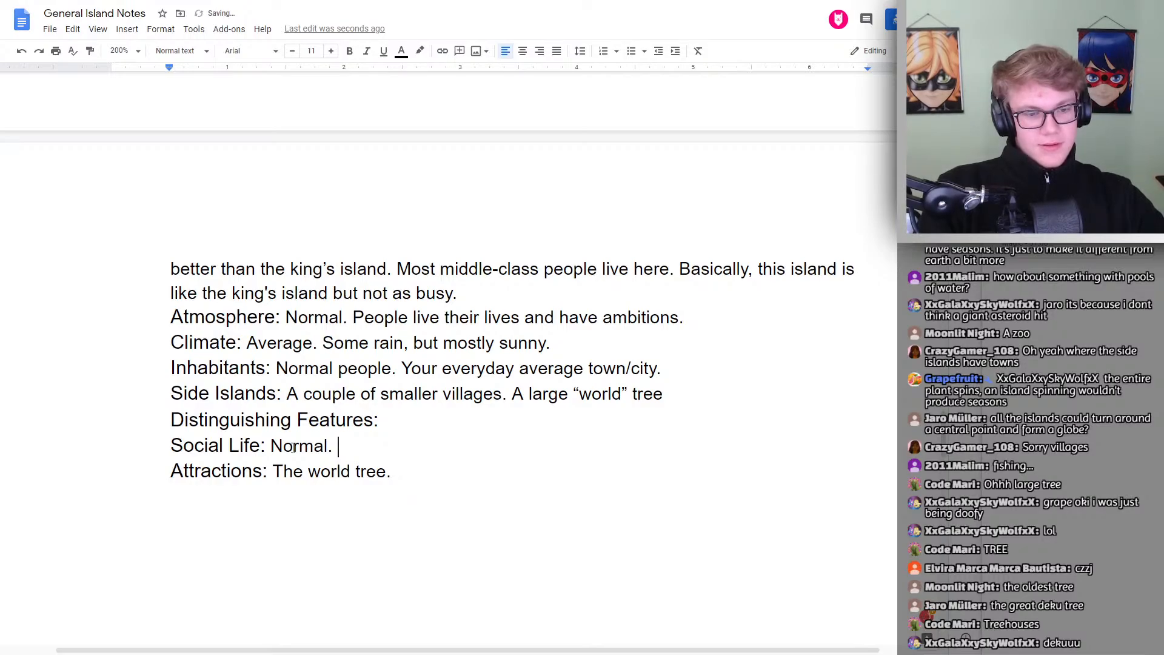
{"action": "type", "text": "Freq"}
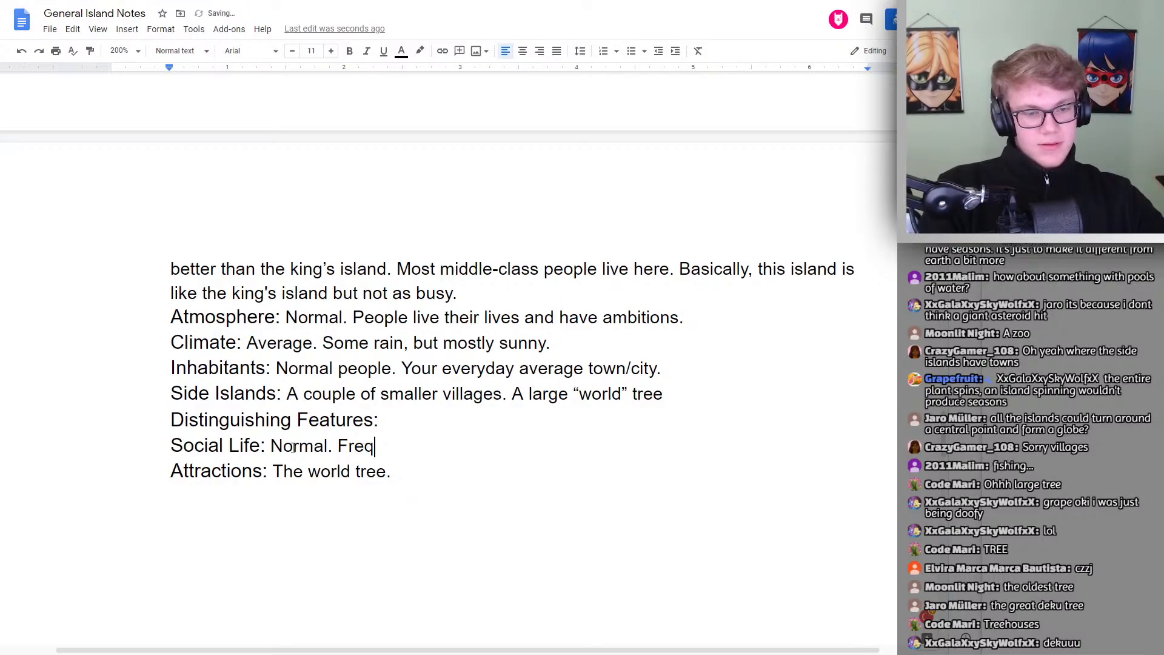
{"action": "type", "text": "uent parties"}
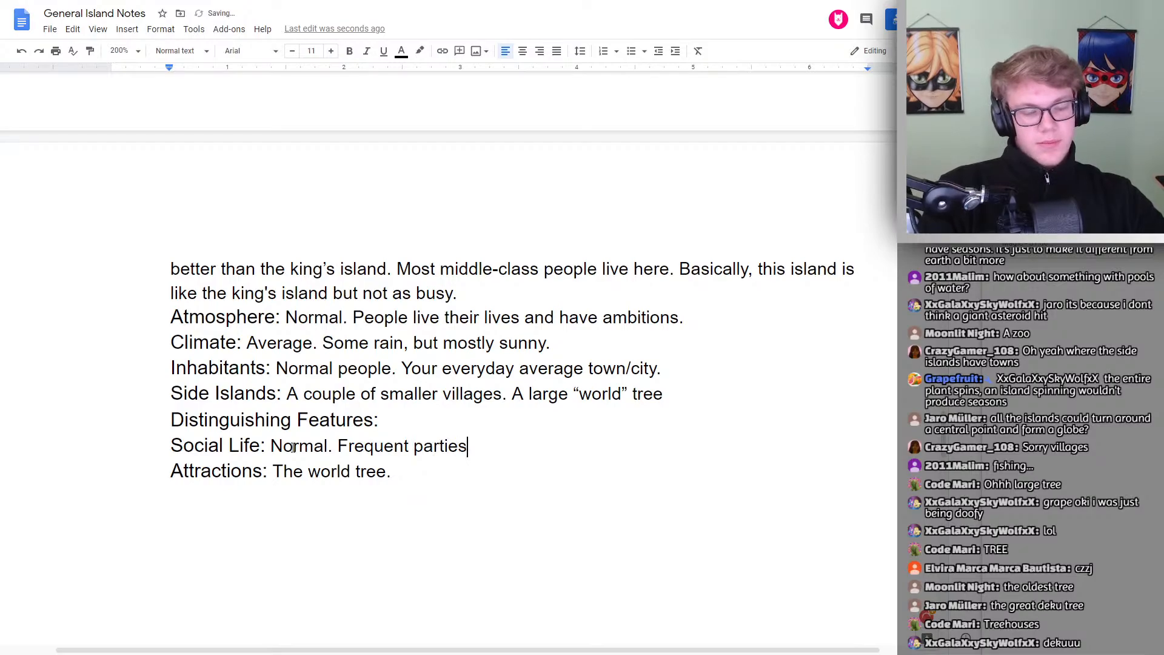
{"action": "type", "text": ". "}
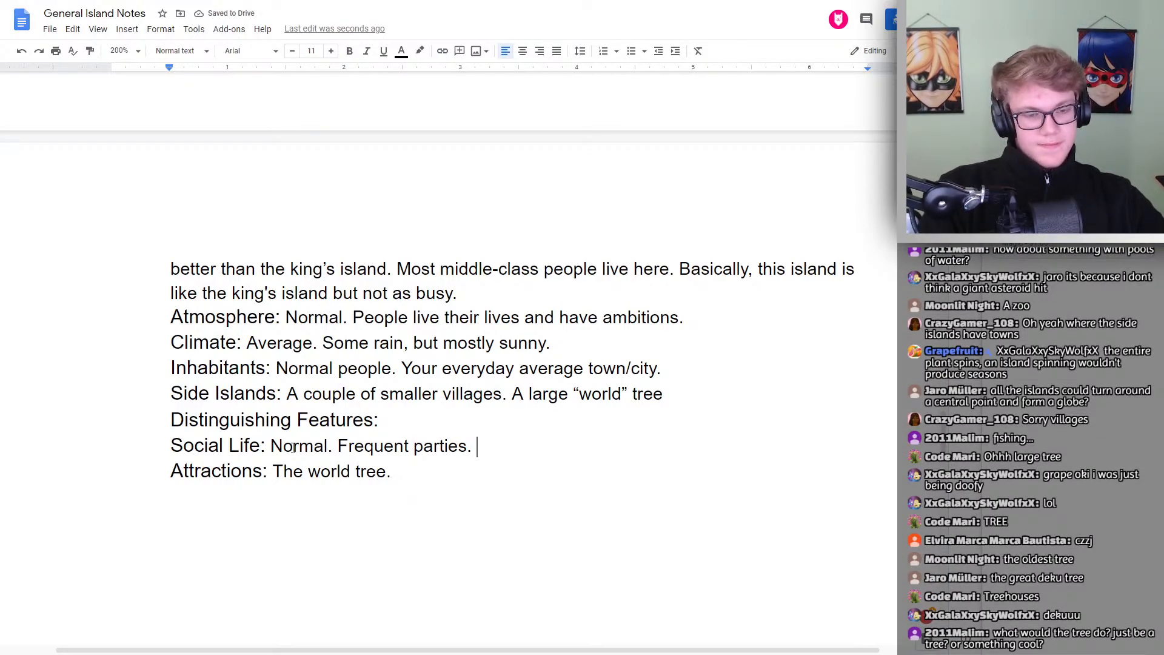
{"action": "type", "text": "Average "}
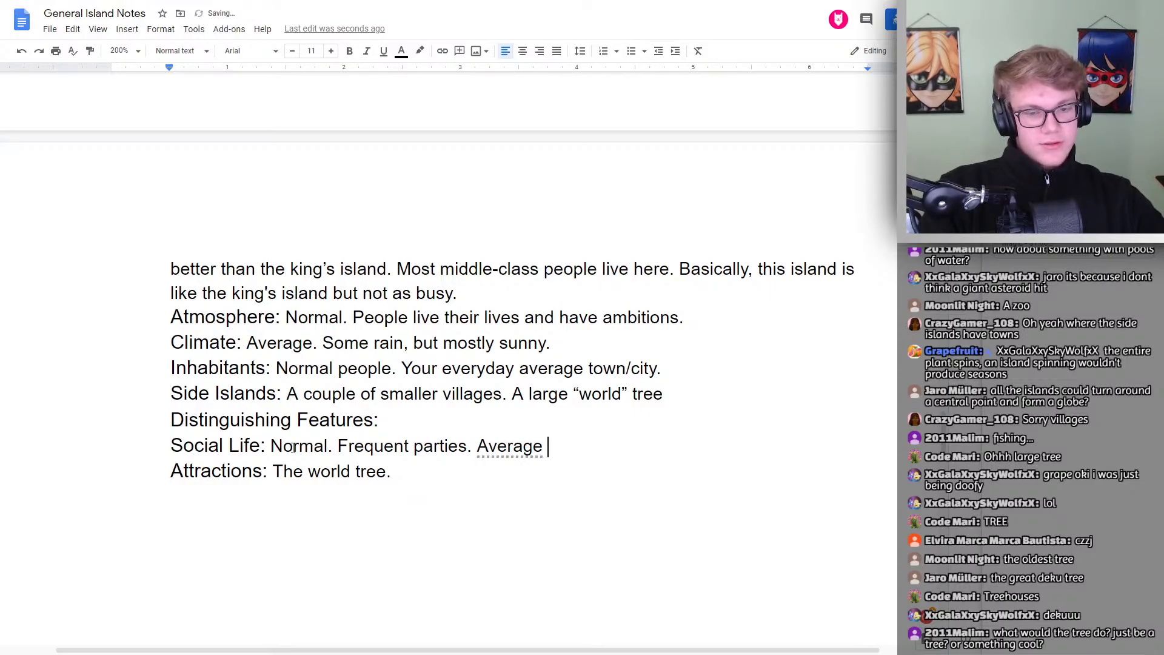
{"action": "type", "text": "lives."}
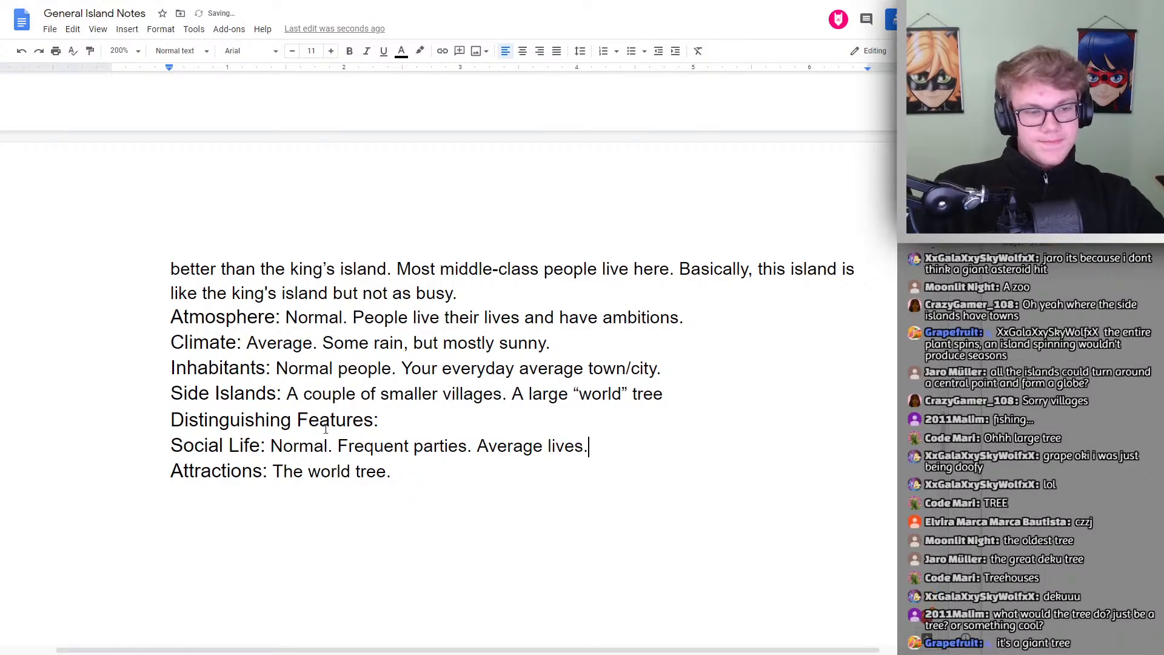
Fill in the Normal Island's Distinguishing Features with "A large number of biomes."
{"action": "double_click", "coordinate": [433, 420]}
{"action": "key", "text": "BackSpace"}
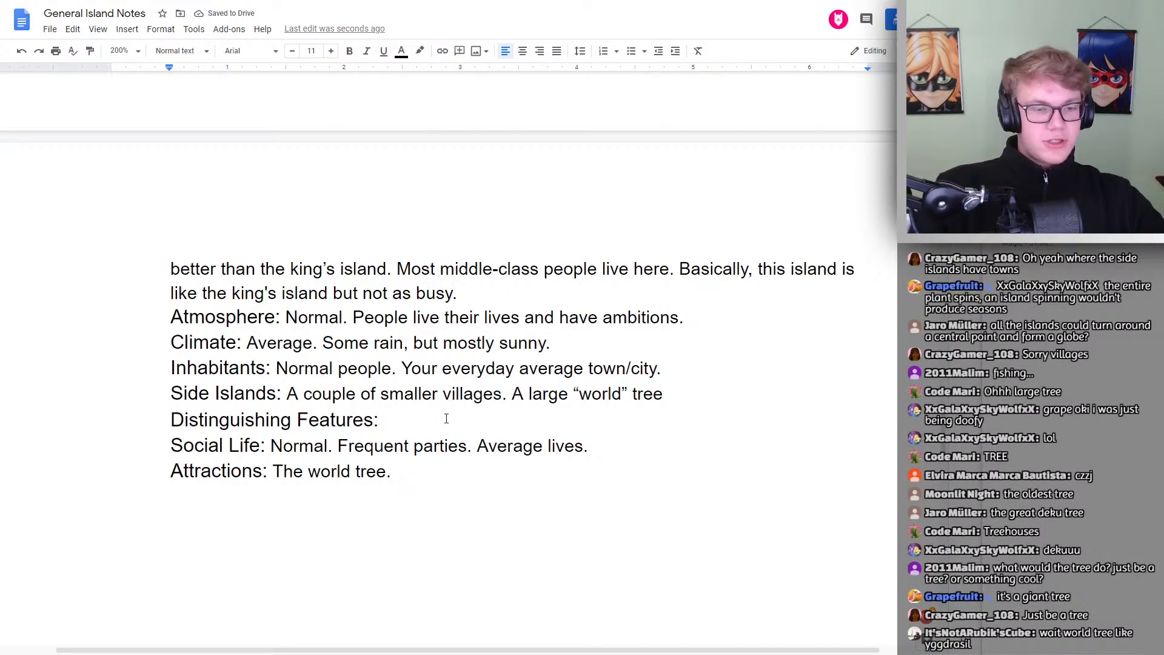
{"action": "type", "text": "A large nu"}
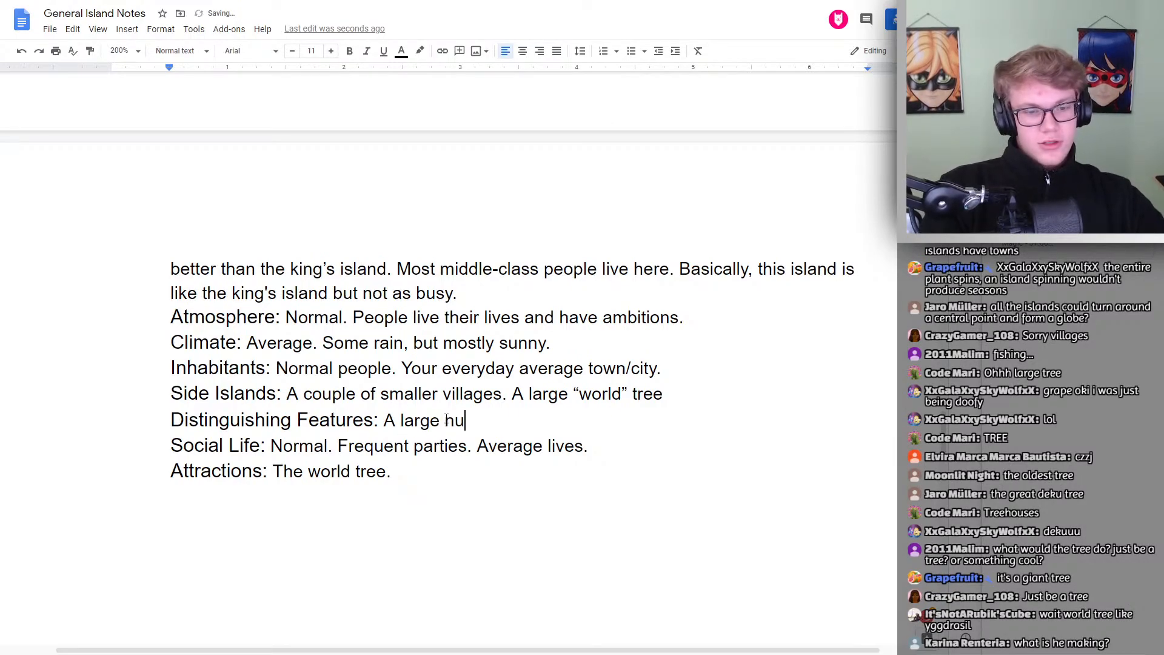
{"action": "type", "text": "mber of biomes."}
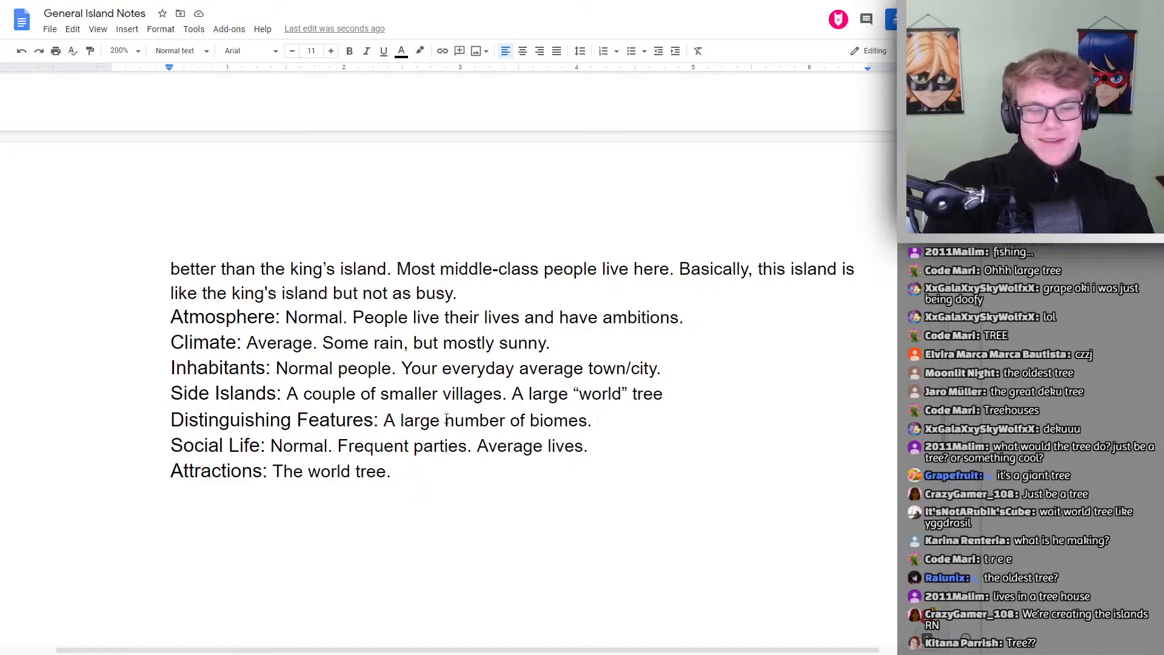
Review the notes of the earlier islands, from the Farming Island back to the Kings Island at the document's start
{"action": "scroll", "coordinate": [447, 418], "scroll_direction": "up", "scroll_amount": 10}
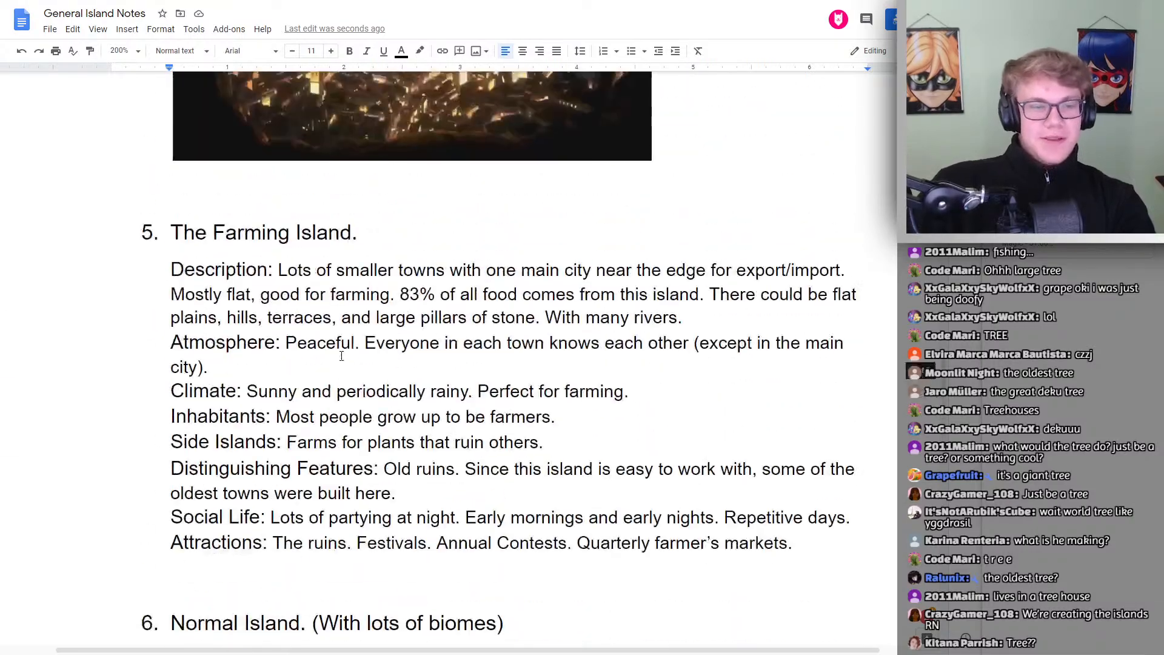
{"action": "scroll", "coordinate": [346, 347], "scroll_direction": "up", "scroll_amount": 3}
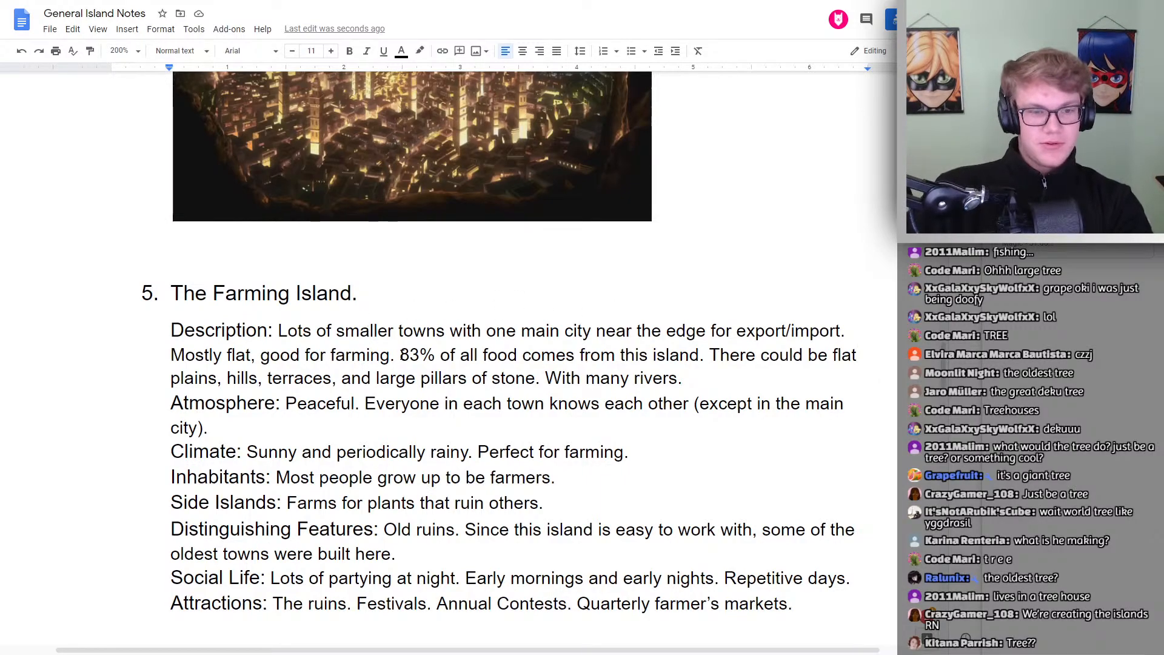
{"action": "left_click_drag", "start_coordinate": [400, 354], "coordinate": [423, 355]}
{"action": "left_click", "coordinate": [462, 355]}
{"action": "scroll", "coordinate": [538, 367], "scroll_direction": "up", "scroll_amount": 6}
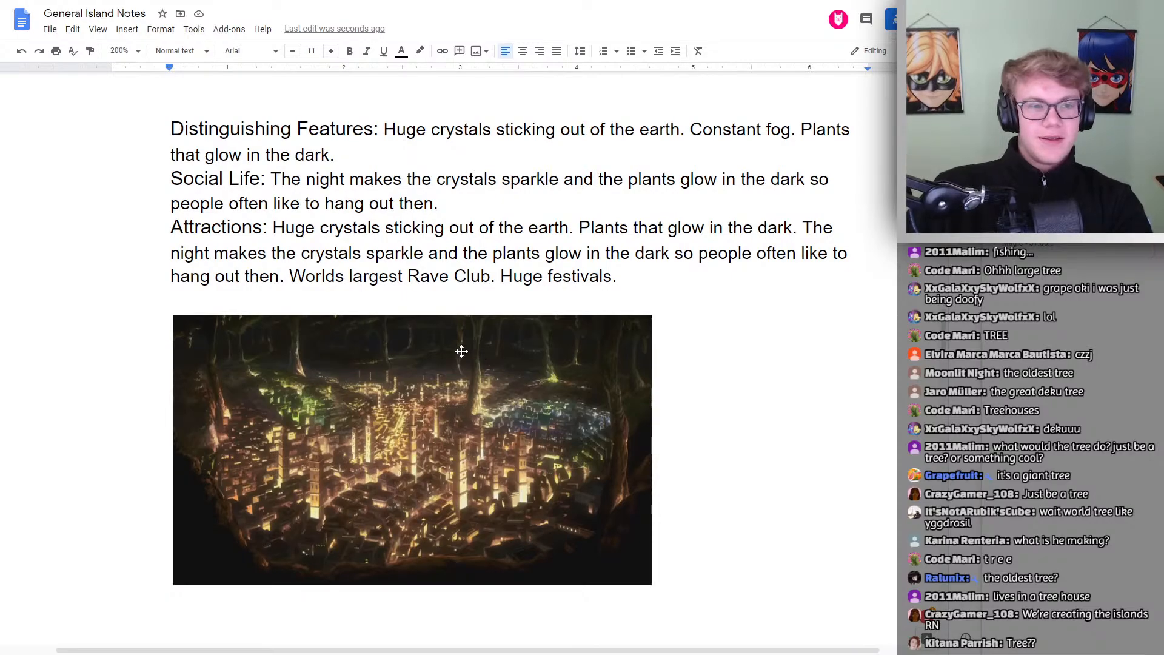
{"action": "scroll", "coordinate": [467, 354], "scroll_direction": "up", "scroll_amount": 6}
{"action": "scroll", "coordinate": [467, 358], "scroll_direction": "down", "scroll_amount": 8}
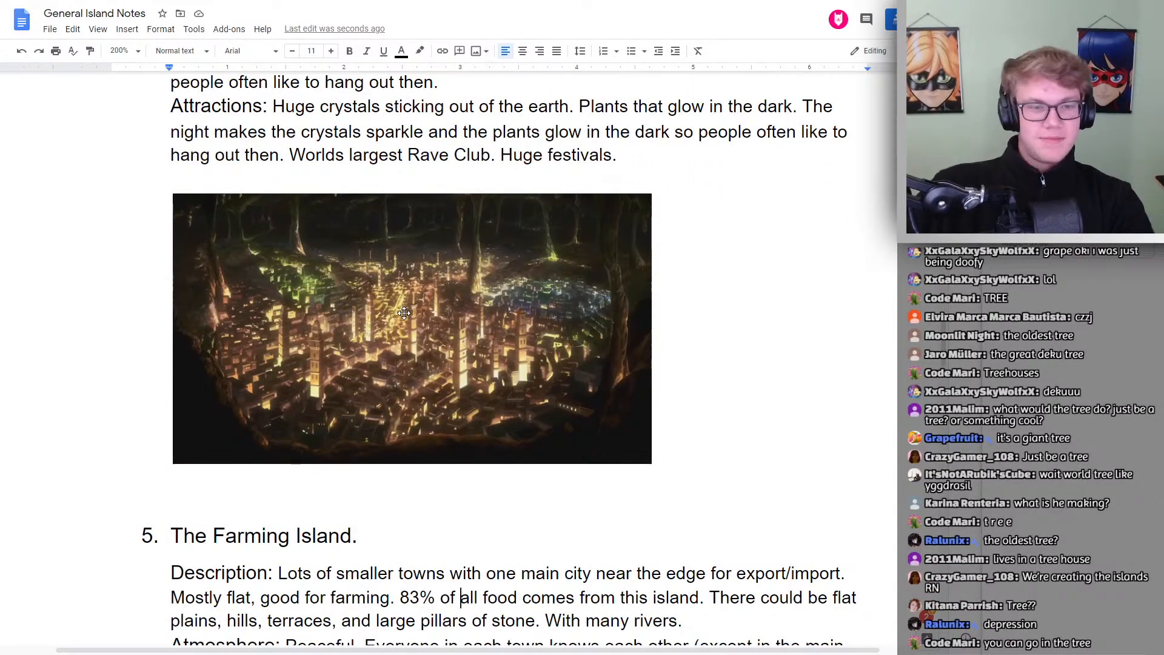
{"action": "scroll", "coordinate": [461, 307], "scroll_direction": "up", "scroll_amount": 12}
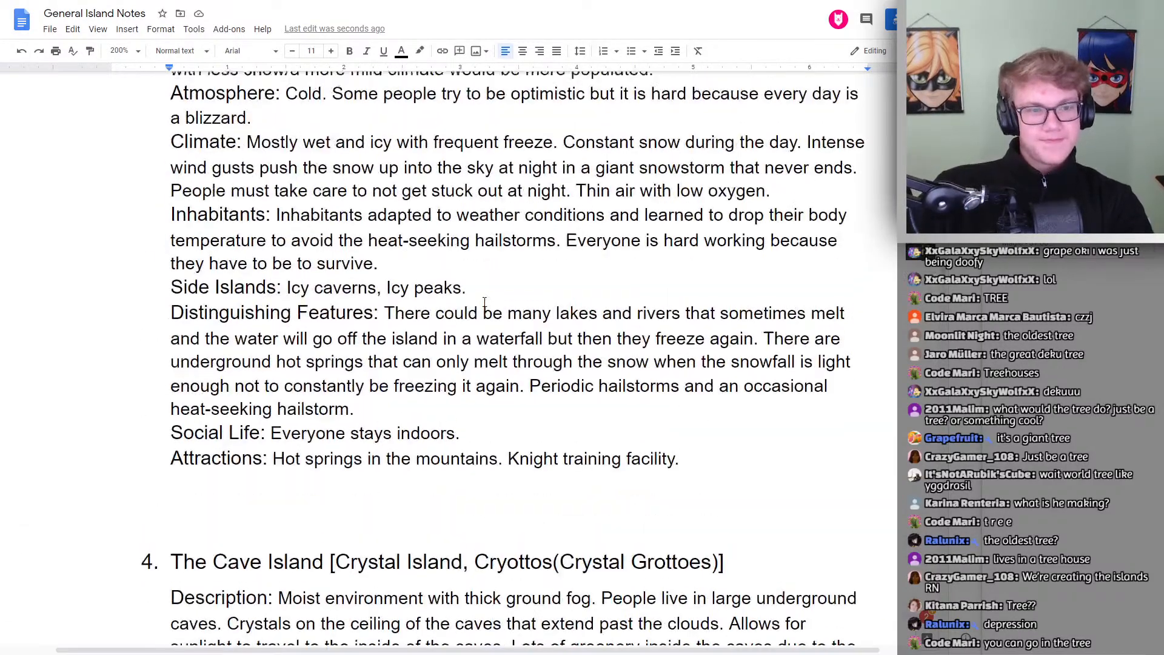
{"action": "scroll", "coordinate": [484, 301], "scroll_direction": "up", "scroll_amount": 5}
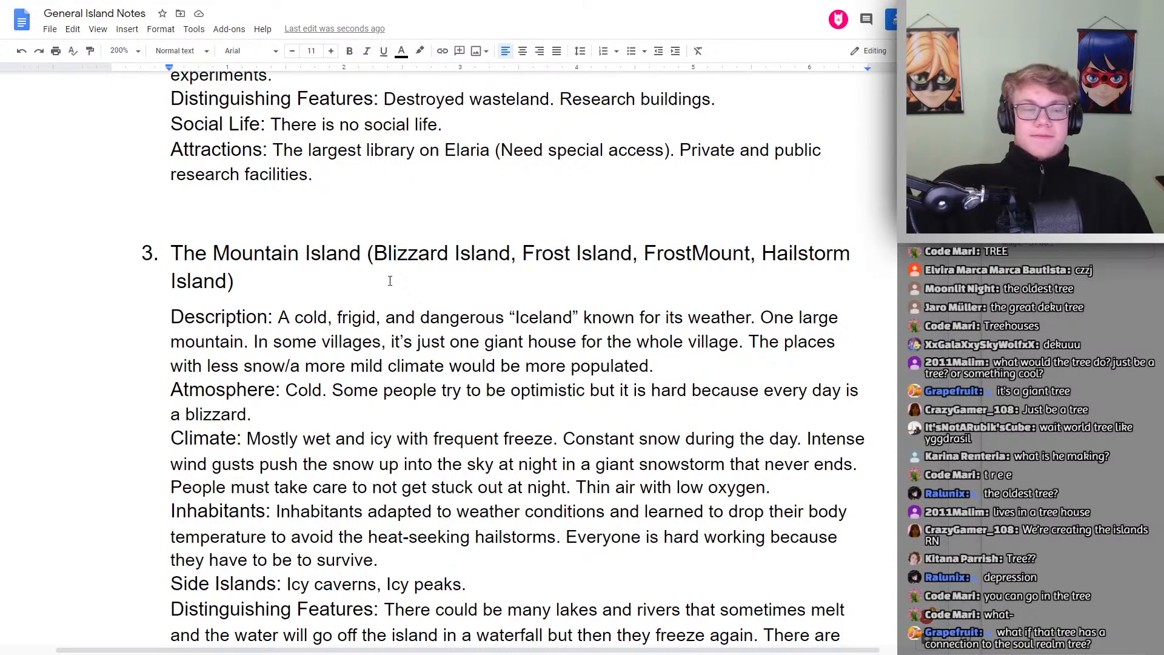
{"action": "scroll", "coordinate": [412, 219], "scroll_direction": "up", "scroll_amount": 5}
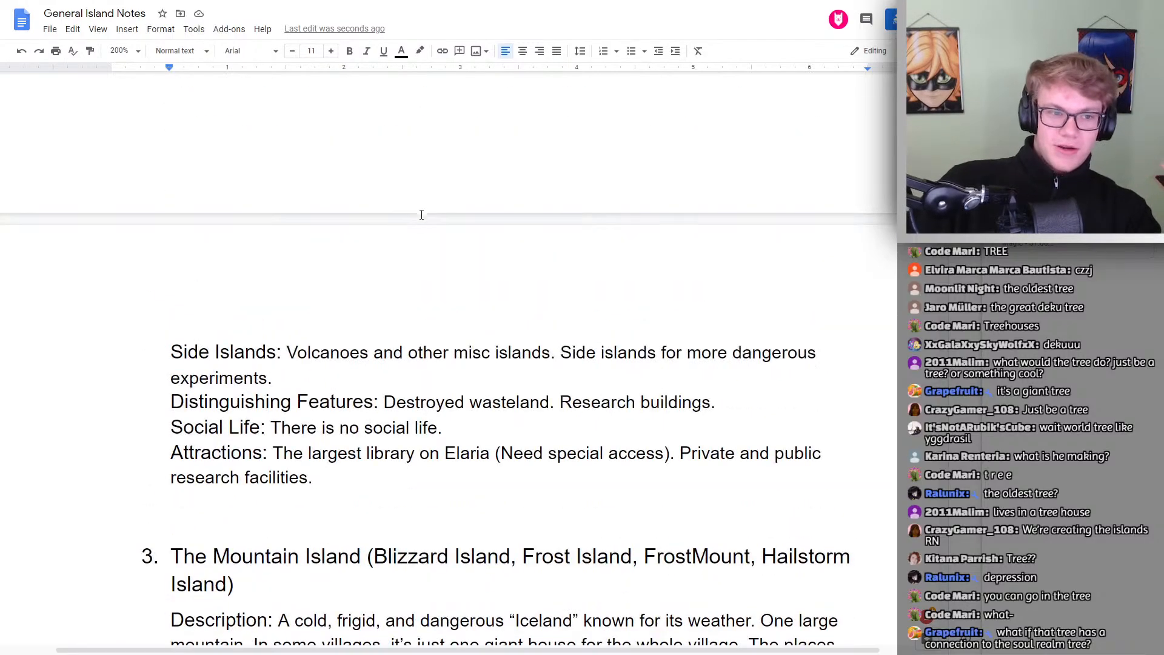
{"action": "scroll", "coordinate": [334, 290], "scroll_direction": "up", "scroll_amount": 10}
{"action": "scroll", "coordinate": [337, 291], "scroll_direction": "up", "scroll_amount": 4}
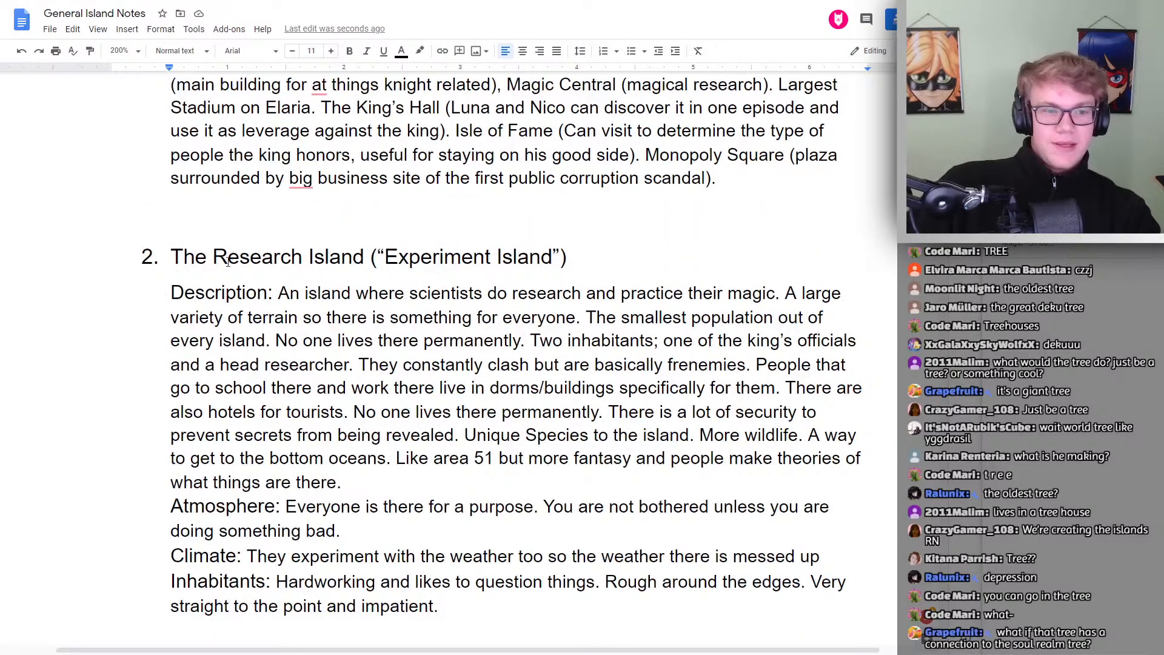
{"action": "scroll", "coordinate": [474, 283], "scroll_direction": "up", "scroll_amount": 9}
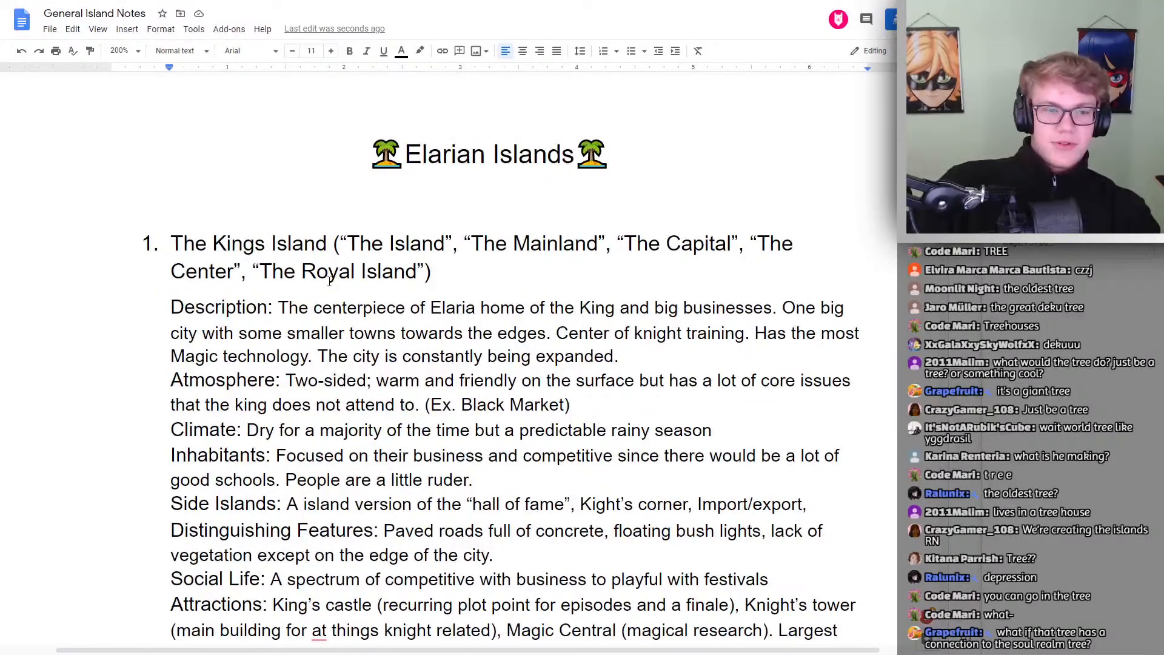
Return to the Normal Island and examine its heading and entries, along with the blank entries for islands 7 and 8
{"action": "scroll", "coordinate": [546, 276], "scroll_direction": "down", "scroll_amount": 20}
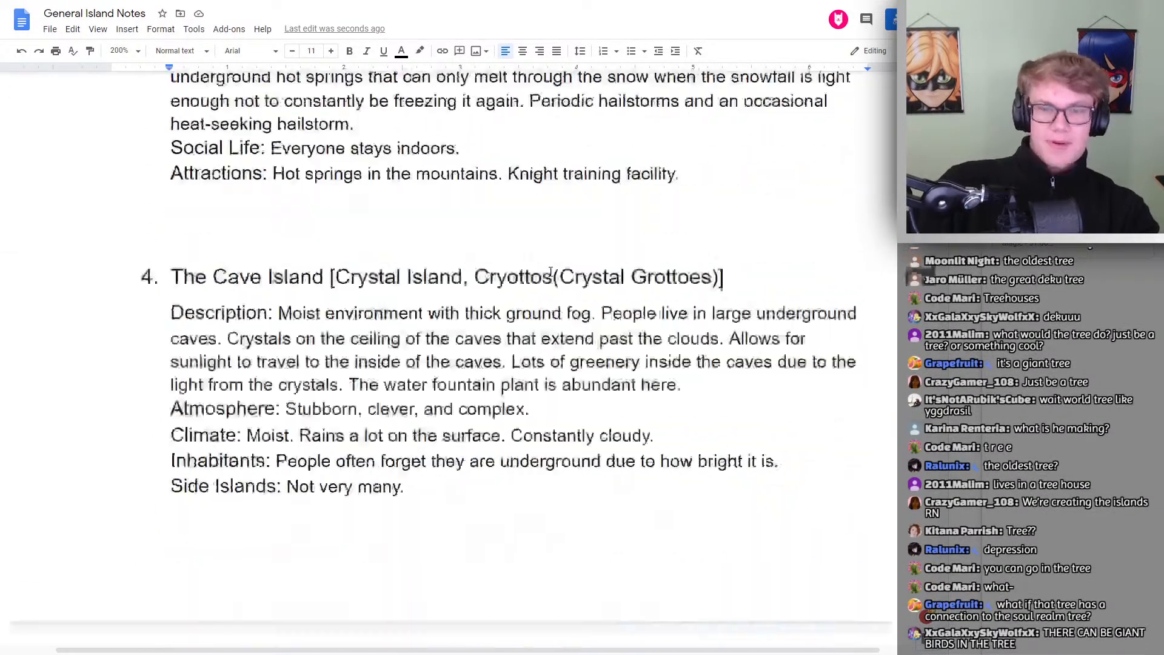
{"action": "scroll", "coordinate": [545, 276], "scroll_direction": "down", "scroll_amount": 13}
{"action": "scroll", "coordinate": [535, 285], "scroll_direction": "up", "scroll_amount": 5}
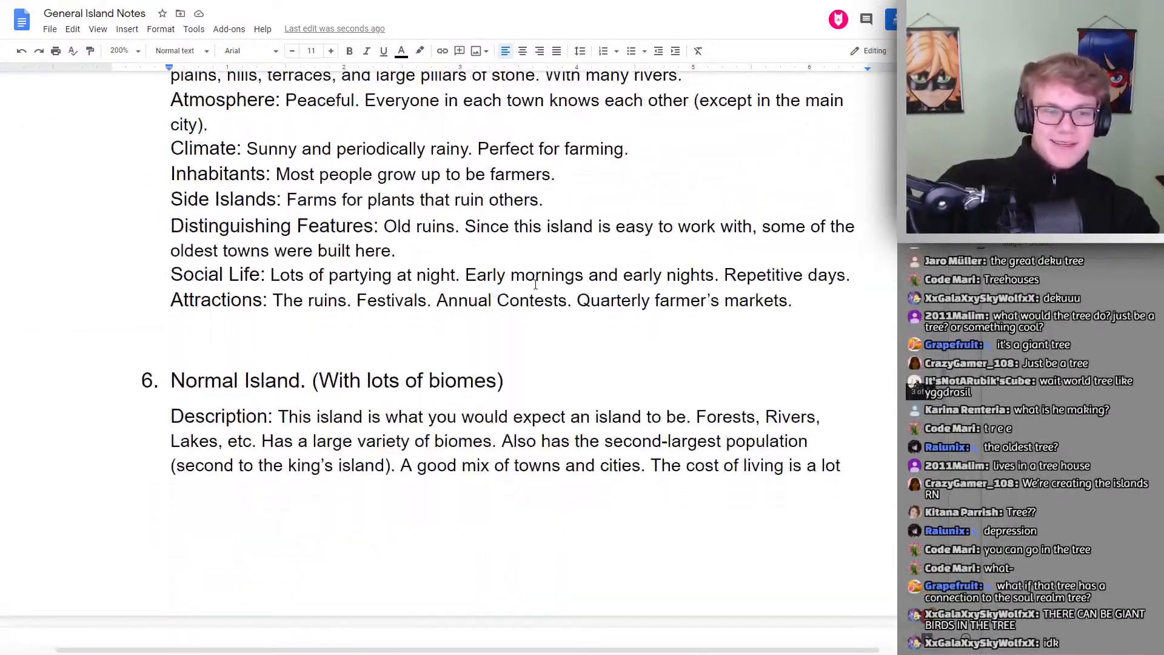
{"action": "scroll", "coordinate": [504, 284], "scroll_direction": "down", "scroll_amount": 4}
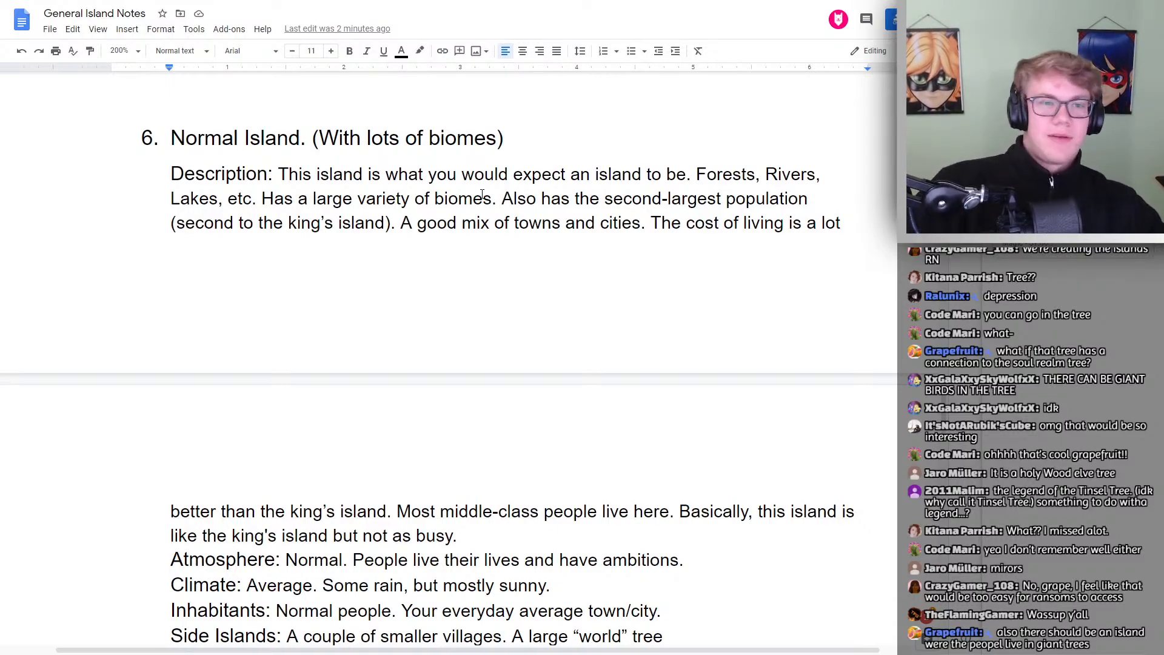
{"action": "left_click_drag", "start_coordinate": [170, 145], "coordinate": [265, 141]}
{"action": "left_click", "coordinate": [300, 138]}
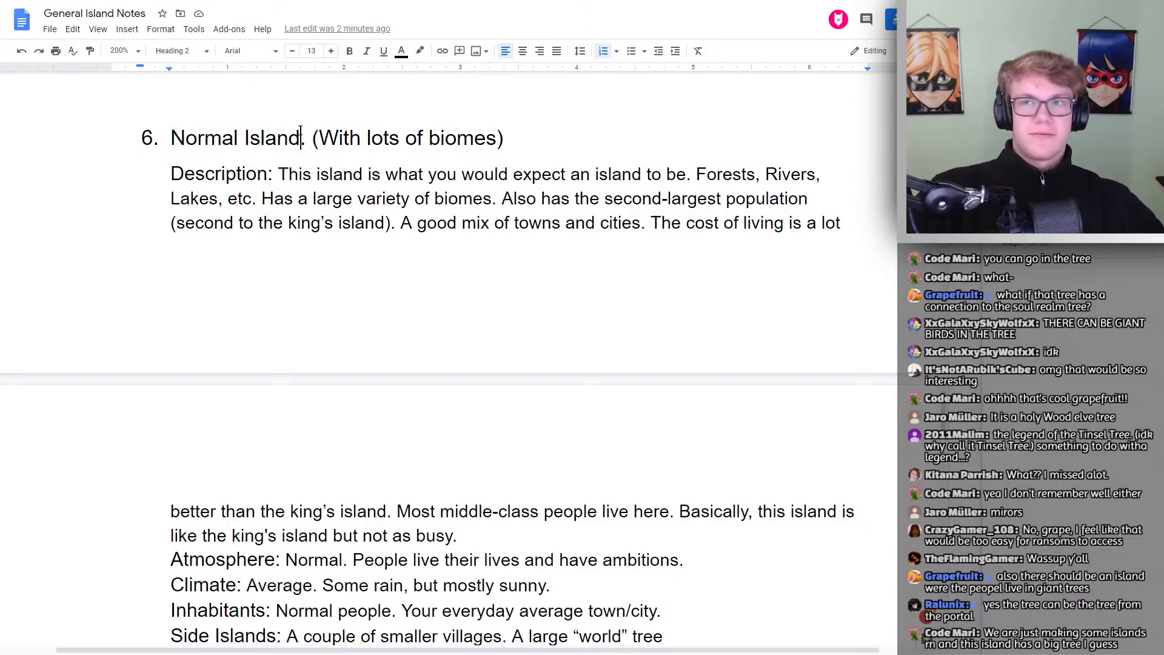
{"action": "scroll", "coordinate": [322, 182], "scroll_direction": "down", "scroll_amount": 10}
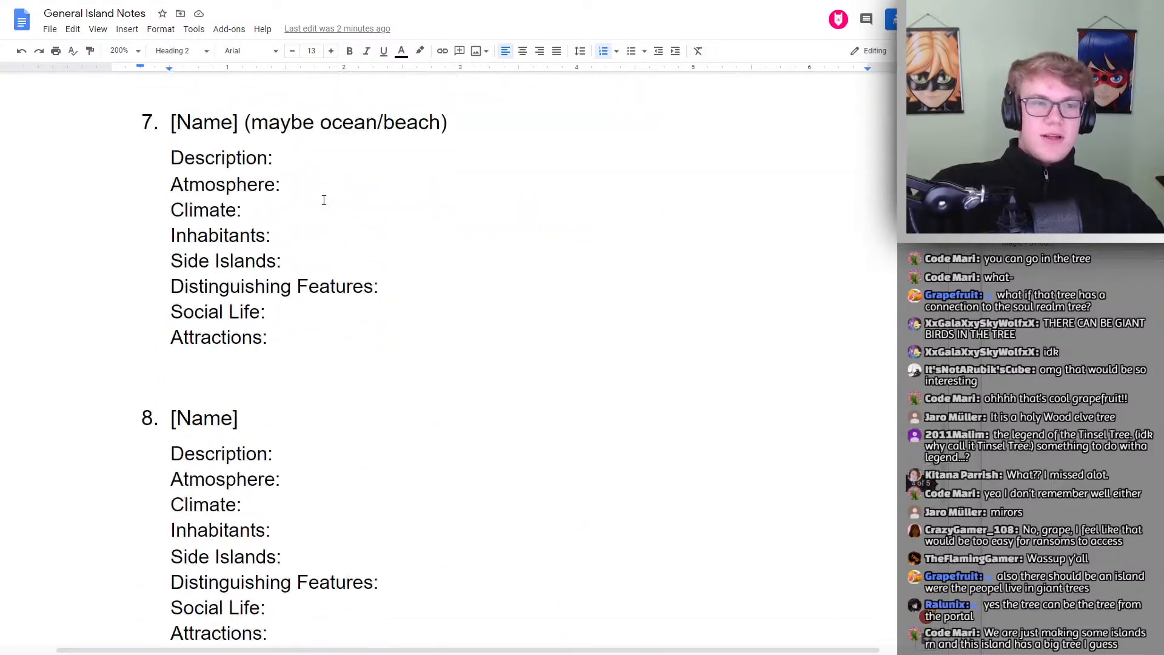
{"action": "scroll", "coordinate": [323, 200], "scroll_direction": "up", "scroll_amount": 10}
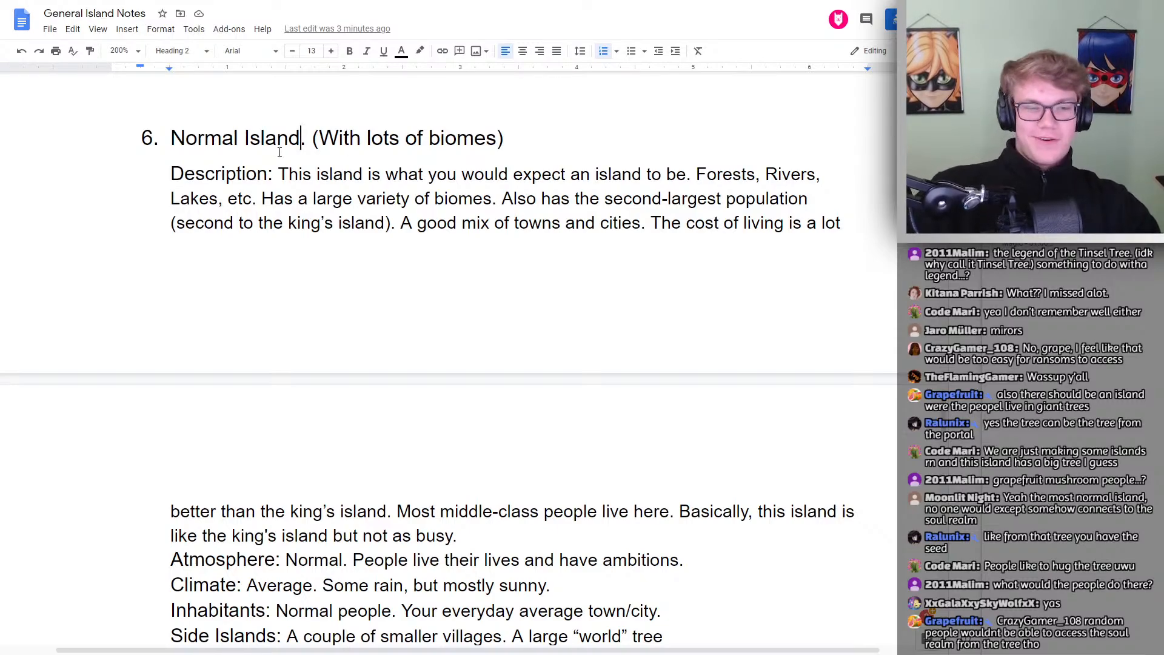
{"action": "scroll", "coordinate": [427, 268], "scroll_direction": "down", "scroll_amount": 2}
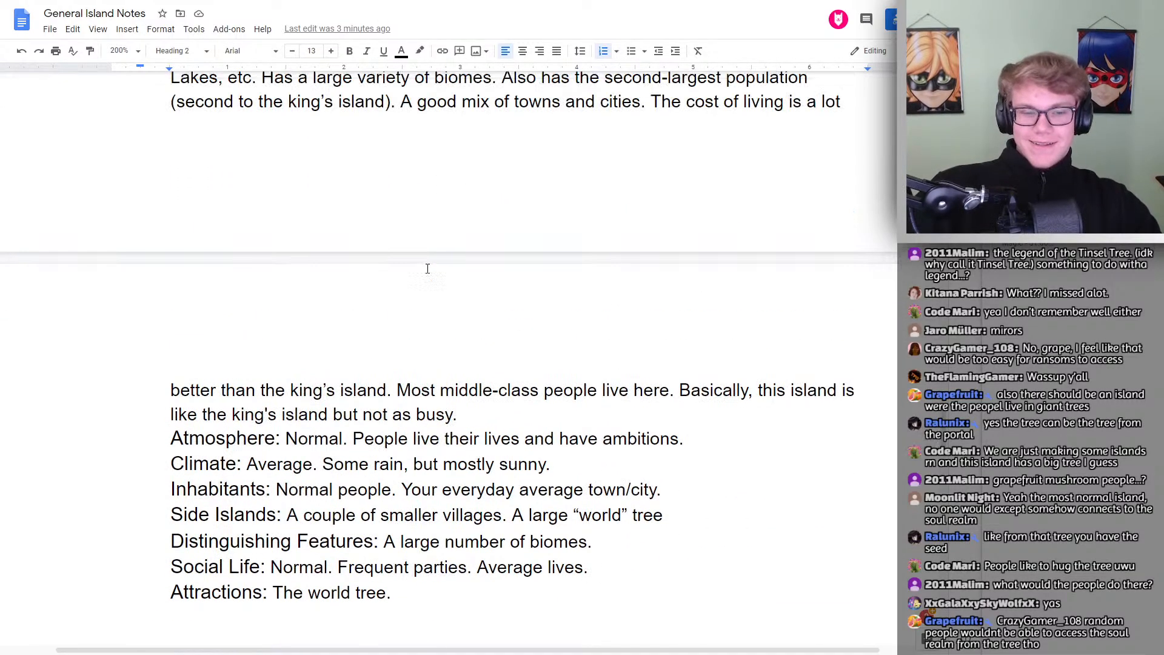
Add "[The tree island]" to the end of the Normal Island's heading, after "(With lots of biomes)"
{"action": "scroll", "coordinate": [427, 268], "scroll_direction": "up", "scroll_amount": 4}
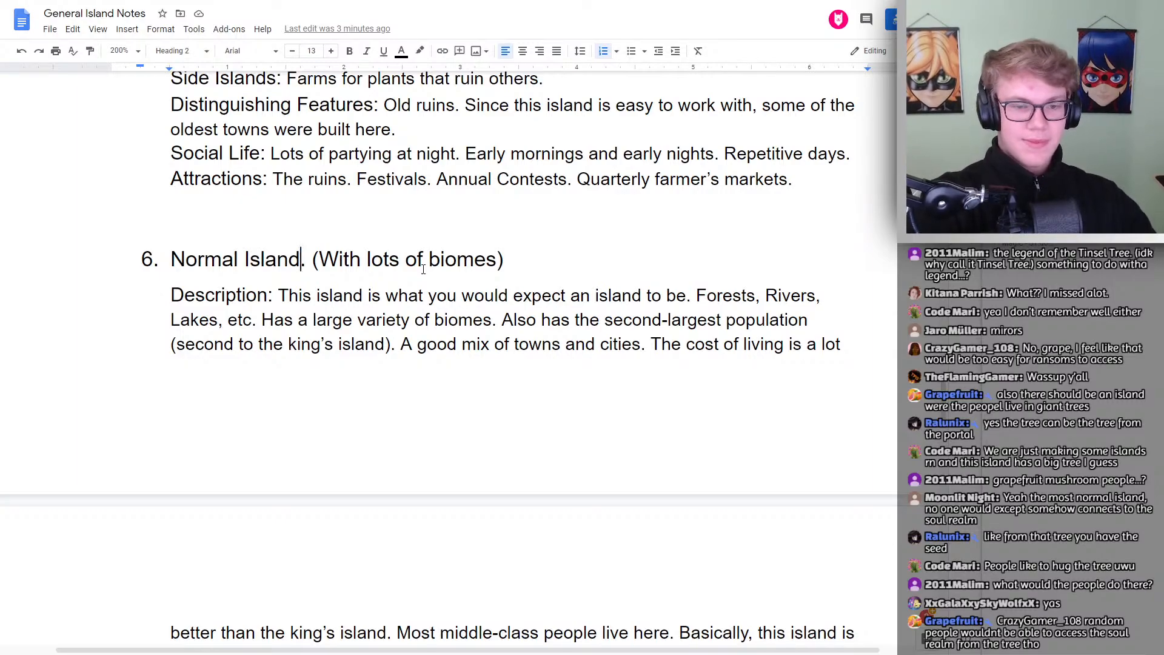
{"action": "scroll", "coordinate": [513, 392], "scroll_direction": "up", "scroll_amount": 3}
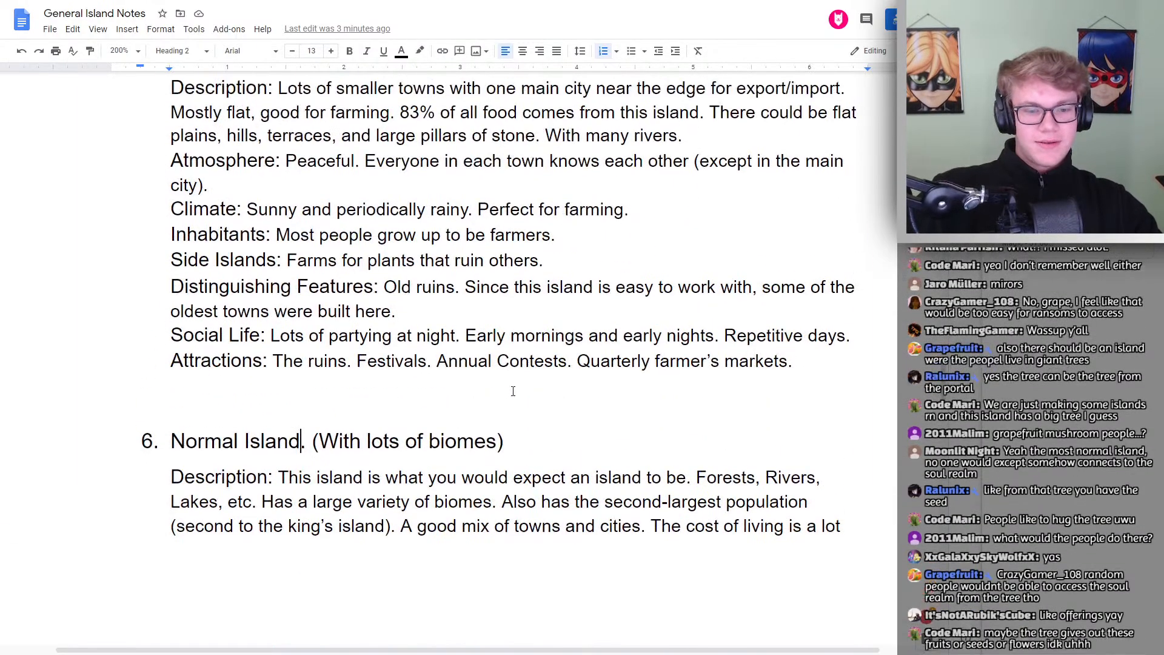
{"action": "scroll", "coordinate": [513, 391], "scroll_direction": "down", "scroll_amount": 1}
{"action": "left_click", "coordinate": [522, 382]}
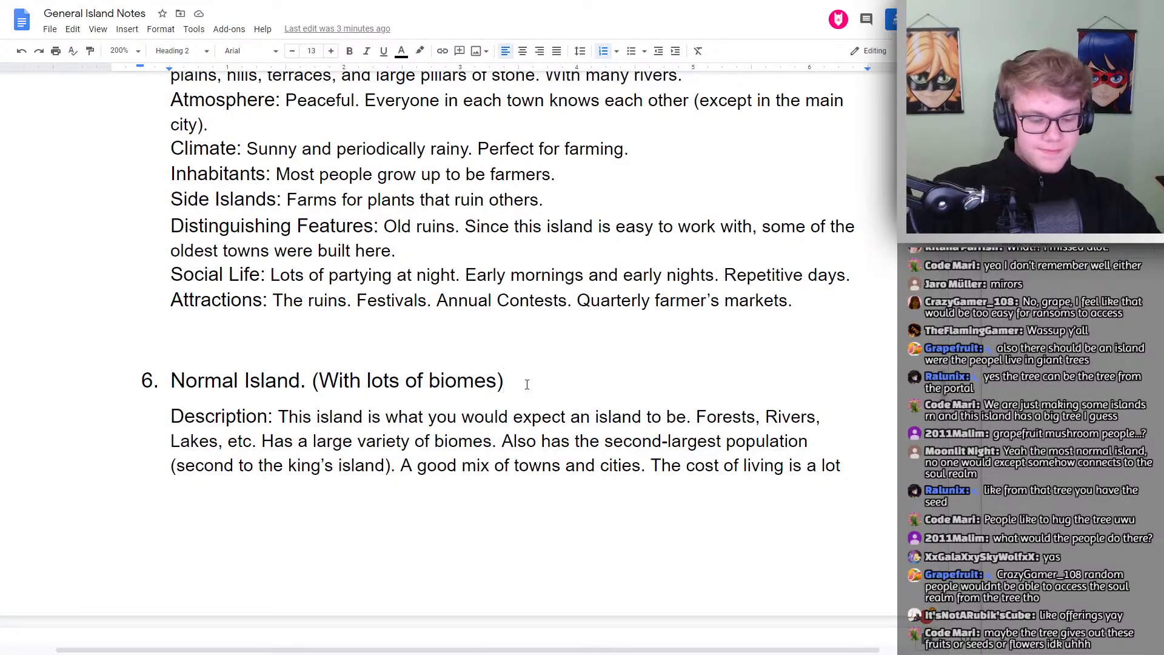
{"action": "type", "text": "[]"}
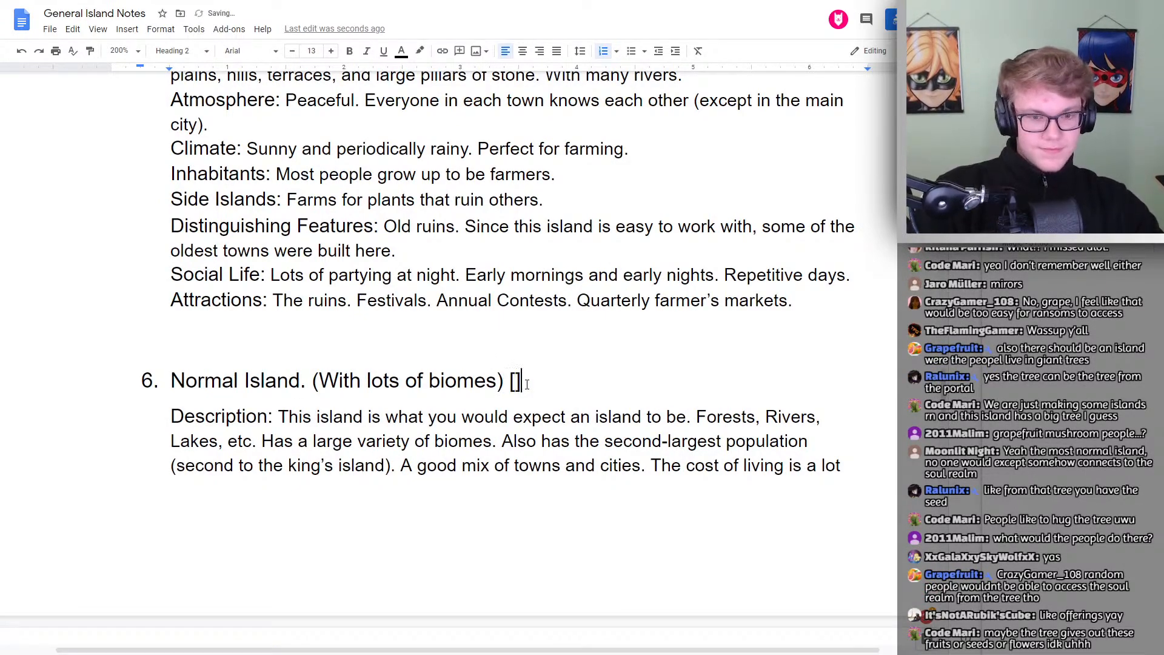
{"action": "key", "text": "Left"}
{"action": "type", "text": "The tree bio"}
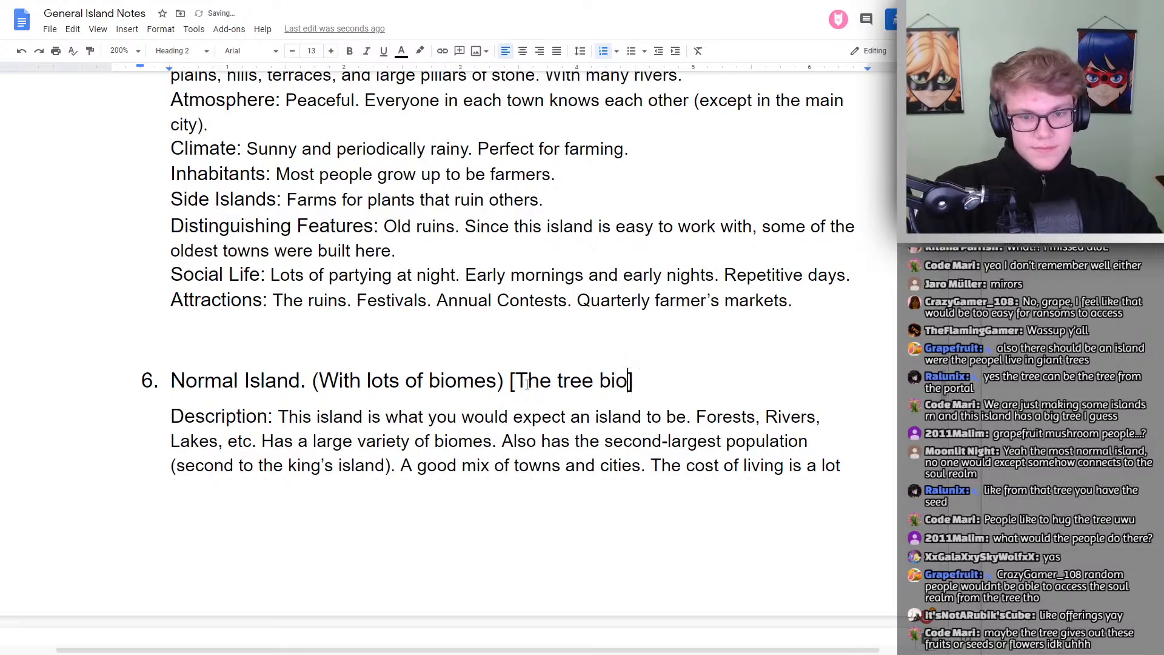
{"action": "key", "text": "BackSpace"}
{"action": "key", "text": "BackSpace"}
{"action": "key", "text": "BackSpace"}
{"action": "type", "text": "islad"}
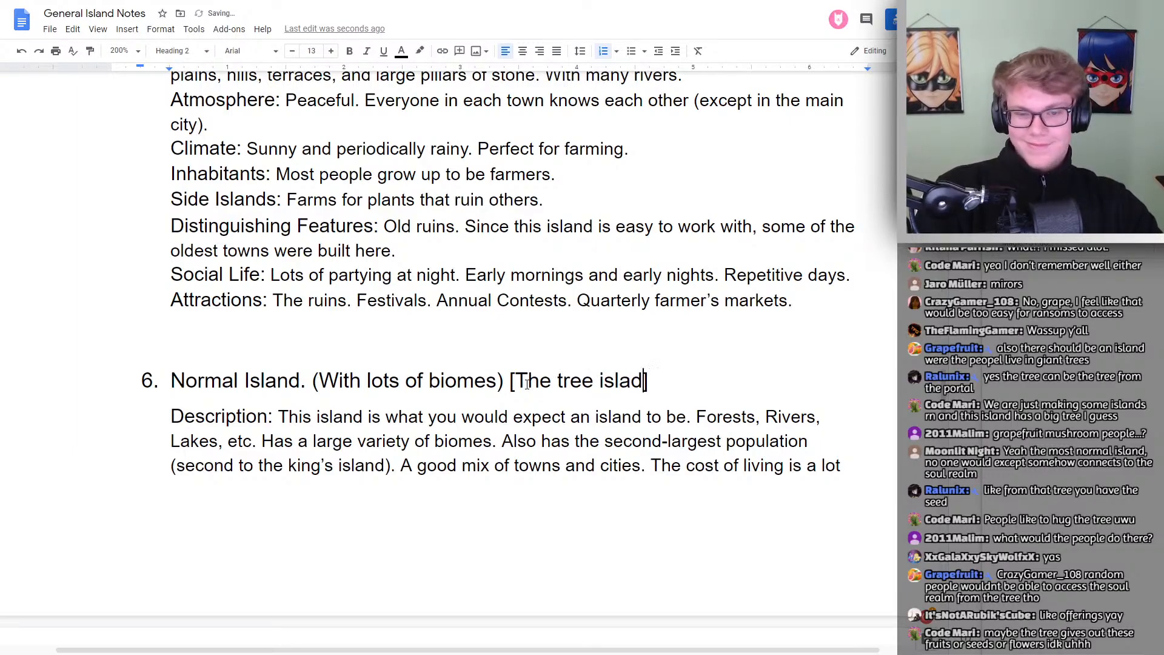
{"action": "key", "text": "BackSpace"}
{"action": "key", "text": "BackSpace"}
{"action": "type", "text": "and"}
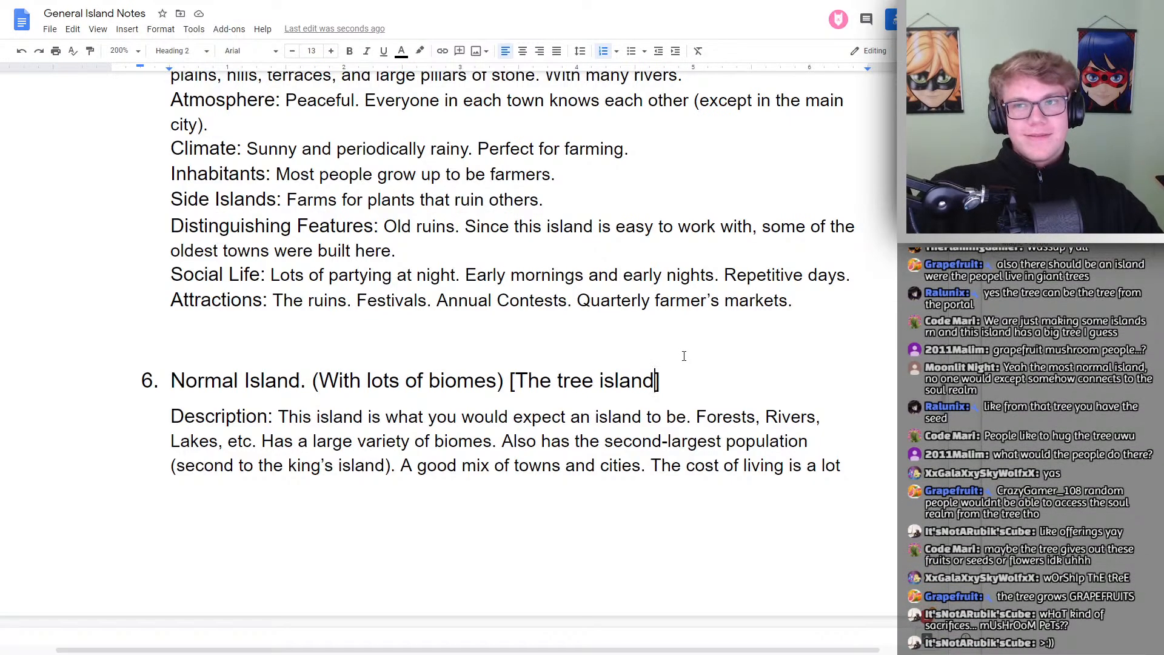
Look over the blank entries for islands 7 and 8, and review the Cave Island's notes
{"action": "scroll", "coordinate": [776, 351], "scroll_direction": "down", "scroll_amount": 5}
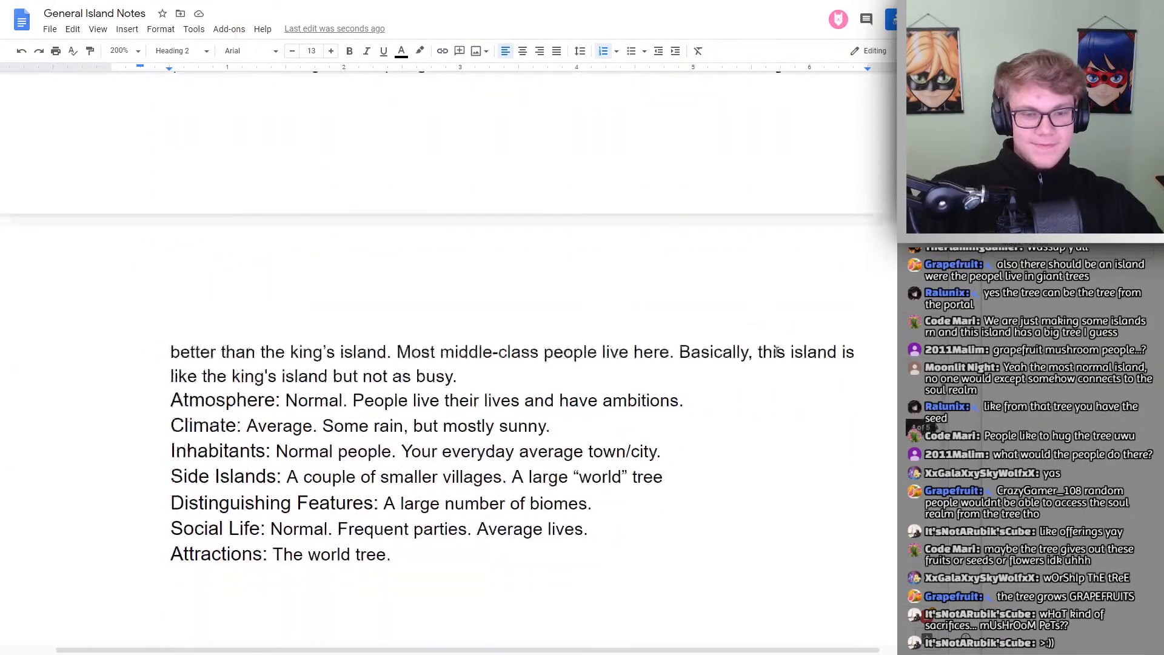
{"action": "scroll", "coordinate": [775, 350], "scroll_direction": "down", "scroll_amount": 8}
{"action": "scroll", "coordinate": [774, 350], "scroll_direction": "up", "scroll_amount": 5}
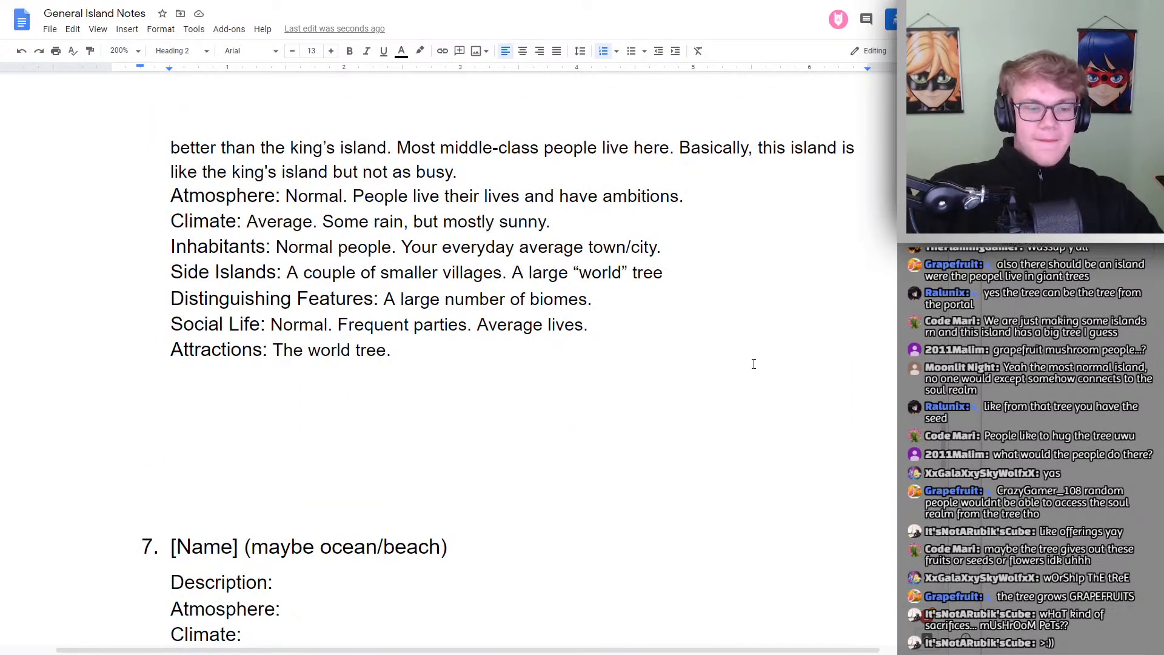
{"action": "scroll", "coordinate": [752, 367], "scroll_direction": "down", "scroll_amount": 10}
{"action": "scroll", "coordinate": [737, 377], "scroll_direction": "up", "scroll_amount": 4}
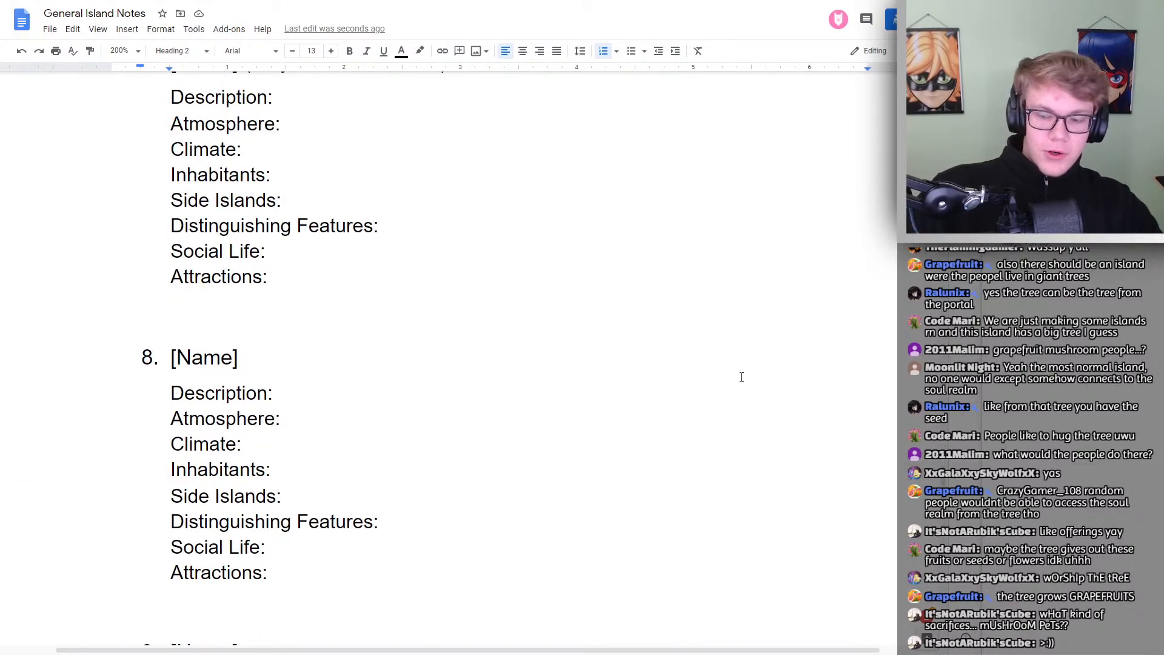
{"action": "scroll", "coordinate": [741, 377], "scroll_direction": "up", "scroll_amount": 15}
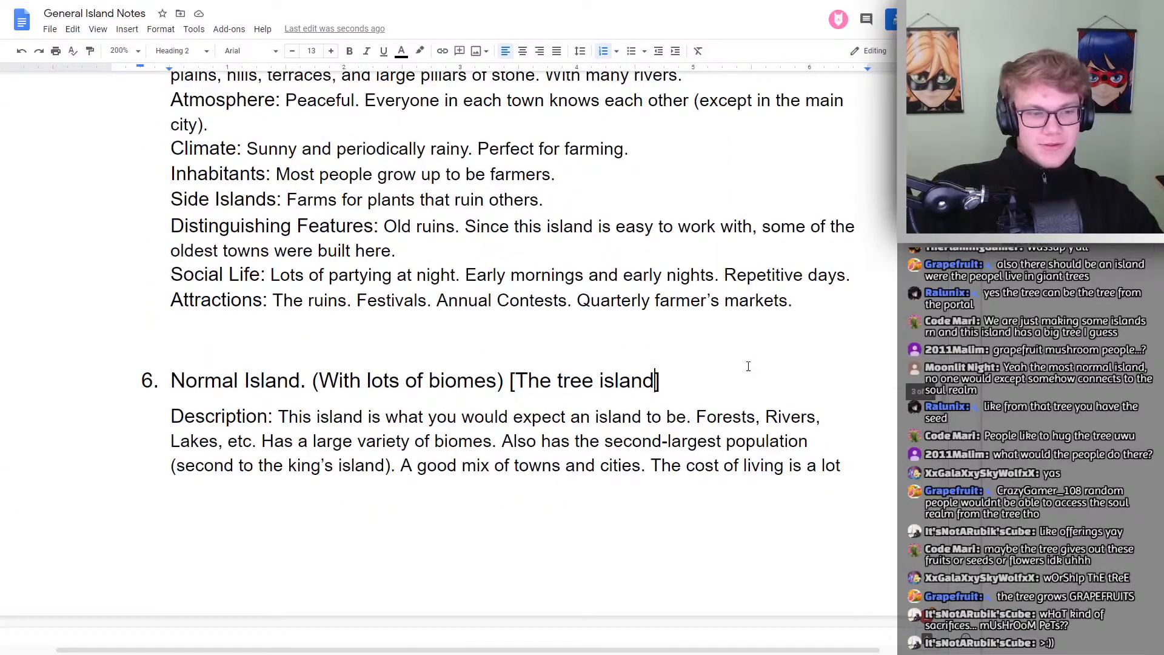
{"action": "scroll", "coordinate": [749, 366], "scroll_direction": "up", "scroll_amount": 15}
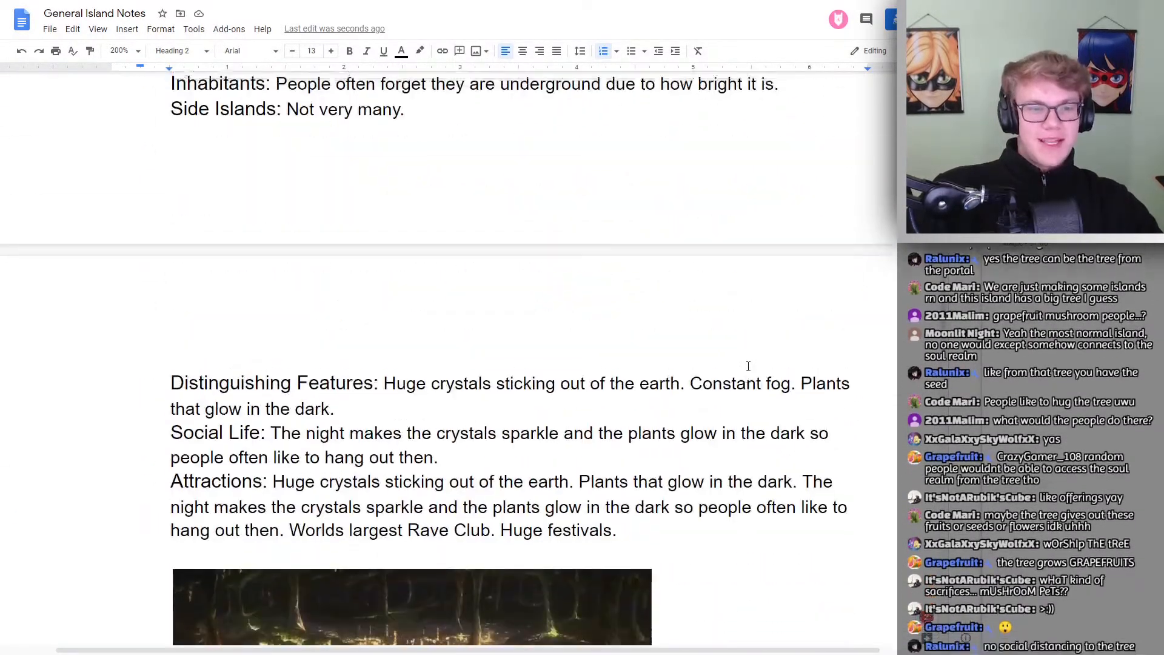
{"action": "scroll", "coordinate": [748, 366], "scroll_direction": "down", "scroll_amount": 2}
{"action": "scroll", "coordinate": [747, 367], "scroll_direction": "up", "scroll_amount": 13}
{"action": "scroll", "coordinate": [746, 369], "scroll_direction": "down", "scroll_amount": 8}
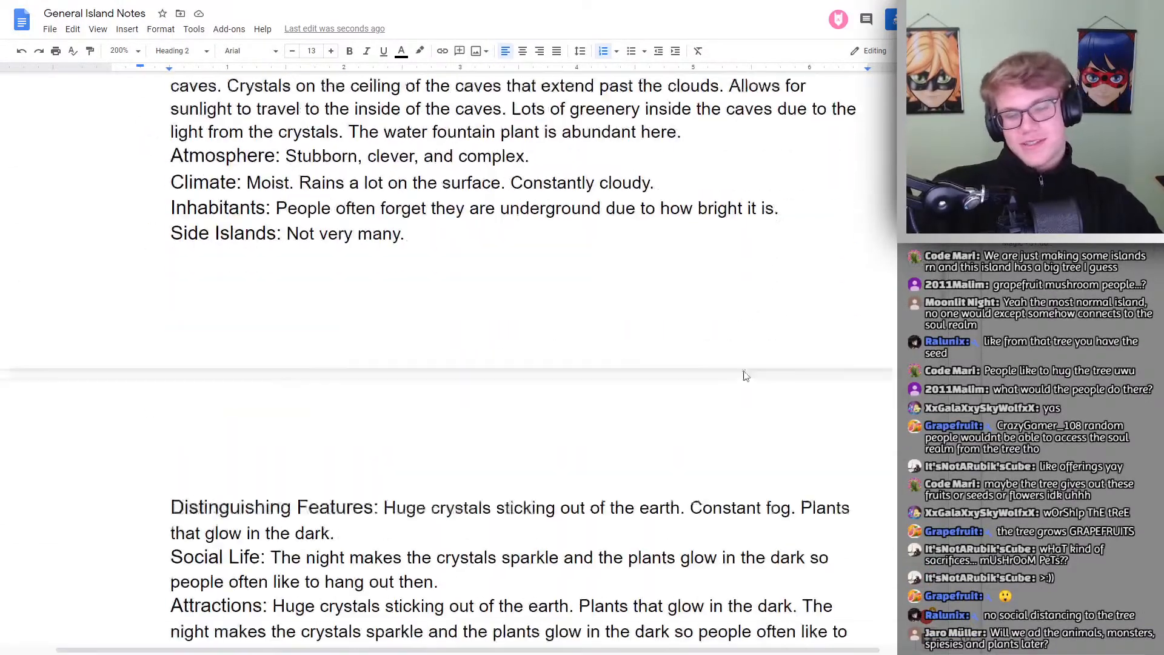
{"action": "scroll", "coordinate": [746, 376], "scroll_direction": "down", "scroll_amount": 15}
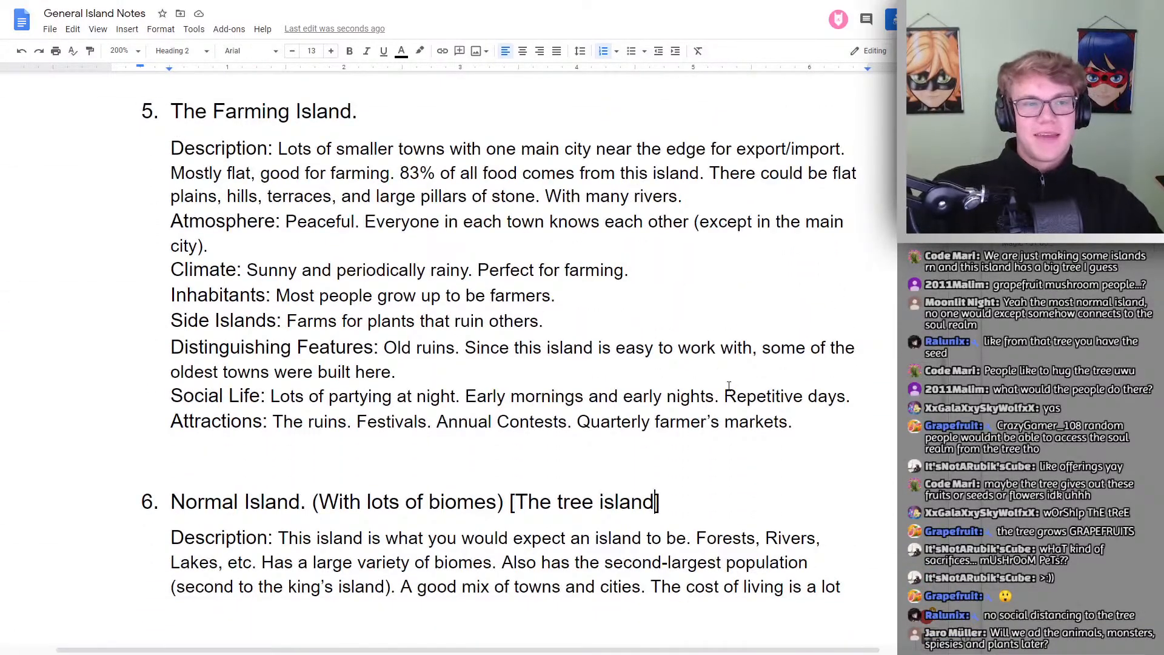
Read through the Normal Island's notes and place the text cursor at the end of island 7's heading
{"action": "scroll", "coordinate": [729, 385], "scroll_direction": "down", "scroll_amount": 3}
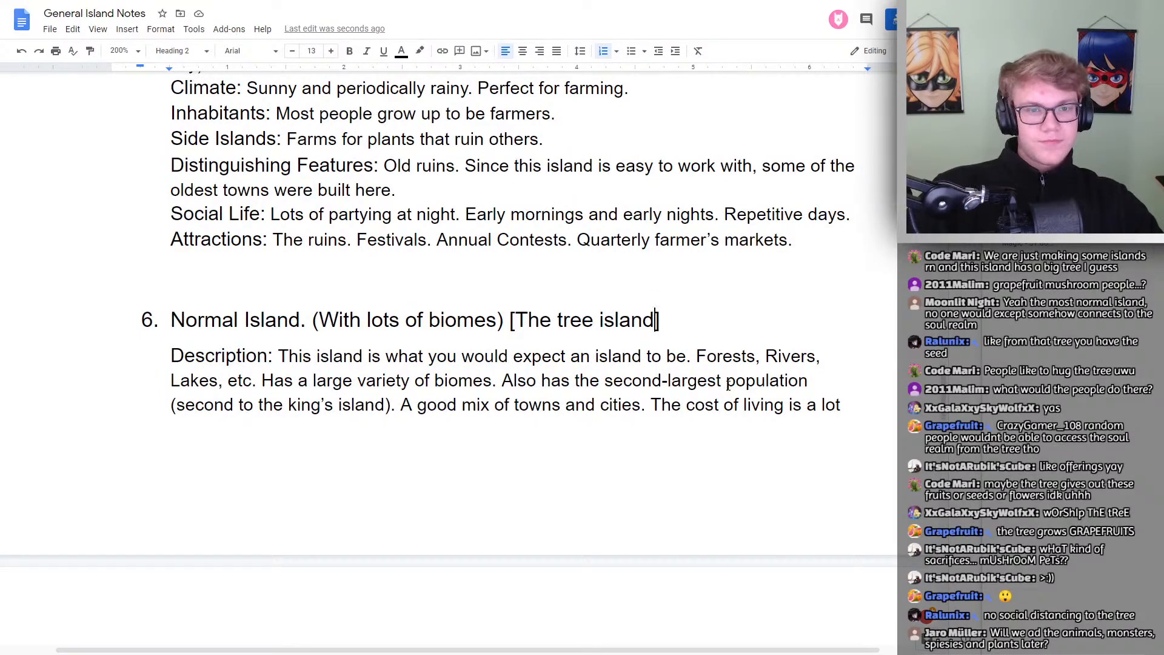
{"action": "scroll", "coordinate": [728, 385], "scroll_direction": "down", "scroll_amount": 5}
{"action": "scroll", "coordinate": [728, 388], "scroll_direction": "up", "scroll_amount": 4}
{"action": "scroll", "coordinate": [728, 389], "scroll_direction": "down", "scroll_amount": 2}
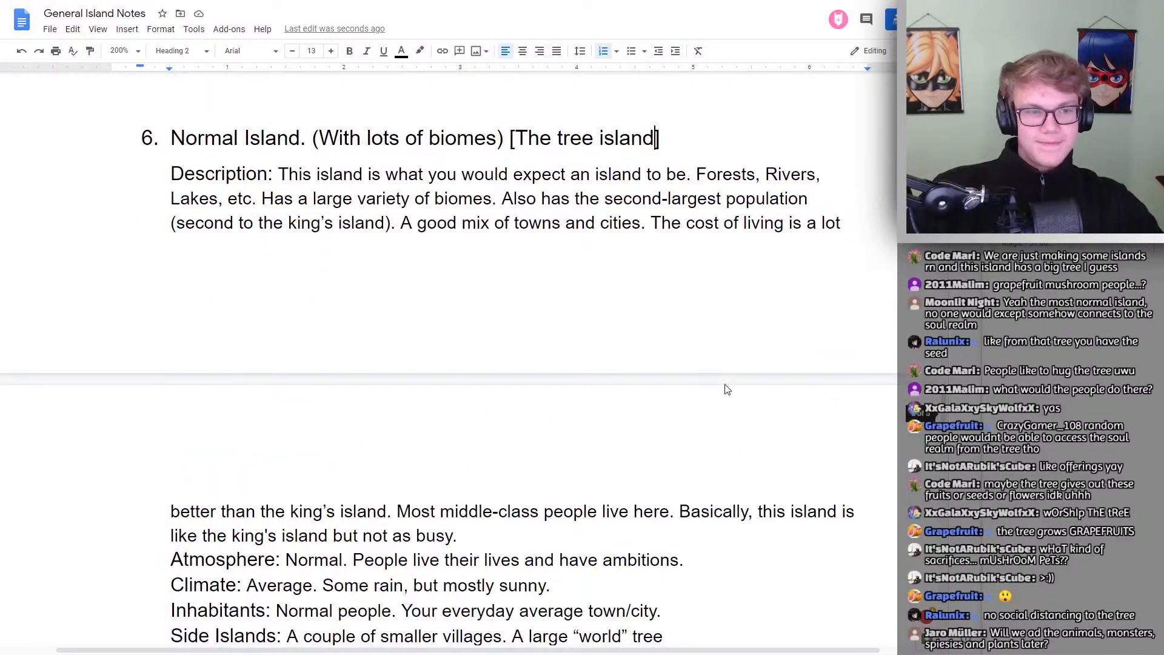
{"action": "scroll", "coordinate": [728, 389], "scroll_direction": "down", "scroll_amount": 1}
{"action": "scroll", "coordinate": [726, 385], "scroll_direction": "down", "scroll_amount": 5}
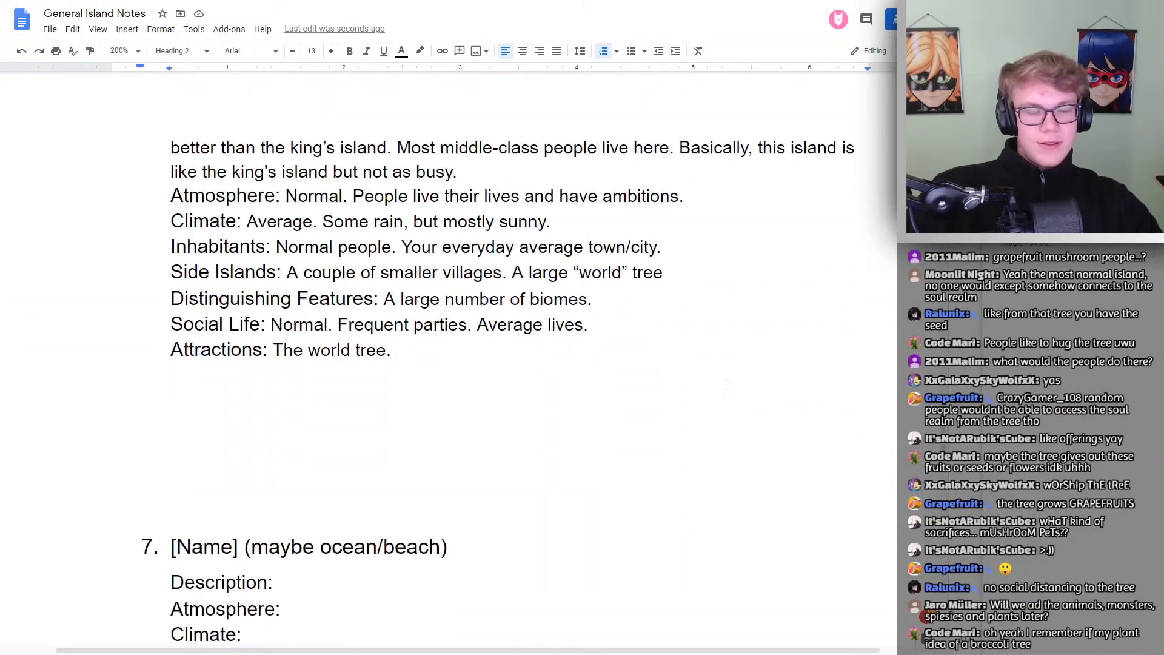
{"action": "scroll", "coordinate": [726, 385], "scroll_direction": "down", "scroll_amount": 3}
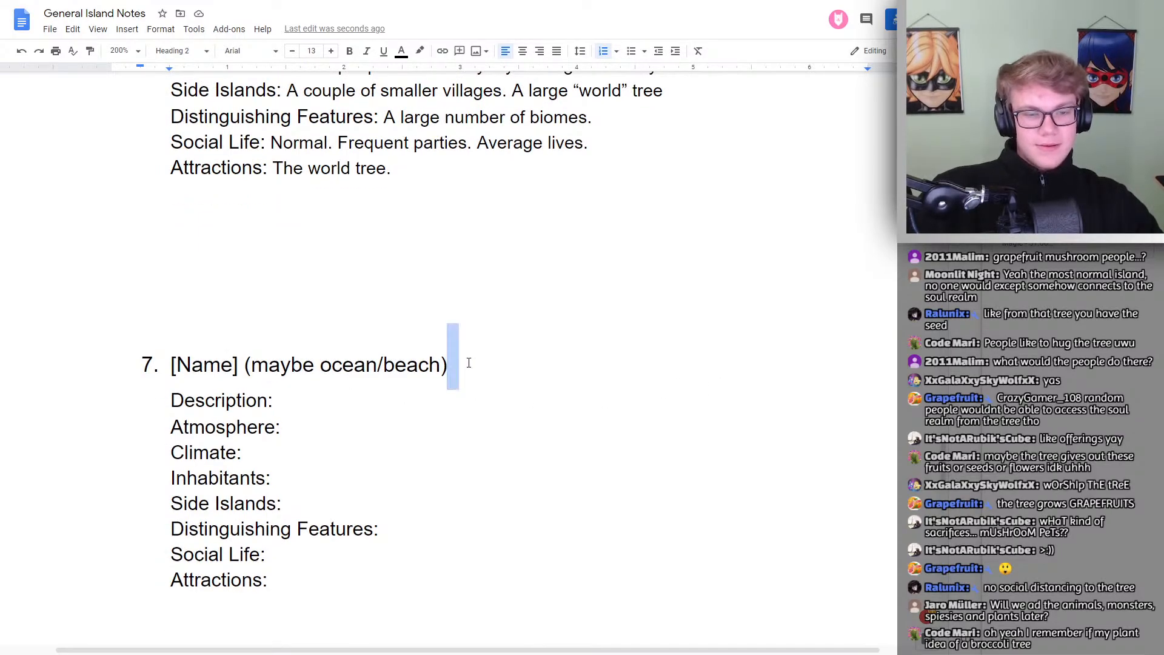
{"action": "triple_click", "coordinate": [468, 363]}
{"action": "left_click", "coordinate": [475, 362]}
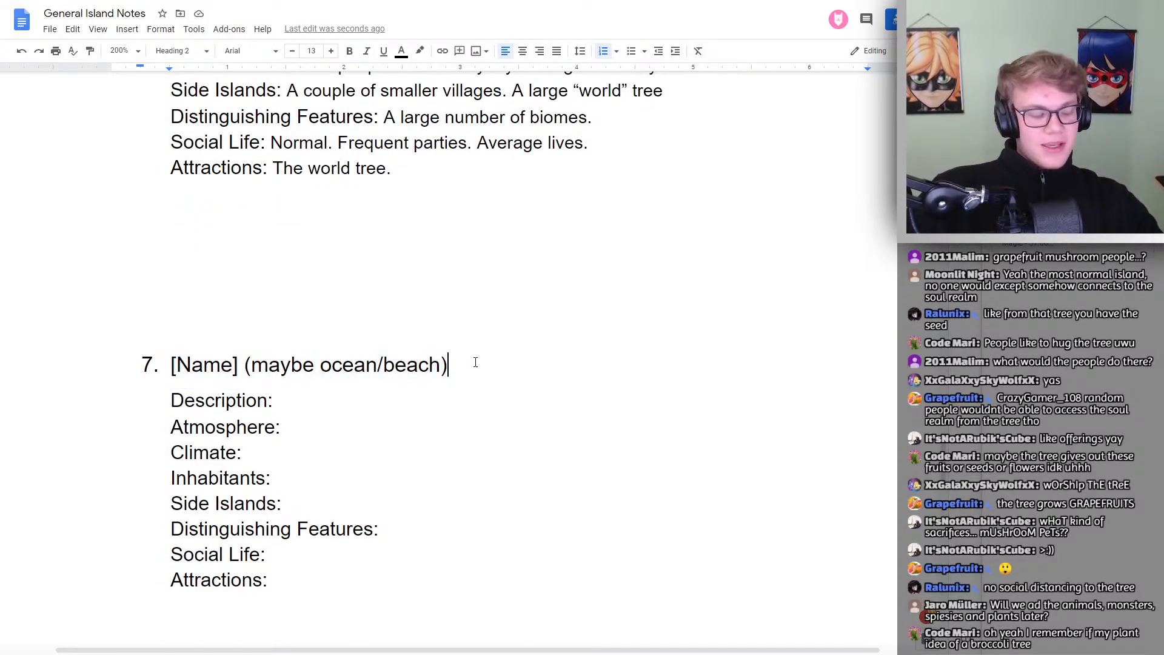
Reread the Normal Island's description and entries, from its heading through its Attractions, alongside island 7's blank entries
{"action": "scroll", "coordinate": [479, 362], "scroll_direction": "up", "scroll_amount": 20}
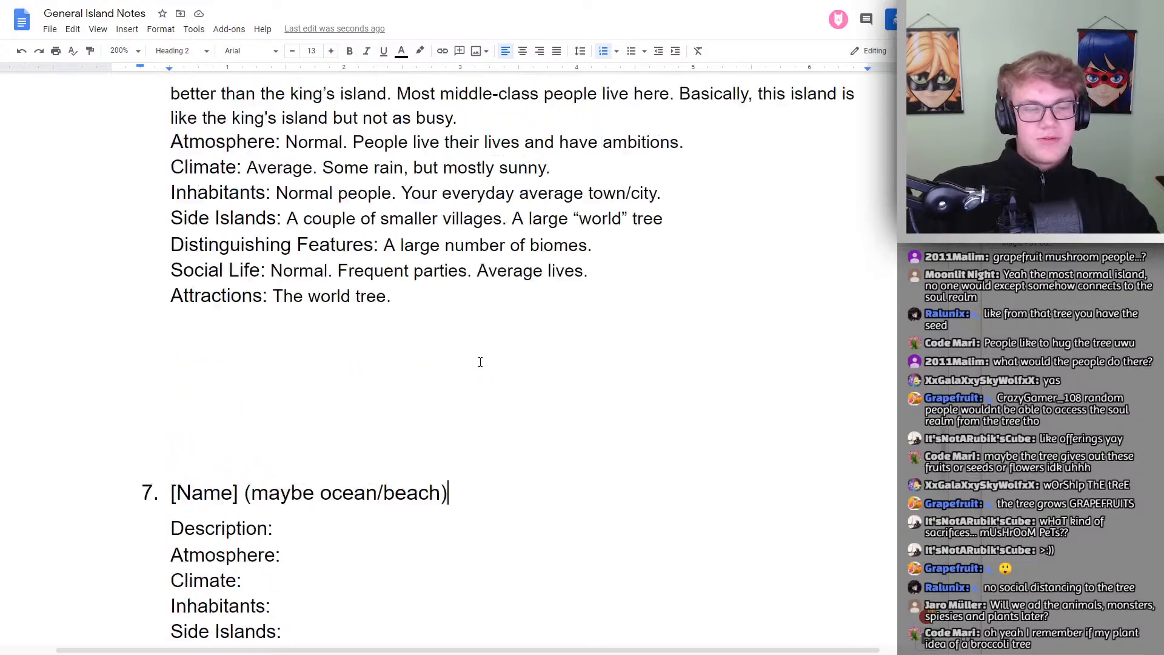
{"action": "scroll", "coordinate": [483, 363], "scroll_direction": "down", "scroll_amount": 6}
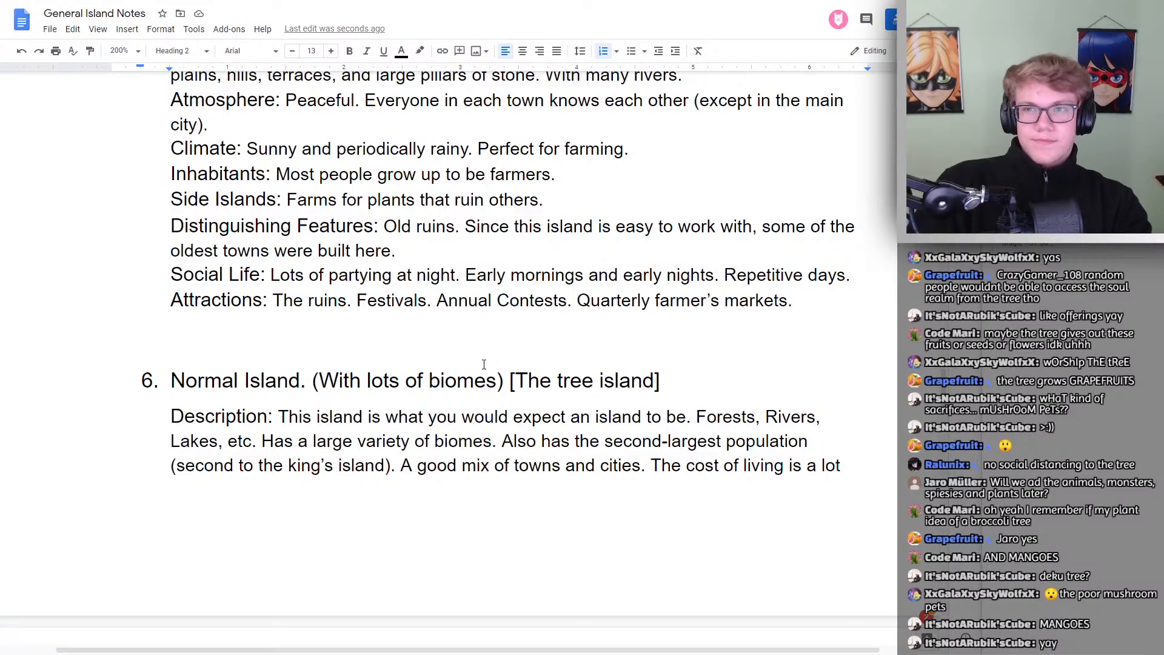
{"action": "scroll", "coordinate": [408, 332], "scroll_direction": "down", "scroll_amount": 14}
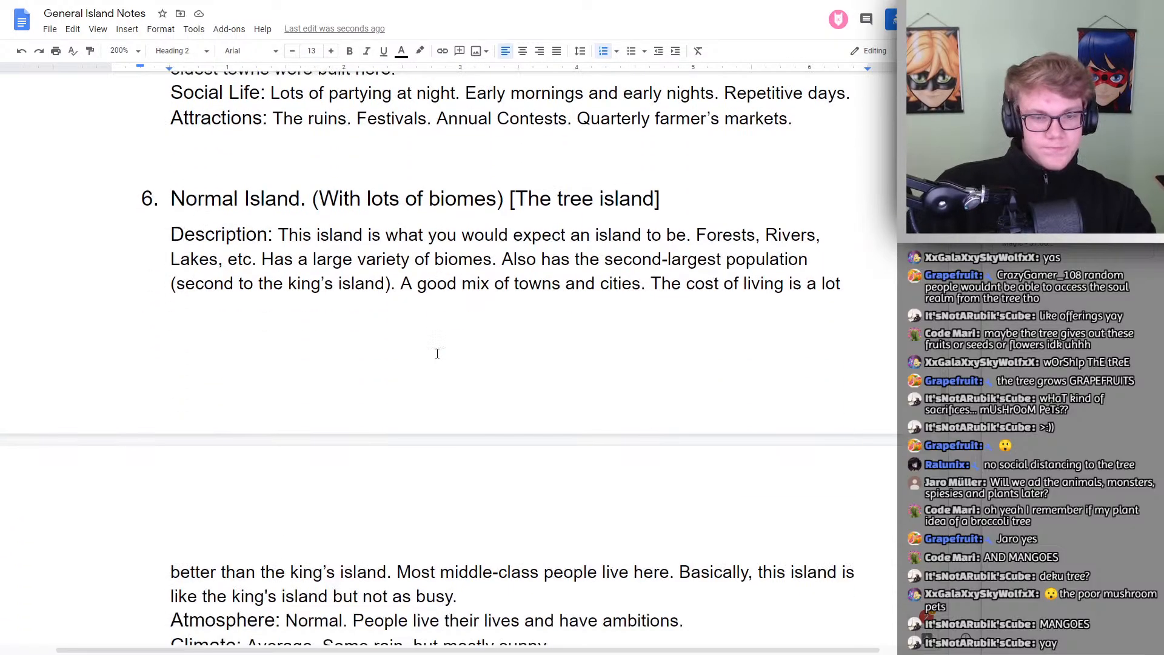
{"action": "scroll", "coordinate": [596, 415], "scroll_direction": "up", "scroll_amount": 3}
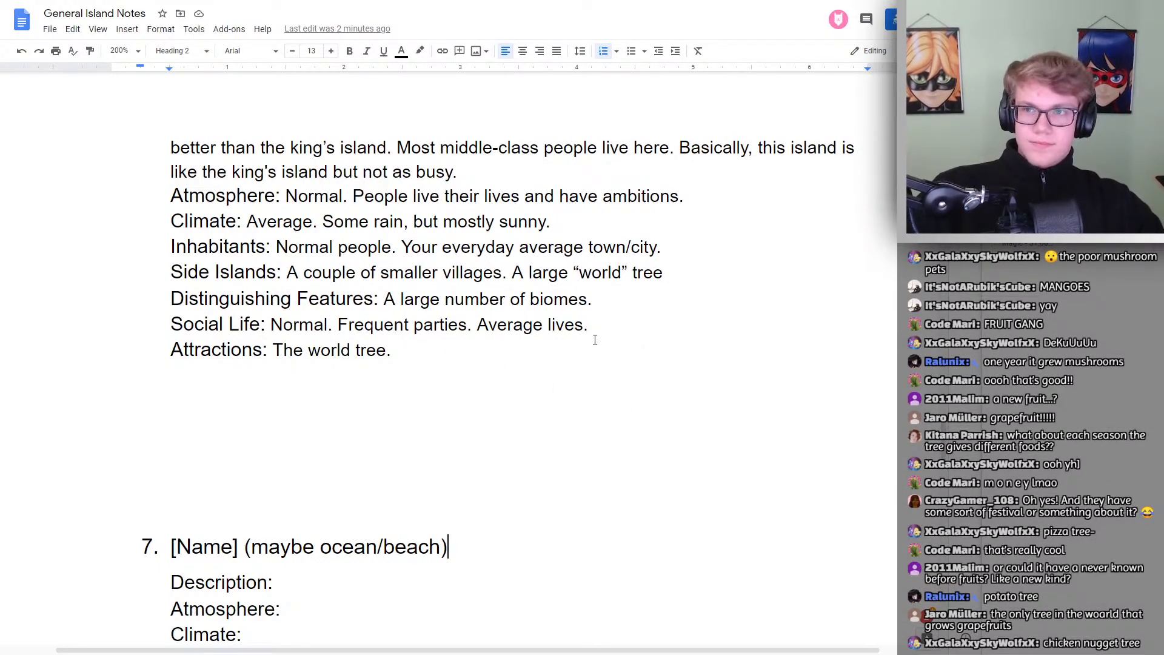
{"action": "scroll", "coordinate": [593, 336], "scroll_direction": "down", "scroll_amount": 3}
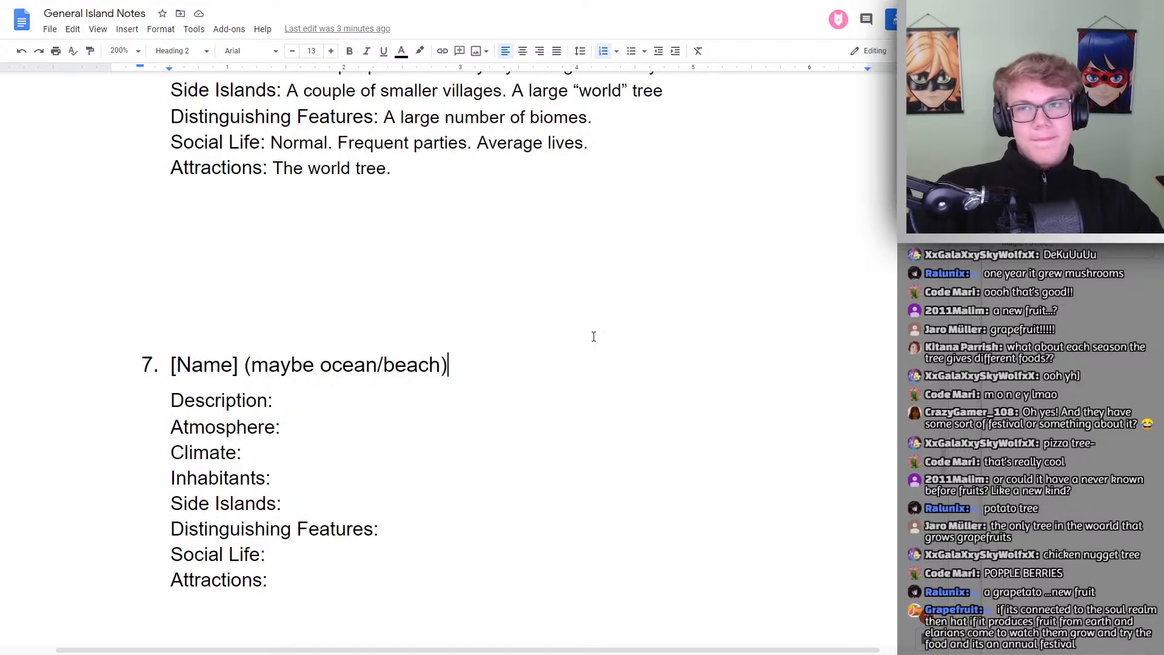
{"action": "scroll", "coordinate": [562, 272], "scroll_direction": "up", "scroll_amount": 5}
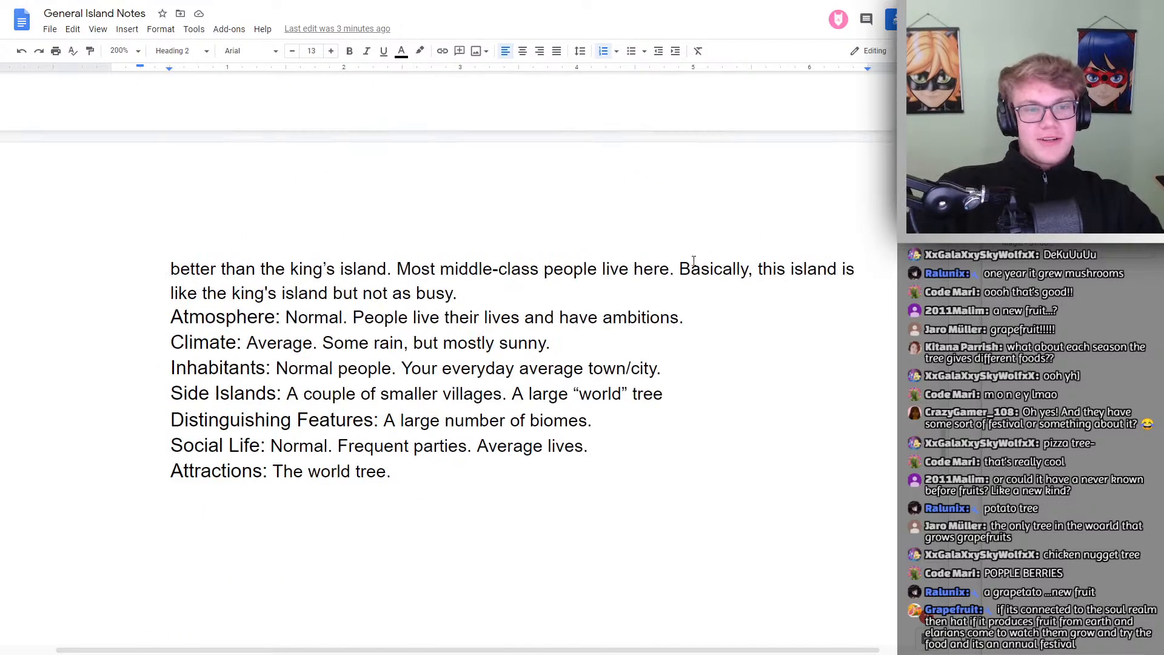
{"action": "scroll", "coordinate": [807, 281], "scroll_direction": "up", "scroll_amount": 9}
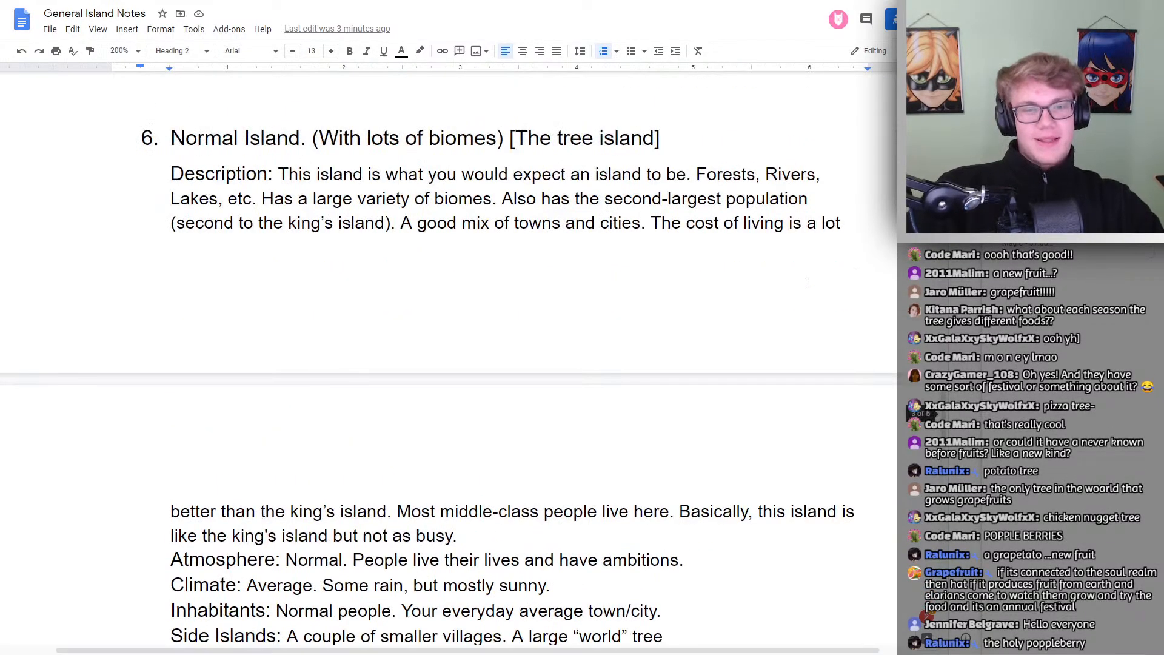
{"action": "scroll", "coordinate": [797, 306], "scroll_direction": "down", "scroll_amount": 4}
{"action": "scroll", "coordinate": [795, 314], "scroll_direction": "down", "scroll_amount": 4}
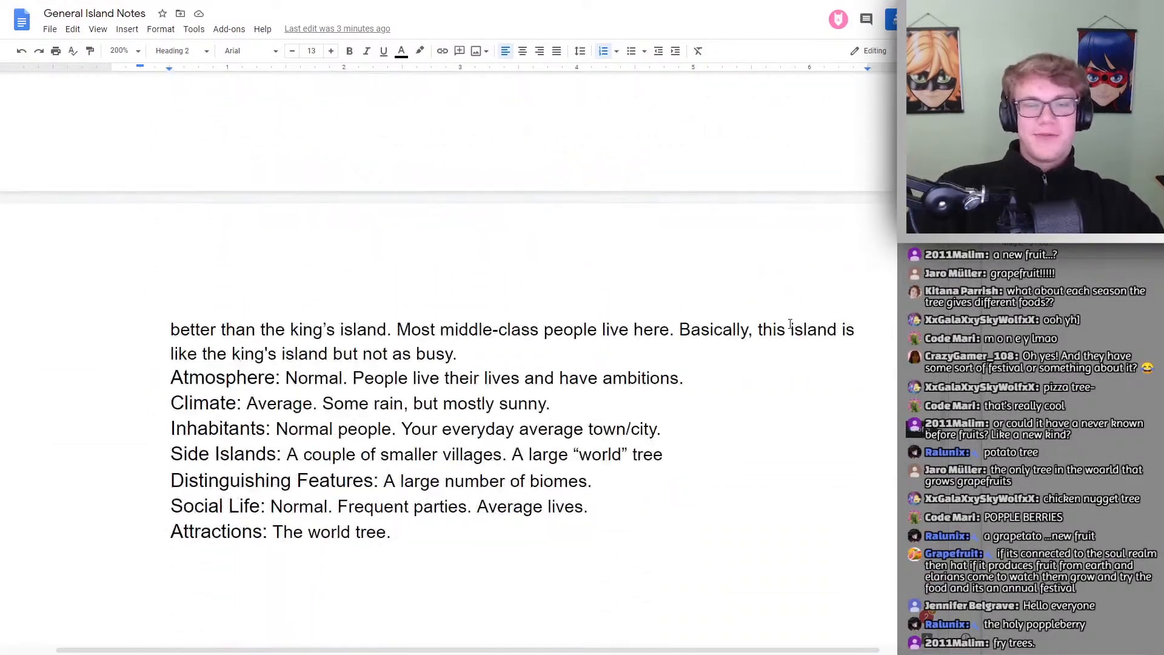
{"action": "scroll", "coordinate": [782, 322], "scroll_direction": "up", "scroll_amount": 4}
{"action": "scroll", "coordinate": [785, 320], "scroll_direction": "down", "scroll_amount": 5}
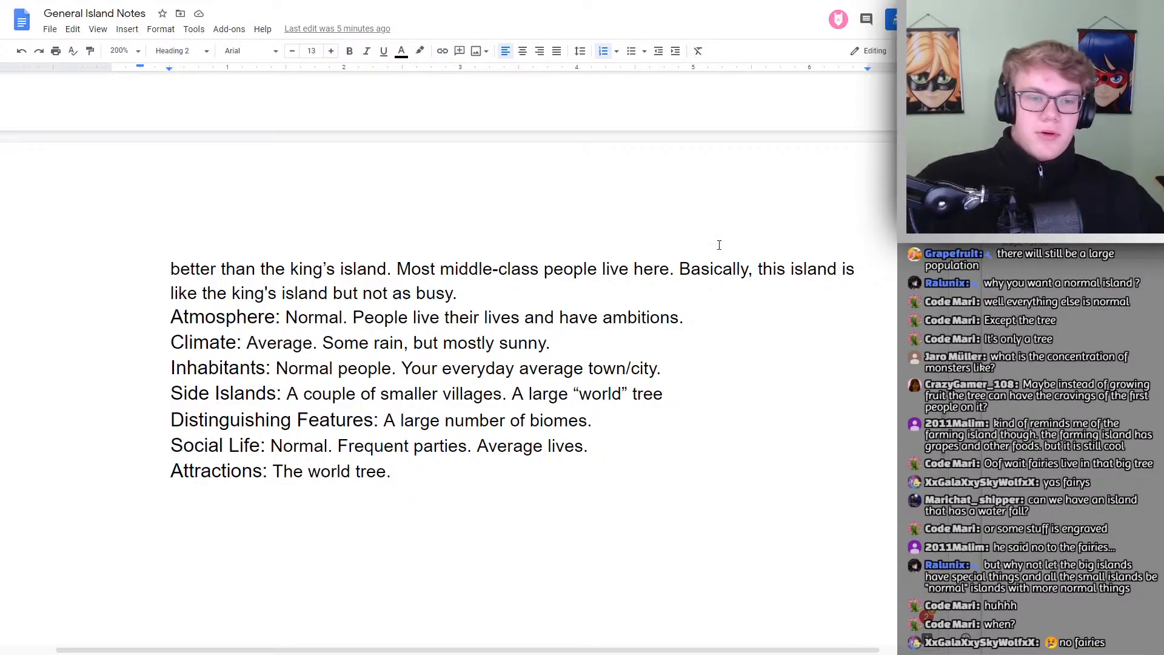
Review the Mountain Island and Cave Island notes against the Normal Island's entries, including the Cave Island's picture
{"action": "scroll", "coordinate": [720, 245], "scroll_direction": "up", "scroll_amount": 20}
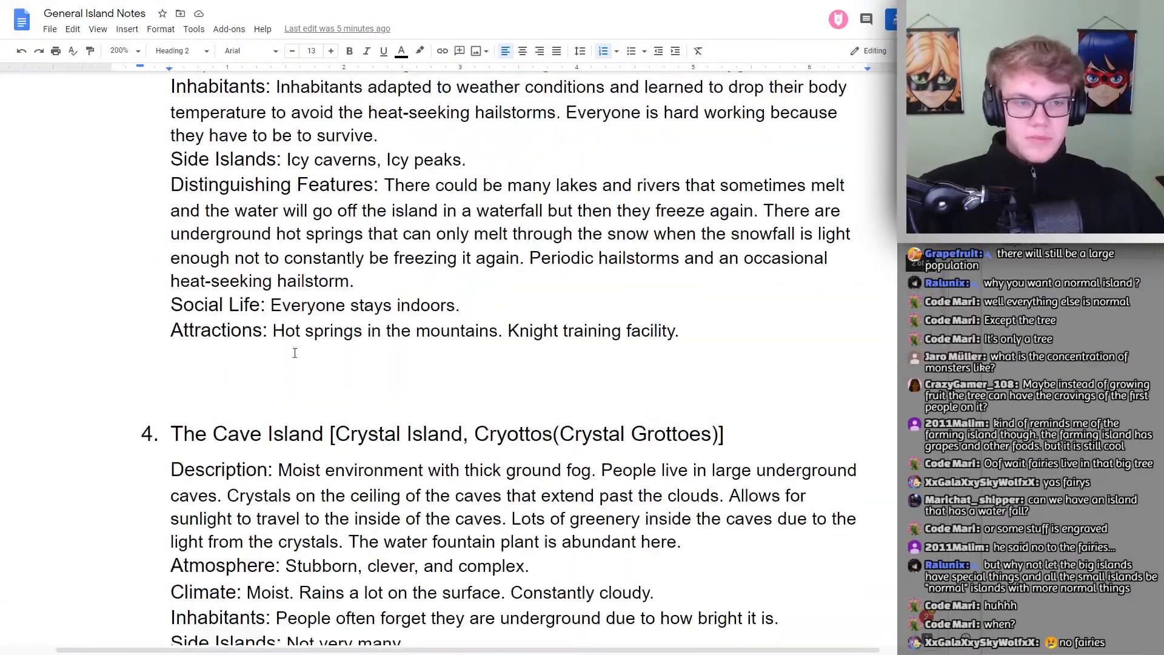
{"action": "scroll", "coordinate": [295, 353], "scroll_direction": "up", "scroll_amount": 2}
{"action": "scroll", "coordinate": [261, 349], "scroll_direction": "up", "scroll_amount": 5}
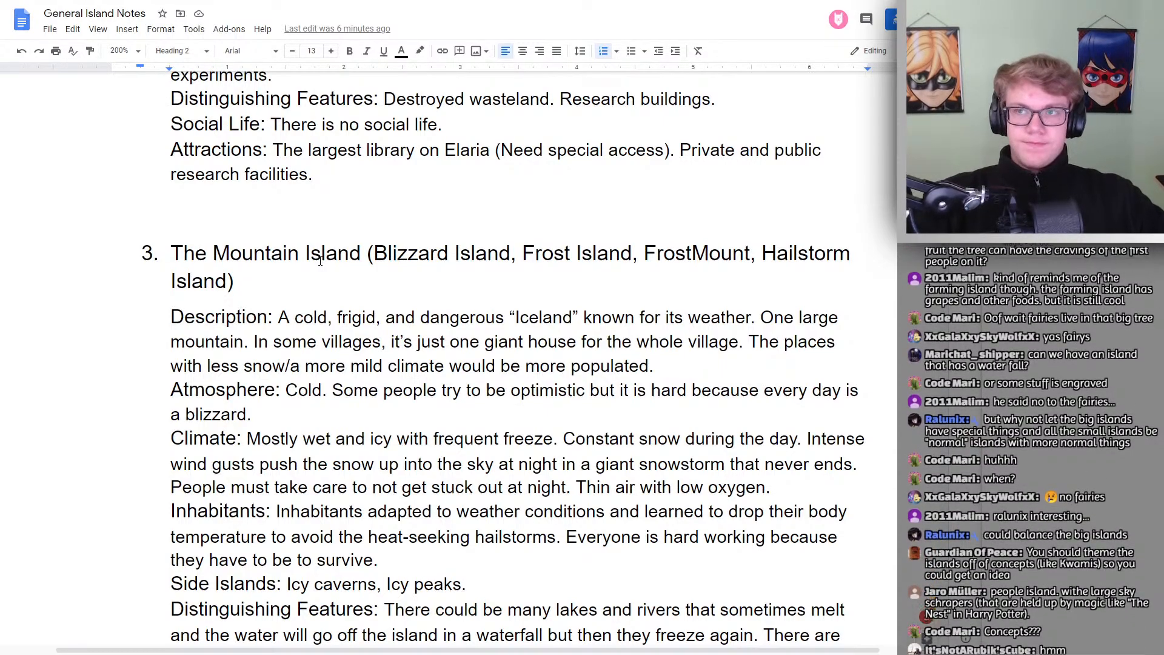
{"action": "scroll", "coordinate": [360, 247], "scroll_direction": "down", "scroll_amount": 20}
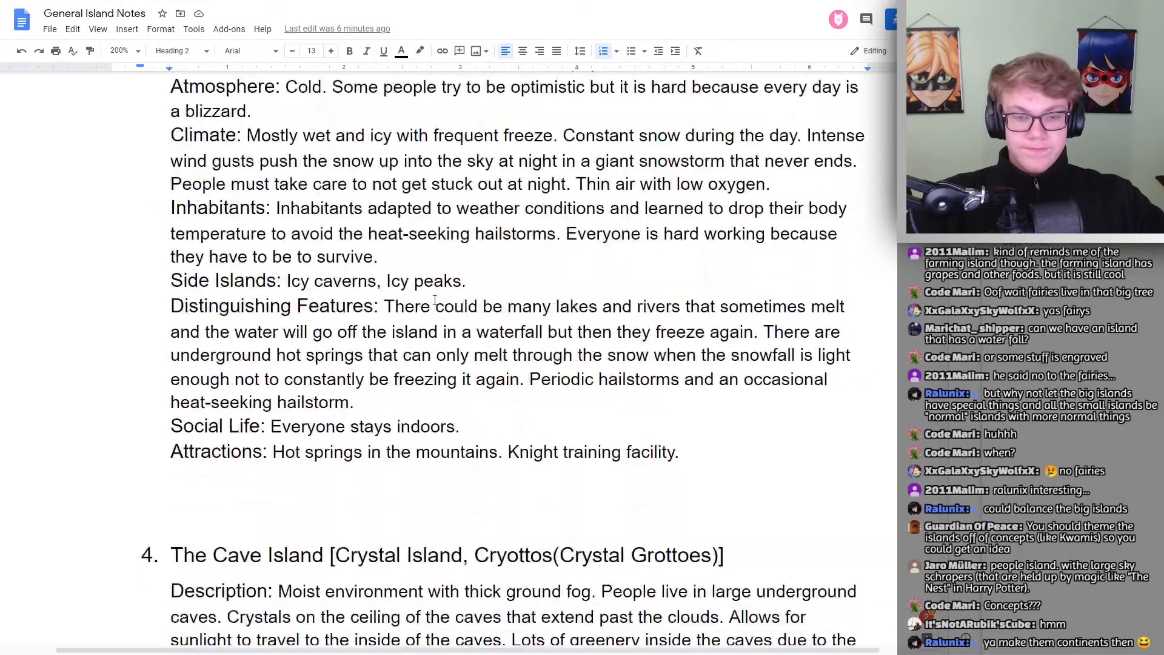
{"action": "scroll", "coordinate": [426, 312], "scroll_direction": "down", "scroll_amount": 15}
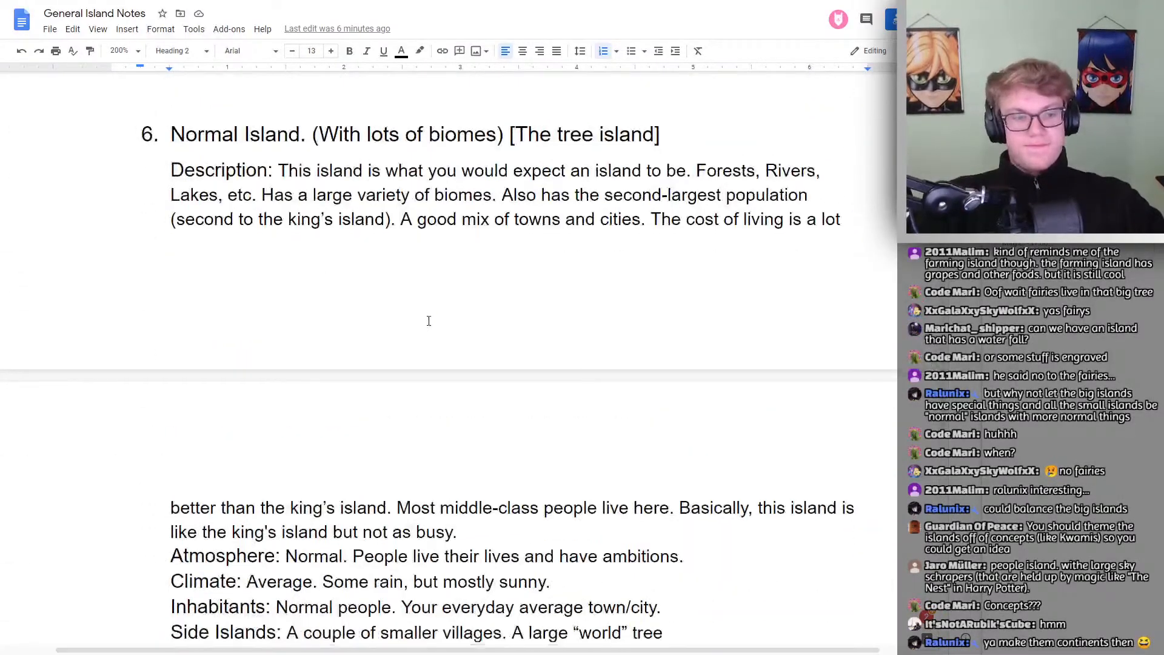
{"action": "scroll", "coordinate": [434, 324], "scroll_direction": "up", "scroll_amount": 6}
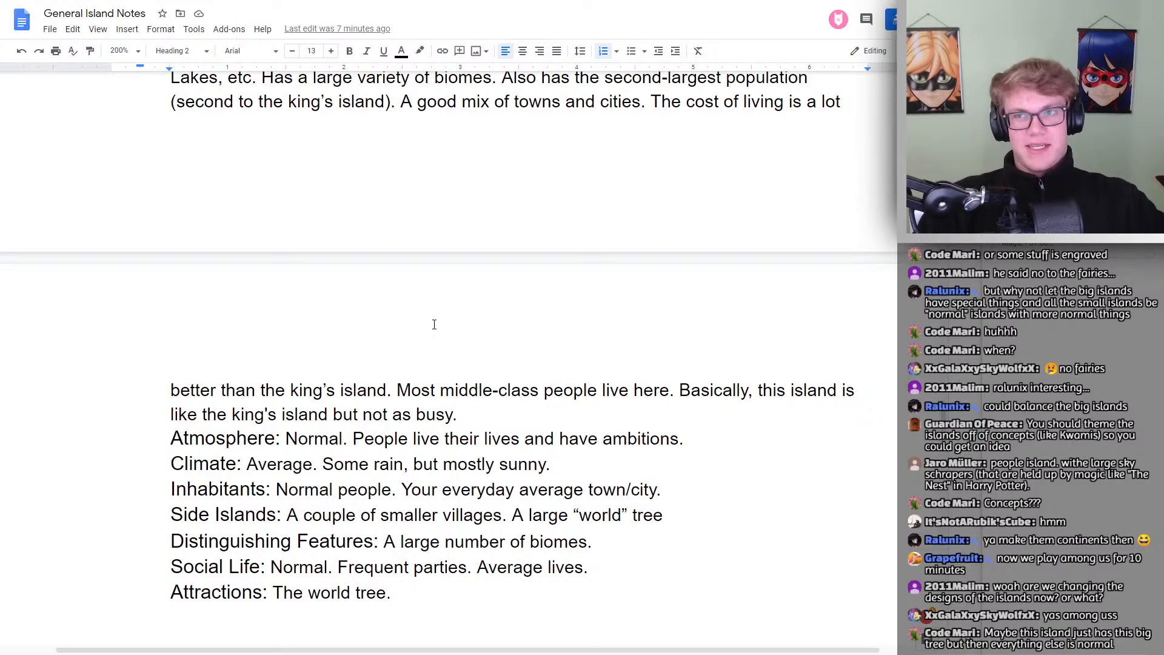
{"action": "scroll", "coordinate": [434, 325], "scroll_direction": "down", "scroll_amount": 1}
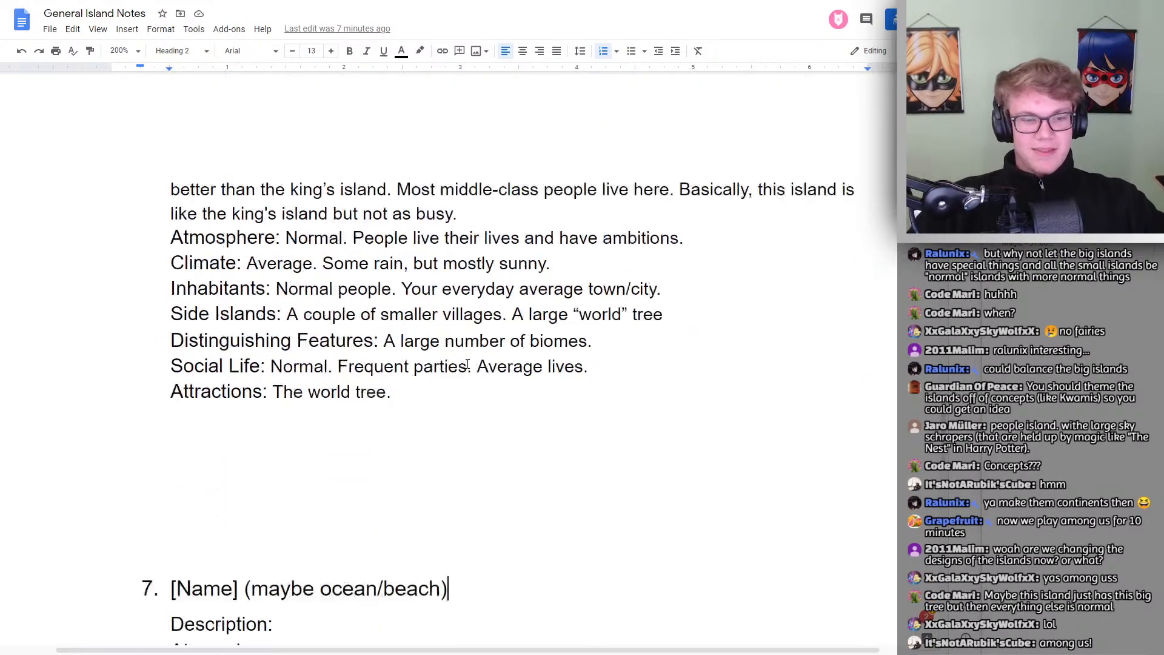
{"action": "scroll", "coordinate": [476, 364], "scroll_direction": "up", "scroll_amount": 10}
{"action": "scroll", "coordinate": [477, 364], "scroll_direction": "up", "scroll_amount": 15}
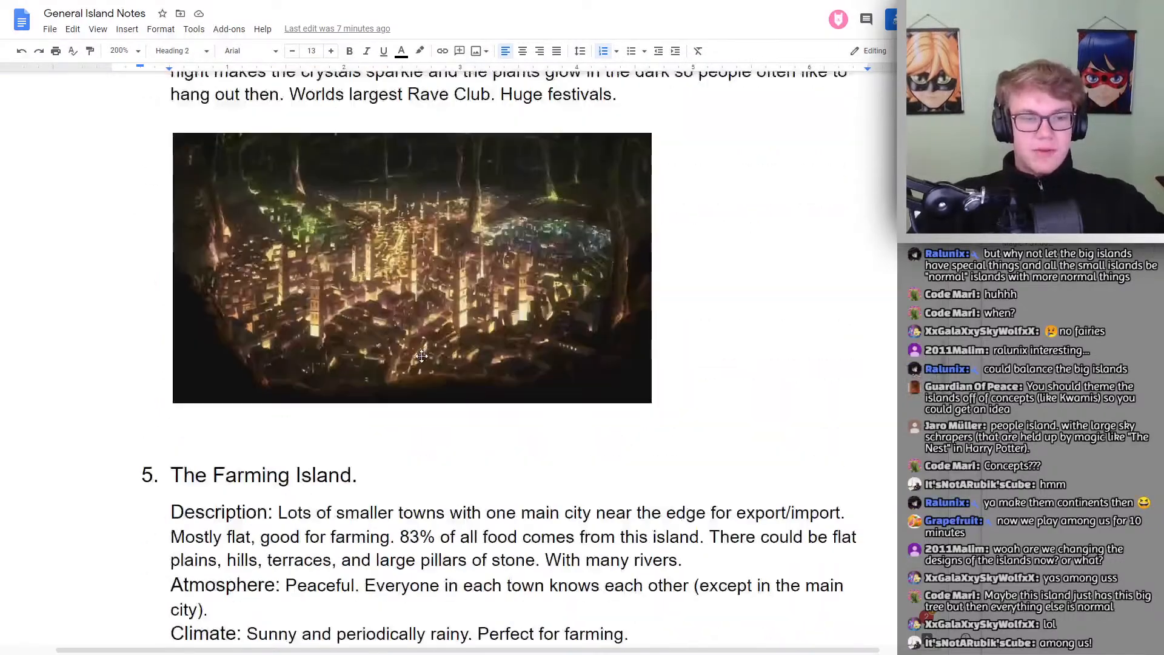
Skim the notes from the Elarian Islands title and the Kings Island down to the blank entries for islands 7 to 9
{"action": "scroll", "coordinate": [427, 345], "scroll_direction": "up", "scroll_amount": 15}
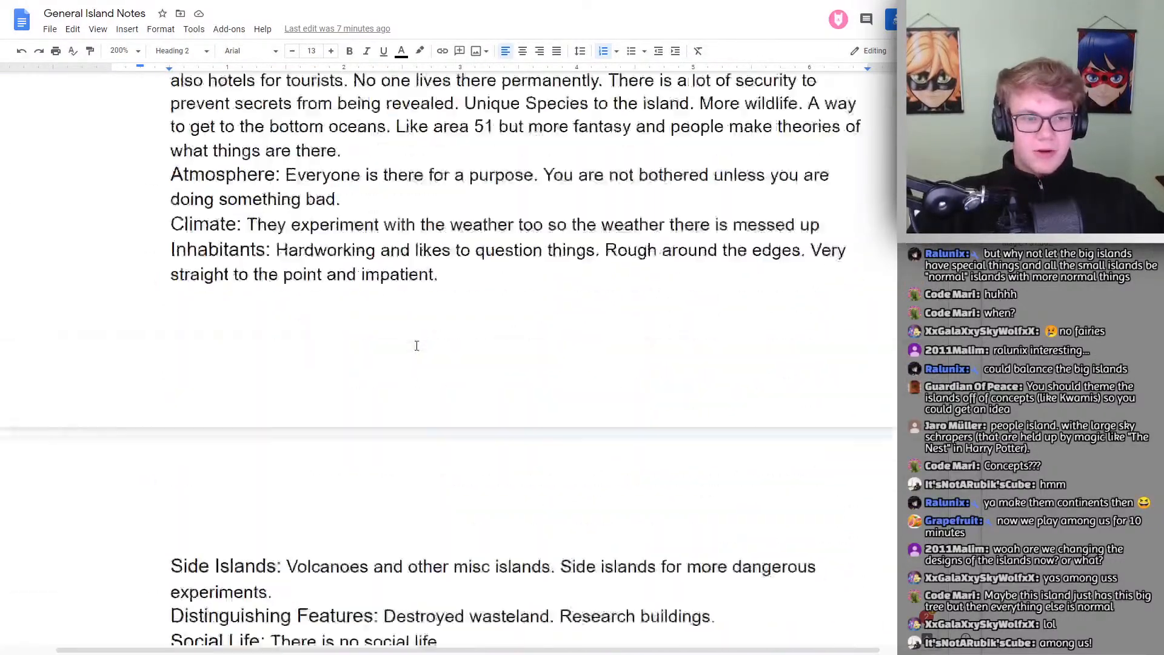
{"action": "scroll", "coordinate": [414, 340], "scroll_direction": "up", "scroll_amount": 3}
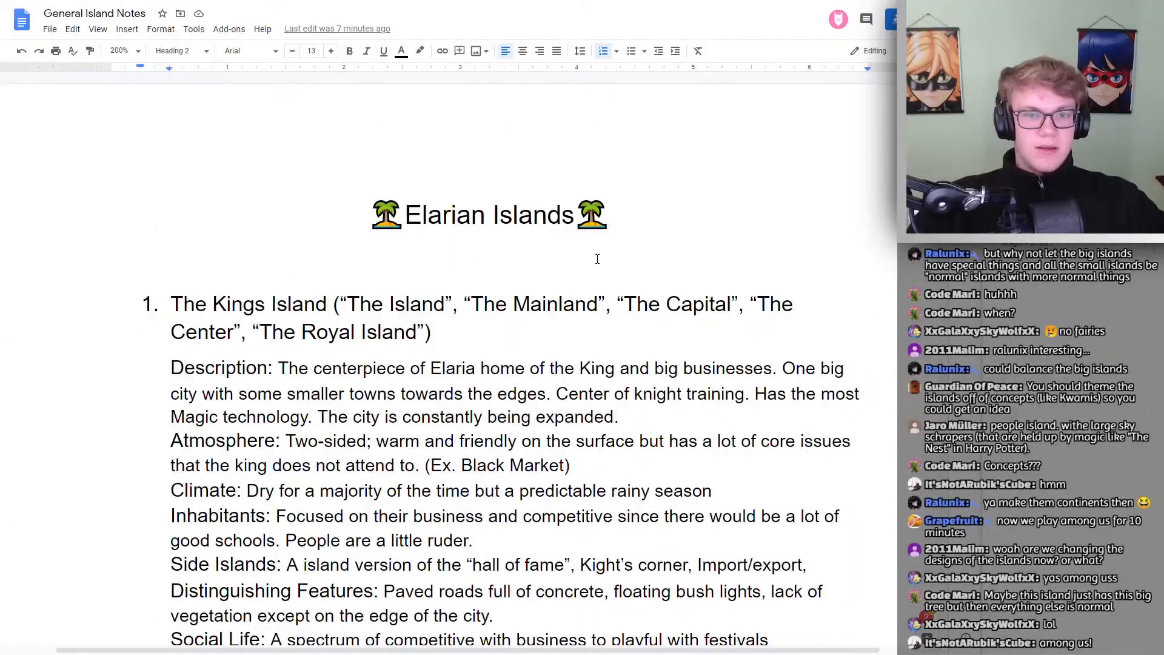
{"action": "scroll", "coordinate": [582, 273], "scroll_direction": "down", "scroll_amount": 20}
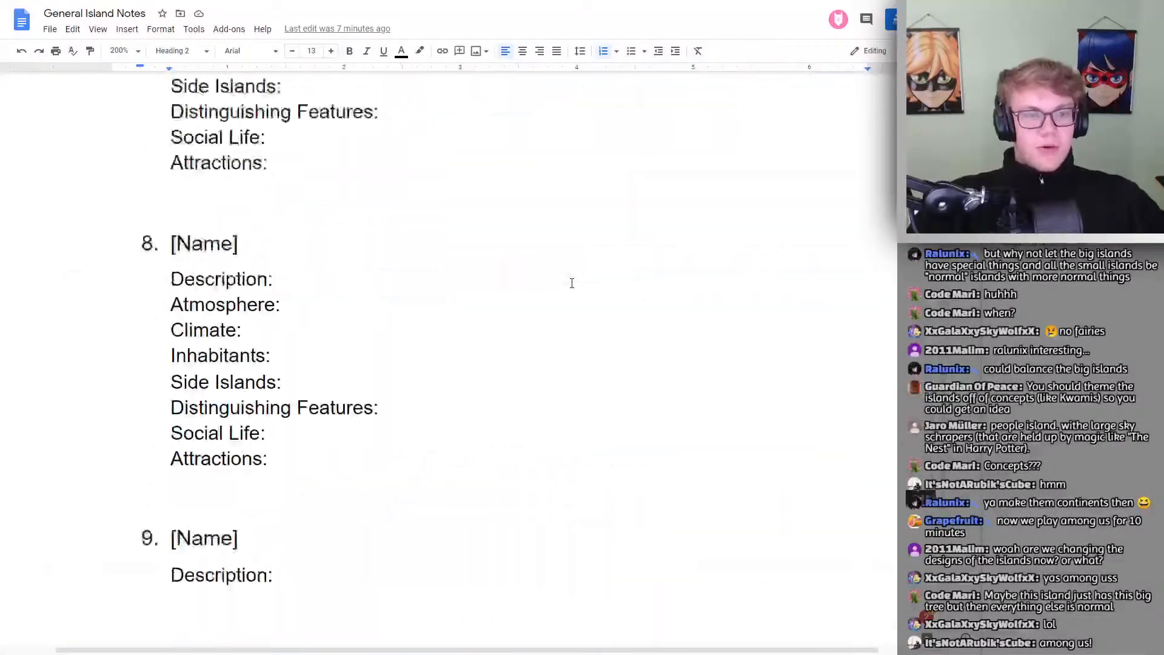
{"action": "scroll", "coordinate": [572, 283], "scroll_direction": "down", "scroll_amount": 8}
{"action": "scroll", "coordinate": [570, 285], "scroll_direction": "up", "scroll_amount": 12}
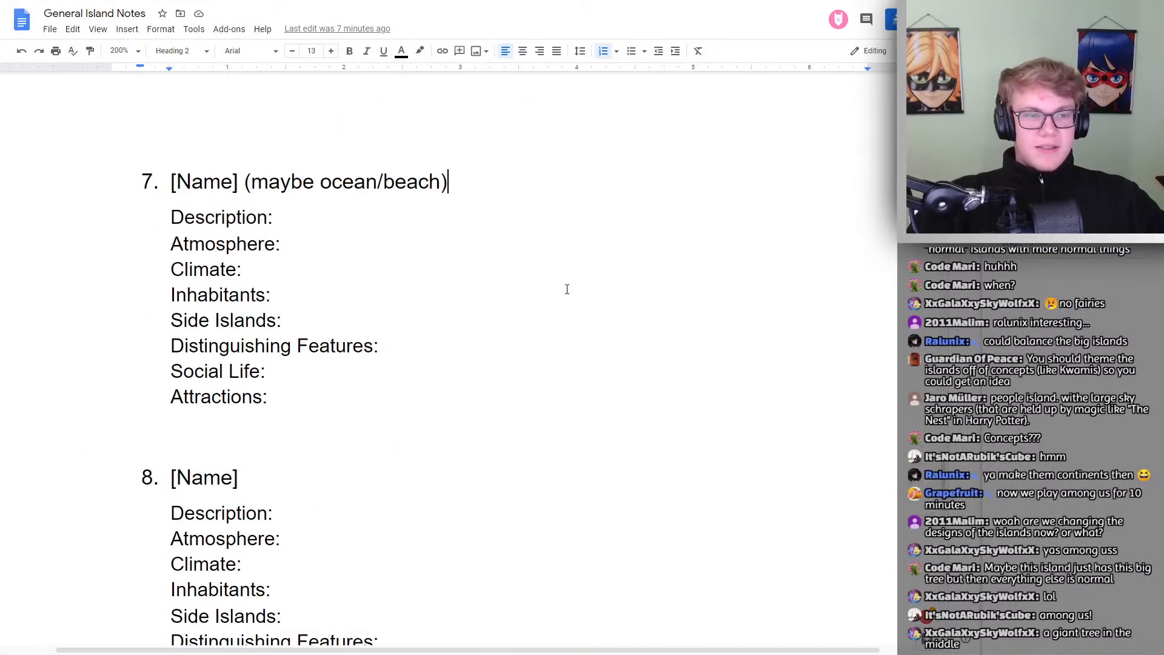
{"action": "scroll", "coordinate": [436, 288], "scroll_direction": "up", "scroll_amount": 5}
{"action": "scroll", "coordinate": [416, 288], "scroll_direction": "down", "scroll_amount": 6}
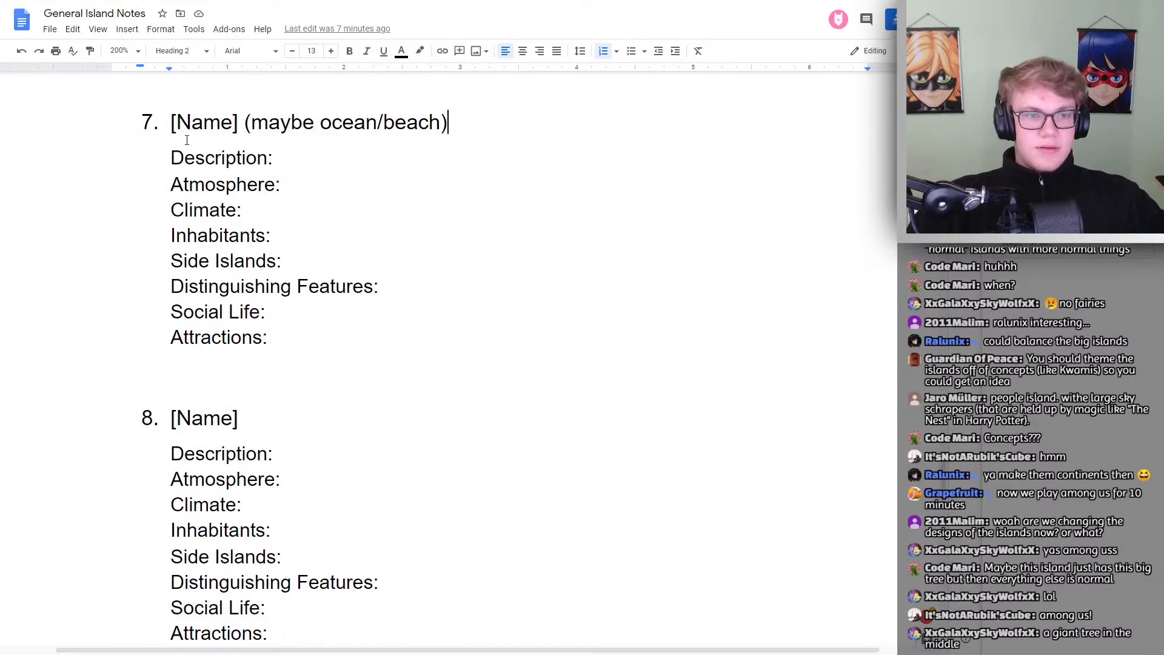
Examine the headings of islands 7 and 8, including island 7's ocean/beach idea, along with their unfilled entries
{"action": "left_click_drag", "start_coordinate": [161, 122], "coordinate": [493, 109]}
{"action": "left_click", "coordinate": [460, 140]}
{"action": "scroll", "coordinate": [332, 170], "scroll_direction": "down", "scroll_amount": 6}
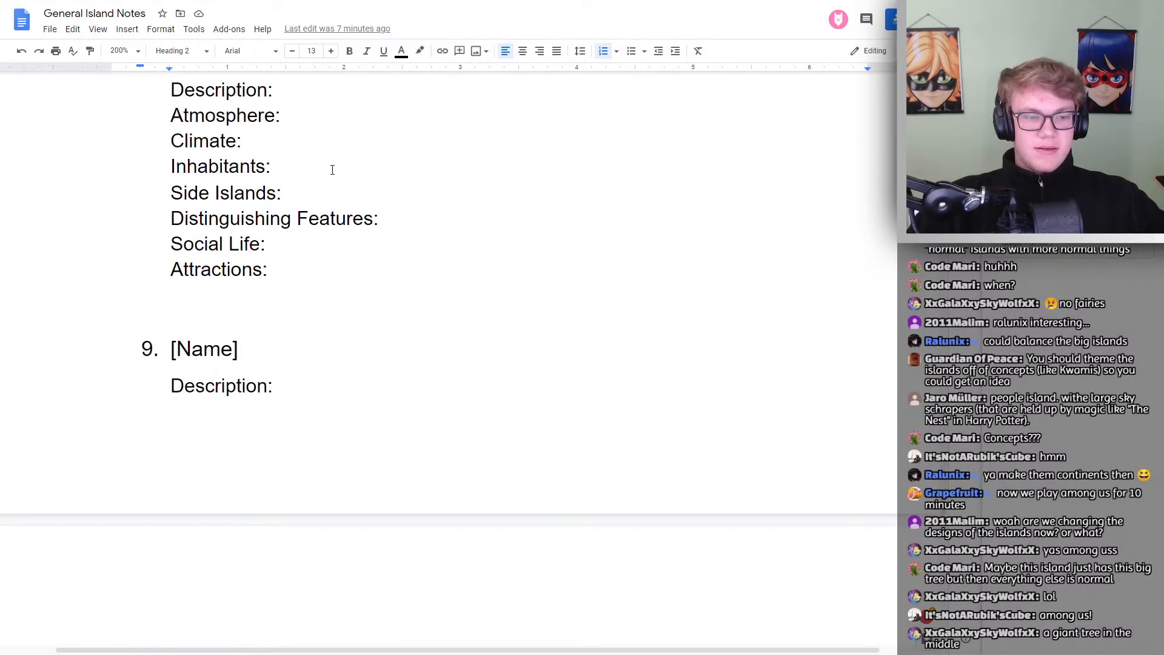
{"action": "scroll", "coordinate": [302, 174], "scroll_direction": "down", "scroll_amount": 2}
{"action": "left_click", "coordinate": [391, 226]}
{"action": "scroll", "coordinate": [480, 197], "scroll_direction": "up", "scroll_amount": 6}
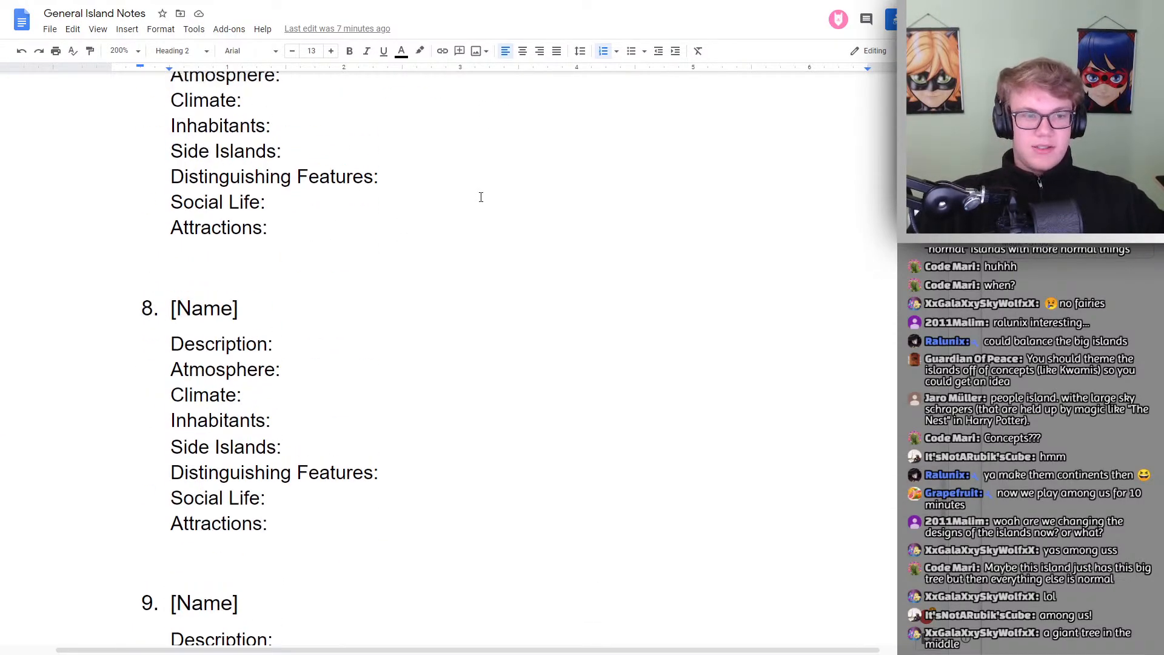
{"action": "scroll", "coordinate": [481, 197], "scroll_direction": "up", "scroll_amount": 5}
{"action": "scroll", "coordinate": [431, 239], "scroll_direction": "down", "scroll_amount": 2}
{"action": "left_click_drag", "start_coordinate": [246, 479], "coordinate": [172, 479]}
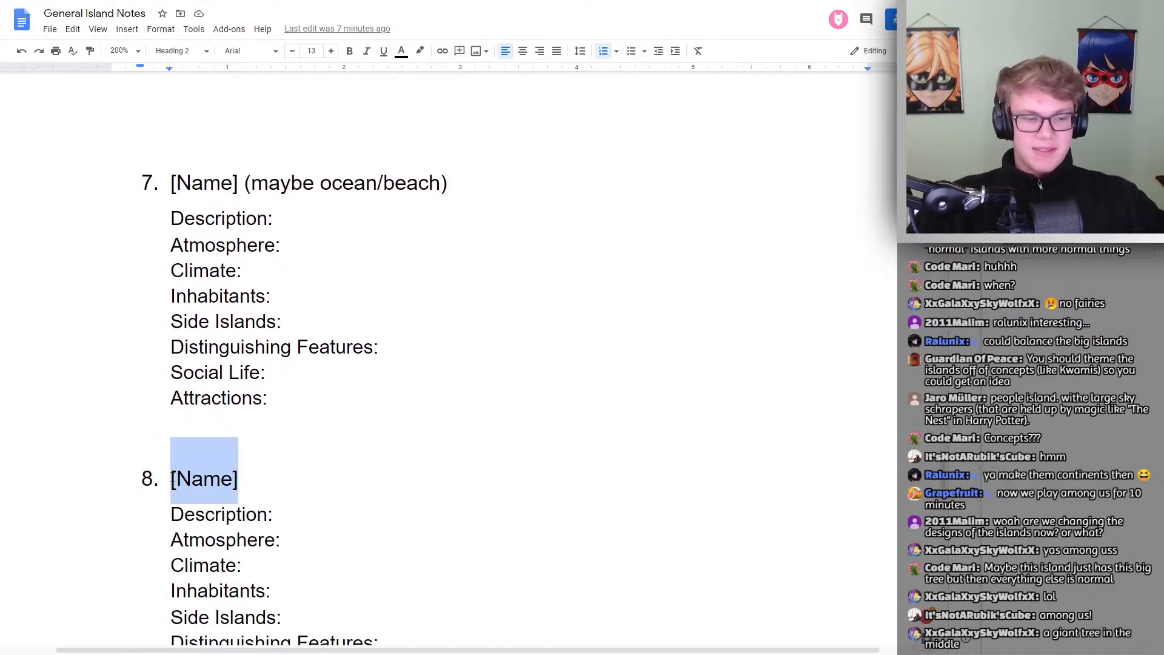
{"action": "left_click", "coordinate": [303, 472]}
{"action": "left_click", "coordinate": [441, 176]}
{"action": "left_click_drag", "start_coordinate": [449, 182], "coordinate": [171, 182]}
{"action": "left_click", "coordinate": [291, 182]}
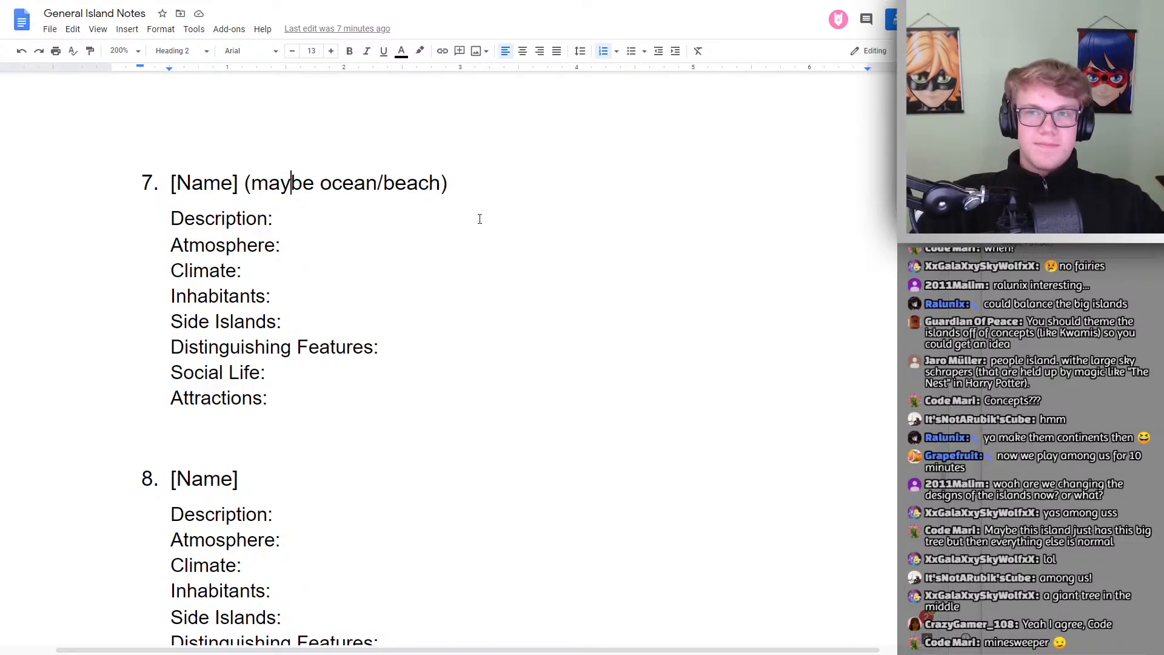
Look over the unfilled entries of islands 7, 8 and 9 down to the Monster Islands heading
{"action": "scroll", "coordinate": [561, 248], "scroll_direction": "down", "scroll_amount": 3}
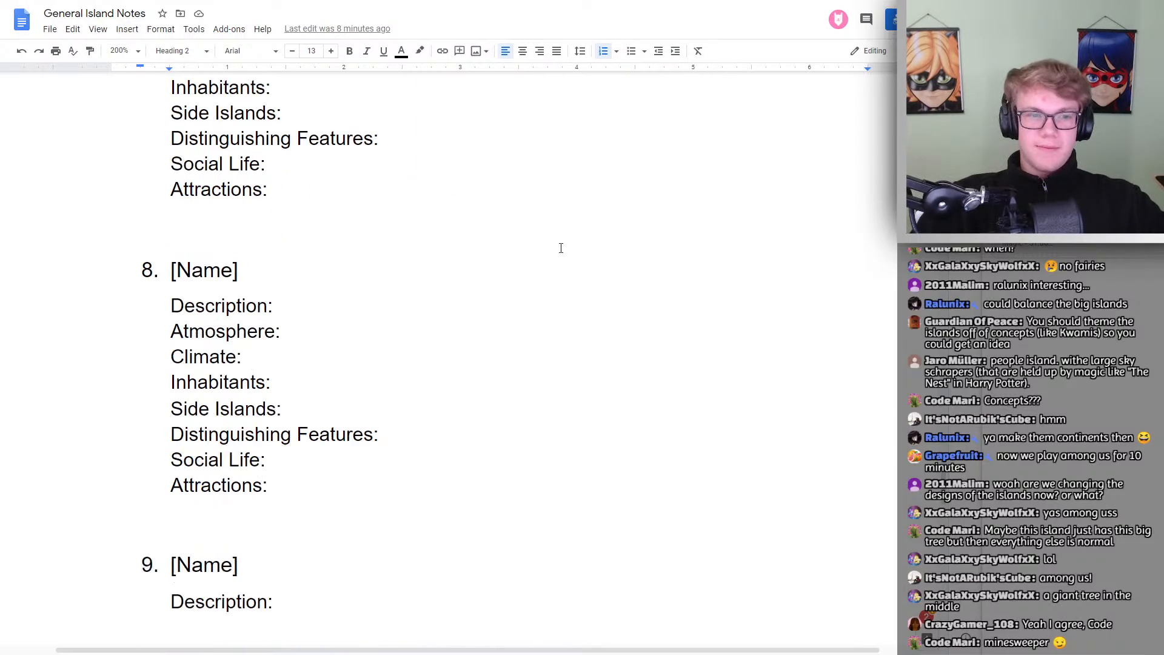
{"action": "scroll", "coordinate": [570, 243], "scroll_direction": "down", "scroll_amount": 7}
{"action": "scroll", "coordinate": [397, 338], "scroll_direction": "up", "scroll_amount": 4}
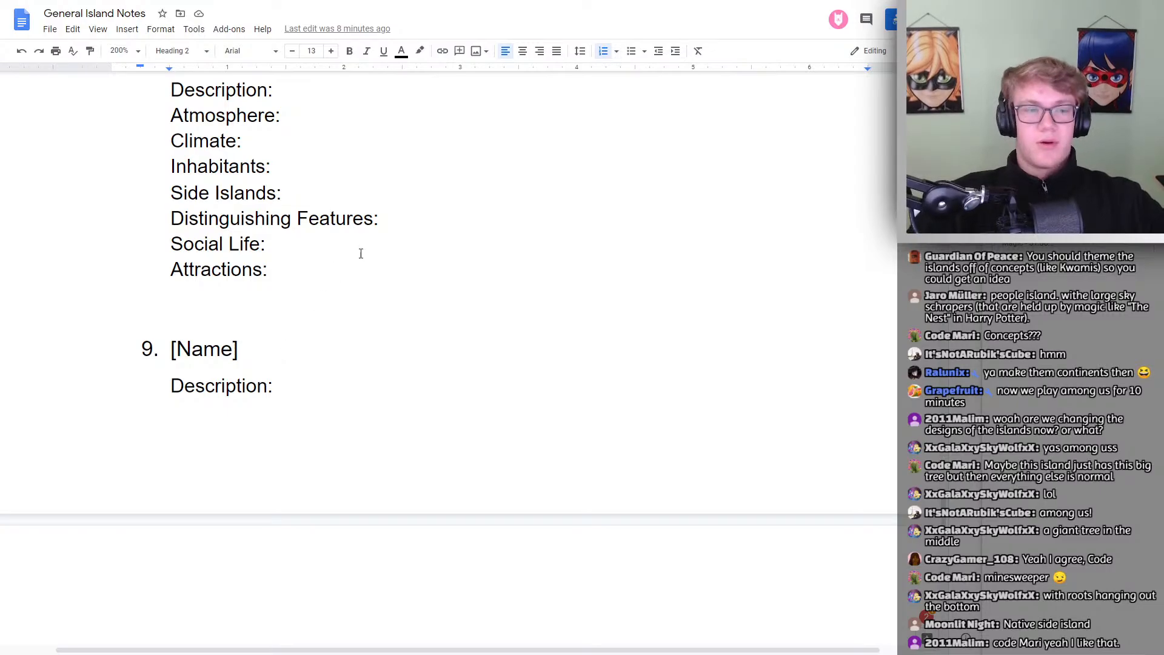
{"action": "scroll", "coordinate": [364, 303], "scroll_direction": "up", "scroll_amount": 10}
{"action": "scroll", "coordinate": [375, 343], "scroll_direction": "down", "scroll_amount": 5}
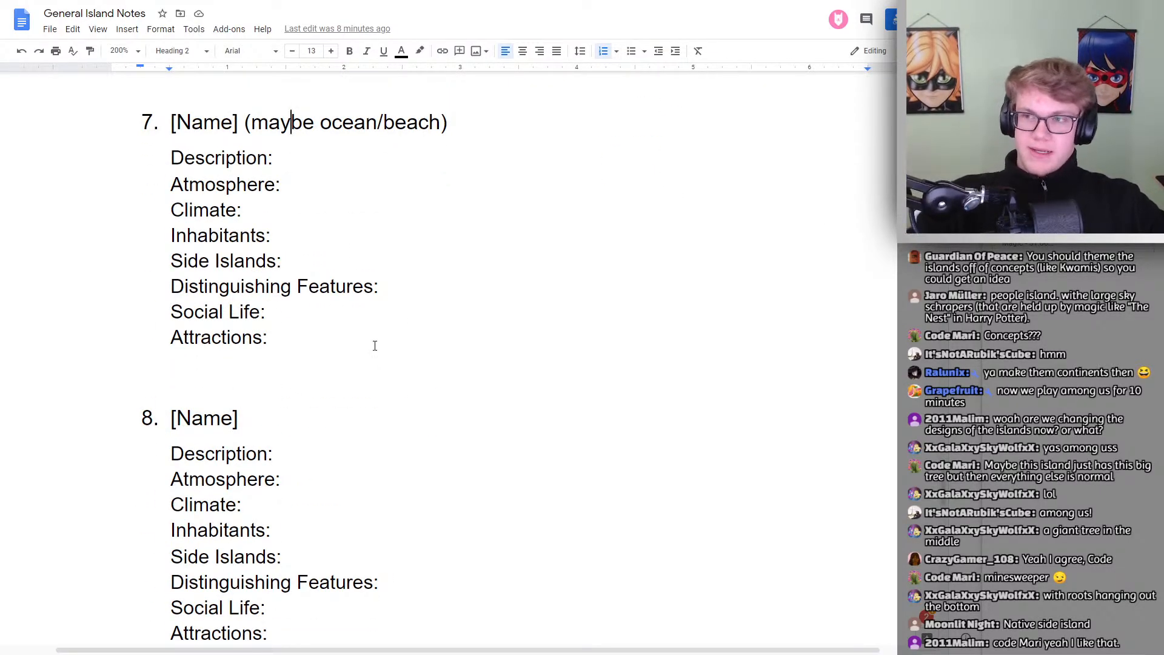
{"action": "scroll", "coordinate": [518, 239], "scroll_direction": "down", "scroll_amount": 2}
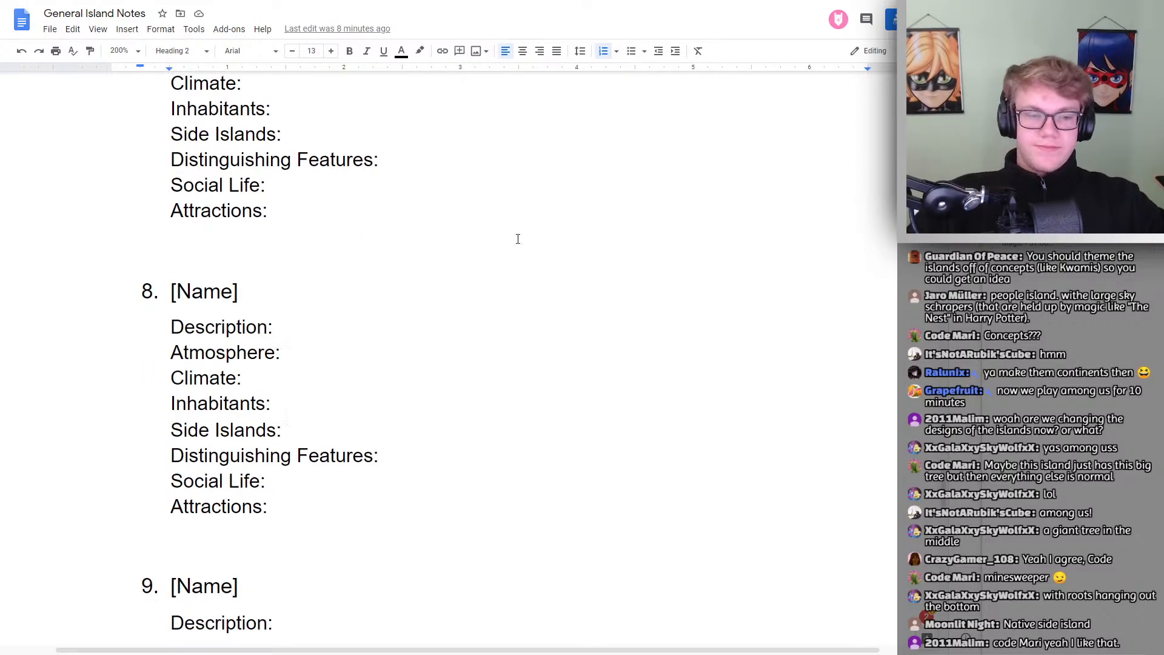
{"action": "scroll", "coordinate": [518, 239], "scroll_direction": "down", "scroll_amount": 15}
{"action": "scroll", "coordinate": [464, 282], "scroll_direction": "up", "scroll_amount": 6}
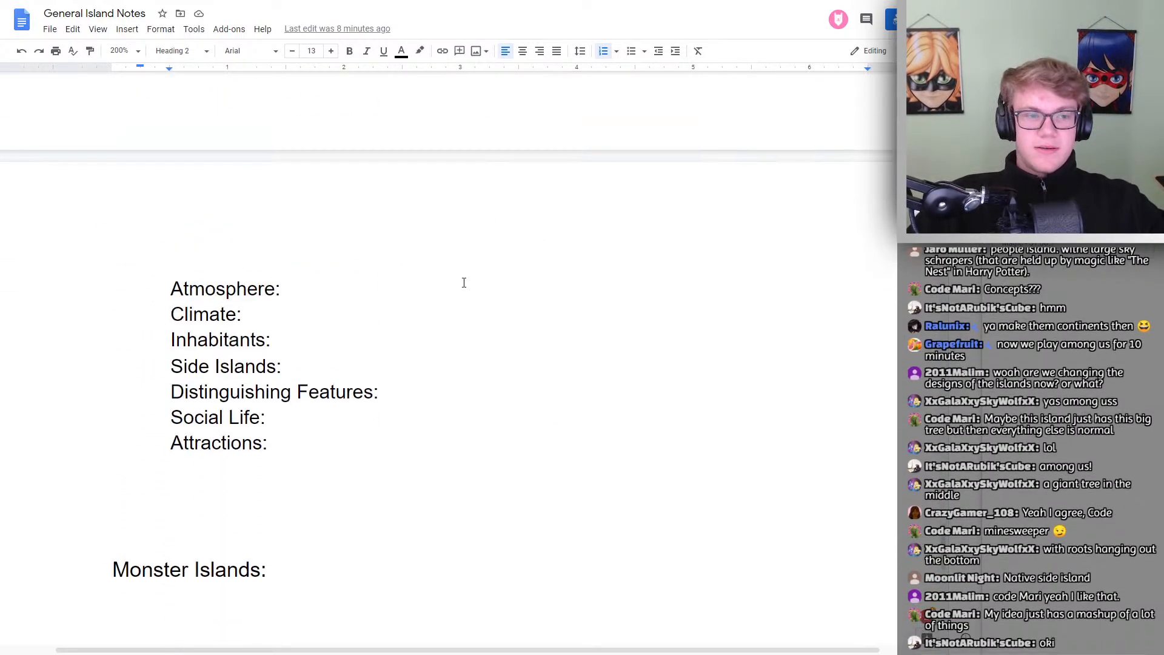
Check island 9's placeholder heading and its blank entries from Description through Attractions
{"action": "left_click_drag", "start_coordinate": [303, 445], "coordinate": [234, 246]}
{"action": "scroll", "coordinate": [291, 270], "scroll_direction": "up", "scroll_amount": 4}
{"action": "left_click", "coordinate": [222, 227]}
{"action": "double_click", "coordinate": [257, 222]}
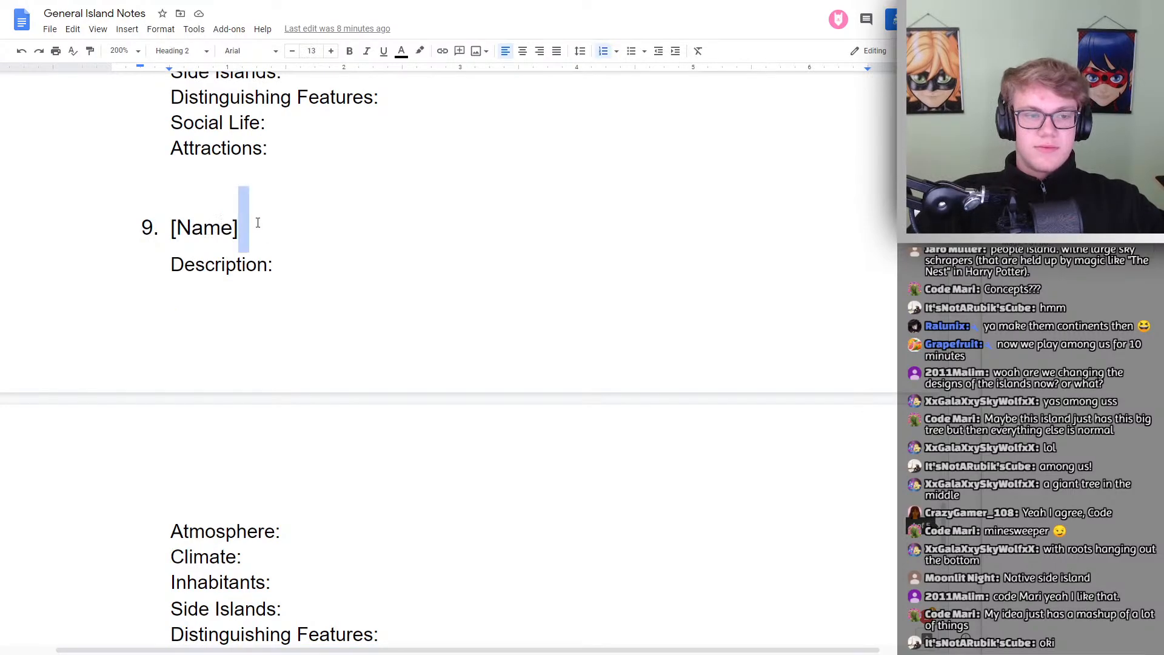
{"action": "left_click", "coordinate": [288, 229]}
{"action": "scroll", "coordinate": [287, 229], "scroll_direction": "down", "scroll_amount": 7}
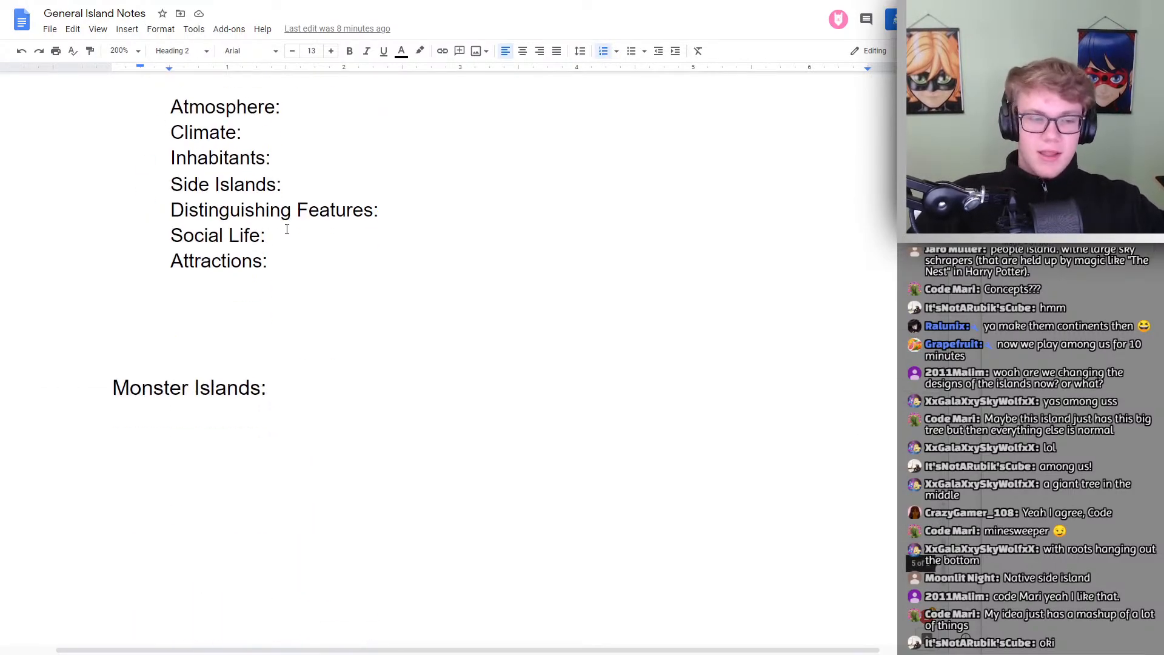
Review the Monster Islands heading against island 9's entries, and place the text cursor after island 9's Atmosphere label
{"action": "left_click_drag", "start_coordinate": [287, 388], "coordinate": [107, 380]}
{"action": "double_click", "coordinate": [318, 384]}
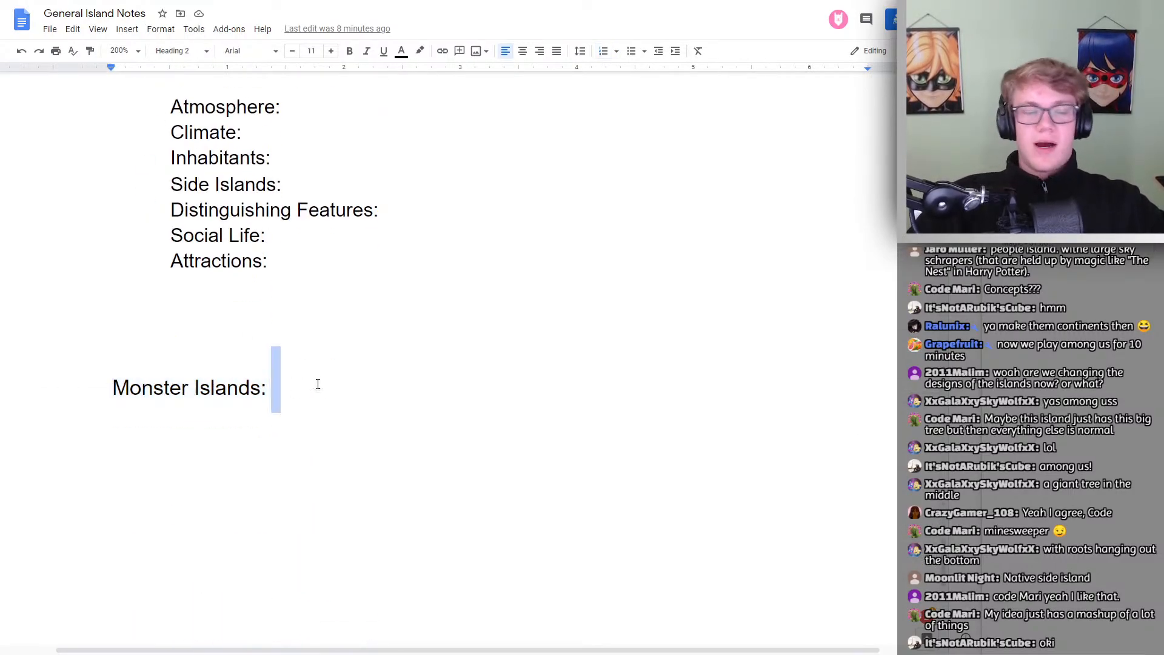
{"action": "left_click", "coordinate": [313, 392]}
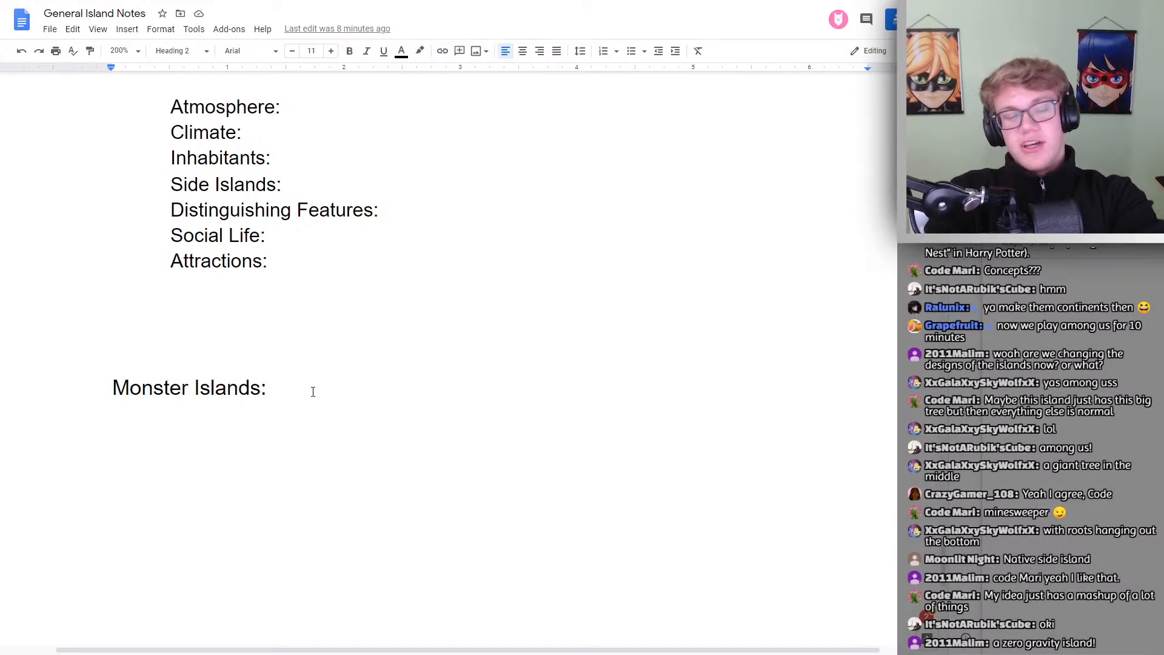
{"action": "scroll", "coordinate": [286, 333], "scroll_direction": "up", "scroll_amount": 3}
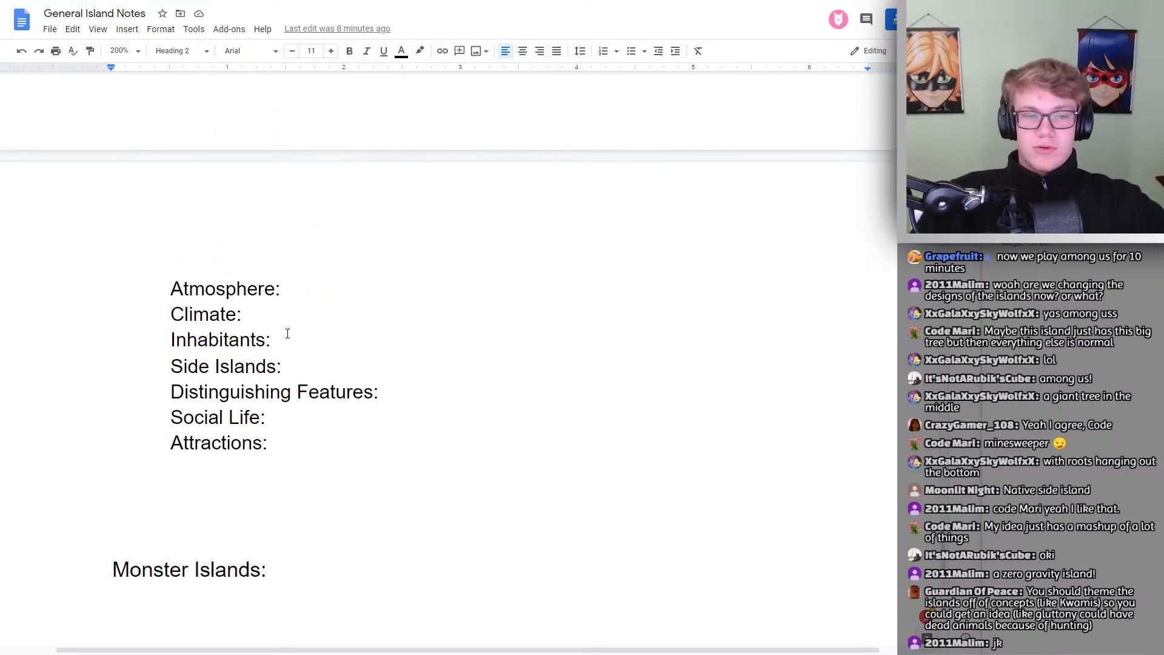
{"action": "scroll", "coordinate": [323, 411], "scroll_direction": "down", "scroll_amount": 3}
{"action": "left_click_drag", "start_coordinate": [323, 411], "coordinate": [102, 382]}
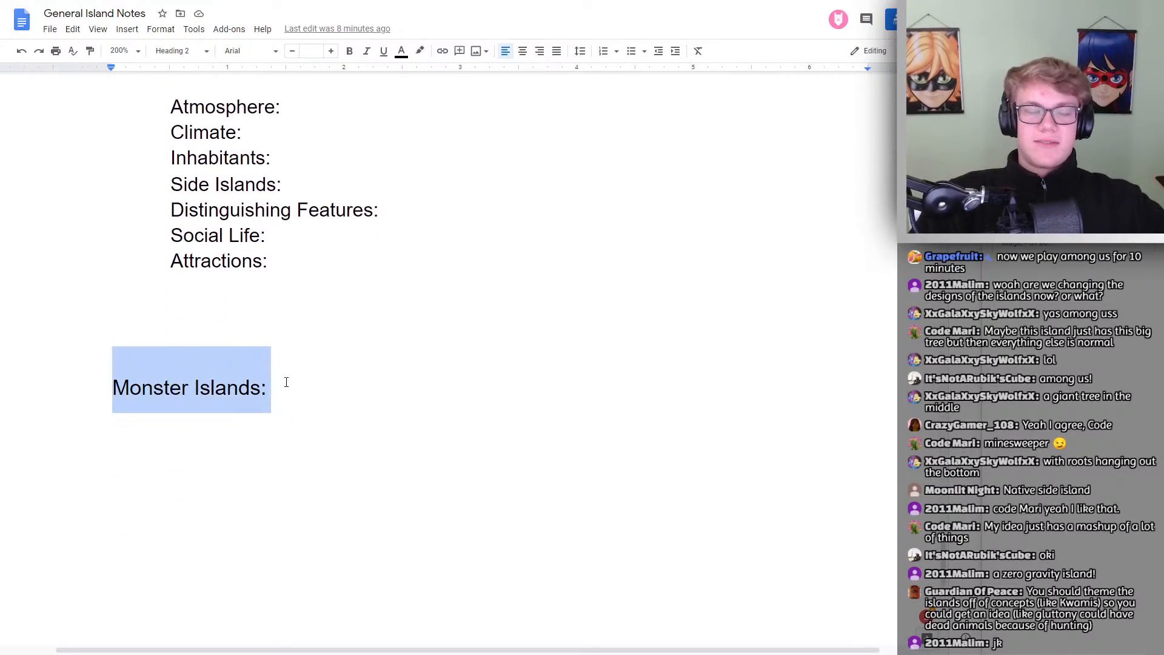
{"action": "double_click", "coordinate": [287, 382]}
{"action": "scroll", "coordinate": [313, 376], "scroll_direction": "up", "scroll_amount": 5}
{"action": "double_click", "coordinate": [314, 346]}
{"action": "left_click", "coordinate": [354, 398]}
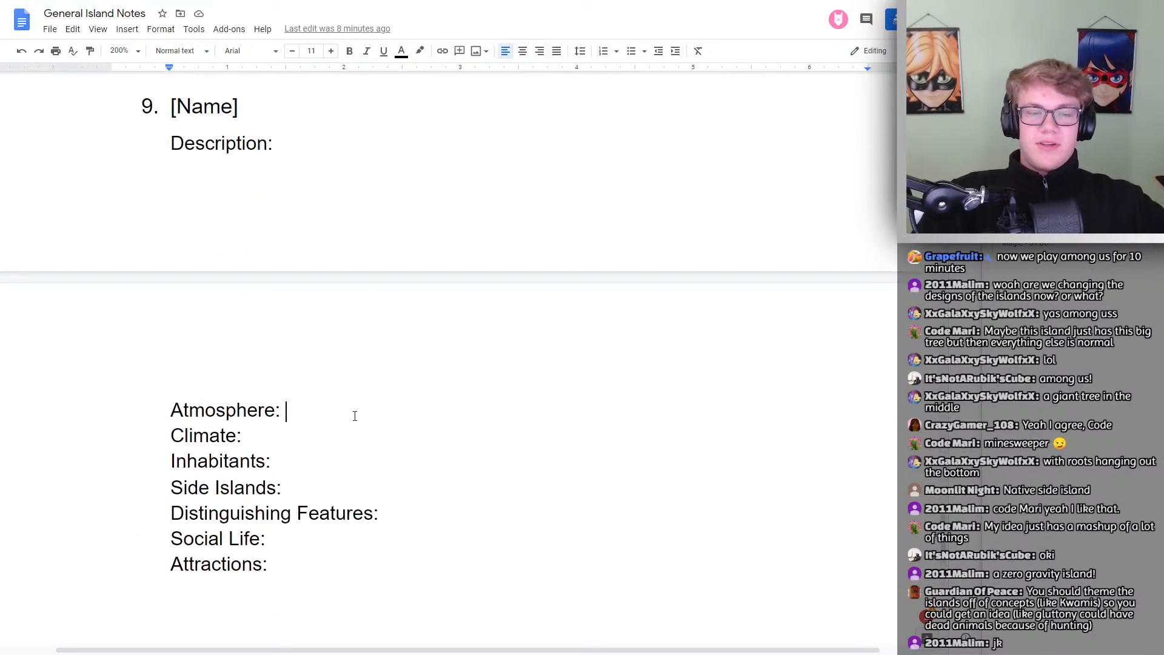
Return to the Farming Island's notes and place the text cursor at the end of its Description
{"action": "scroll", "coordinate": [353, 398], "scroll_direction": "up", "scroll_amount": 15}
{"action": "scroll", "coordinate": [353, 405], "scroll_direction": "up", "scroll_amount": 10}
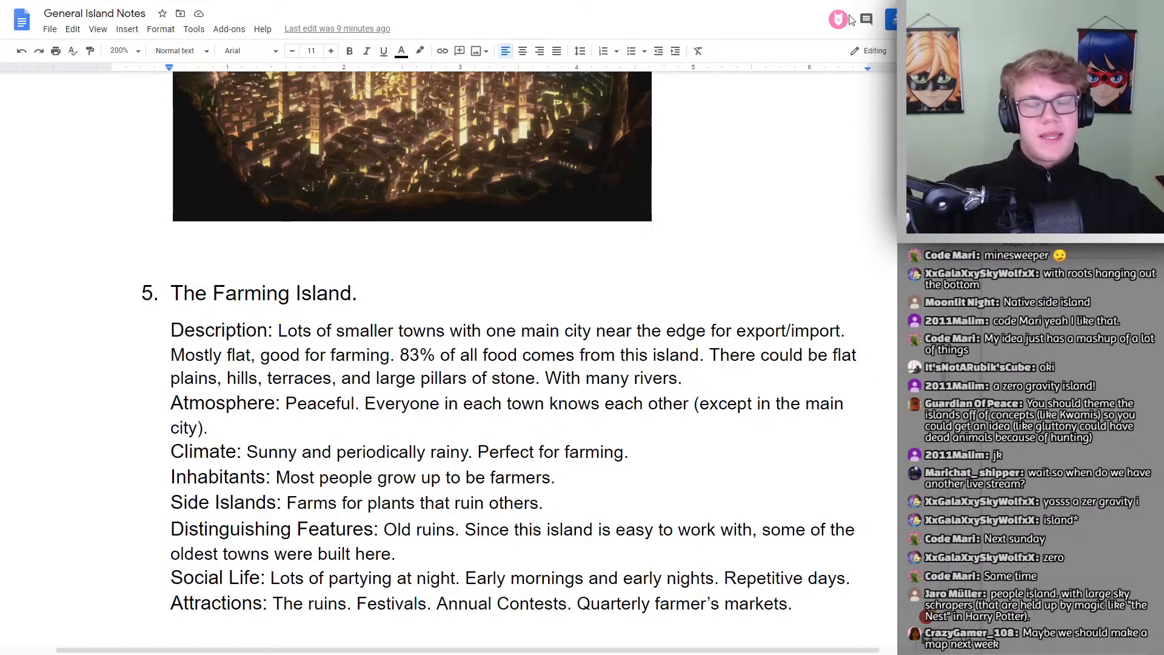
{"action": "left_click_drag", "start_coordinate": [798, 377], "coordinate": [716, 368]}
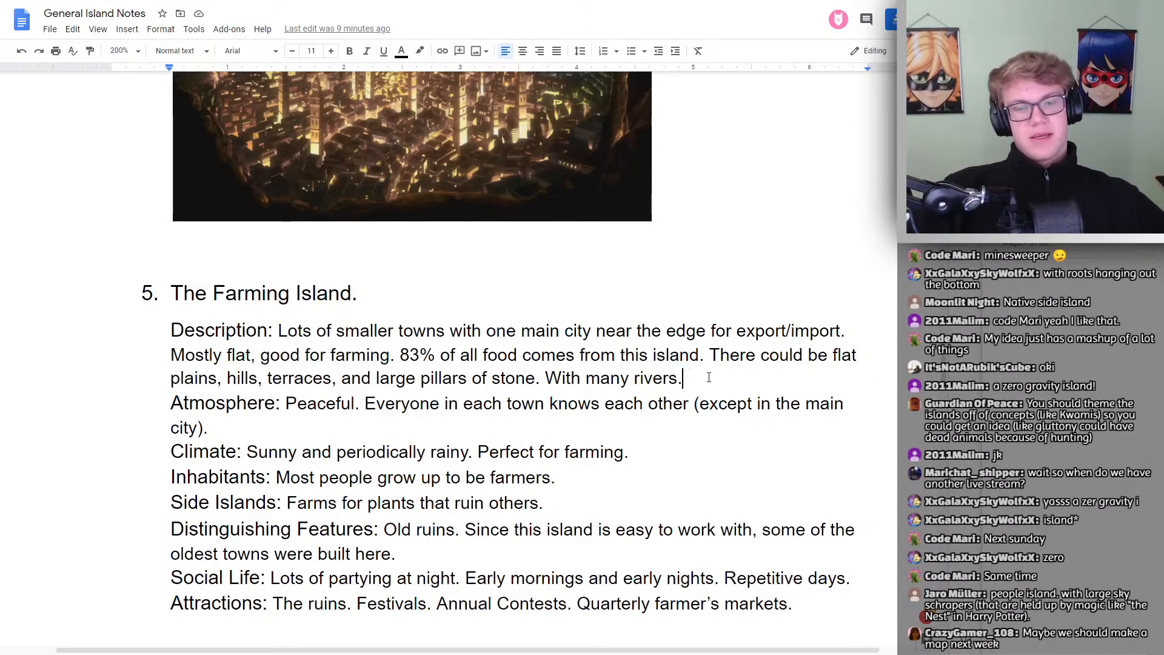